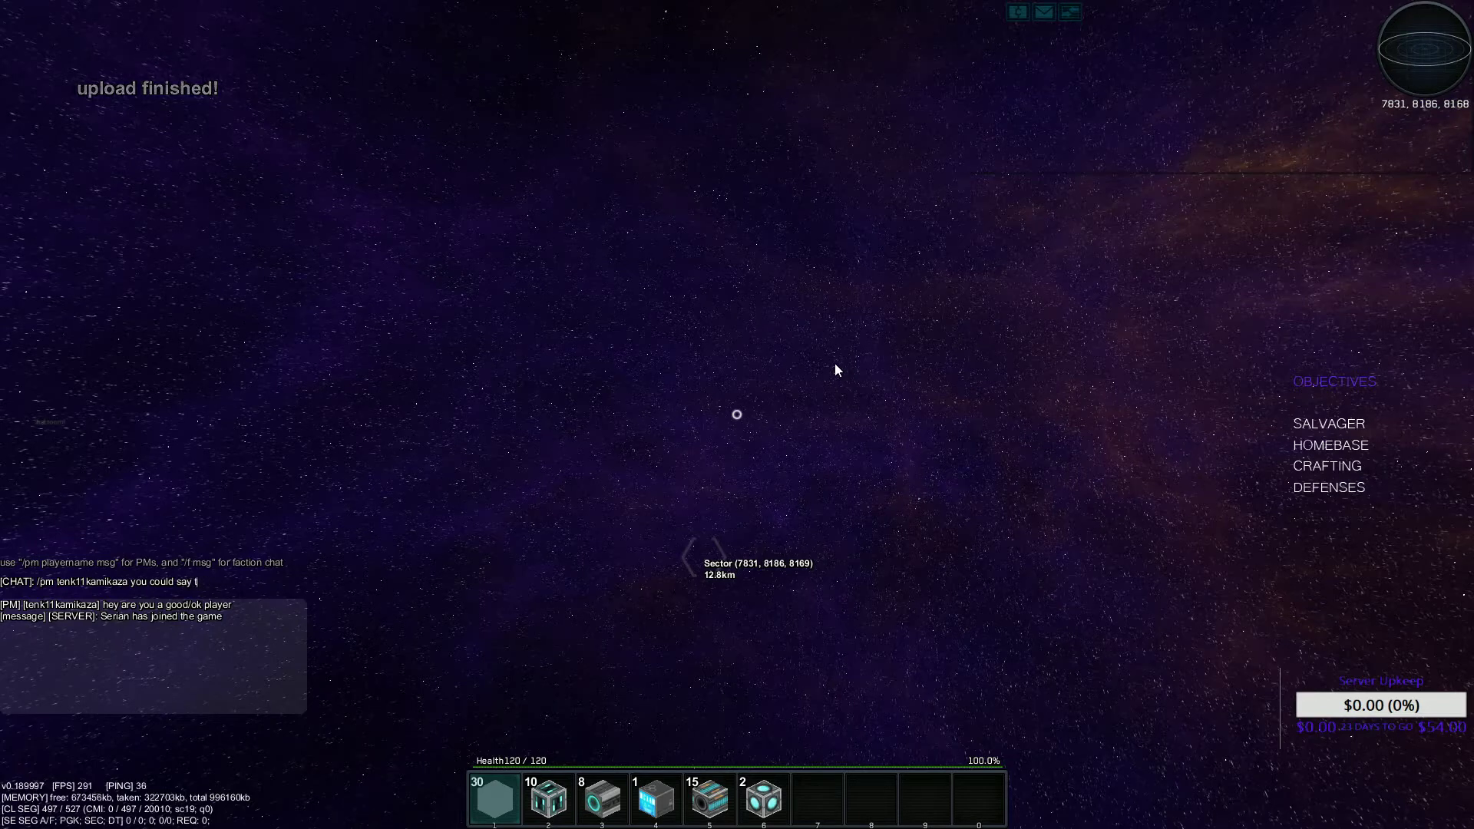
pyautogui.write('hat :P')
# Send the chat reply and place a ship core under its default name
pyautogui.press('Return')
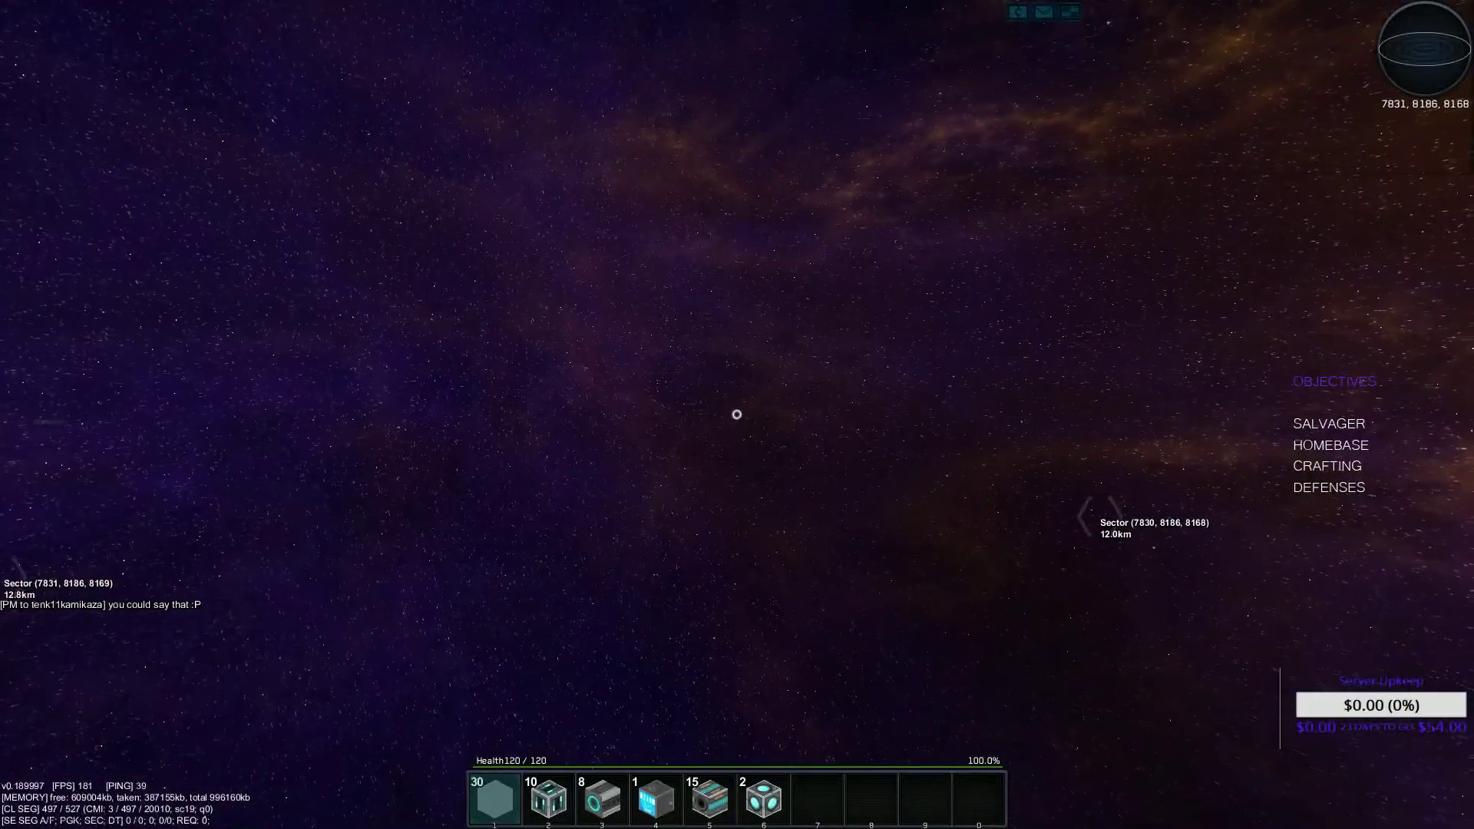
pyautogui.press('x')
pyautogui.click(657, 467)
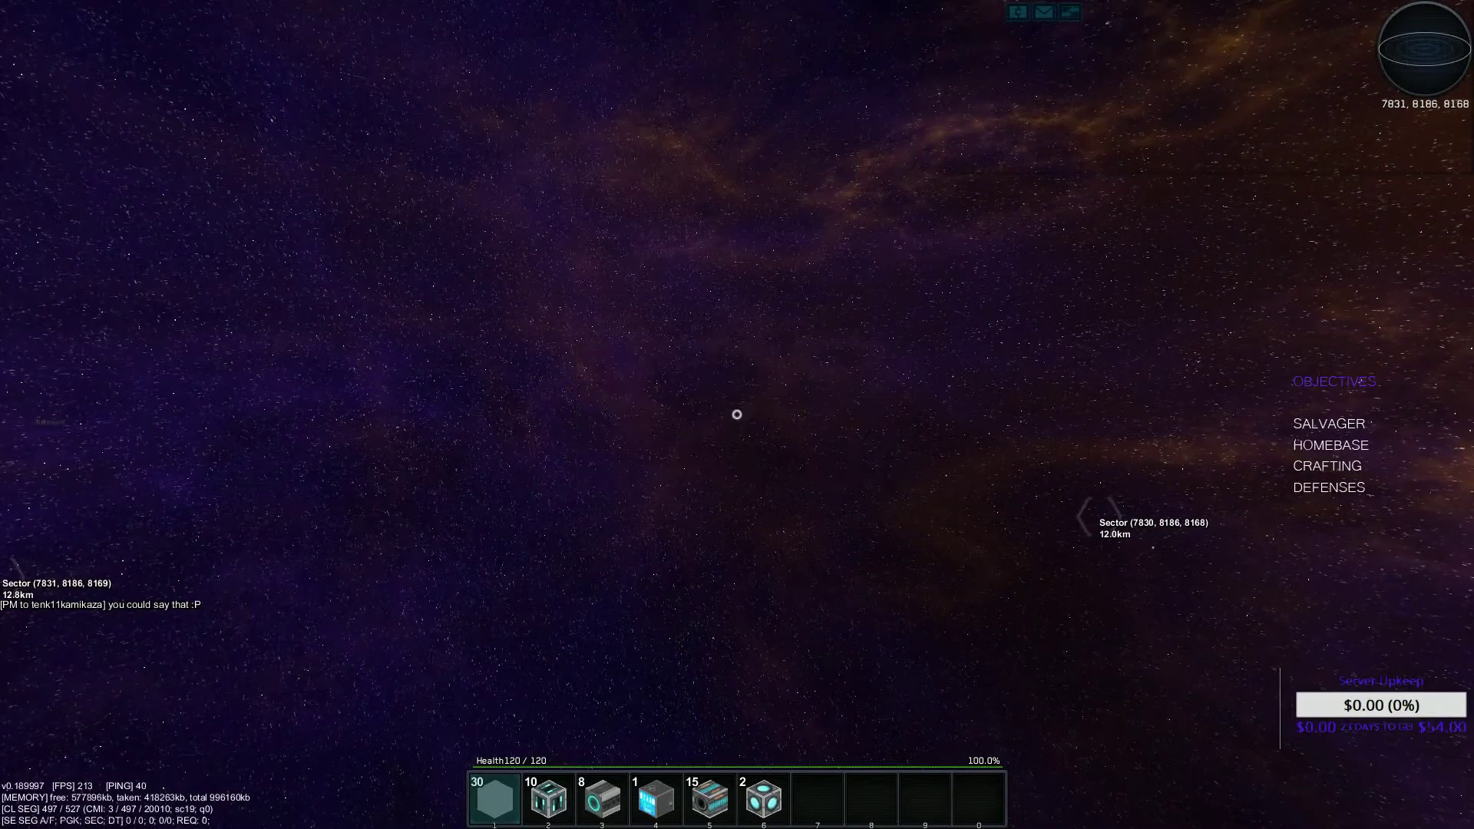
# Look over navigation, the blueprint catalog and inventory, then place another default-named ship core
pyautogui.press('n')
pyautogui.click(817, 12)
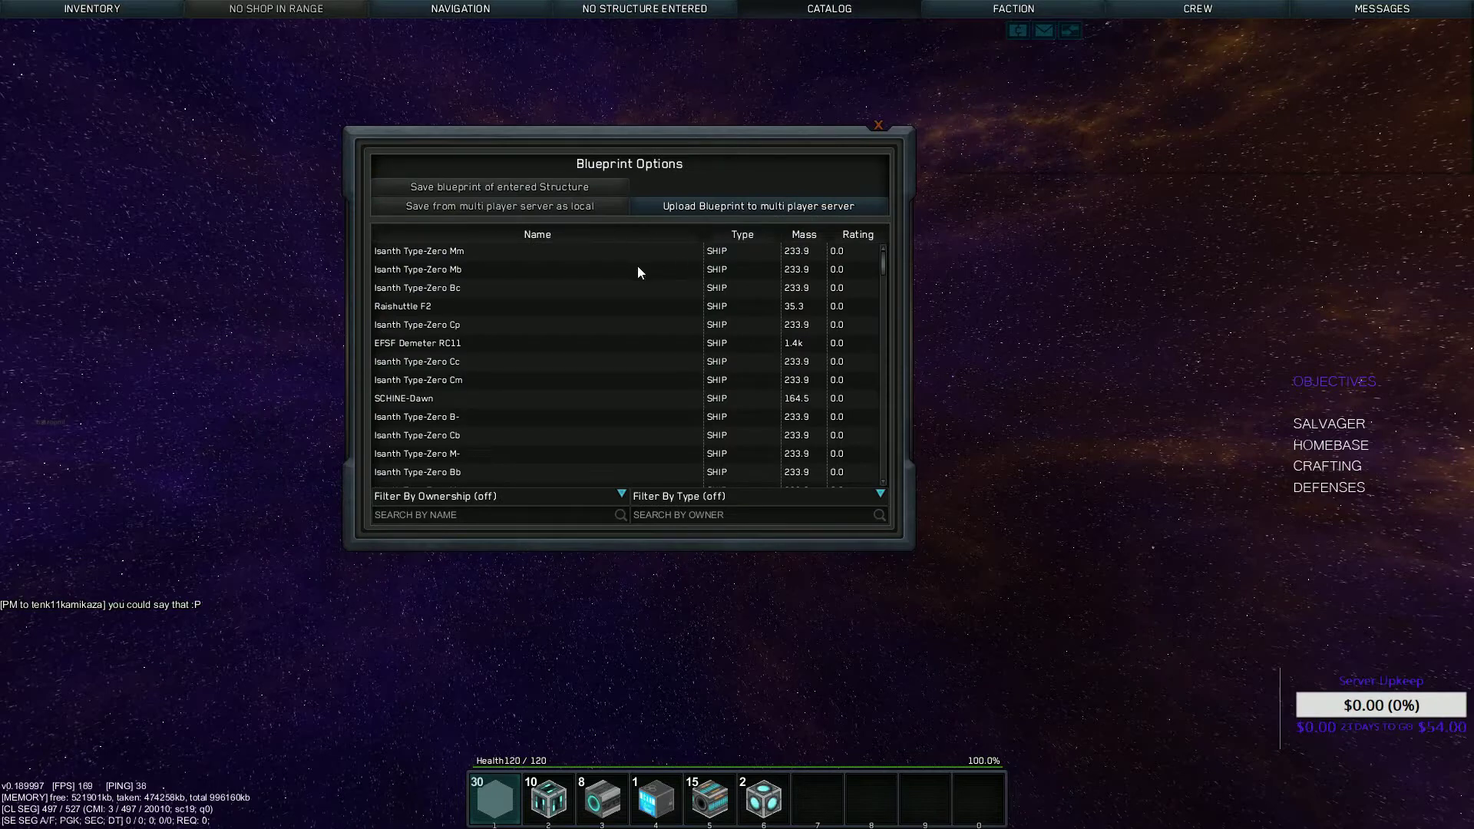
pyautogui.click(93, 10)
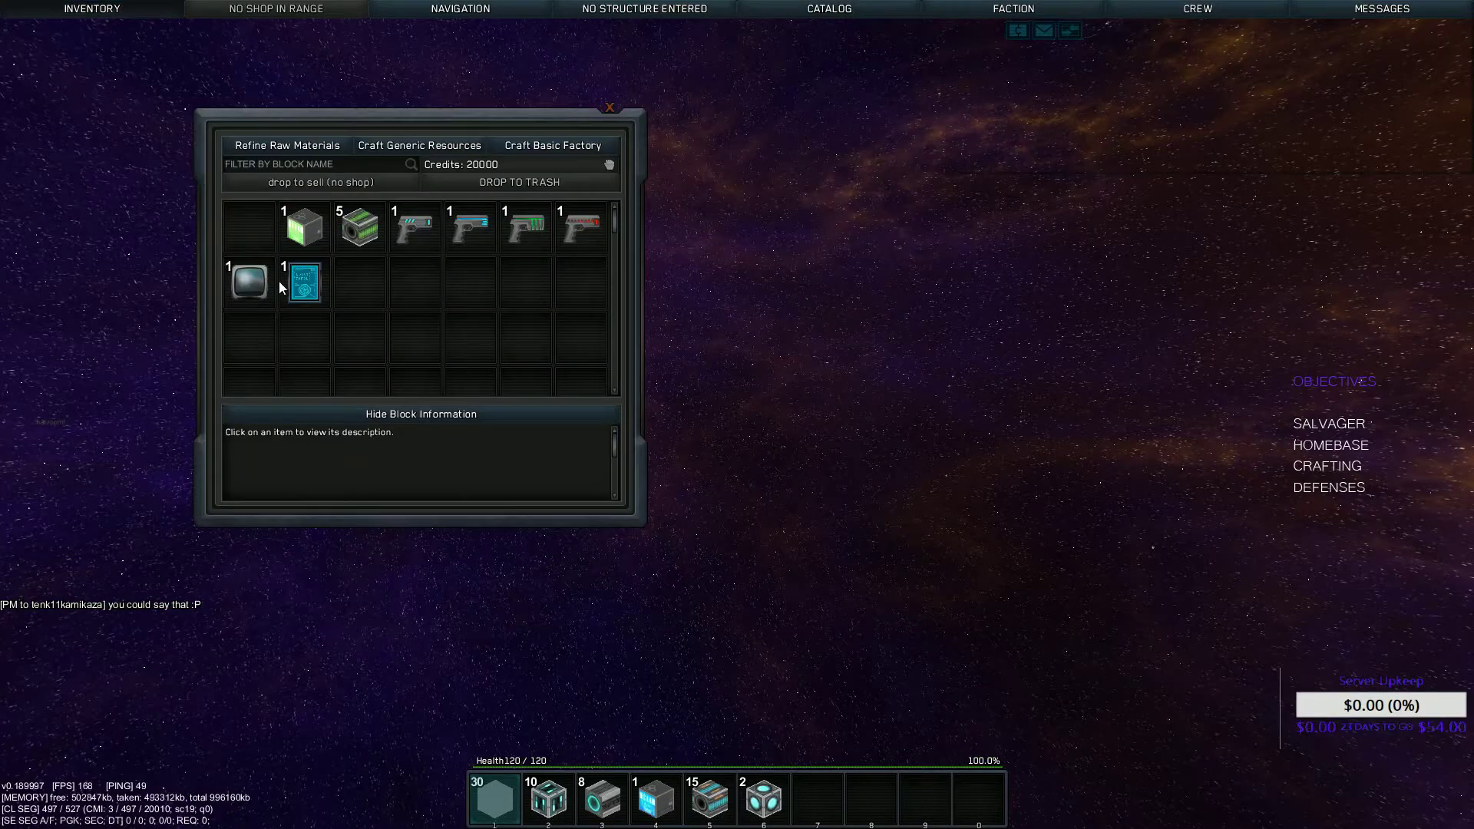
pyautogui.press('n')
pyautogui.press('x')
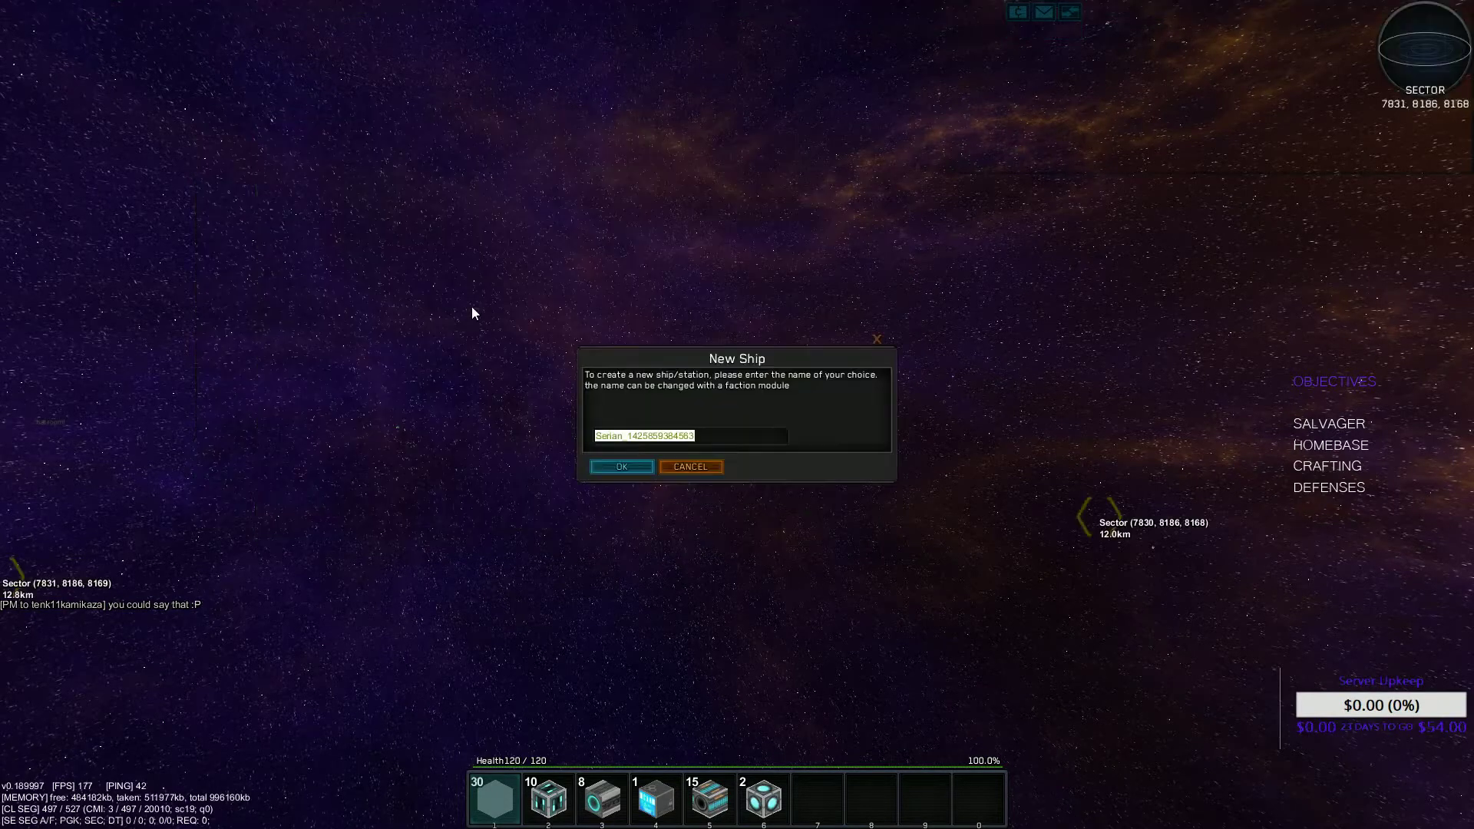
pyautogui.click(622, 466)
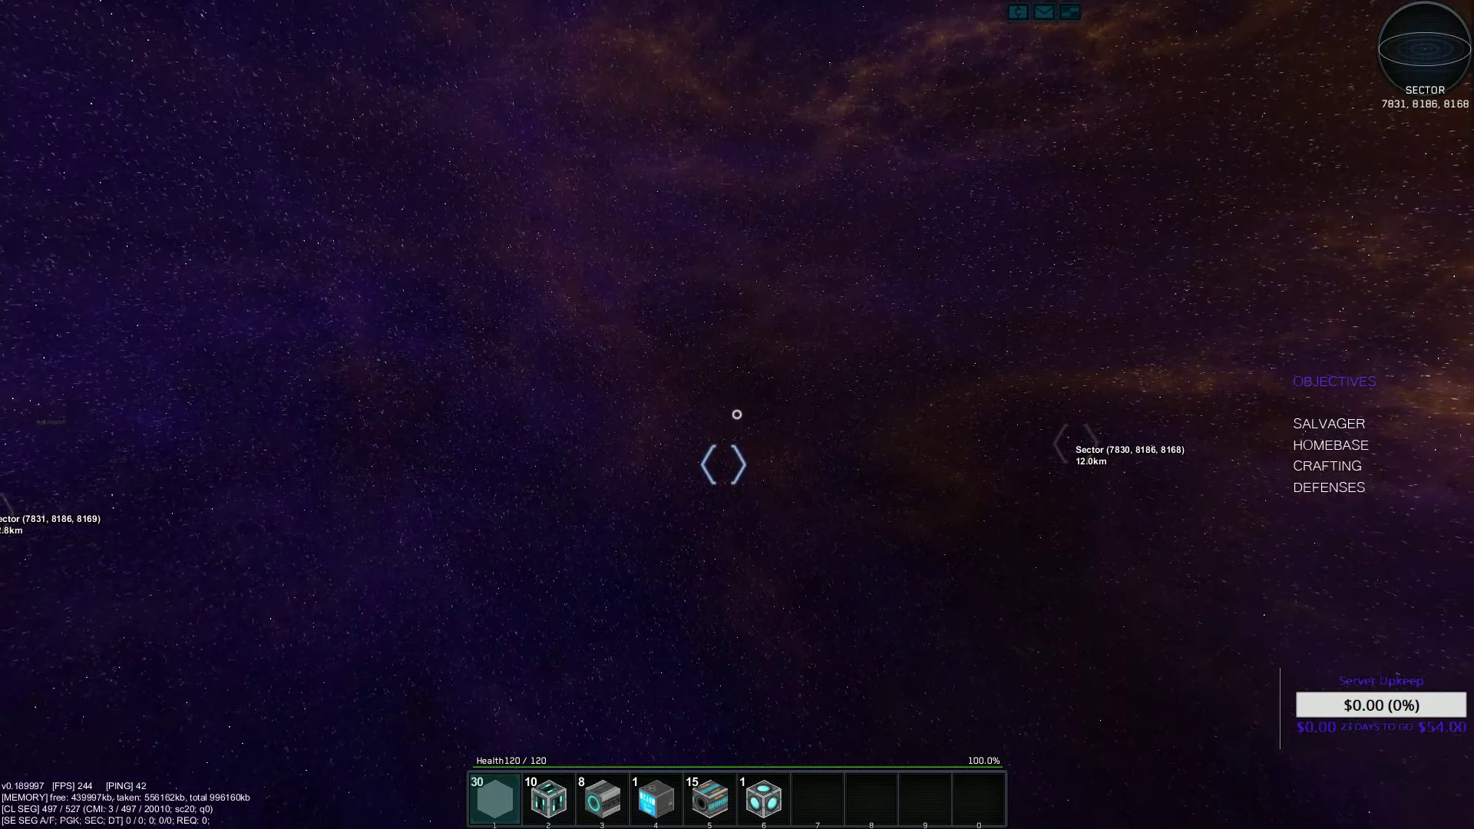
# Enter the new core and build a cross of power reactor blocks around it
pyautogui.press('r')
pyautogui.press('space')
pyautogui.press('space')
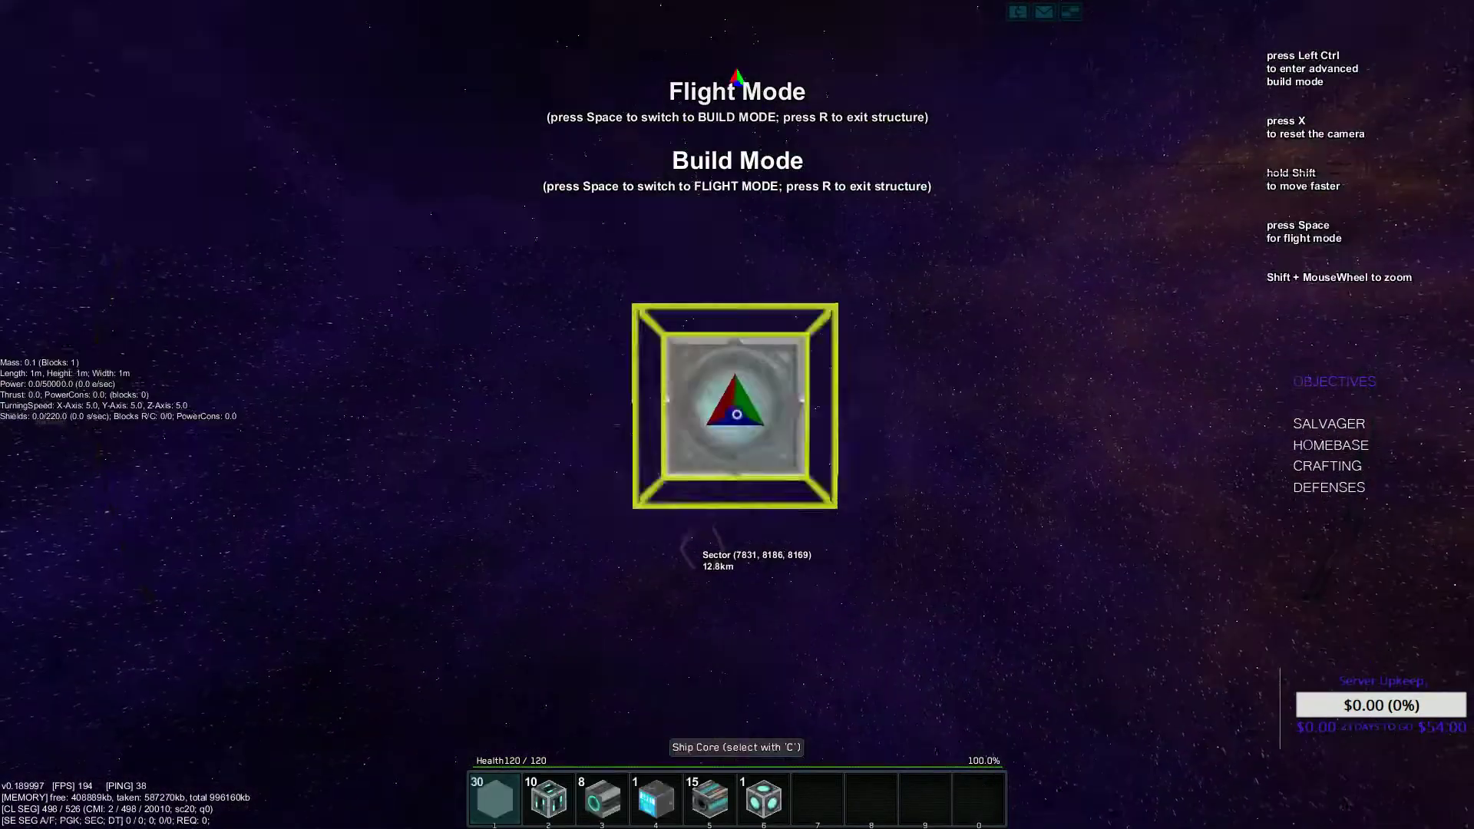
pyautogui.scroll(-5, 737, 414)
pyautogui.press('2')
pyautogui.click(738, 414)
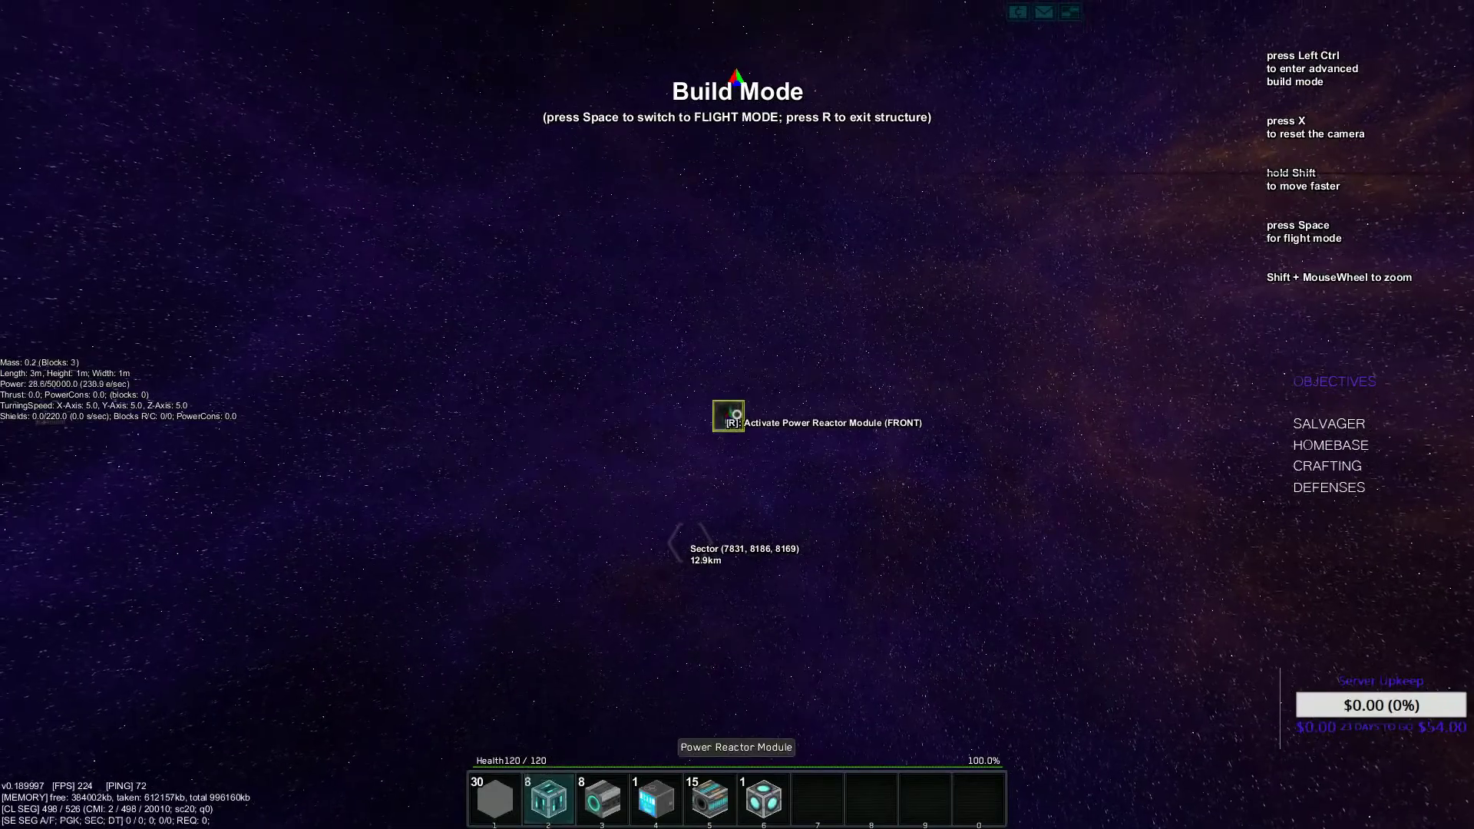
pyautogui.click(737, 414)
pyautogui.click(738, 415)
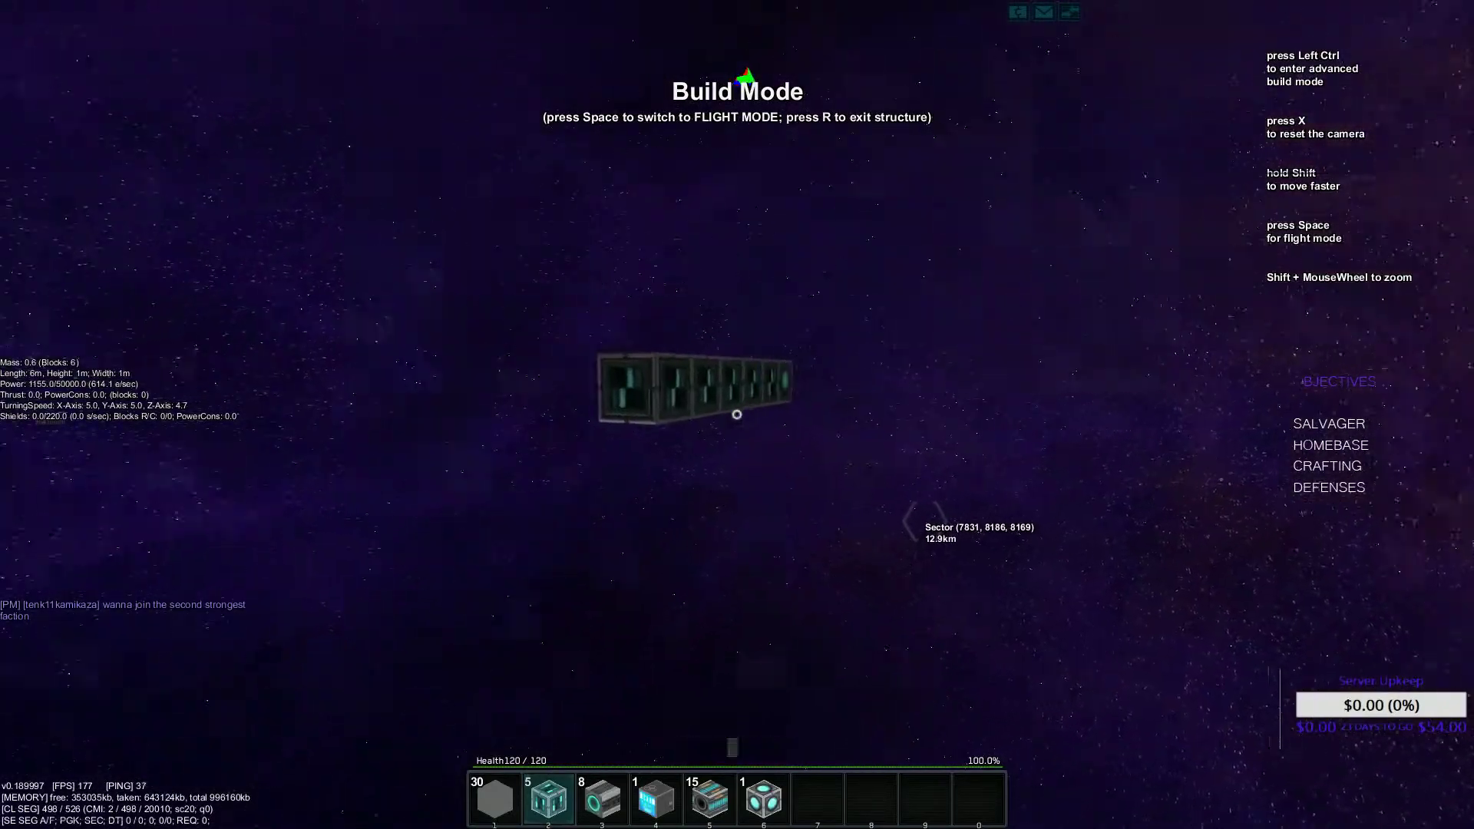
pyautogui.click(737, 415)
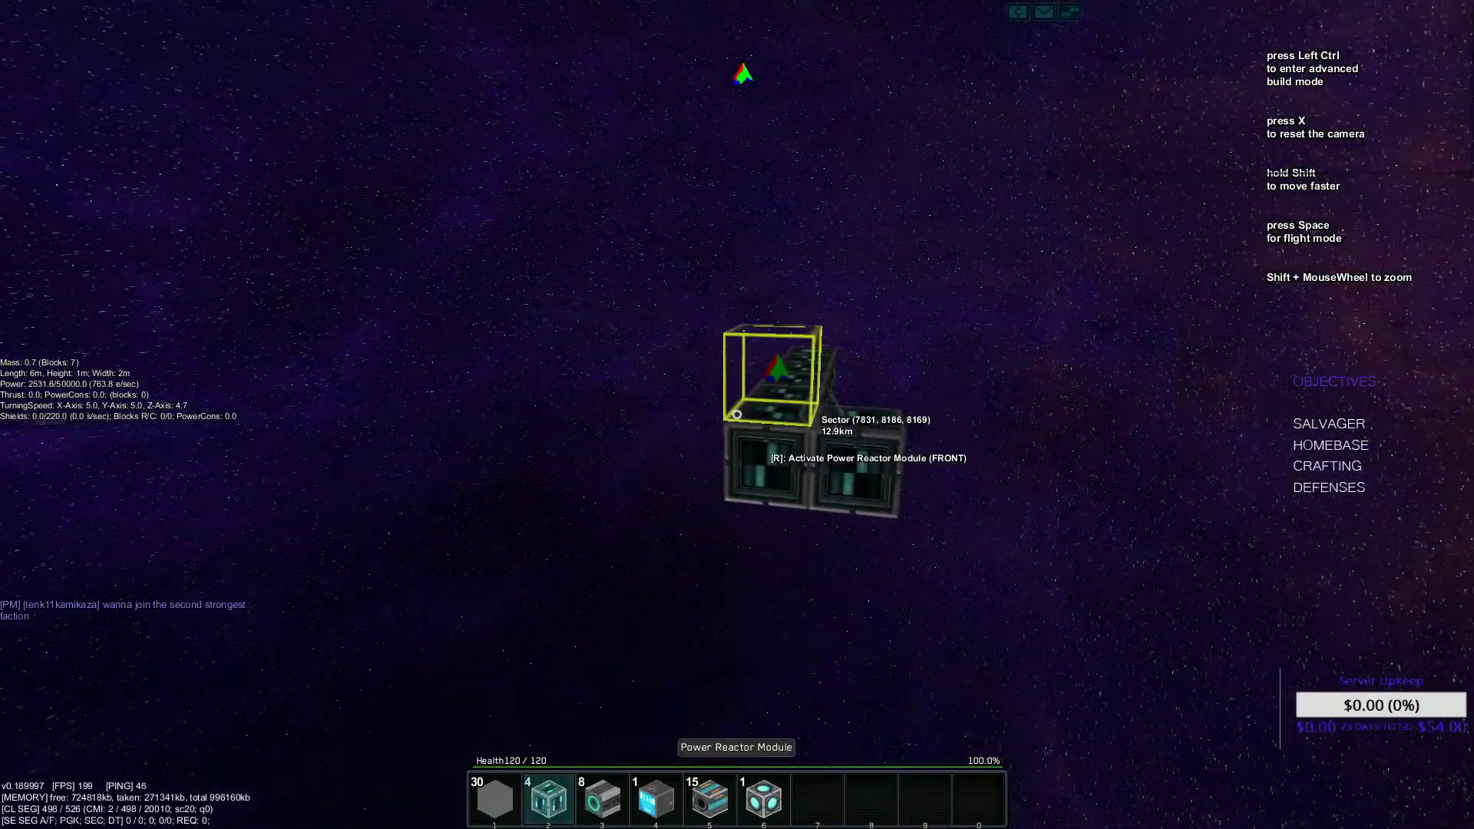
pyautogui.click(737, 415)
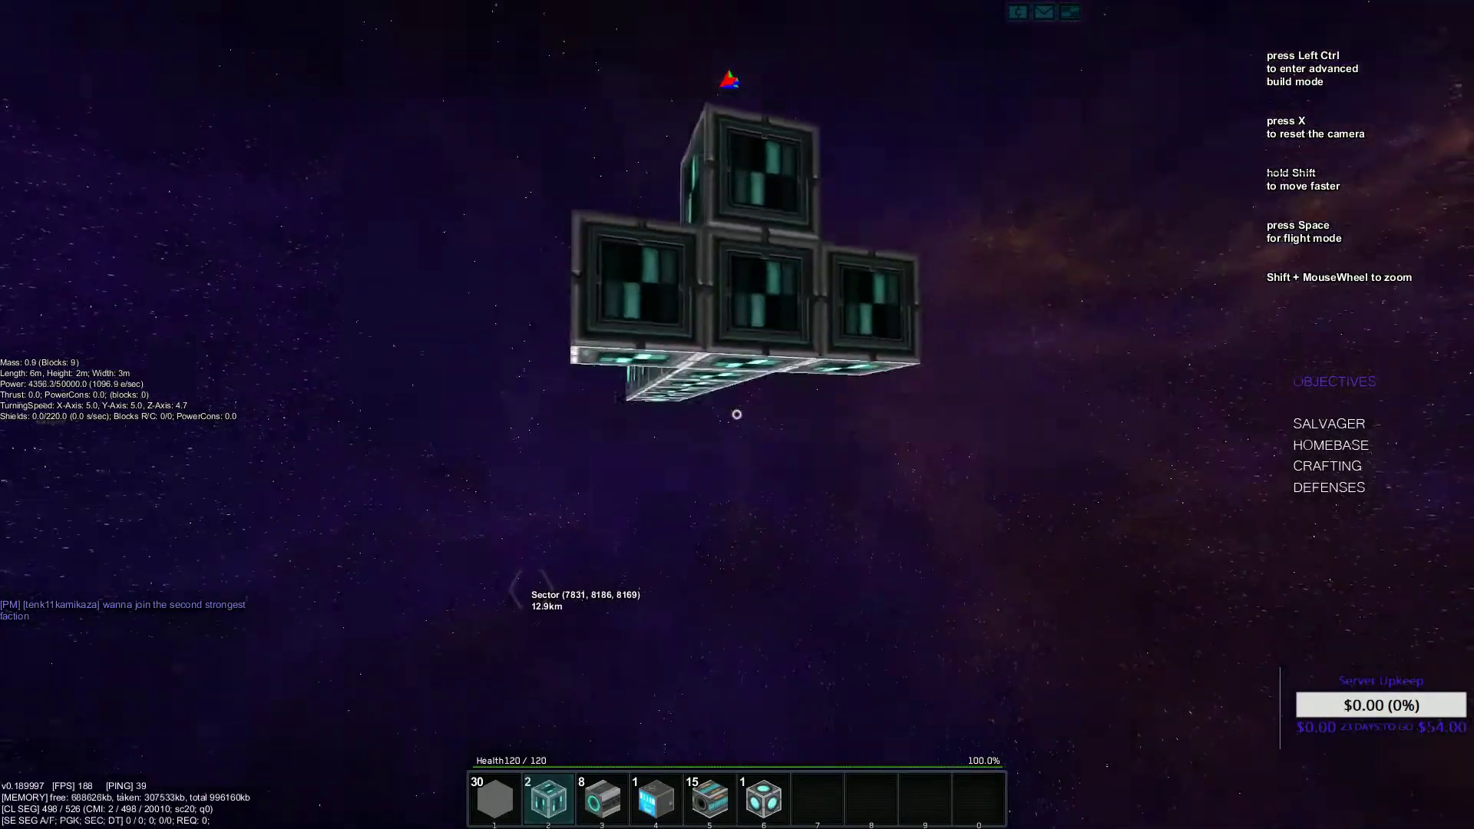
pyautogui.click(738, 414)
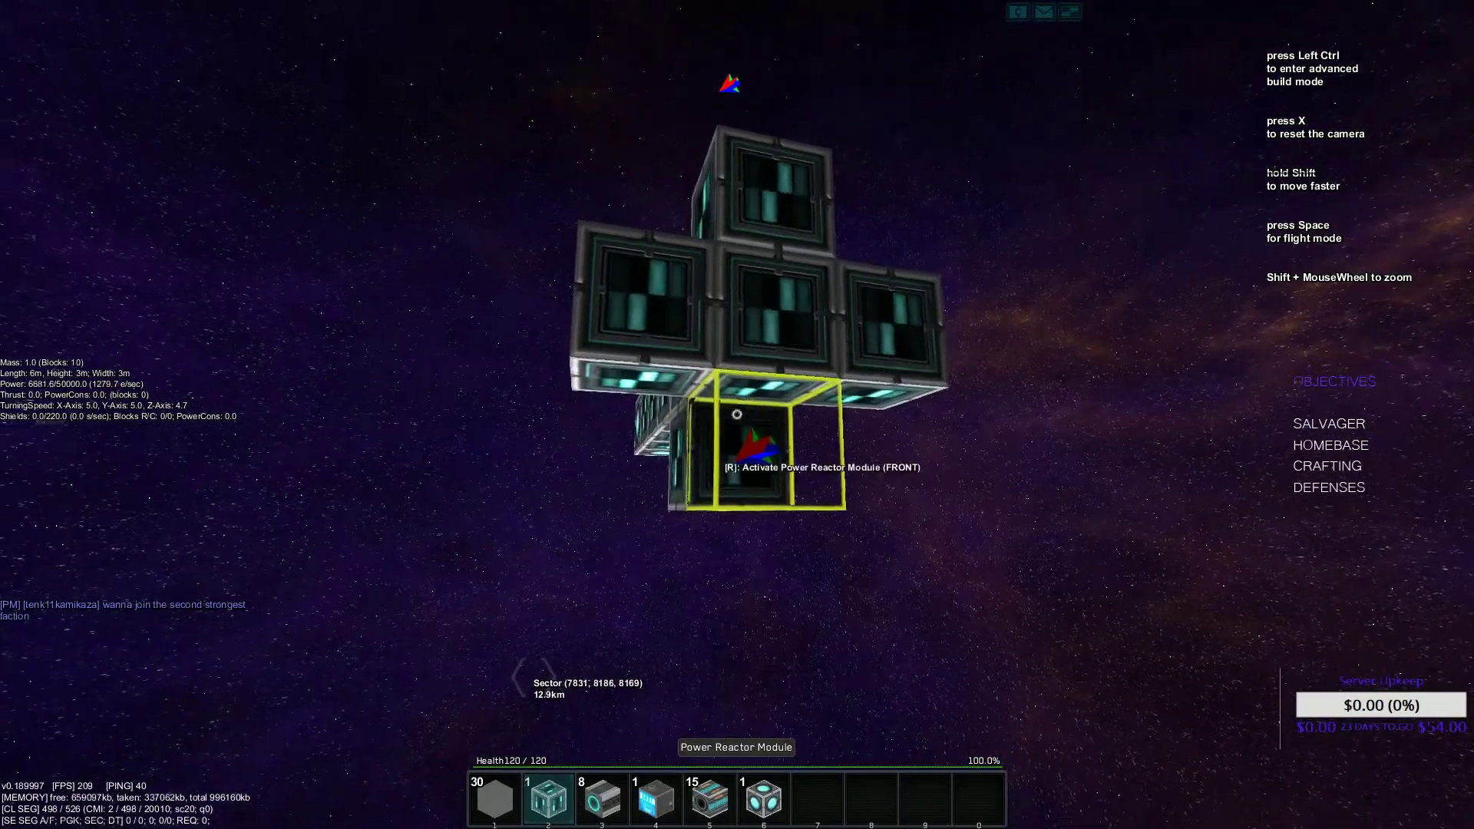
pyautogui.moveTo(737, 415); pyautogui.dragTo(737, 415)
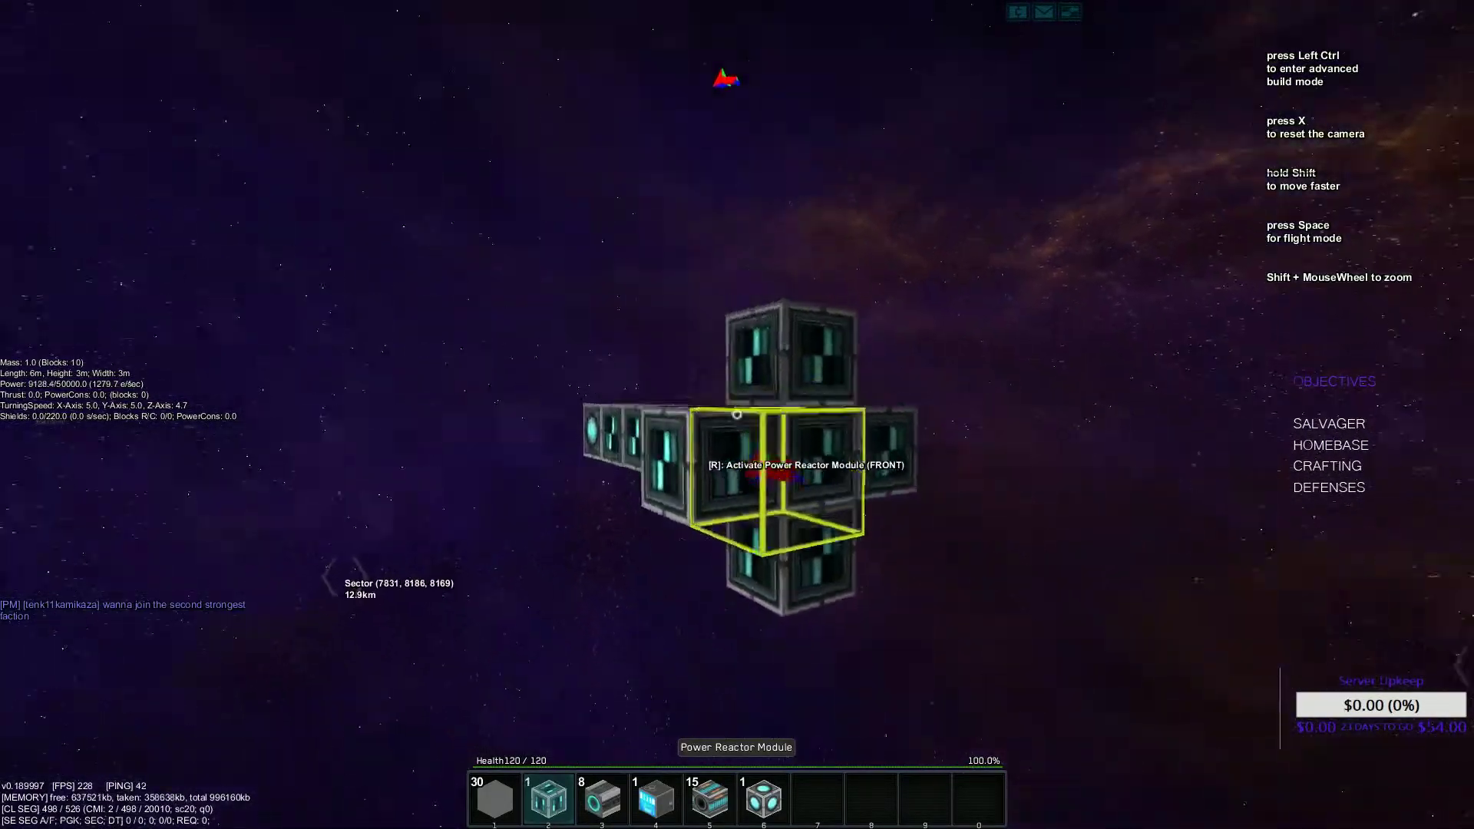
pyautogui.click(737, 415)
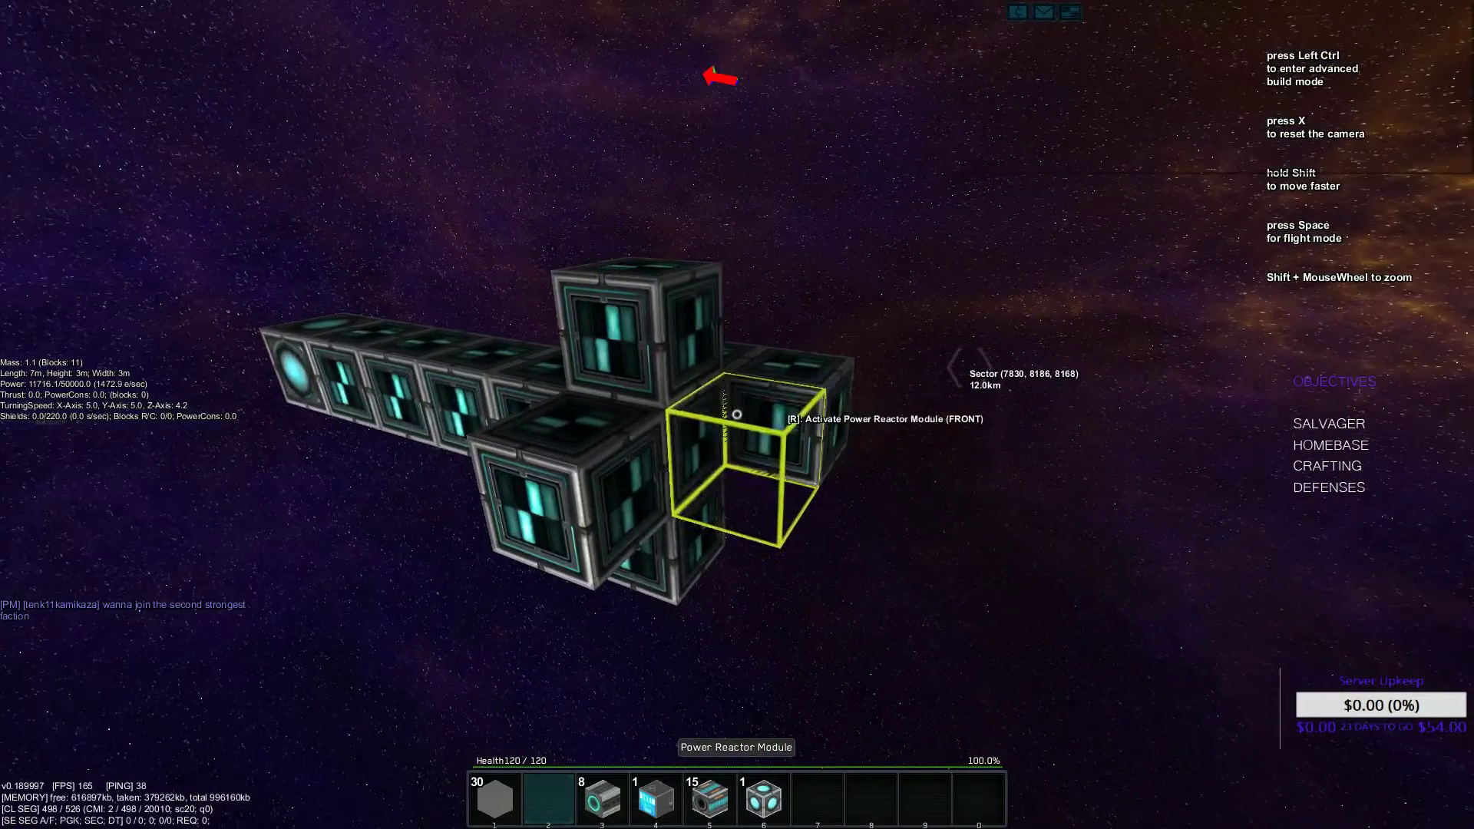
# Send a corrected private chat reply and attach a thruster block to the ship
pyautogui.press('Return')
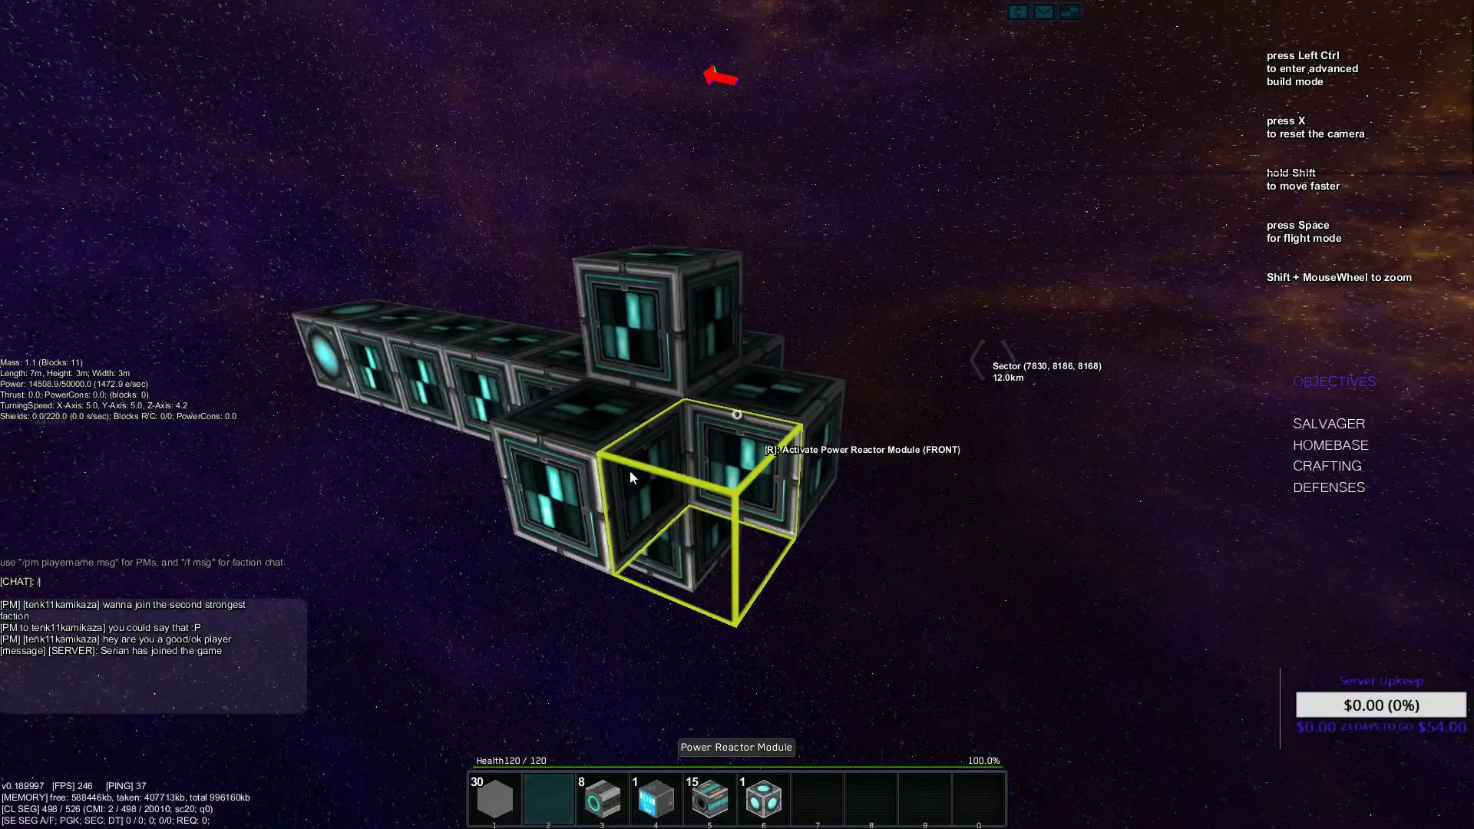
pyautogui.write('/pm tenk11kamikaza k')
pyautogui.press('BackSpace')
pyautogui.write('dirty ')
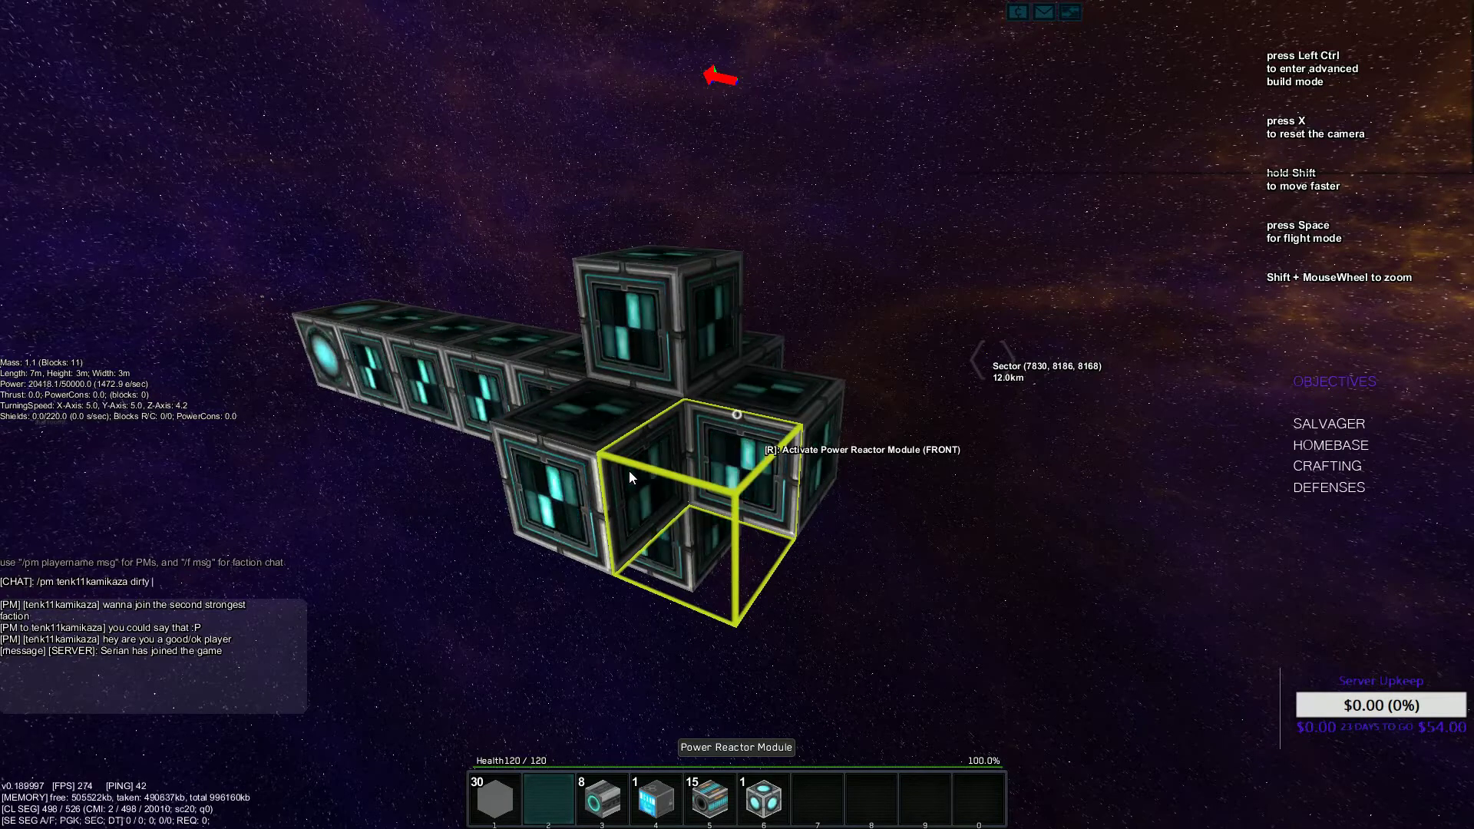
pyautogui.write('recruiter')
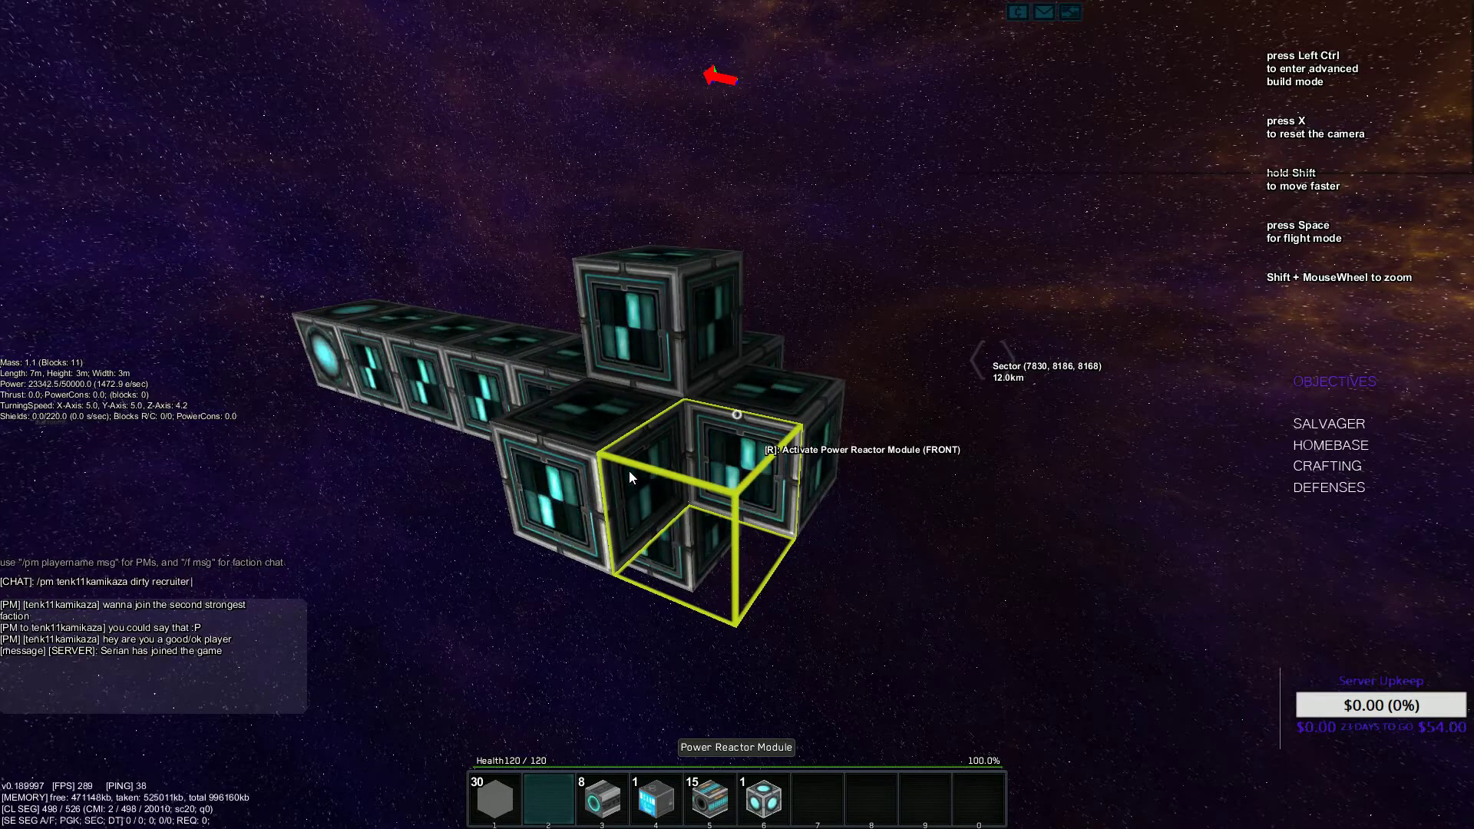
pyautogui.write(' :P')
pyautogui.press('Return')
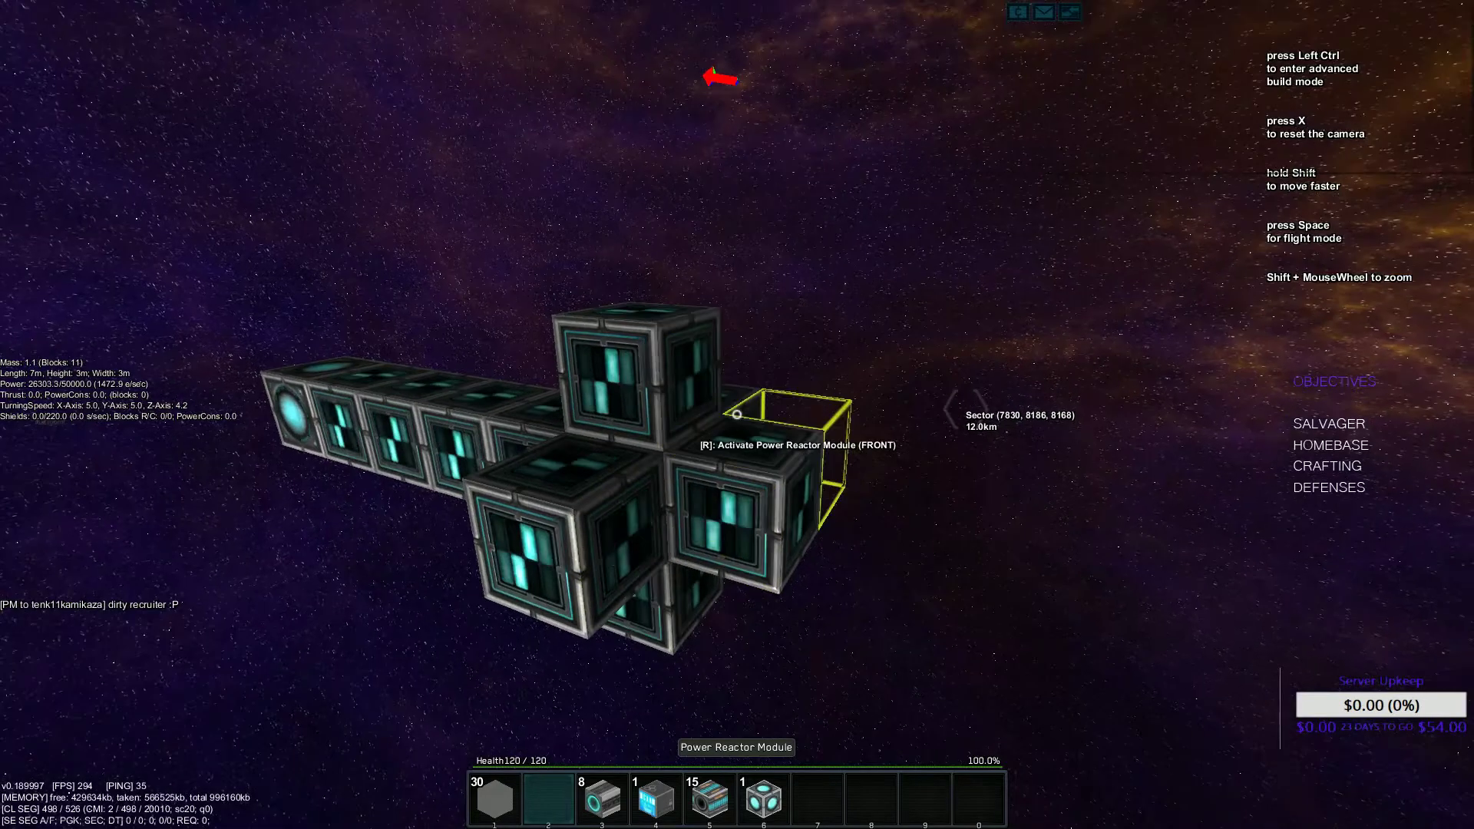
pyautogui.click(737, 414)
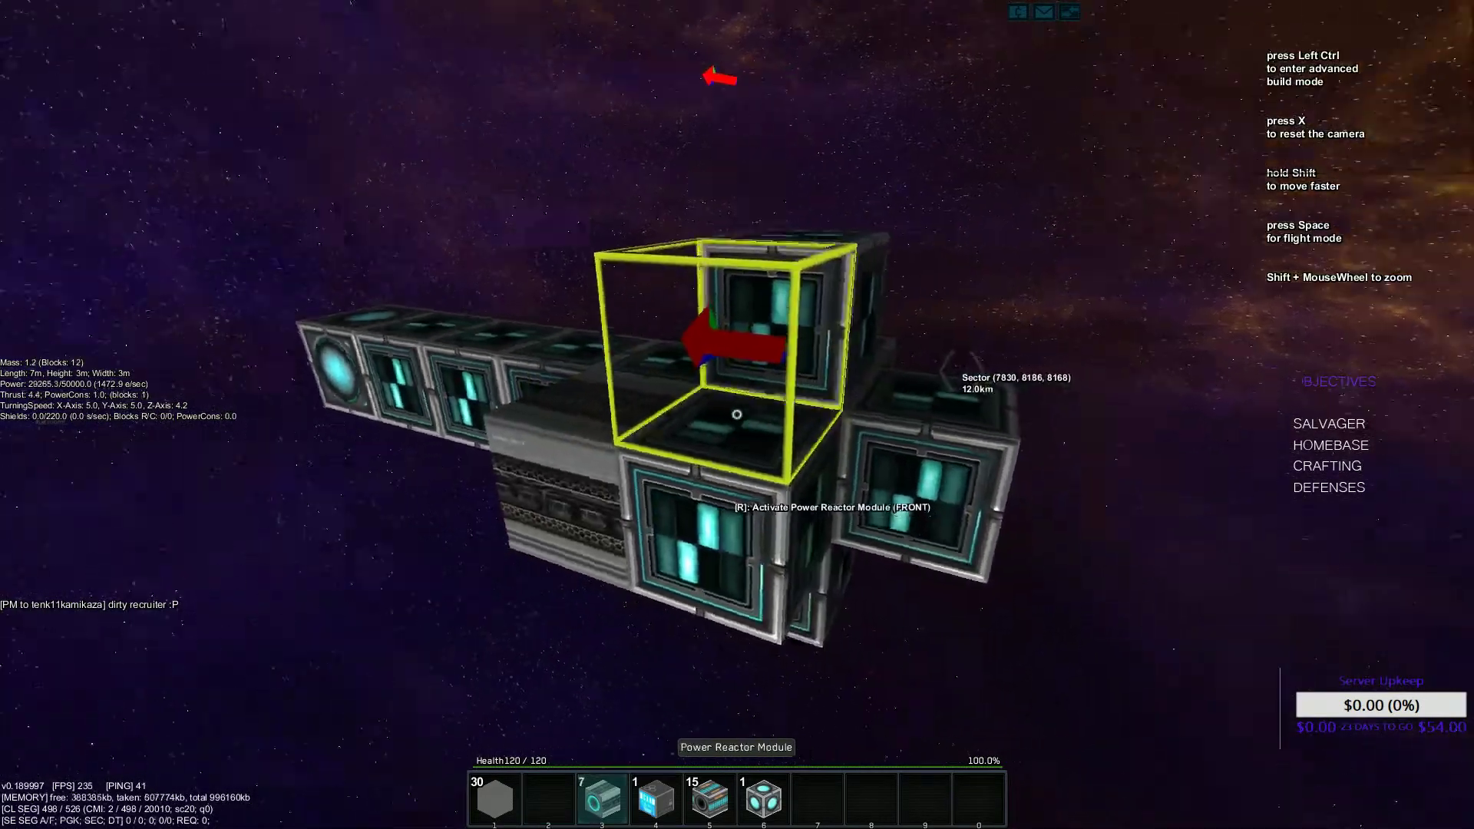
pyautogui.press('ctrl')
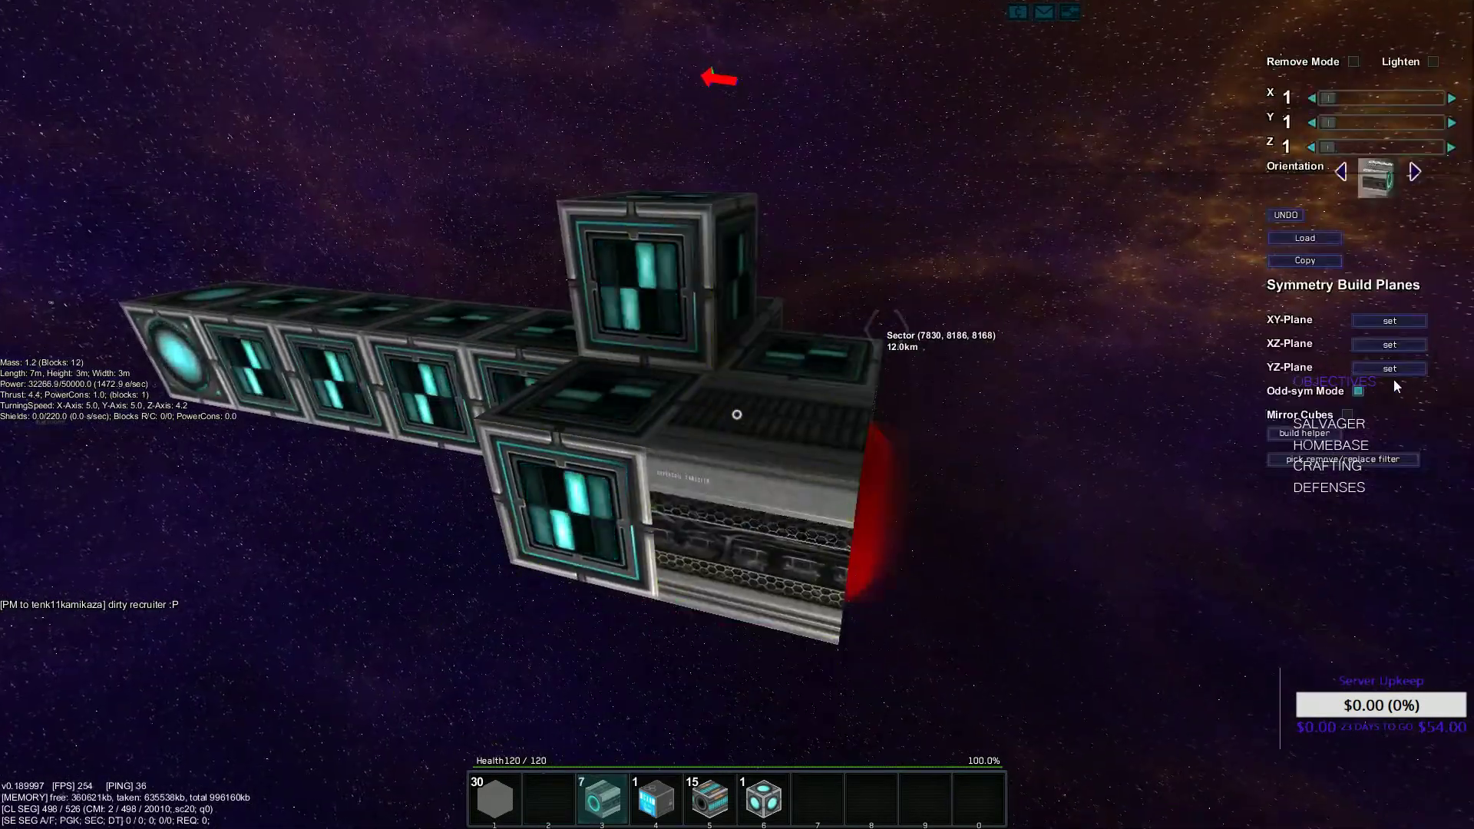
# Remove a stray block and build a wall of thrusters on one face
pyautogui.rightClick(737, 415)
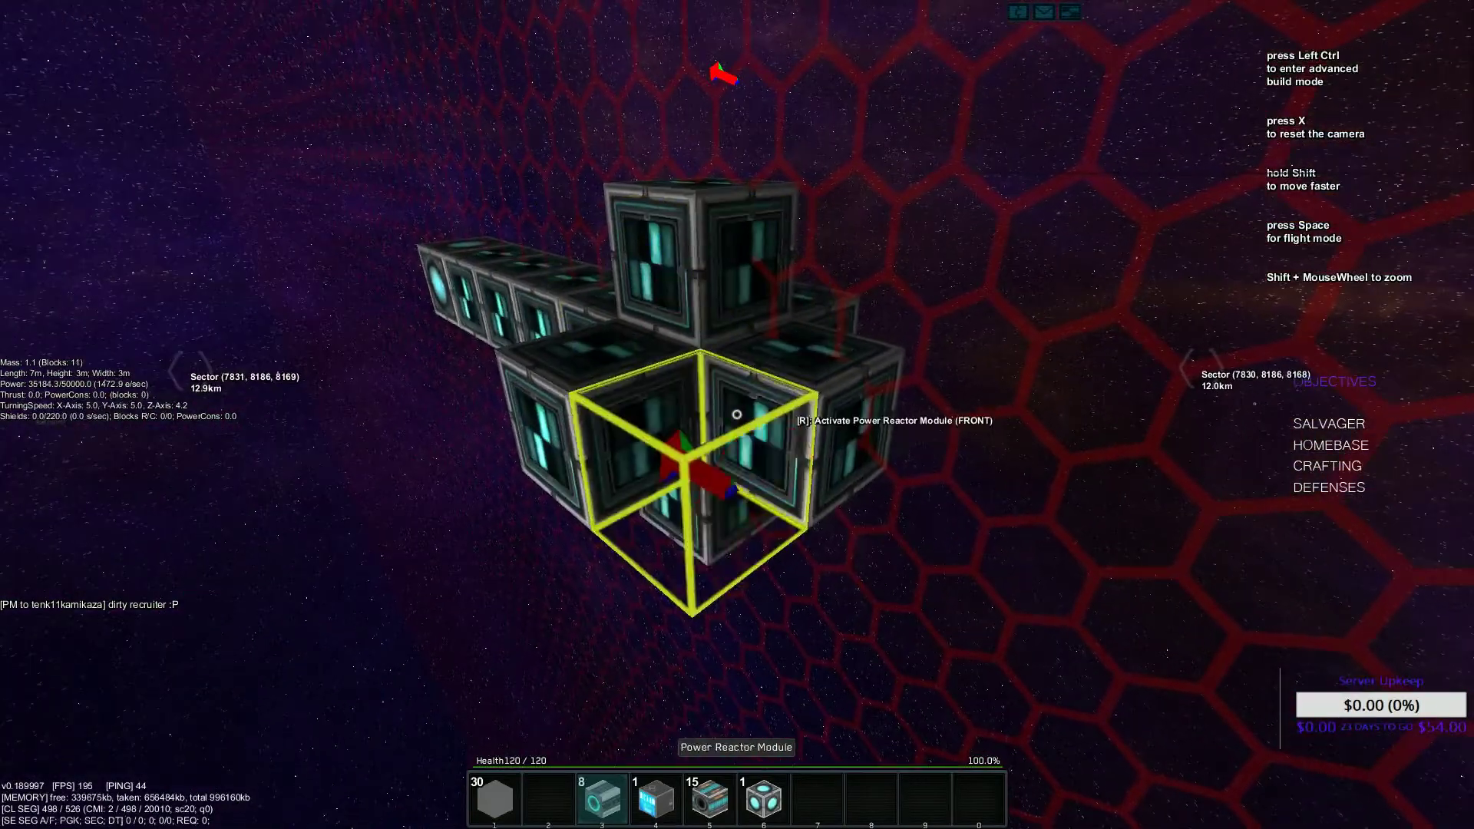
pyautogui.click(737, 415)
pyautogui.click(738, 415)
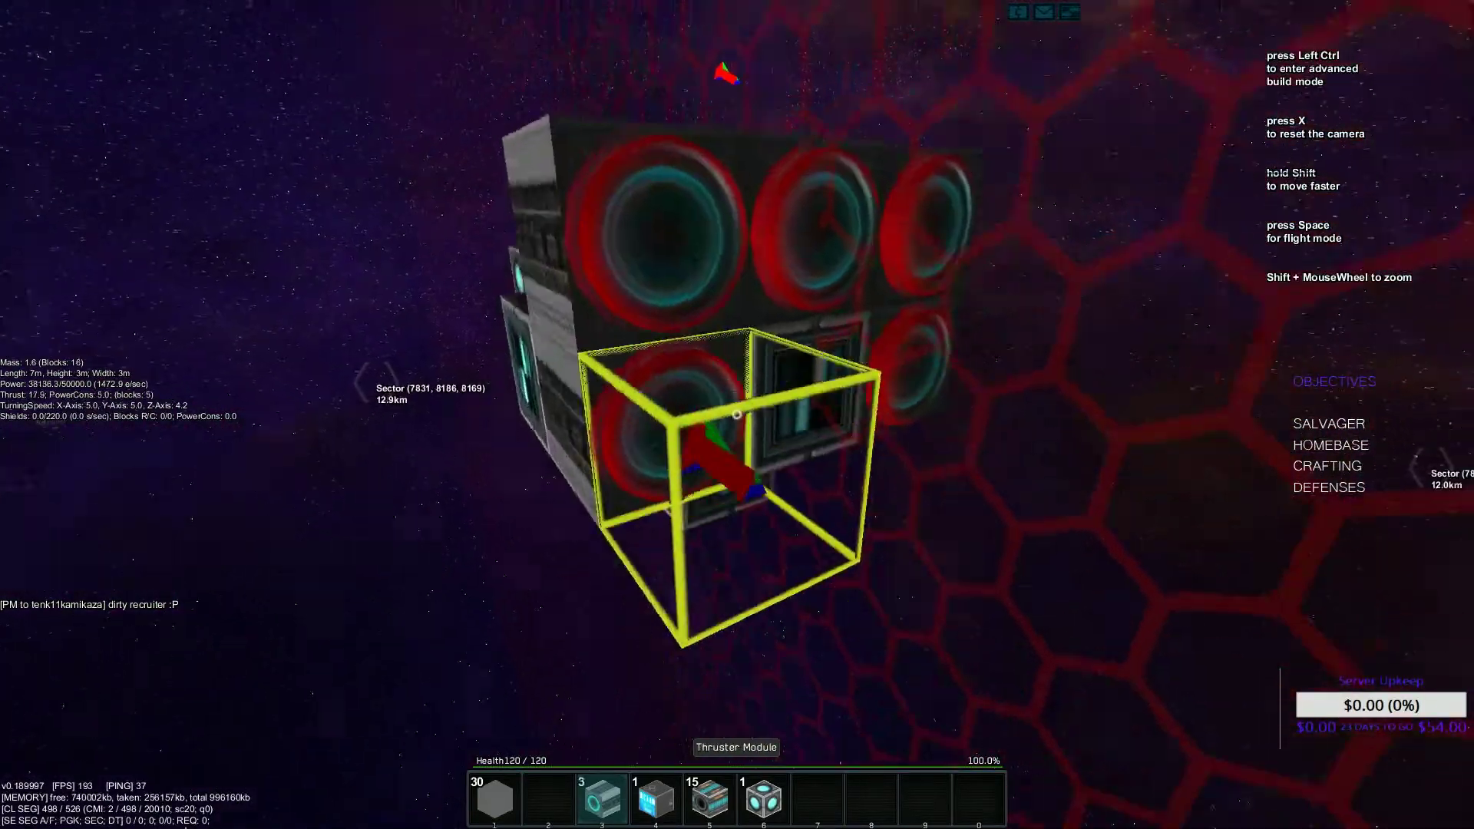
pyautogui.click(737, 415)
pyautogui.click(737, 415)
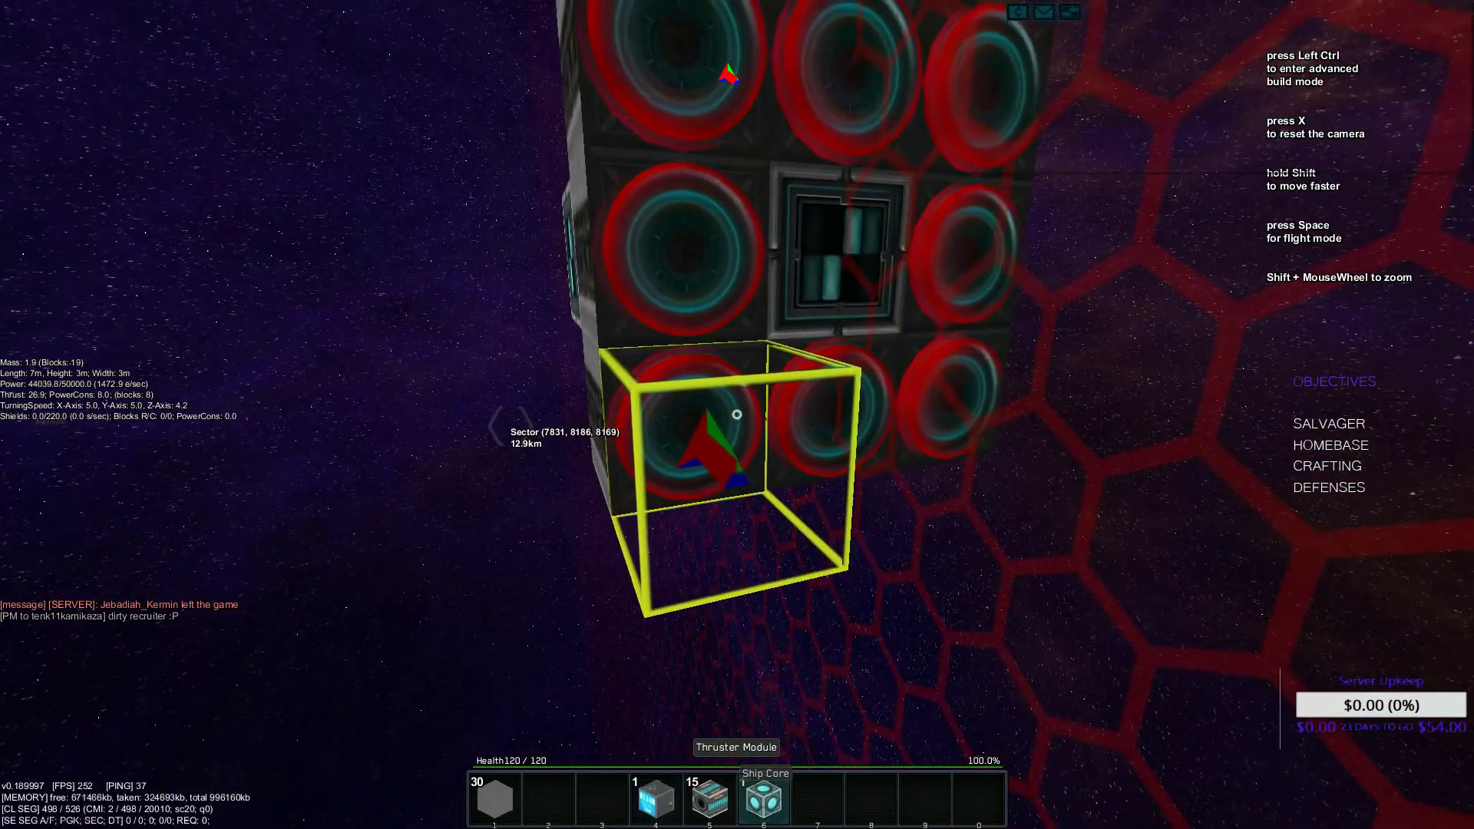
# Move the Salvage Computer from the inventory into hotbar slot 3
pyautogui.press('i')
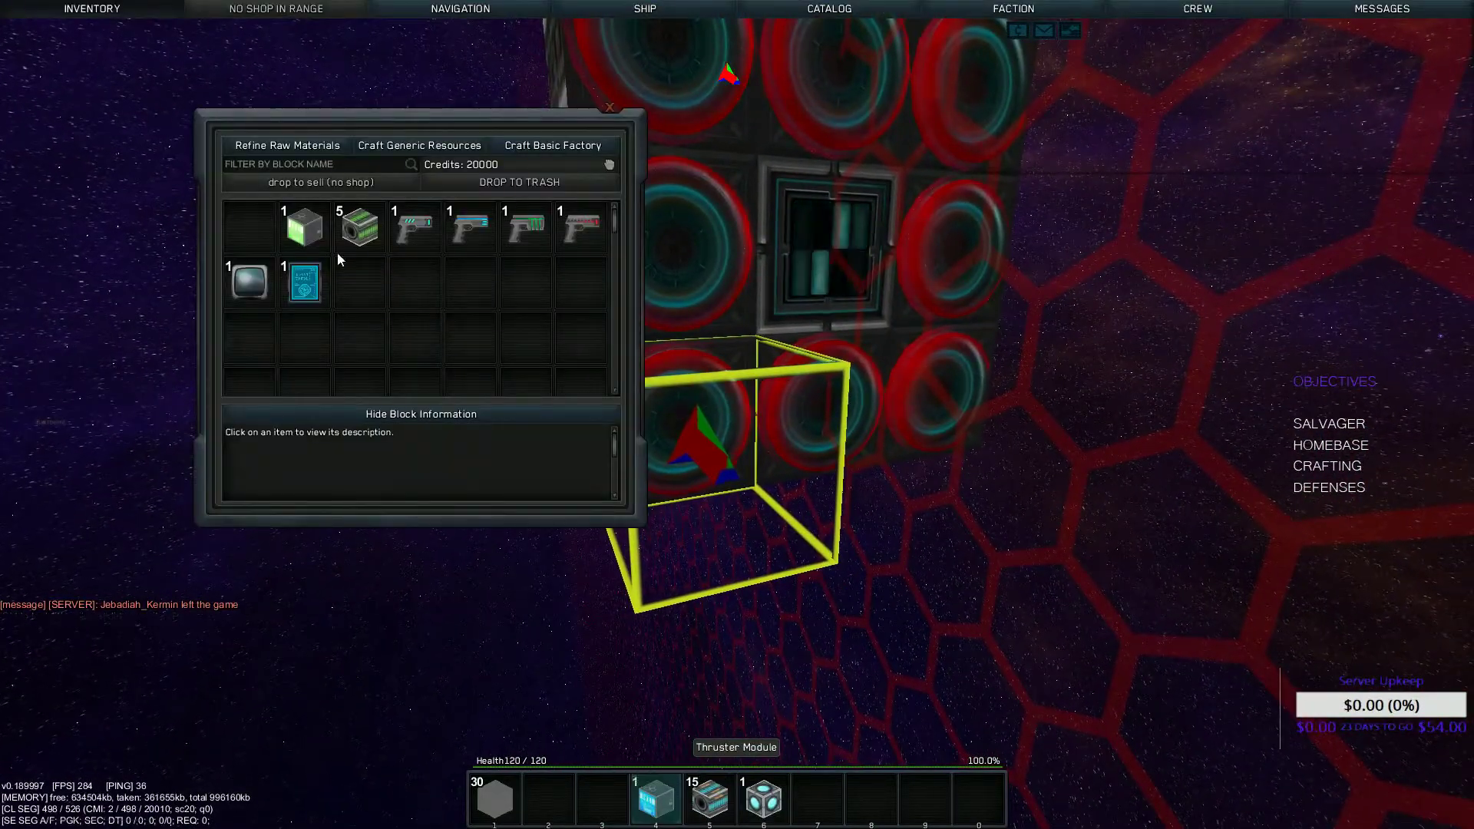
pyautogui.click(305, 225)
pyautogui.moveTo(304, 226); pyautogui.dragTo(601, 795)
pyautogui.press('i')
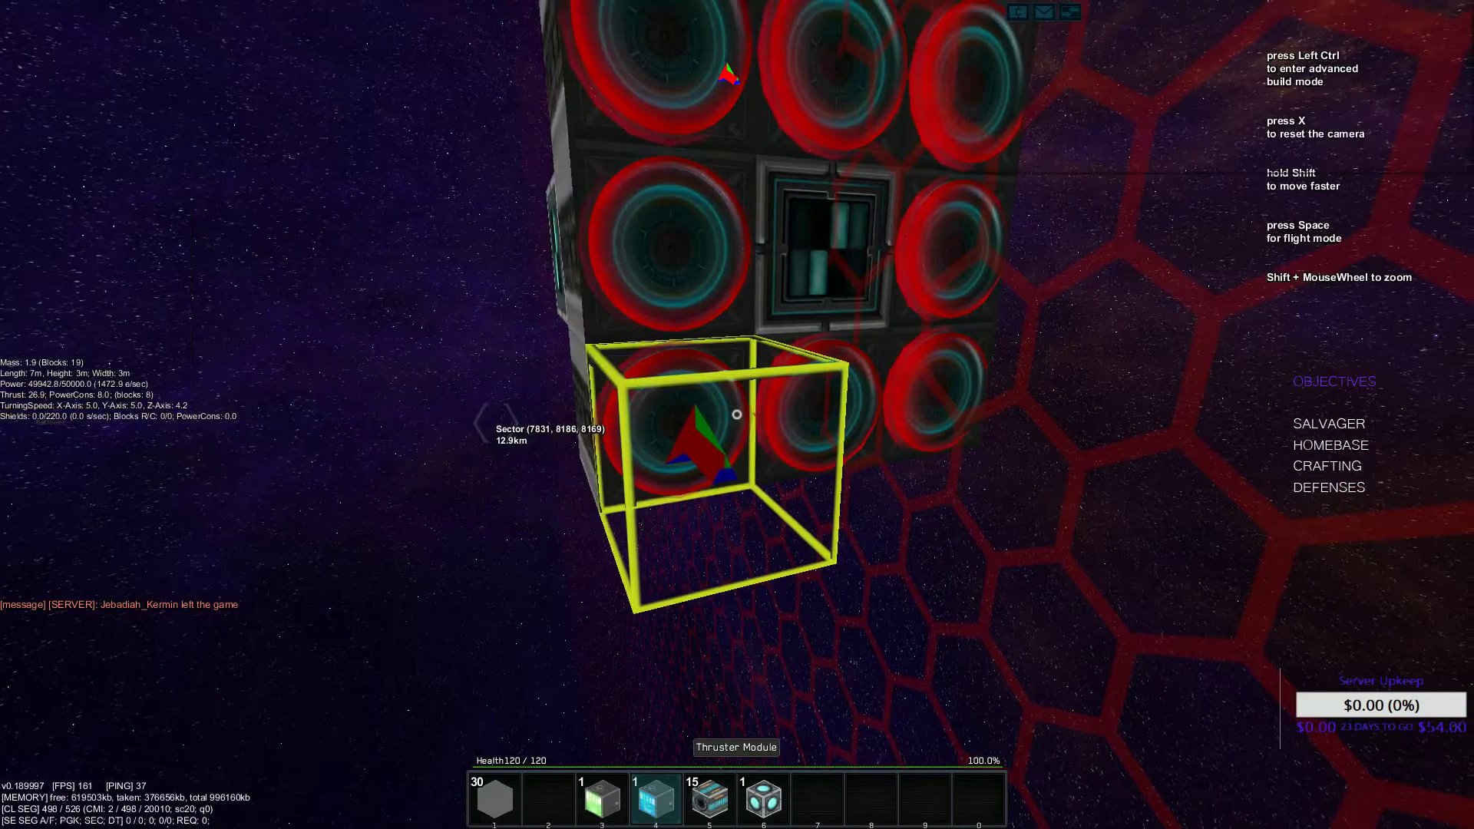
pyautogui.moveTo(738, 415); pyautogui.dragTo(737, 416)
pyautogui.click(737, 415)
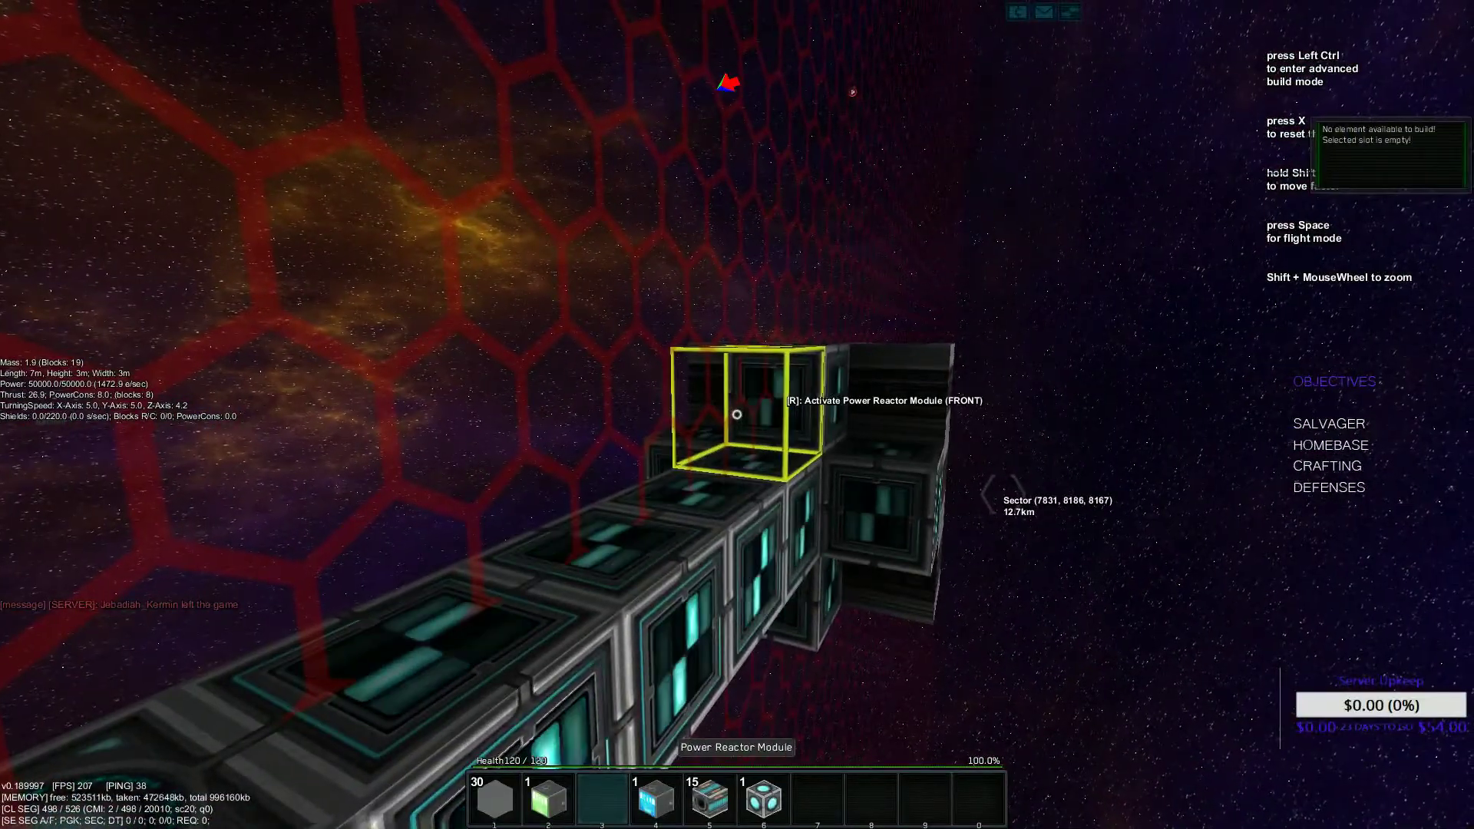
# Check the weapons overview and stock the hotbar with salvage modules
pyautogui.press('i')
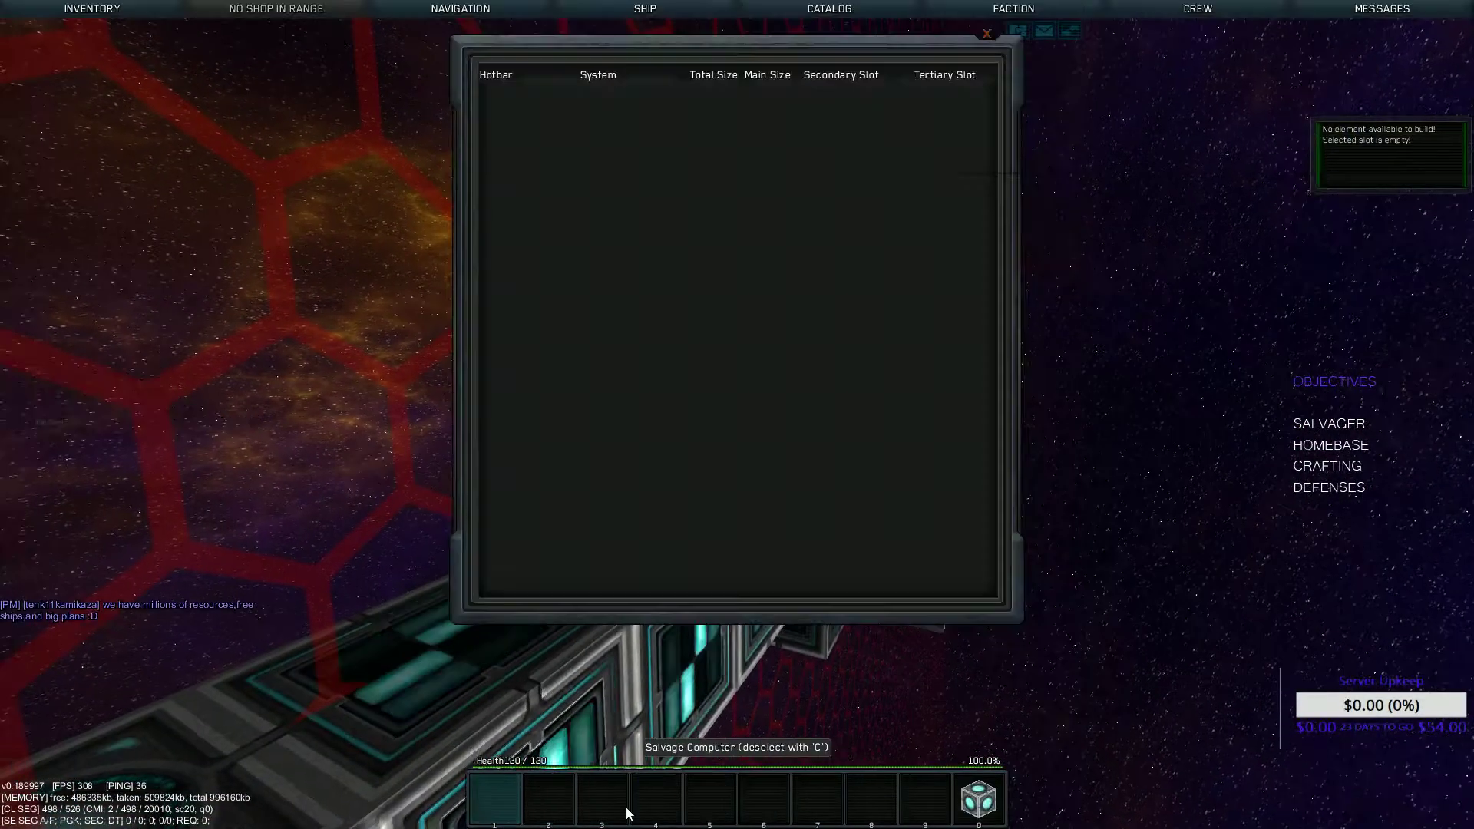
pyautogui.press('Escape')
pyautogui.press('i')
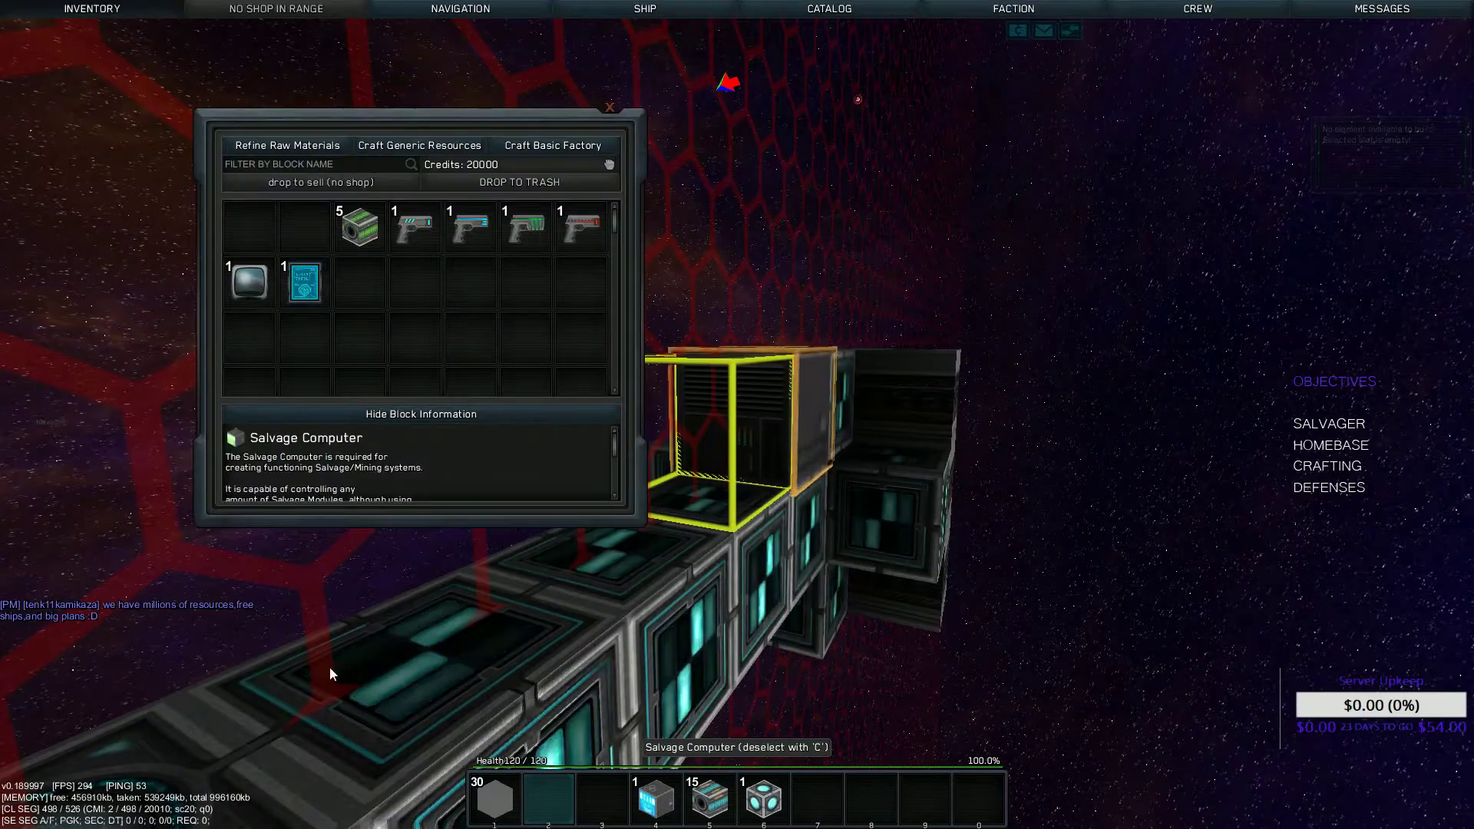
pyautogui.press('2')
pyautogui.press('i')
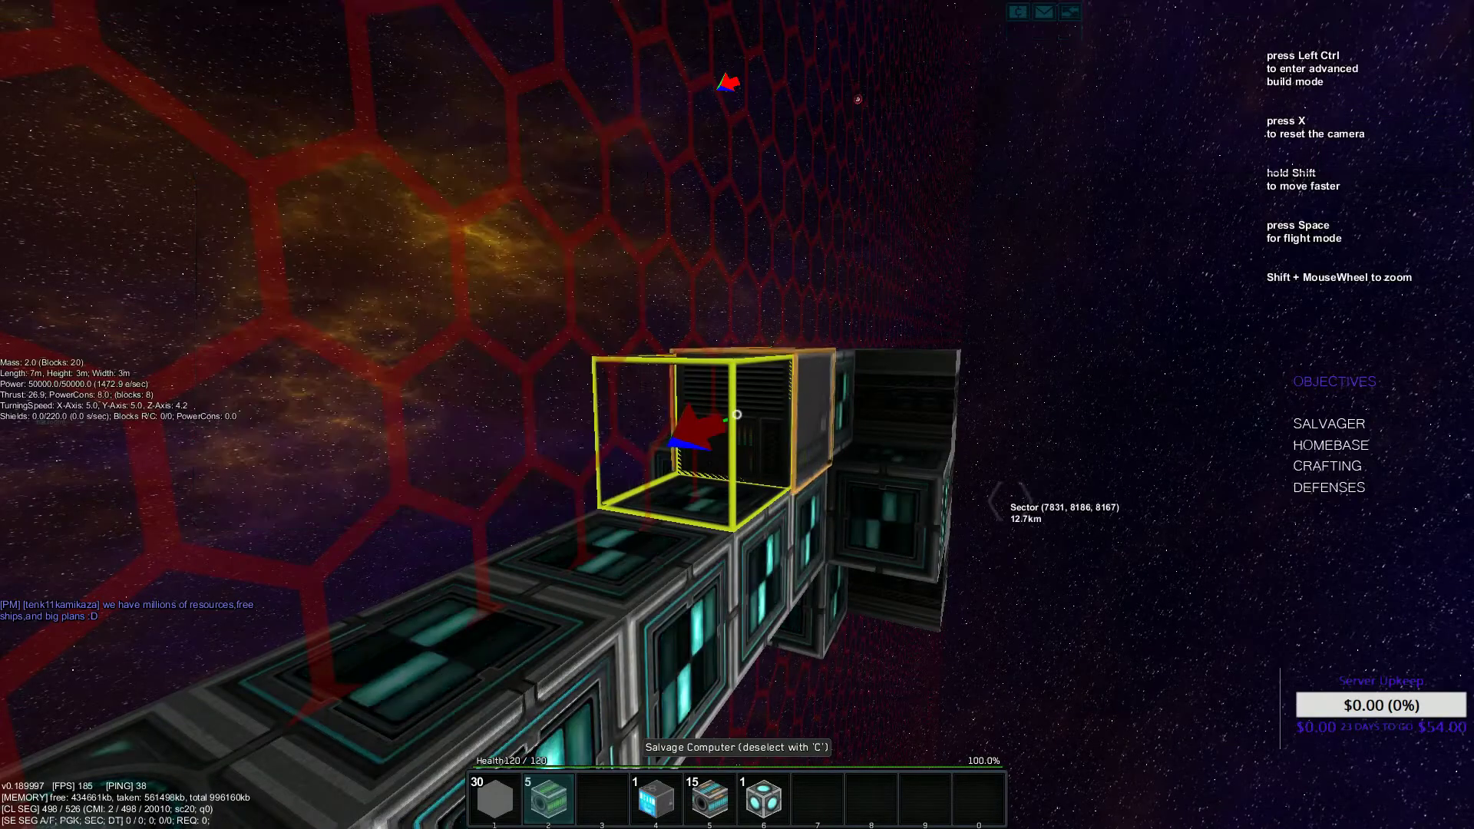
# Place salvage modules beside the salvage computer and inspect the result
pyautogui.moveTo(737, 415); pyautogui.dragTo(806, 460)
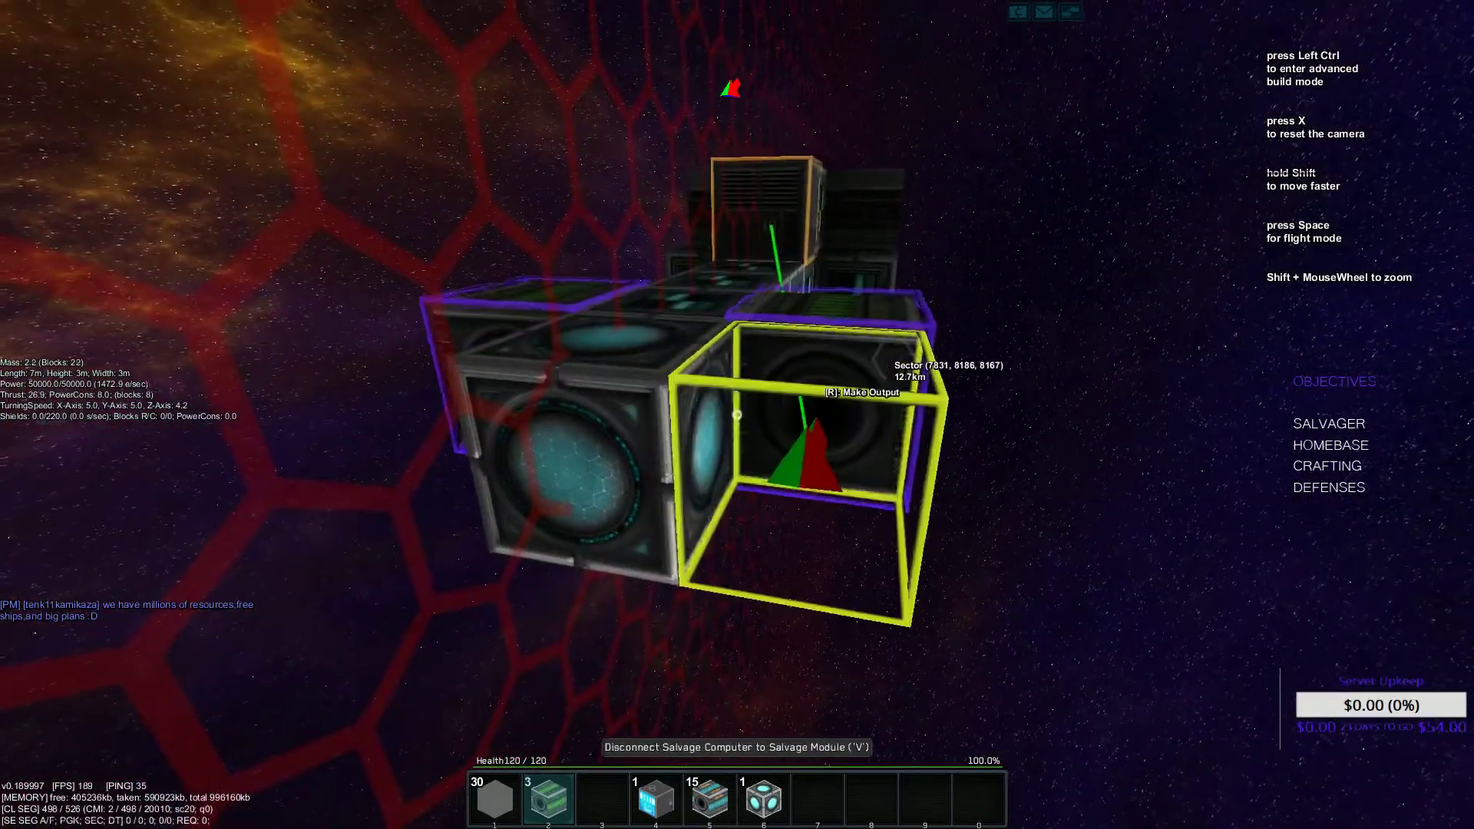
pyautogui.moveTo(738, 415); pyautogui.dragTo(761, 346)
pyautogui.scroll(-3, 737, 414)
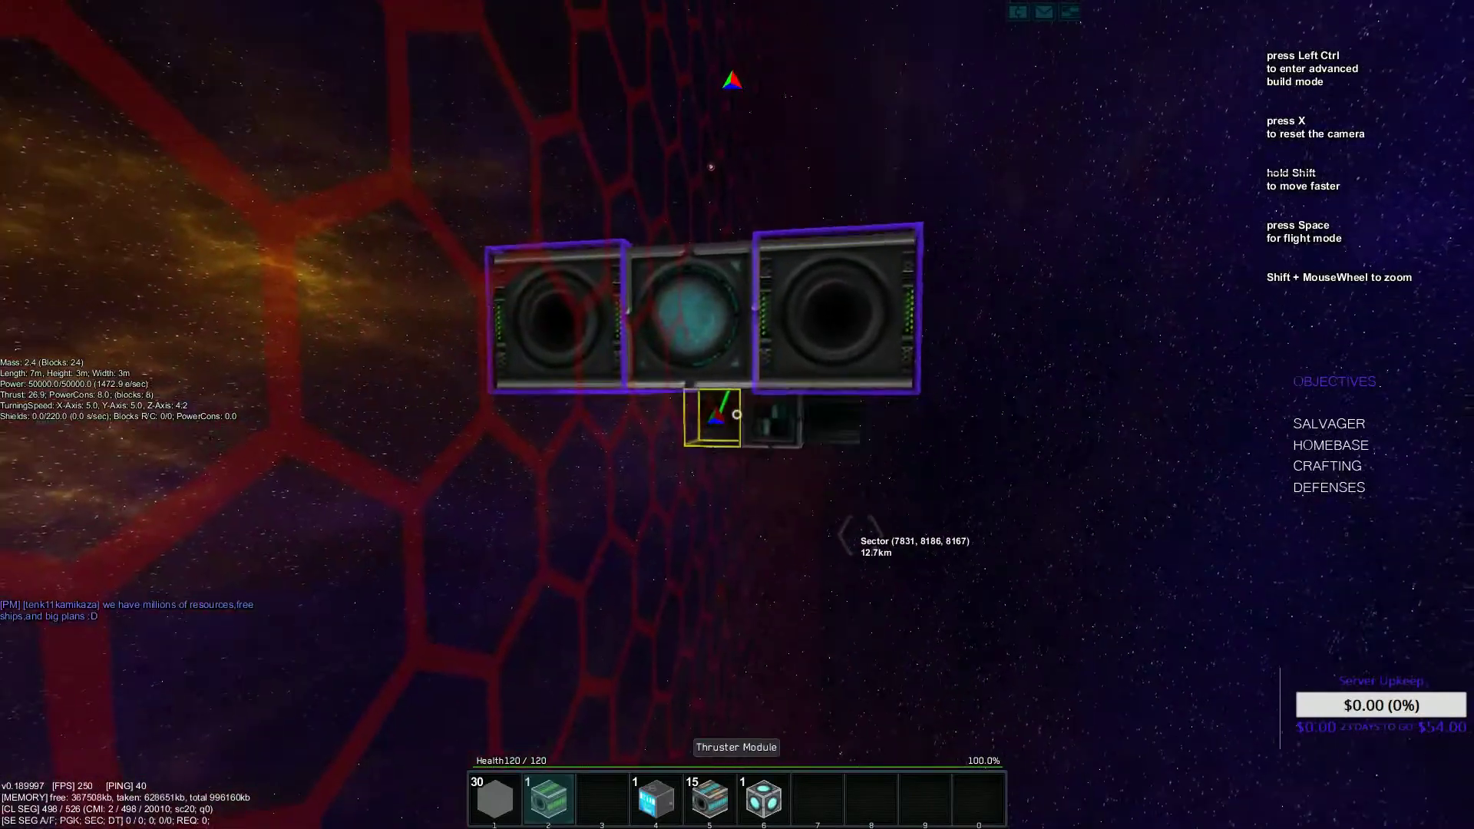
pyautogui.click(738, 415)
pyautogui.moveTo(737, 414); pyautogui.dragTo(691, 484)
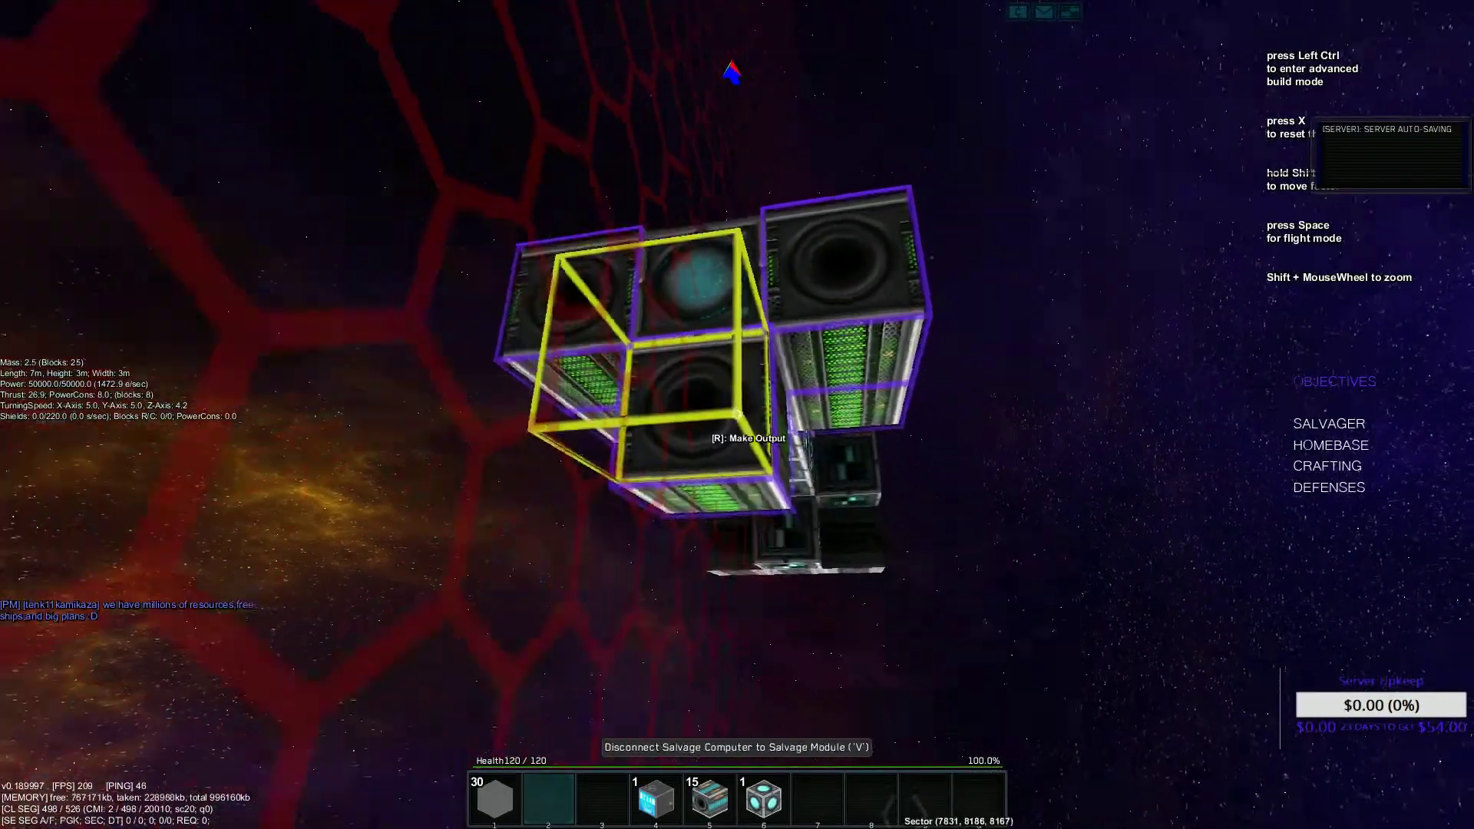
pyautogui.moveTo(737, 416); pyautogui.dragTo(692, 380)
pyautogui.press('i')
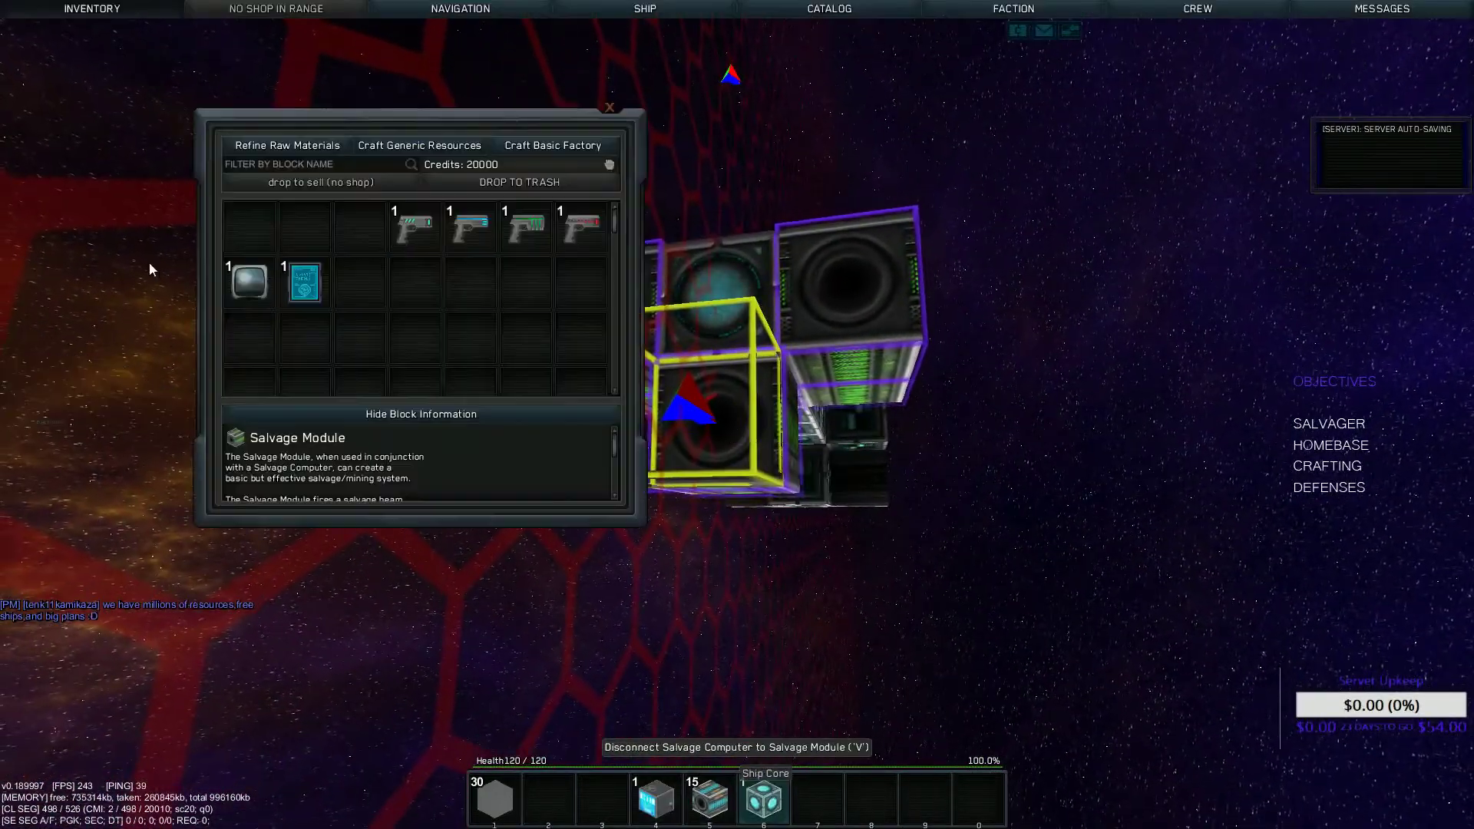
pyautogui.press('i')
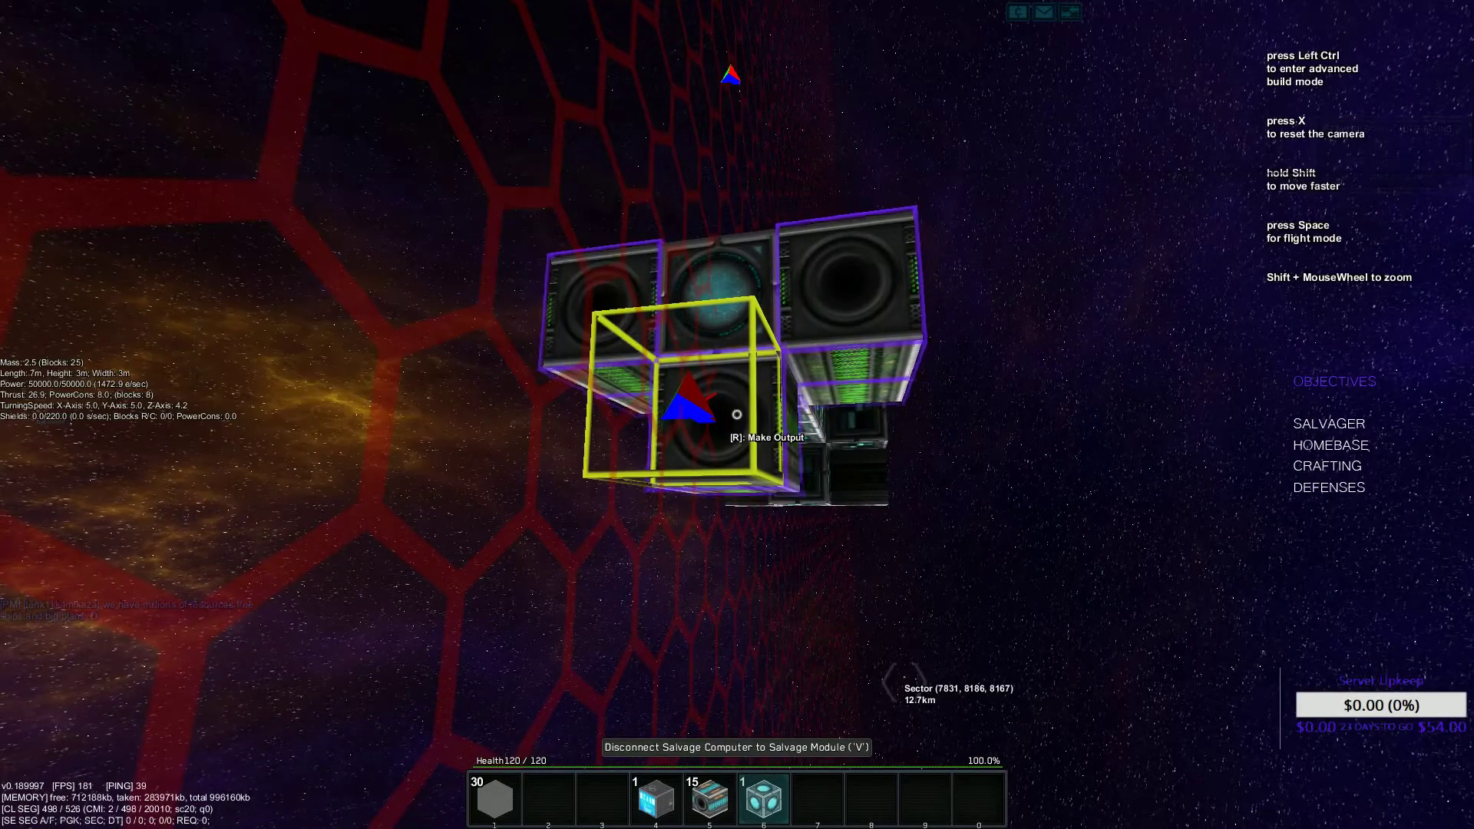
pyautogui.press('space')
pyautogui.press('space')
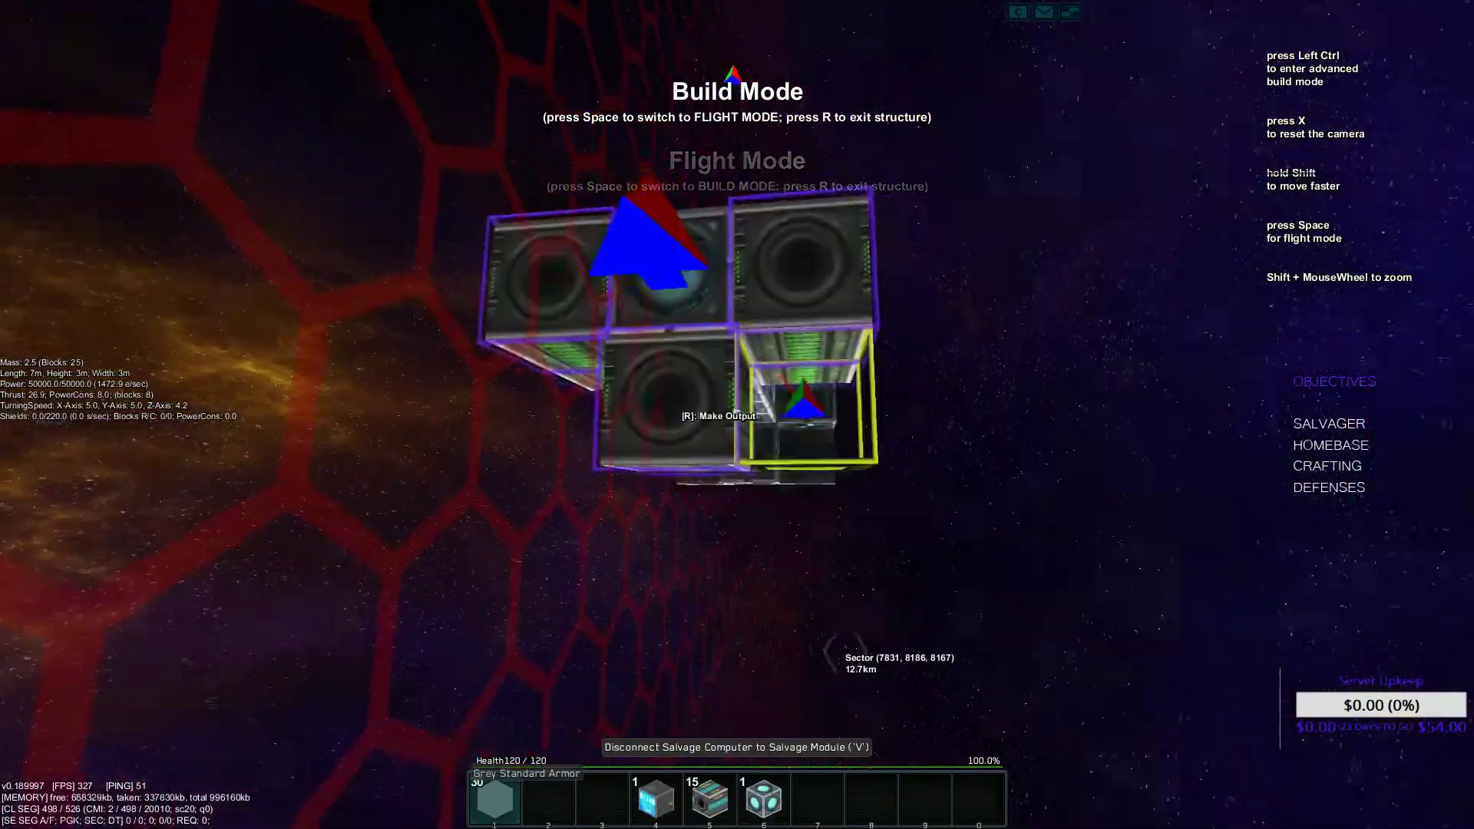
# Place eleven Grey Standard Armor blocks over the sides, underside and top of the modules
pyautogui.moveTo(737, 414); pyautogui.dragTo(715, 461)
pyautogui.click(737, 415)
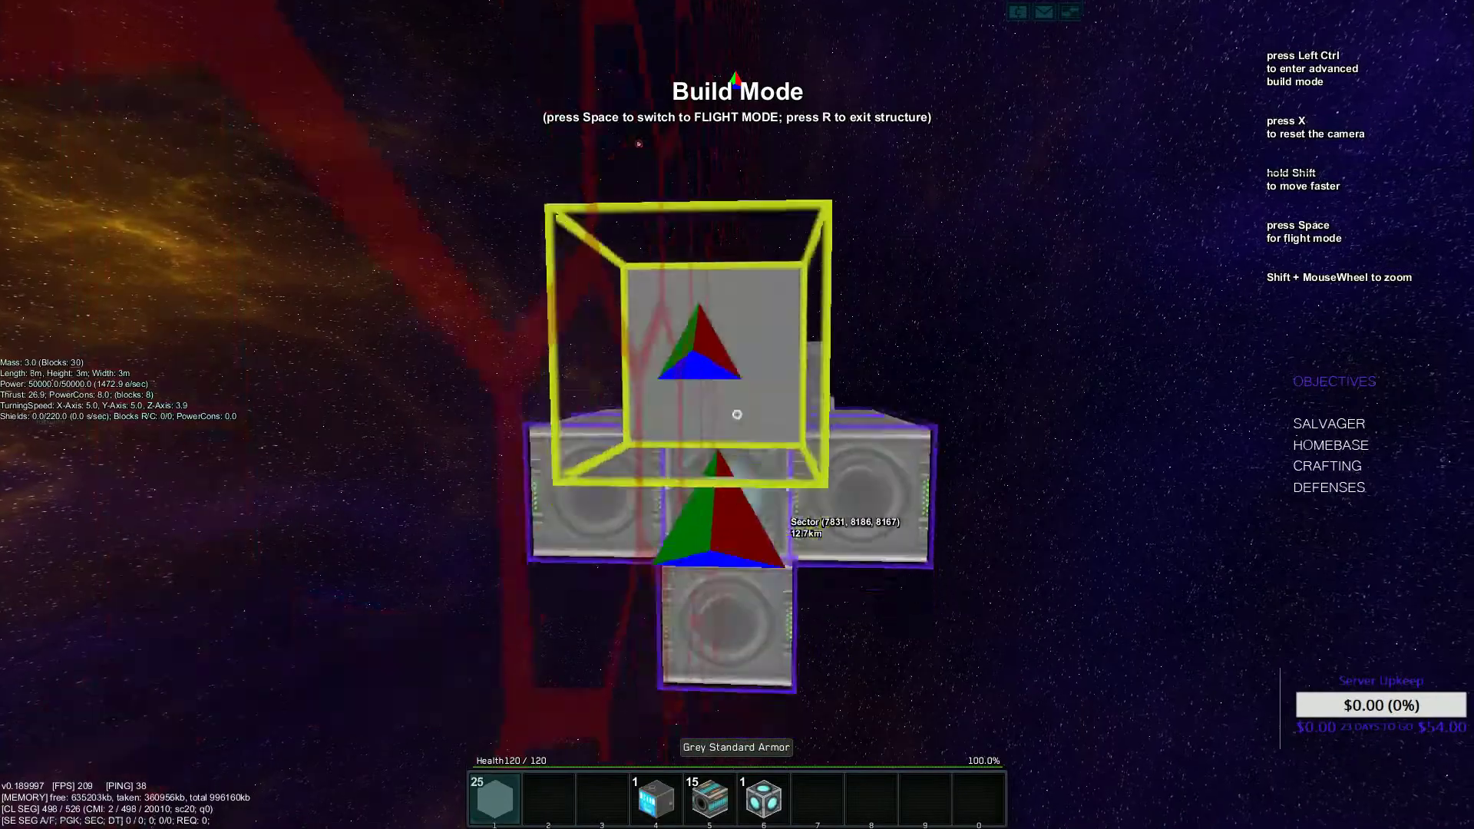
pyautogui.click(737, 415)
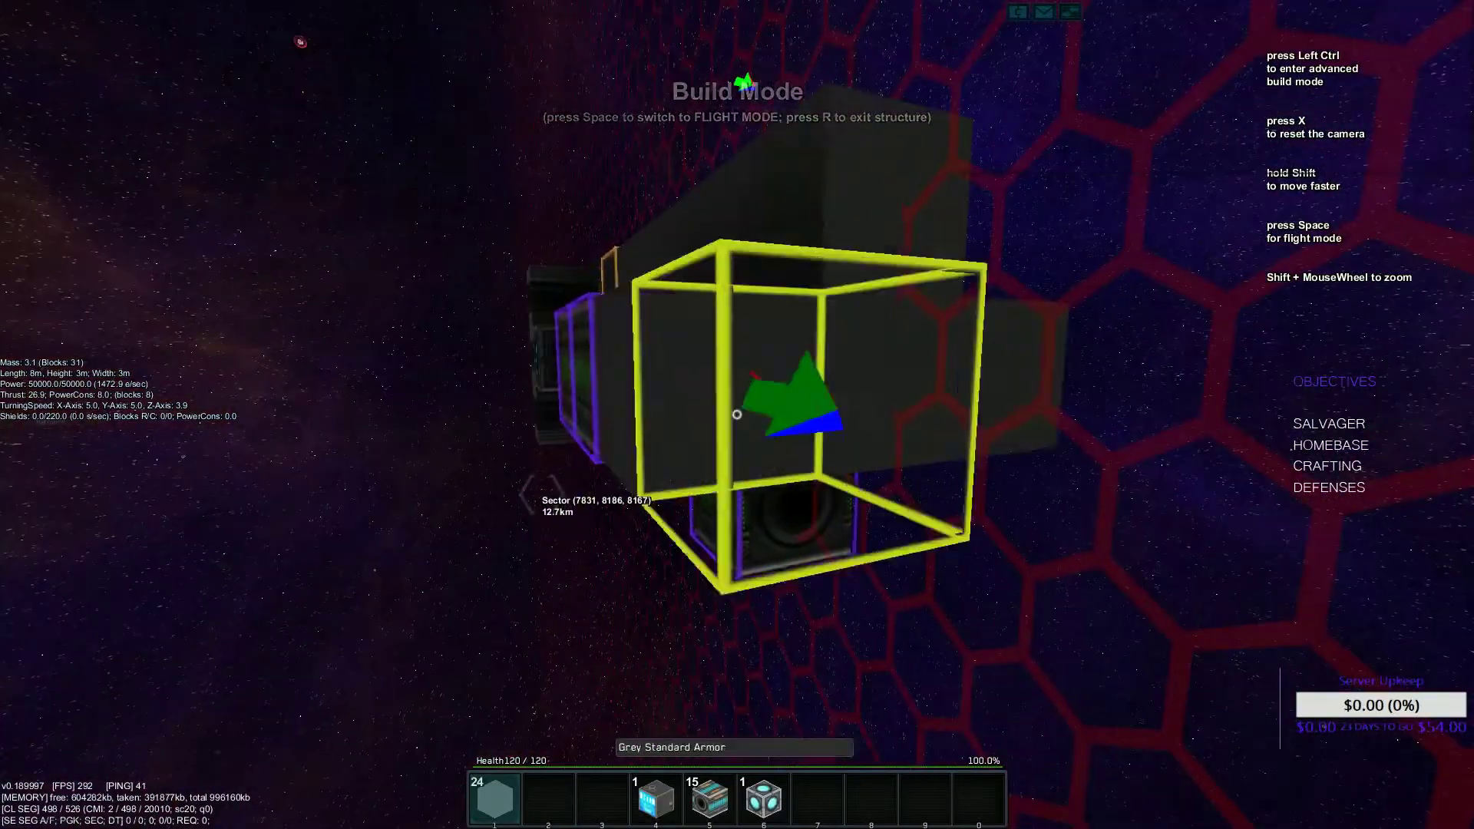
pyautogui.click(737, 415)
pyautogui.click(737, 416)
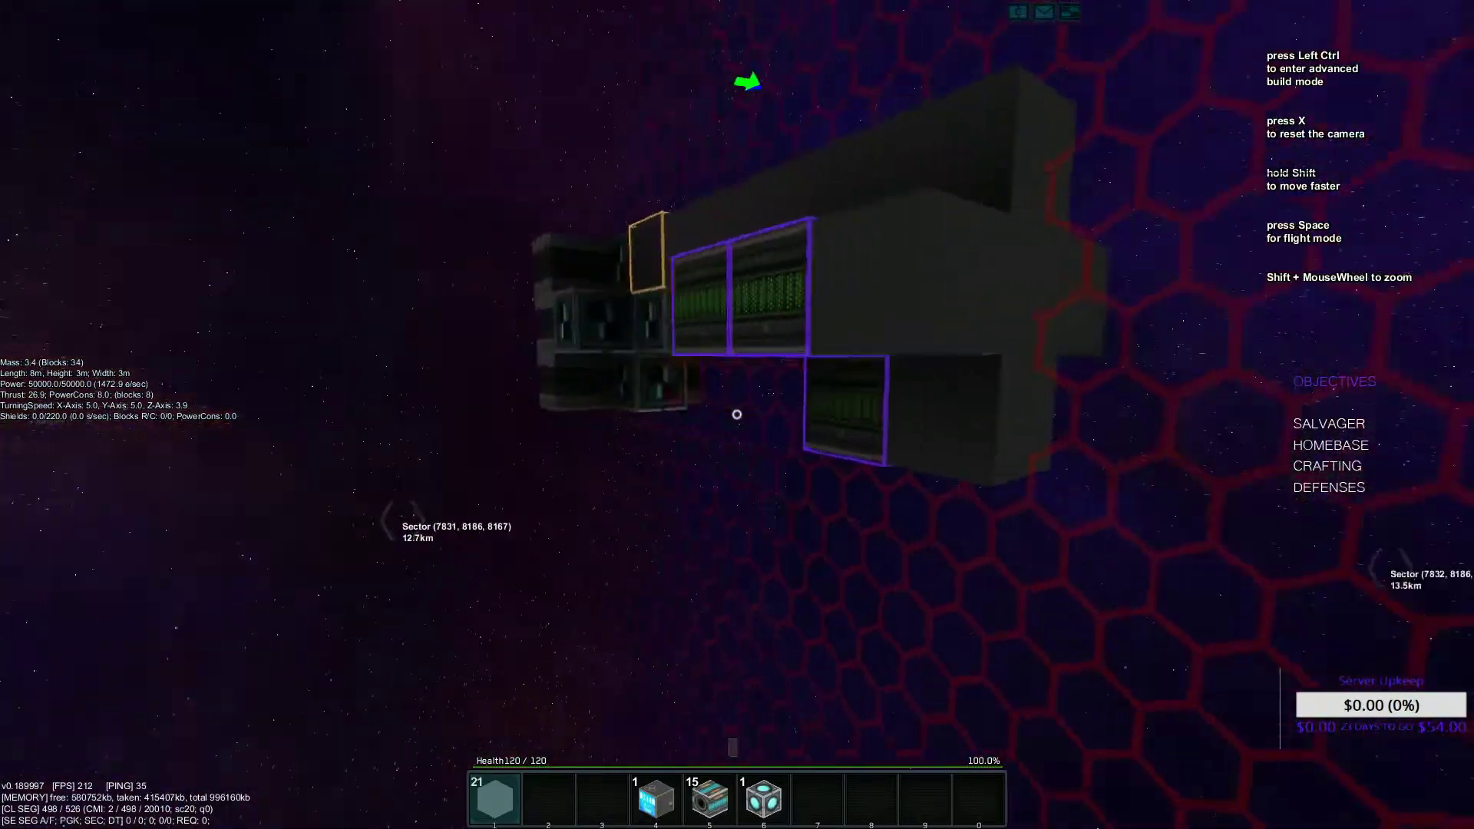
pyautogui.click(737, 416)
pyautogui.click(737, 415)
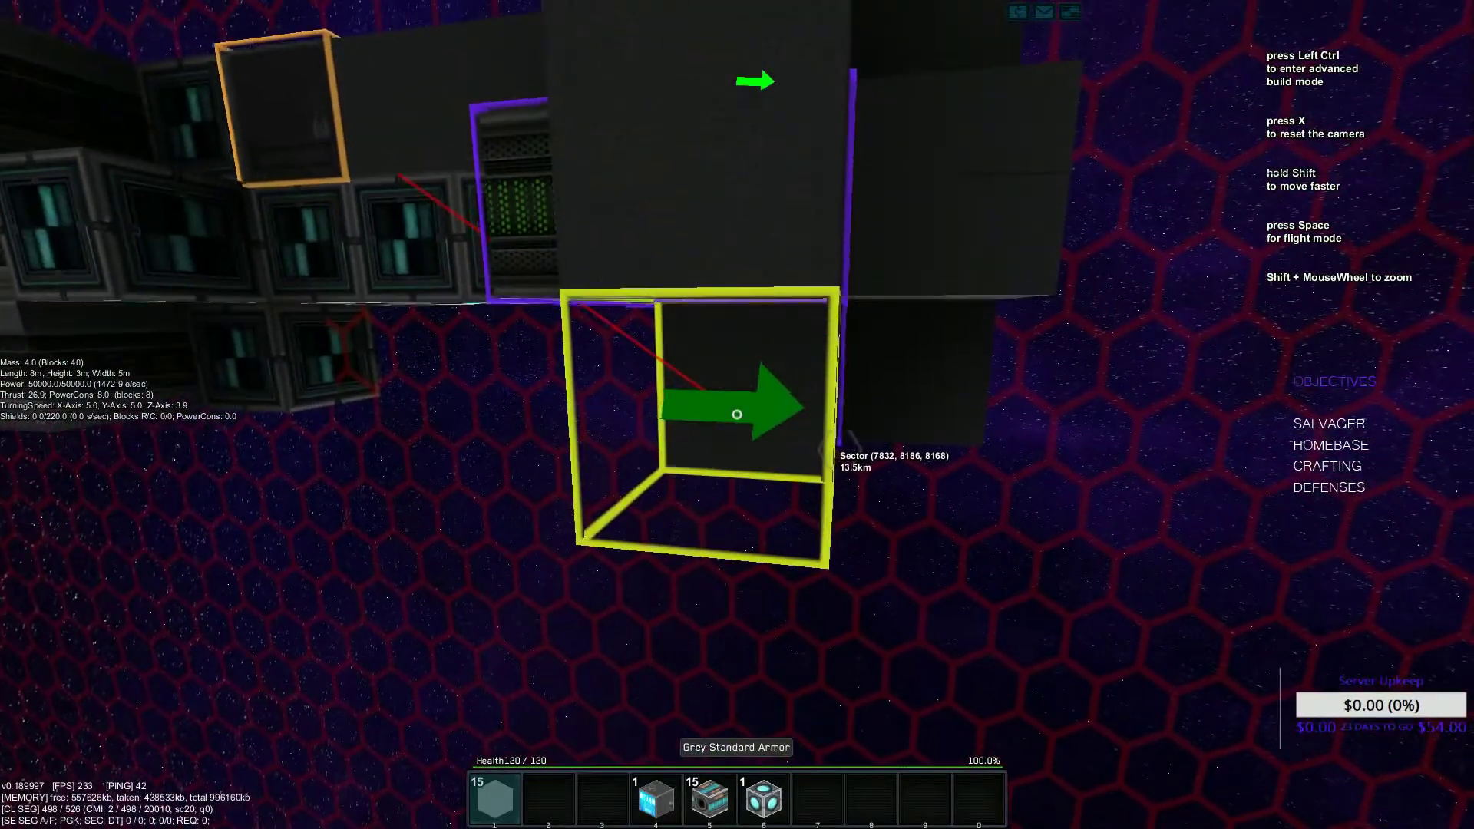
pyautogui.click(737, 415)
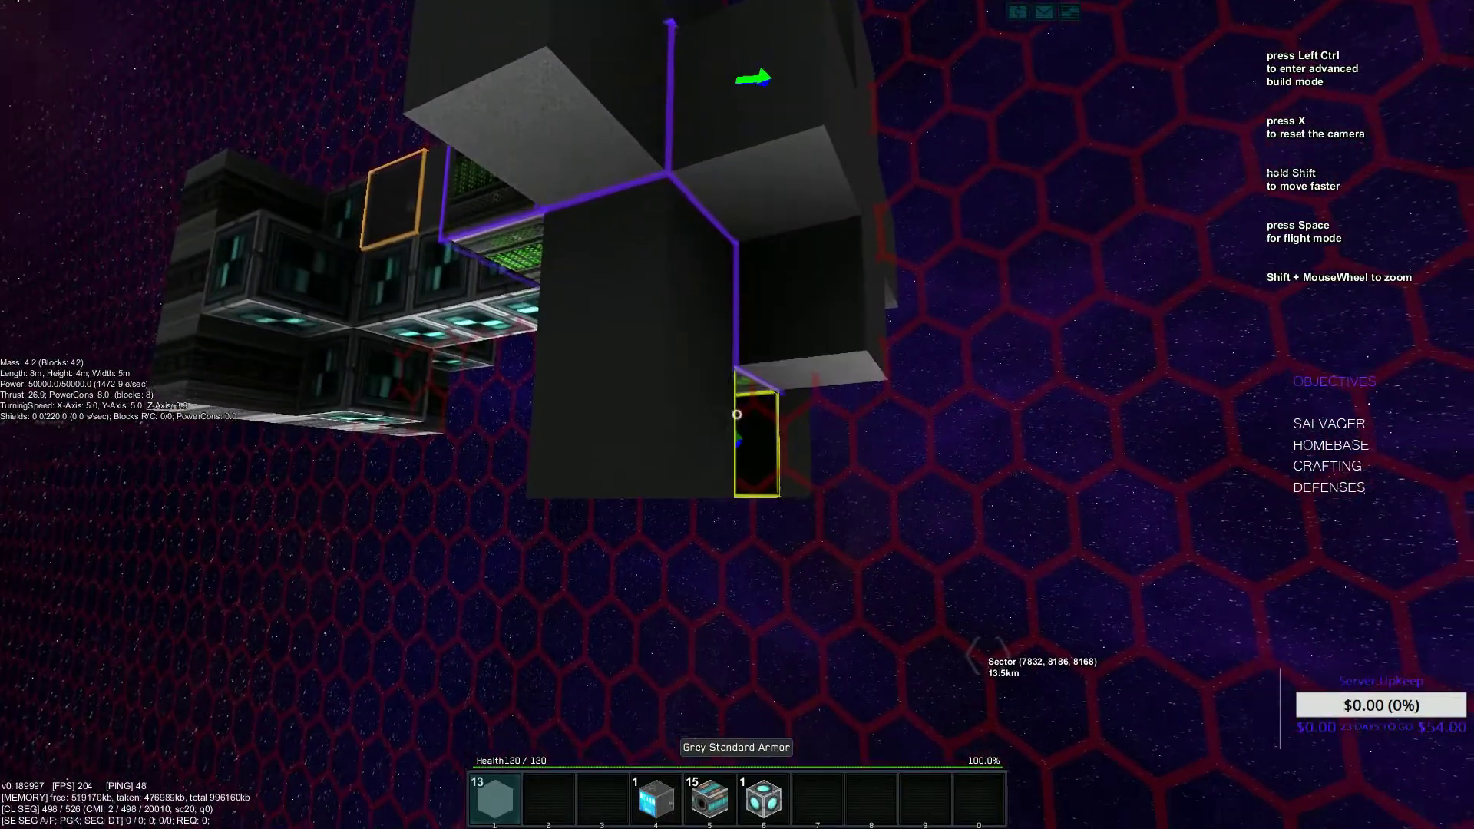
pyautogui.click(738, 414)
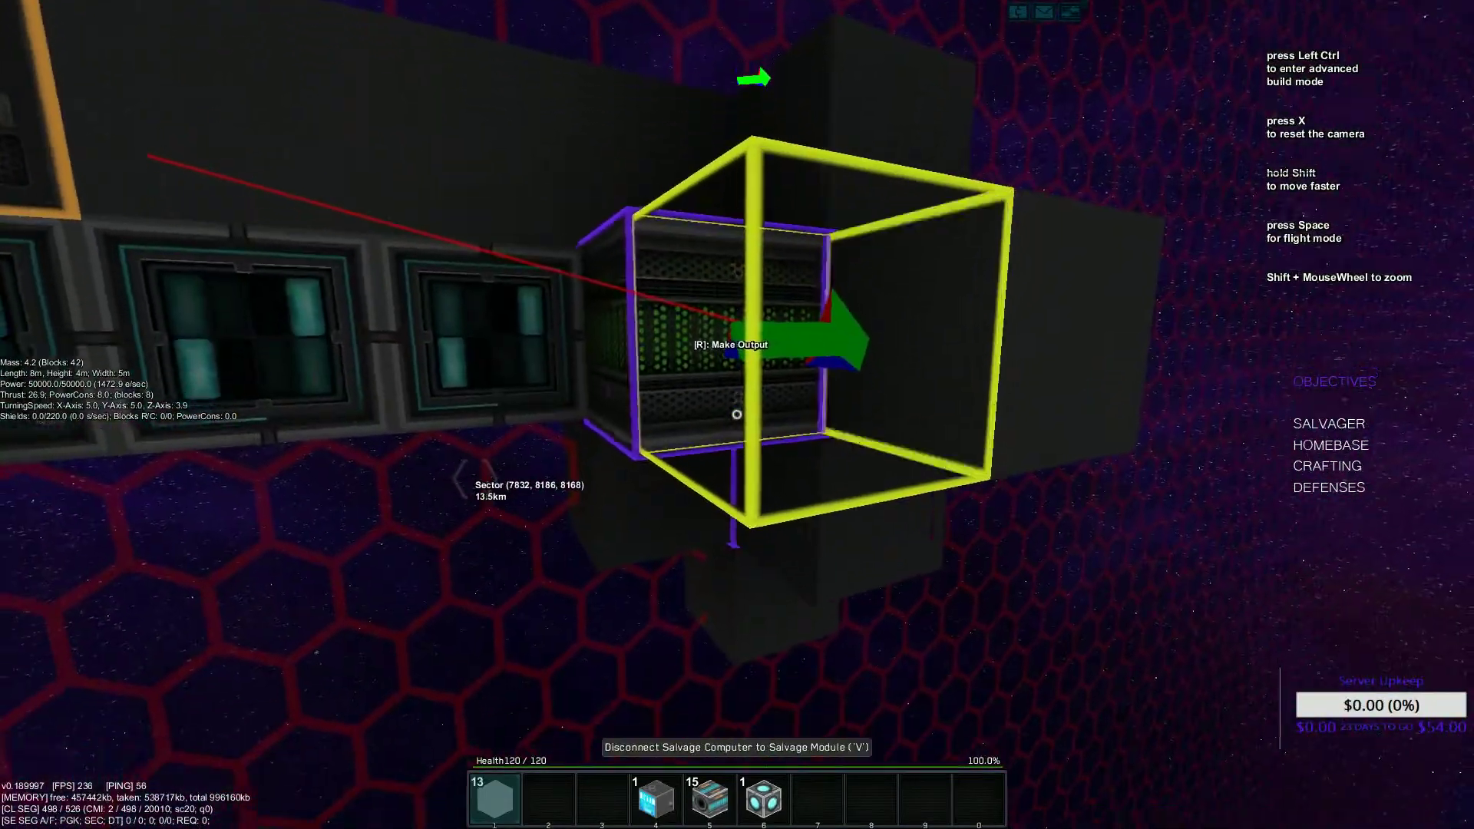
pyautogui.click(737, 414)
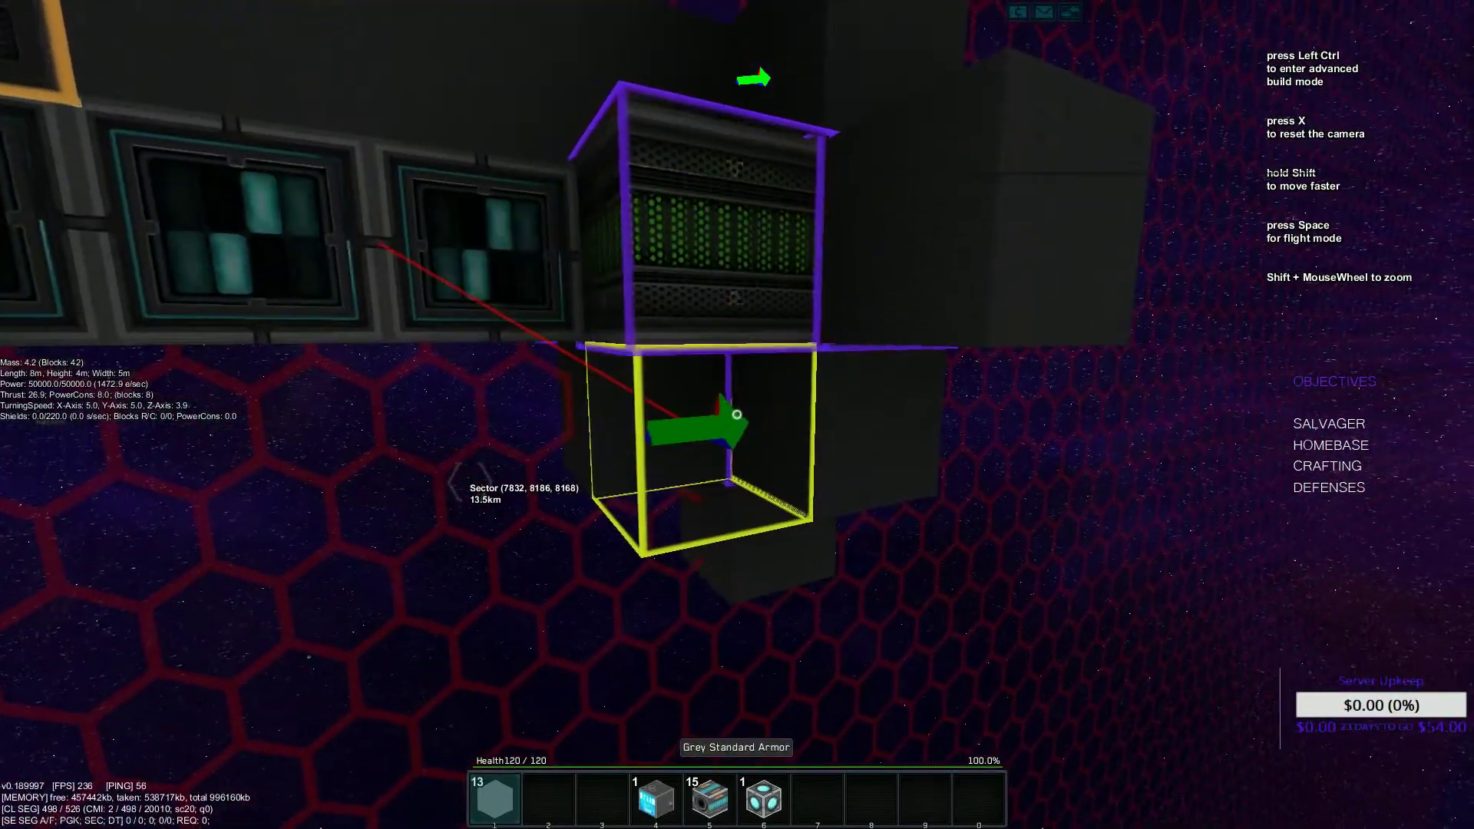
pyautogui.click(737, 415)
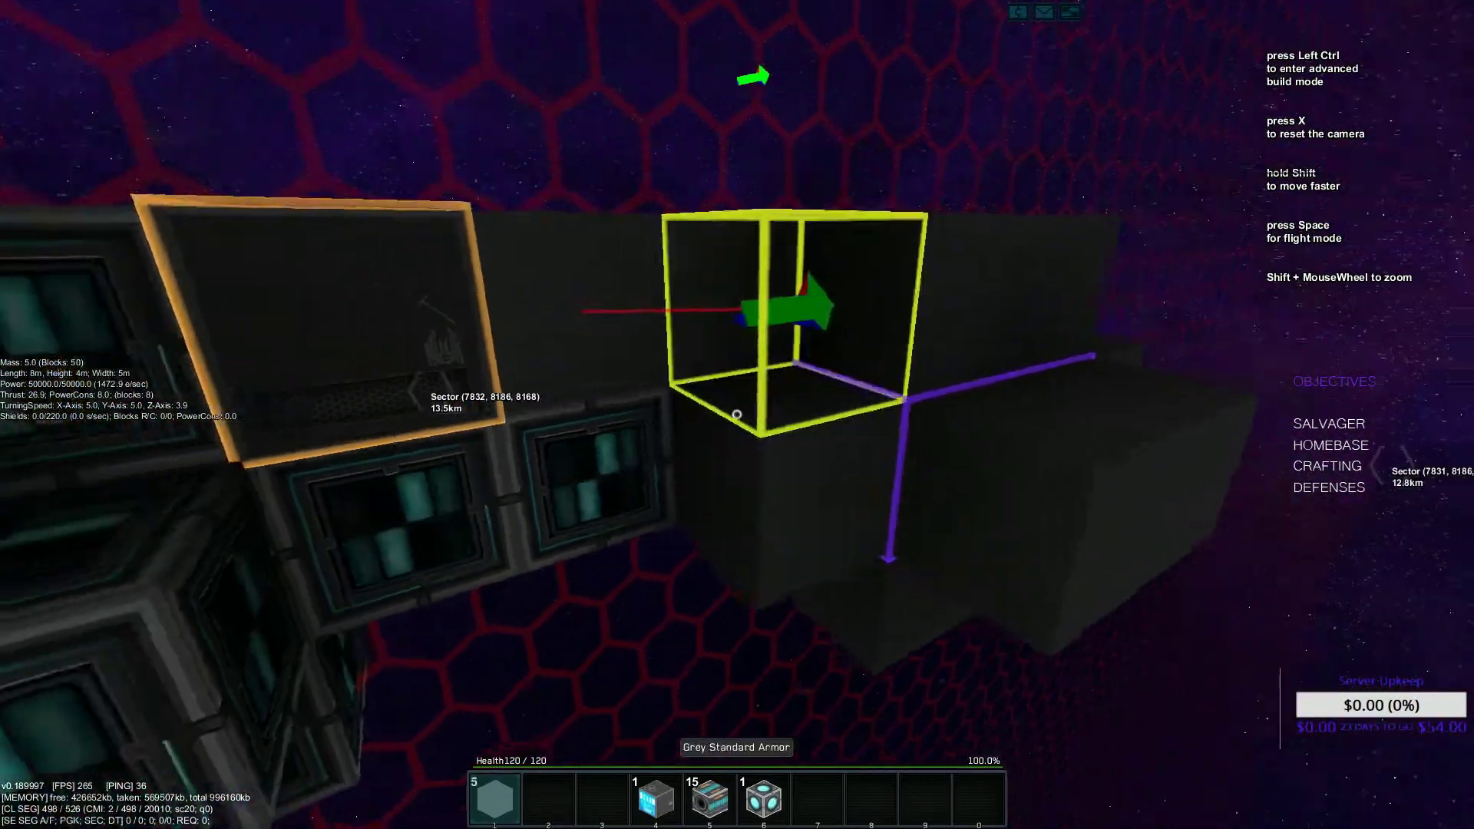
pyautogui.click(737, 415)
# Switch to flight mode and enable Asteroids in the navigation filter
pyautogui.press('space')
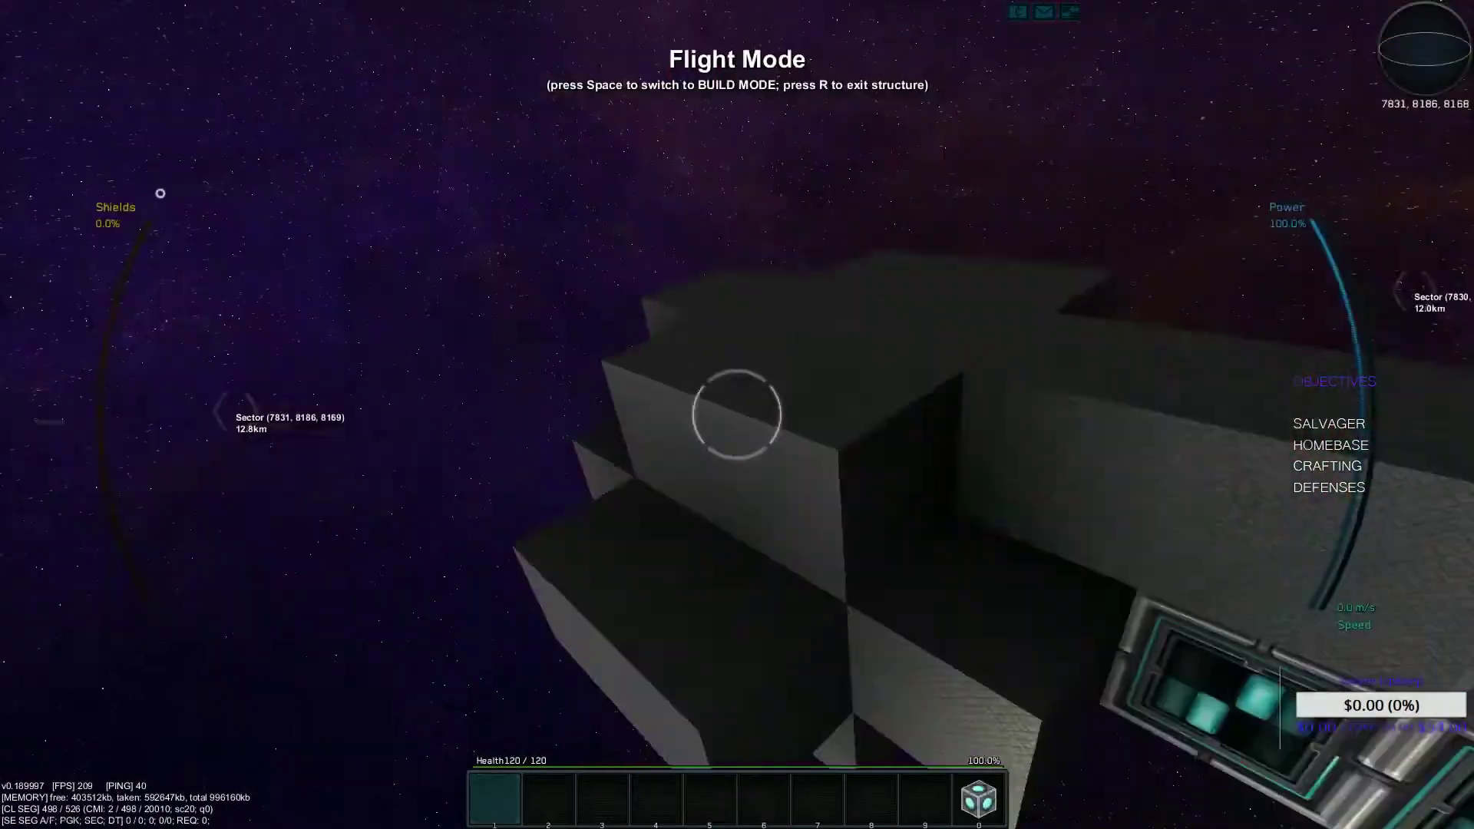
pyautogui.press('n')
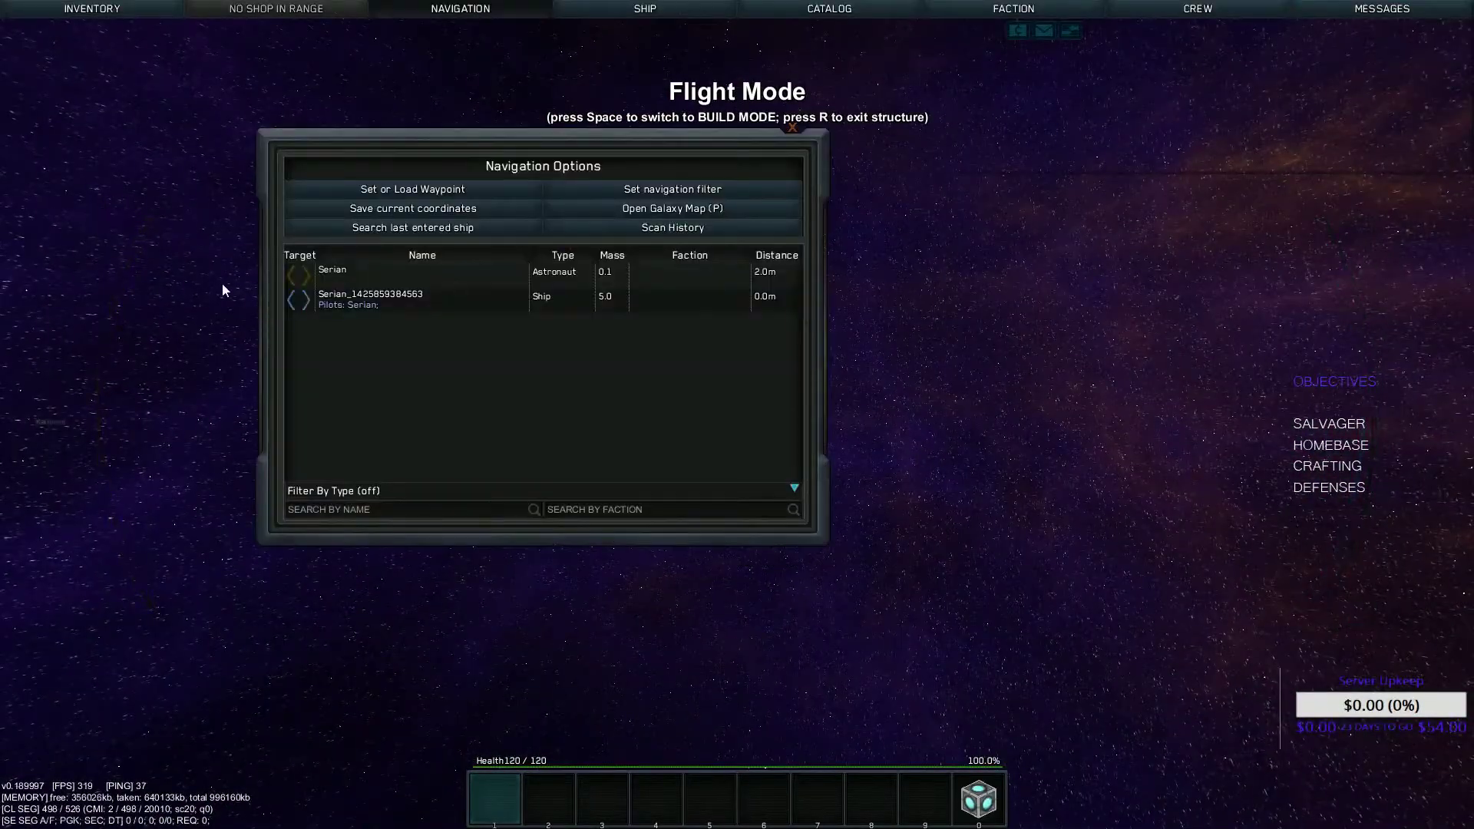
pyautogui.click(646, 190)
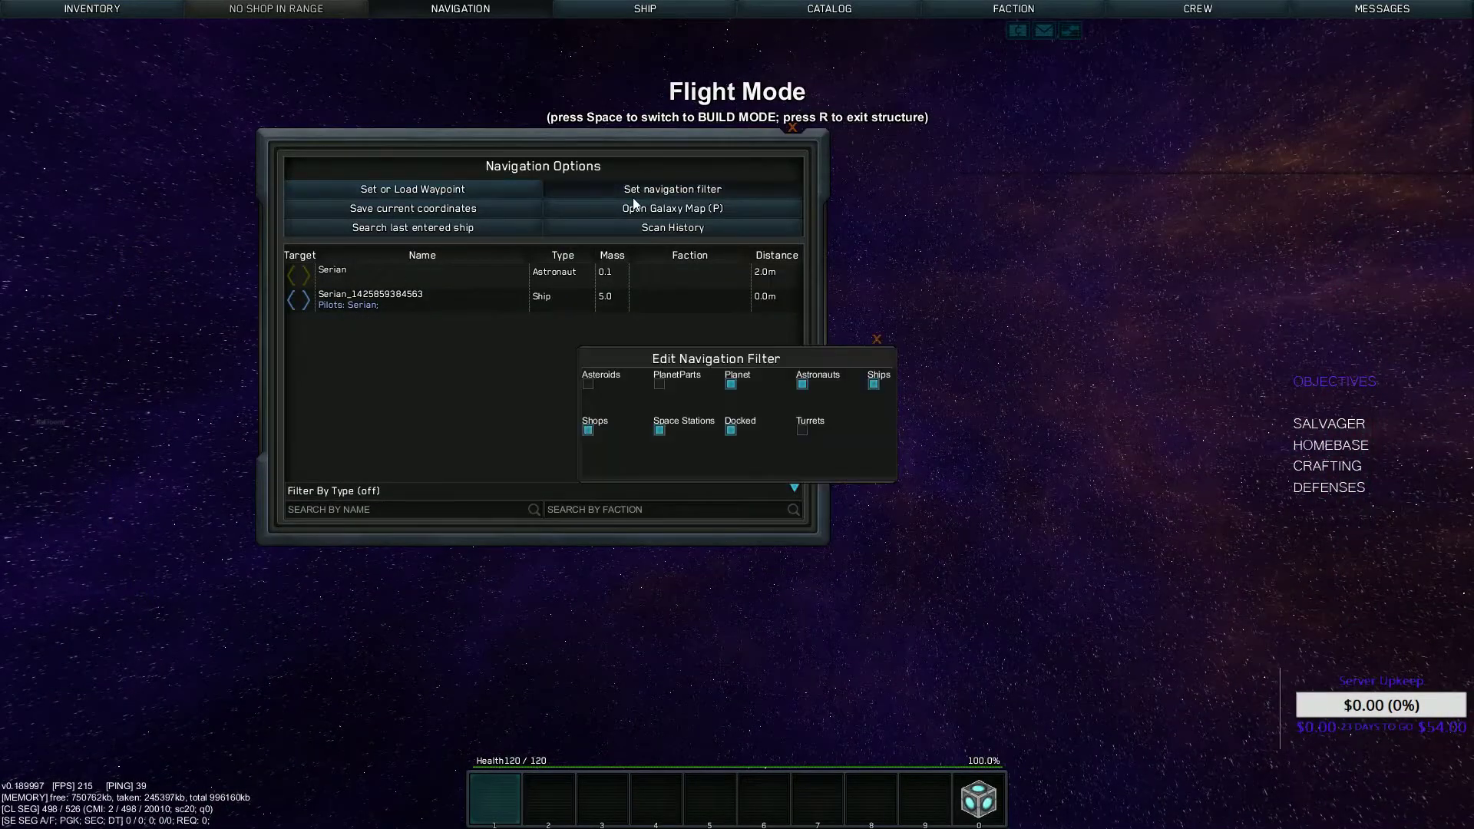
pyautogui.click(878, 341)
# Target the Rock asteroid from the navigation list and fly toward it
pyautogui.click(433, 335)
pyautogui.press('n')
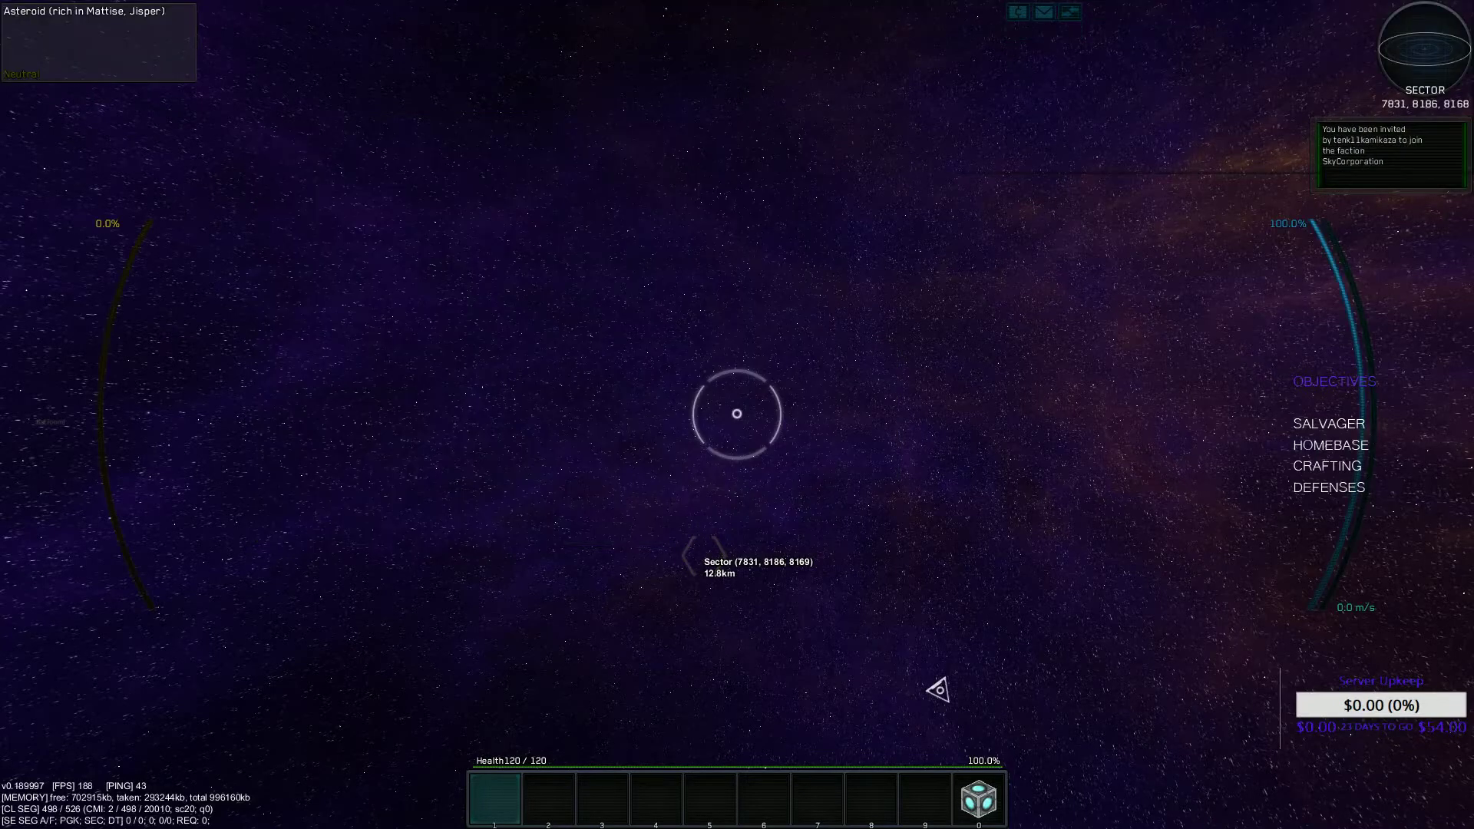
pyautogui.press('n')
pyautogui.click(660, 345)
pyautogui.press('n')
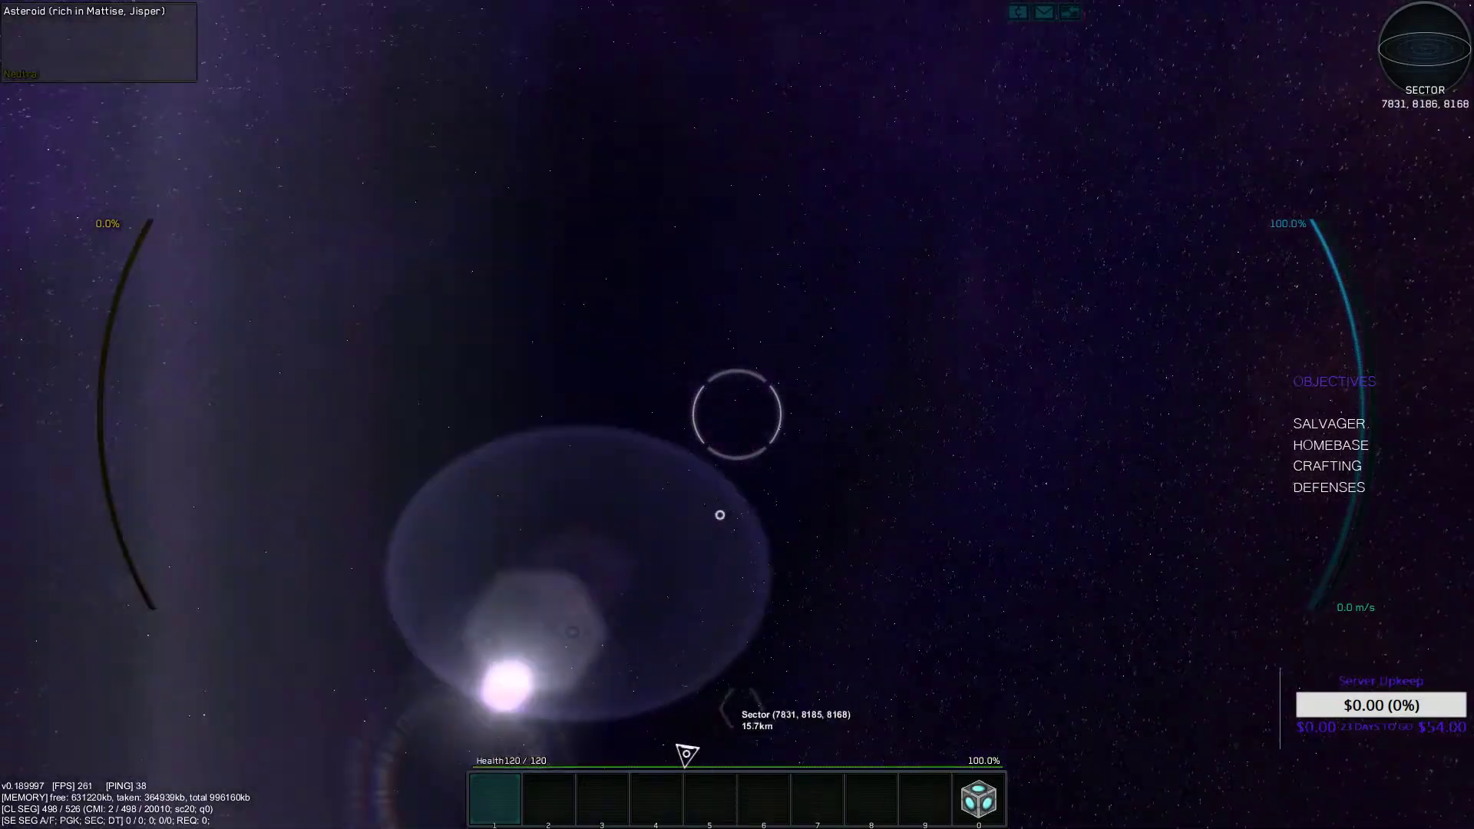
pyautogui.moveTo(737, 415); pyautogui.dragTo(737, 576)
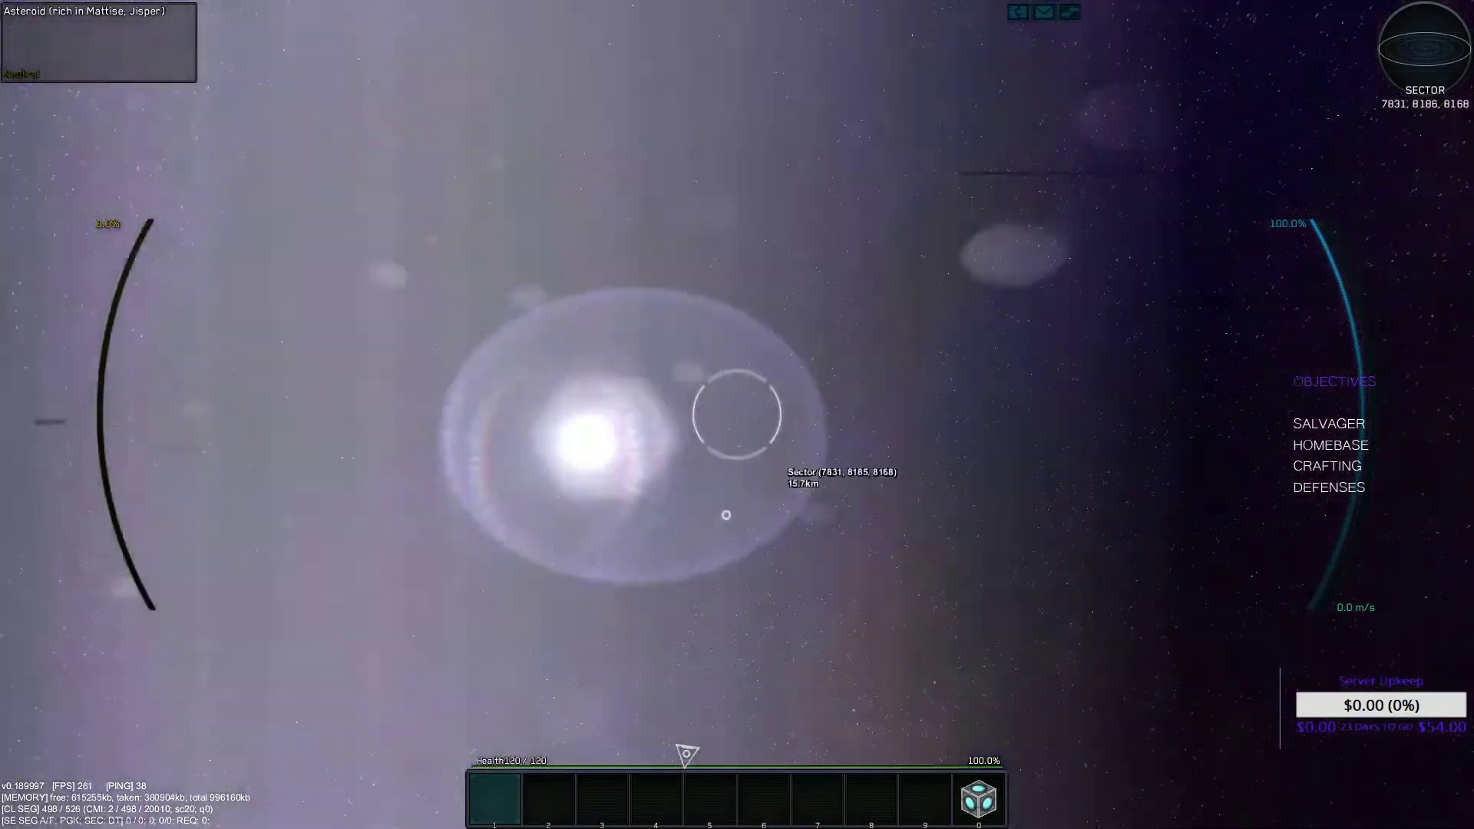
pyautogui.press('w')
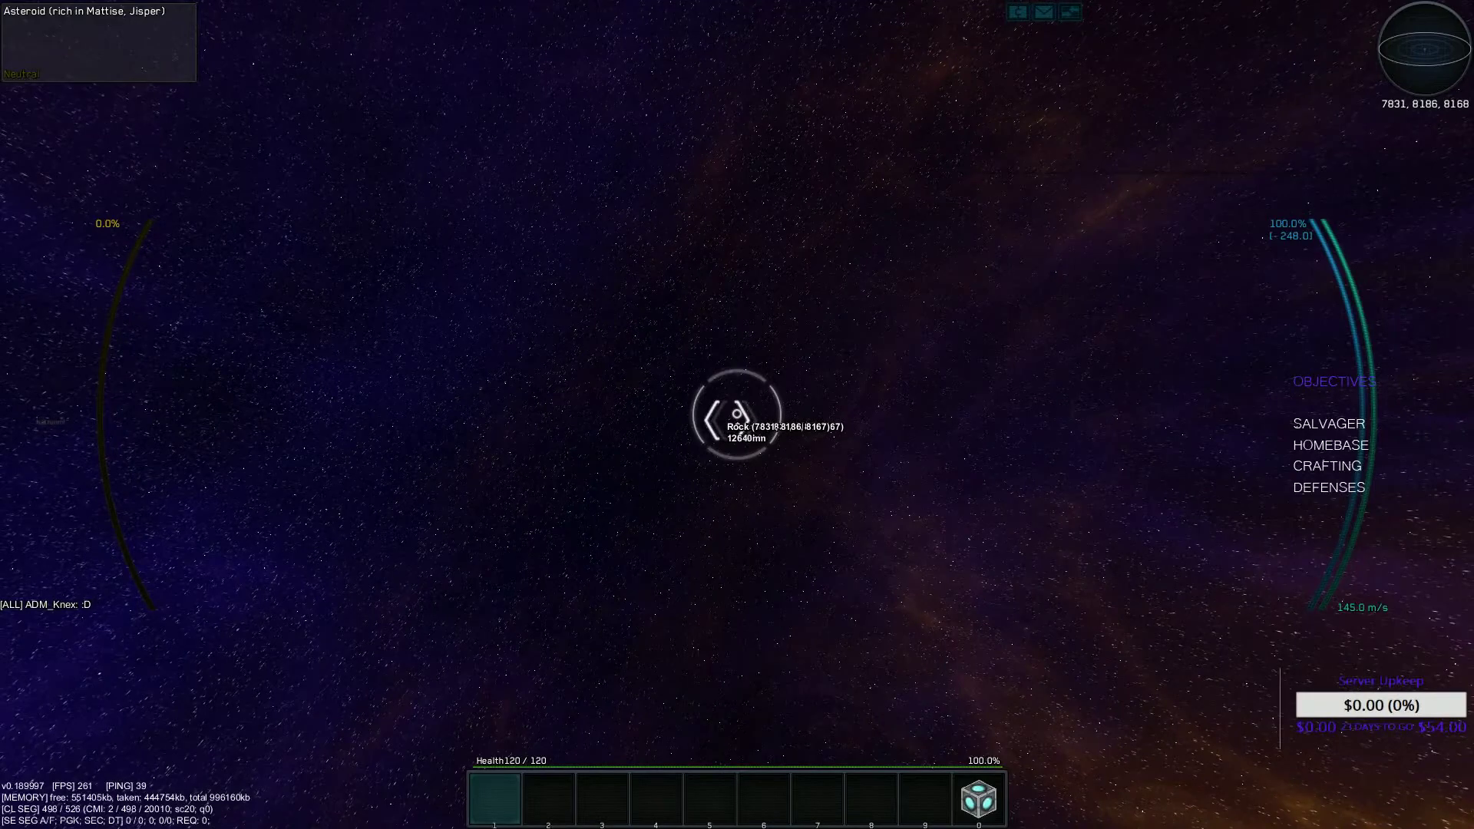
# Send two /pm chat messages, checking the player list in between
pyautogui.press('Return')
pyautogui.write('/pm')
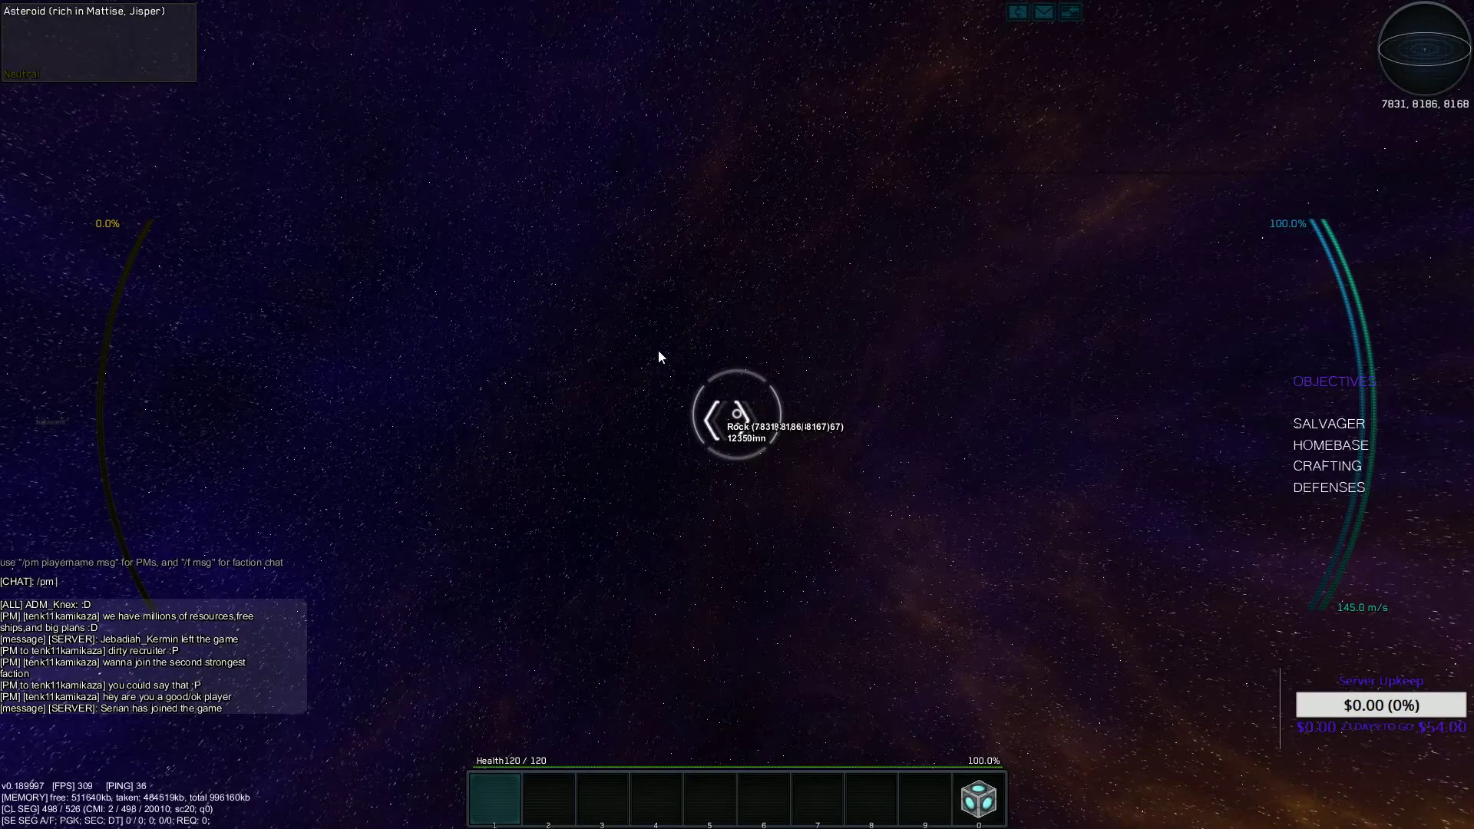
pyautogui.write(' tenk11kamikaza maybe')
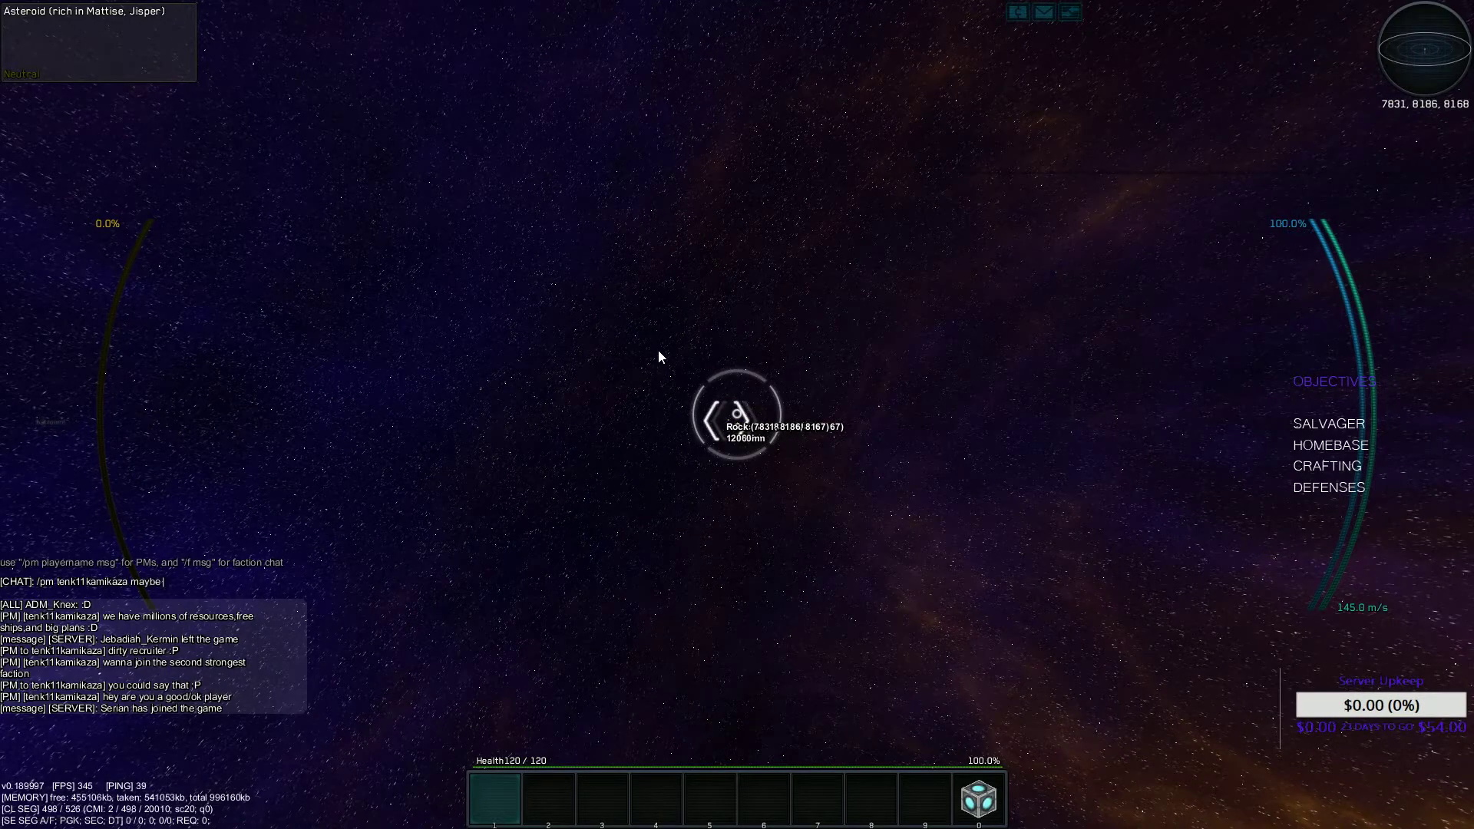
pyautogui.write(' i should take aw')
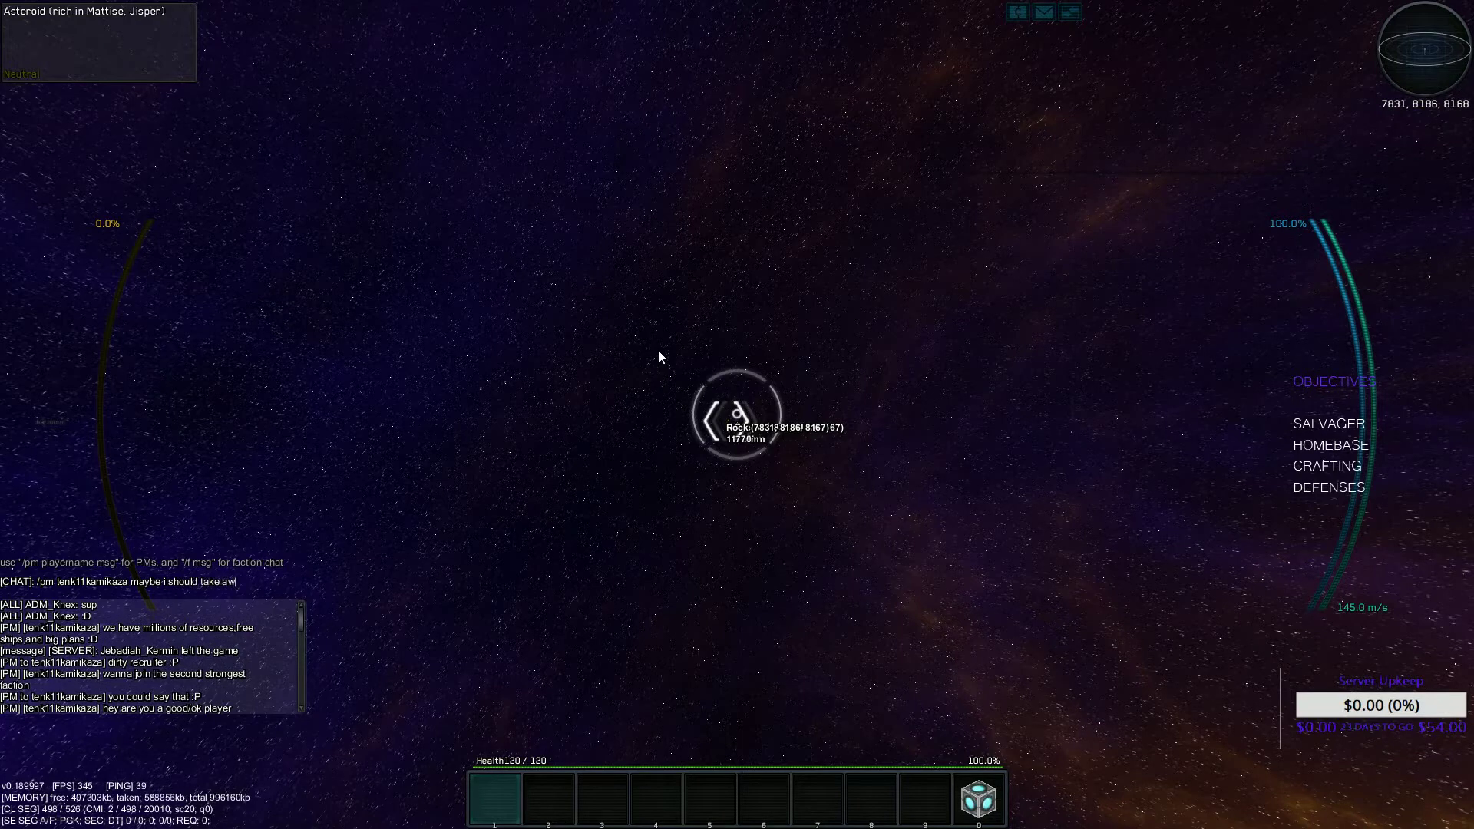
pyautogui.write('ay your')
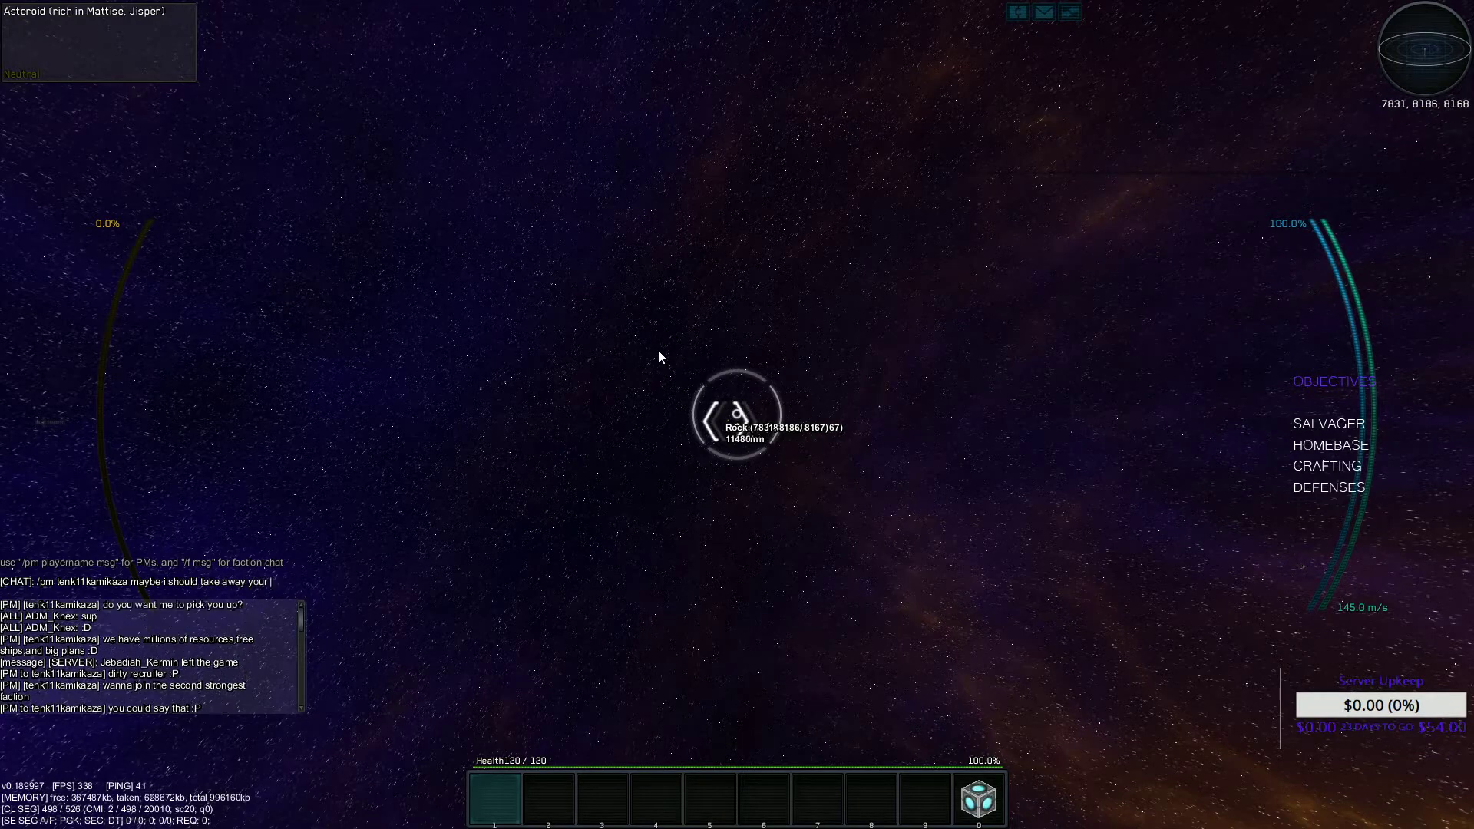
pyautogui.write(' admin :P')
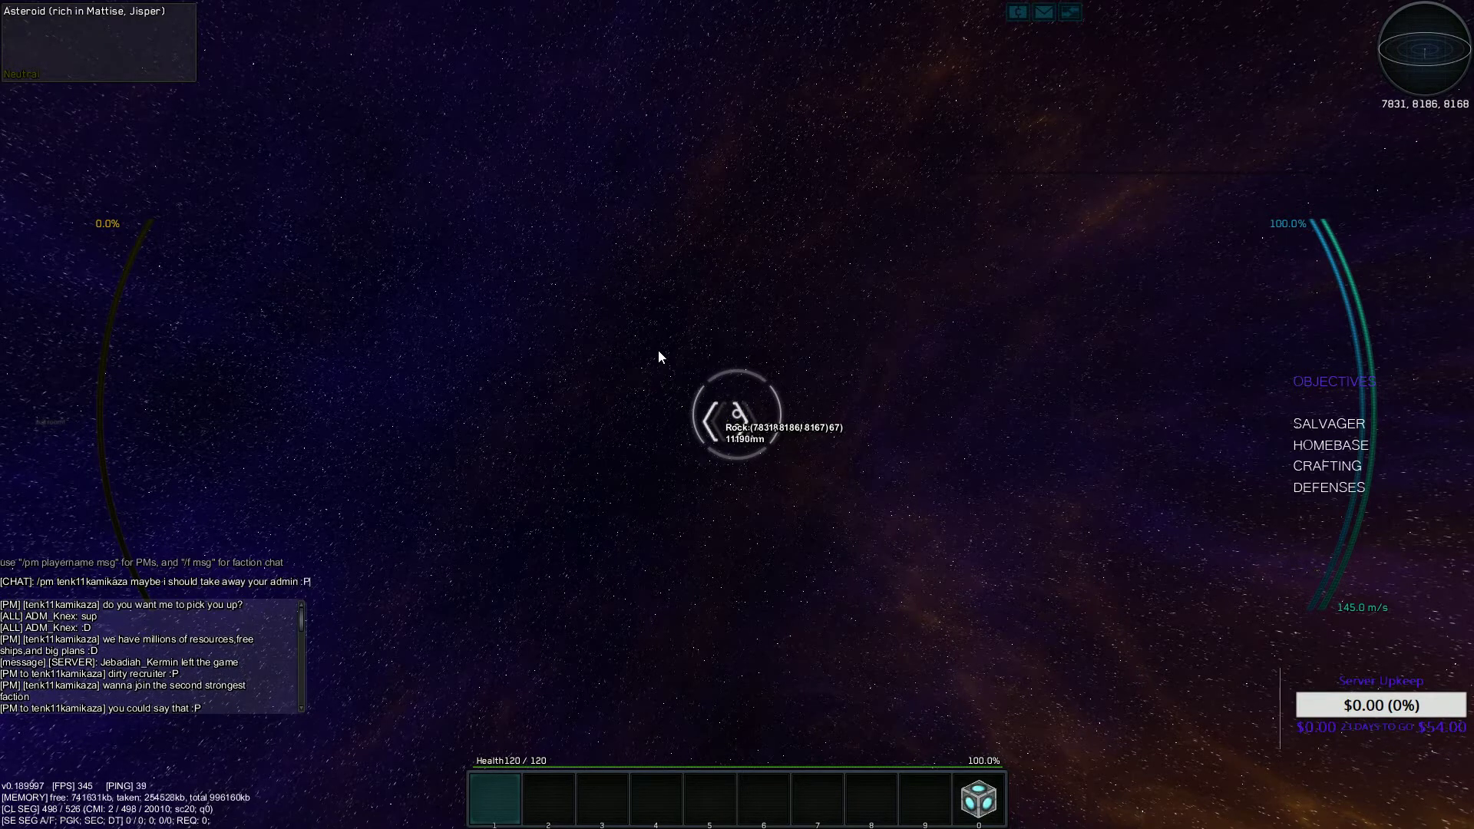
pyautogui.press('Return')
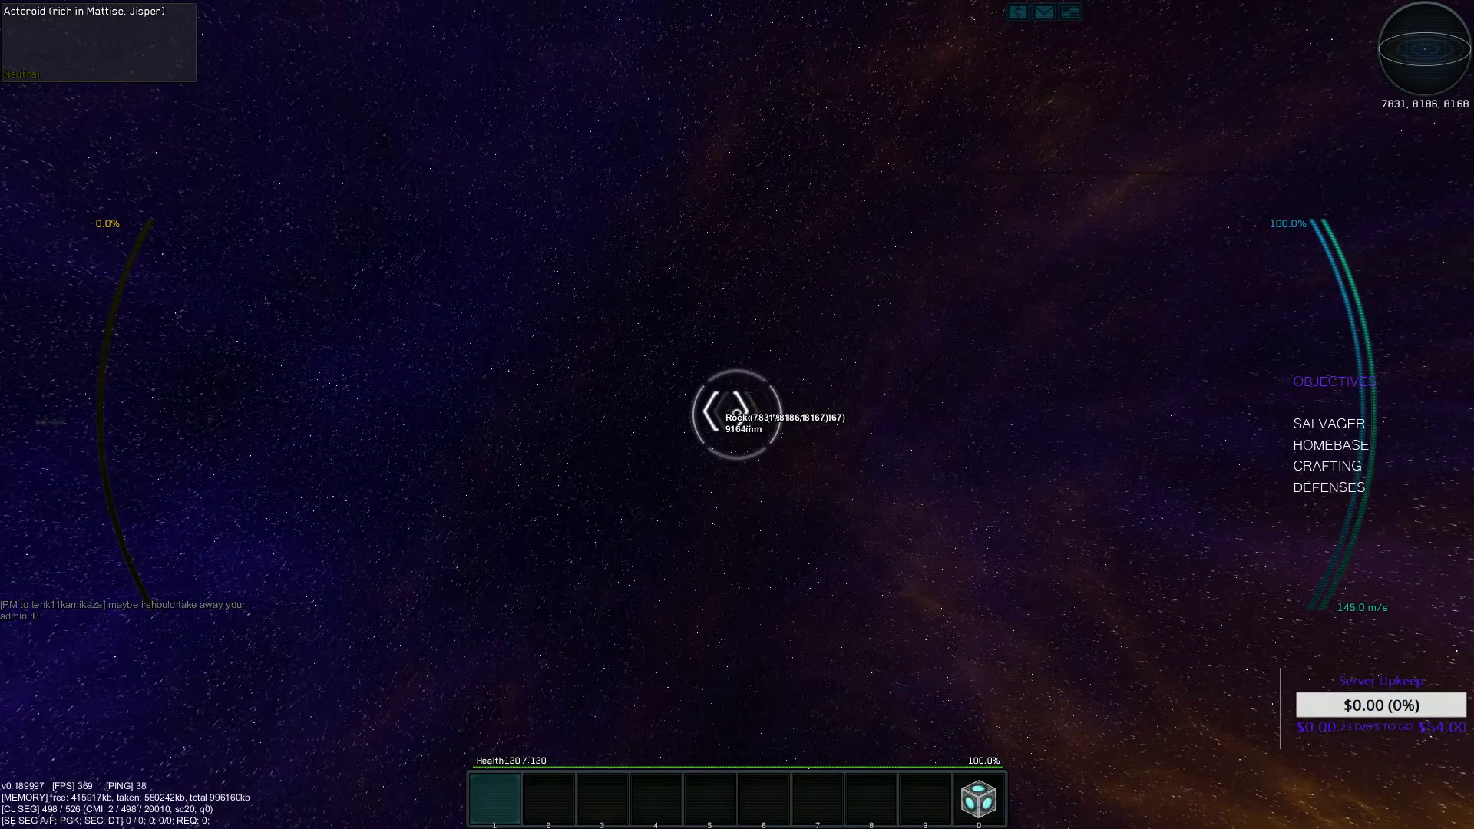
pyautogui.press('Tab')
pyautogui.press('Tab')
pyautogui.press('Return')
pyautogui.write('/pm')
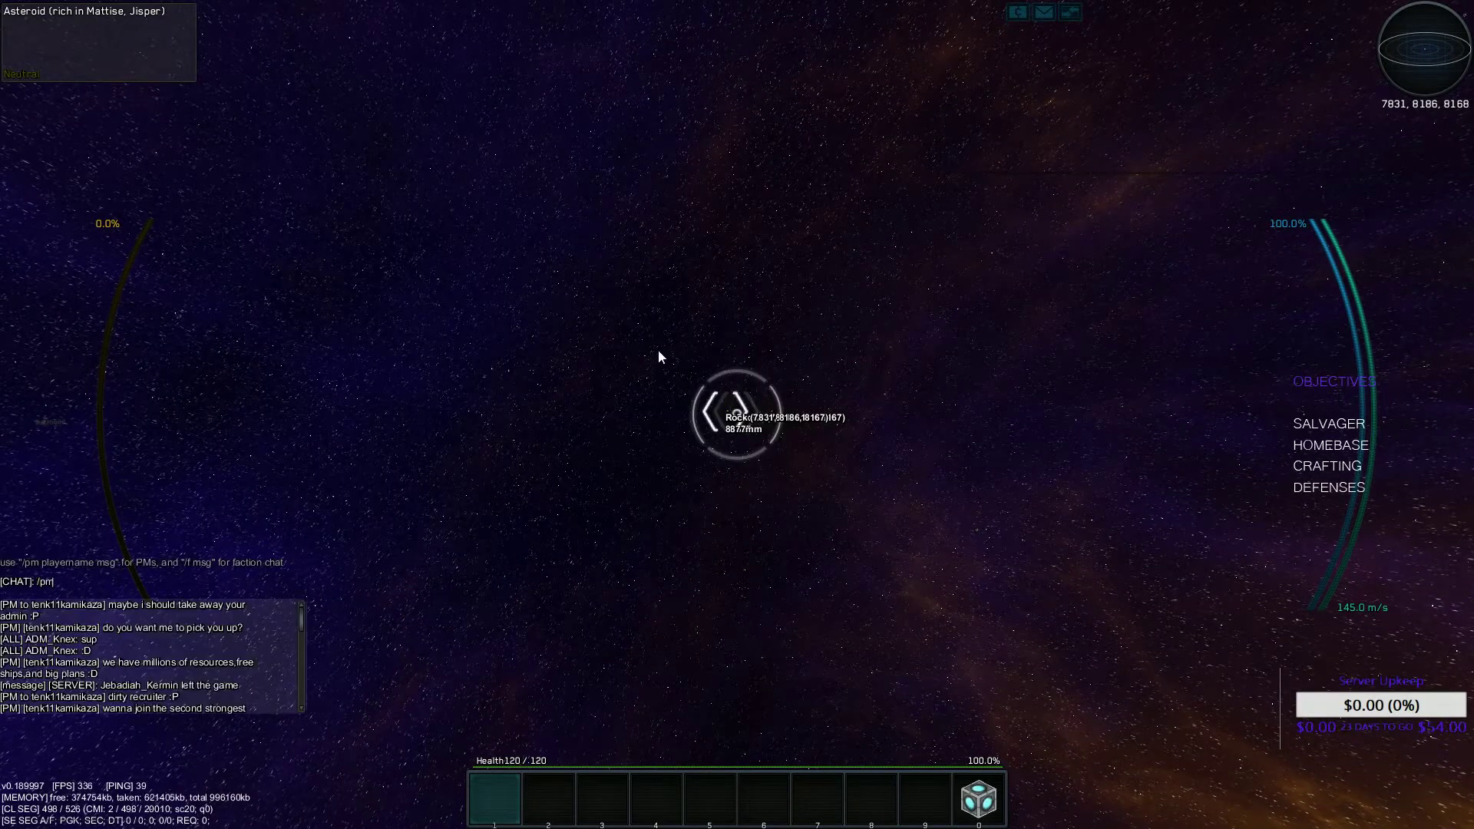
pyautogui.write(' tenk11kamikaza p')
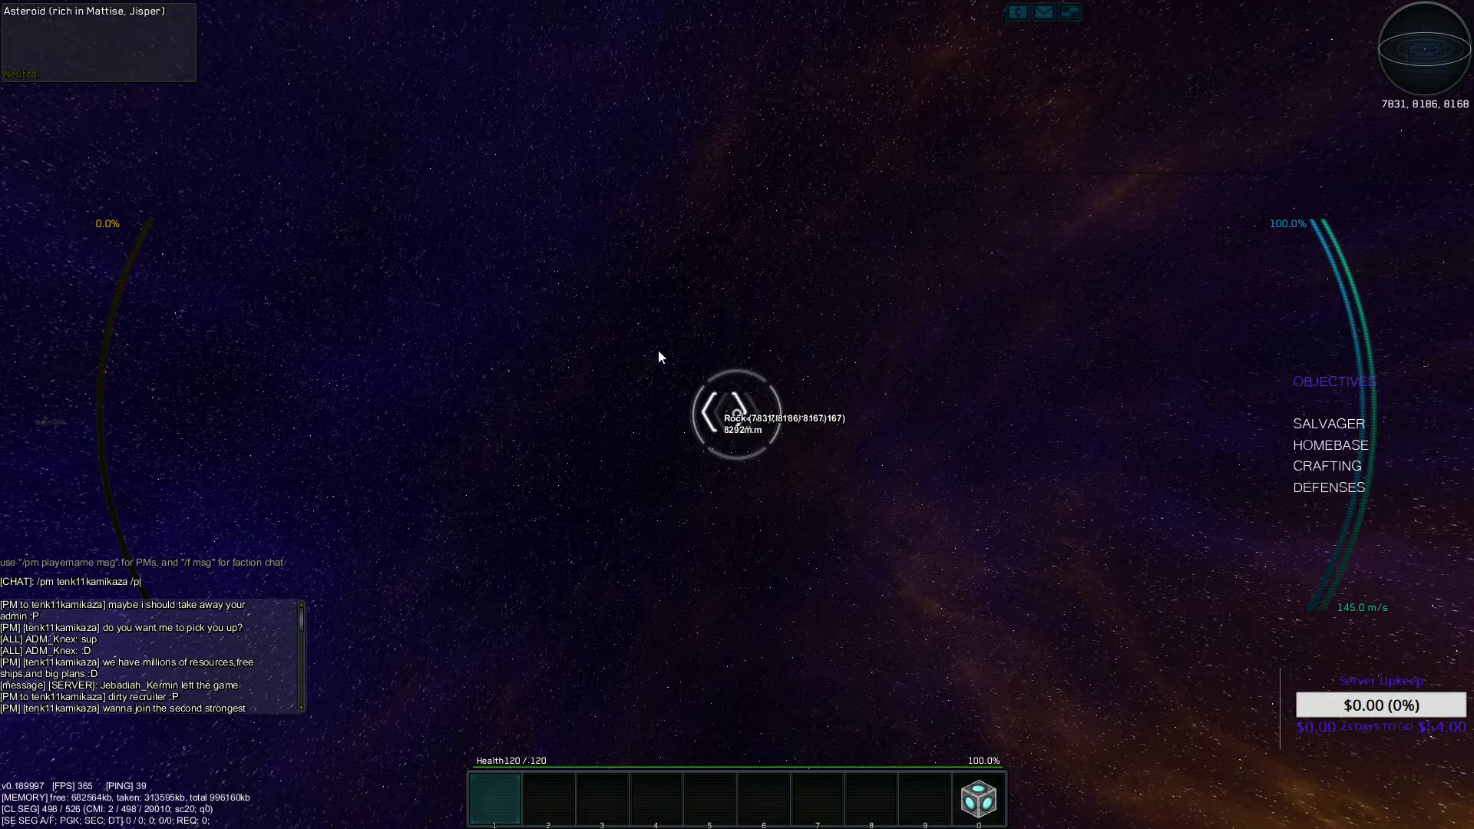
pyautogui.write('layer info me ar')
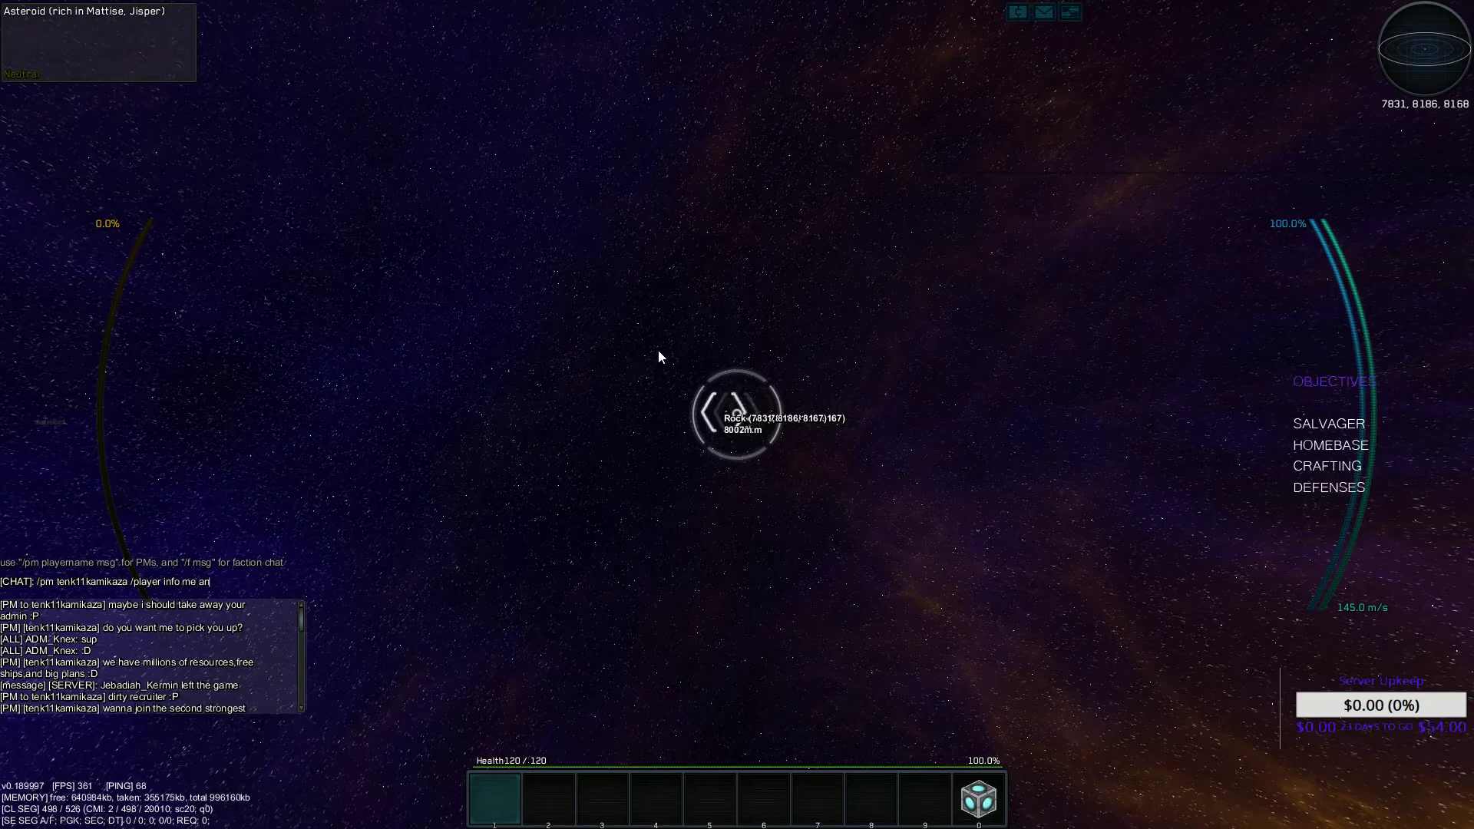
pyautogui.write('nd tell me how you th')
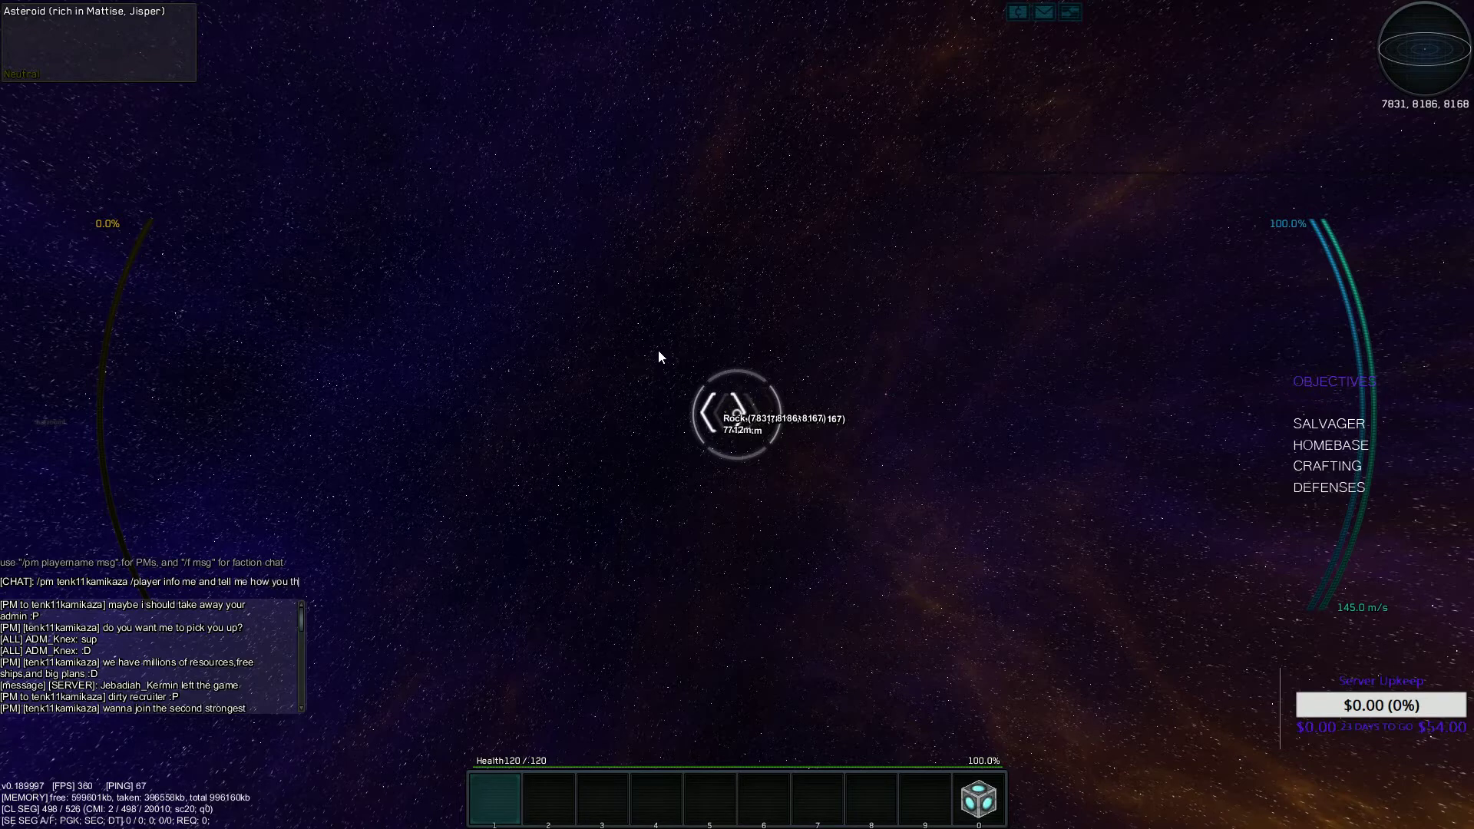
pyautogui.write('ink i got here')
pyautogui.press('Return')
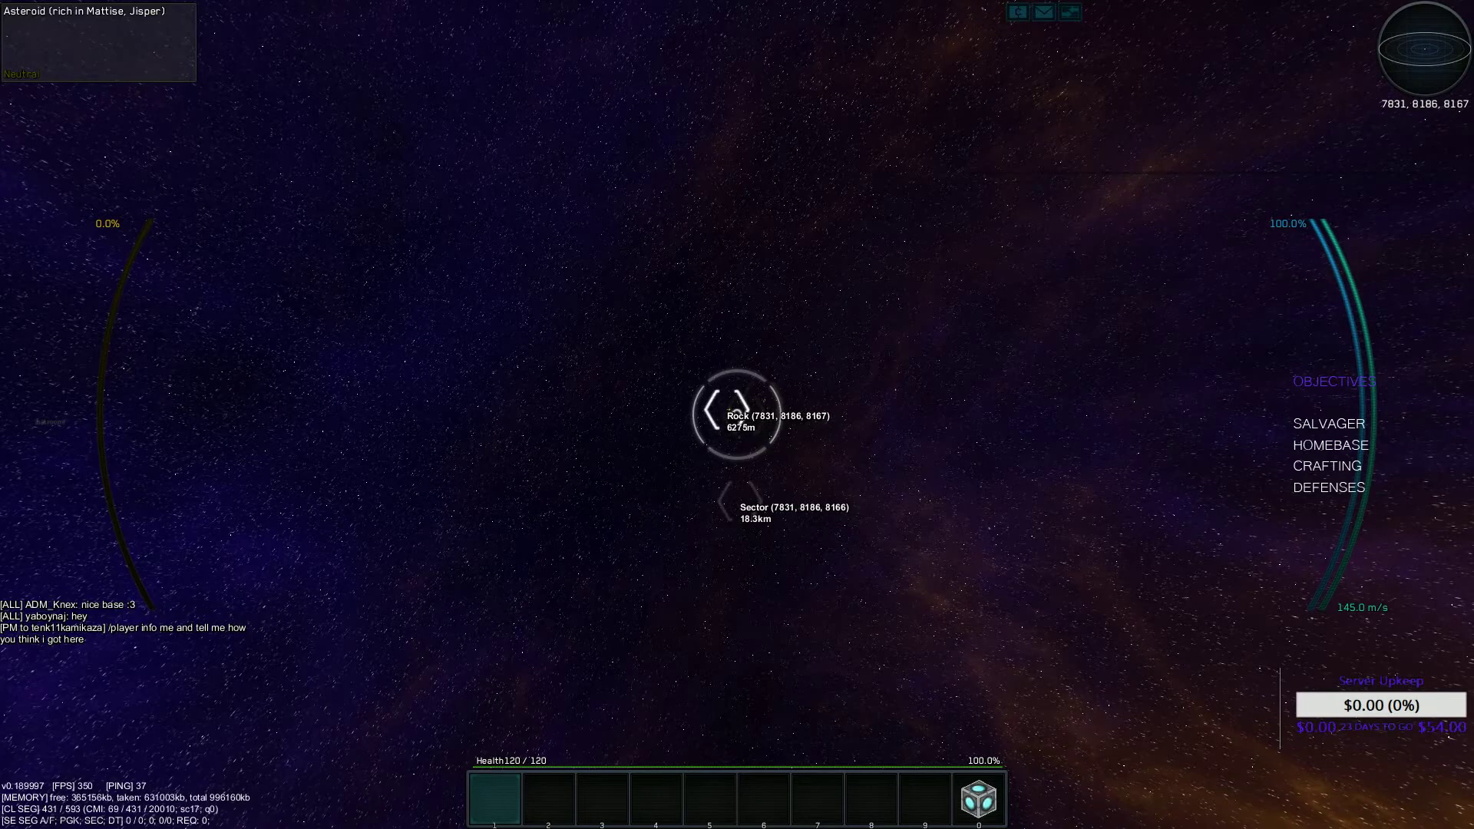
# Drag the Salvage Computer into hotbar slot 1 in the ship systems panel
pyautogui.press('g')
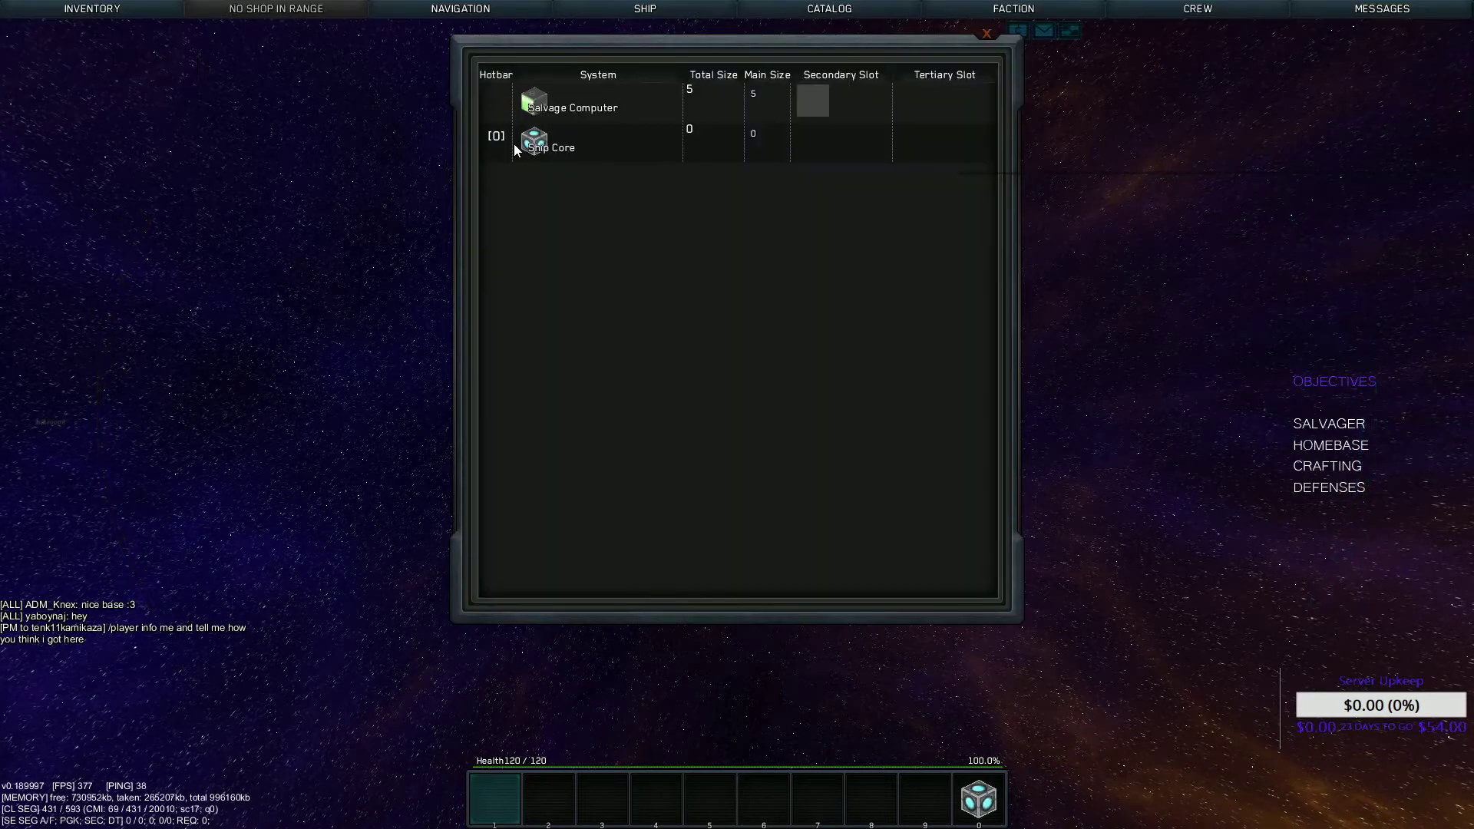
pyautogui.moveTo(535, 107); pyautogui.dragTo(496, 799)
pyautogui.press('g')
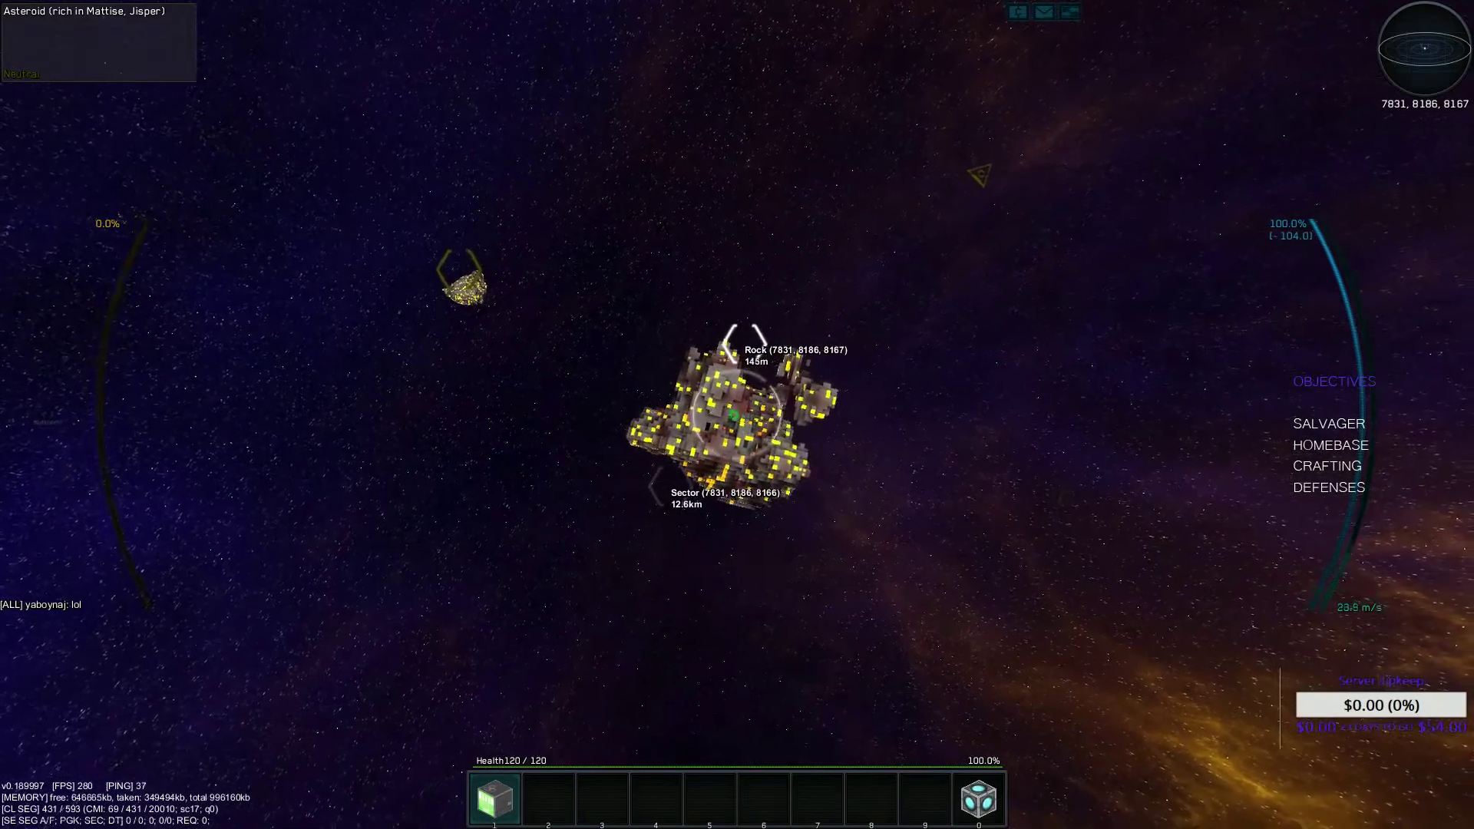
# Fire three salvage beam bursts at the ore-rich asteroid, then enter build mode
pyautogui.click(737, 414)
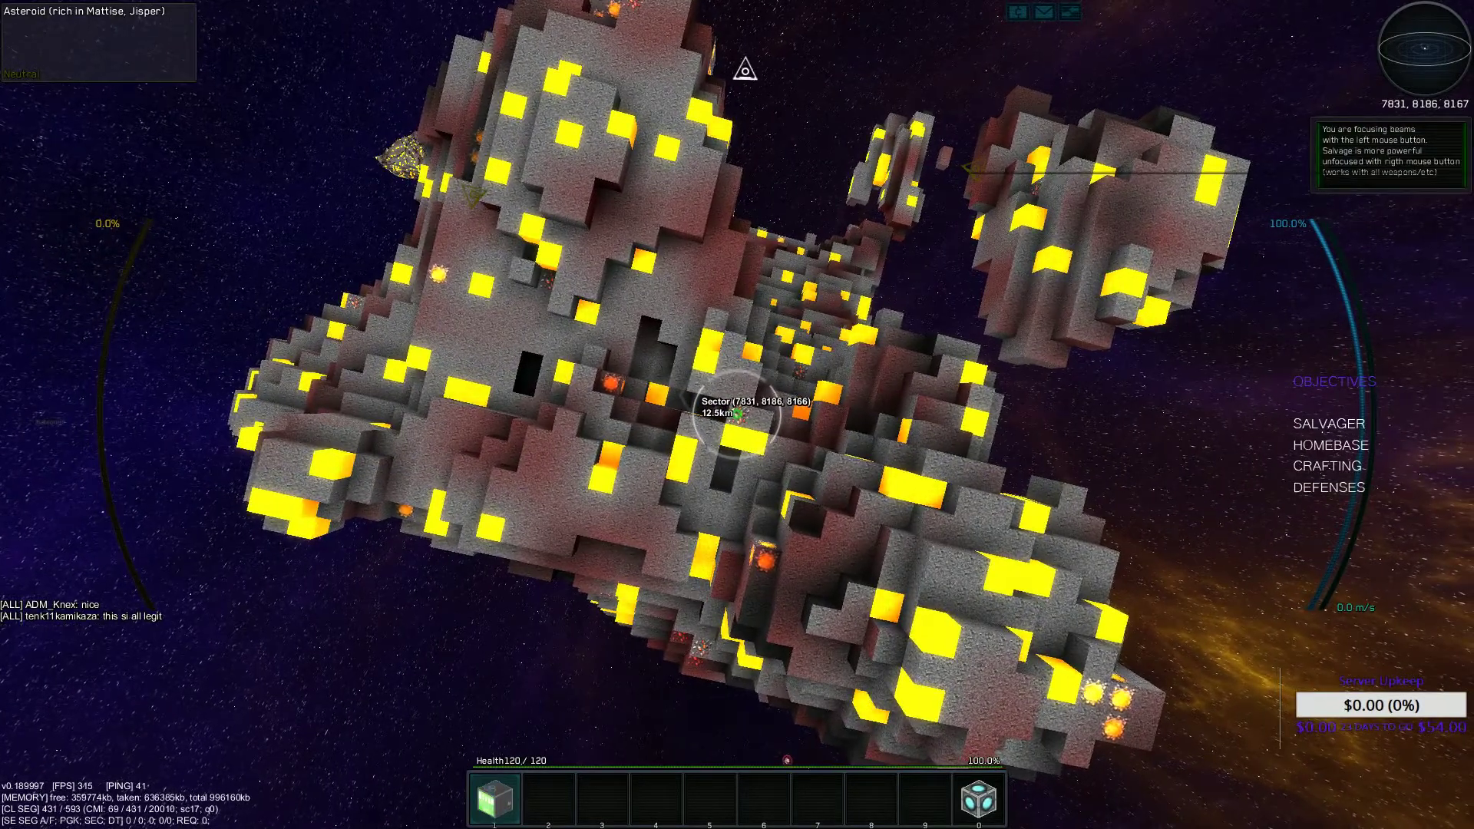
pyautogui.click(738, 414)
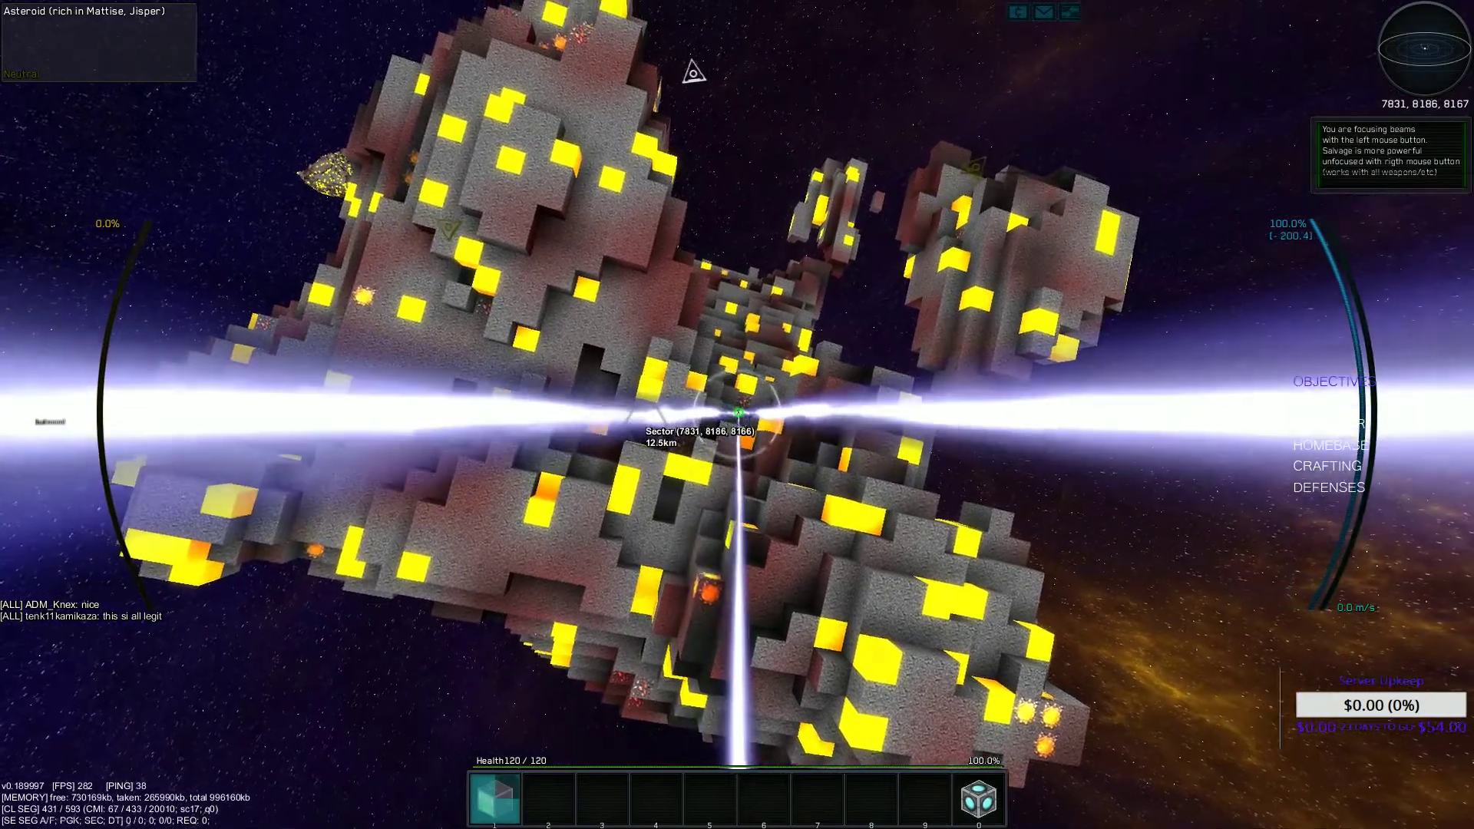
pyautogui.moveTo(737, 415); pyautogui.dragTo(807, 403)
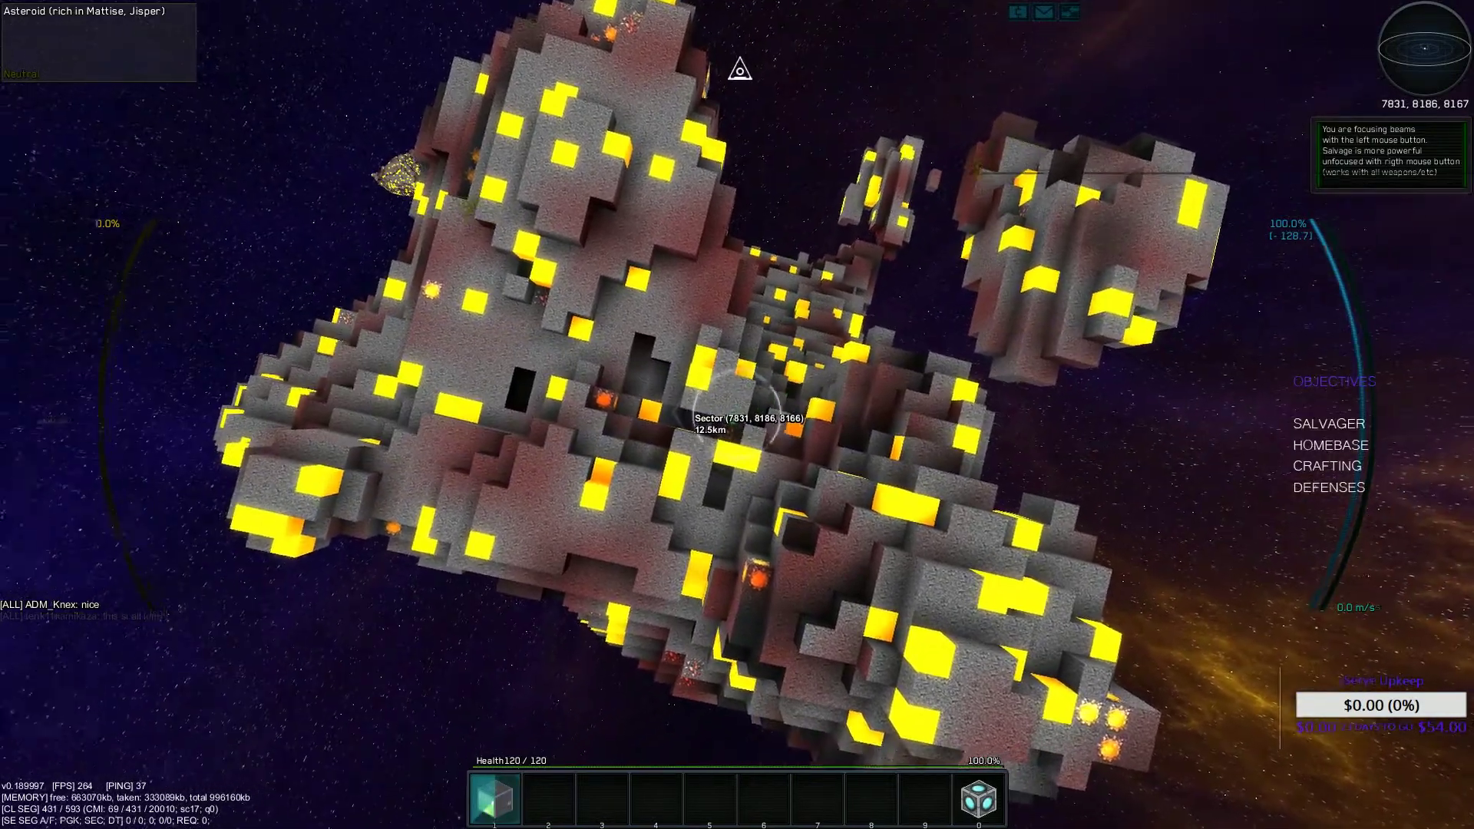
pyautogui.click(737, 416)
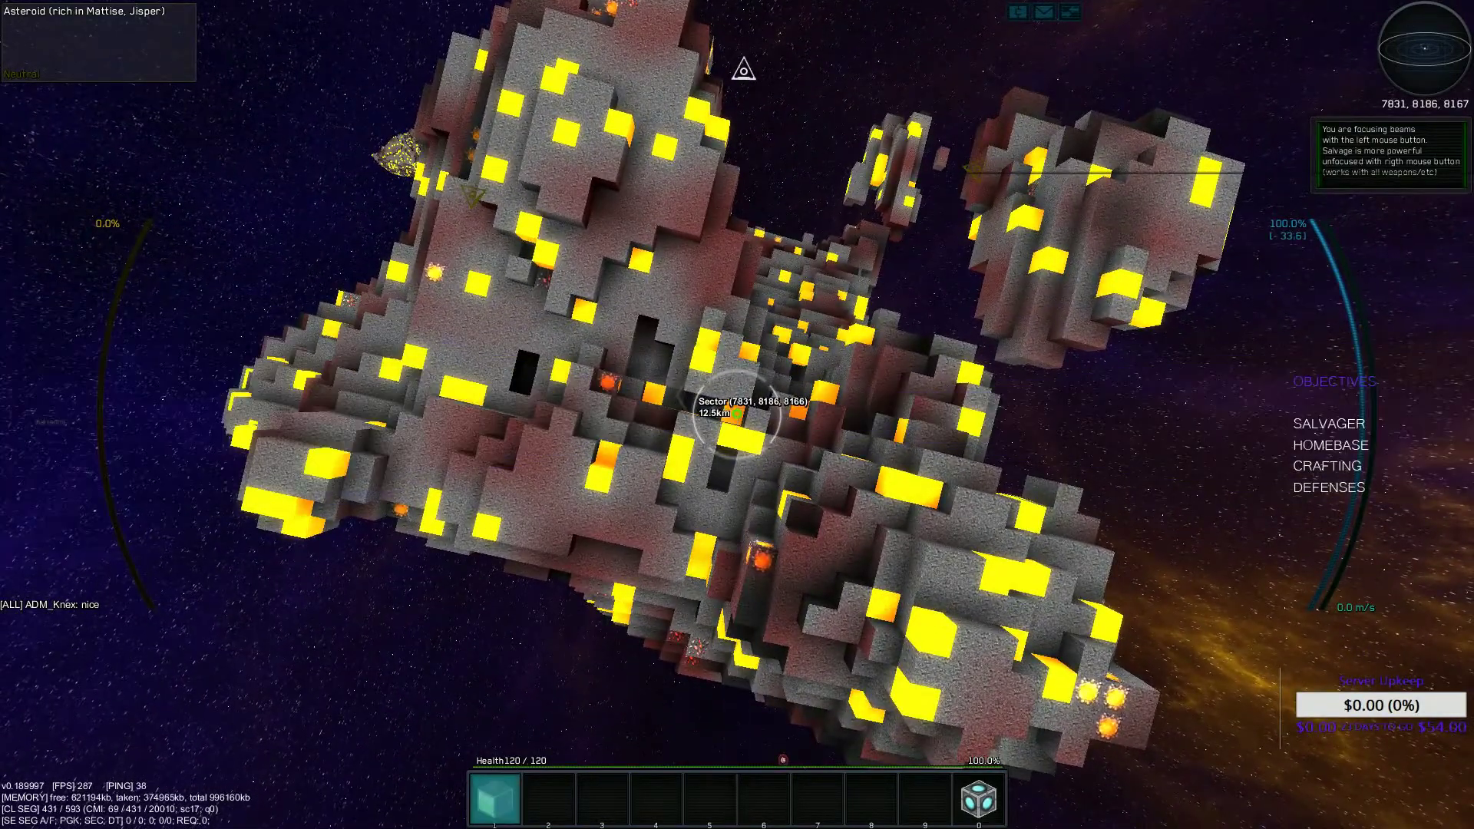
pyautogui.press('space')
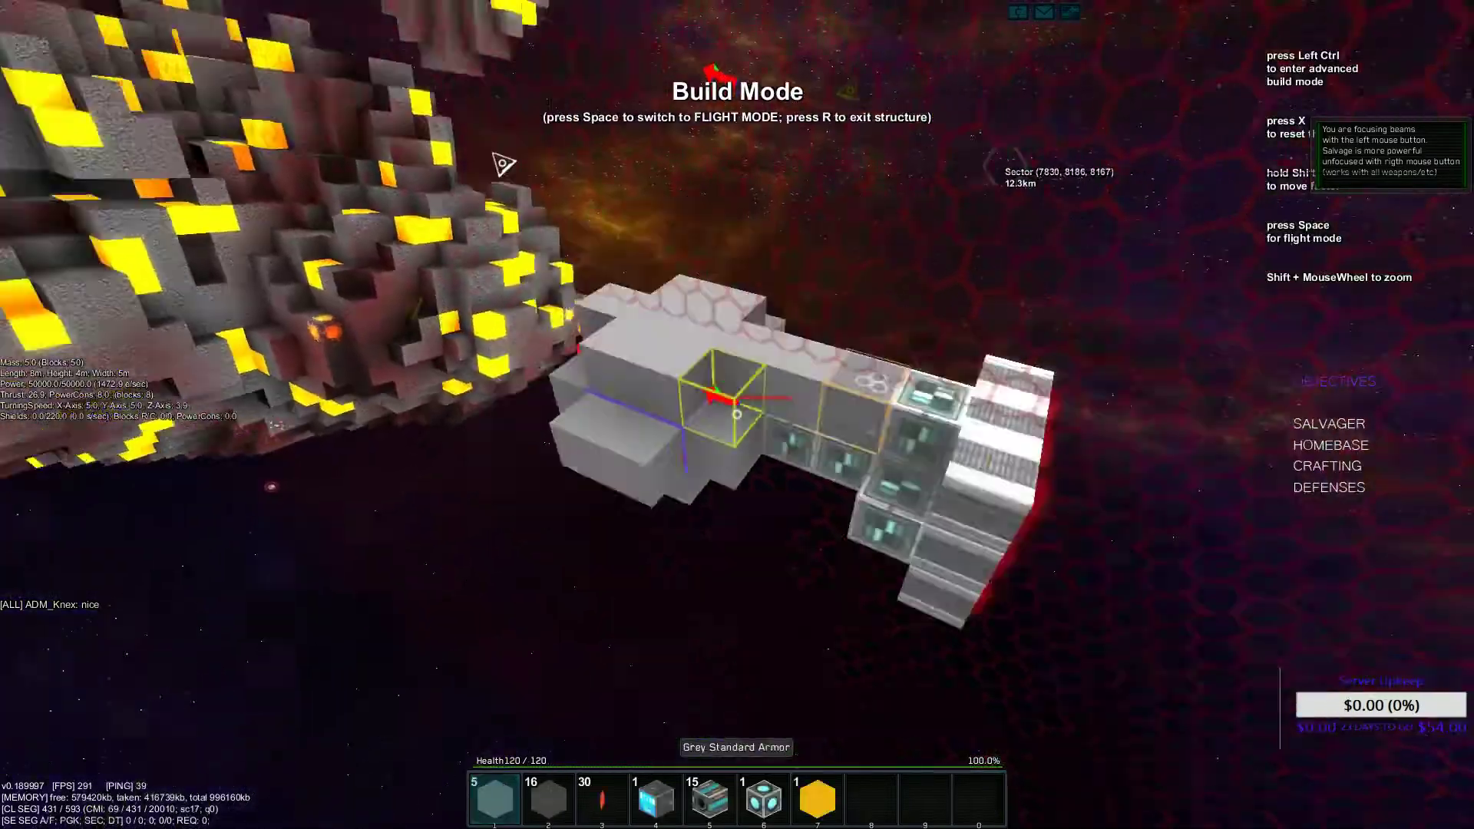
pyautogui.scroll(-3, 737, 416)
# Review the Craft Basic Factory and Refine Raw Materials queues in the inventory
pyautogui.press('i')
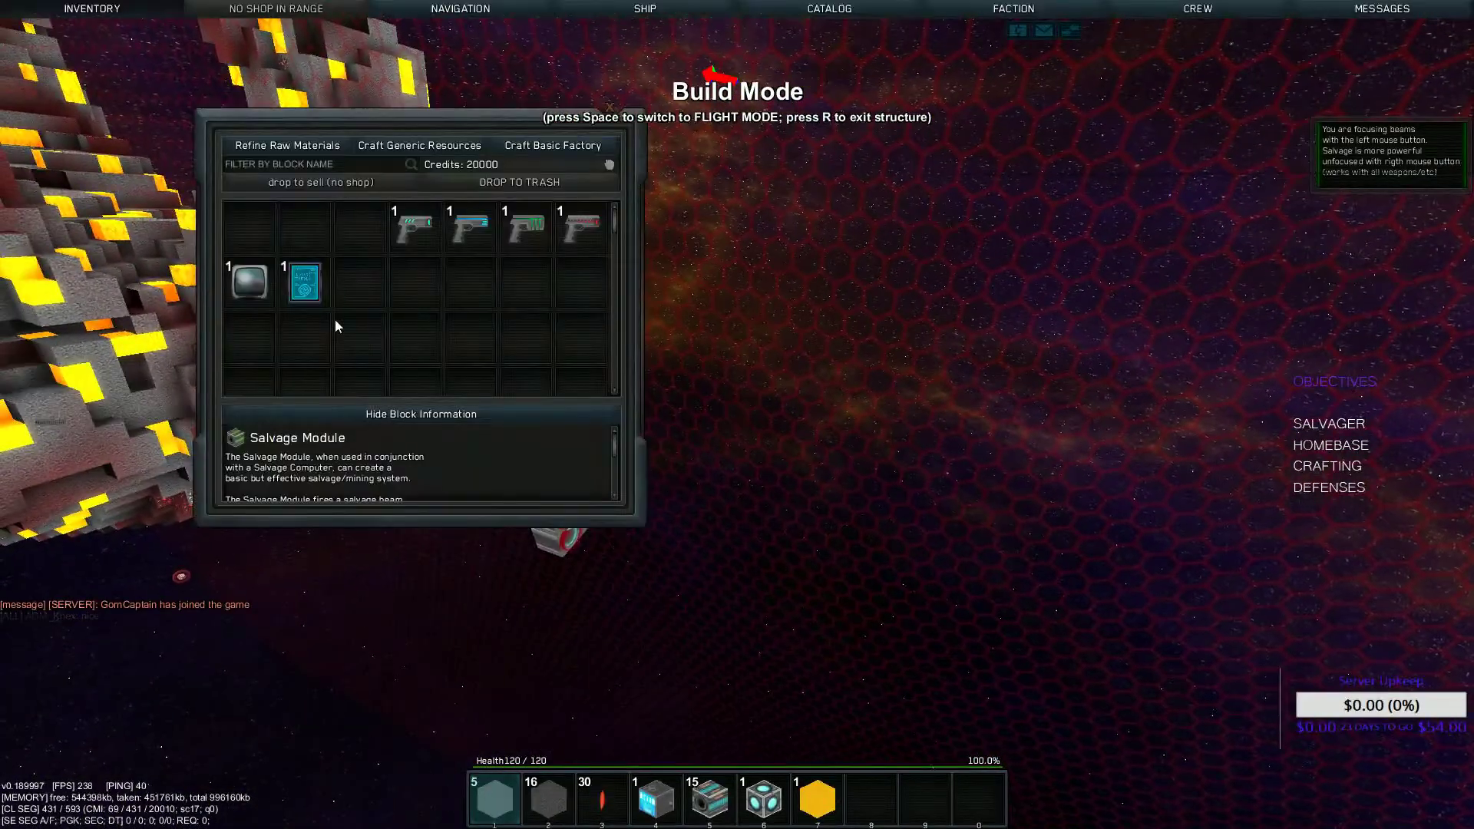
pyautogui.click(550, 146)
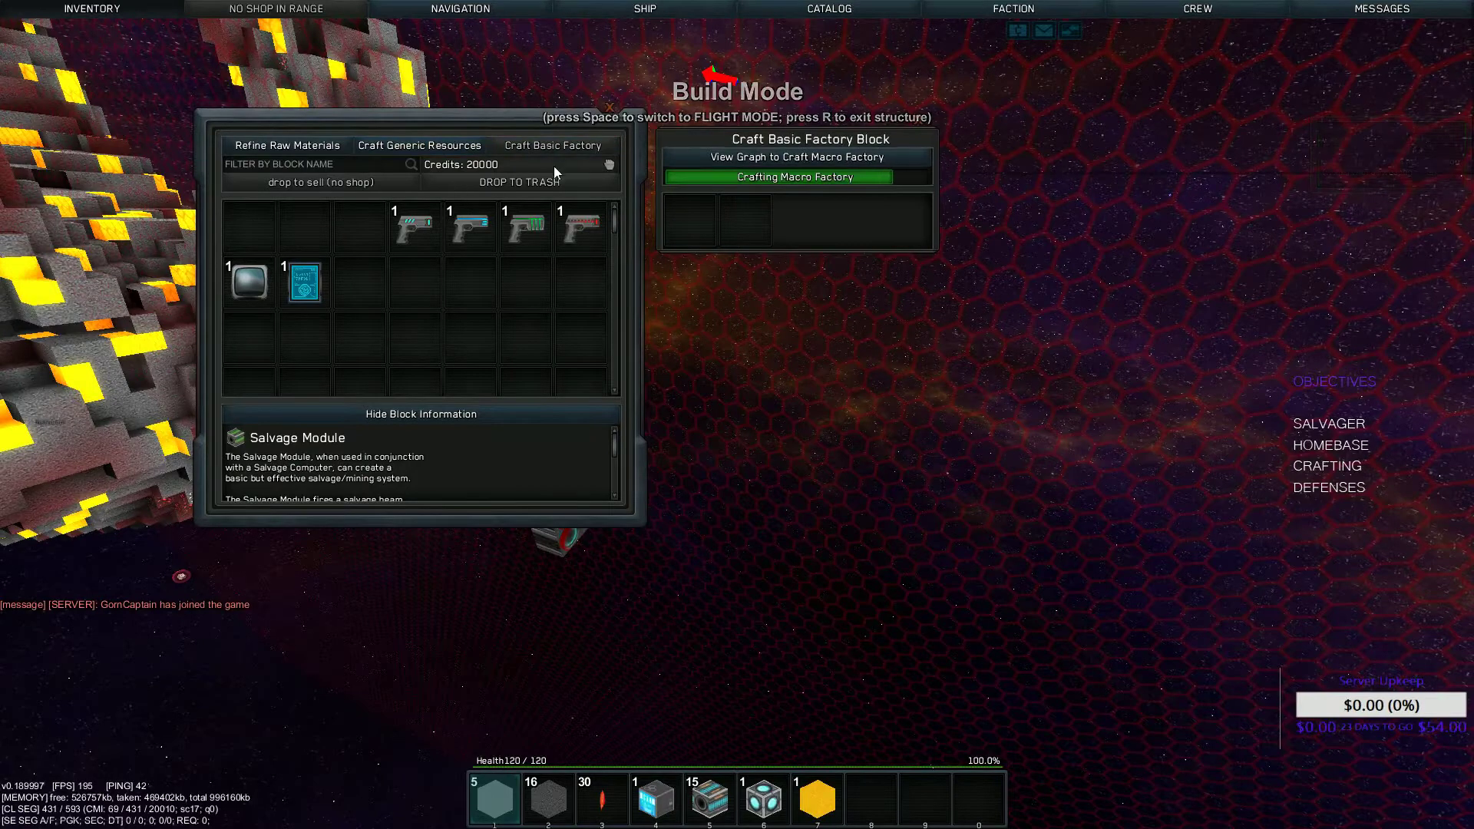
pyautogui.click(286, 145)
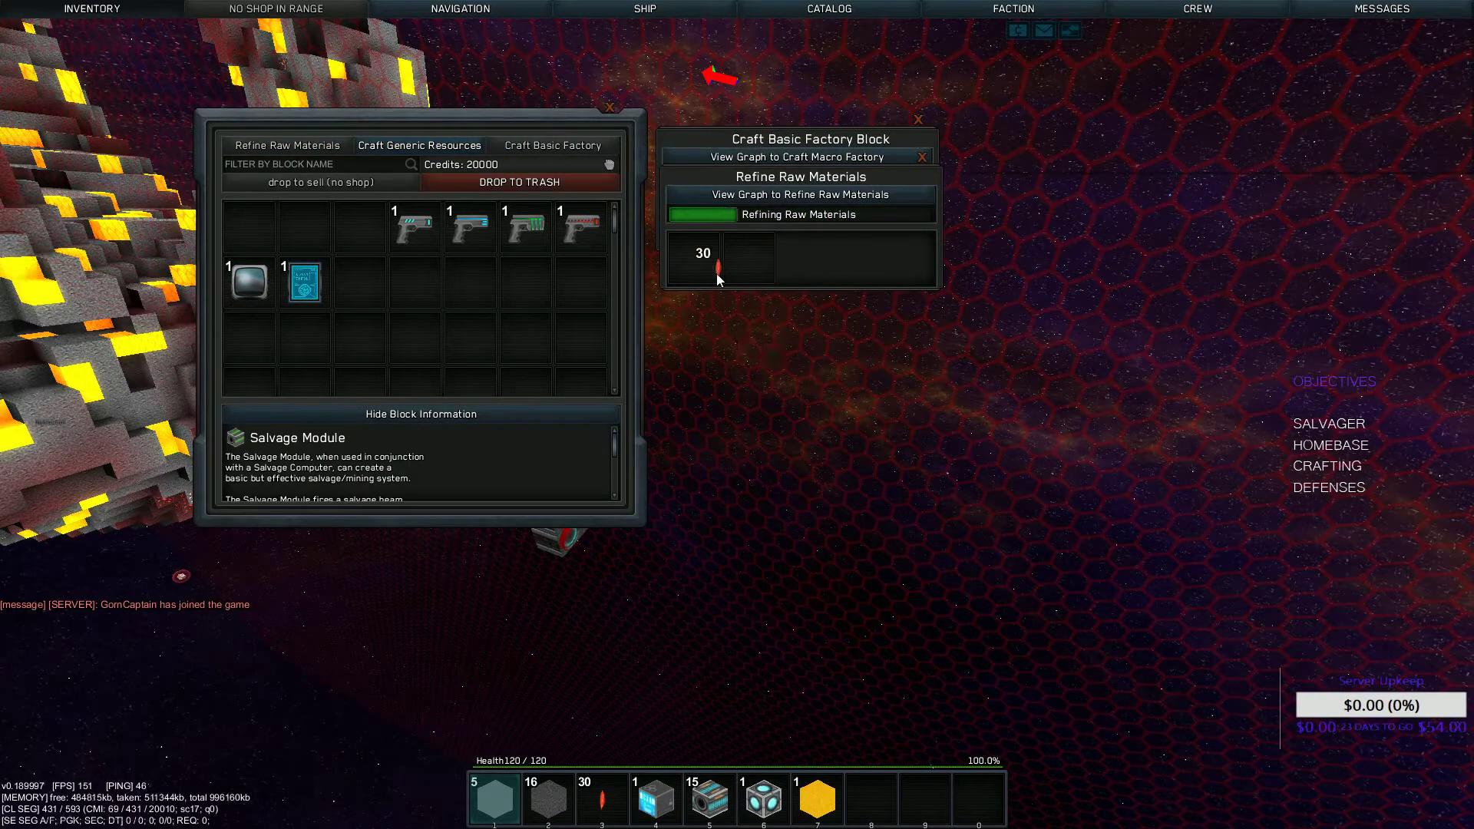
pyautogui.press('Escape')
# Salvage ore and stone from the asteroid face with sweeping beam passes
pyautogui.press('r')
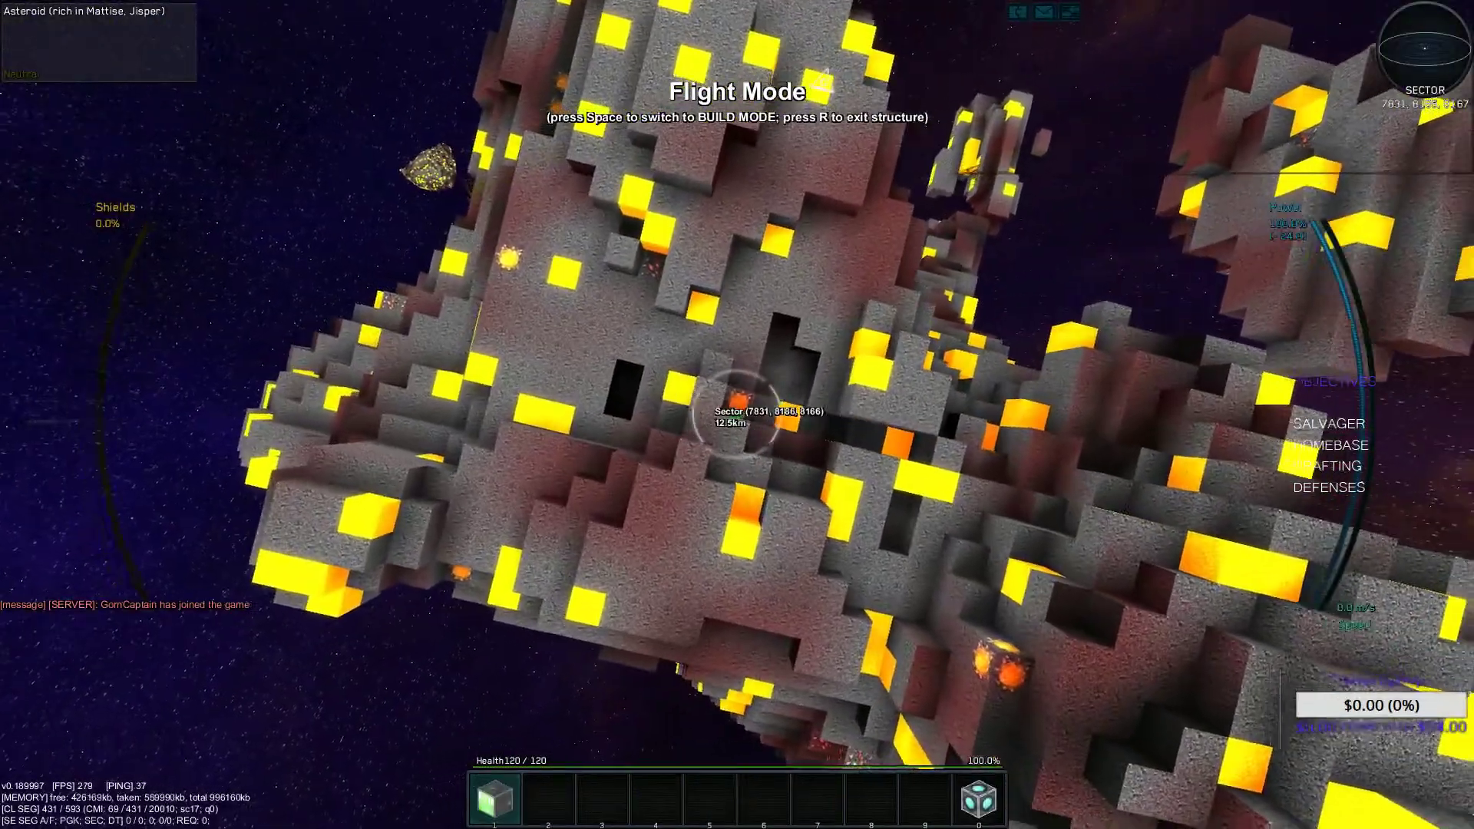
pyautogui.moveTo(737, 414); pyautogui.dragTo(738, 415)
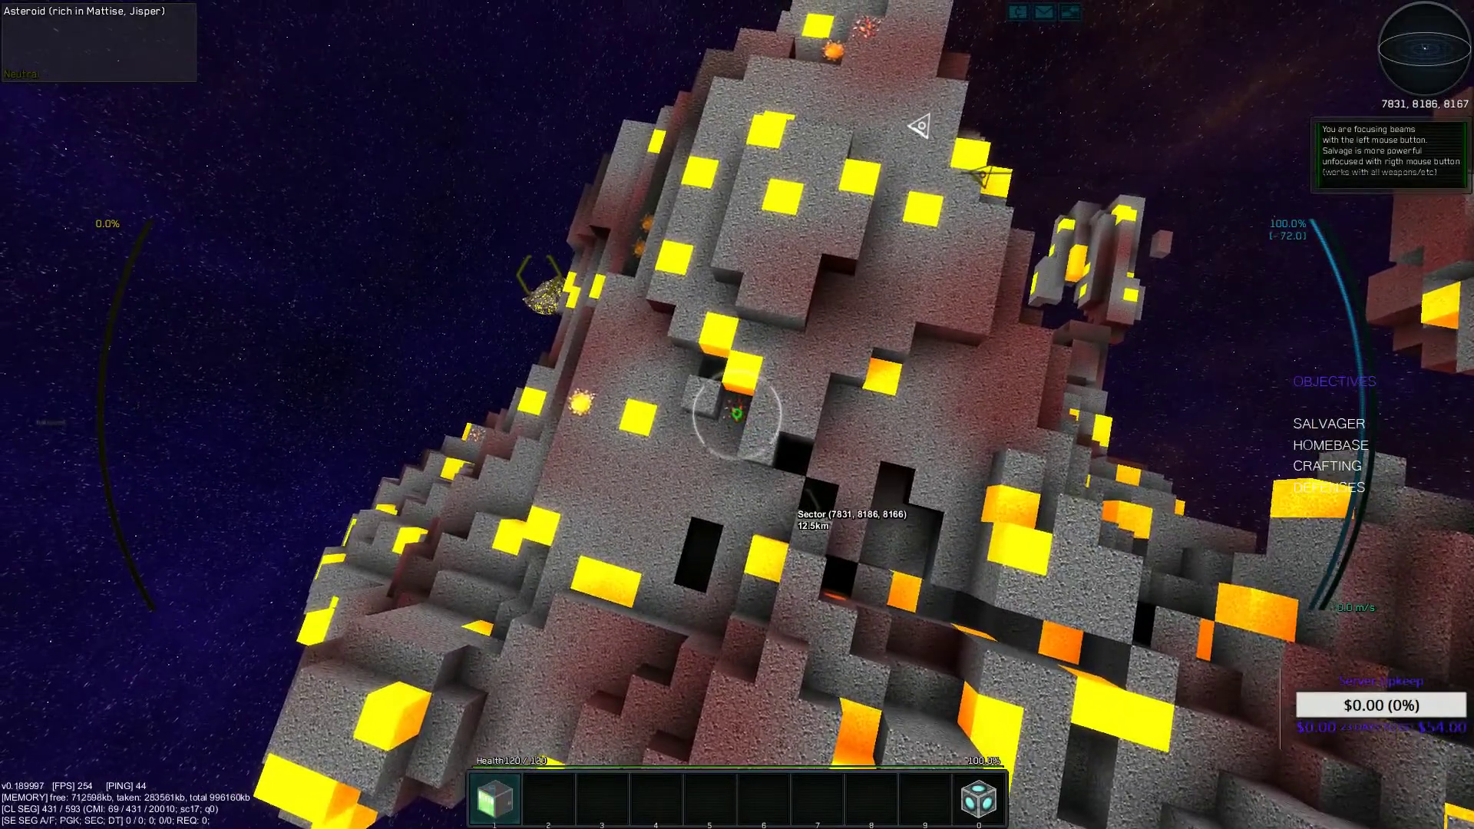
pyautogui.moveTo(737, 415); pyautogui.dragTo(738, 414)
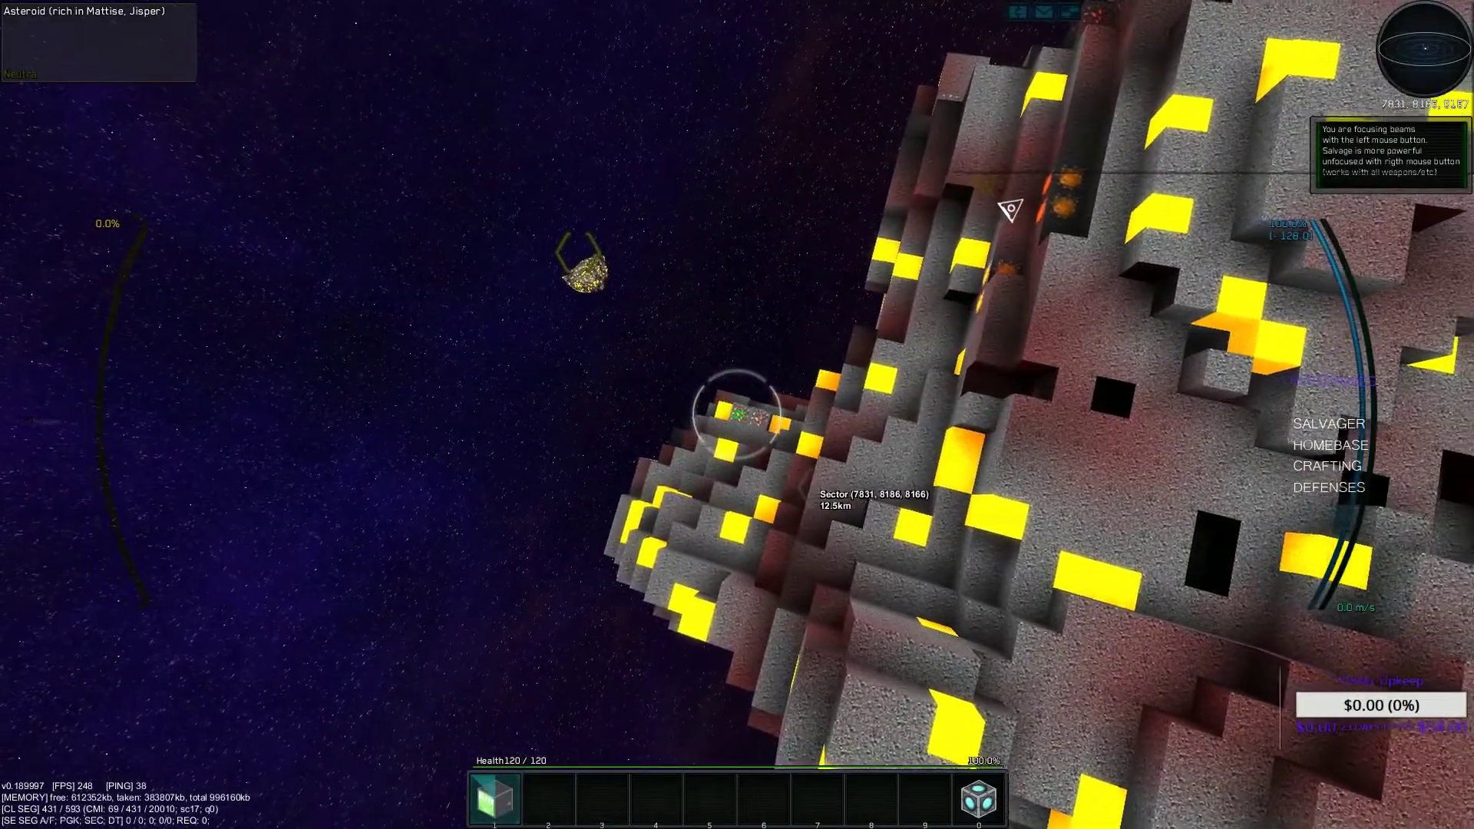
pyautogui.moveTo(737, 415); pyautogui.dragTo(737, 414)
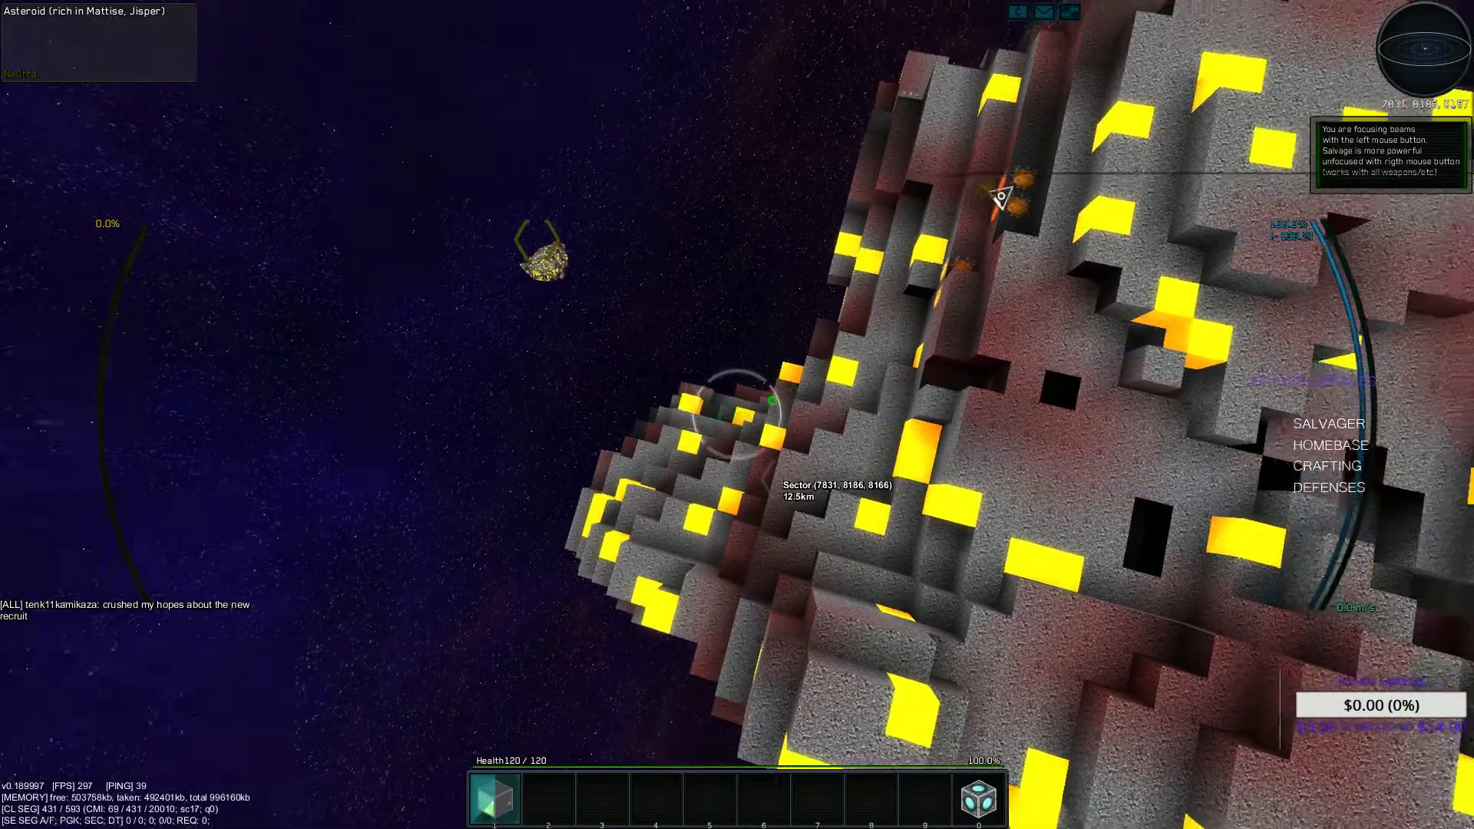
pyautogui.moveTo(738, 415); pyautogui.dragTo(737, 415)
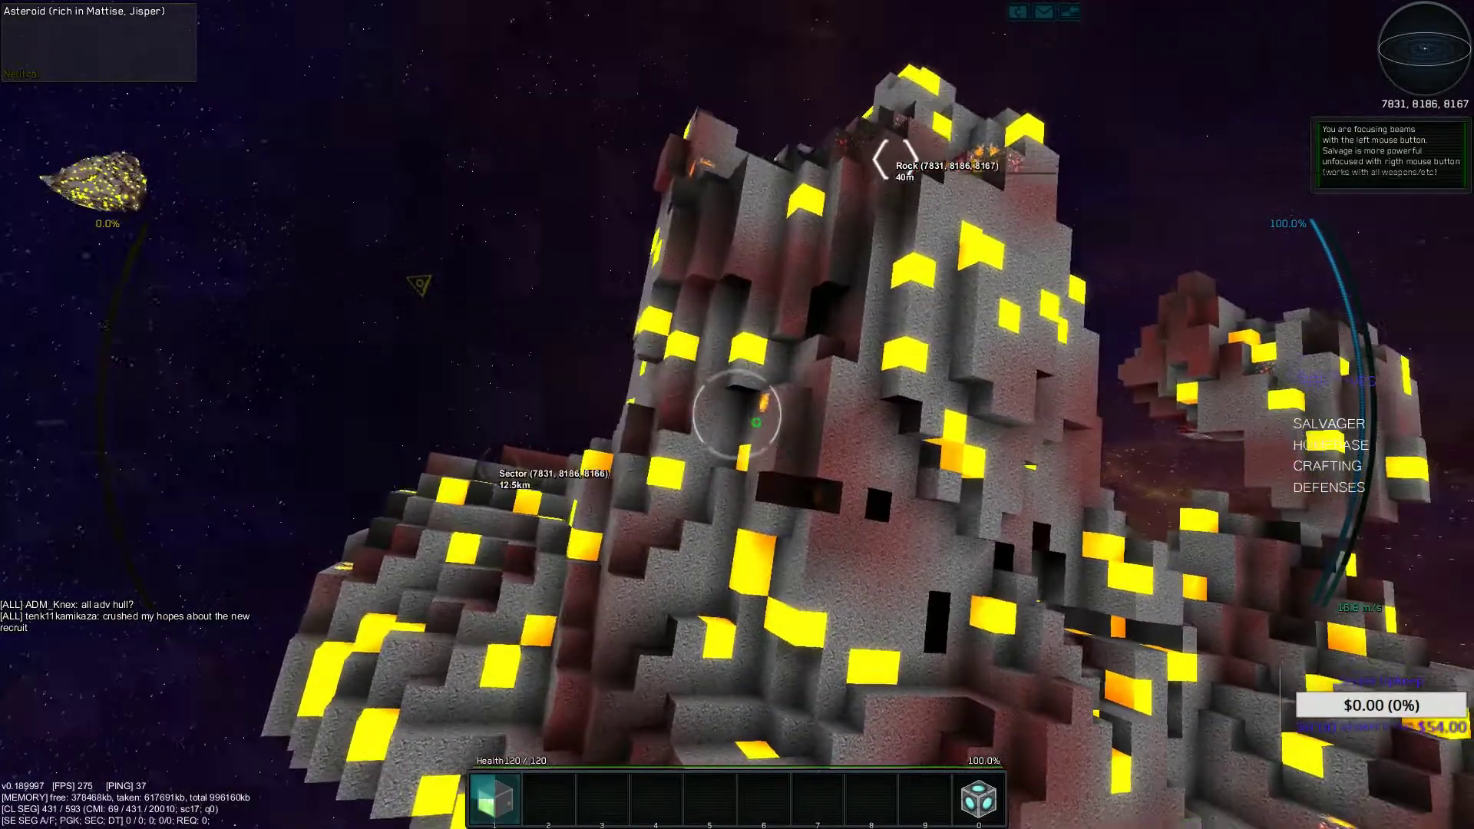
pyautogui.moveTo(737, 414); pyautogui.dragTo(737, 415)
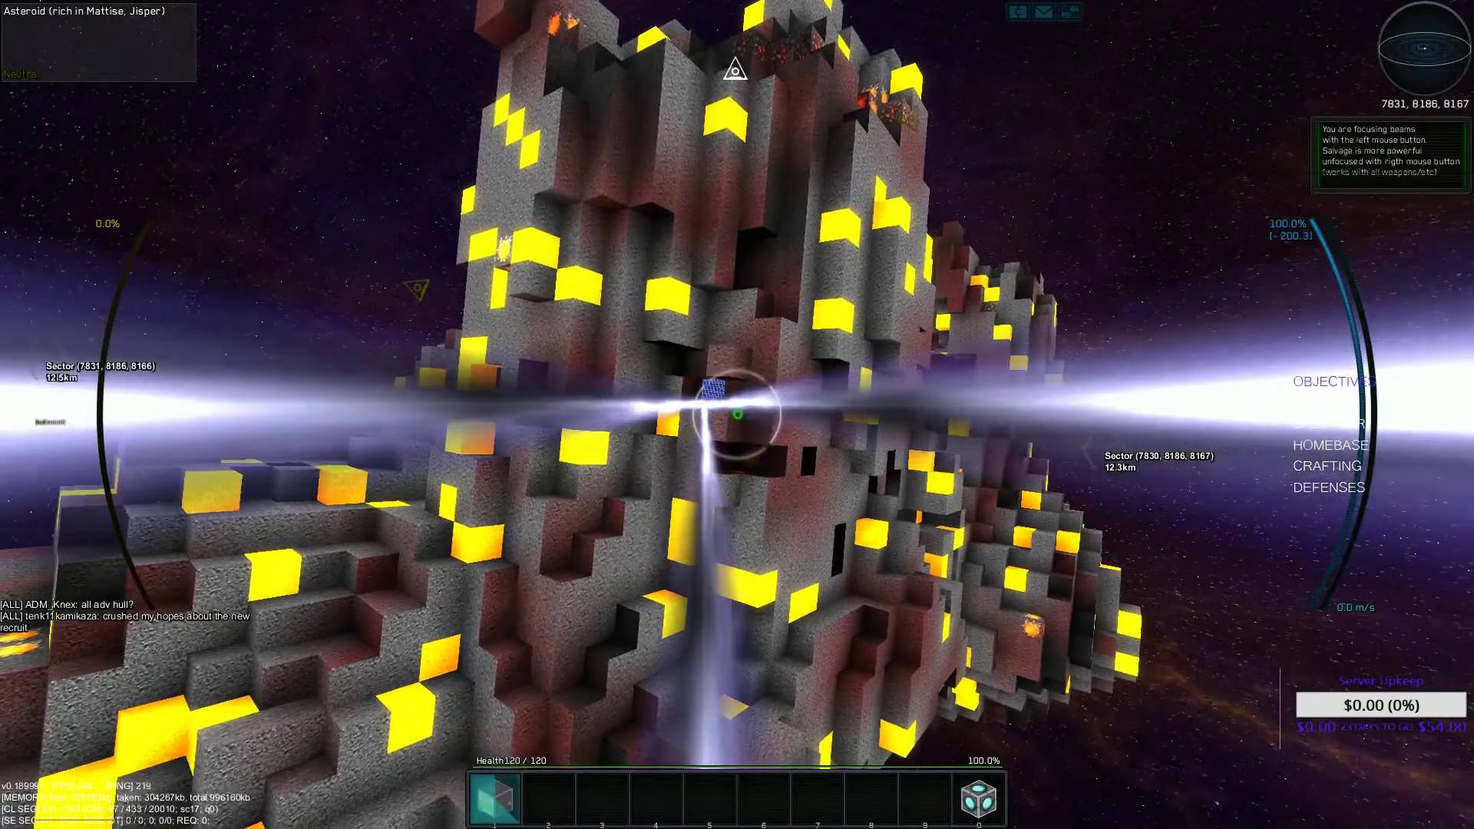
# Fly closer, salvage rock near the asteroid's peak, and open the inventory
pyautogui.press('w')
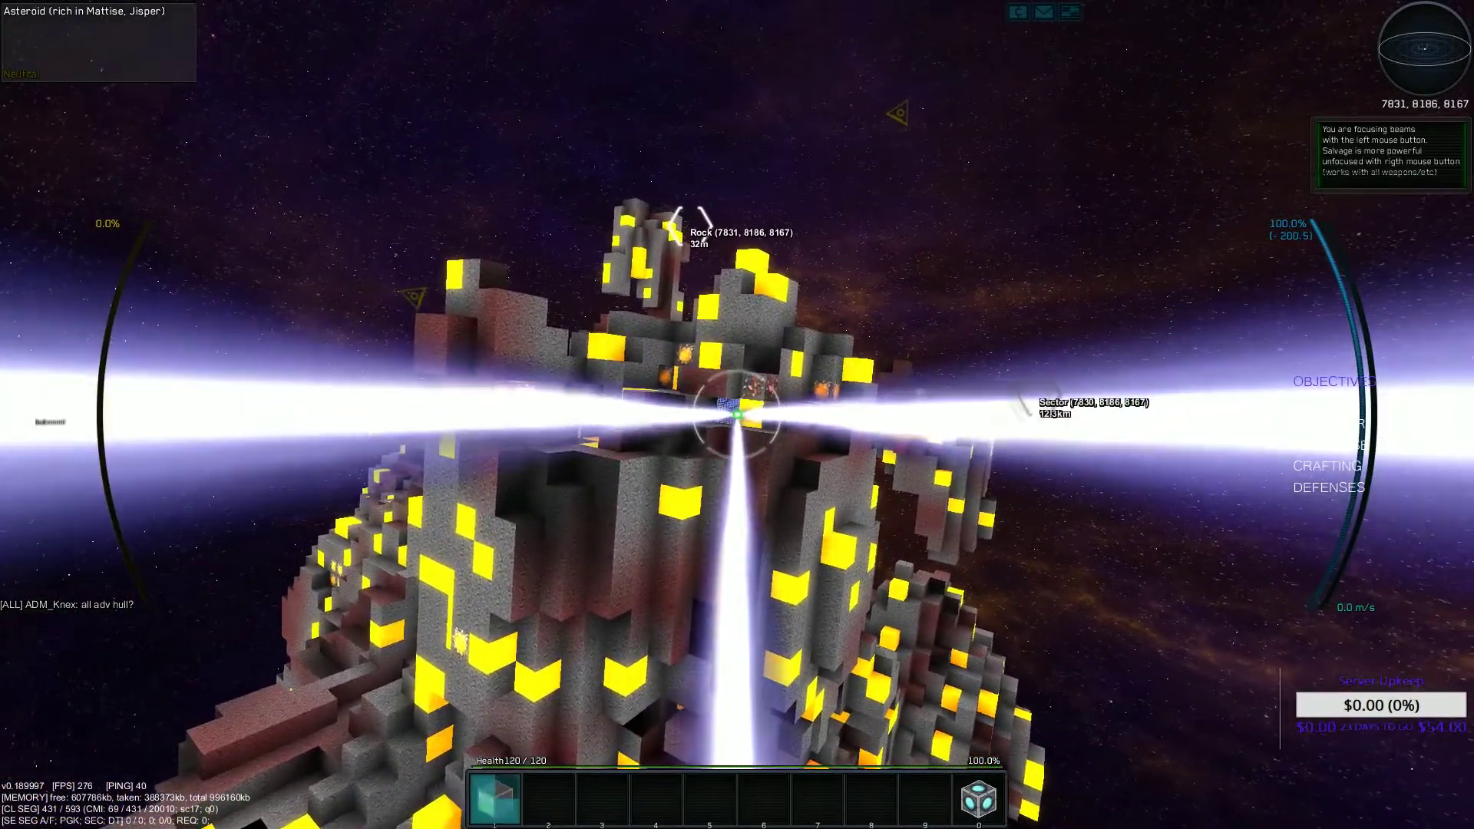
pyautogui.moveTo(737, 414); pyautogui.dragTo(737, 415)
pyautogui.press('w')
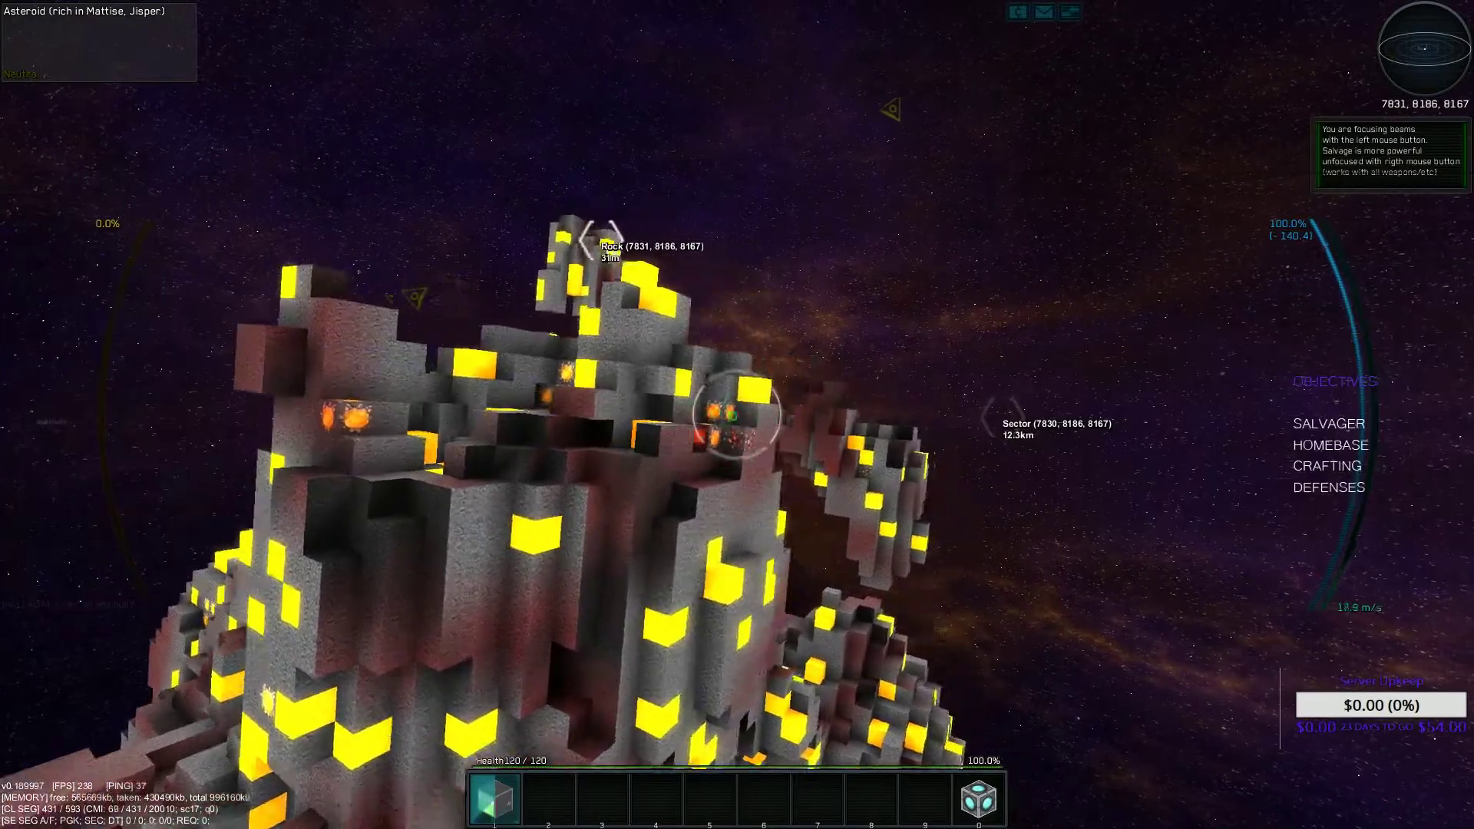
pyautogui.moveTo(737, 414); pyautogui.dragTo(738, 414)
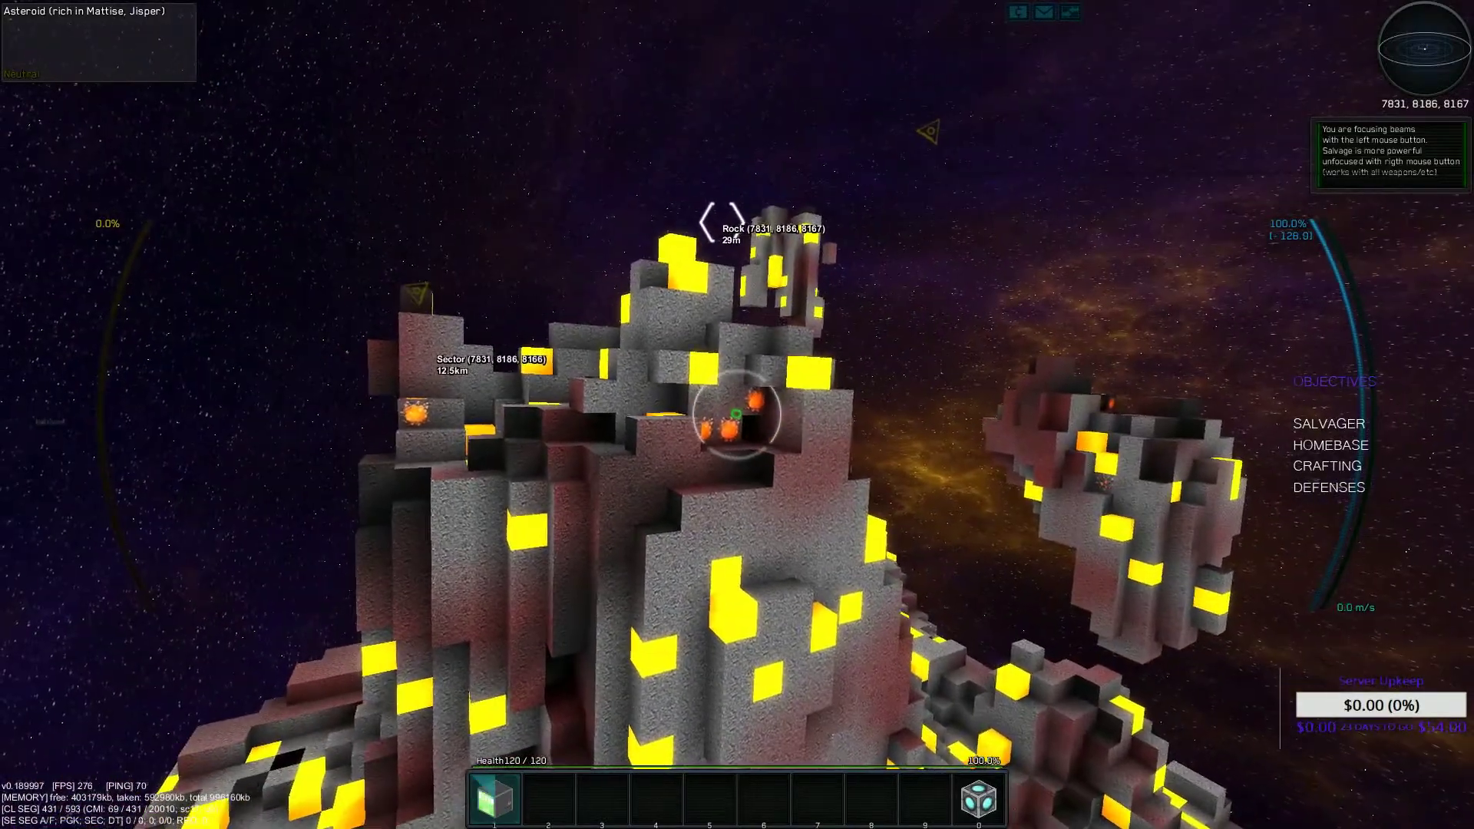
pyautogui.moveTo(737, 415); pyautogui.dragTo(738, 414)
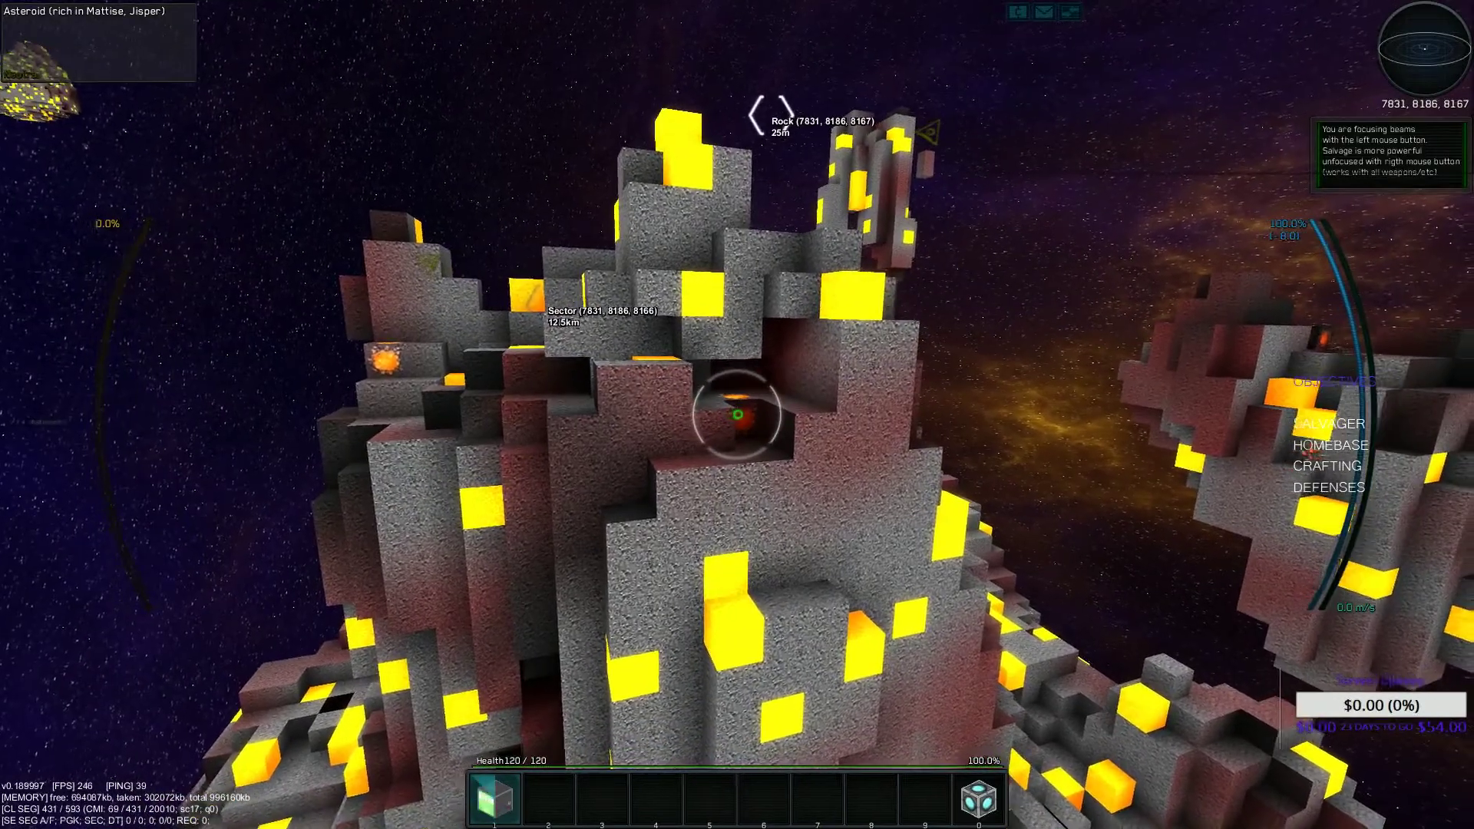
pyautogui.moveTo(738, 415); pyautogui.dragTo(737, 416)
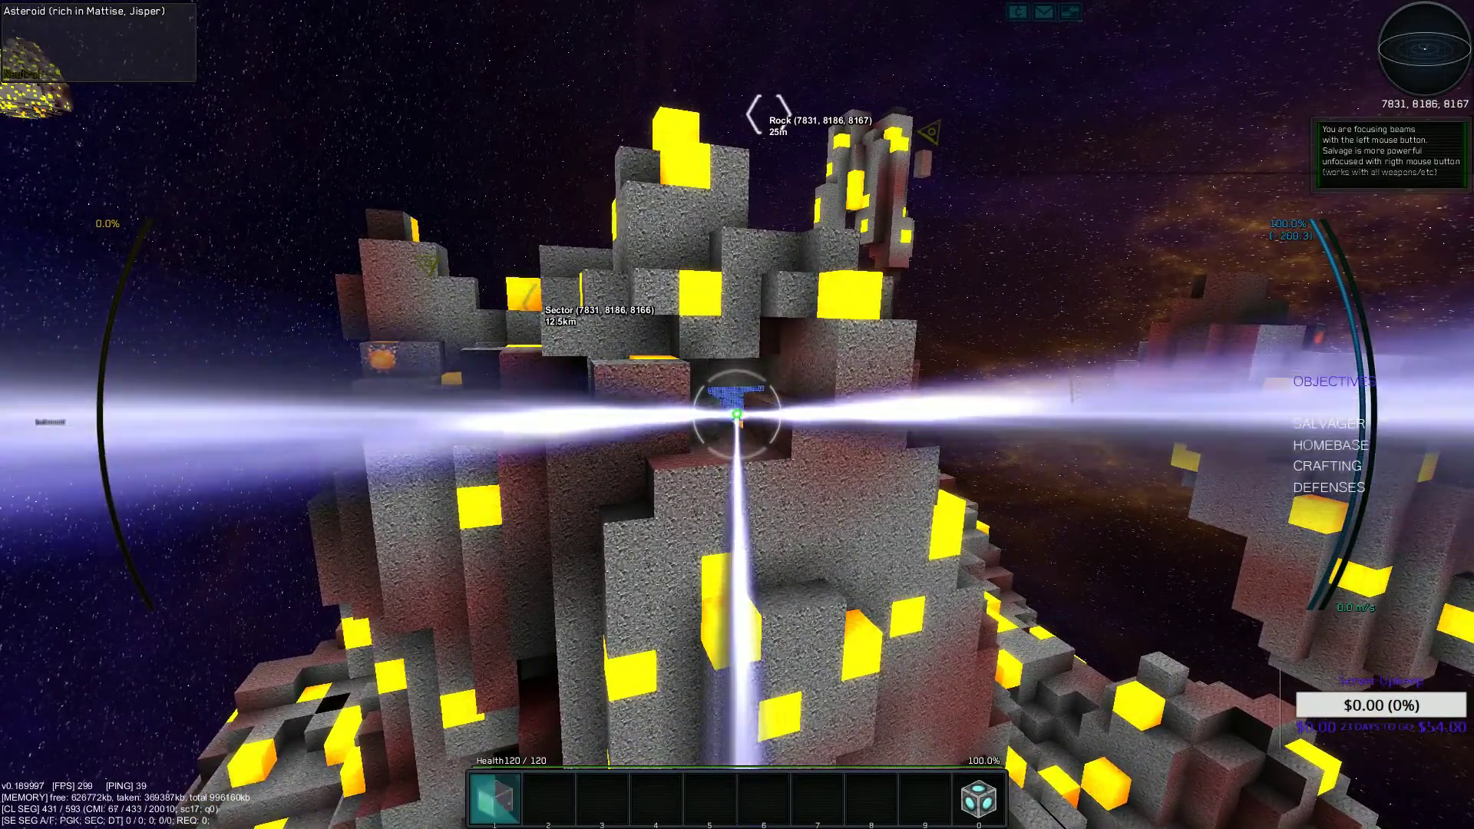
pyautogui.press('i')
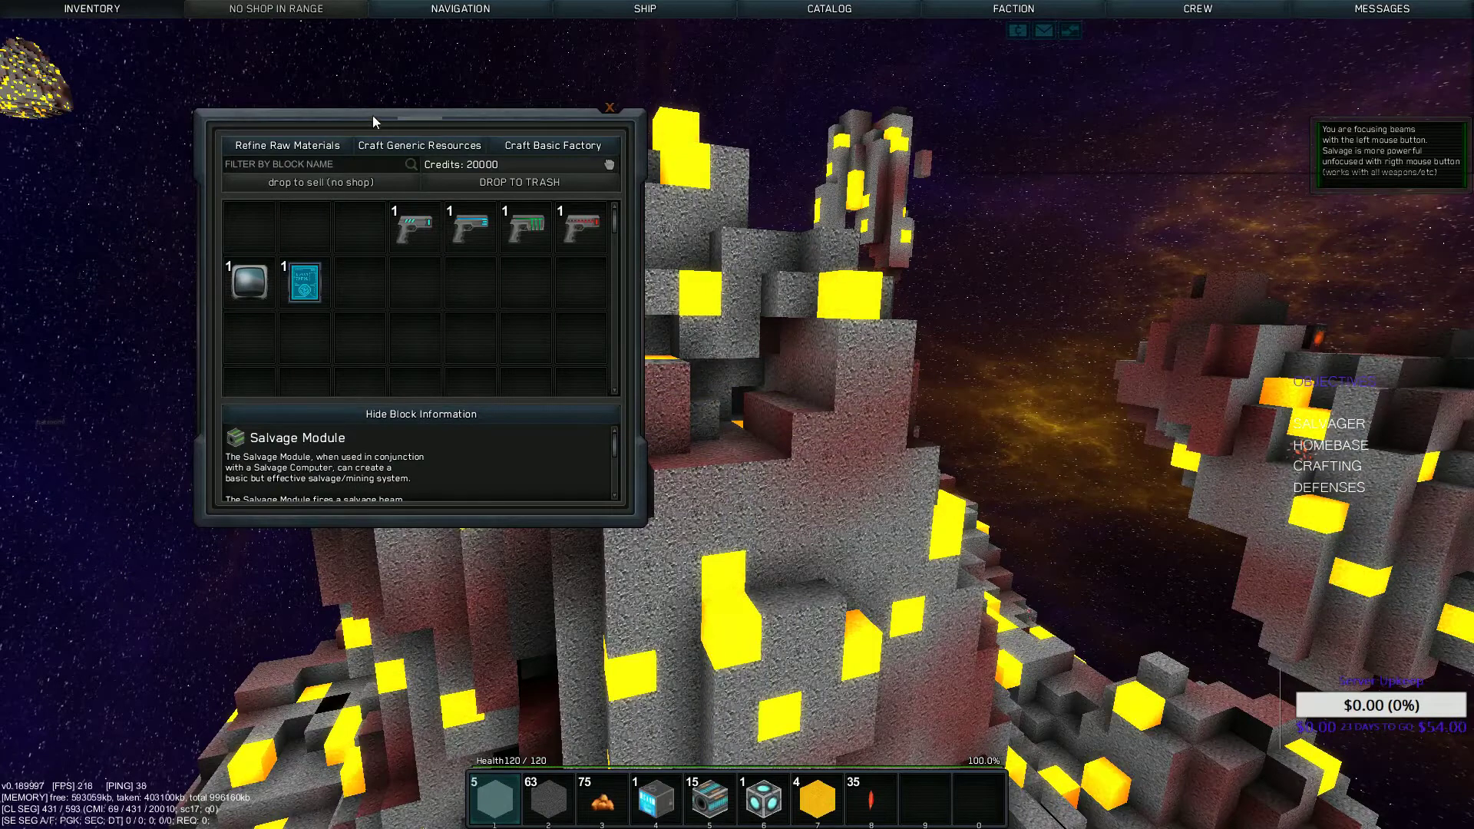
# Browse the refining, generic and basic factory queues and the Macro Factory recipe graph
pyautogui.click(288, 145)
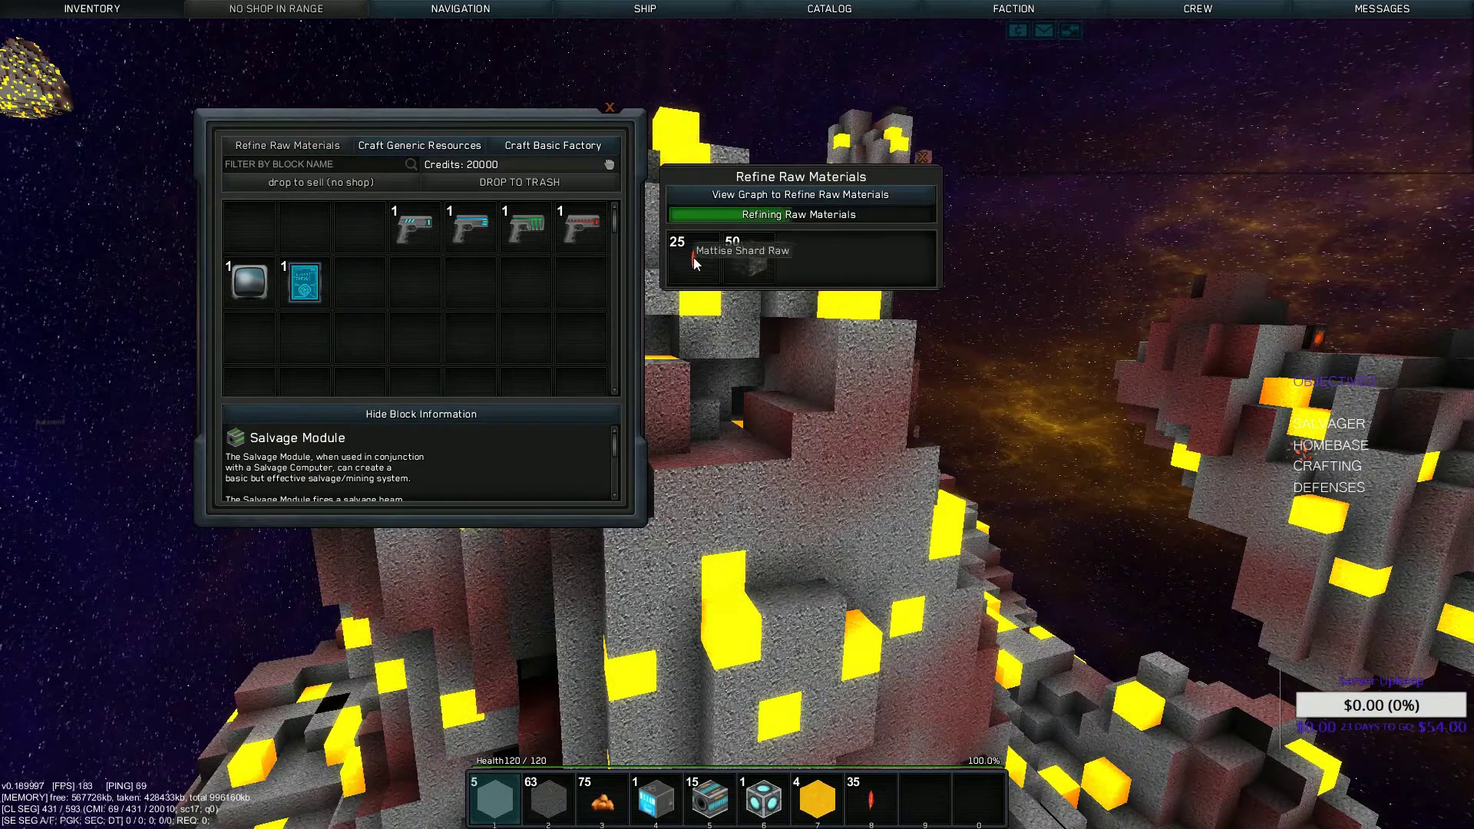
pyautogui.click(420, 145)
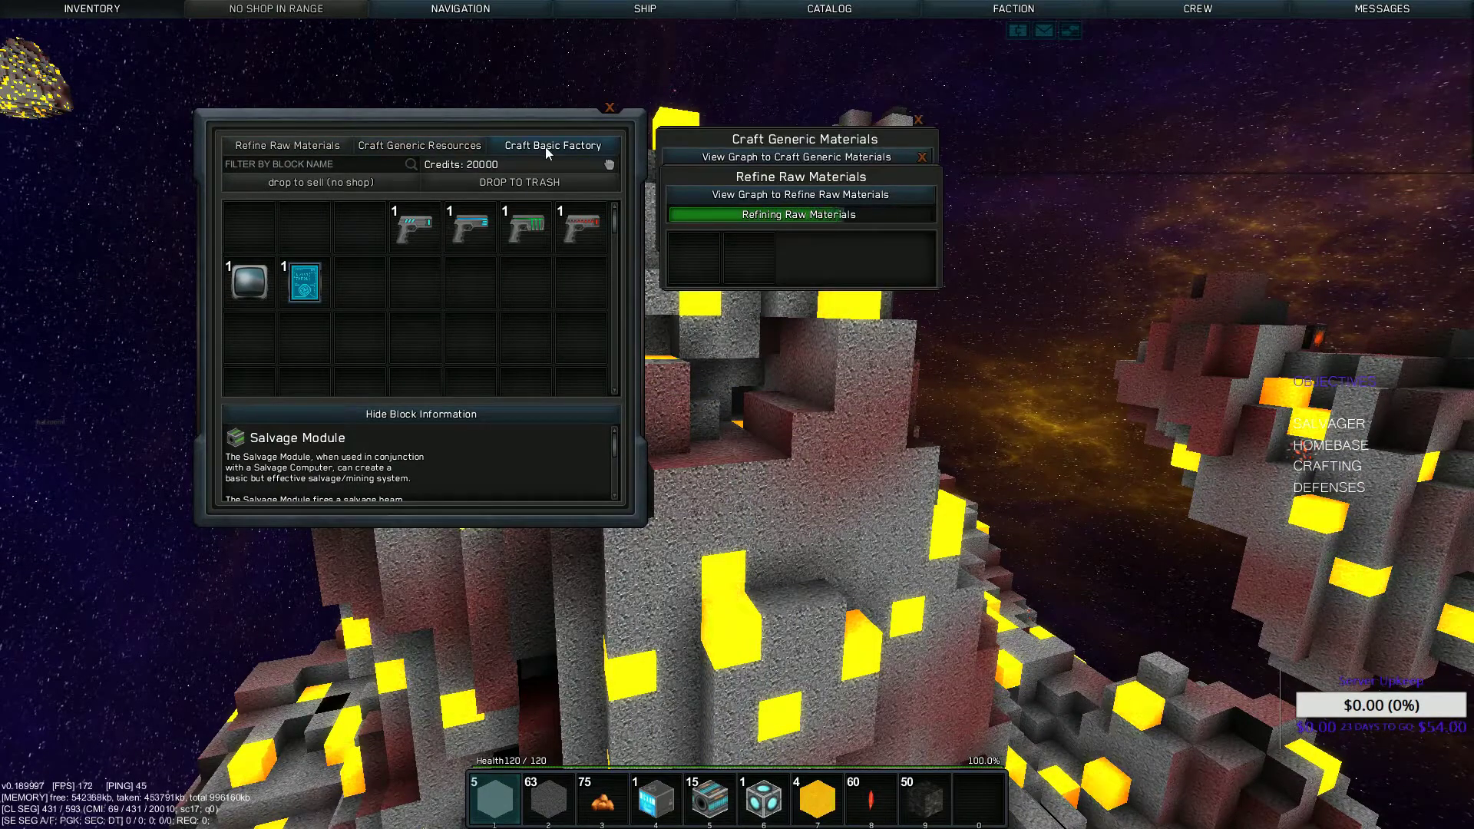
pyautogui.click(552, 145)
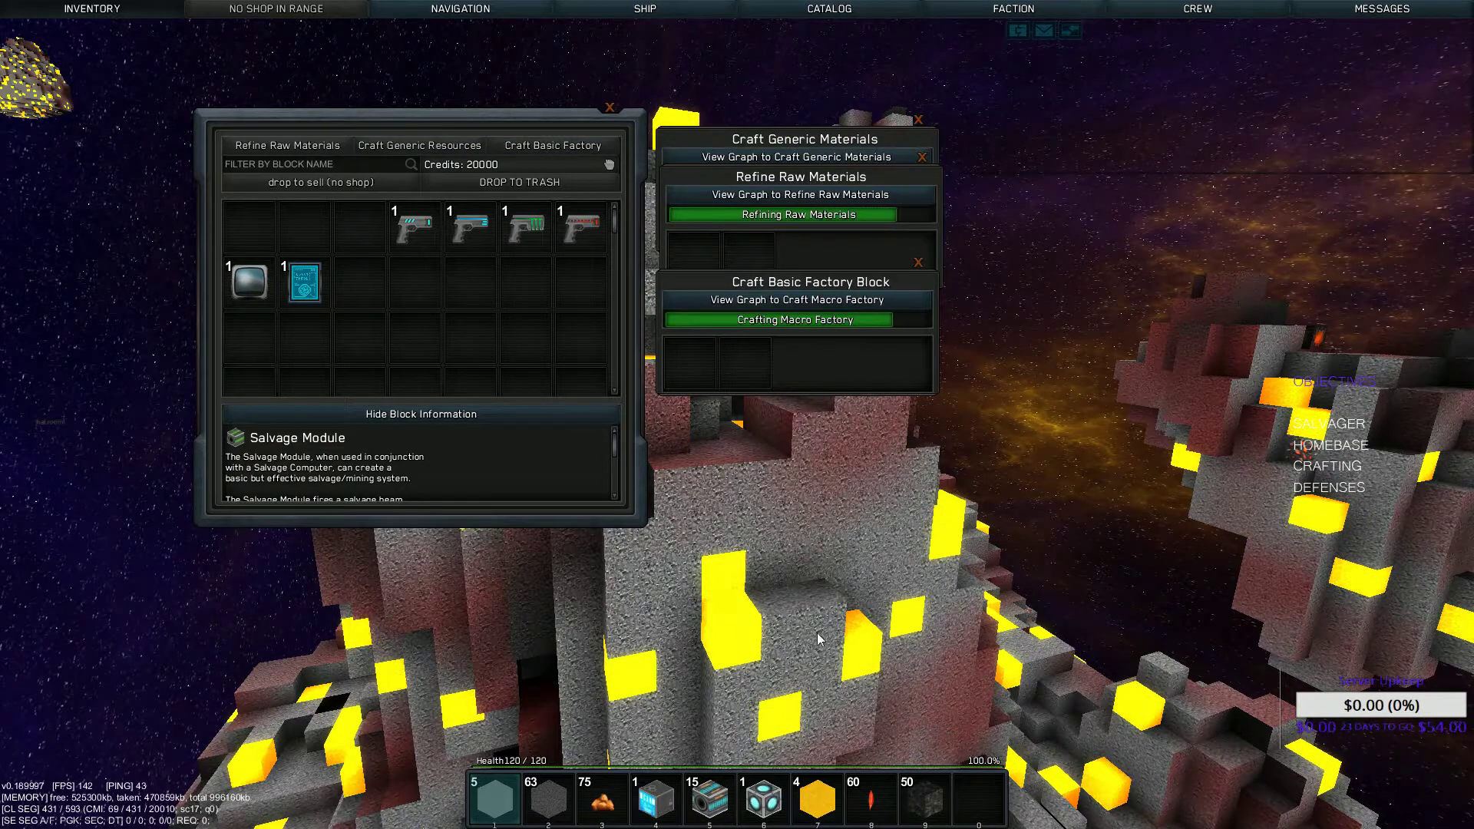
pyautogui.click(812, 299)
pyautogui.click(1025, 277)
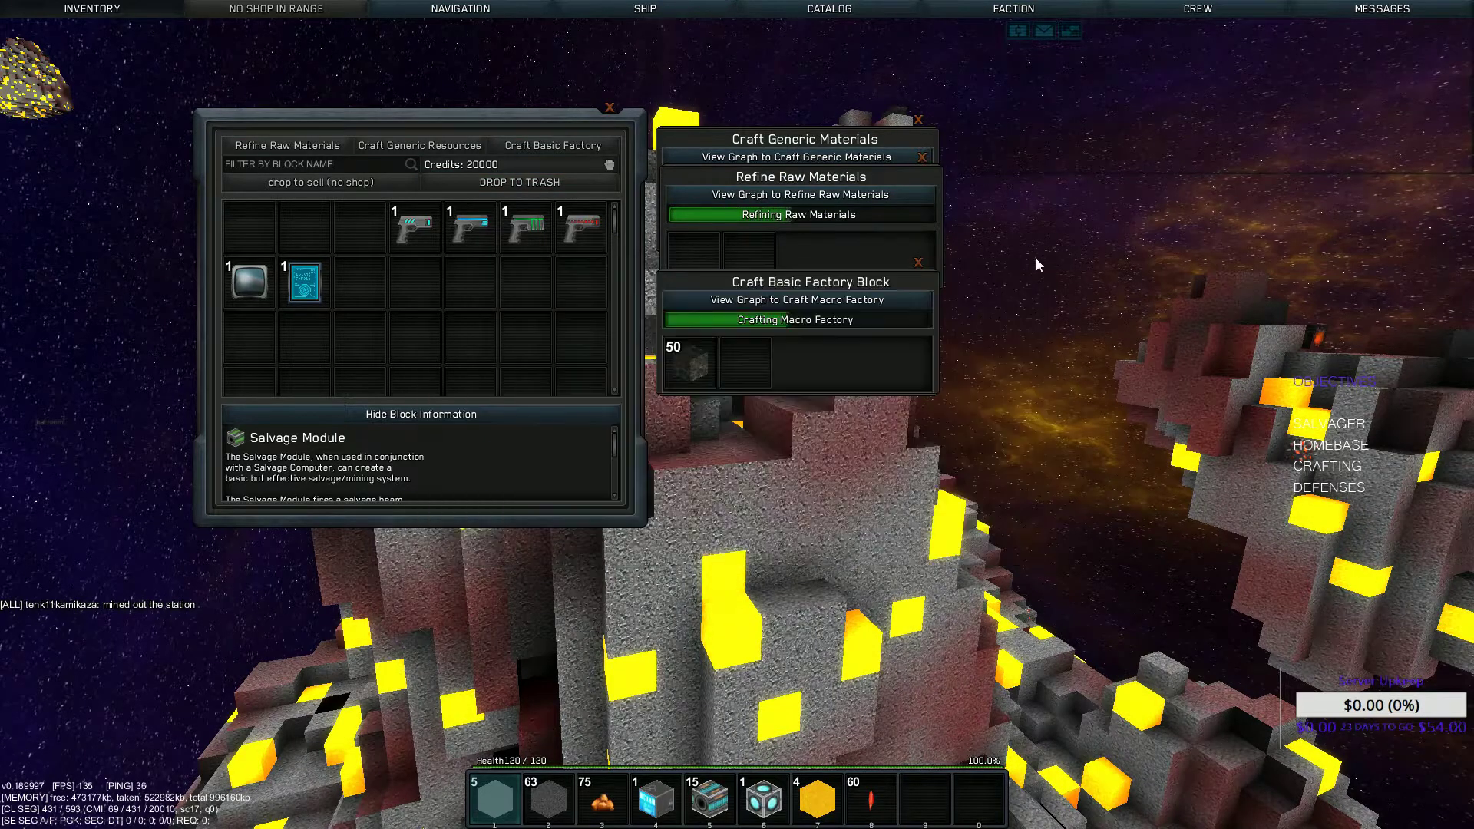
pyautogui.click(918, 262)
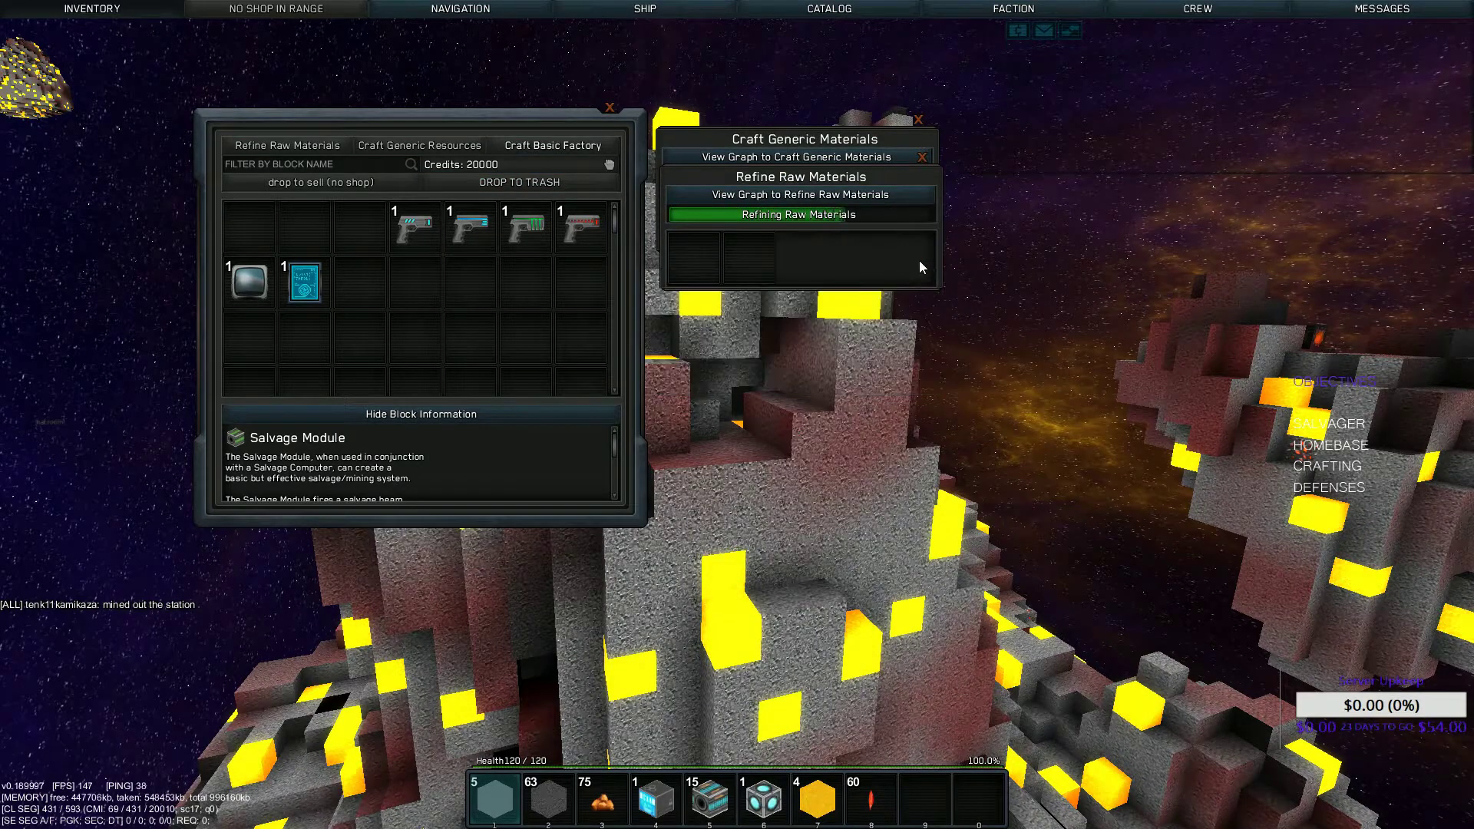
# Craft a Macro Factory, collect it and the leftovers, and bring up navigation targets
pyautogui.click(923, 159)
pyautogui.click(918, 123)
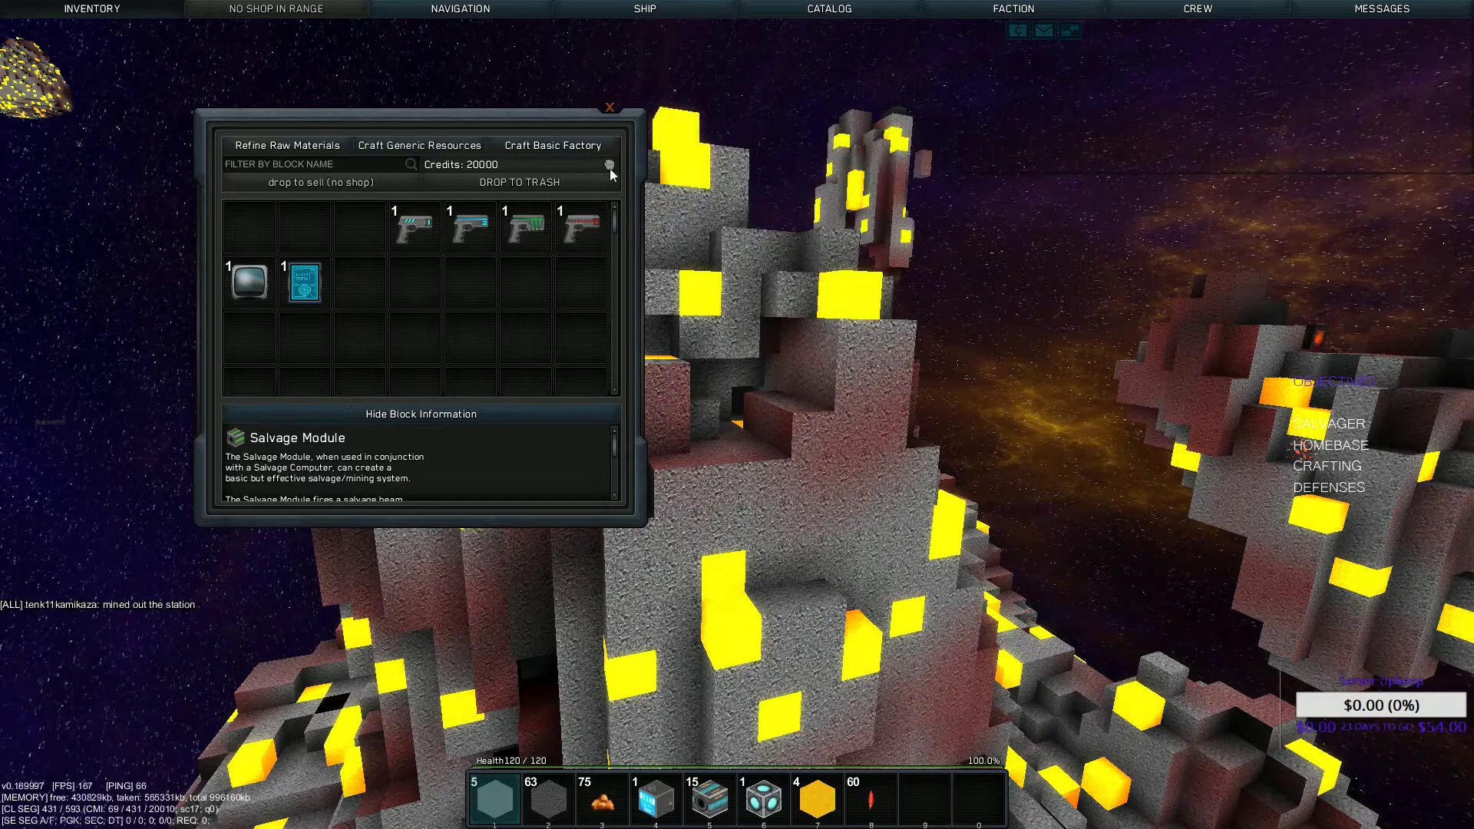
pyautogui.click(553, 145)
pyautogui.keyDown('shift'); pyautogui.click(691, 224); pyautogui.keyUp('shift')
pyautogui.keyDown('shift'); pyautogui.click(760, 225); pyautogui.keyUp('shift')
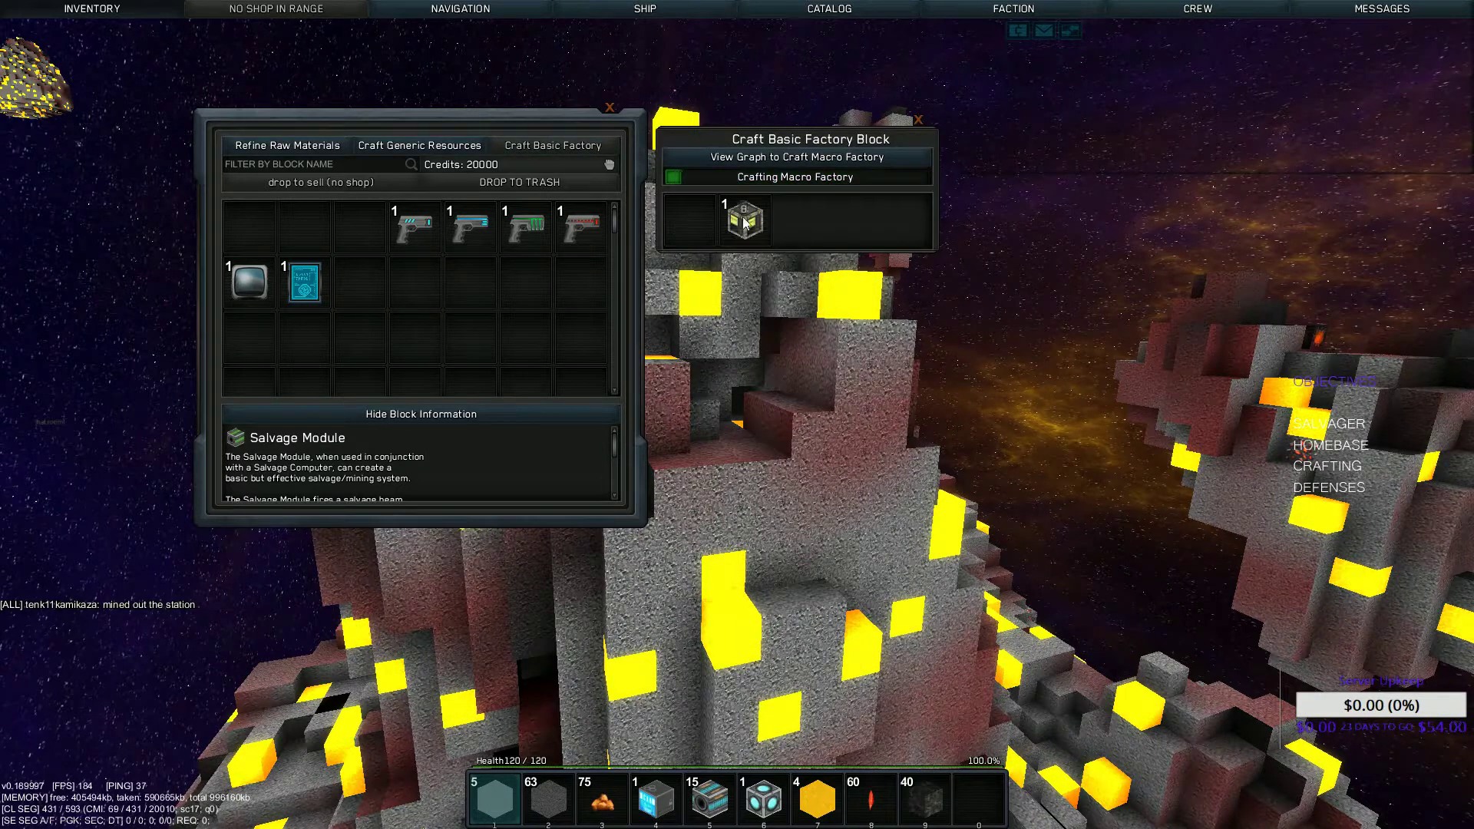
pyautogui.click(918, 121)
pyautogui.press('n')
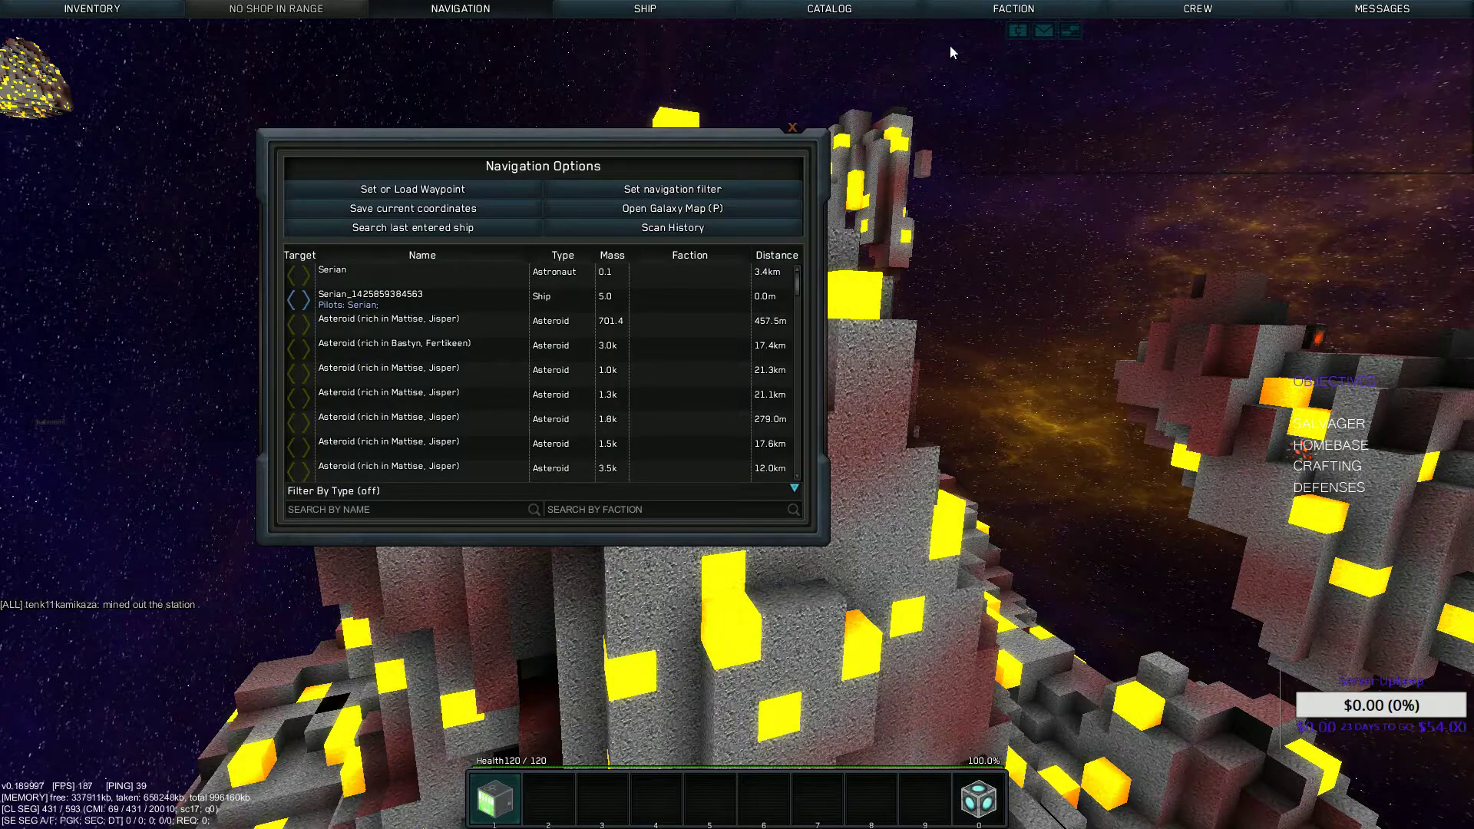
# Rotate the galaxy map to the undiscovered planet at 7830, 8188, 8164, then close it
pyautogui.press('p')
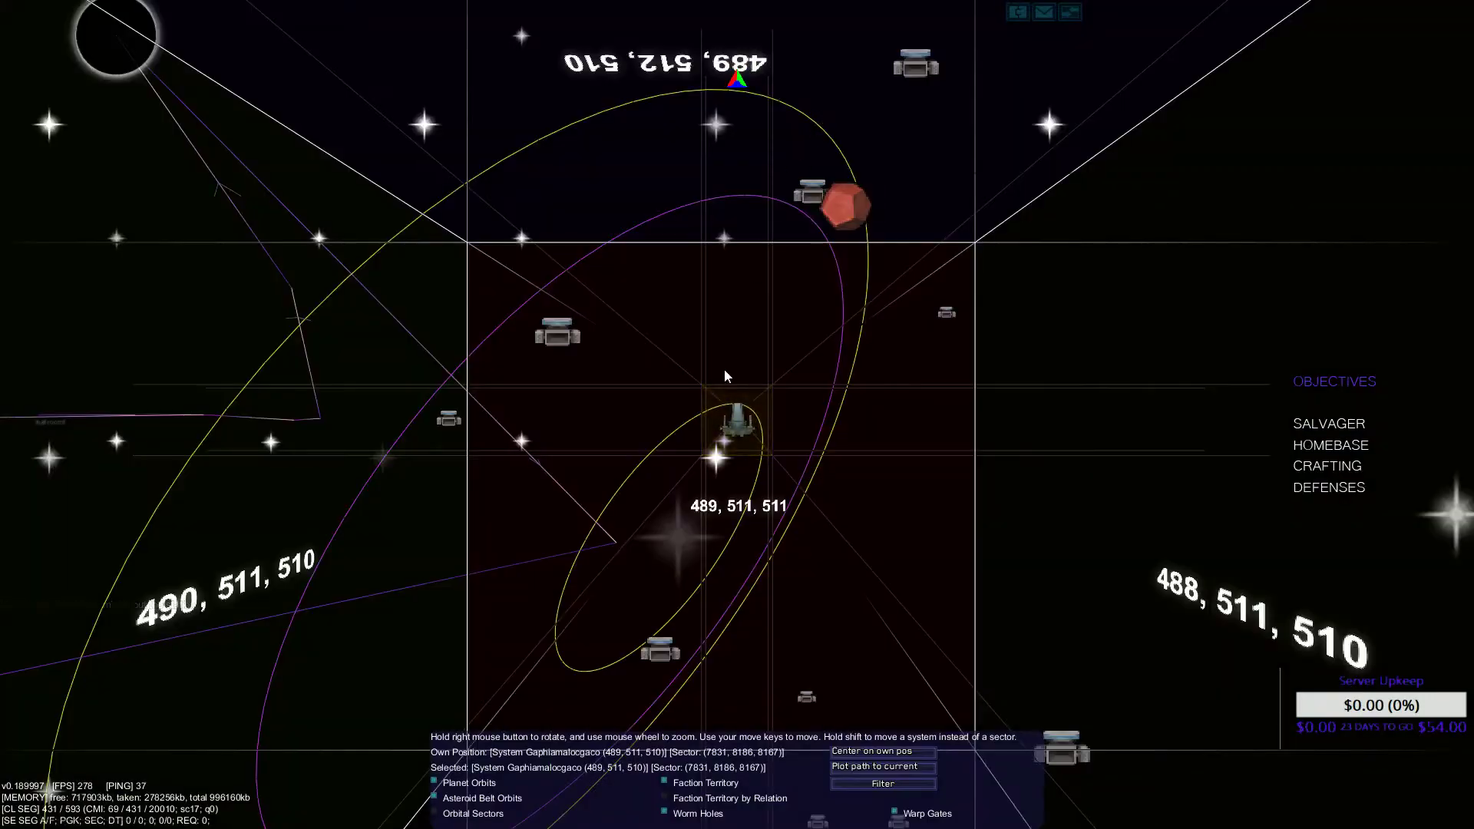
pyautogui.moveTo(726, 377); pyautogui.dragTo(933, 291)
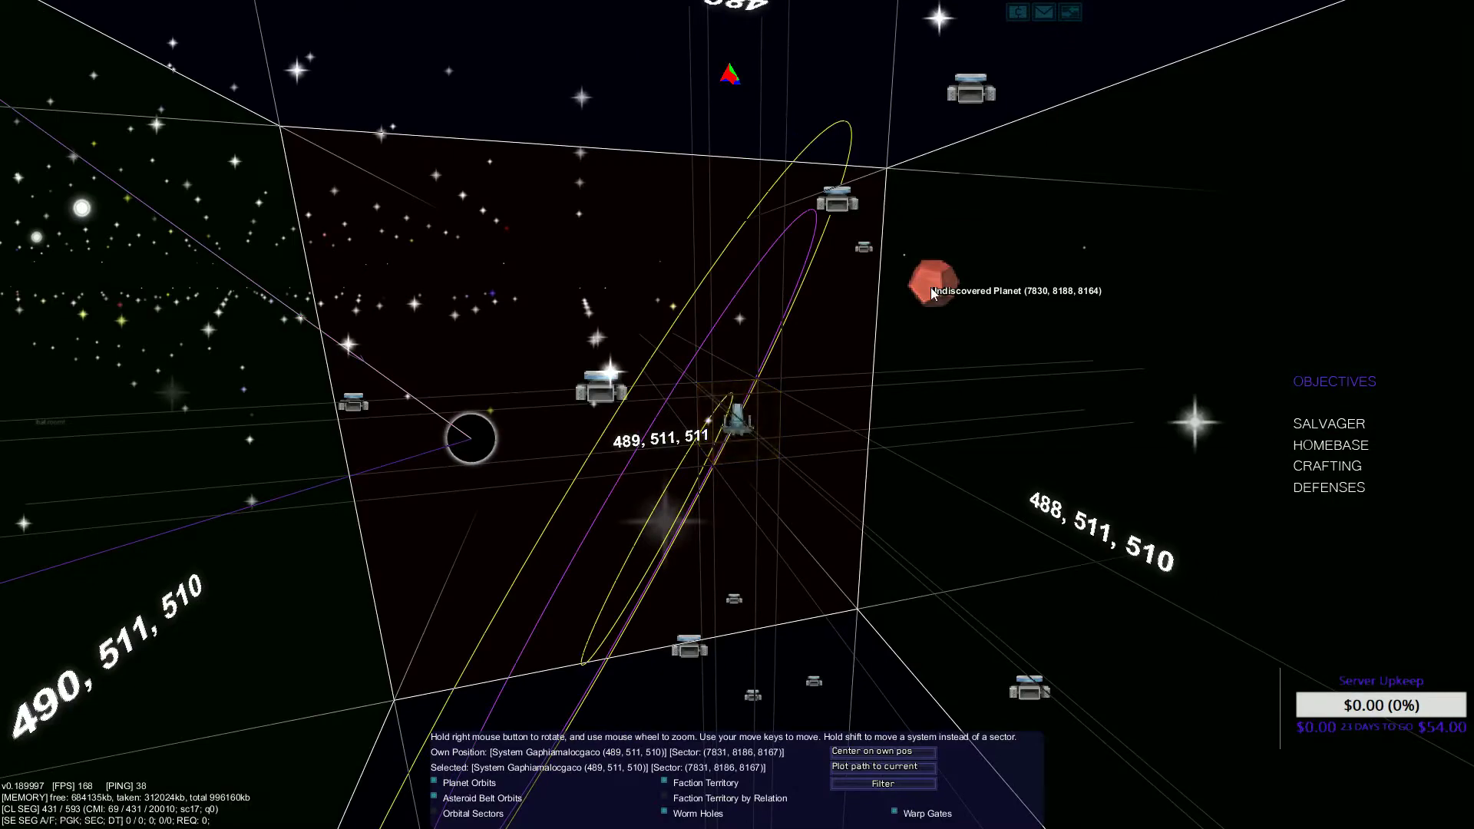
pyautogui.moveTo(594, 391)
pyautogui.mouseDown()
pyautogui.moveTo(622, 381)
pyautogui.moveTo(801, 411)
pyautogui.mouseUp()
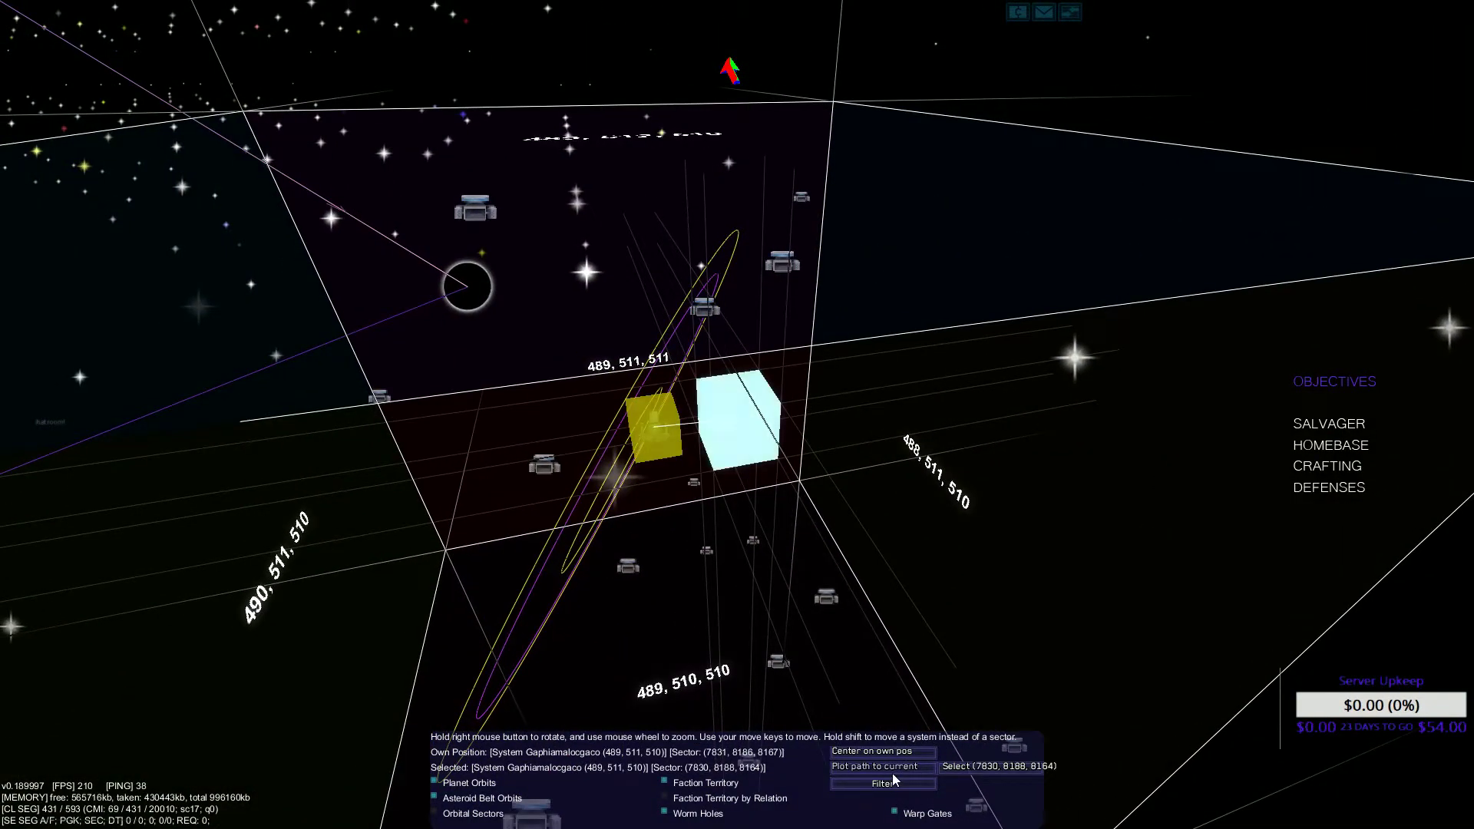
pyautogui.press('p')
# Back the ship away from the asteroid and enter build mode with lava blocks selected
pyautogui.press('s')
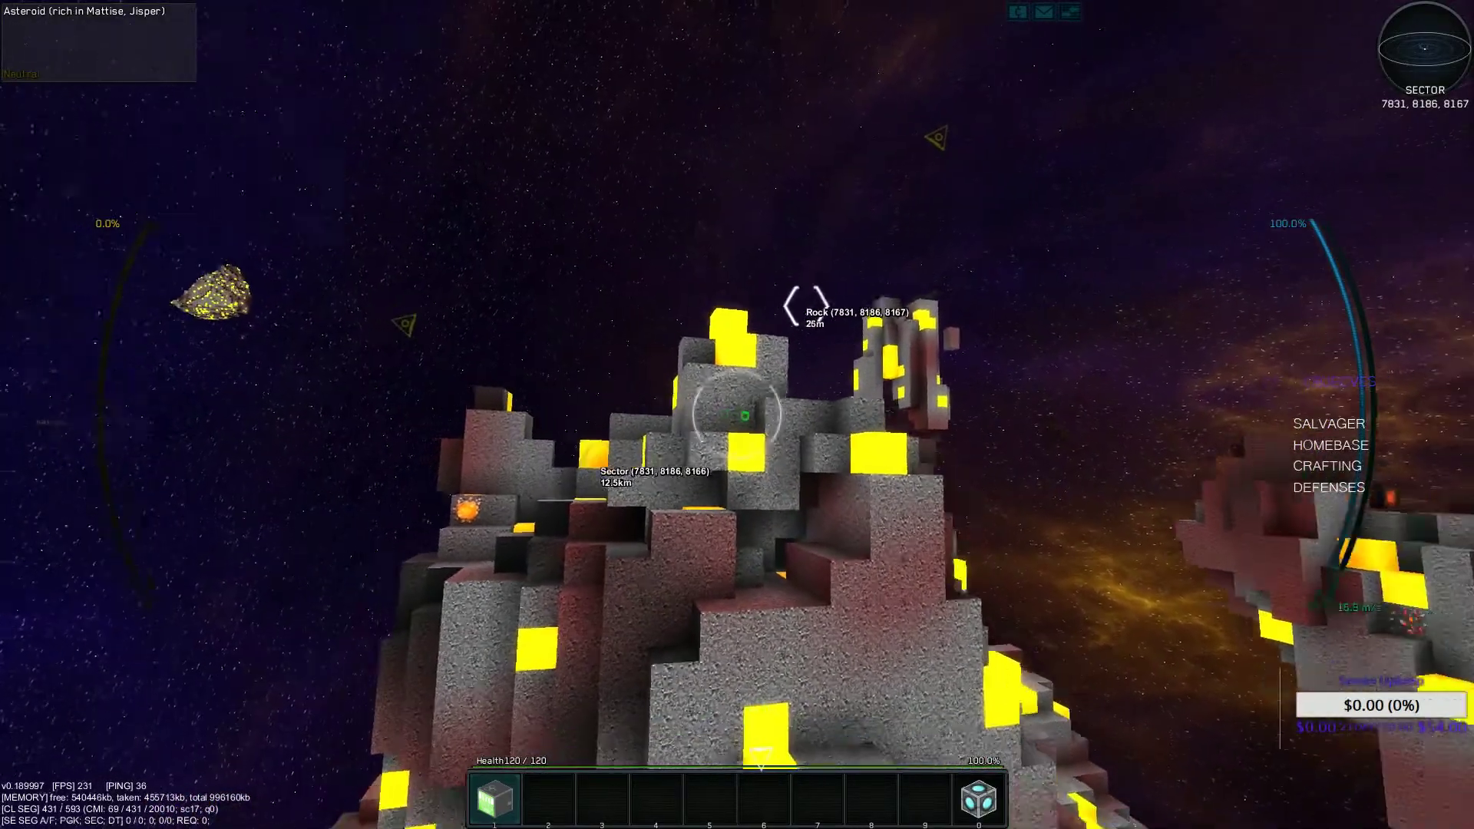
pyautogui.press('s')
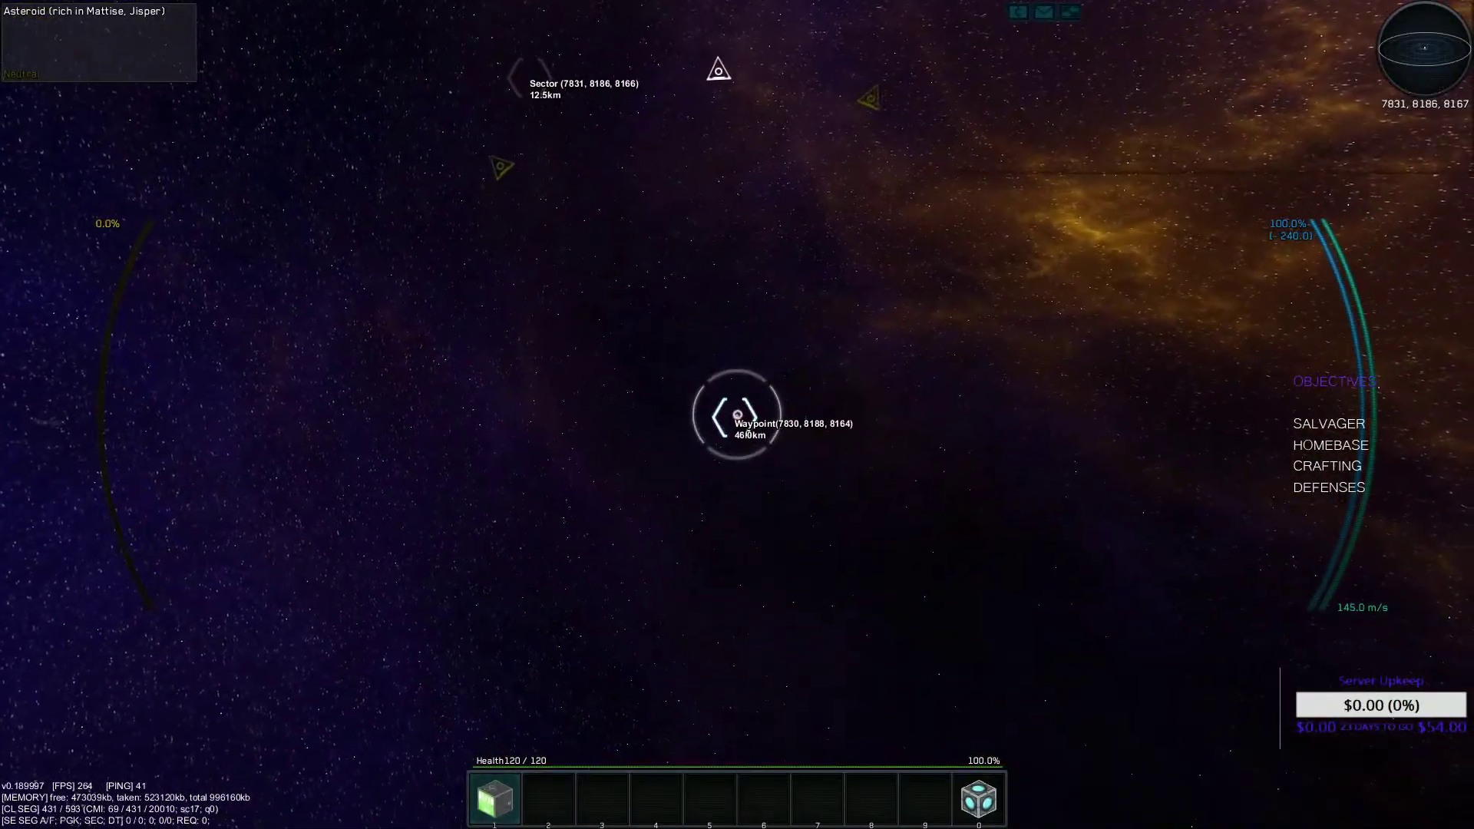
pyautogui.press('space')
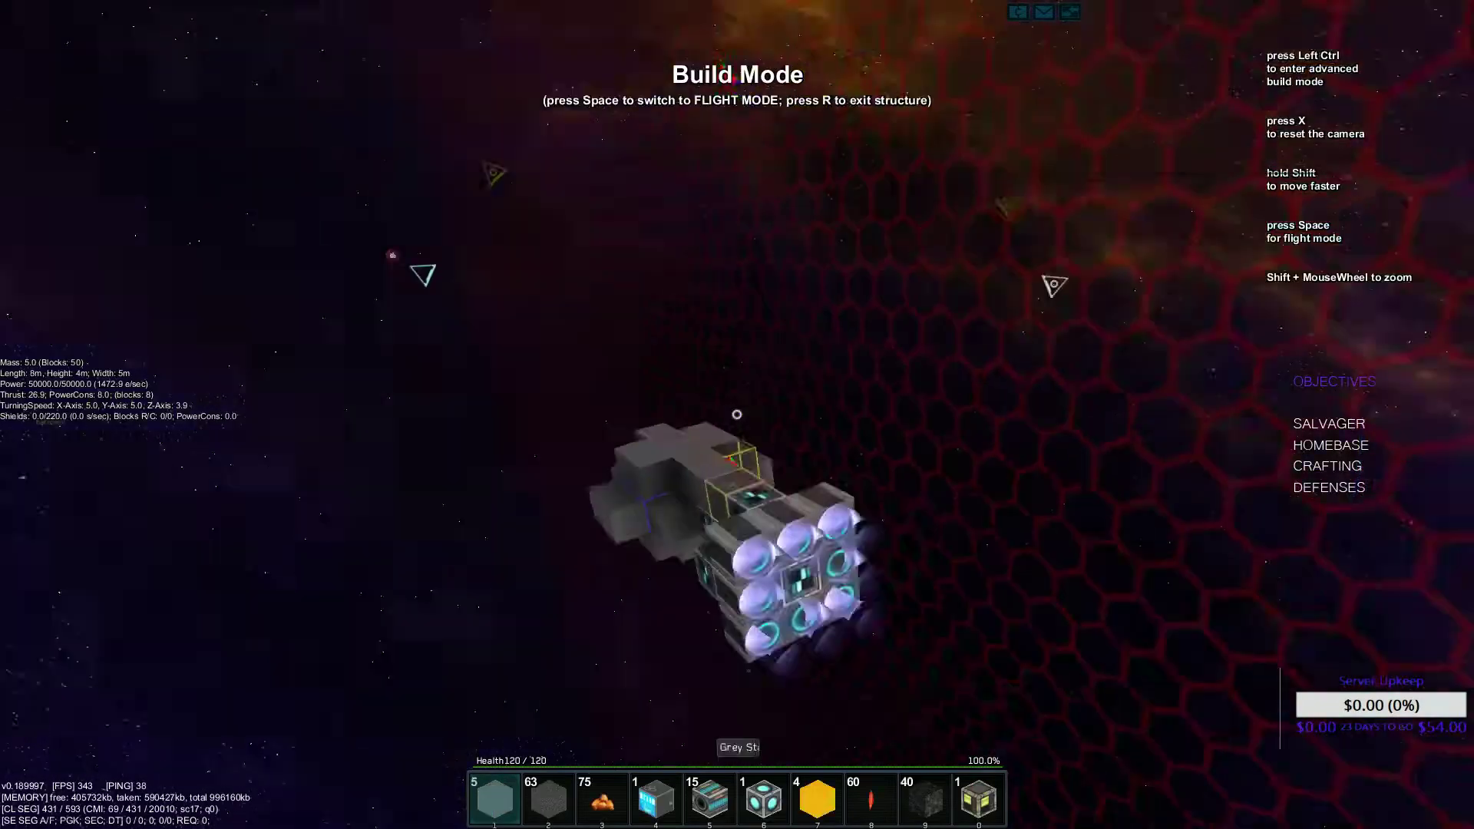
pyautogui.scroll(-5, 737, 414)
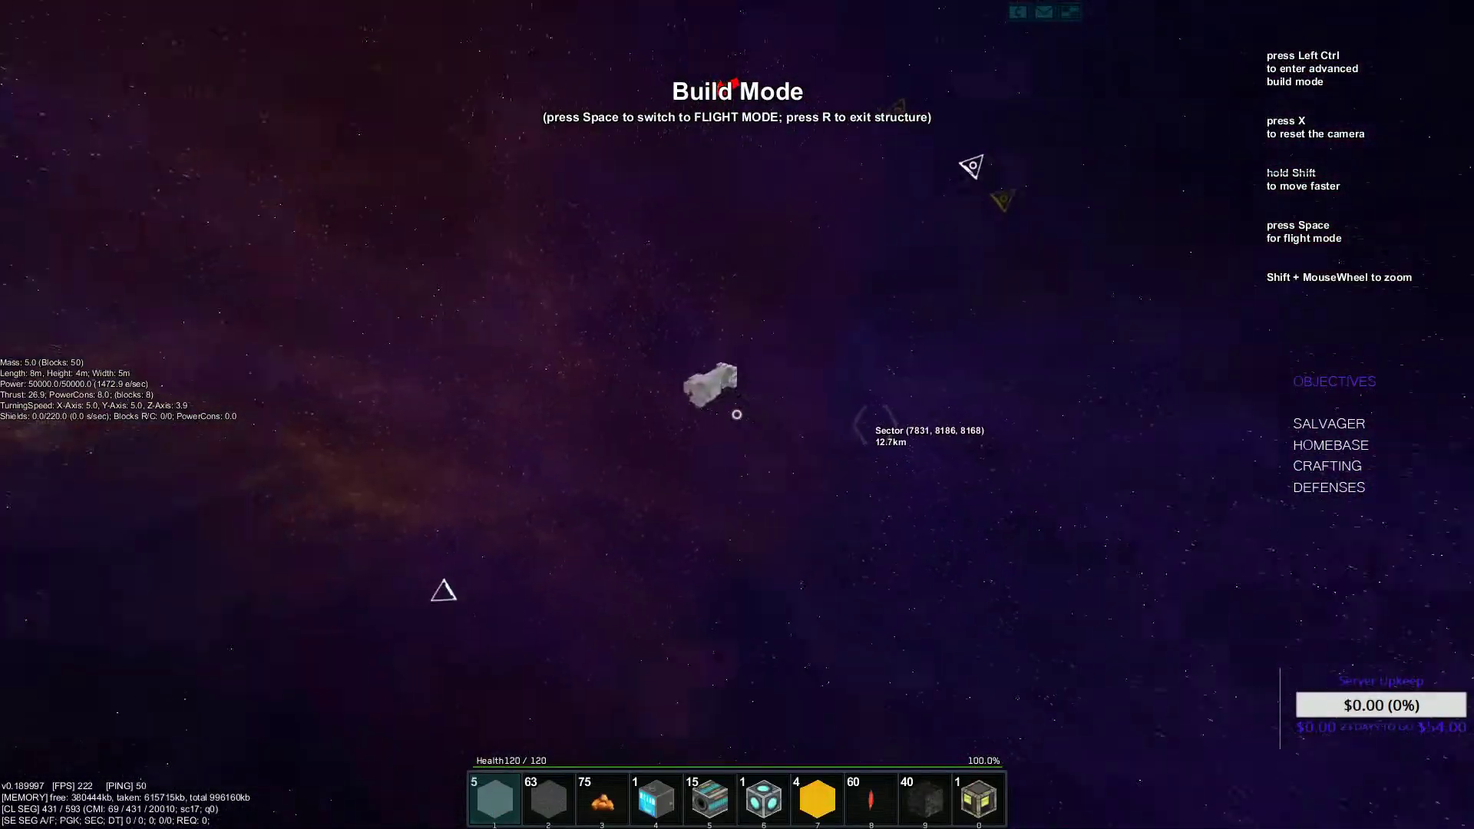
pyautogui.scroll(3, 737, 415)
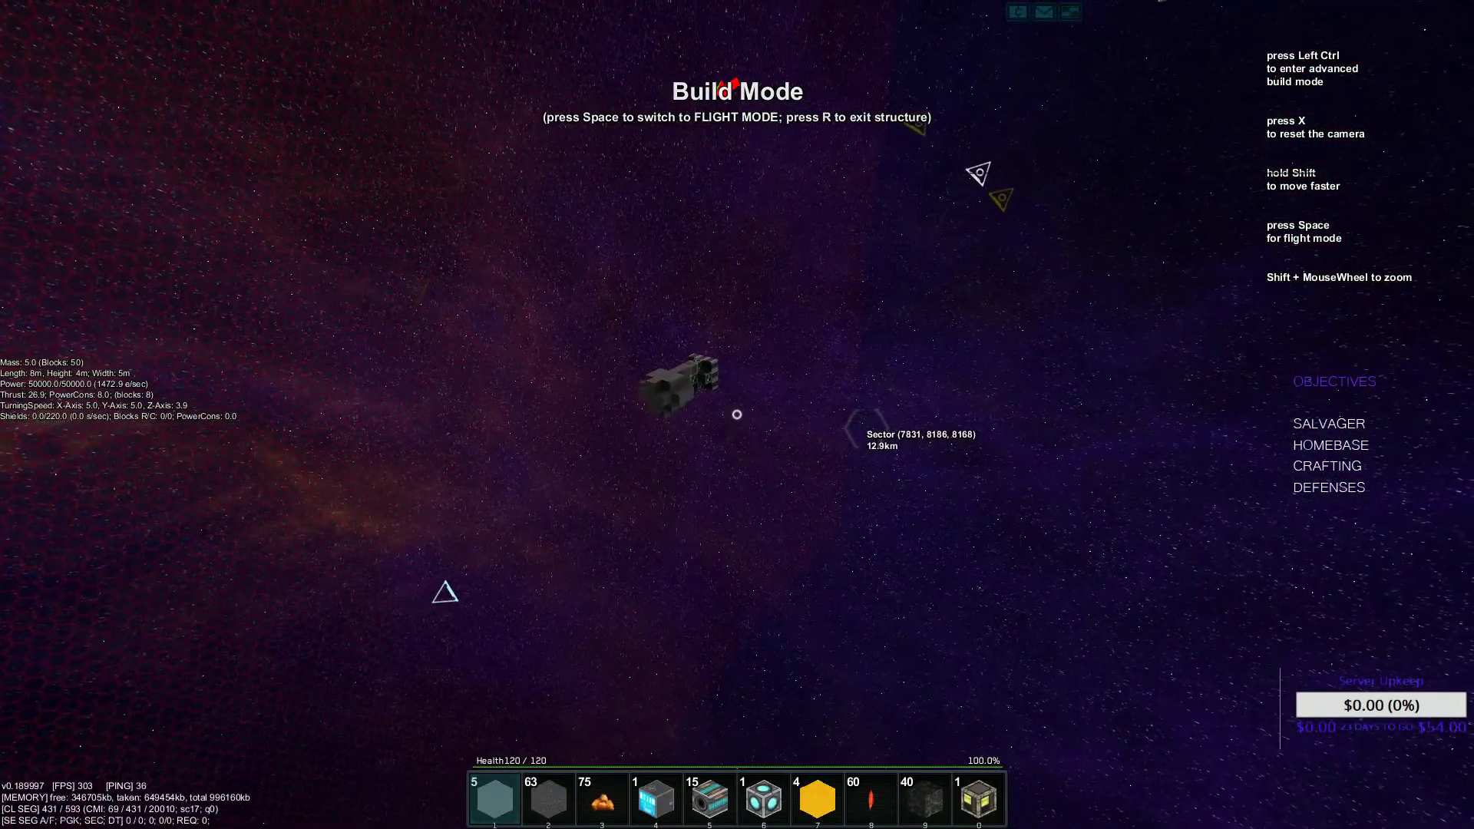
pyautogui.press('7')
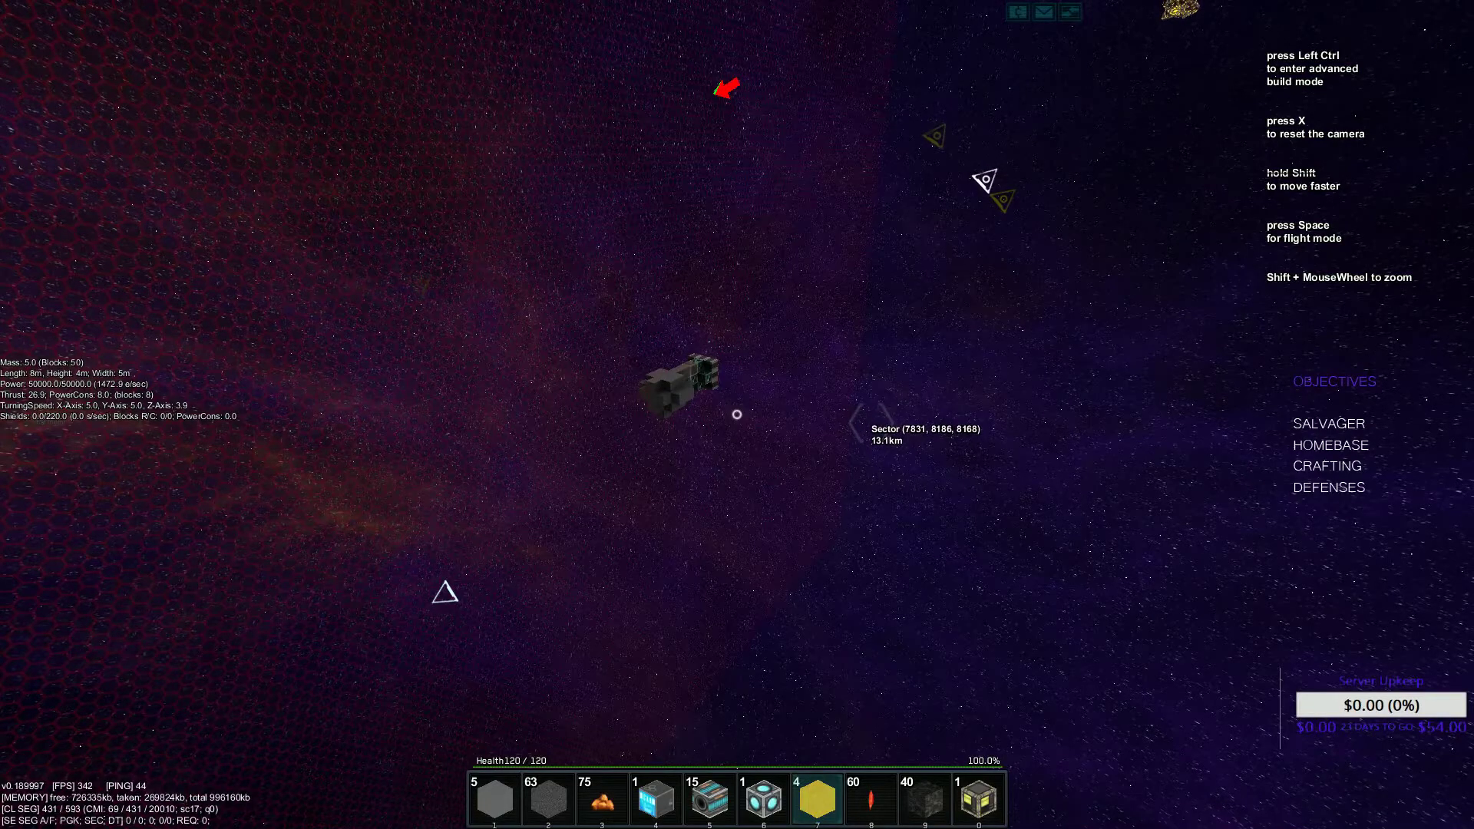
pyautogui.moveTo(737, 415); pyautogui.dragTo(806, 415)
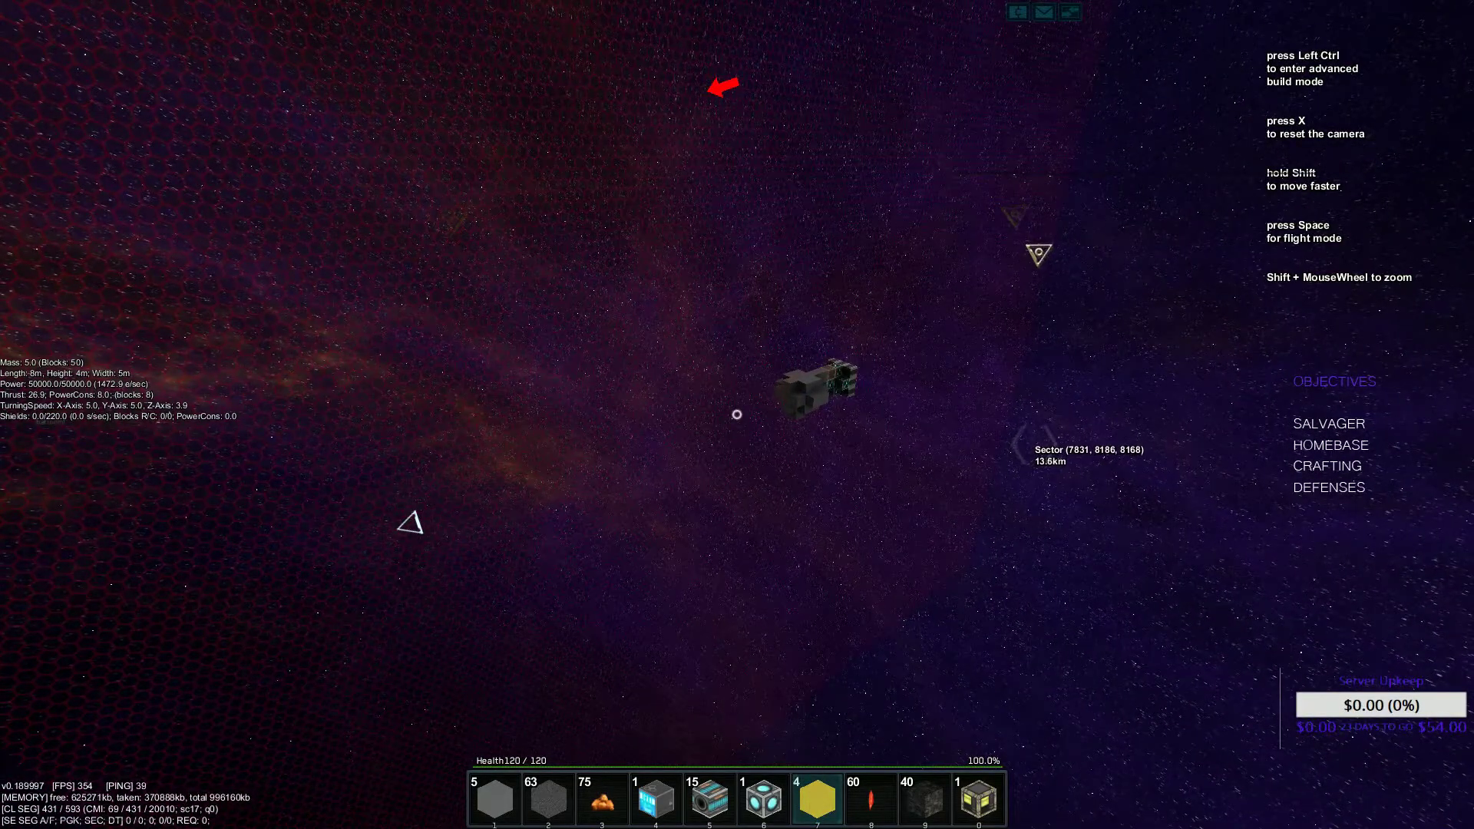
# Check the Macro Factory recipe graph, then reopen the galaxy map on the planet
pyautogui.press('i')
pyautogui.click(509, 148)
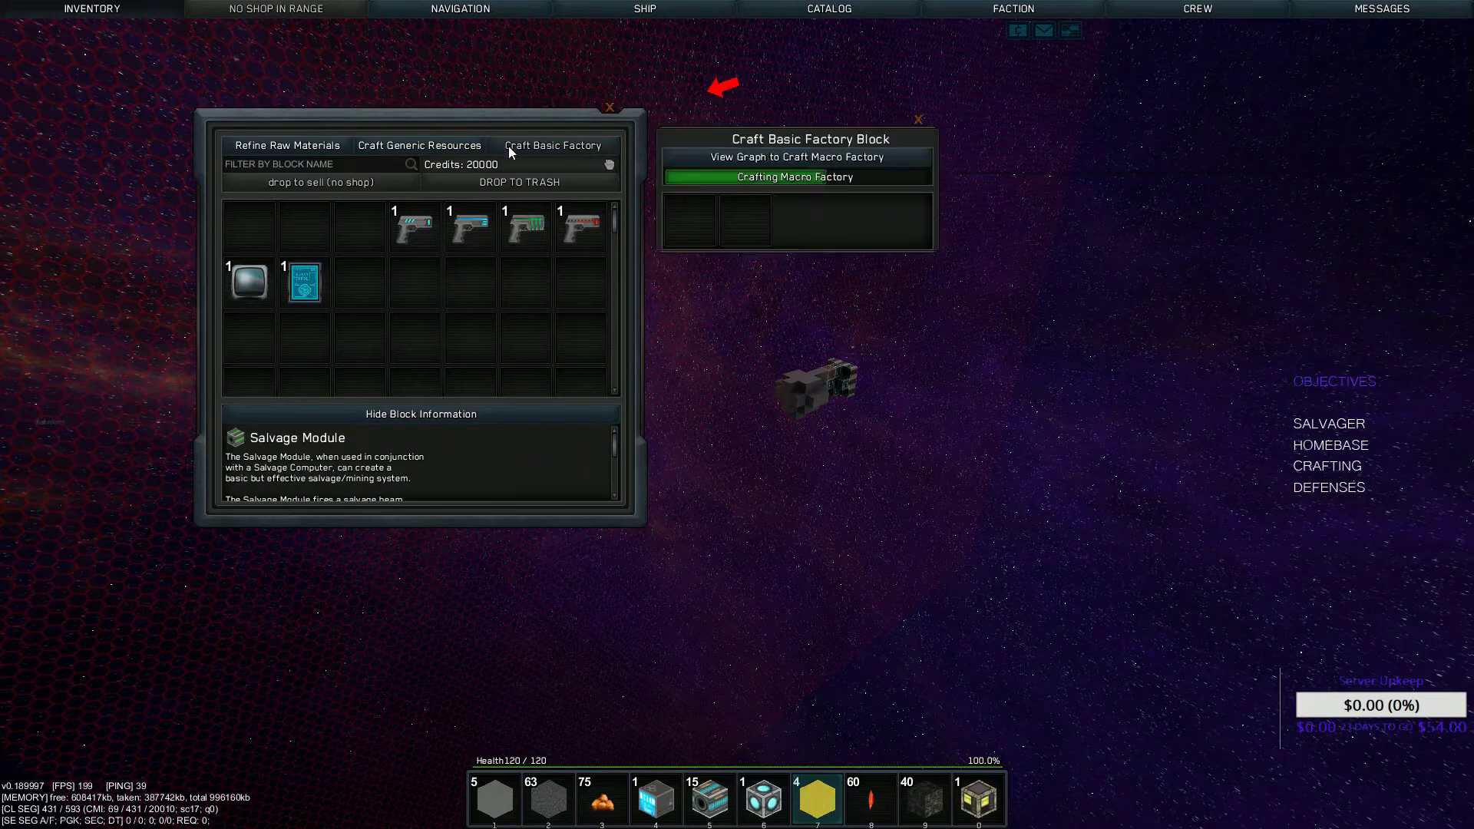
pyautogui.click(866, 160)
pyautogui.click(467, 552)
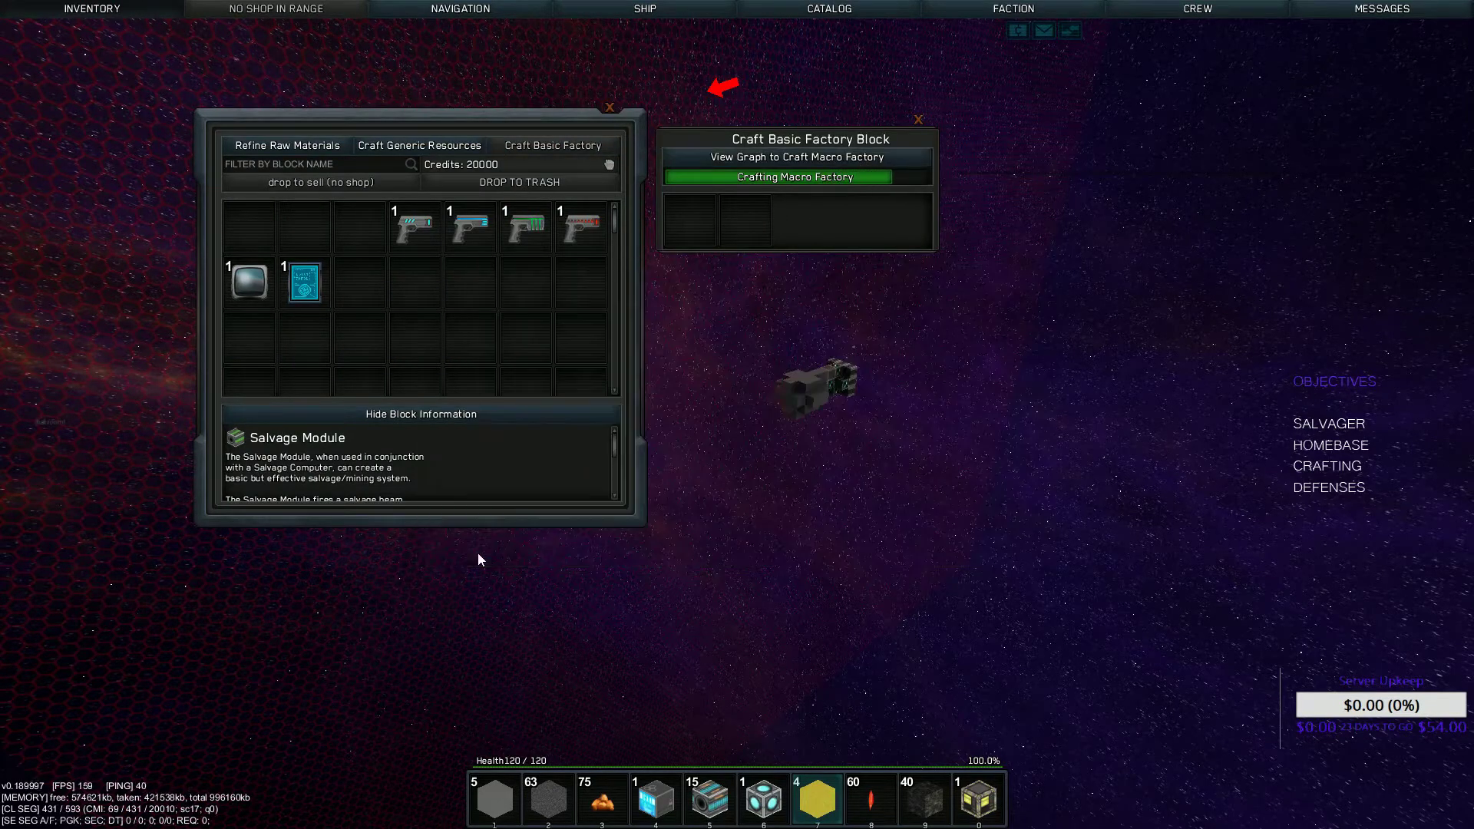
pyautogui.press('Escape')
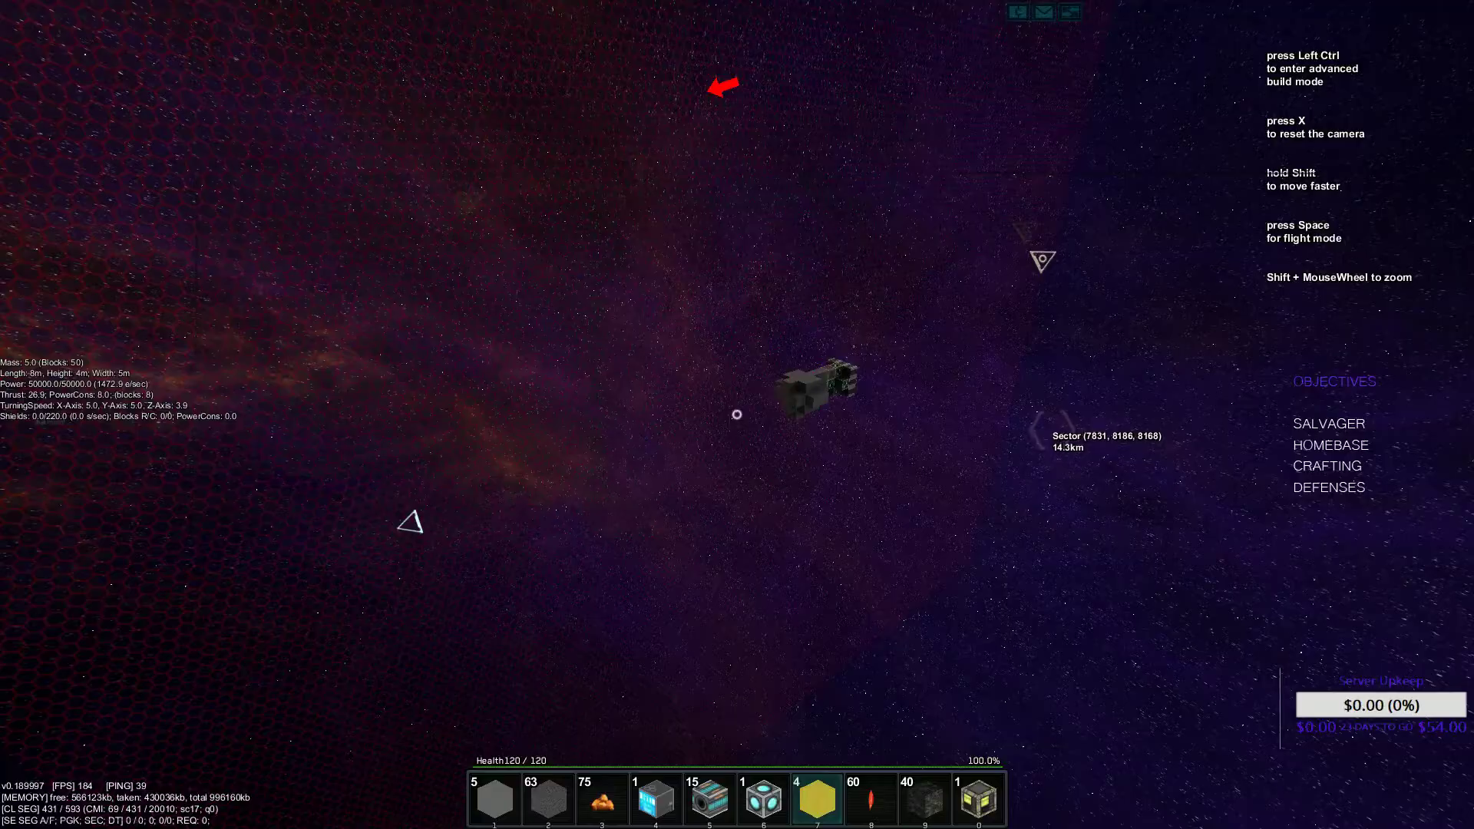
pyautogui.press('p')
pyautogui.moveTo(737, 414); pyautogui.dragTo(806, 415)
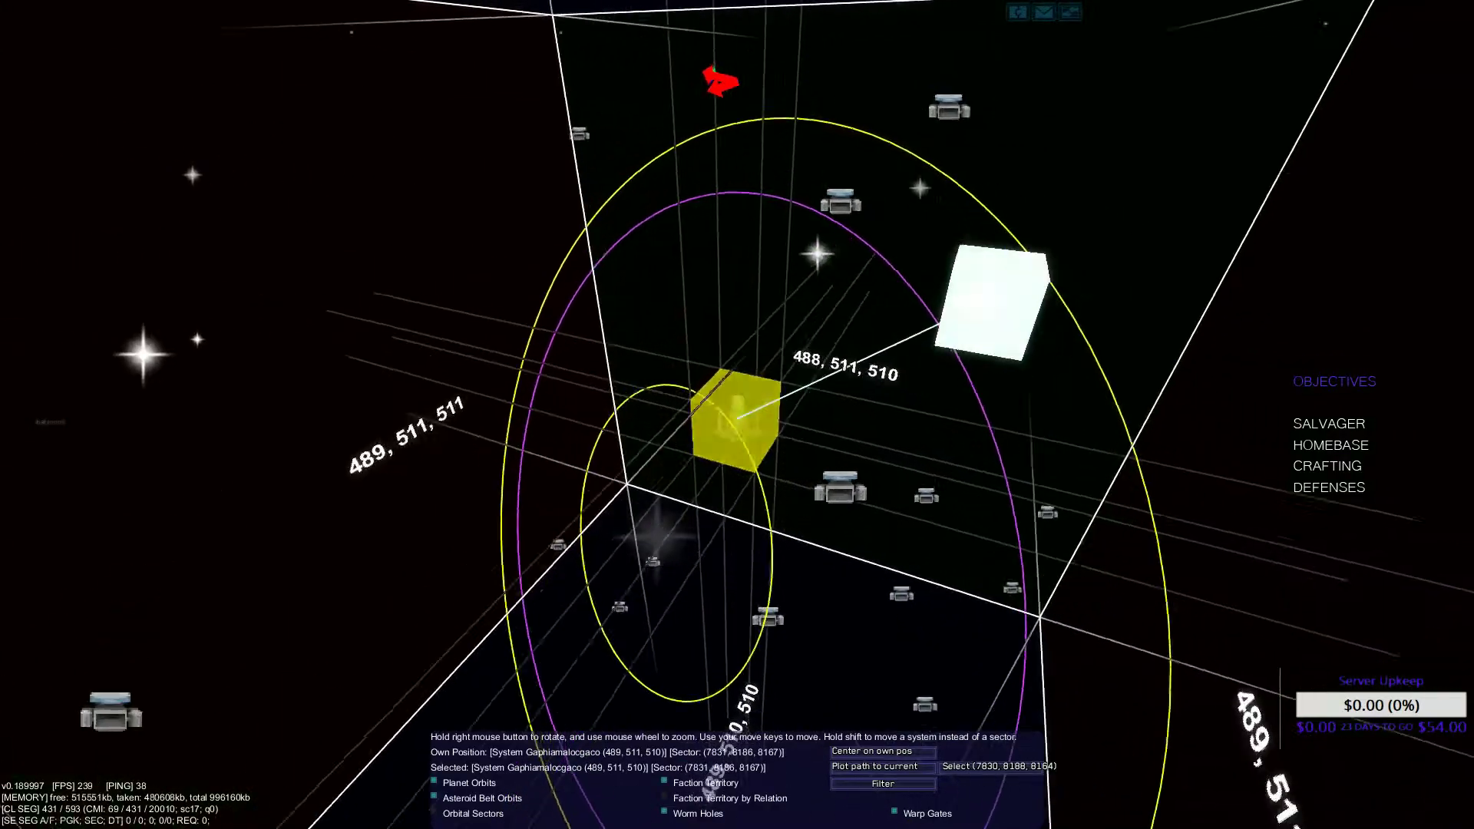
# Set the undiscovered planet at 7830, 8188, 8164 as the waypoint
pyautogui.click(993, 318)
pyautogui.press('p')
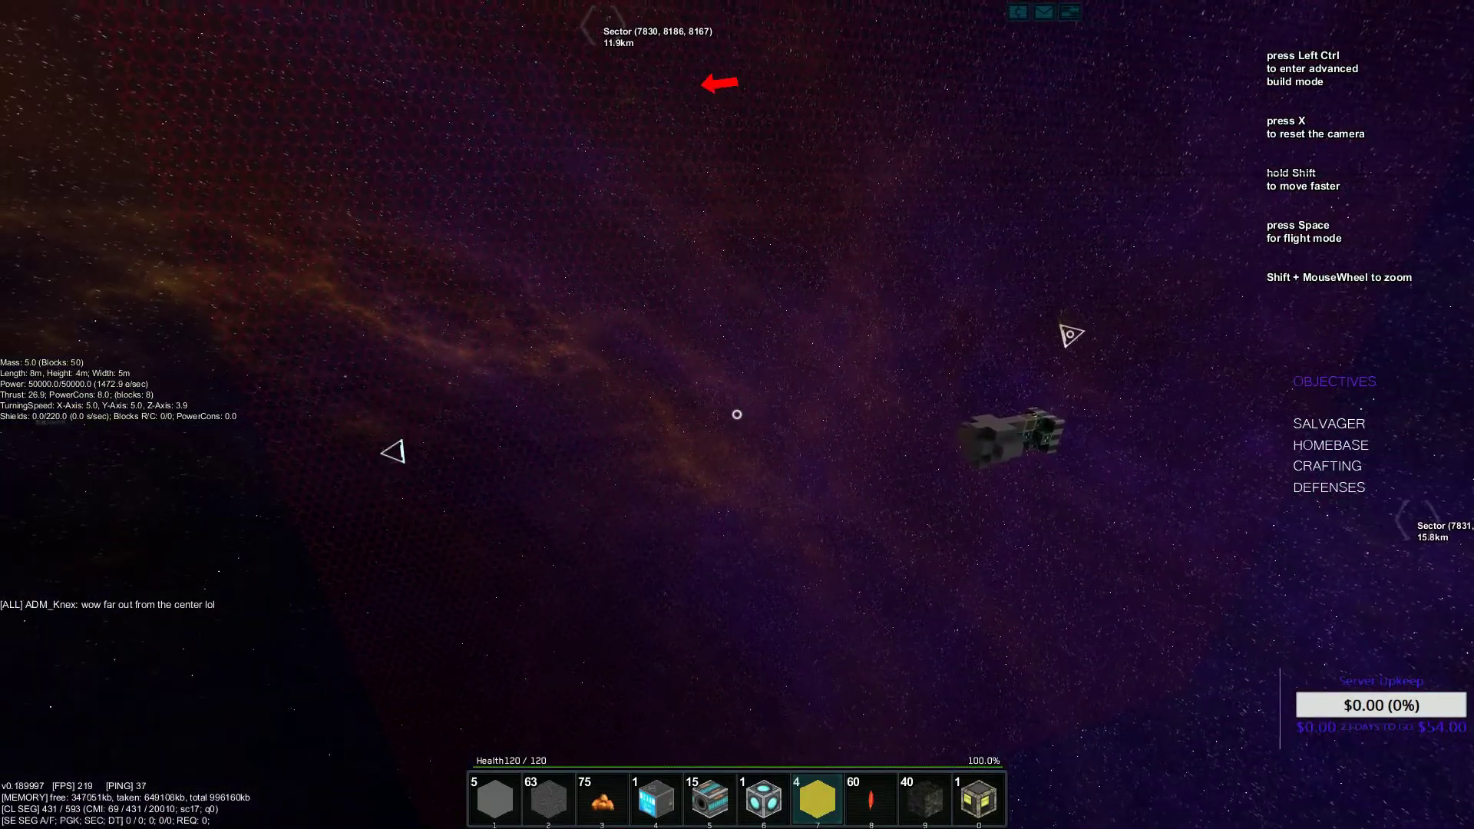
pyautogui.press('m')
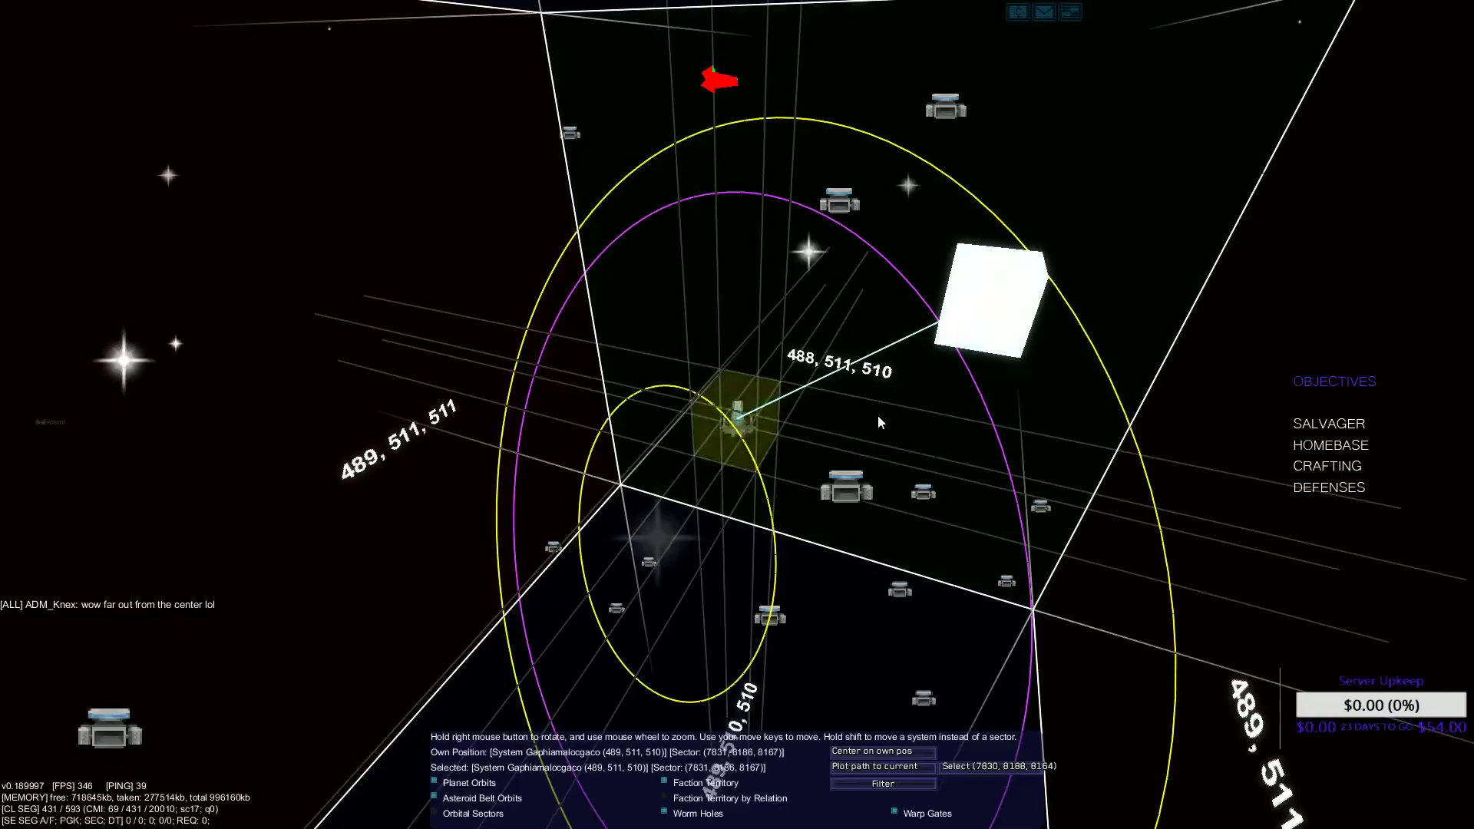
pyautogui.press('m')
# Send a chat message about speedrunning, then dismiss the empty chat input
pyautogui.press('Return')
pyautogui.write('lol')
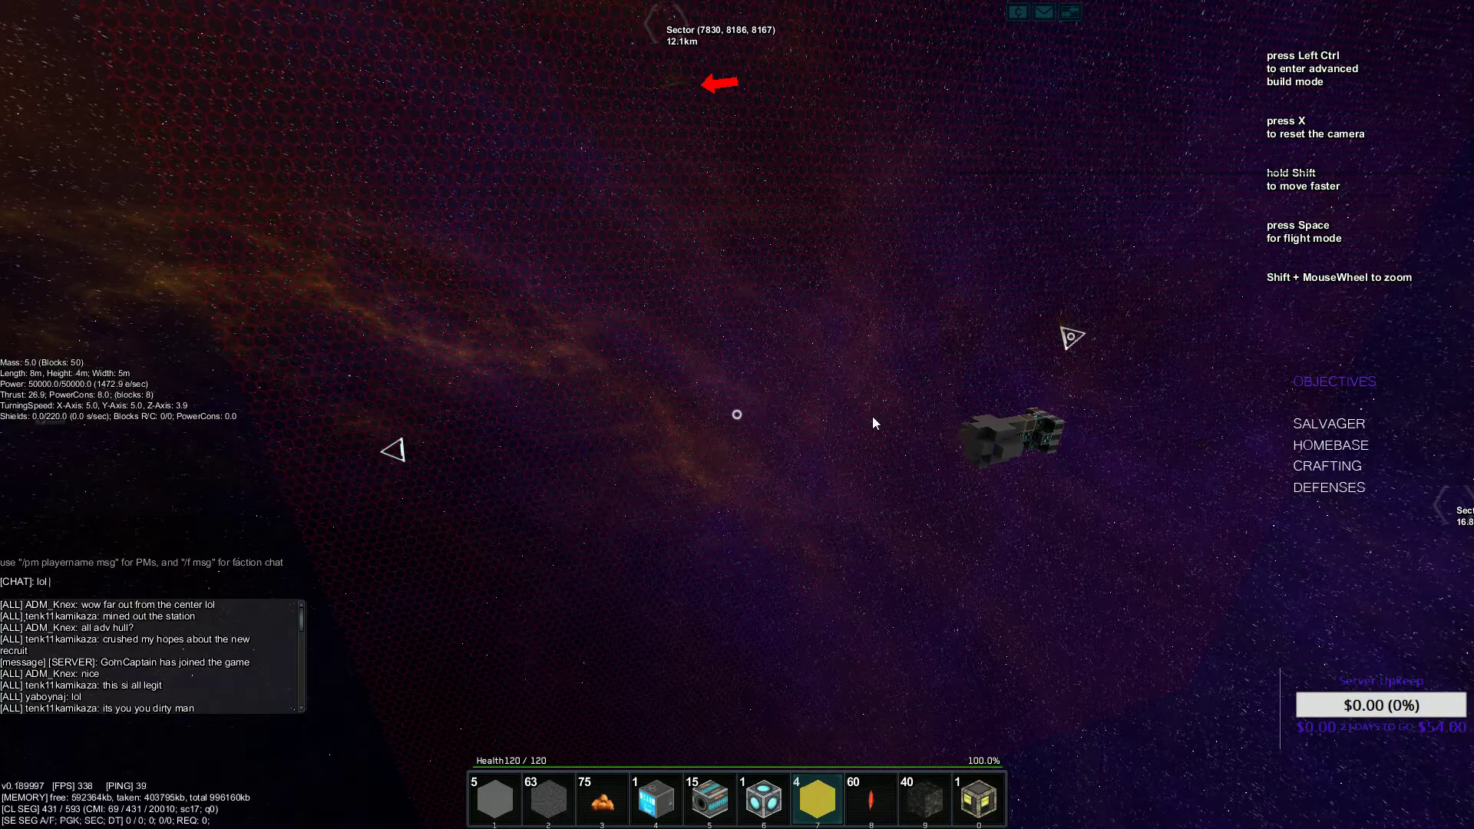
pyautogui.scroll(1, 872, 415)
pyautogui.write("i'm speedrunning SM so yeah")
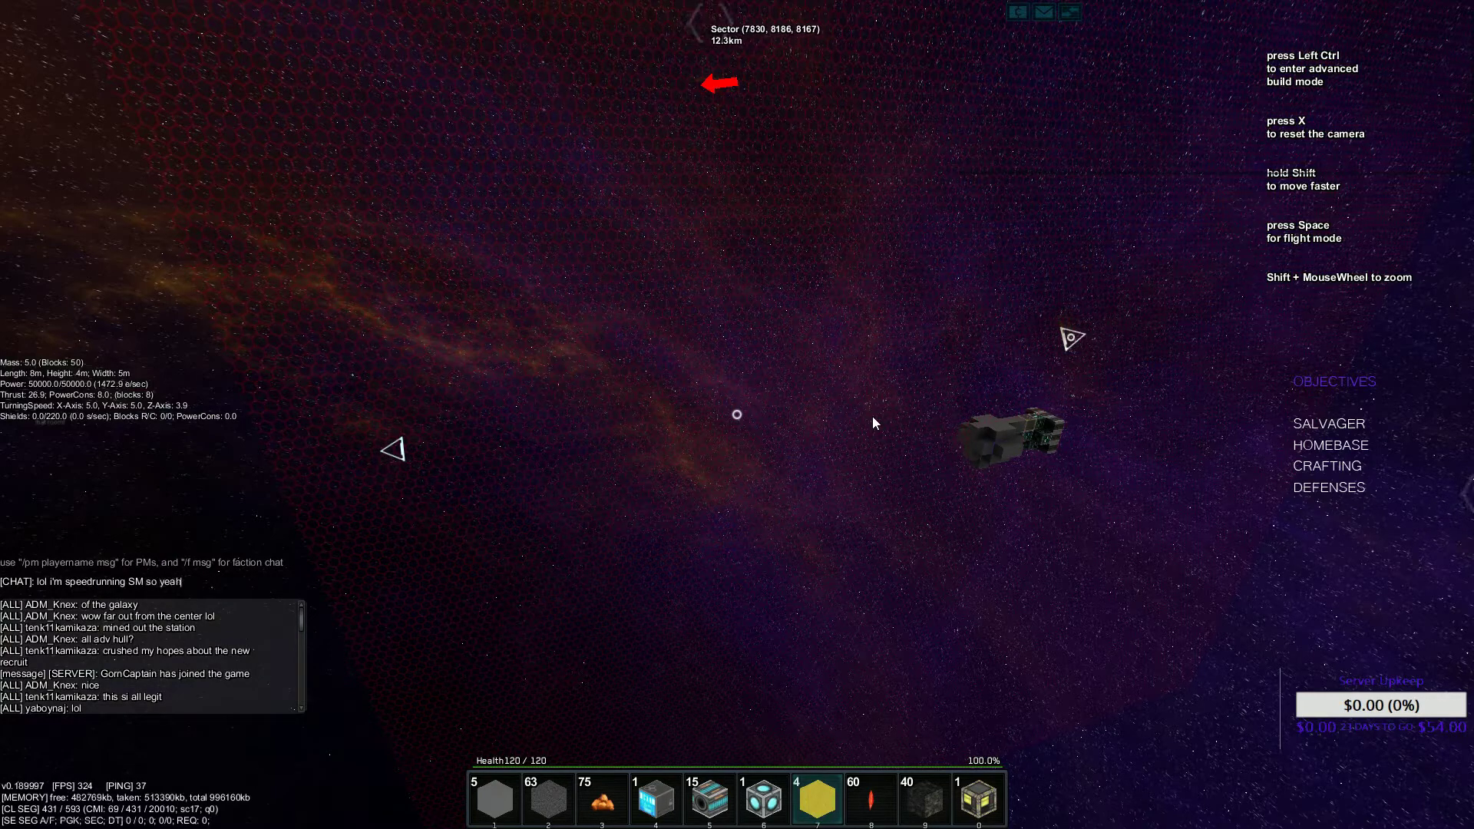
pyautogui.press('Return')
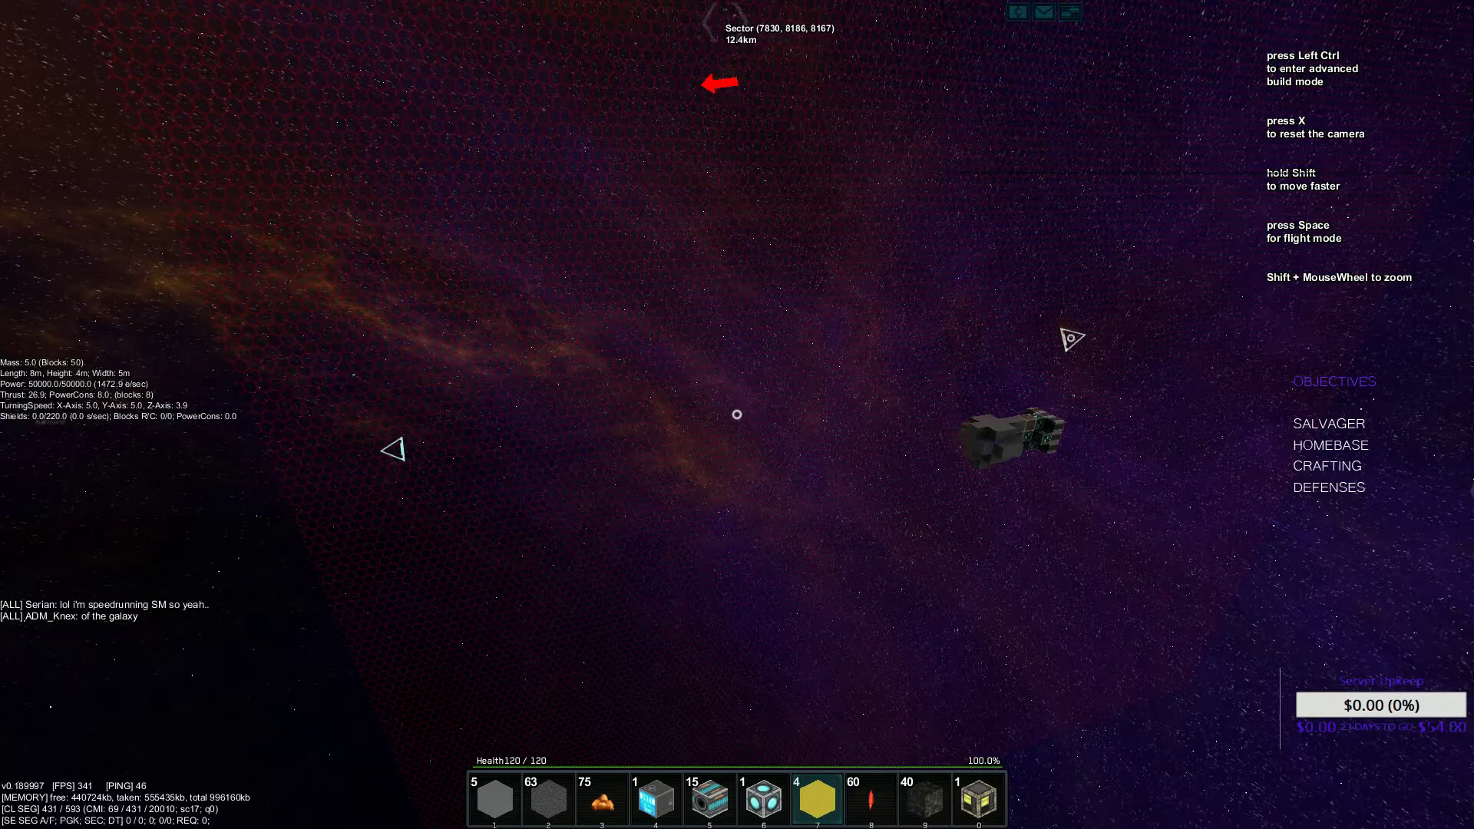
pyautogui.press('Return')
pyautogui.press('Escape')
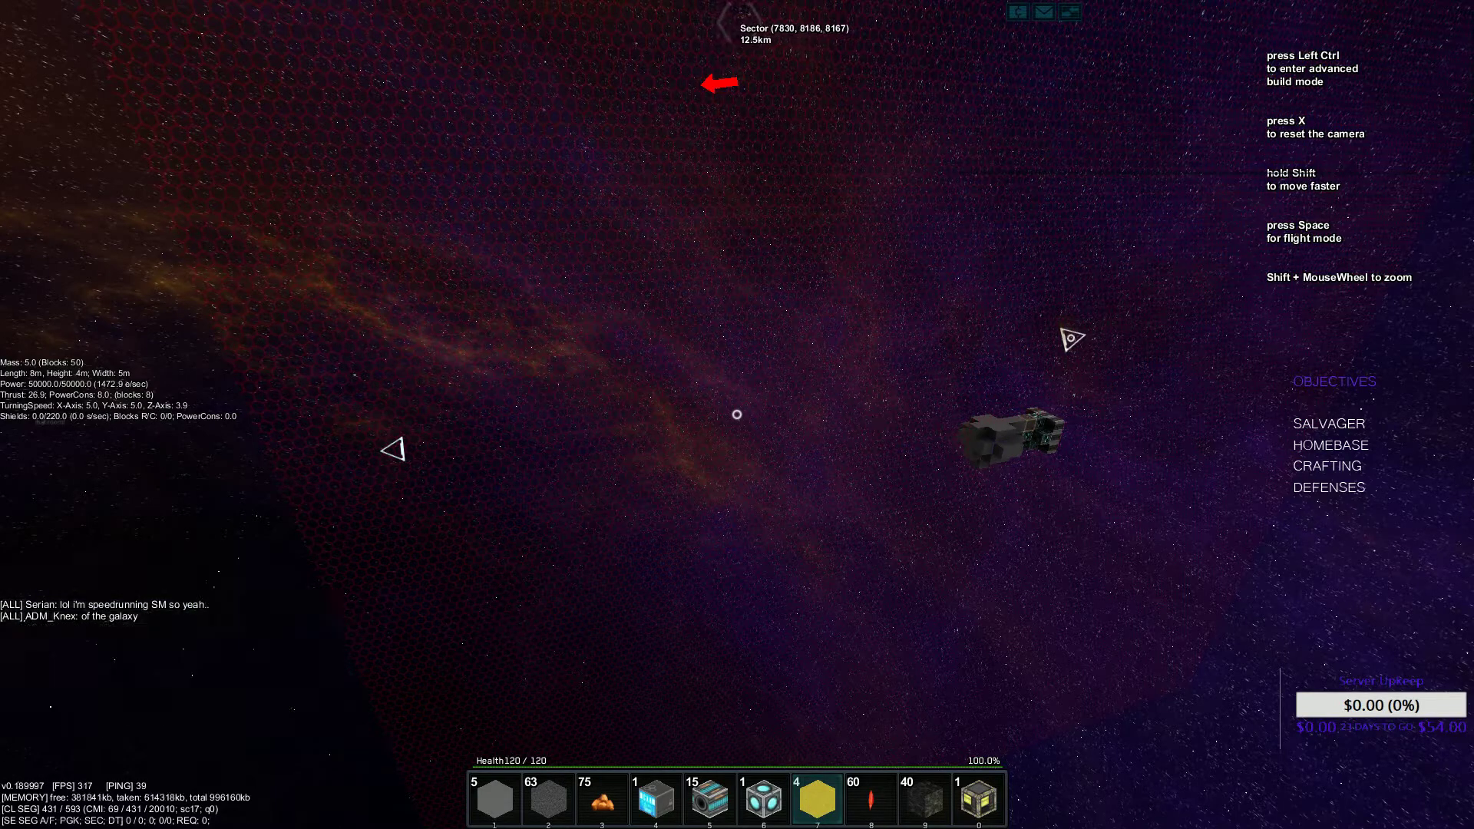
# Orbit and tilt the camera toward the planet waypoint, then open the inventory
pyautogui.moveTo(738, 415)
pyautogui.mouseDown()
pyautogui.moveTo(806, 415)
pyautogui.moveTo(646, 415)
pyautogui.mouseUp()
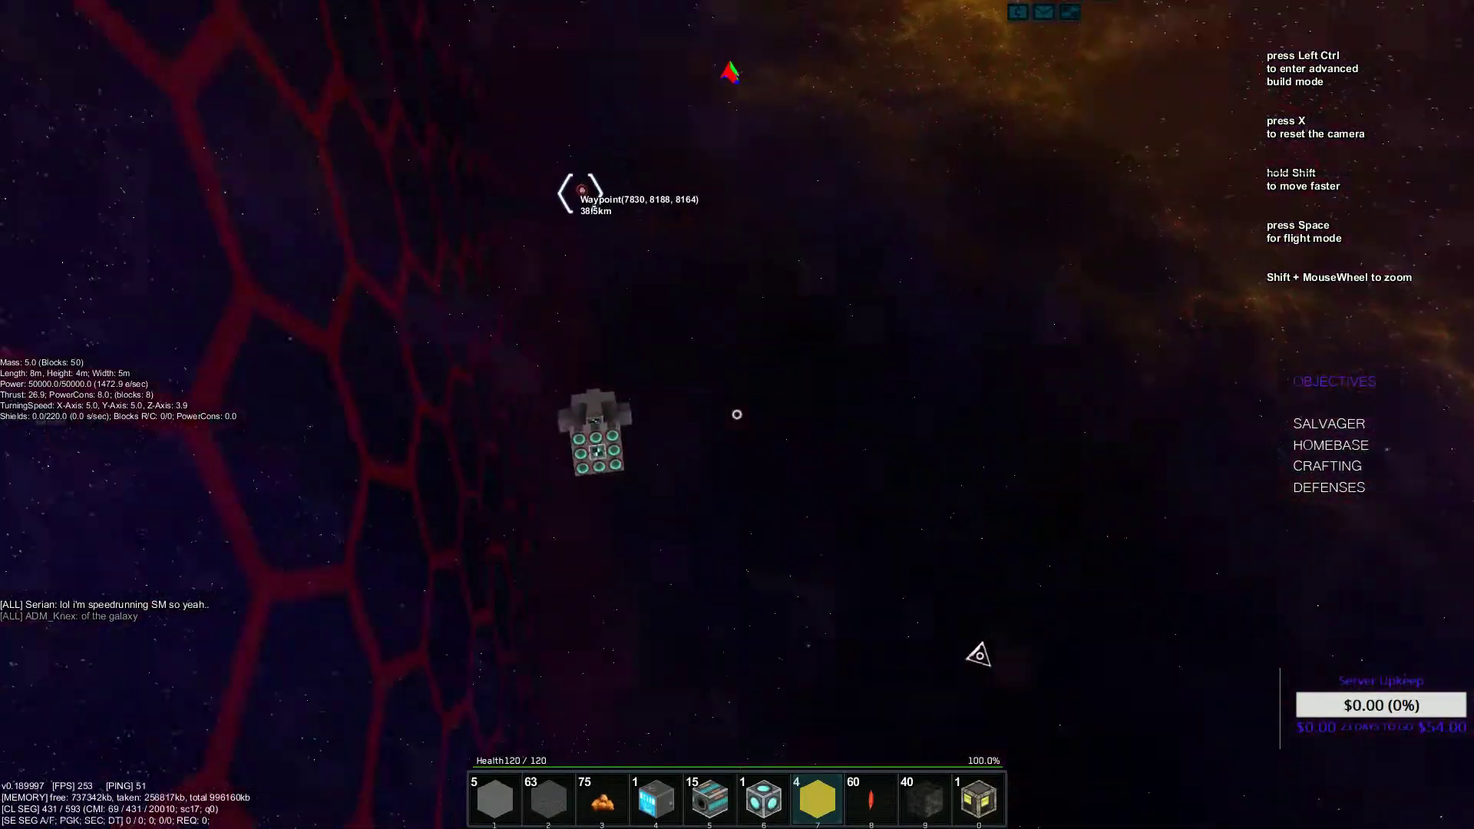
pyautogui.moveTo(738, 415); pyautogui.dragTo(737, 346)
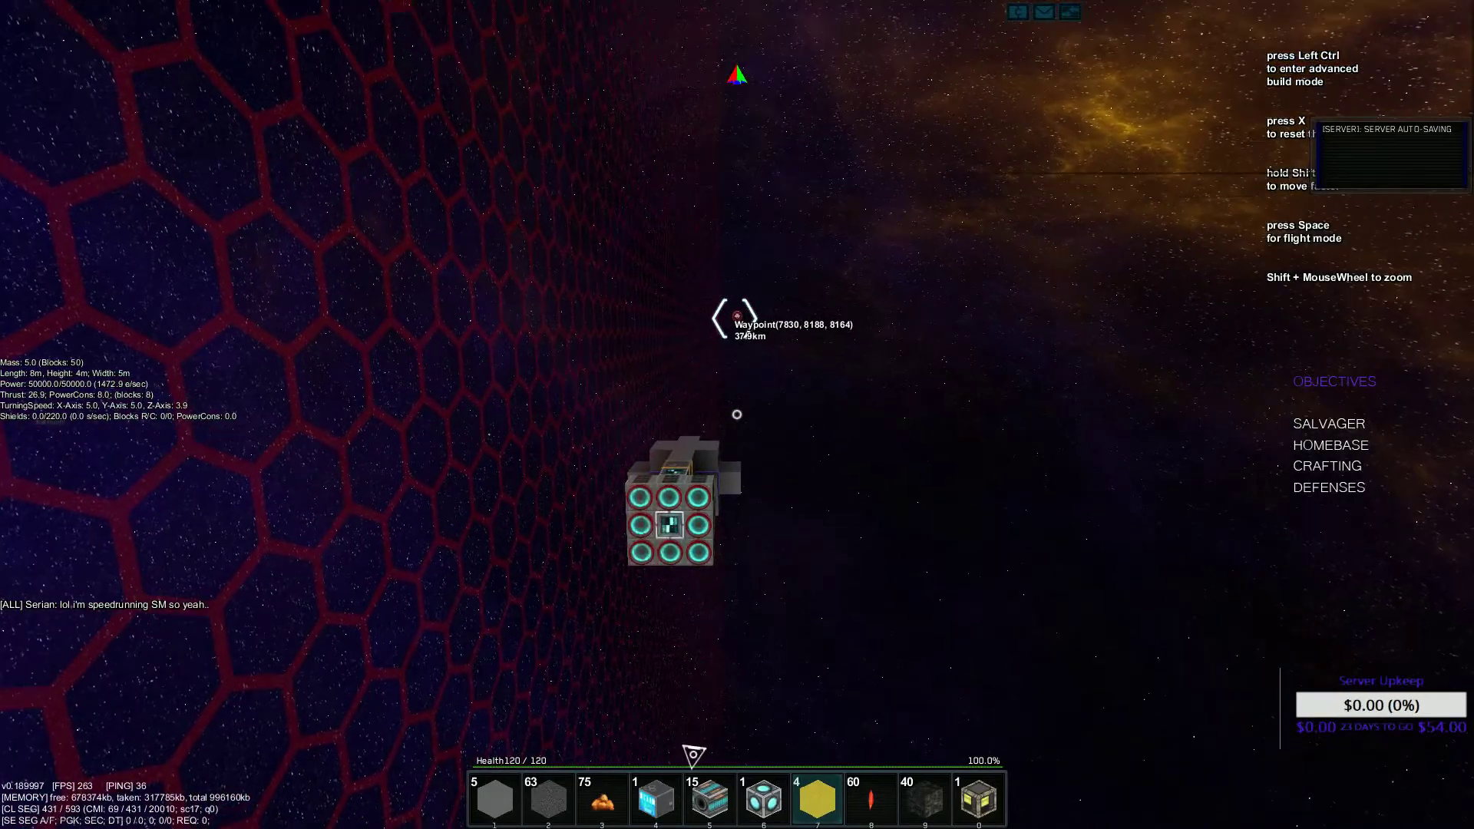
pyautogui.press('i')
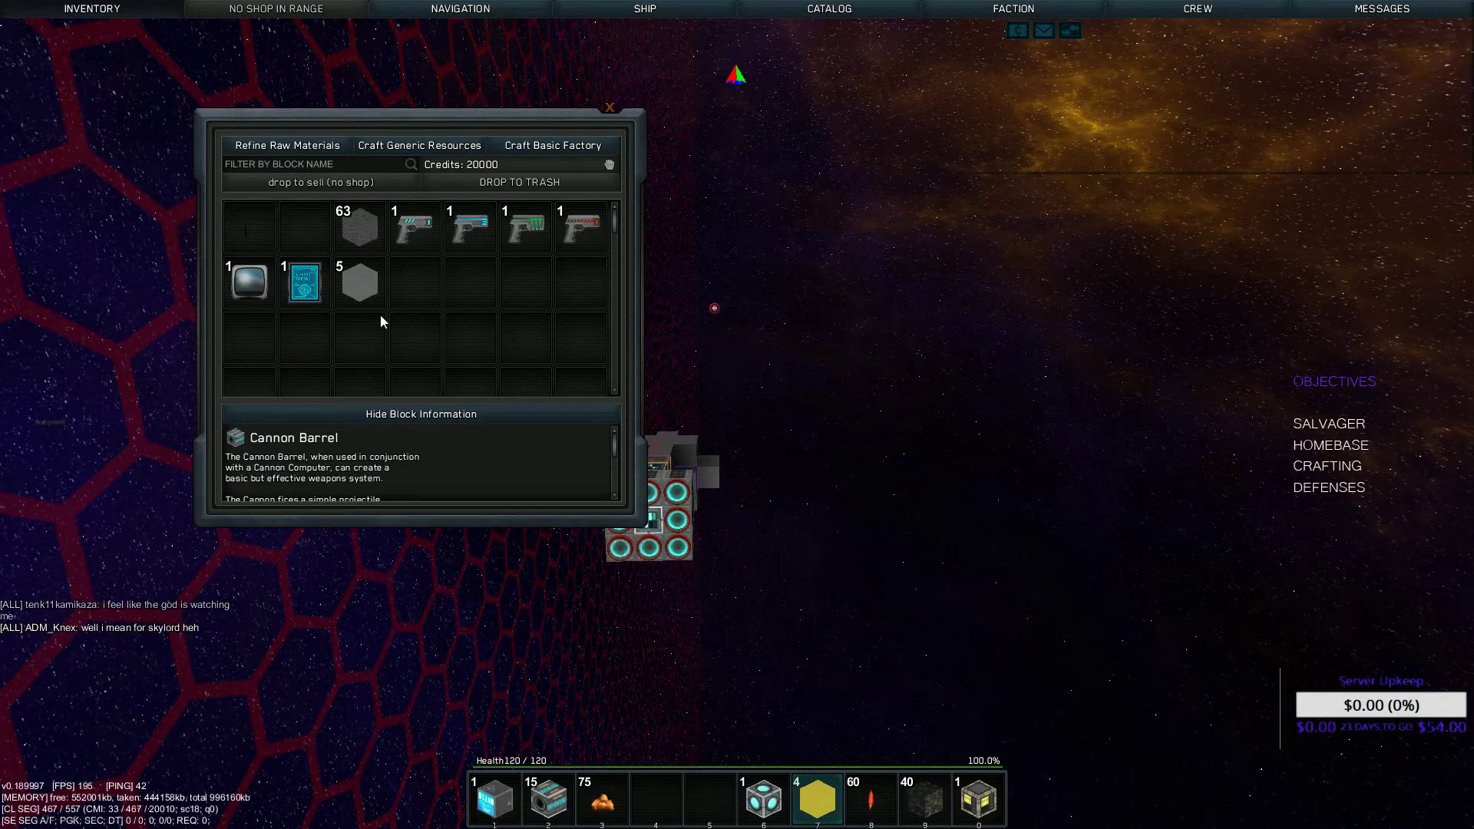
# Place new hull blocks and power reactor modules on the ship
pyautogui.press('i')
pyautogui.press('w')
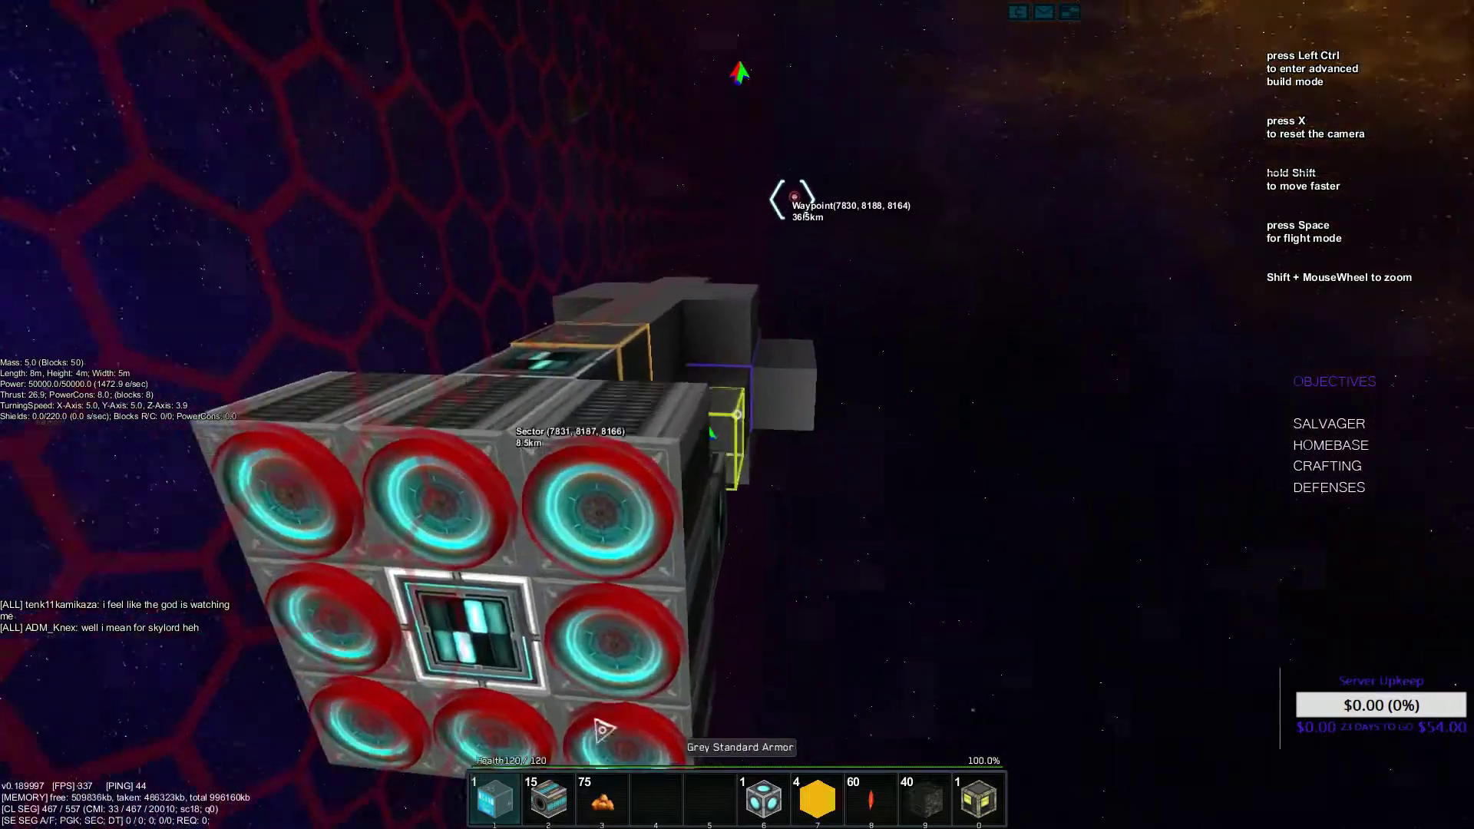
pyautogui.press('w')
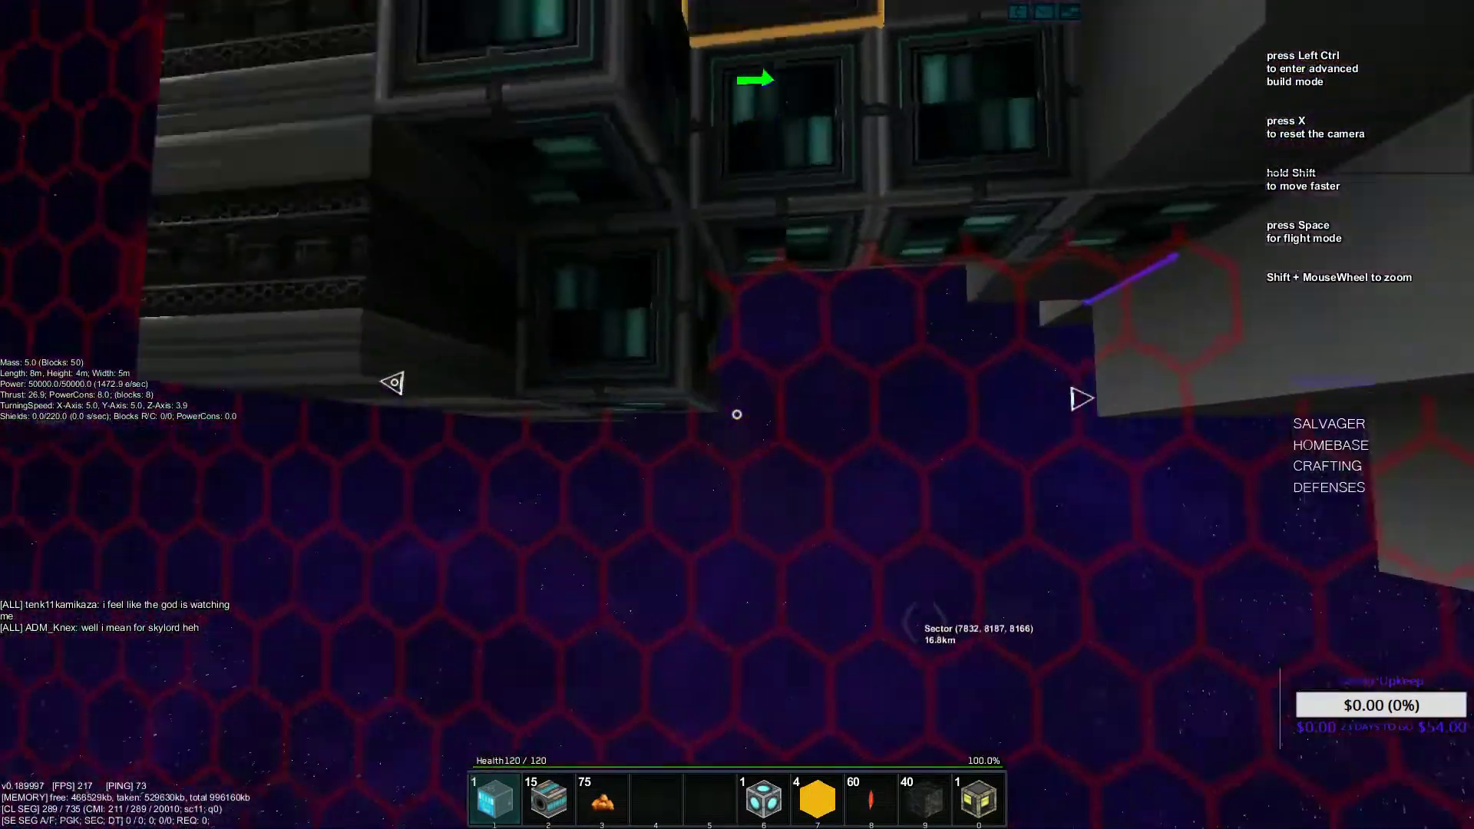
pyautogui.click(737, 414)
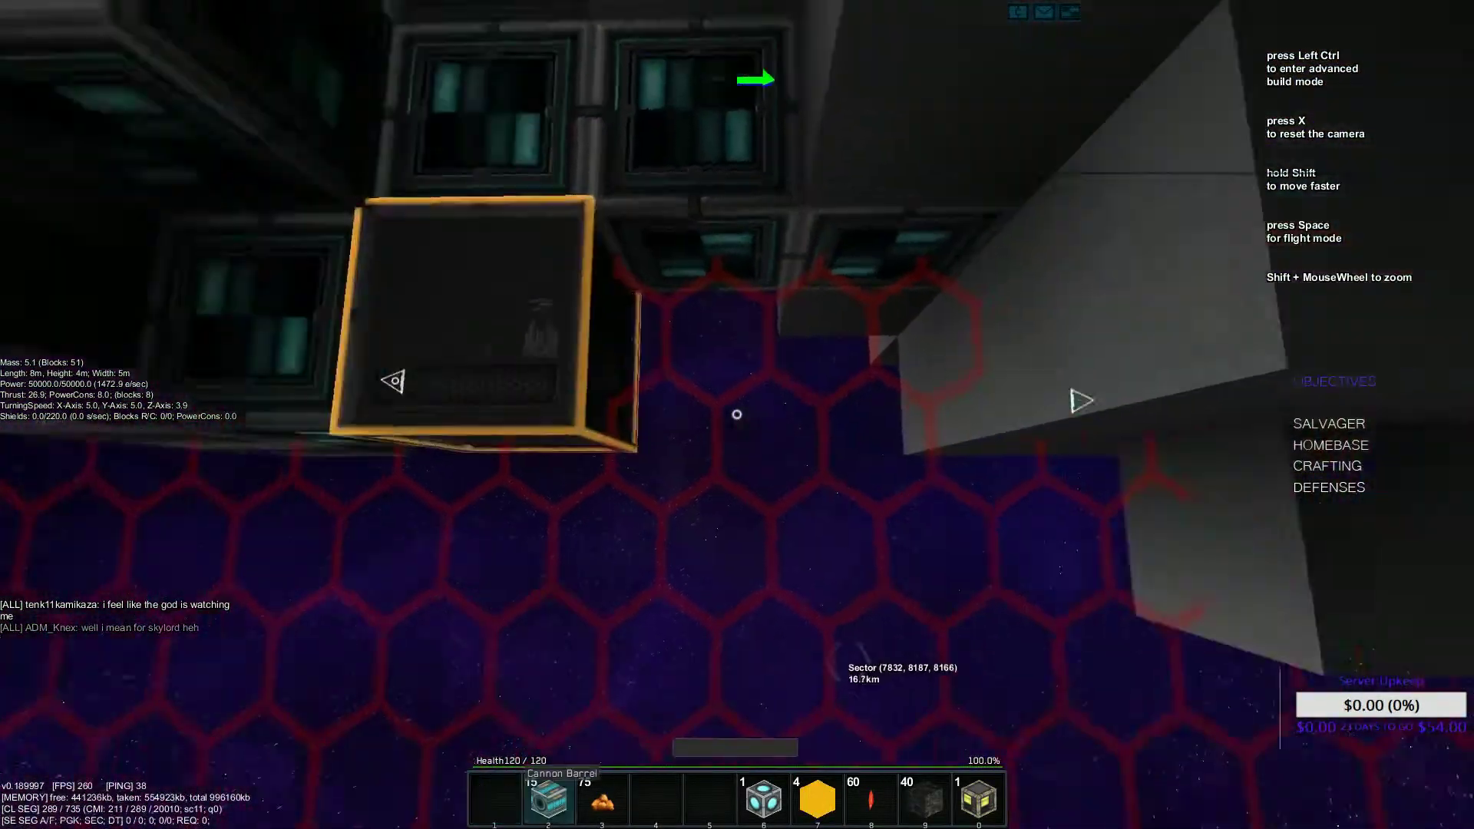
pyautogui.press('s')
pyautogui.click(737, 413)
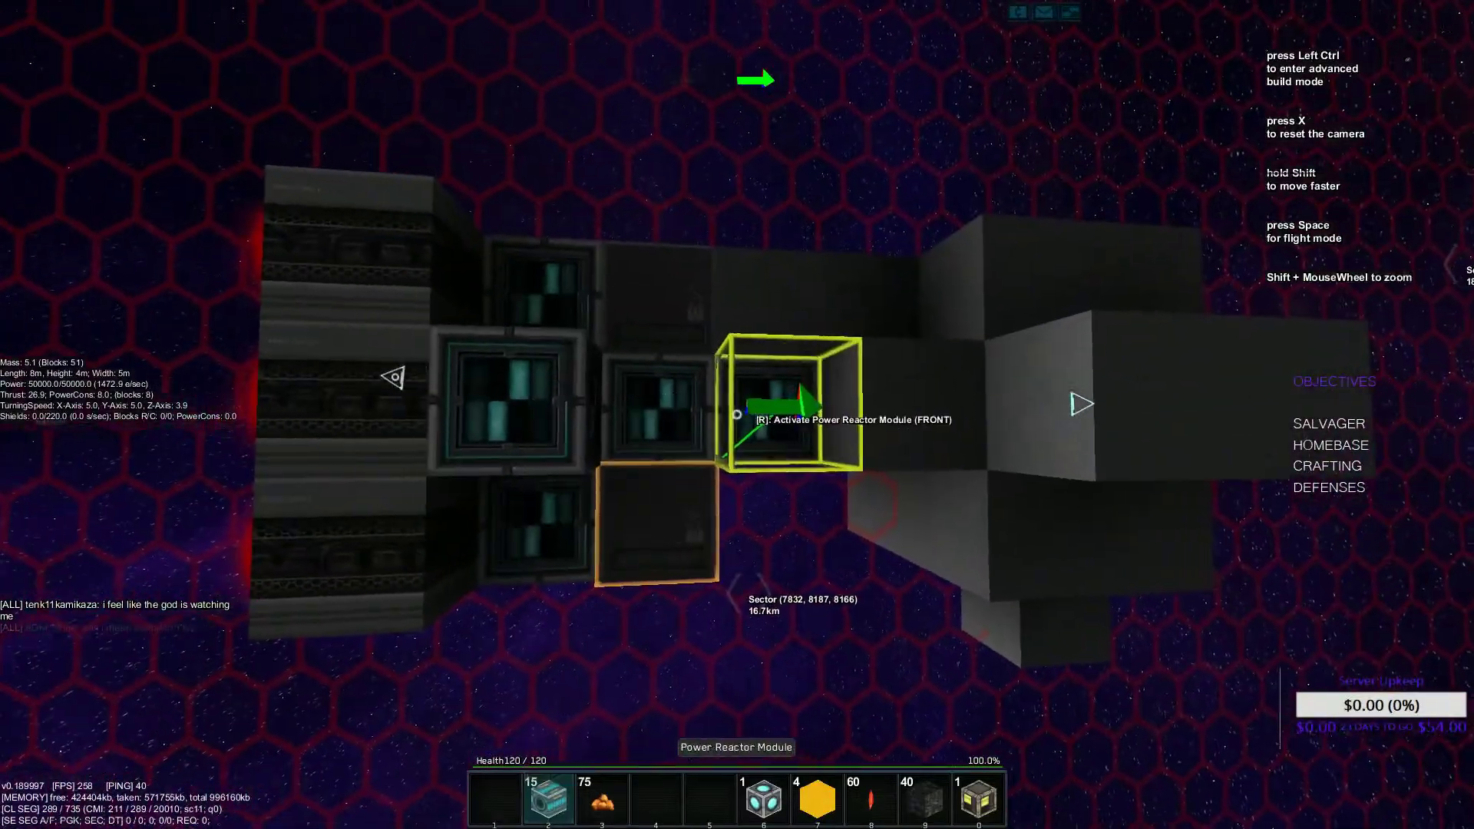
pyautogui.click(737, 413)
# Add grey armor blocks to the ship from several sides, reaching 66 blocks
pyautogui.press('1')
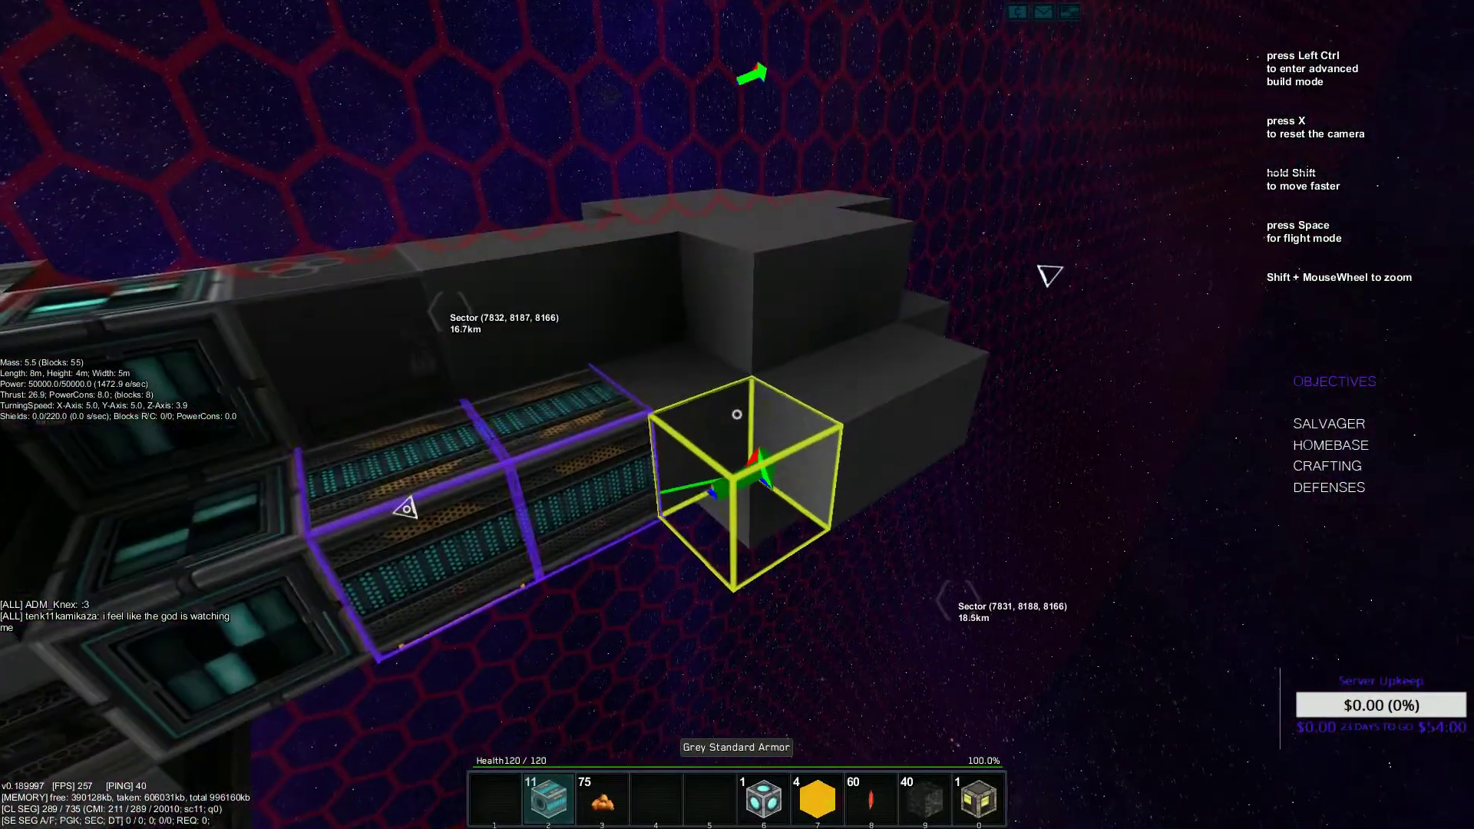
pyautogui.click(738, 414)
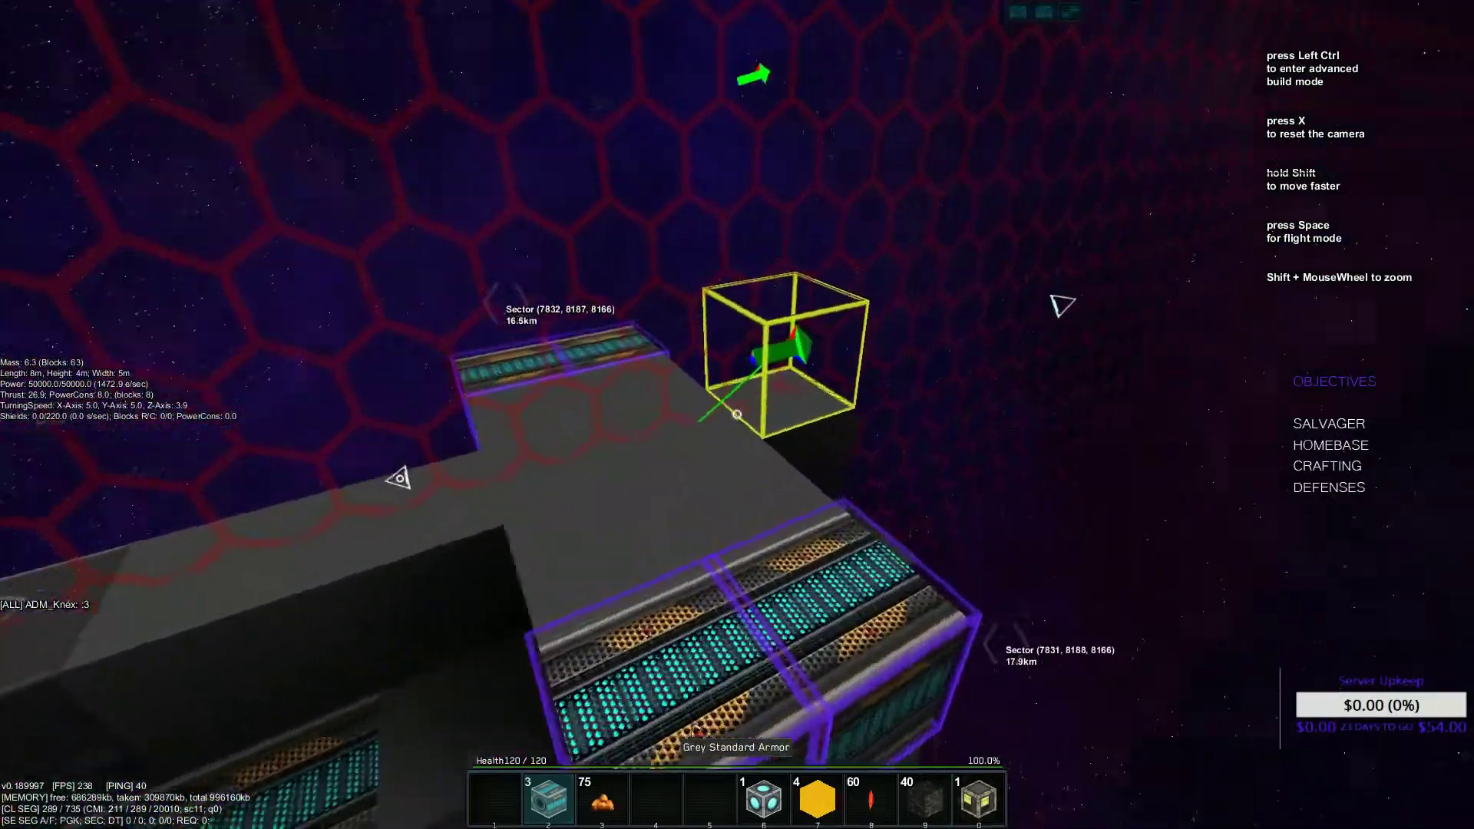
pyautogui.moveTo(399, 478)
pyautogui.mouseDown()
pyautogui.moveTo(1058, 534)
pyautogui.moveTo(1081, 399)
pyautogui.moveTo(1010, 208)
pyautogui.moveTo(1032, 242)
pyautogui.moveTo(1081, 440)
pyautogui.mouseUp()
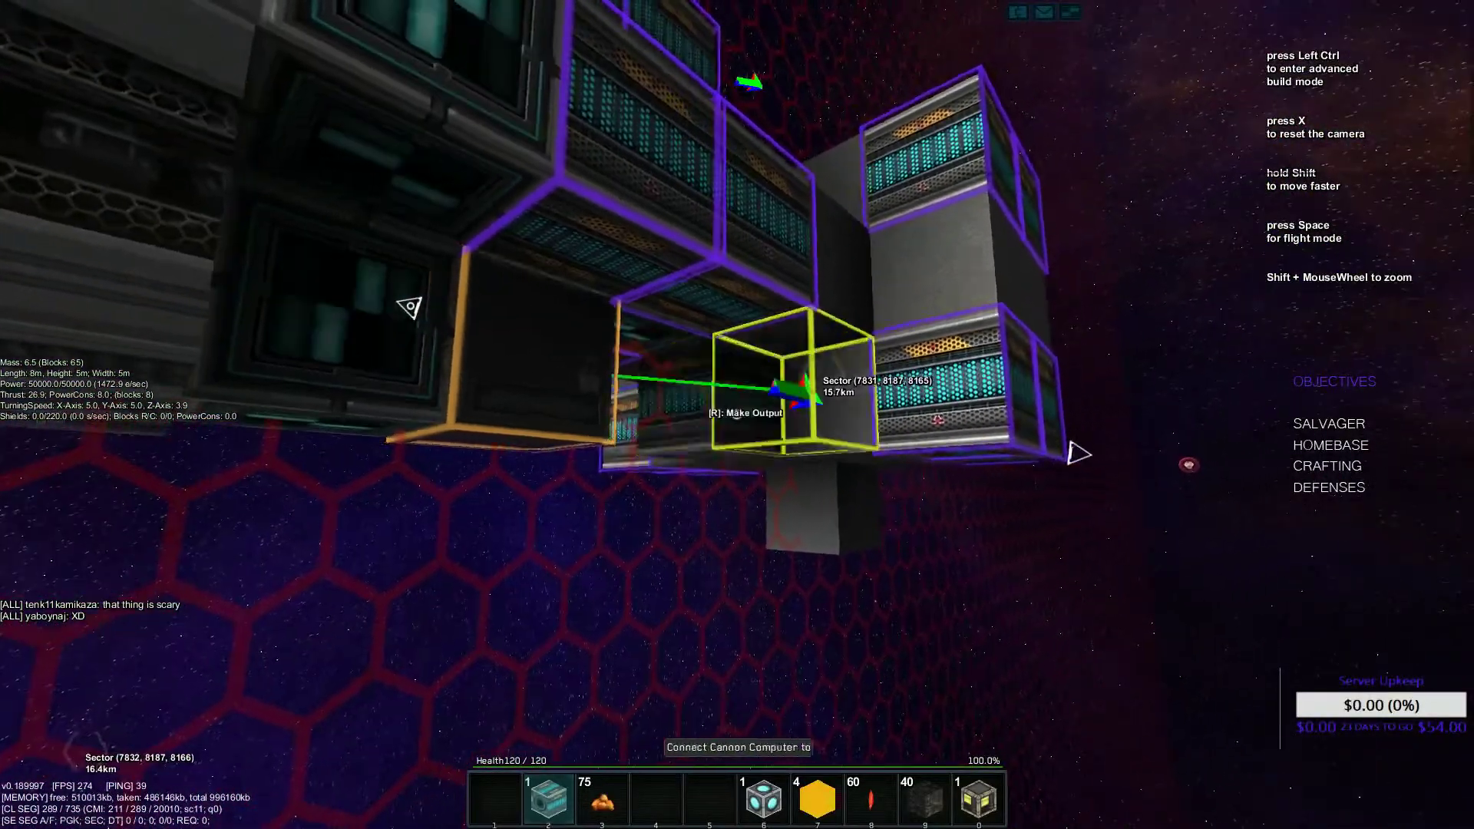
pyautogui.click(737, 416)
pyautogui.moveTo(1081, 441)
pyautogui.mouseDown()
pyautogui.moveTo(1081, 380)
pyautogui.moveTo(963, 398)
pyautogui.mouseUp()
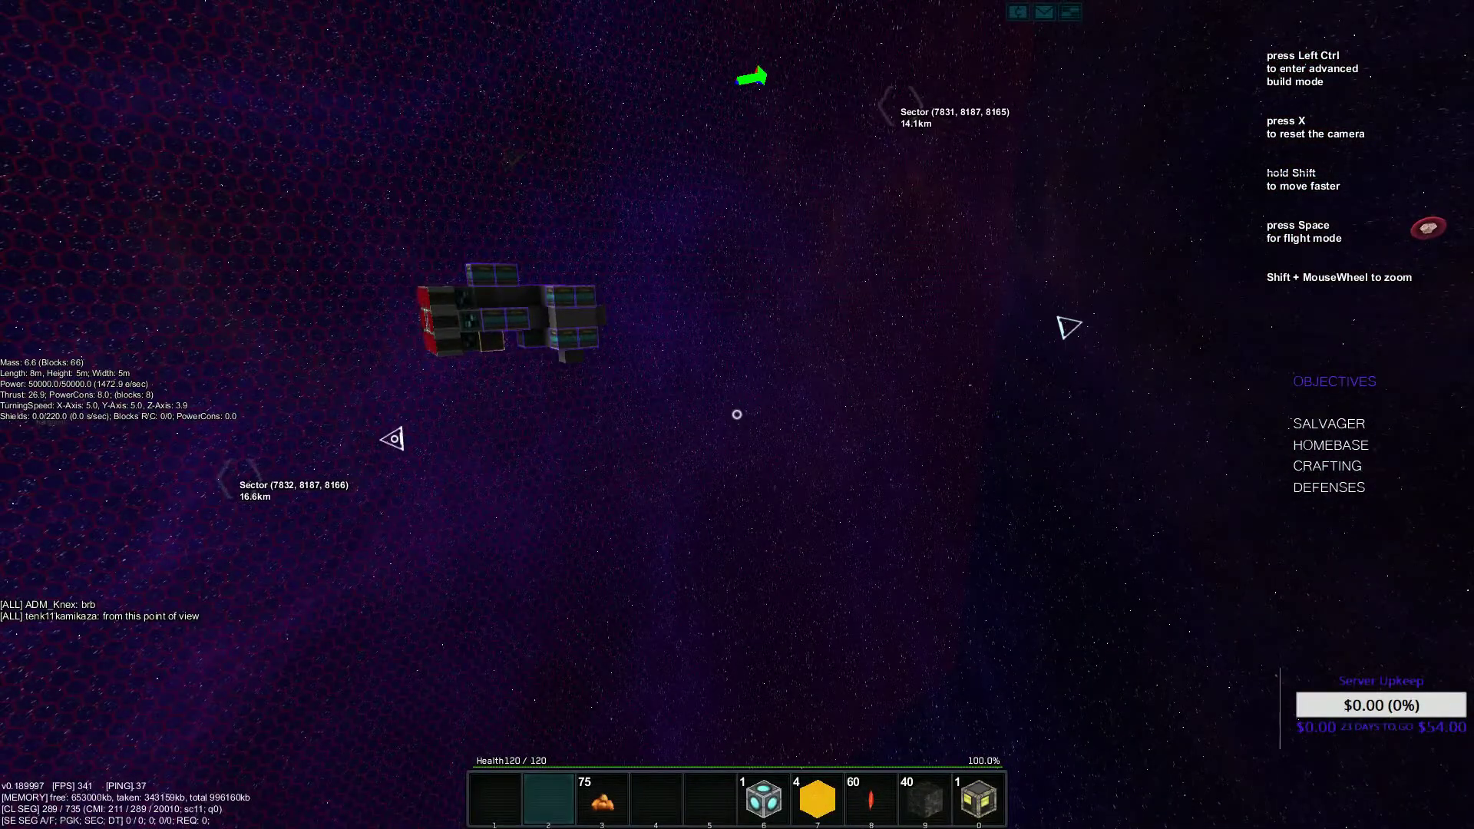
# Toggle between flight and build mode and reset the build camera around the ship
pyautogui.press('space')
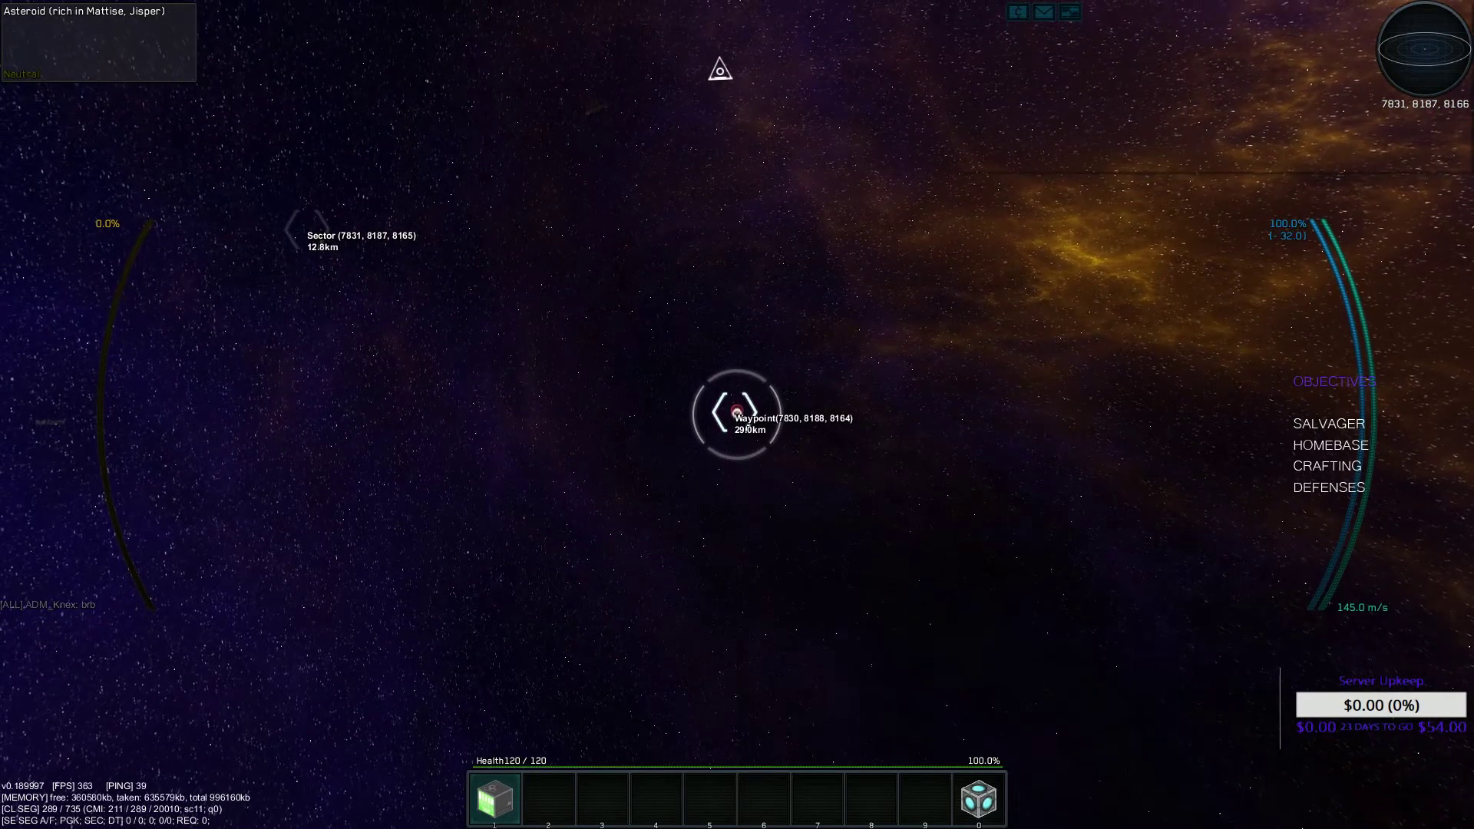
pyautogui.press('space')
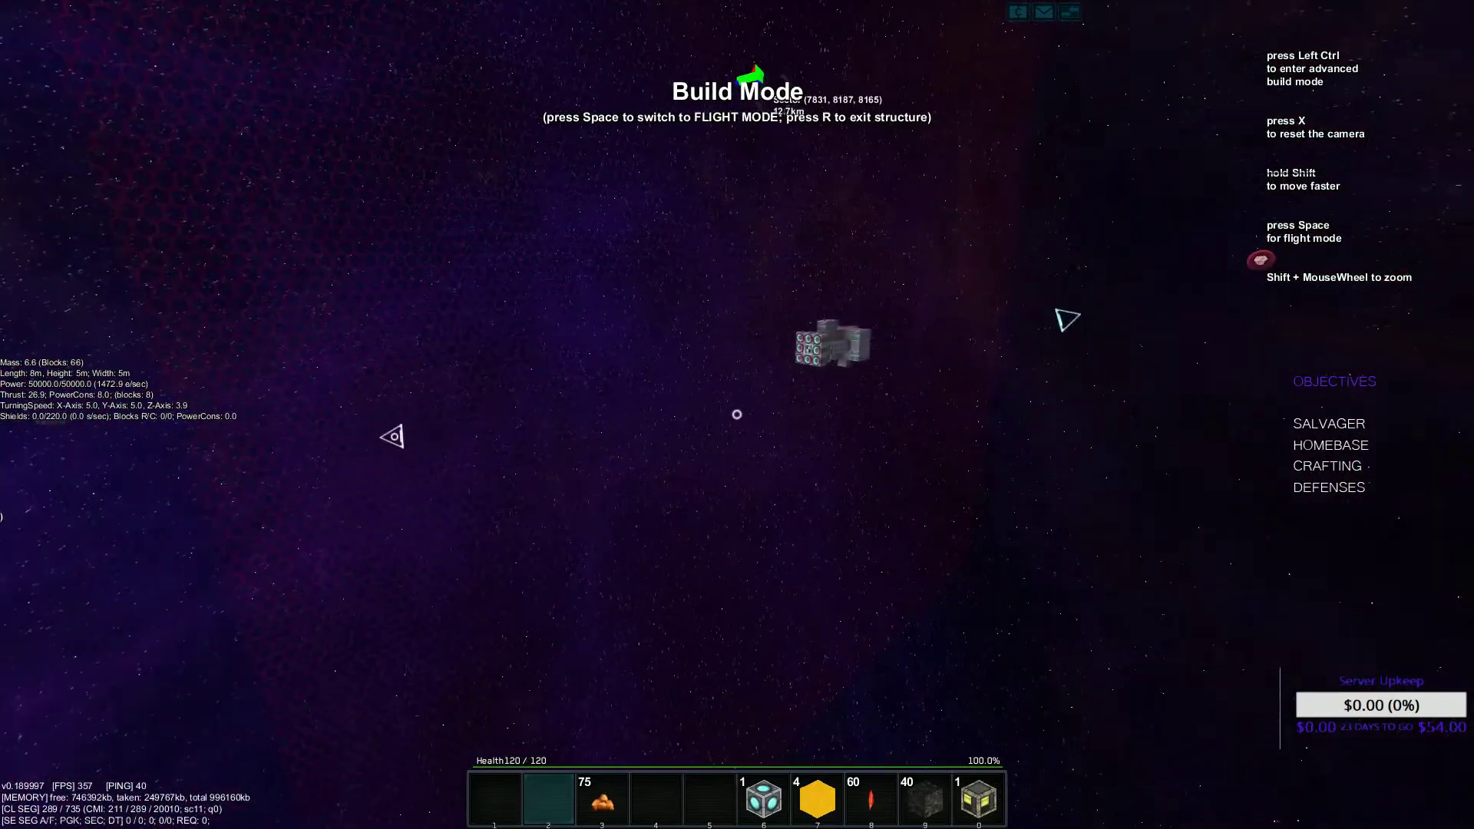
pyautogui.scroll(5, 738, 415)
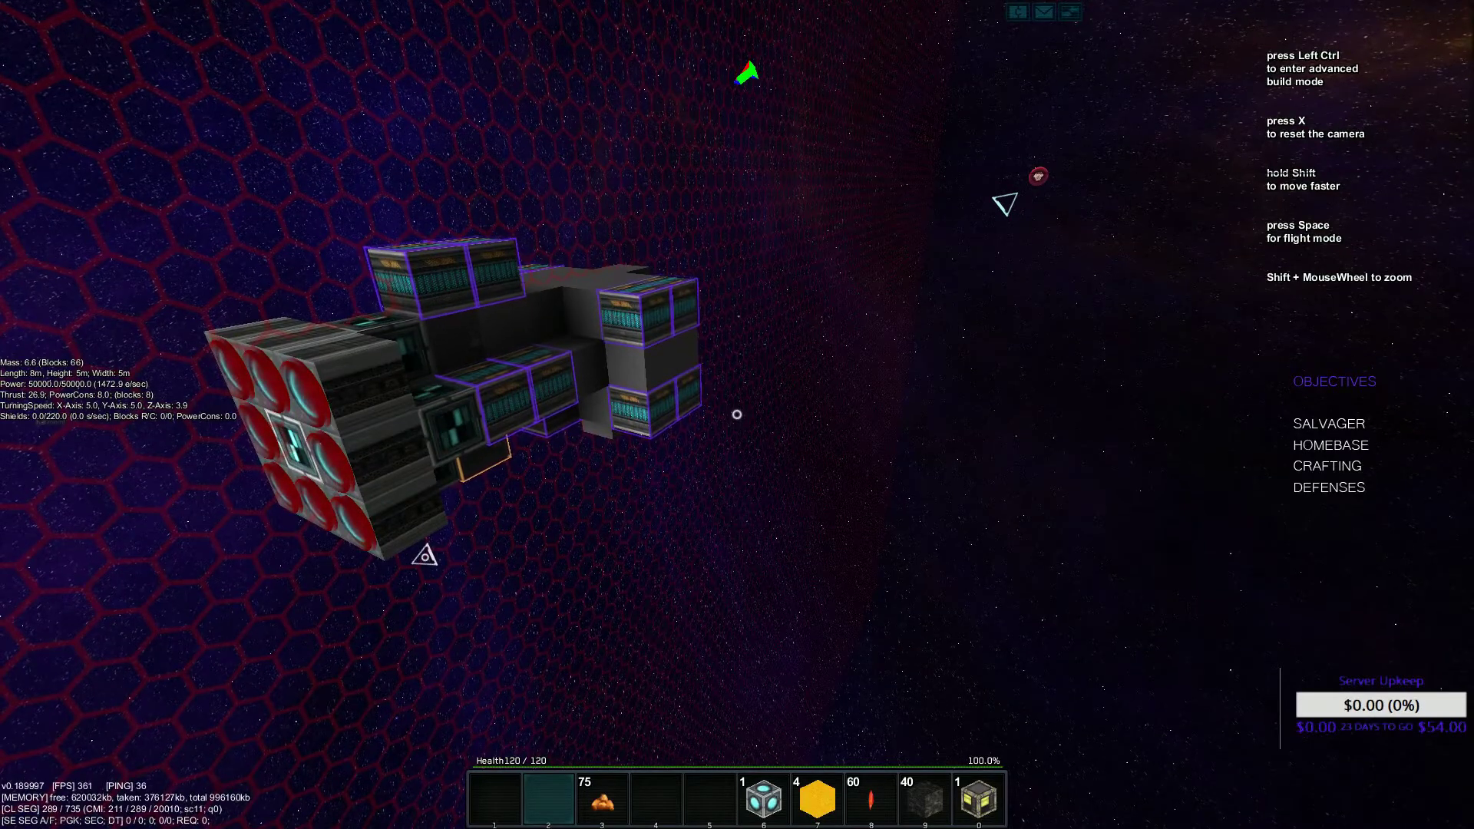
pyautogui.press('x')
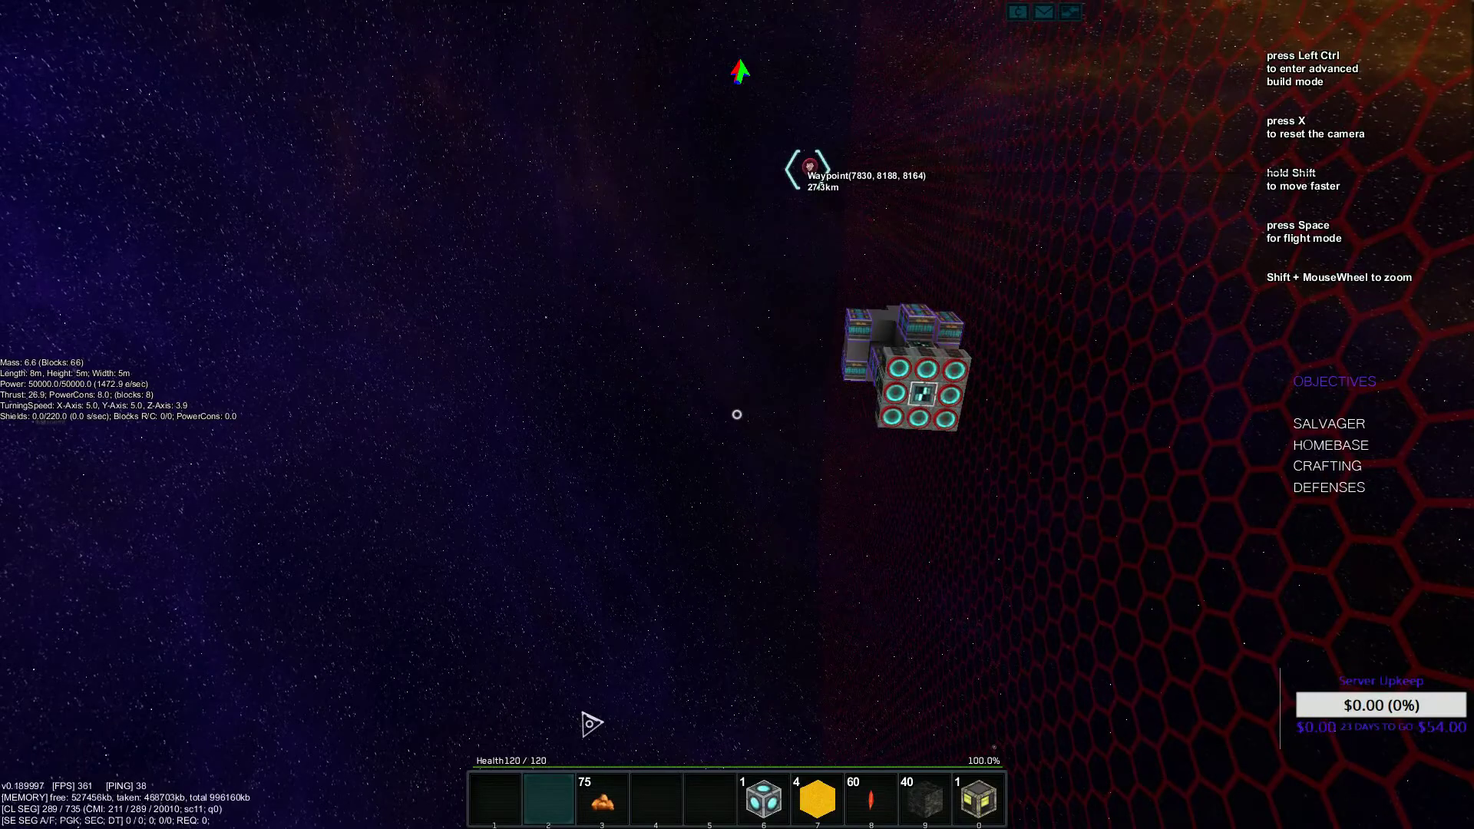
pyautogui.press('w')
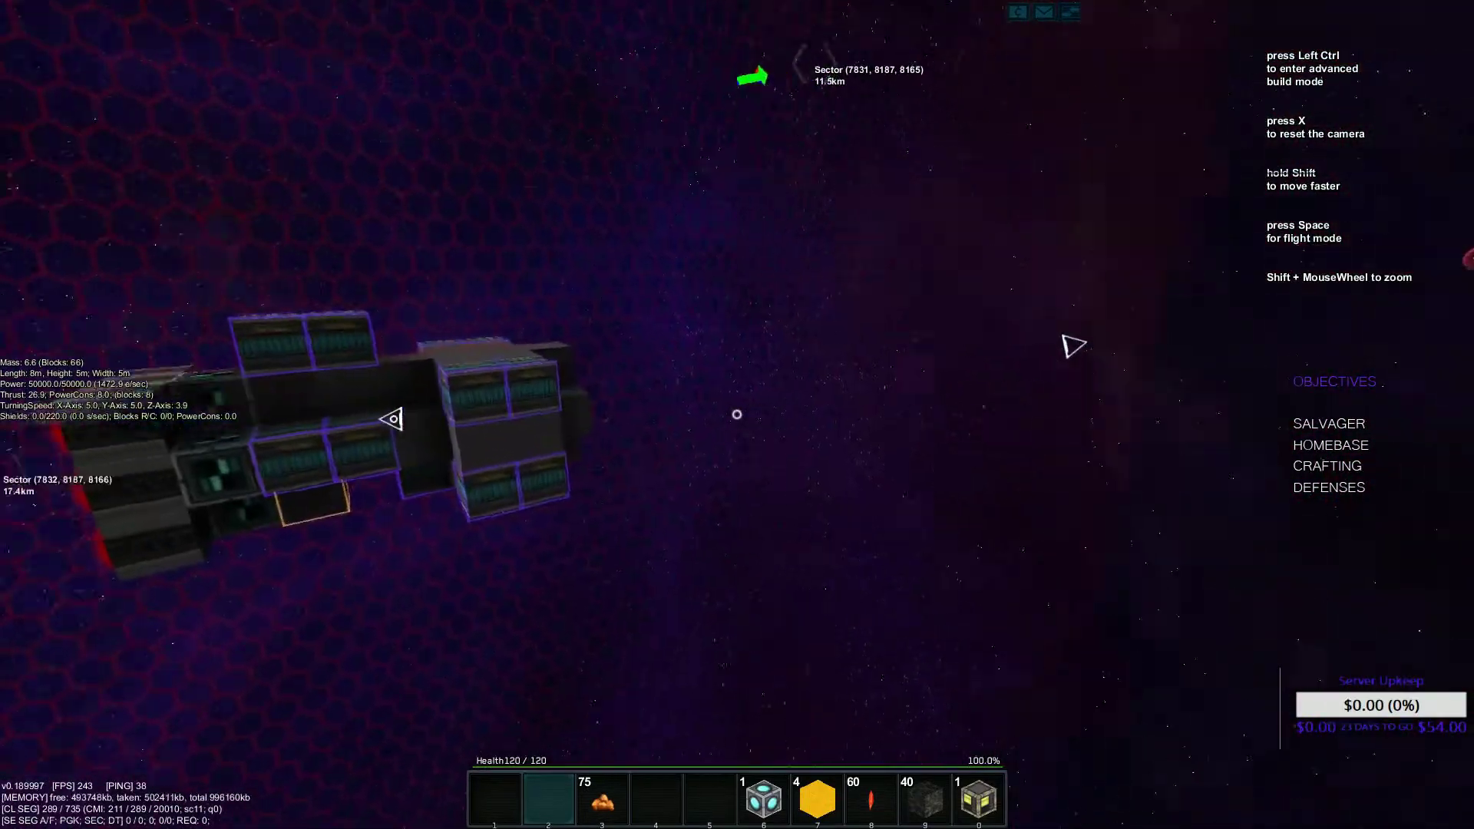
# Assign the Cannon Computer to hotbar slot 2 and return to build mode
pyautogui.press('space')
pyautogui.press('t')
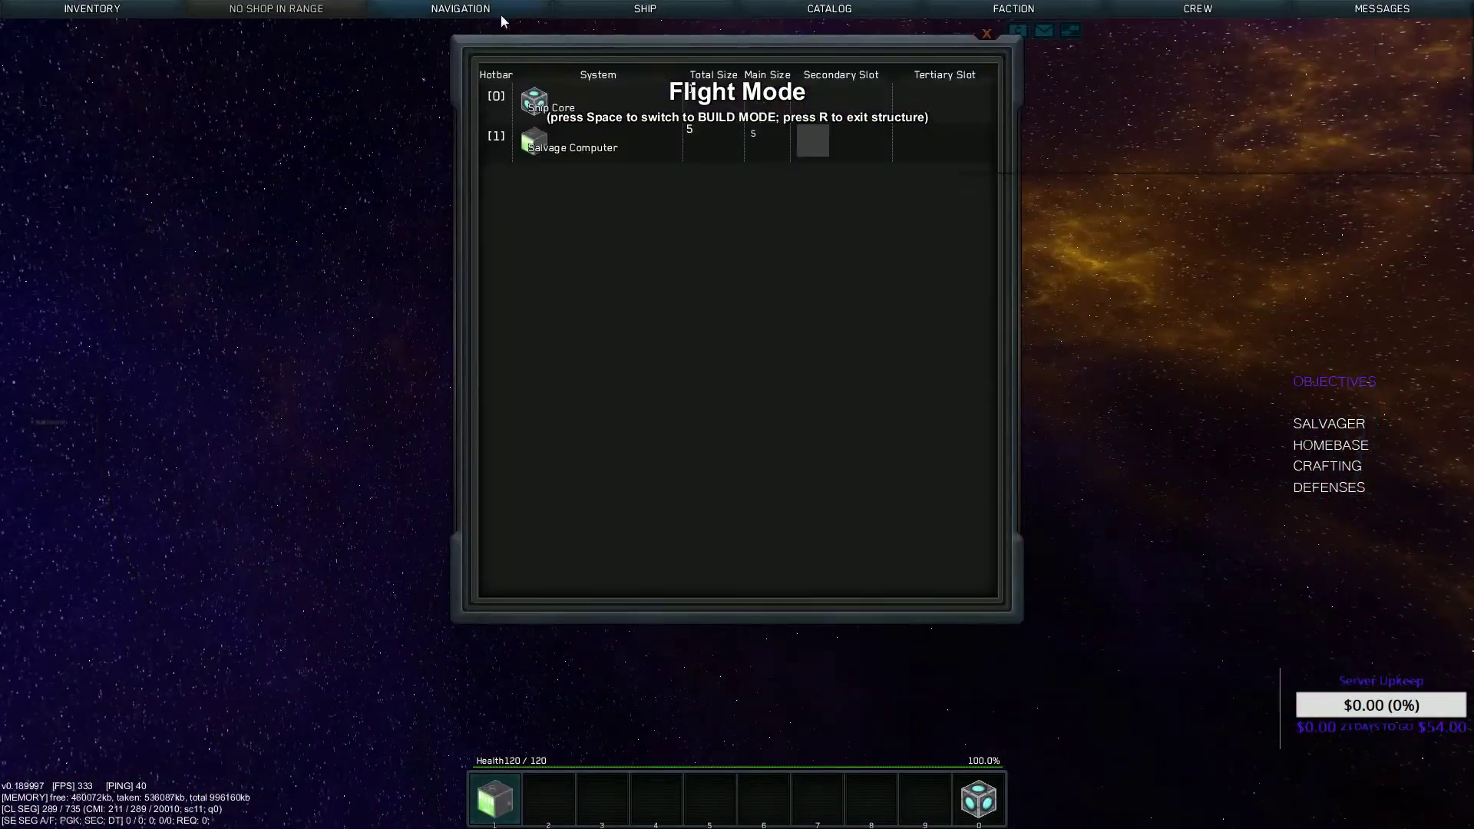
pyautogui.moveTo(541, 190); pyautogui.dragTo(549, 797)
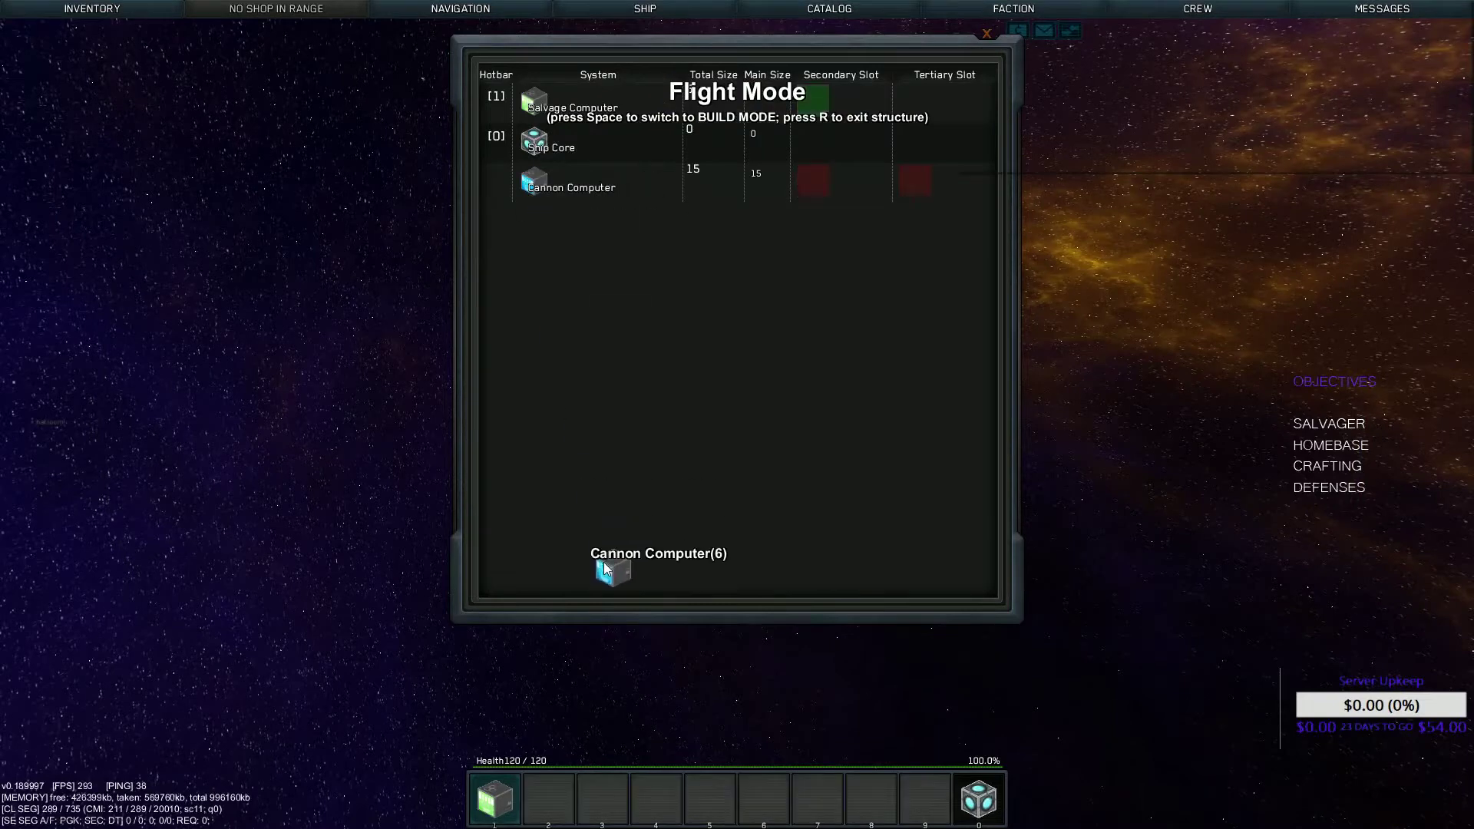
pyautogui.press('t')
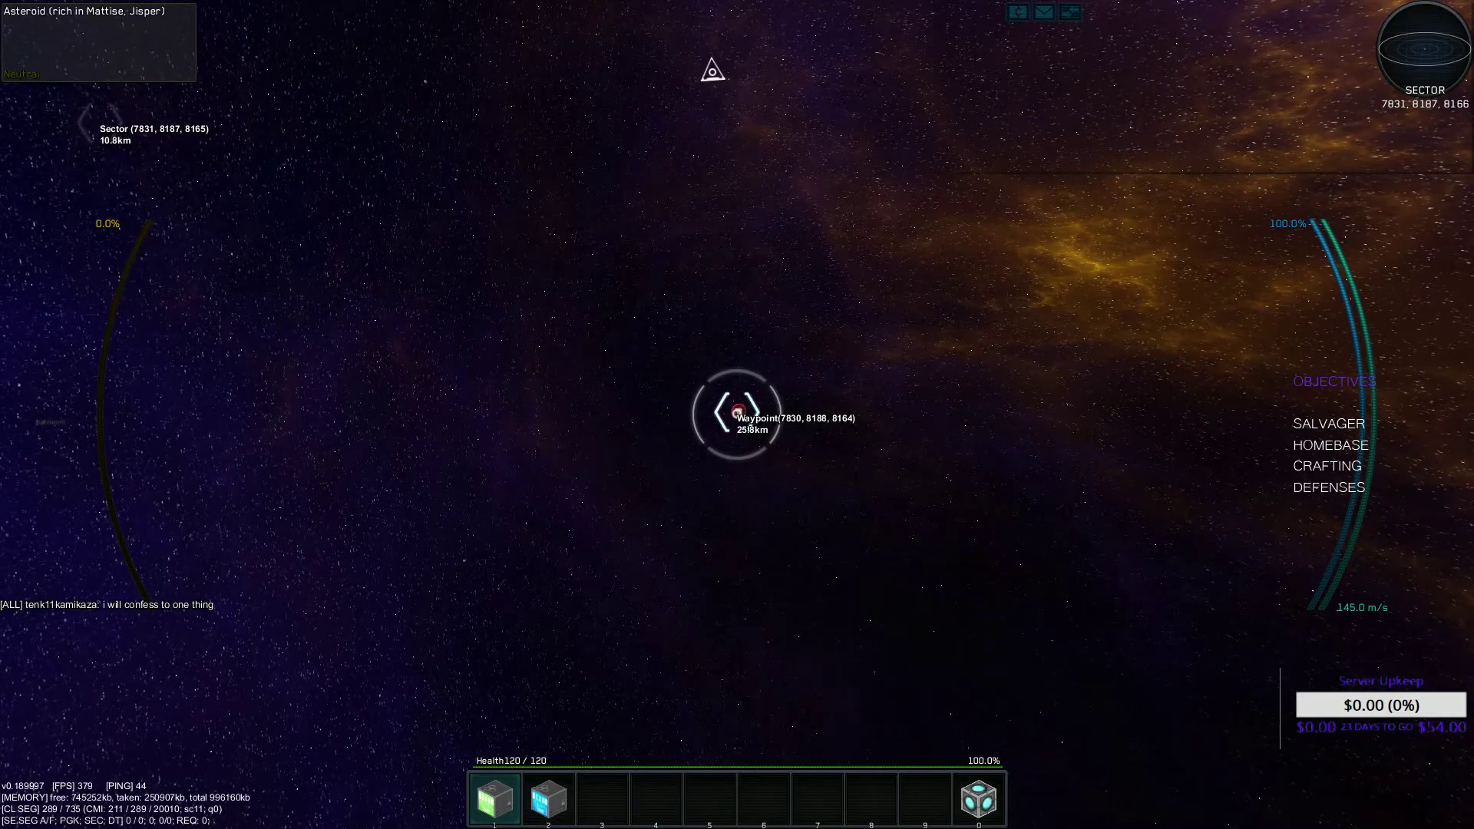
pyautogui.press('space')
pyautogui.scroll(-5, 1080, 352)
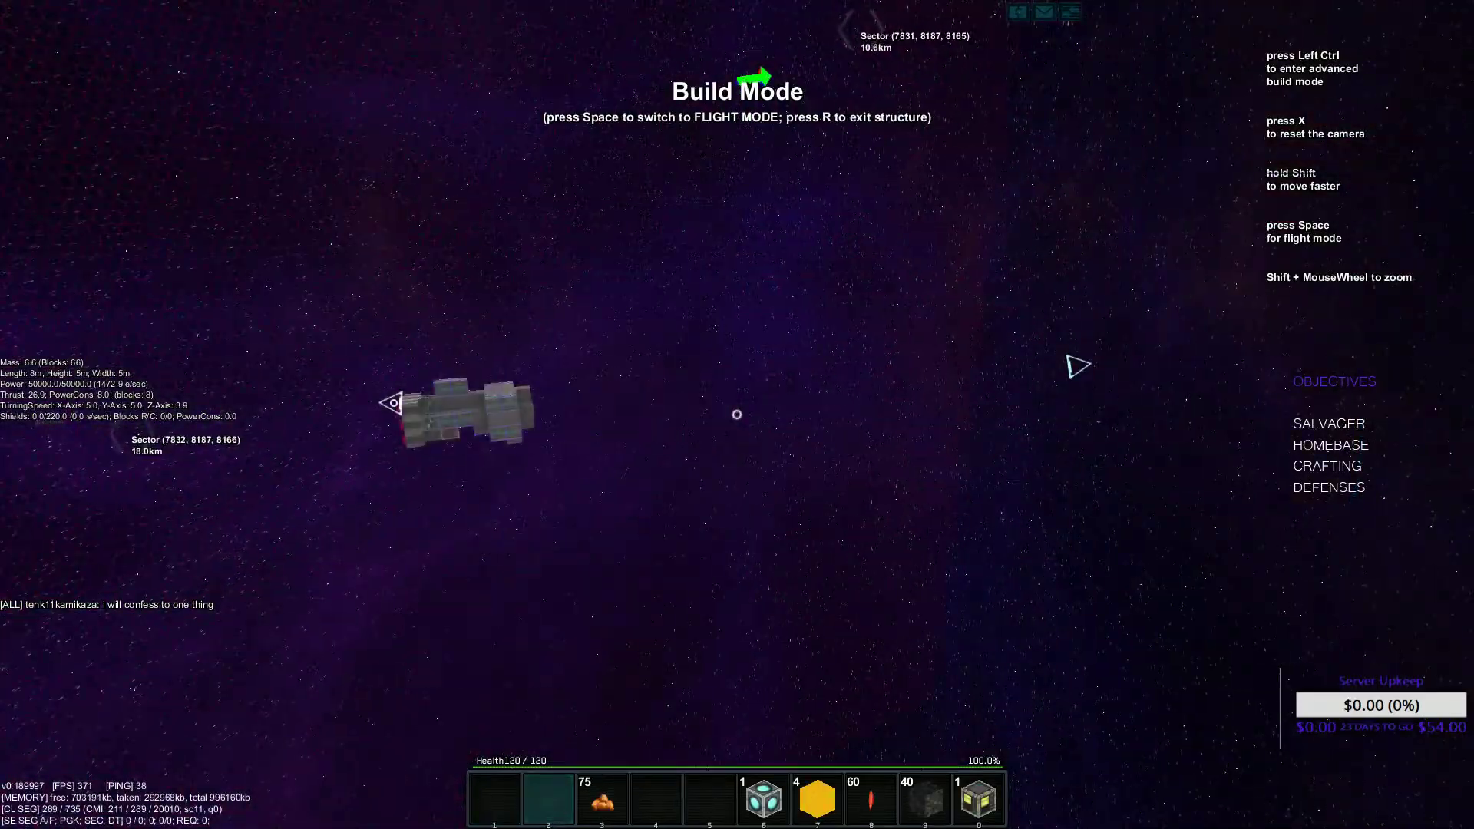
# Open the galaxy map and rotate the zoomed-out view
pyautogui.press('m')
pyautogui.moveTo(1003, 458); pyautogui.dragTo(870, 428)
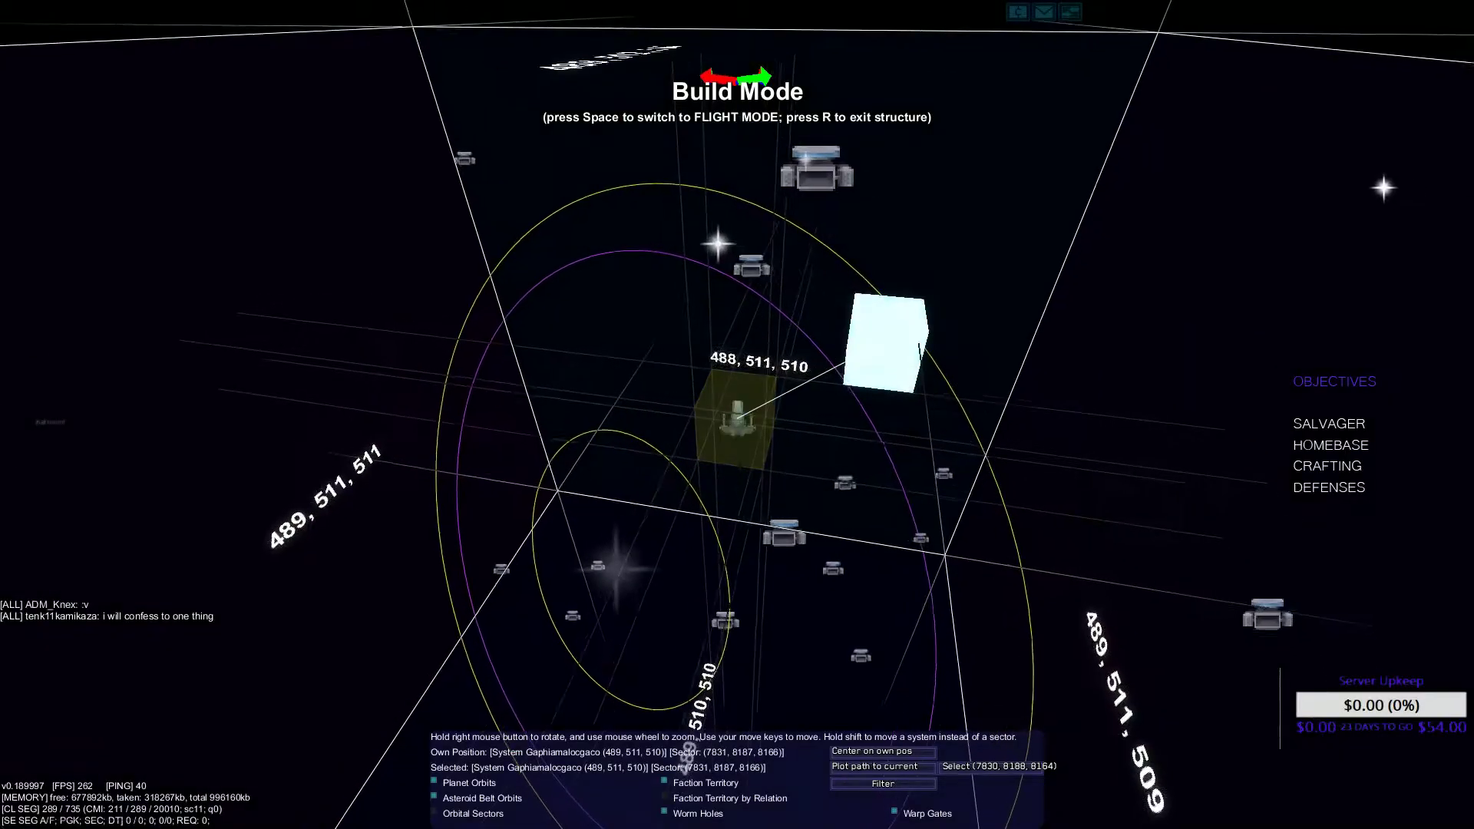
pyautogui.scroll(-5, 869, 427)
pyautogui.moveTo(953, 505); pyautogui.dragTo(807, 461)
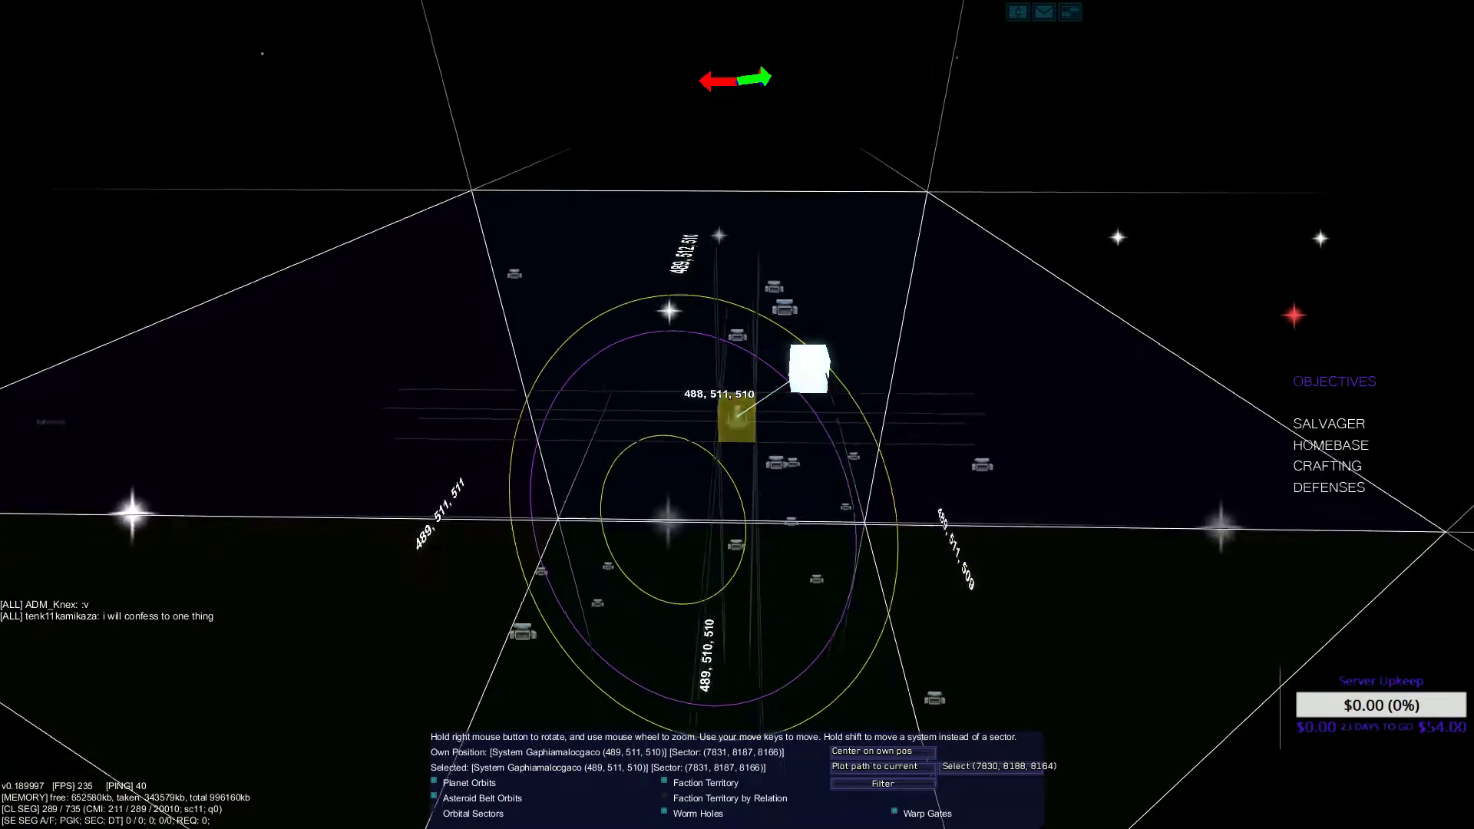
# Close the galaxy map, dismiss the chat input, and turn back toward the ship
pyautogui.press('m')
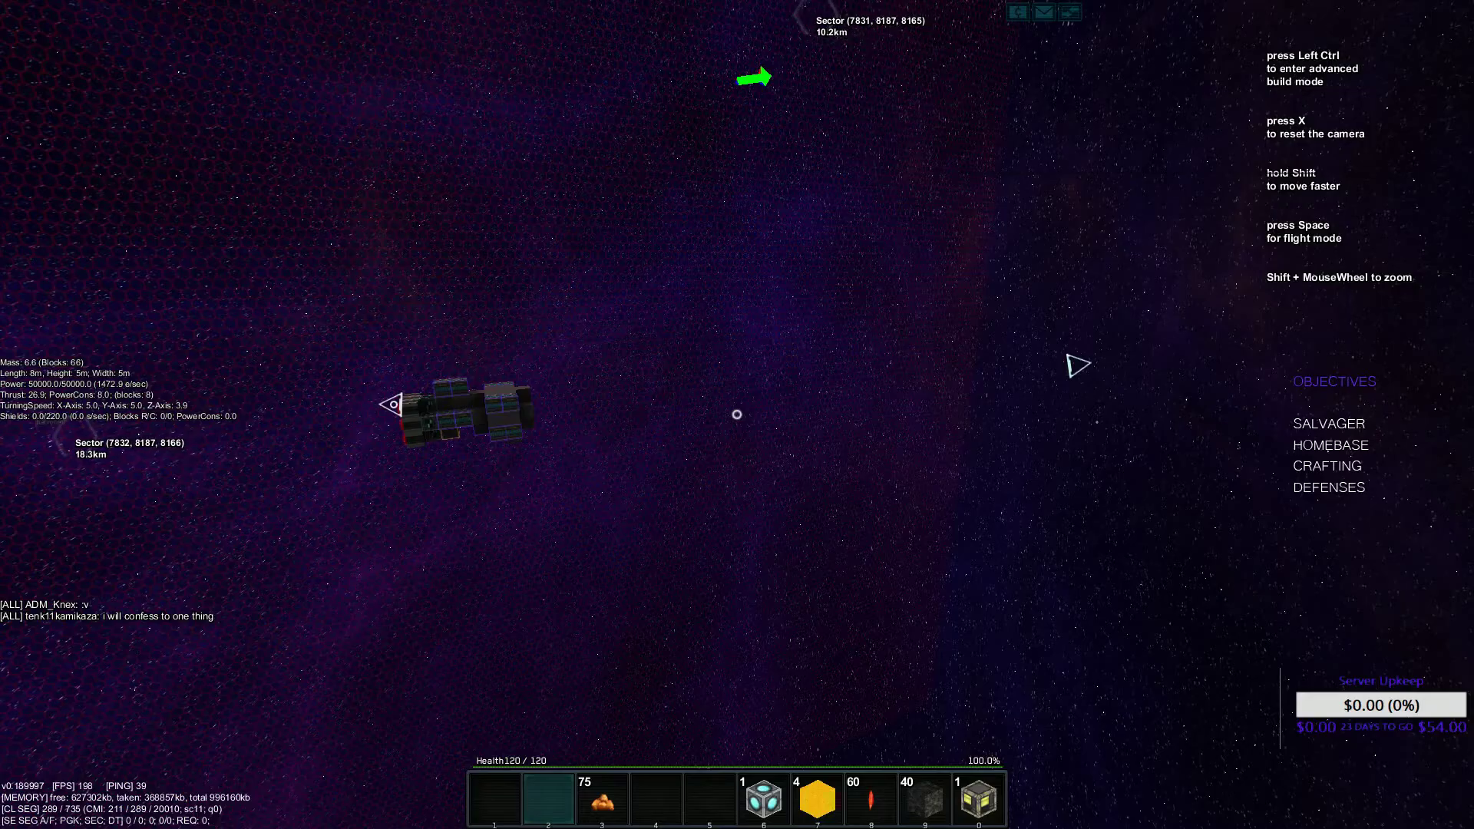
pyautogui.press('Return')
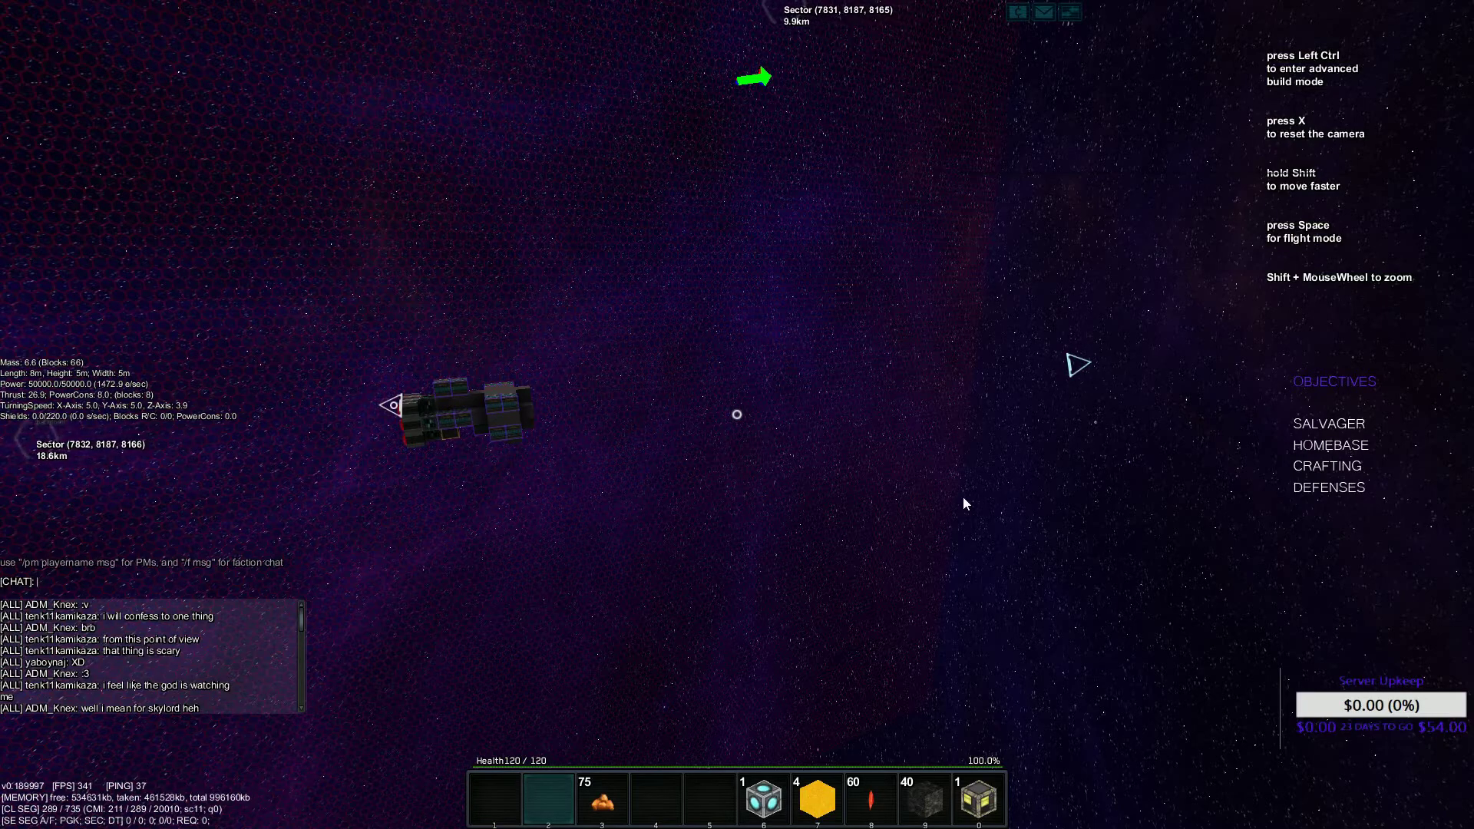
pyautogui.press('Escape')
pyautogui.moveTo(963, 497); pyautogui.dragTo(807, 461)
# Fly the build camera around and above the ship's armored hull
pyautogui.press('w')
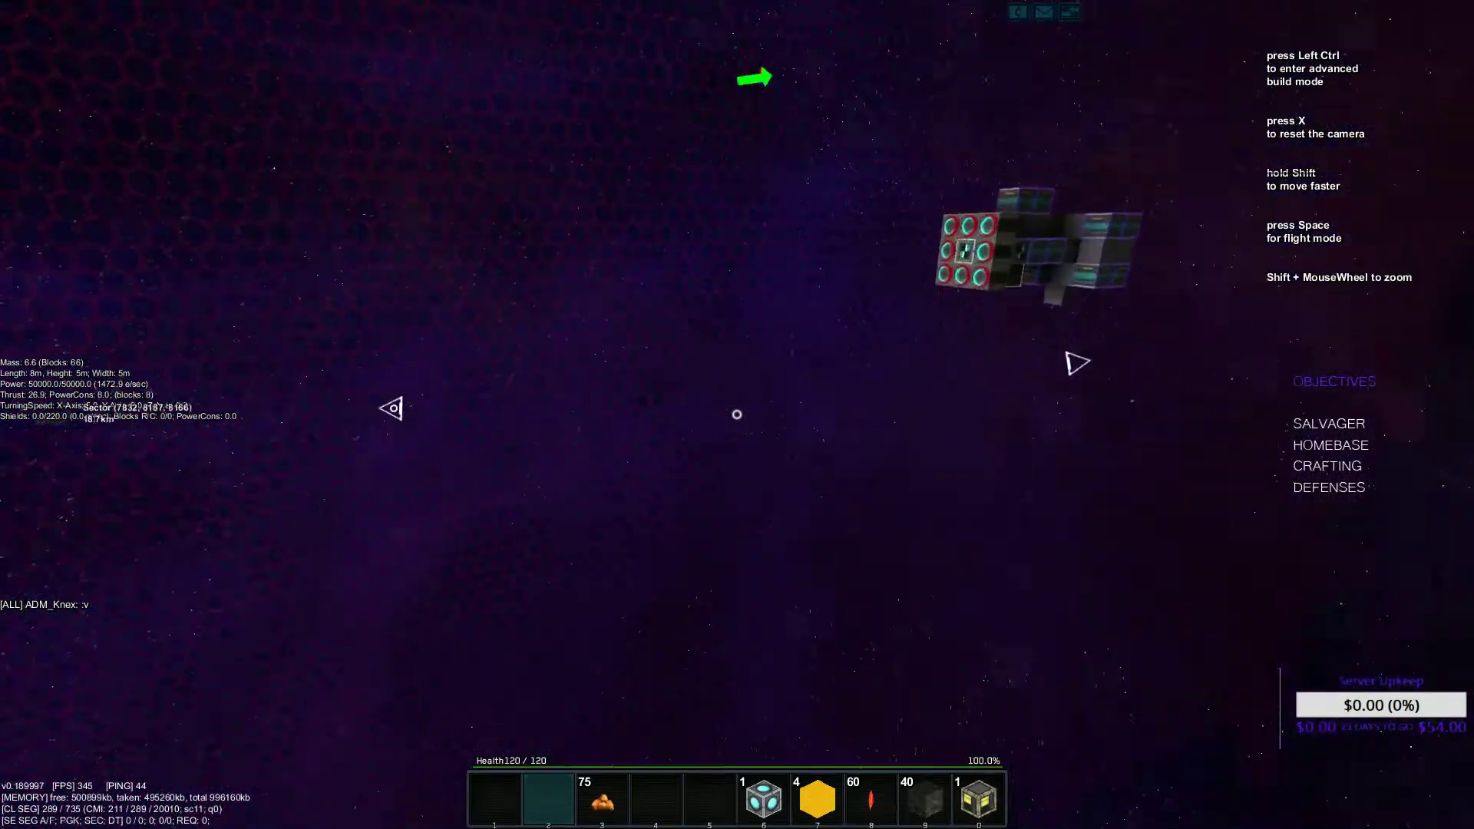
pyautogui.press('w')
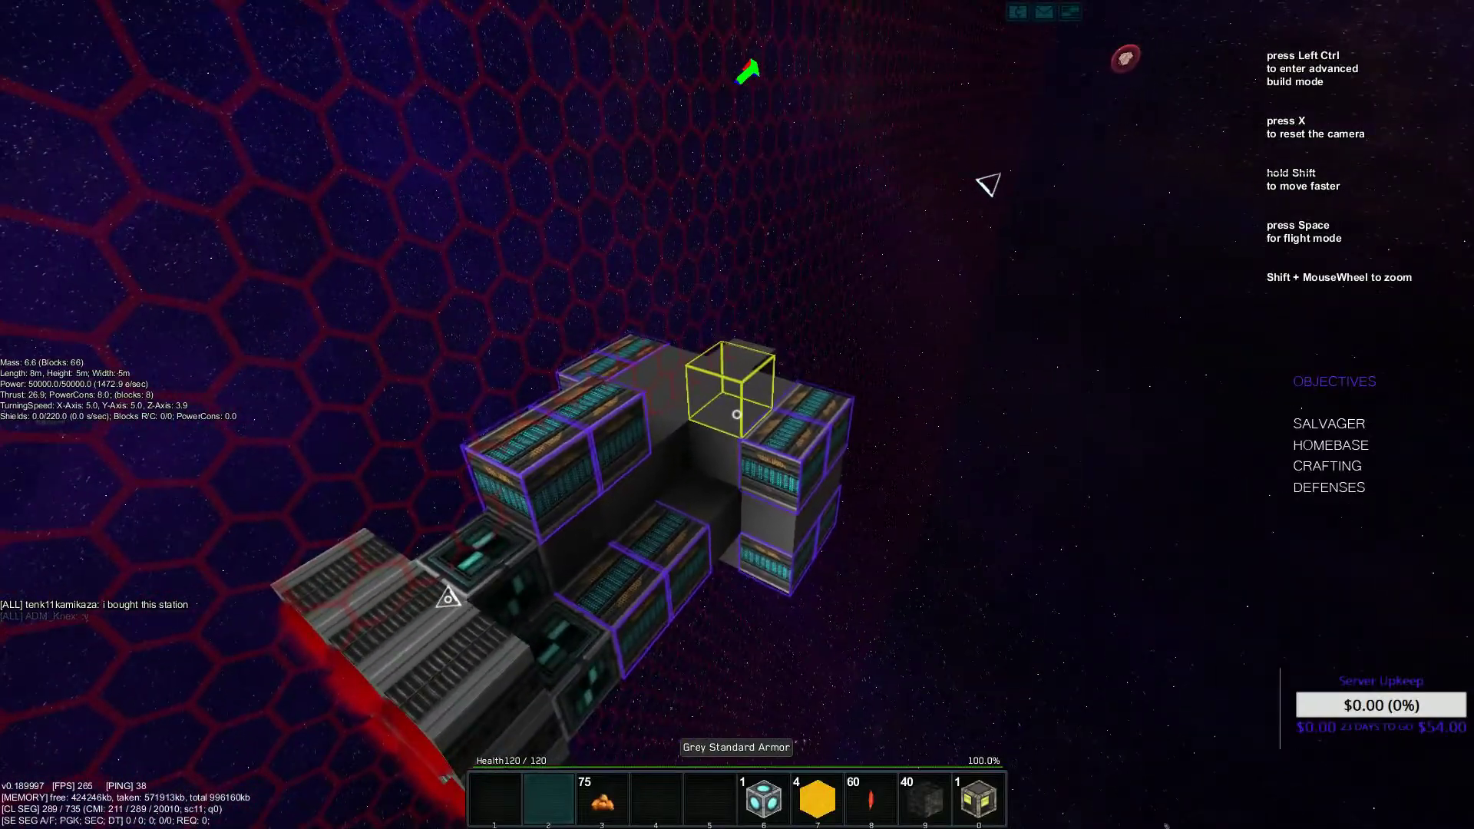
pyautogui.press('s')
pyautogui.press('w')
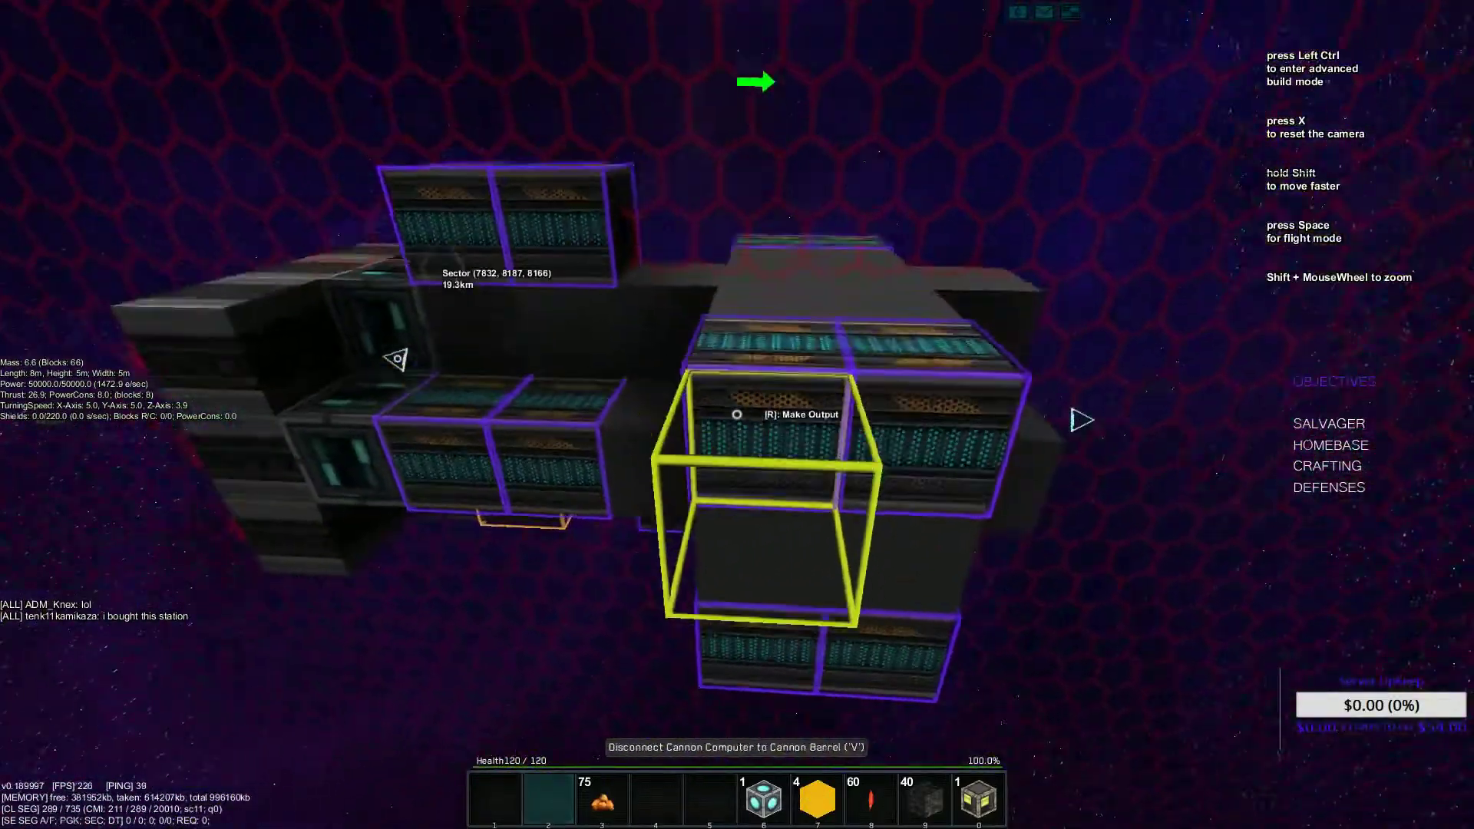
pyautogui.press('w')
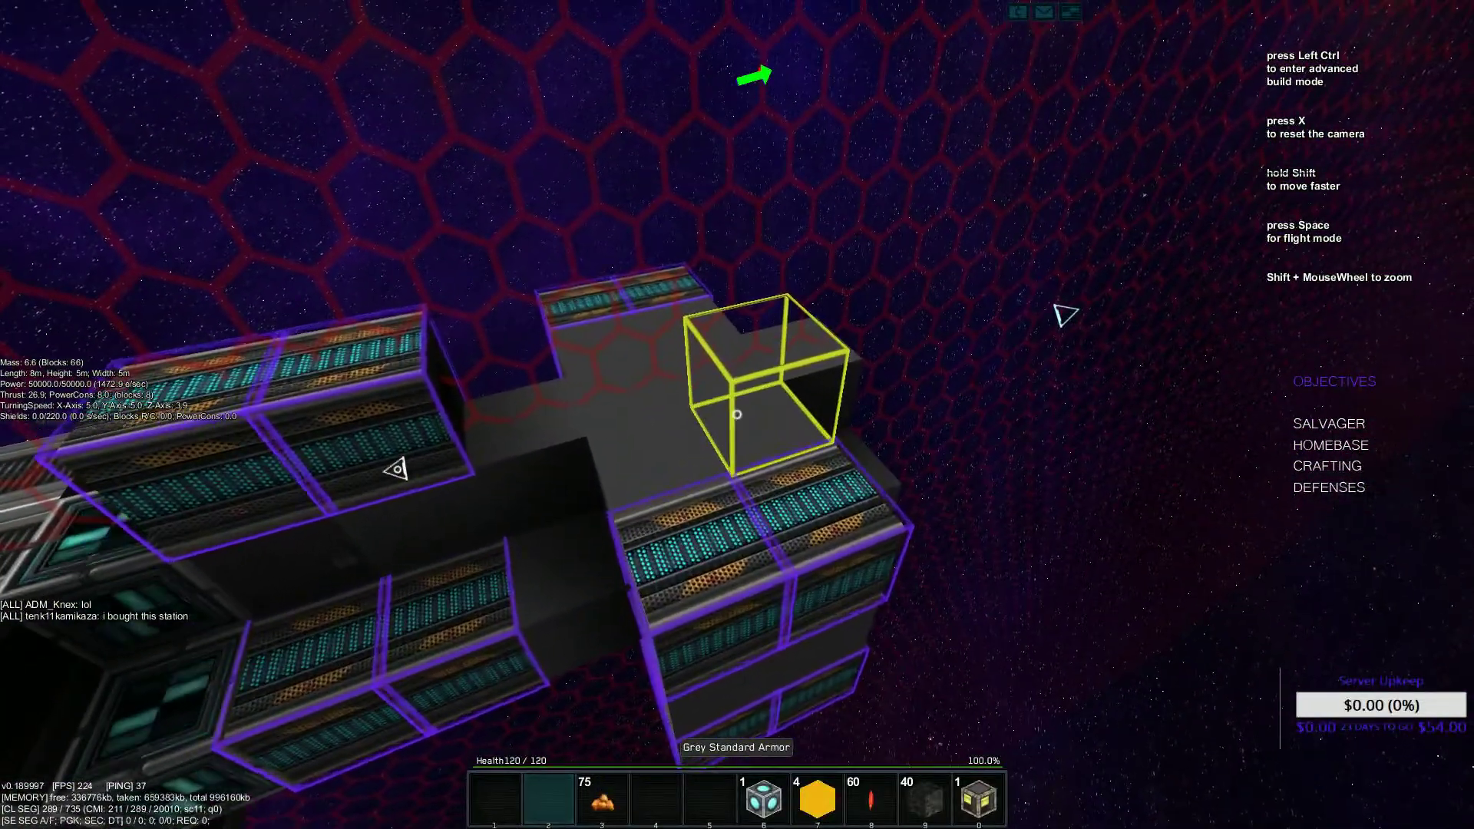
pyautogui.press('w')
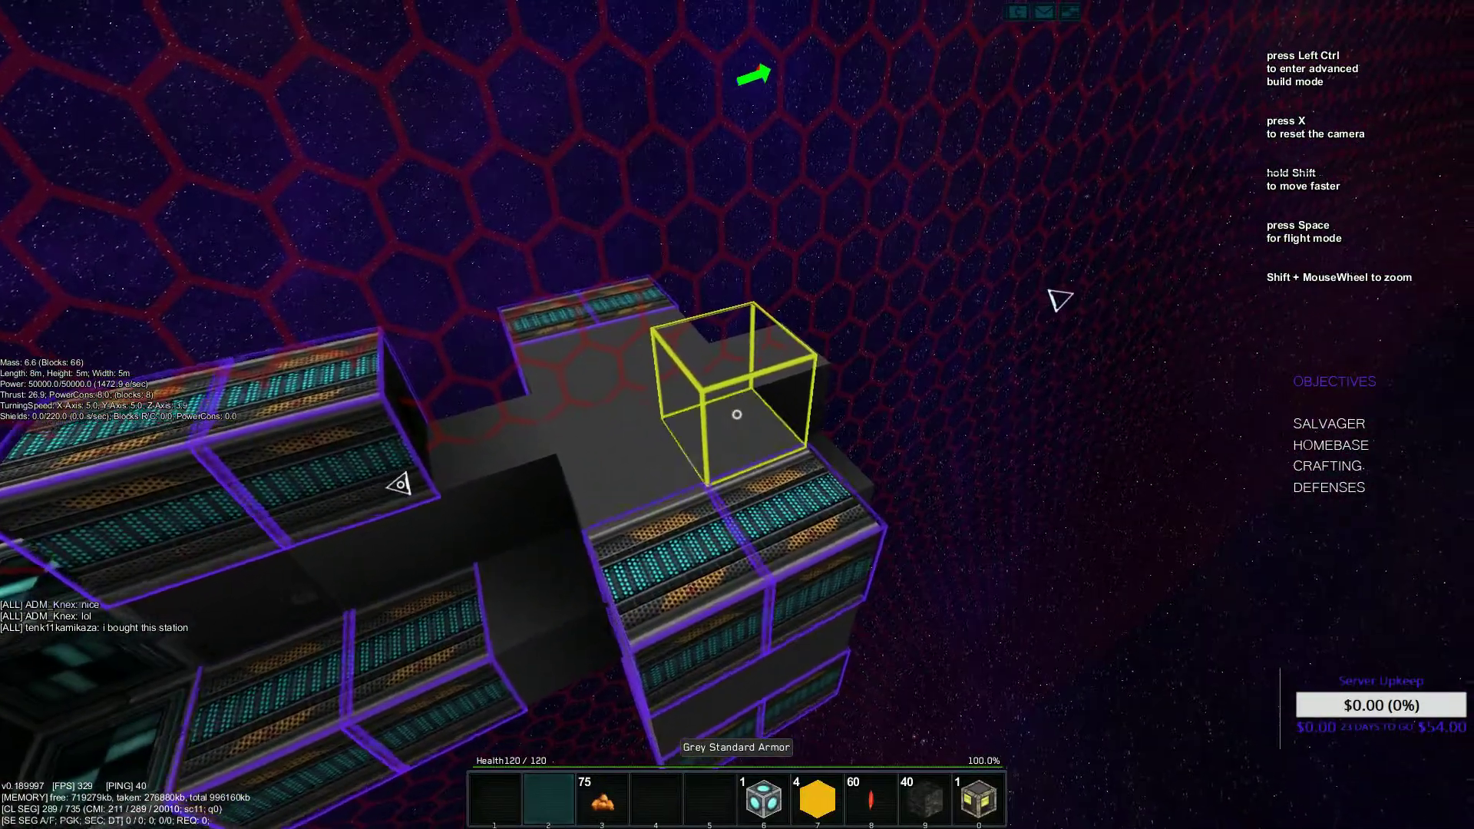
pyautogui.press('s')
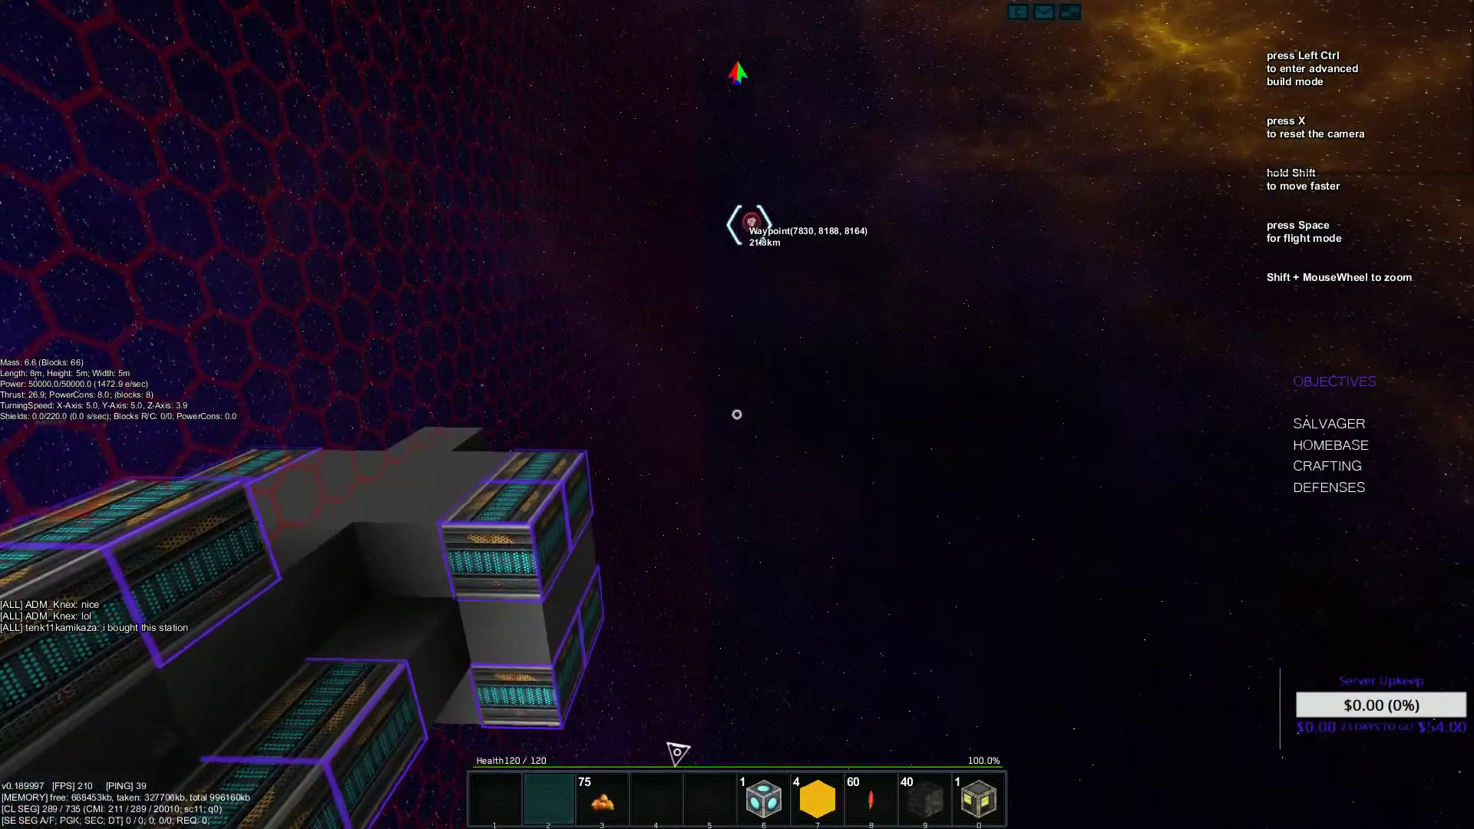
pyautogui.press('s')
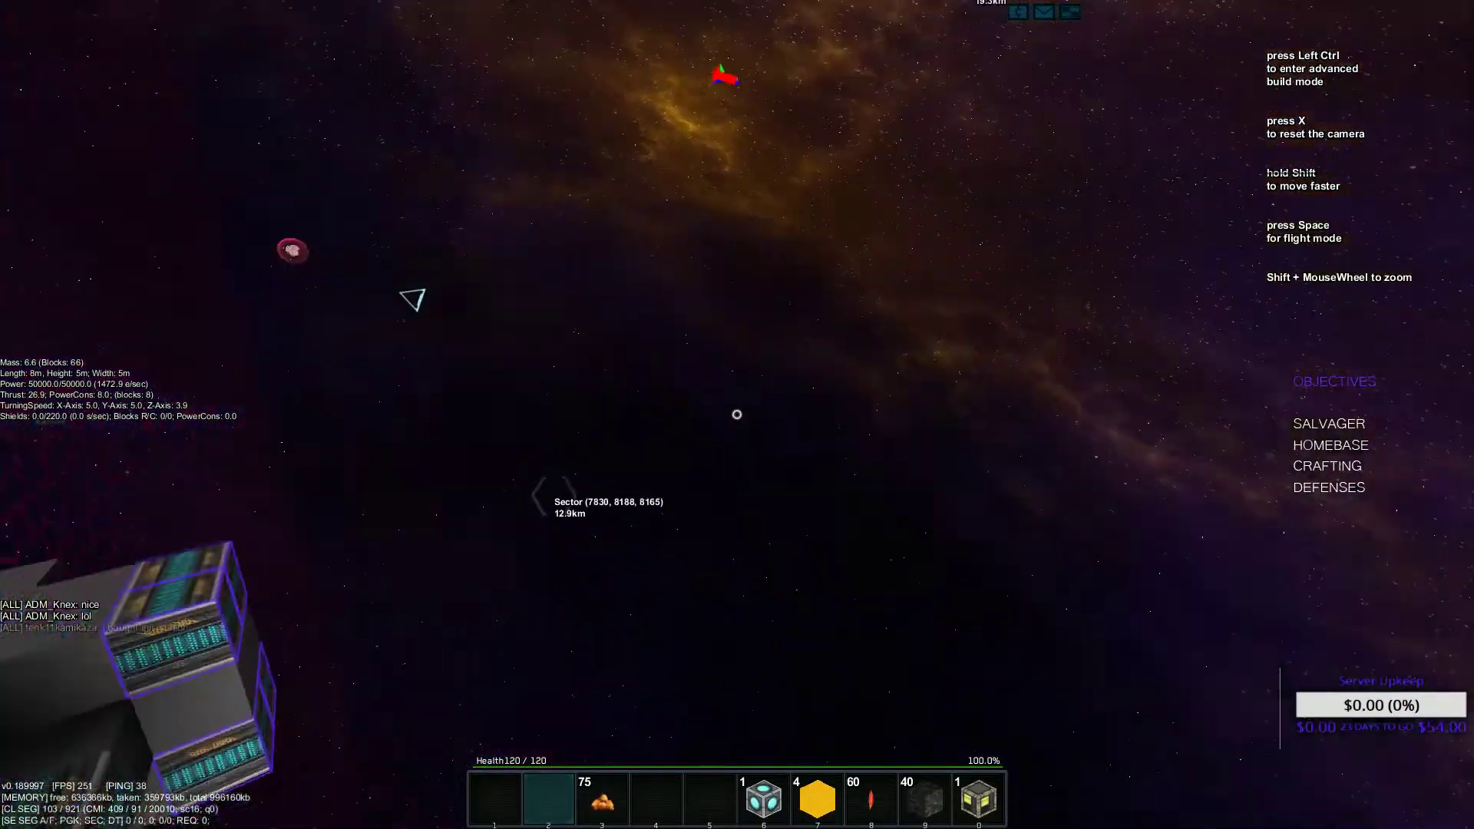
pyautogui.press('w')
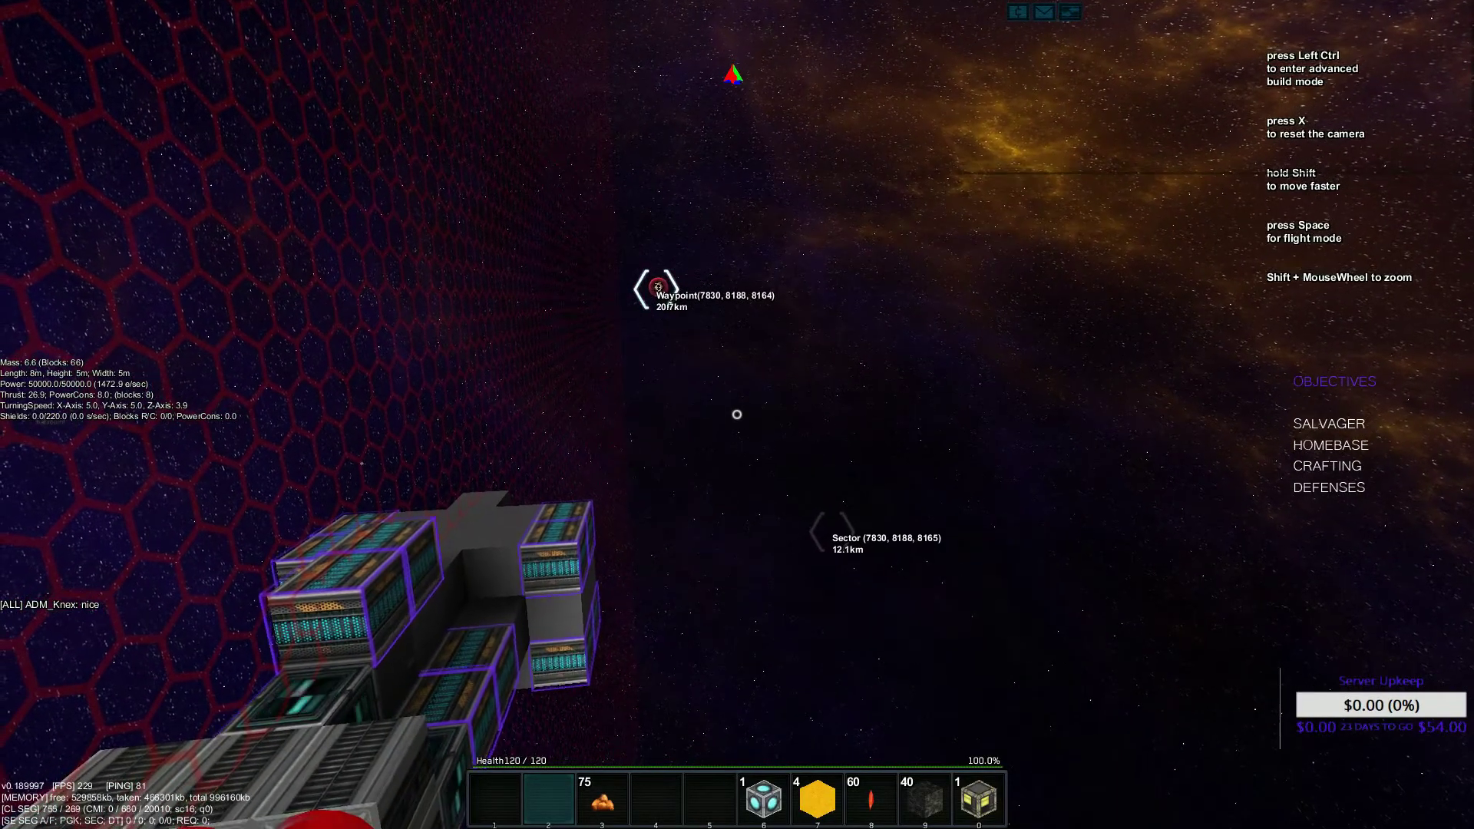
# Remove two armor blocks and place a grey armor block under the ship
pyautogui.moveTo(738, 415); pyautogui.dragTo(462, 345)
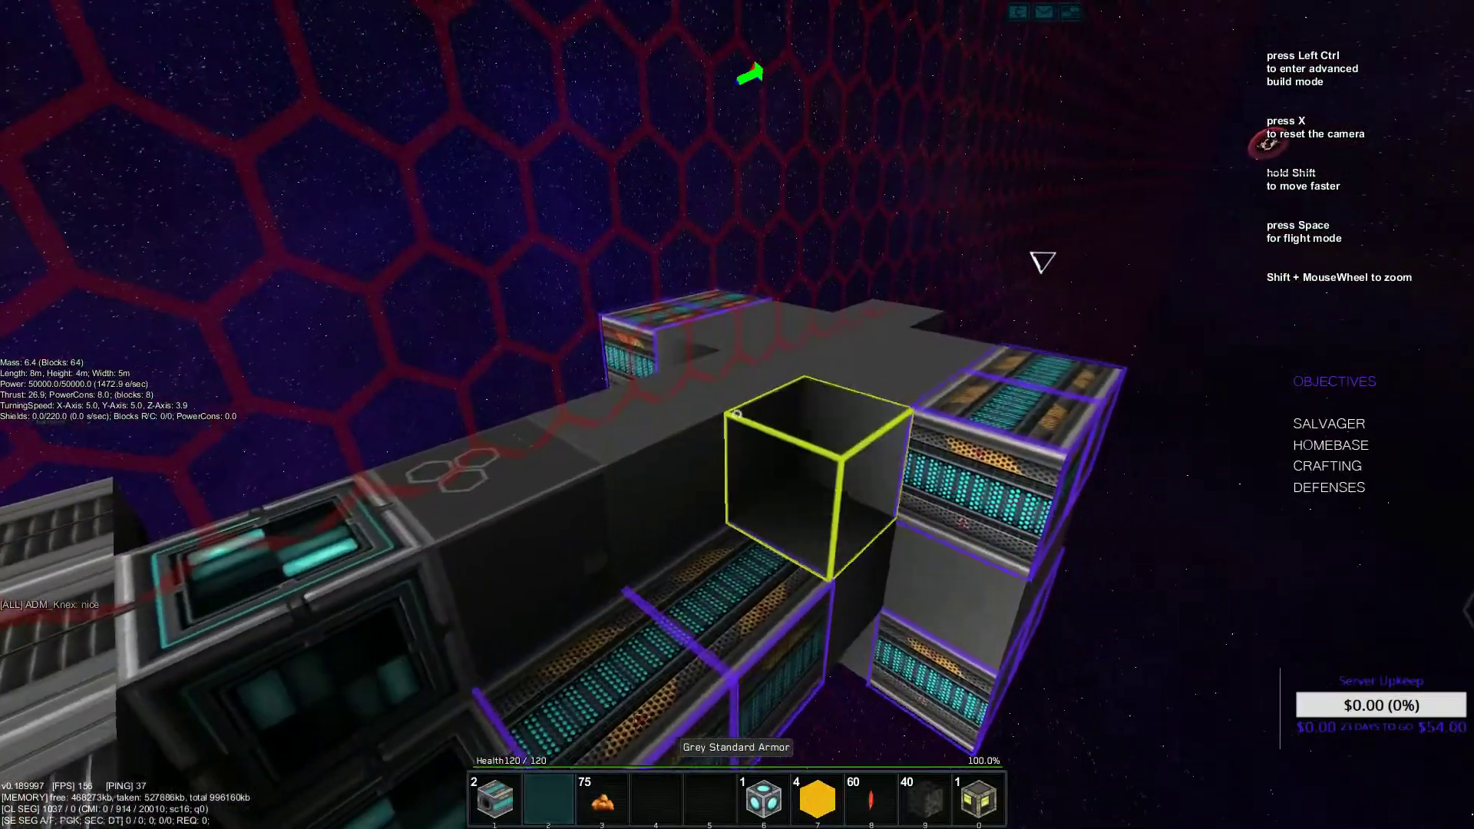
pyautogui.rightClick(737, 414)
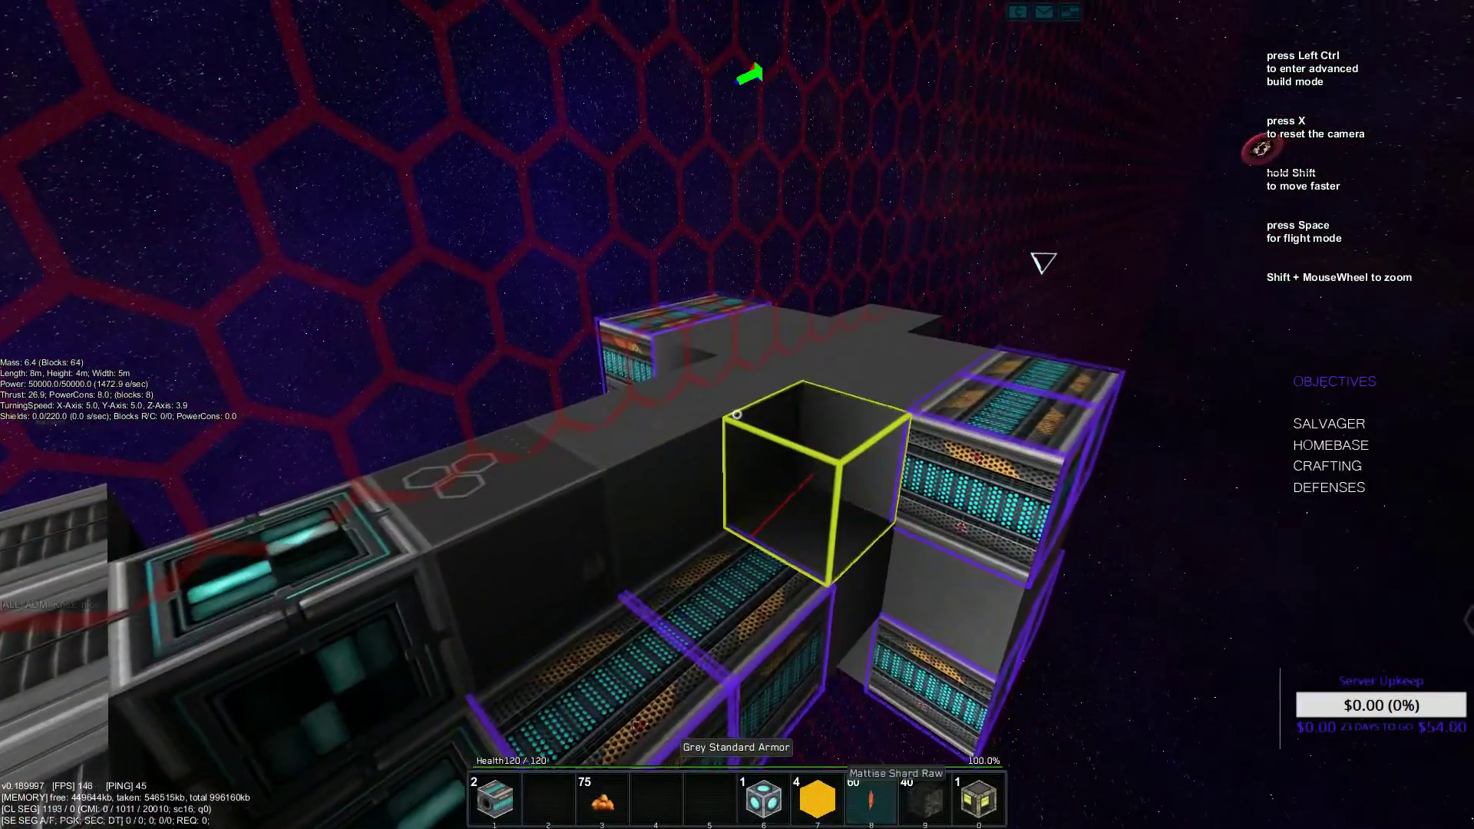
pyautogui.press('w')
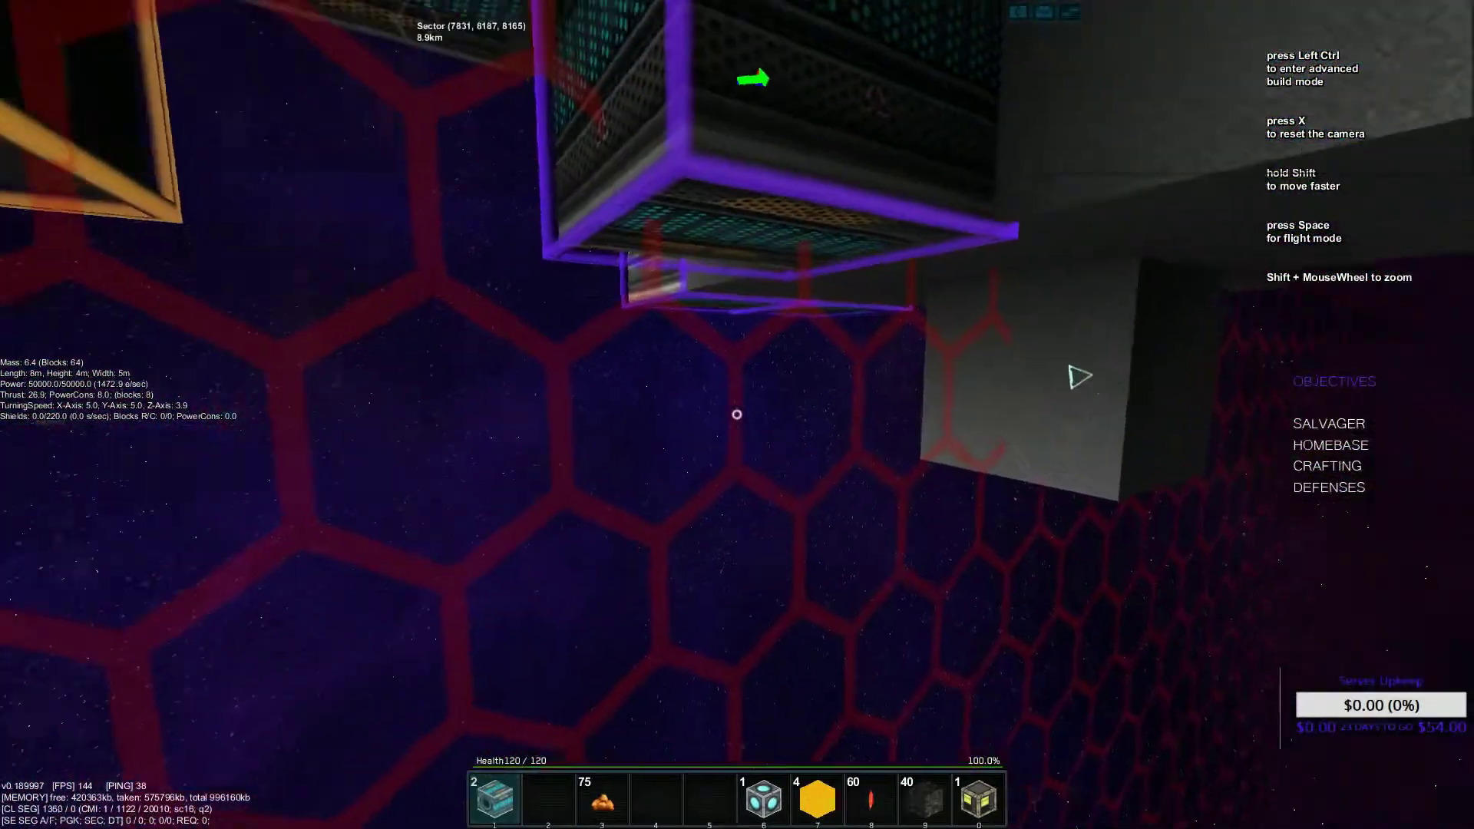
pyautogui.click(738, 415)
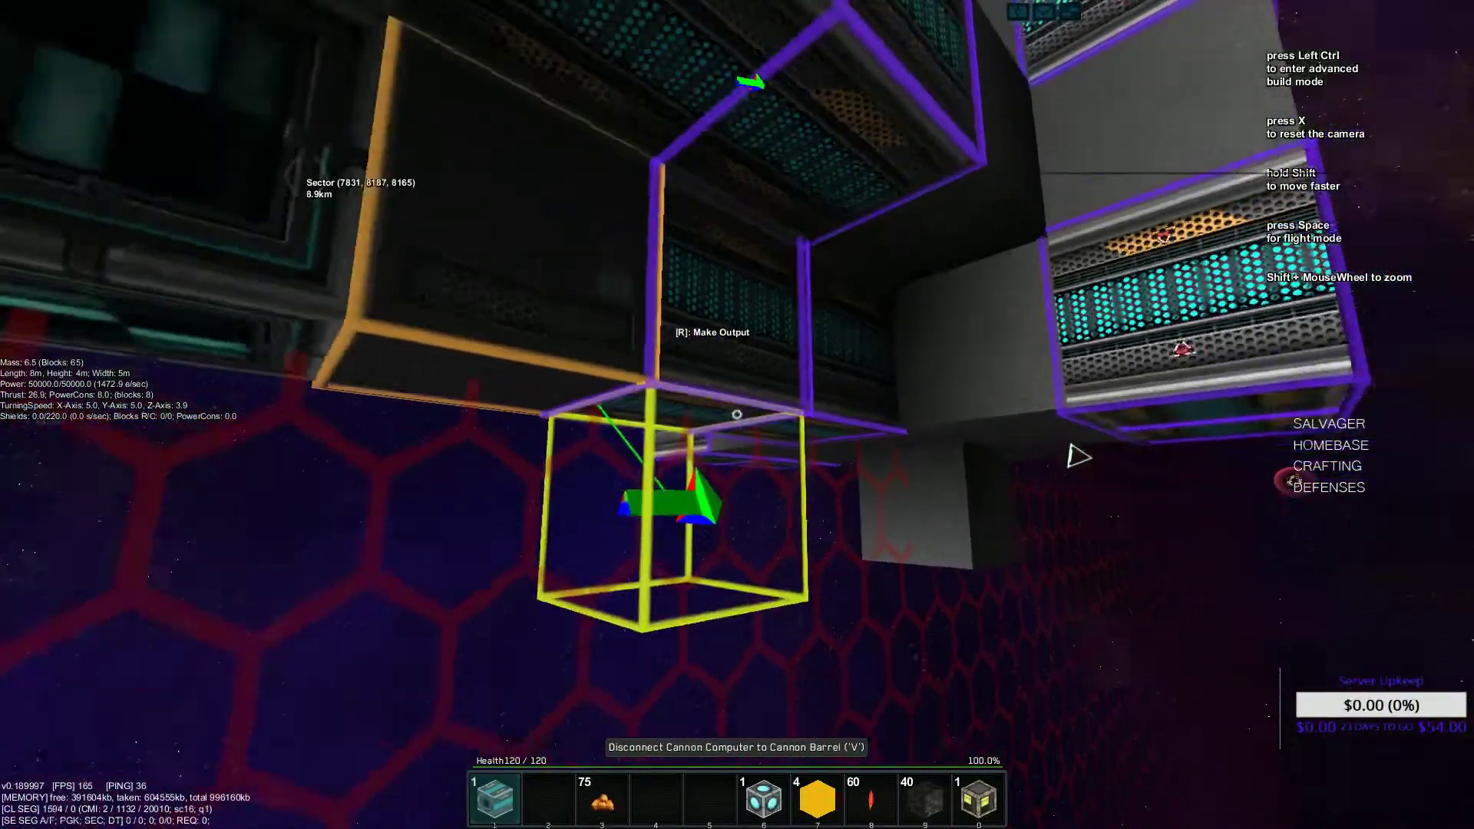
pyautogui.press('s')
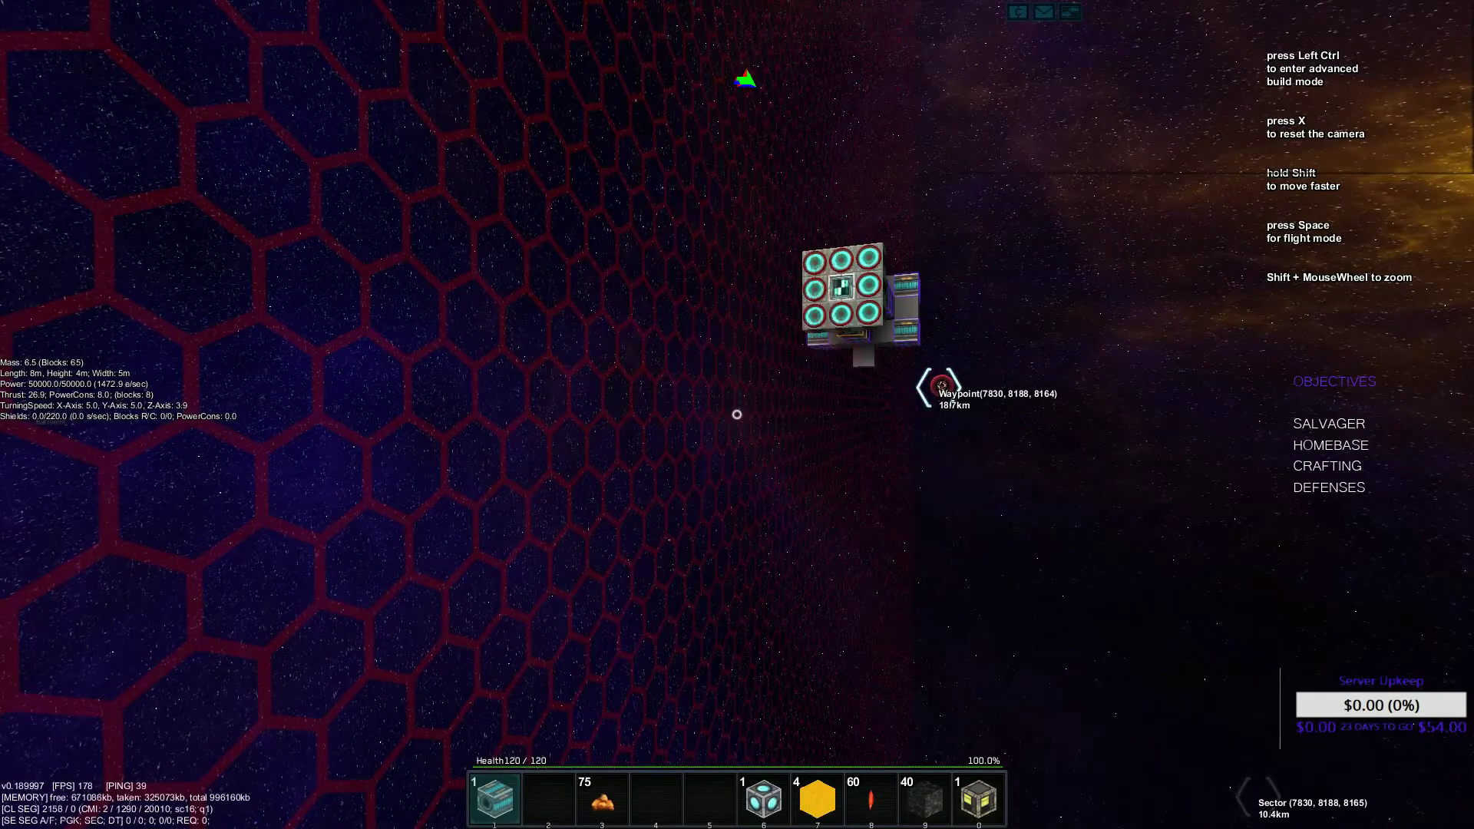
# Place a Cannon Computer block on the ship
pyautogui.press('x')
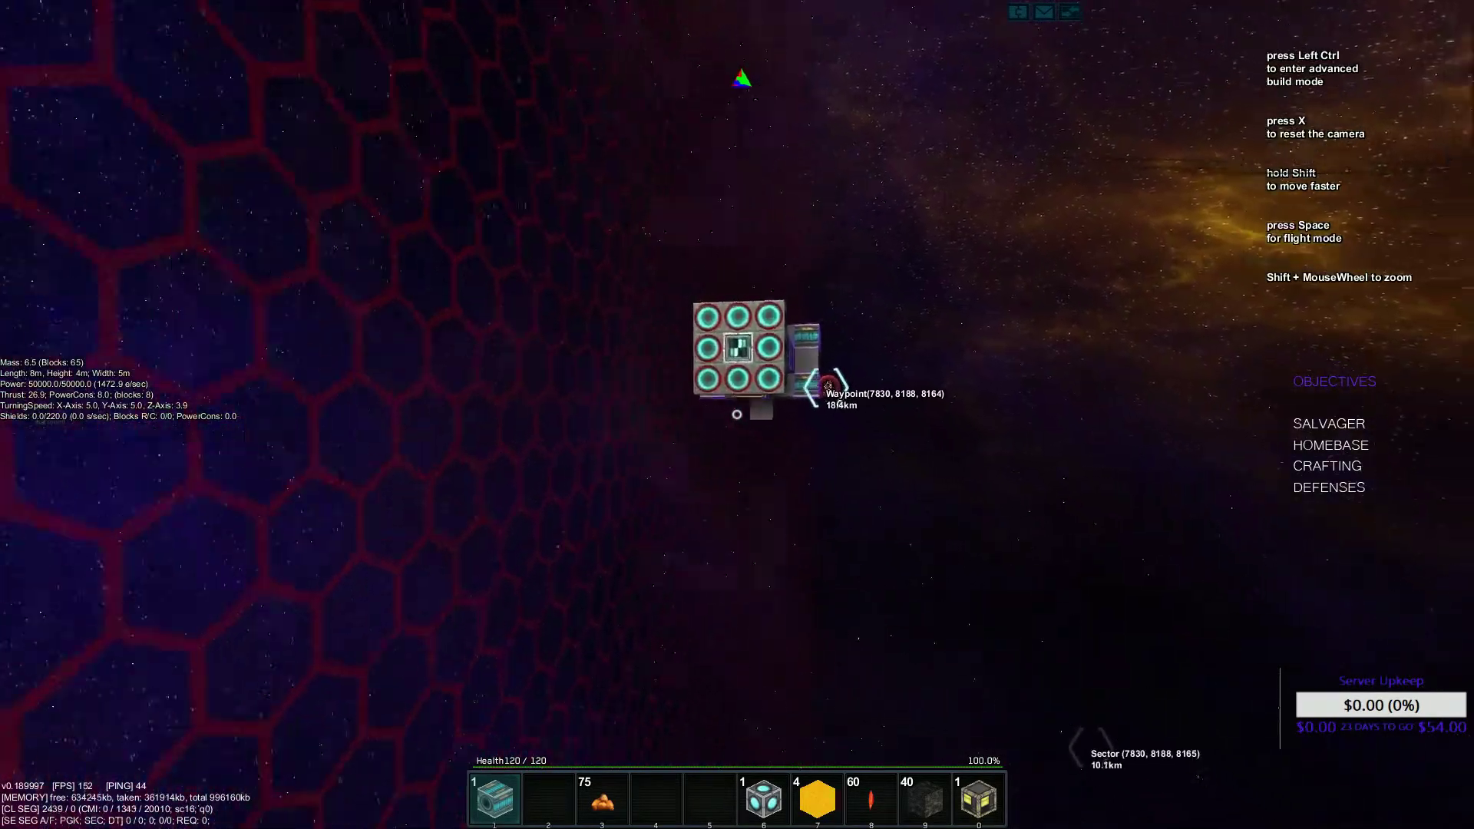
pyautogui.press('w')
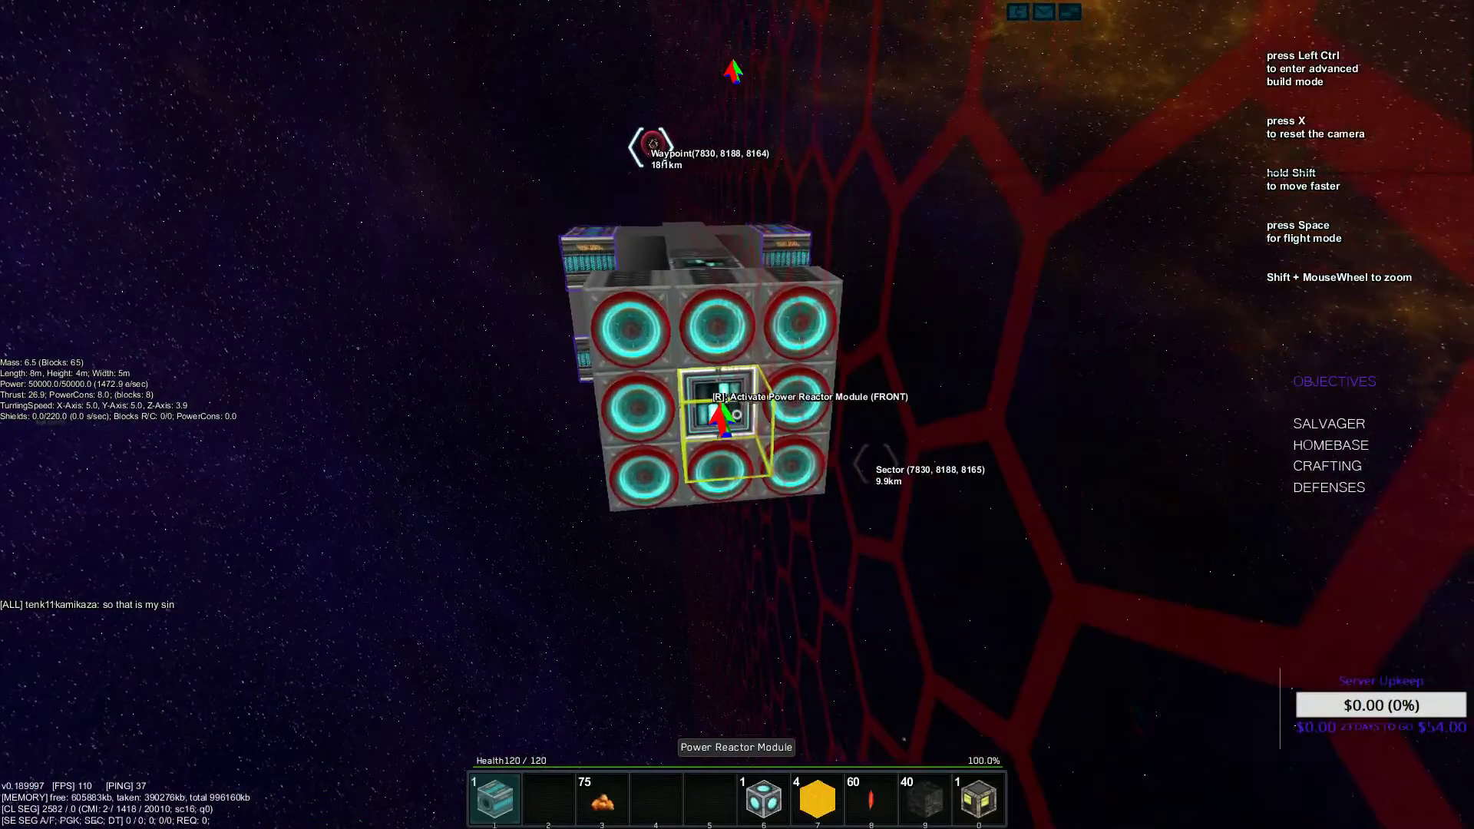
pyautogui.click(720, 415)
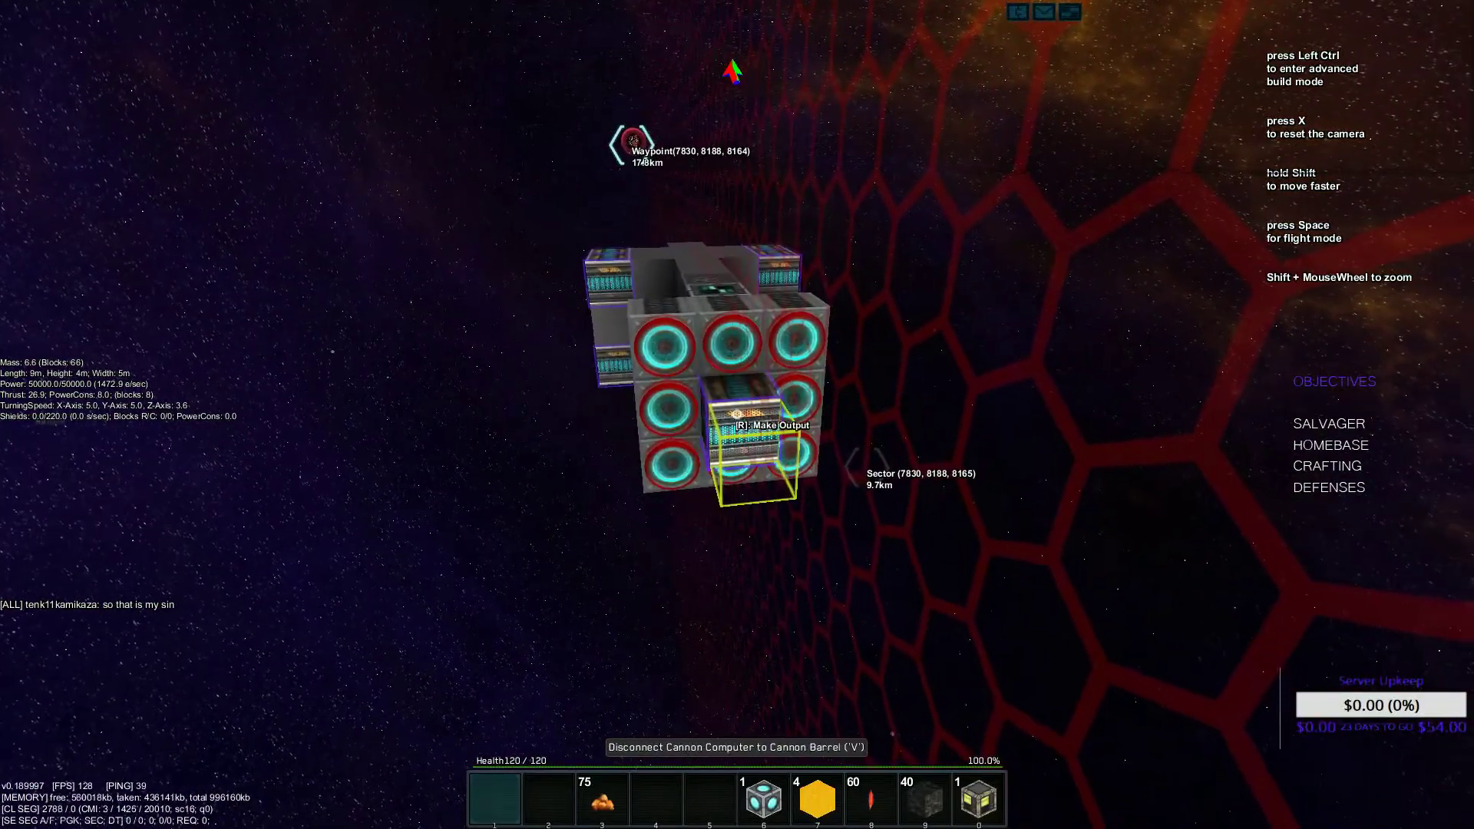
pyautogui.press('d')
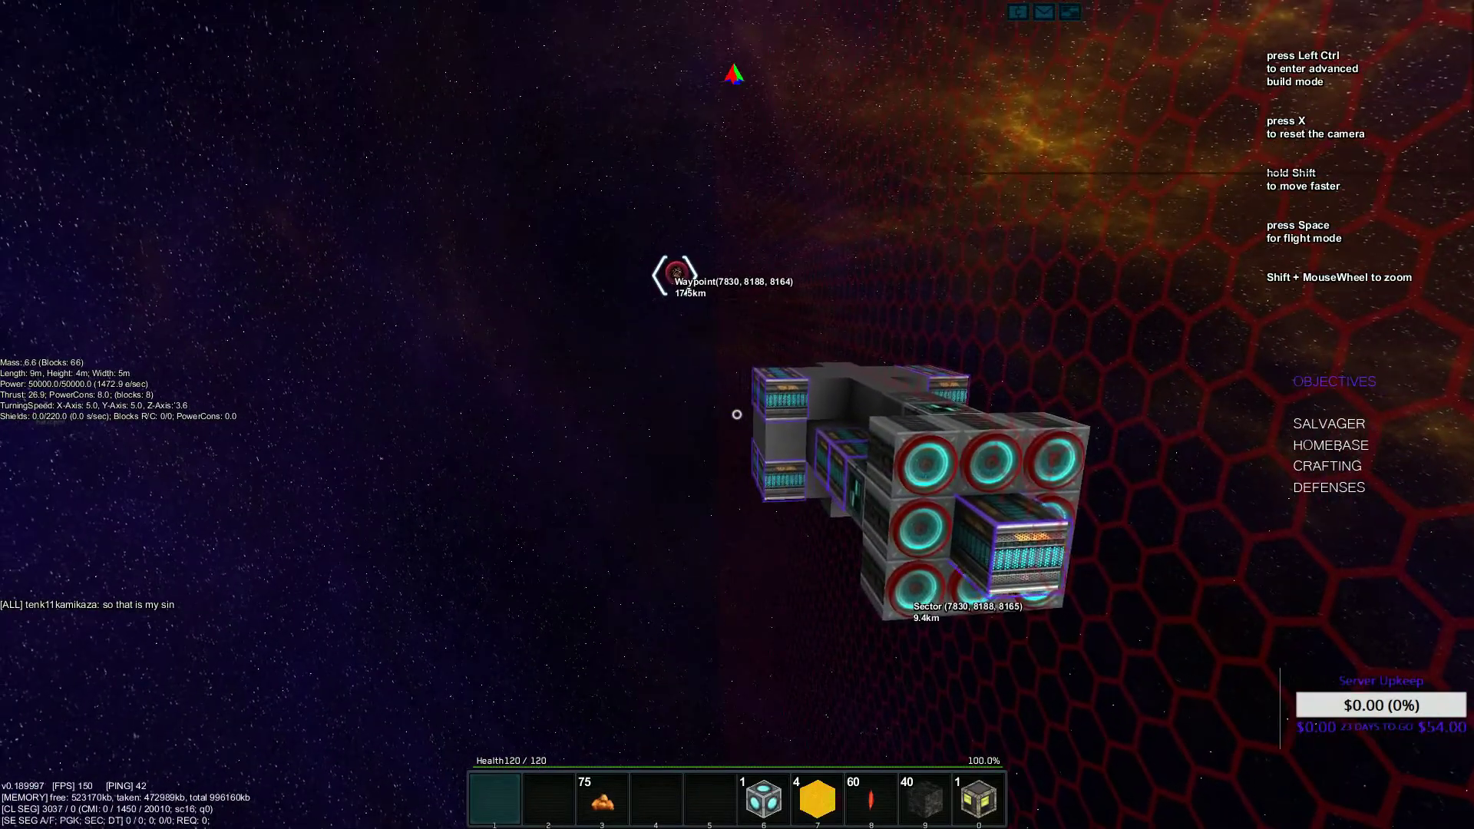
# Post two chat messages to everyone, including the exorcise message, then close chat
pyautogui.press('Return')
pyautogui.write('sinner!!')
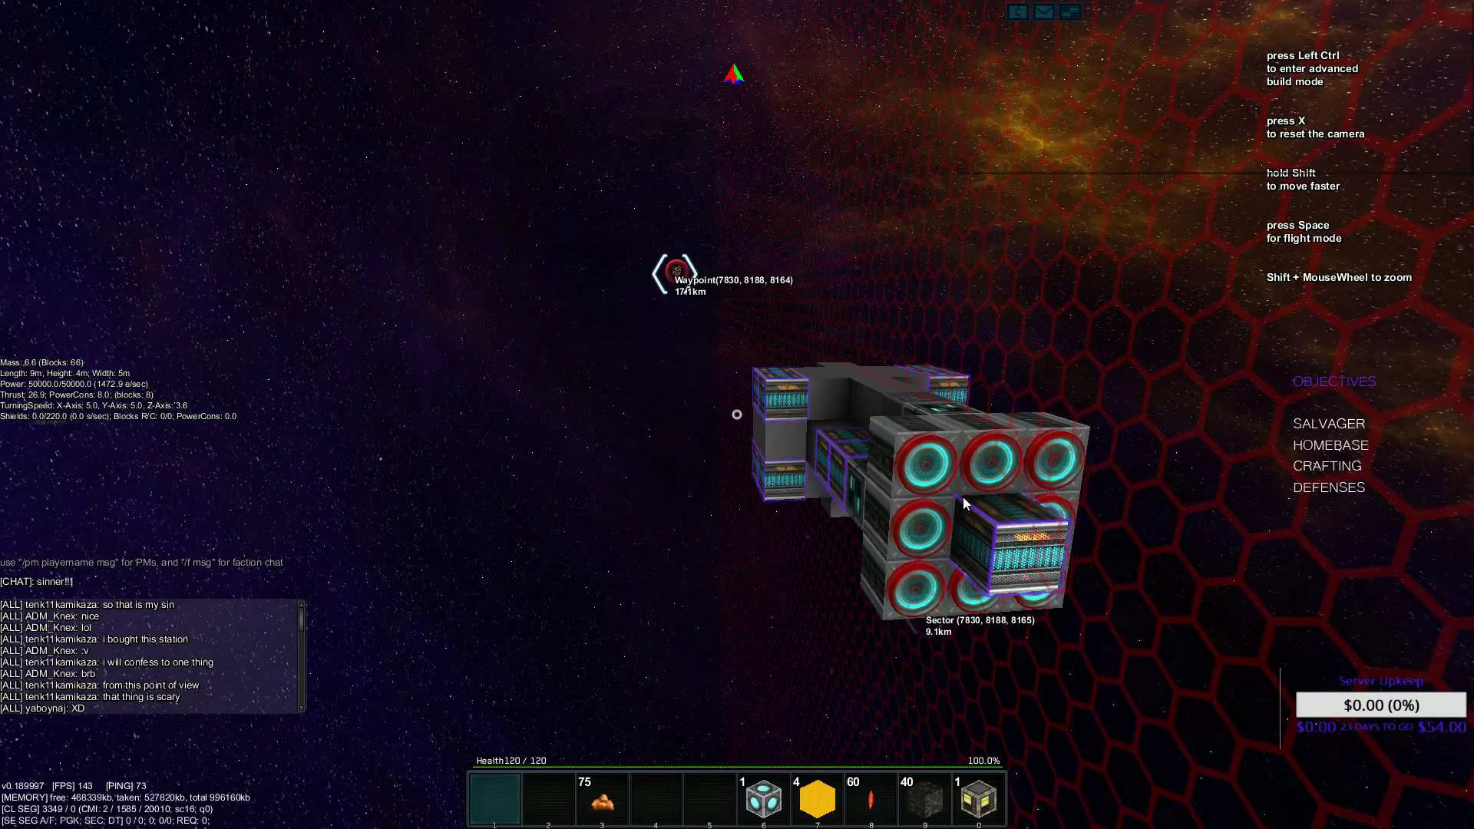
pyautogui.press('Return')
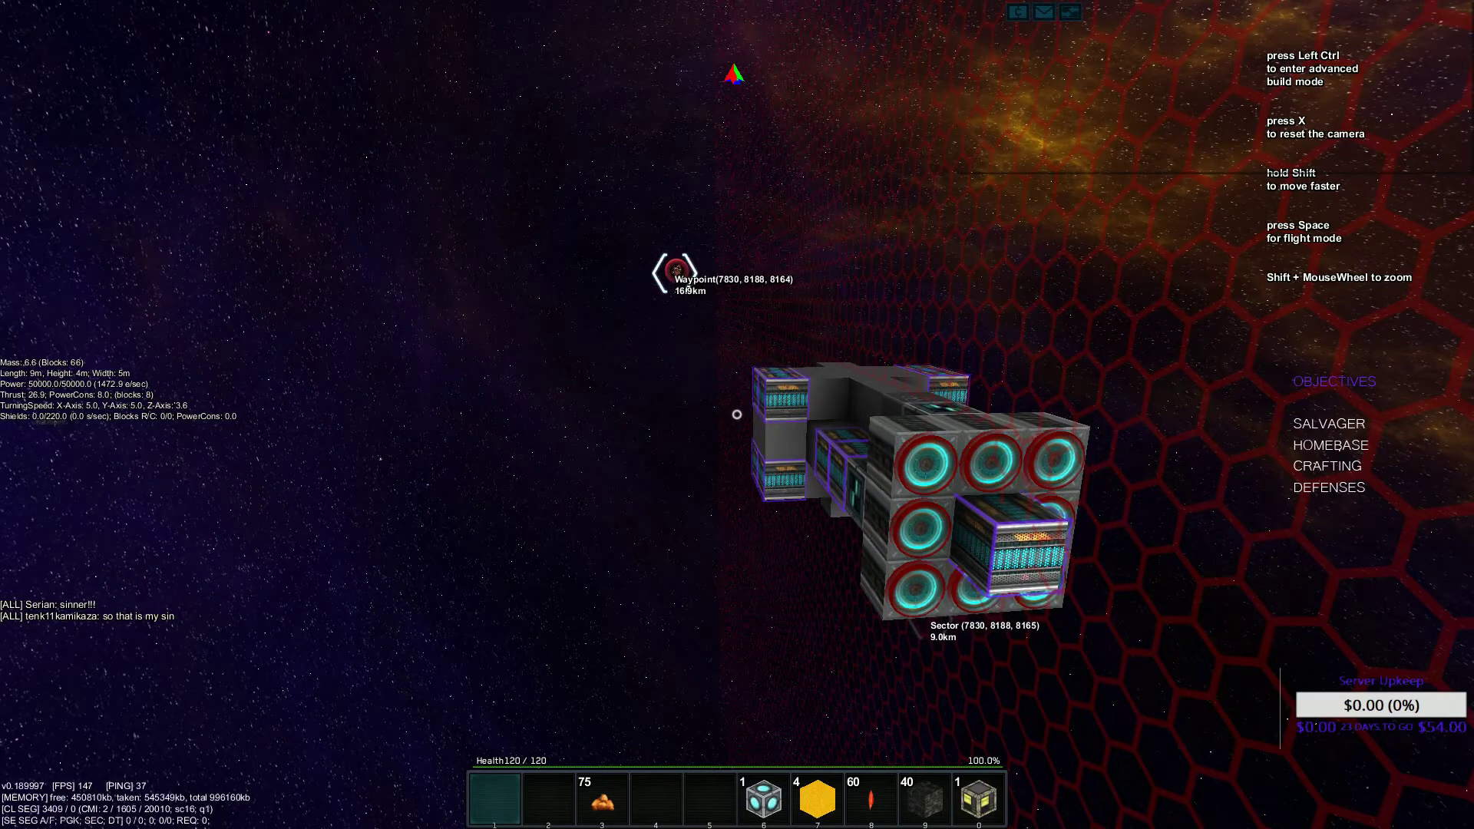
pyautogui.press('d')
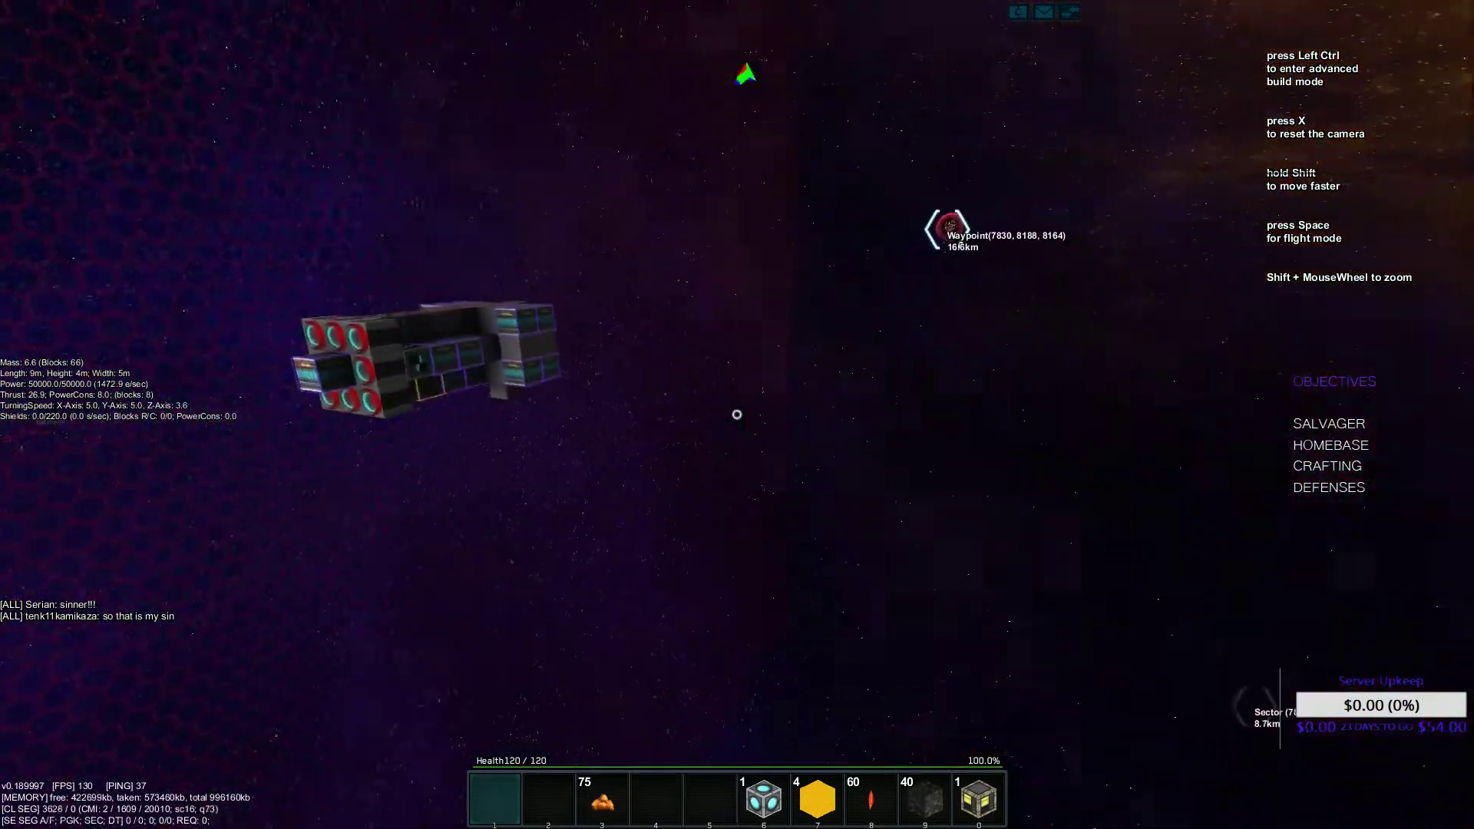
pyautogui.press('Return')
pyautogui.write('ex')
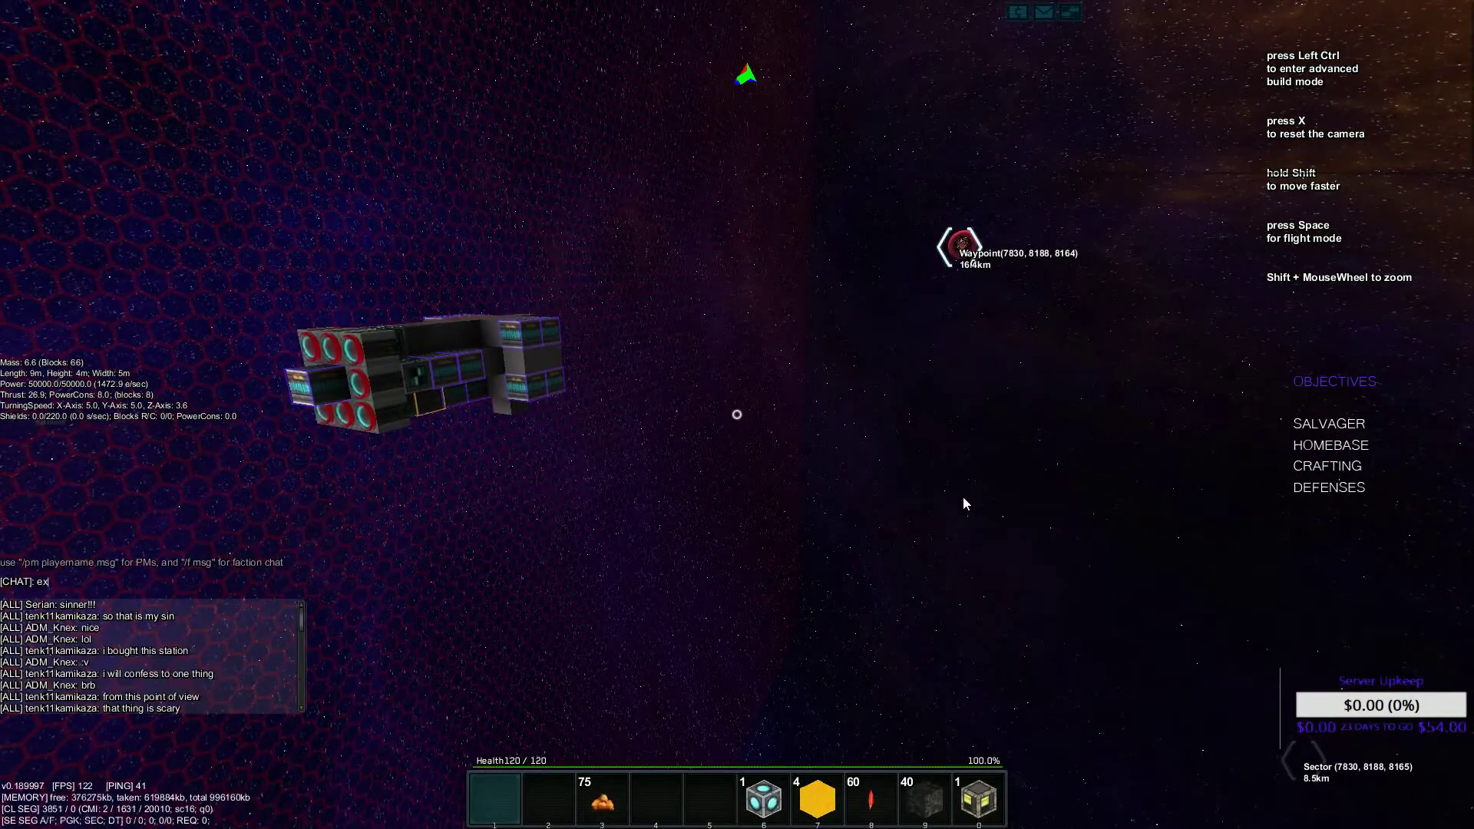
pyautogui.write('orcise the de')
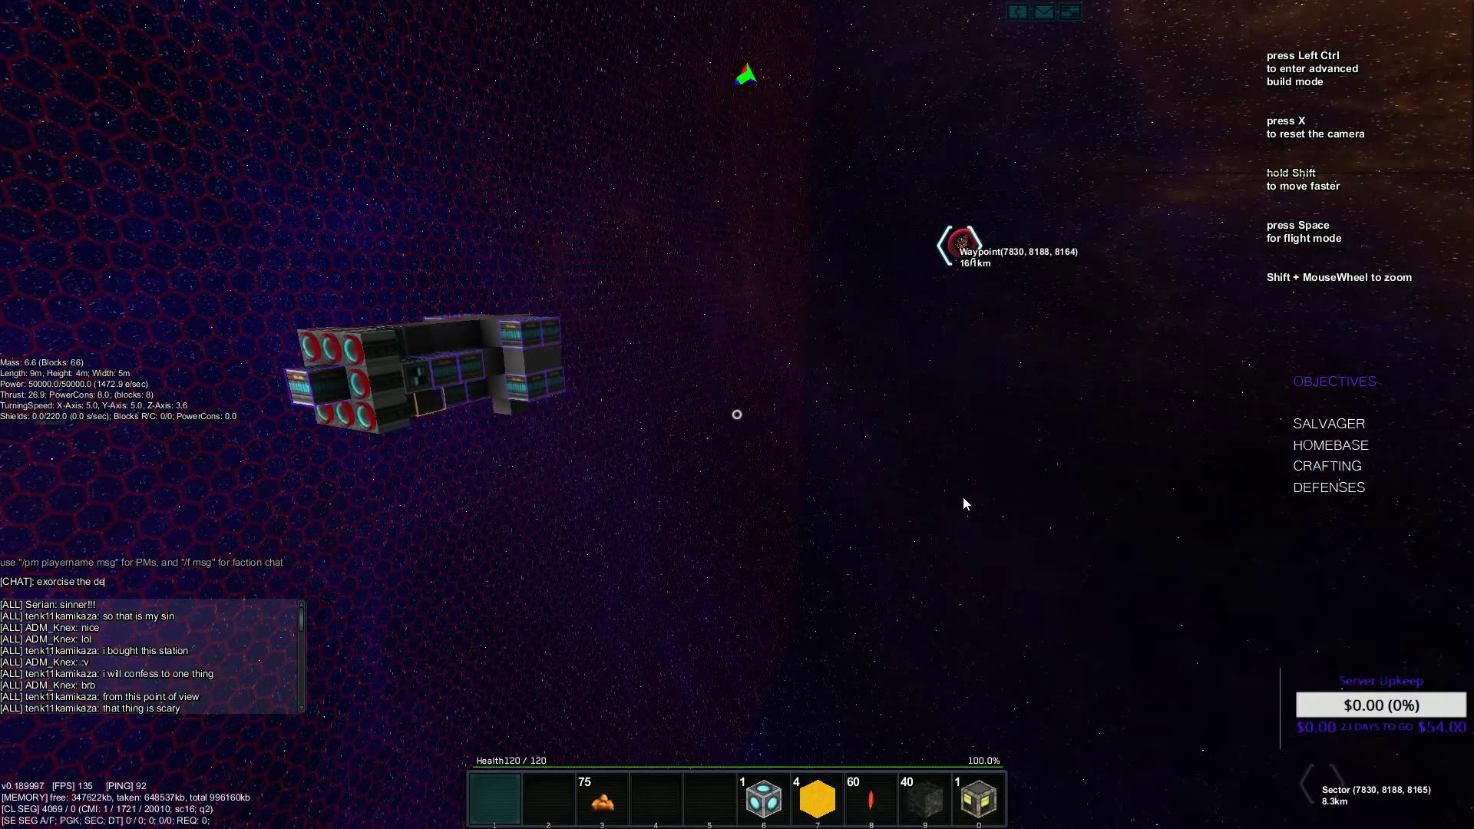
pyautogui.write('mon!')
pyautogui.press('Return')
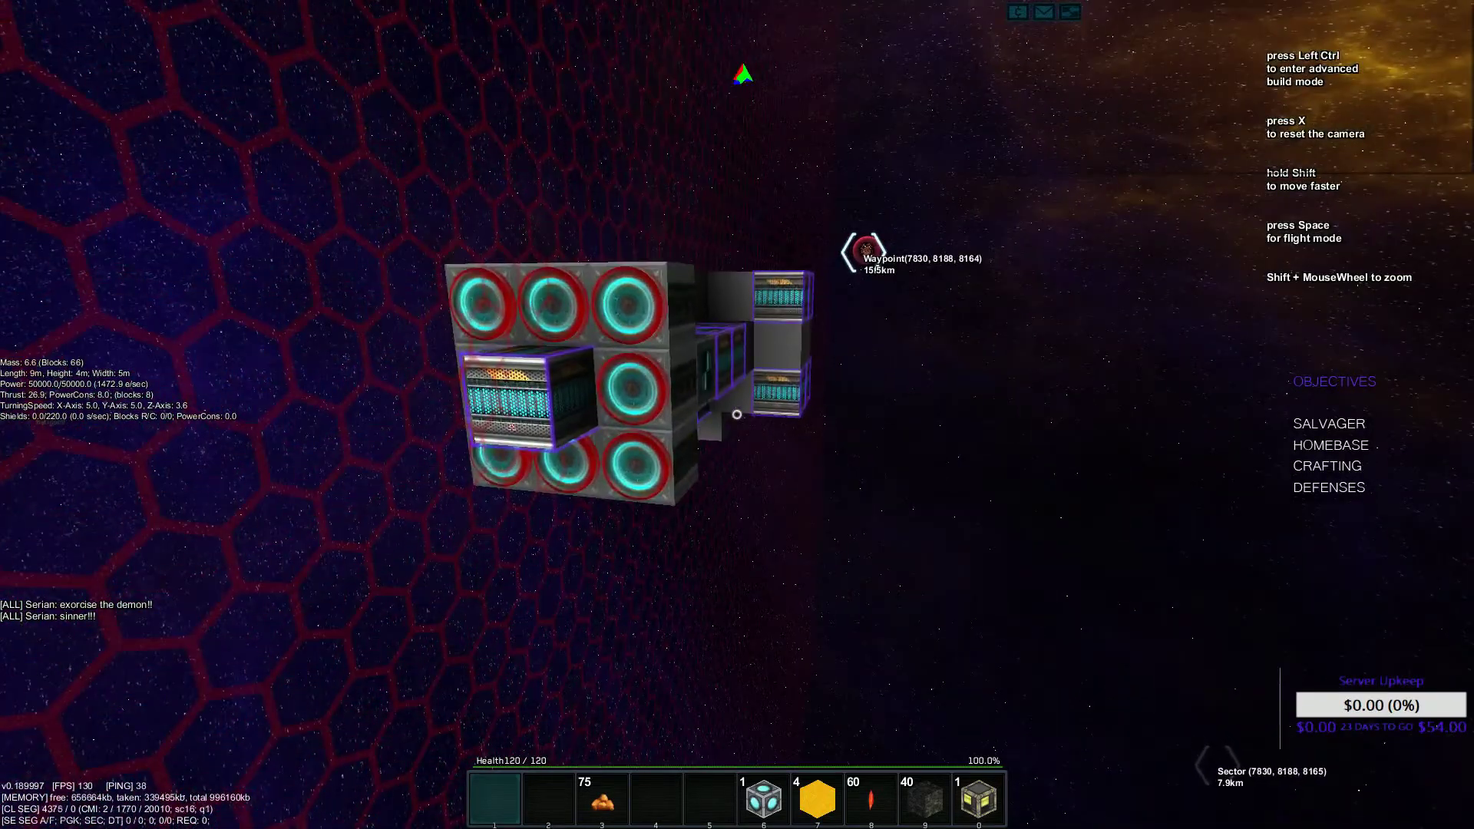
pyautogui.press('Return')
pyautogui.press('Escape')
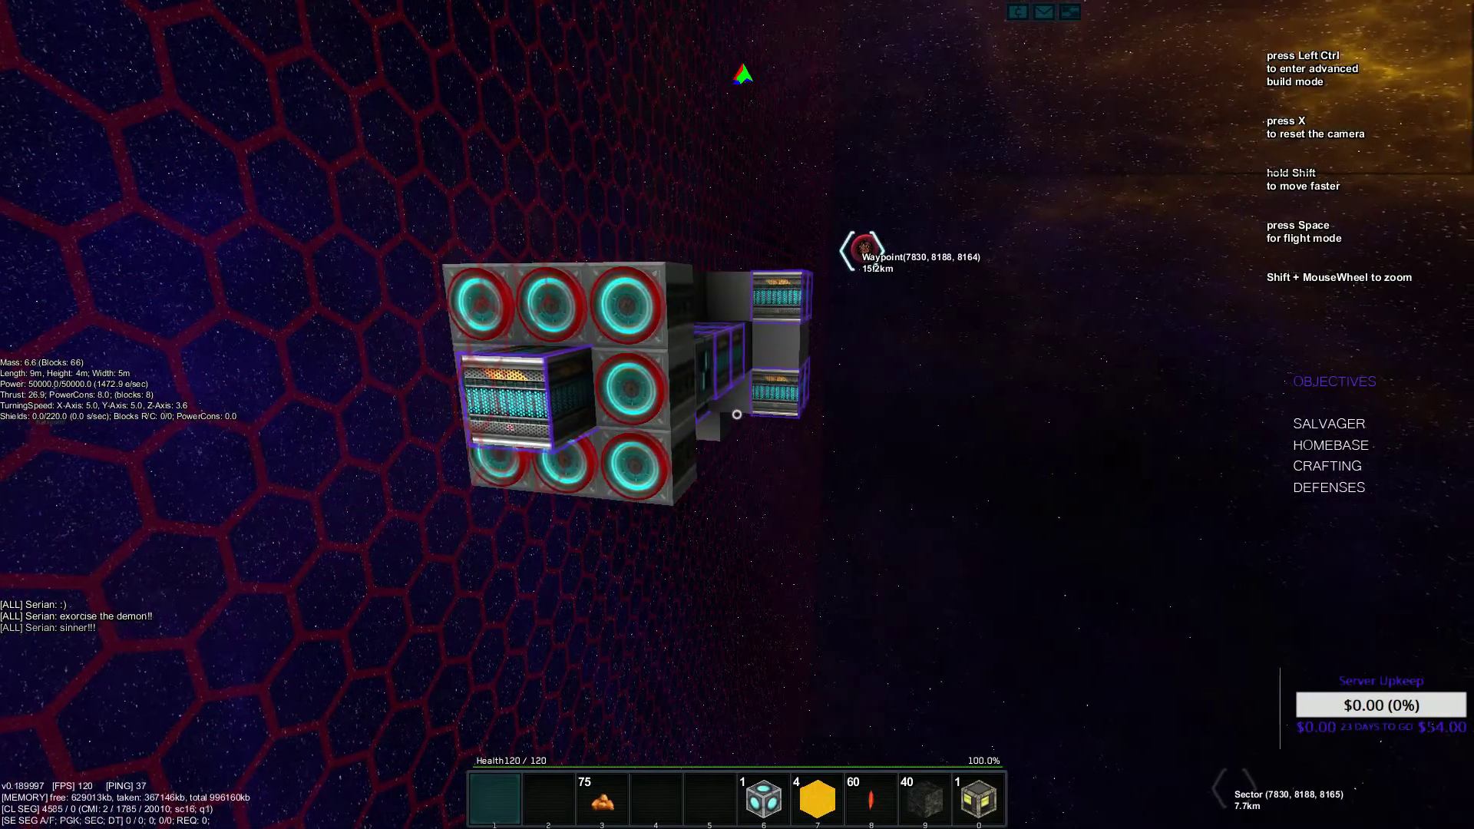
pyautogui.moveTo(738, 414); pyautogui.dragTo(876, 392)
# Select the raw Jisper ore and refine it in the inventory's raw material refining panel
pyautogui.press('3')
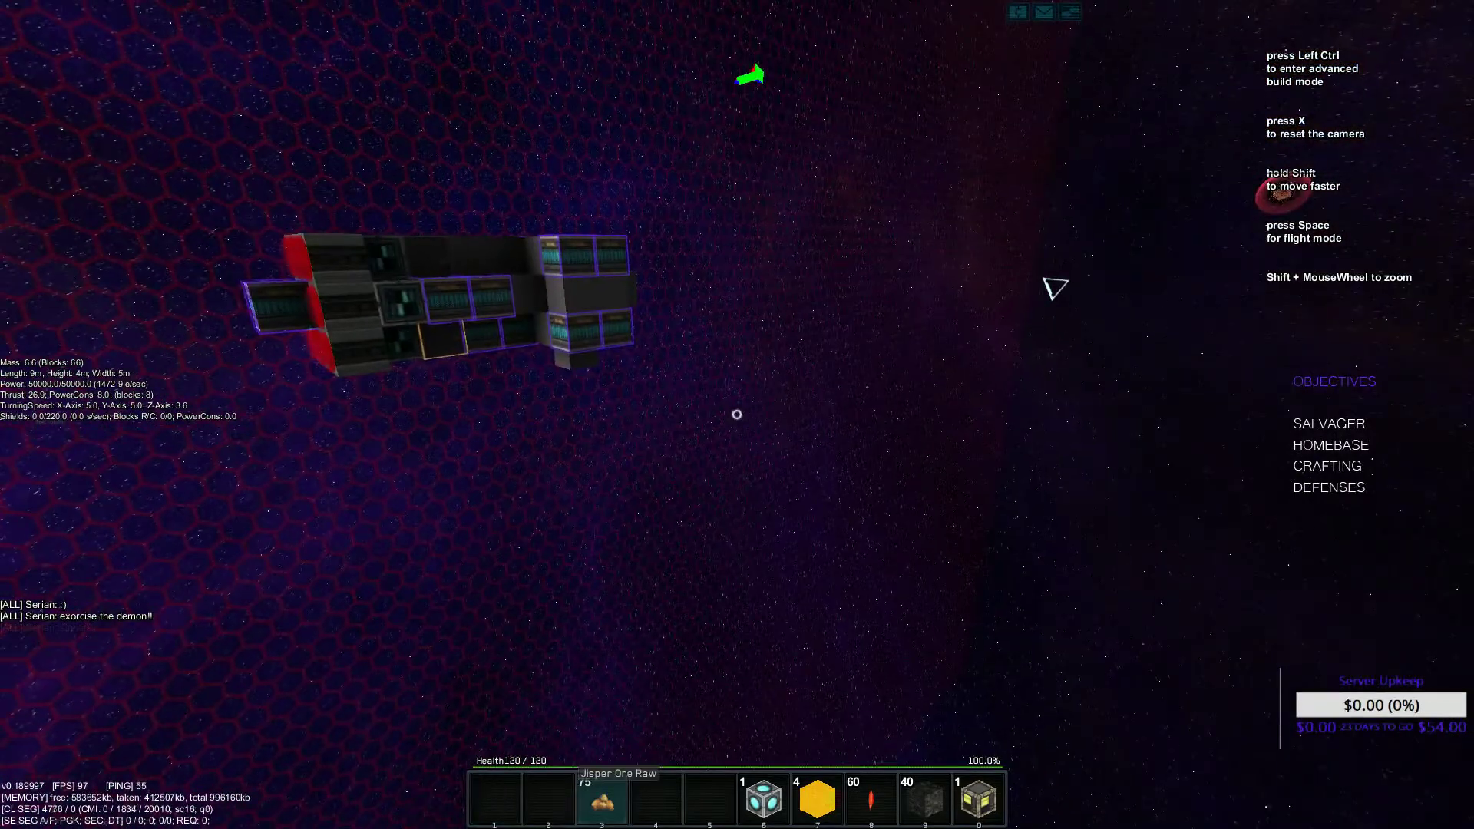
pyautogui.press('i')
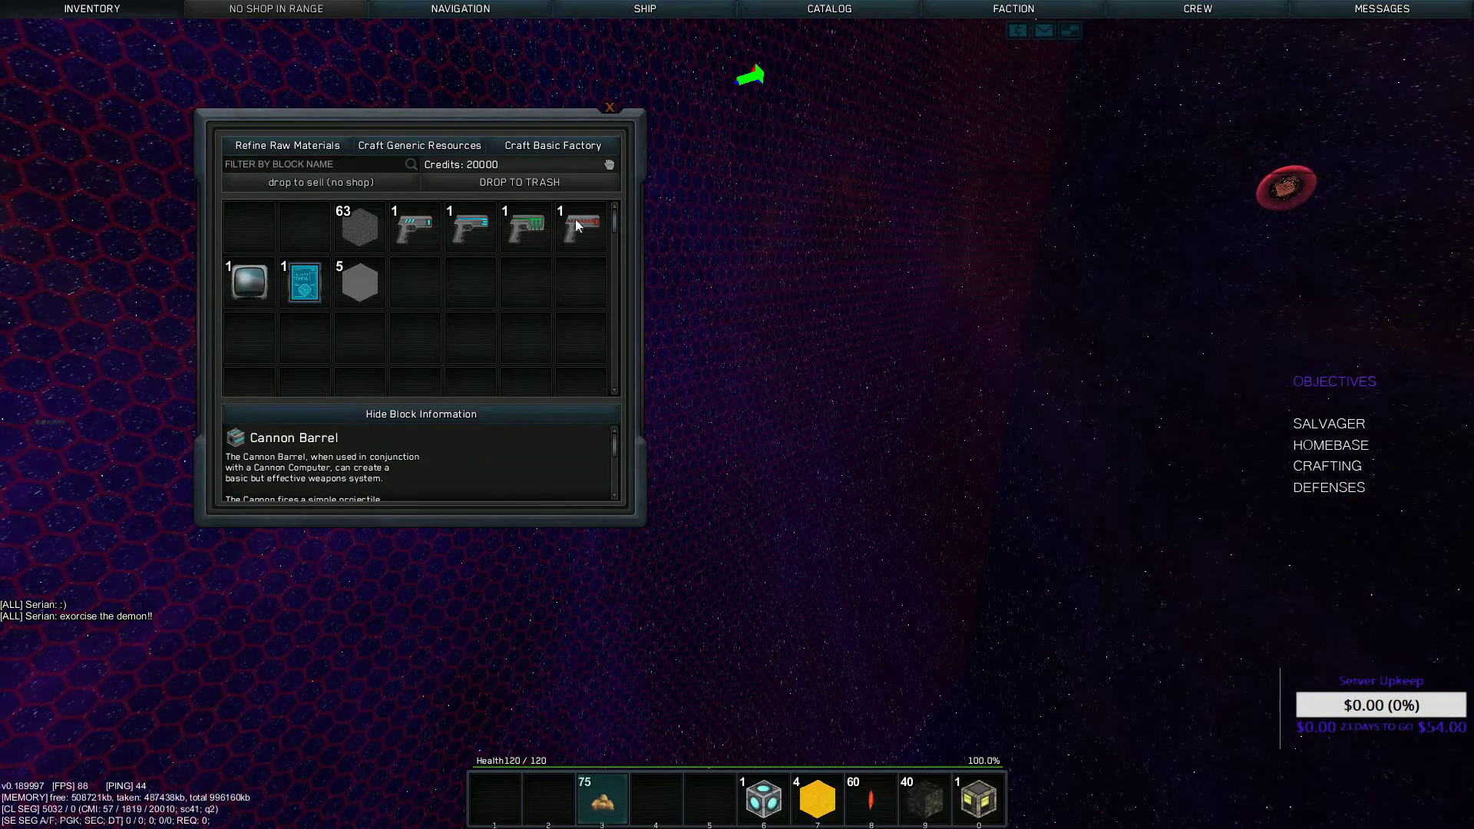
pyautogui.click(305, 147)
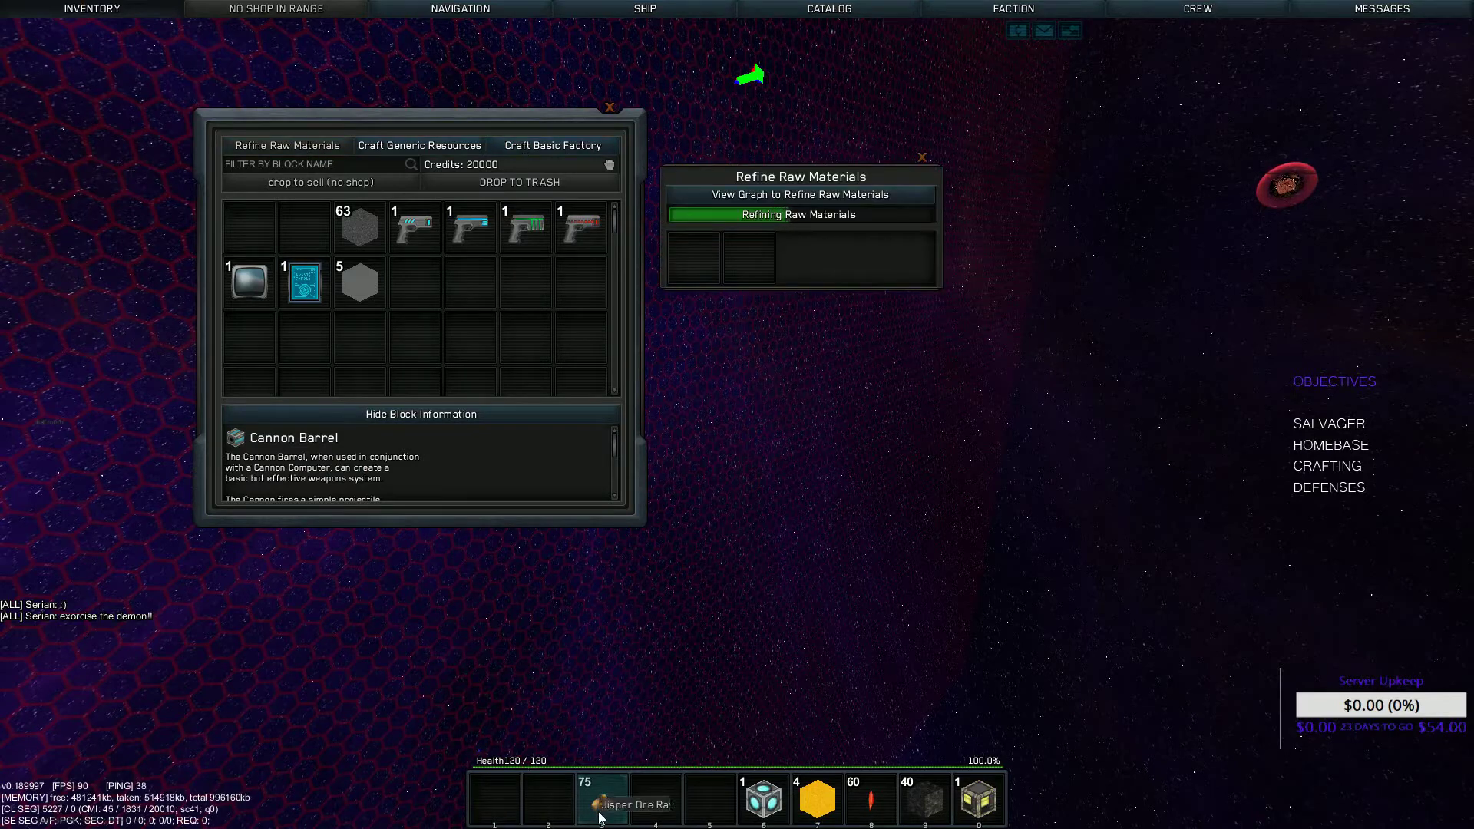
pyautogui.click(614, 109)
pyautogui.press('i')
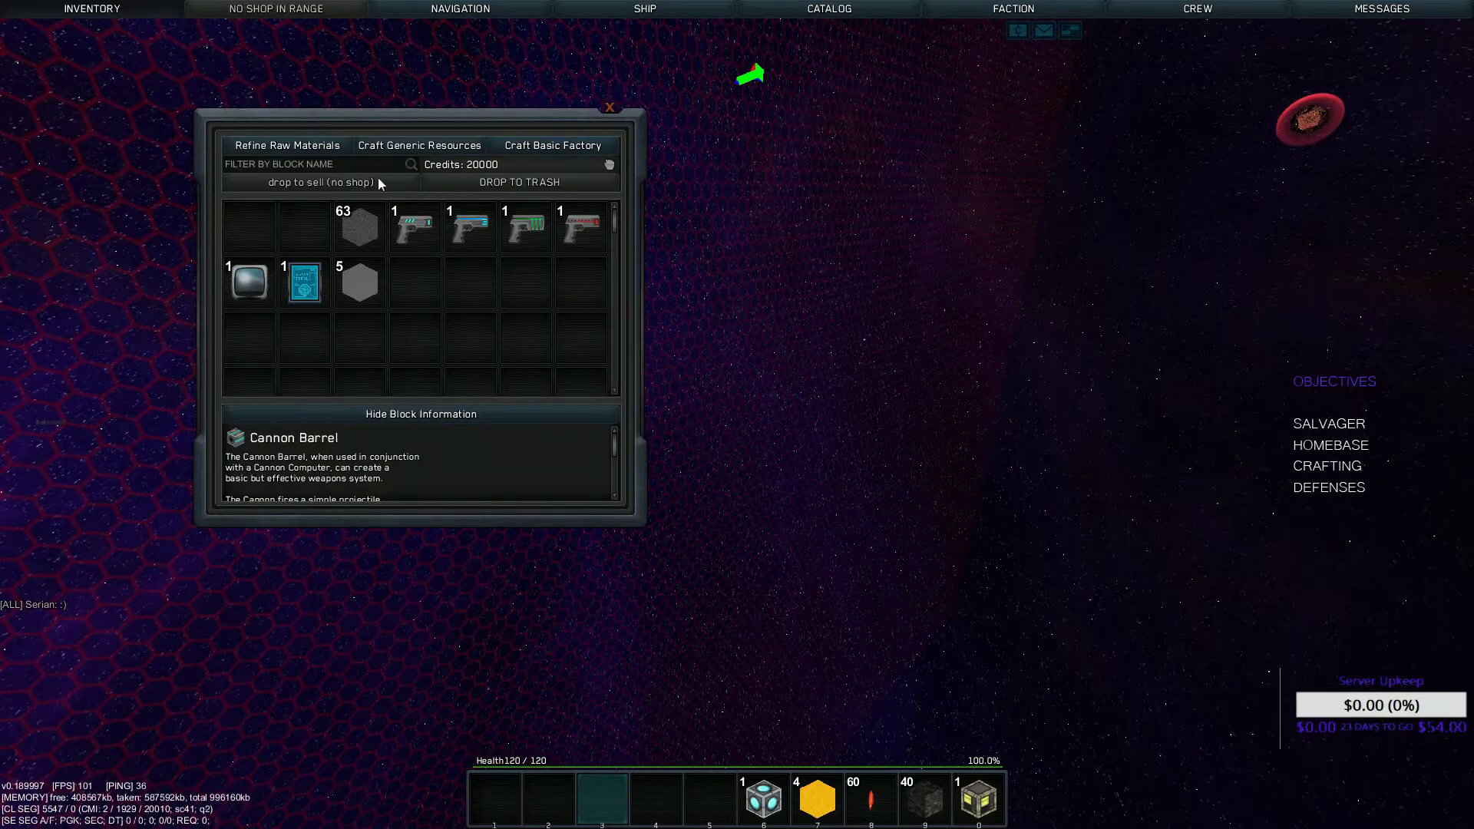
pyautogui.click(287, 145)
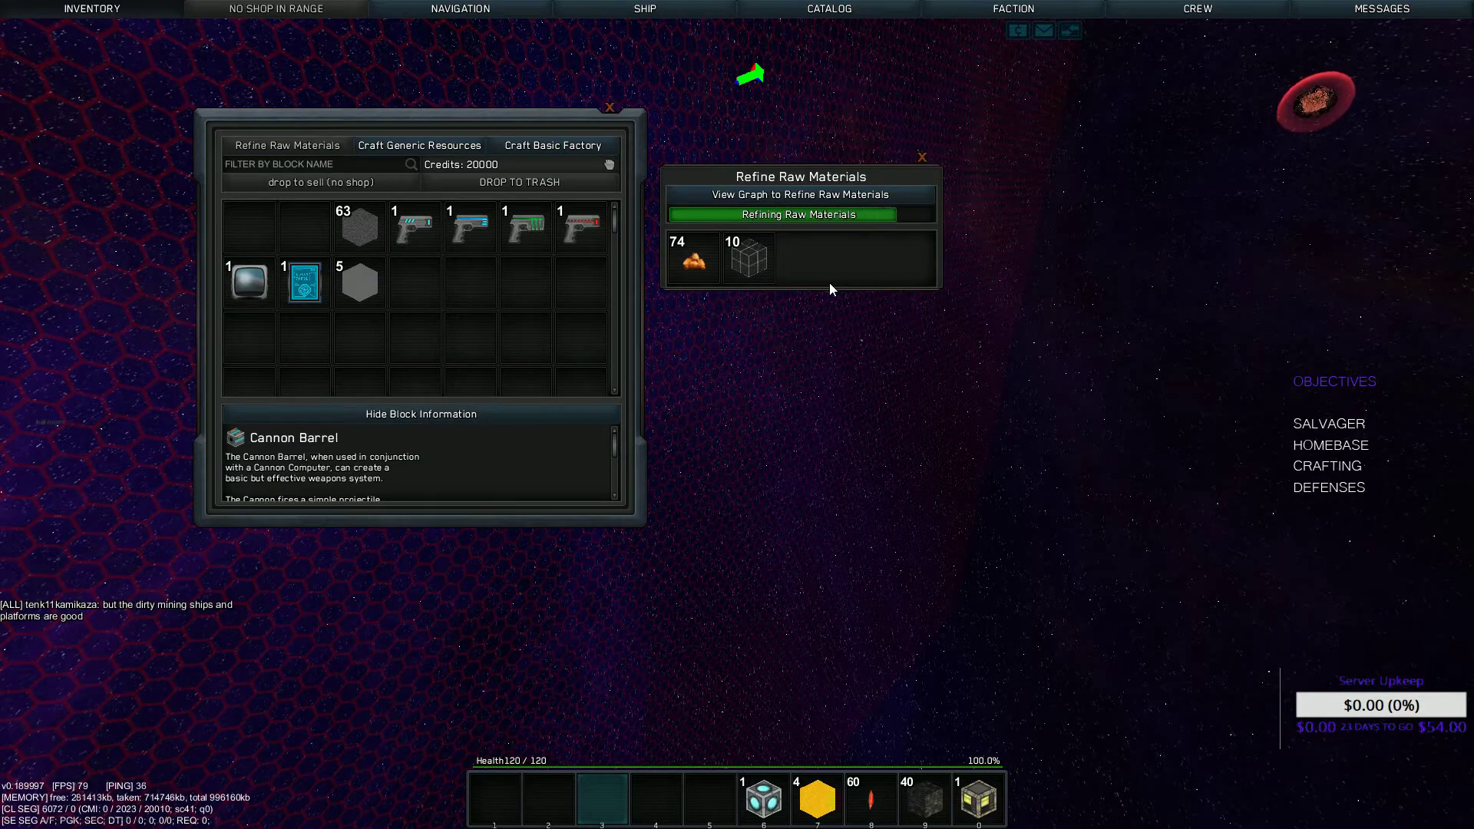
# Move the 20 refined mesh and 73 Jisper onto the hotbar and close the inventory
pyautogui.keyDown('shift'); pyautogui.click(751, 261); pyautogui.keyUp('shift')
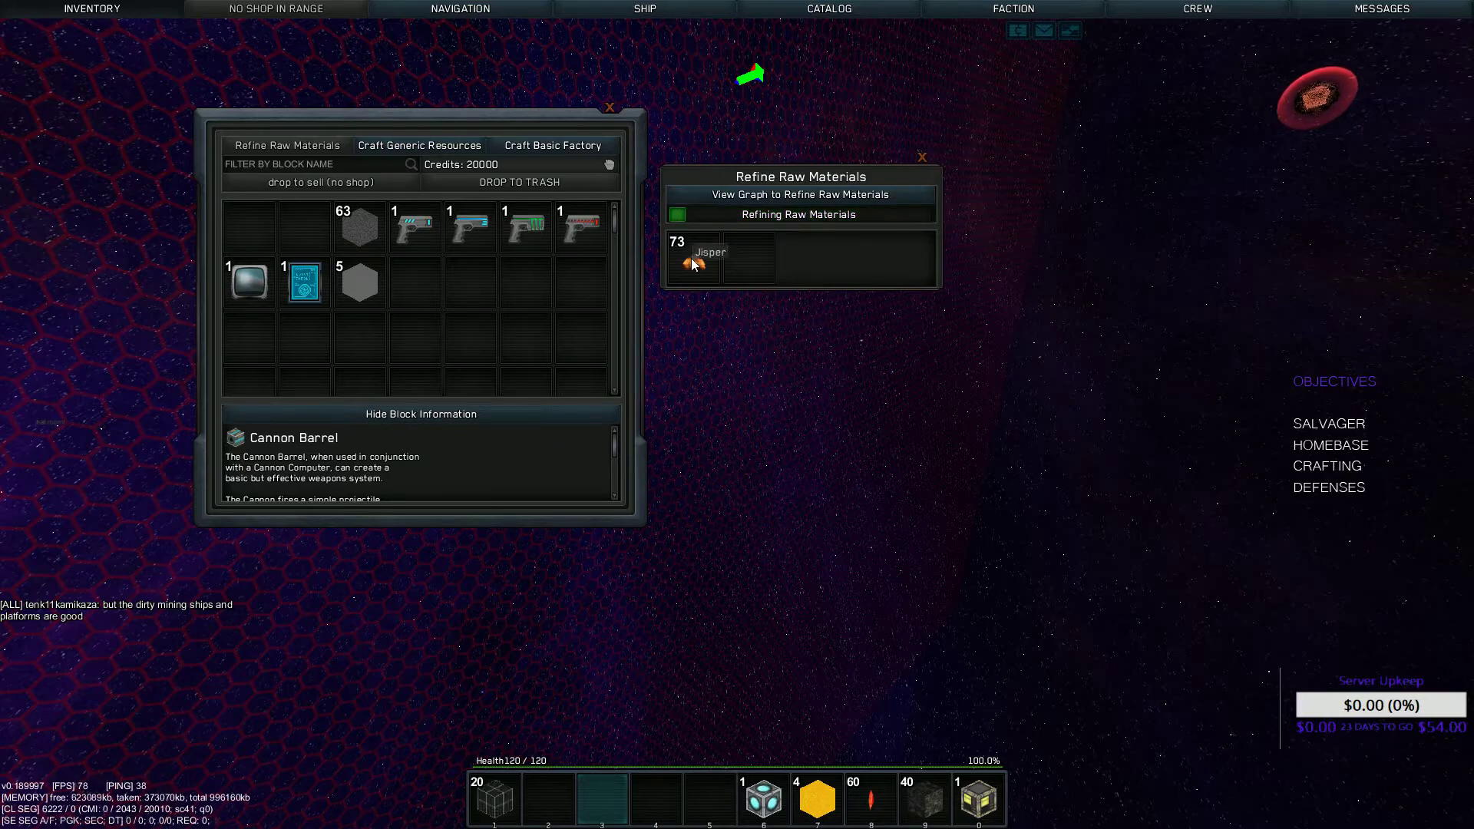
pyautogui.keyDown('shift'); pyautogui.click(692, 258); pyautogui.keyUp('shift')
pyautogui.click(611, 111)
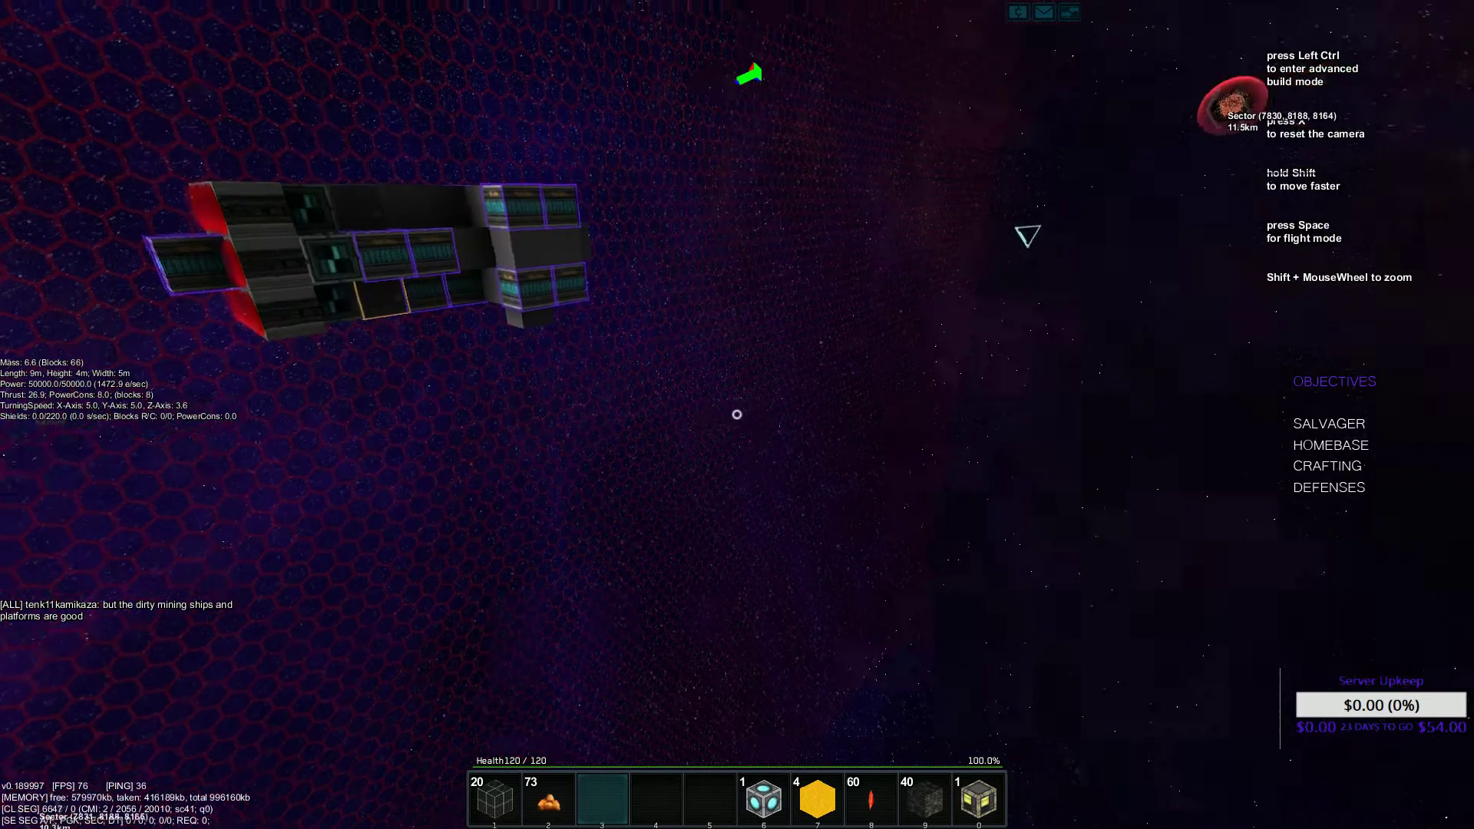
# Switch the ship to flight mode, select the salvage computer, and open the navigation target list
pyautogui.press('space')
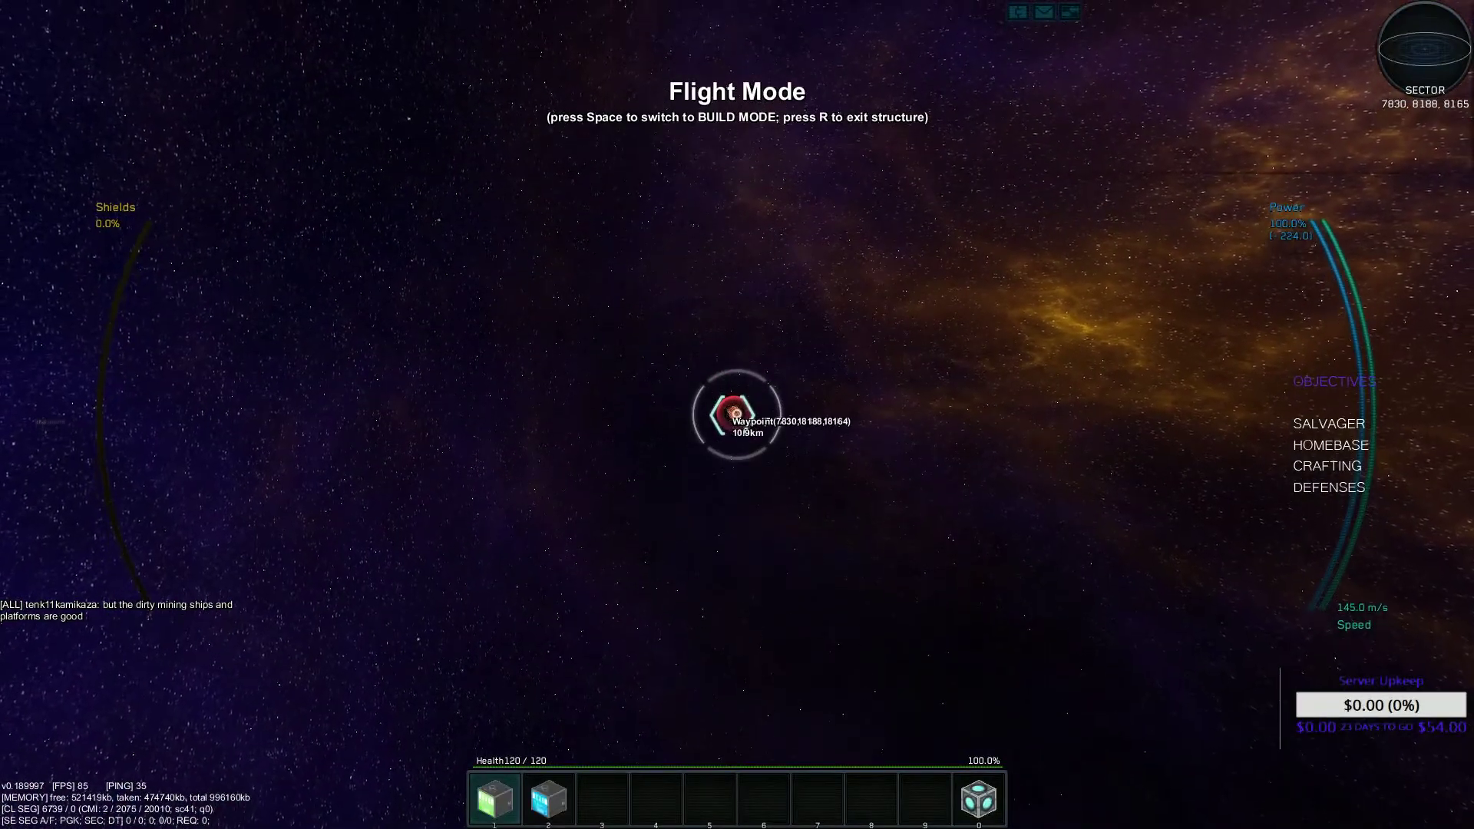
pyautogui.press('2')
pyautogui.press('1')
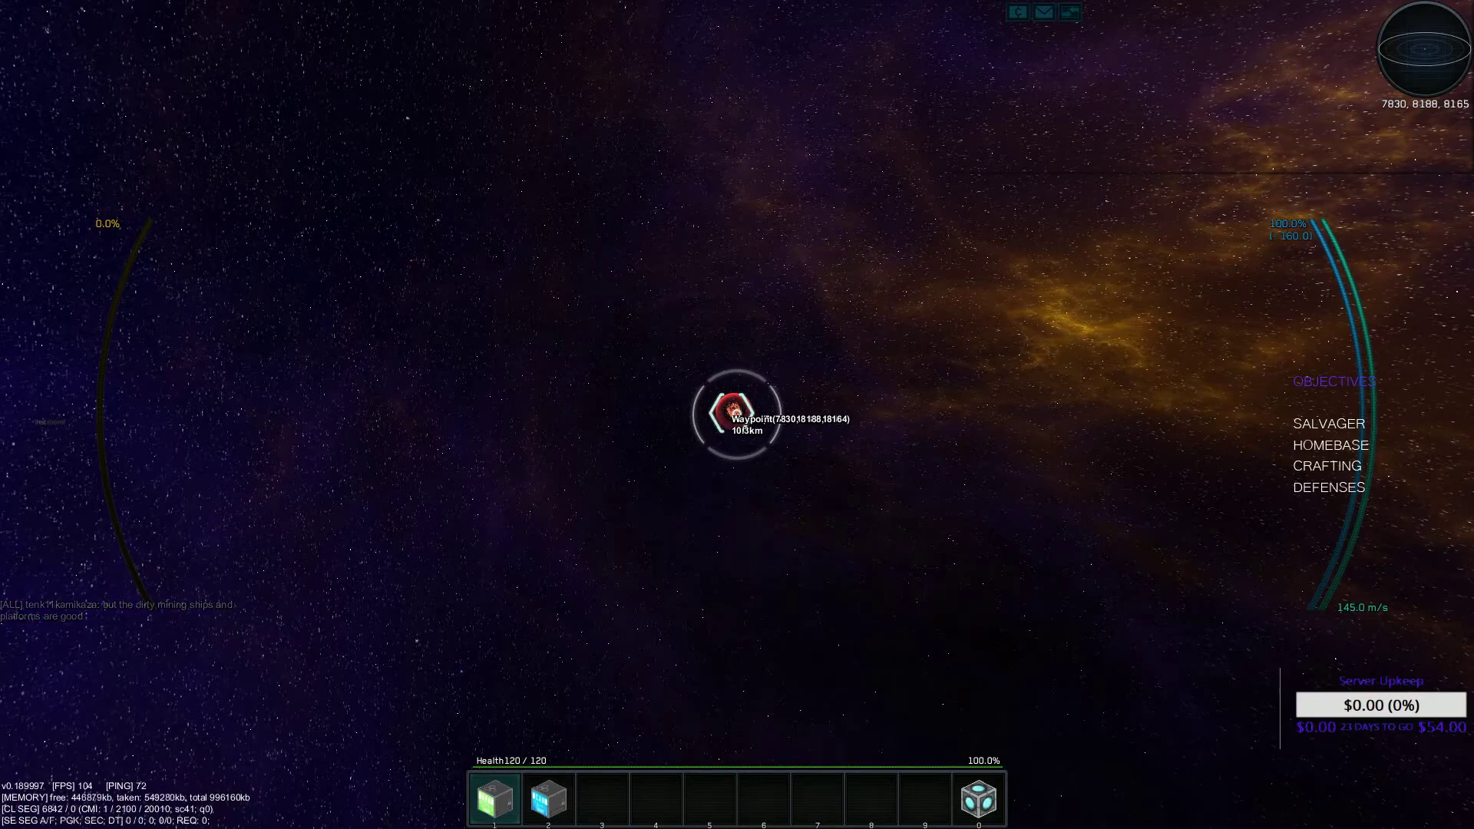
pyautogui.press('Tab')
pyautogui.press('n')
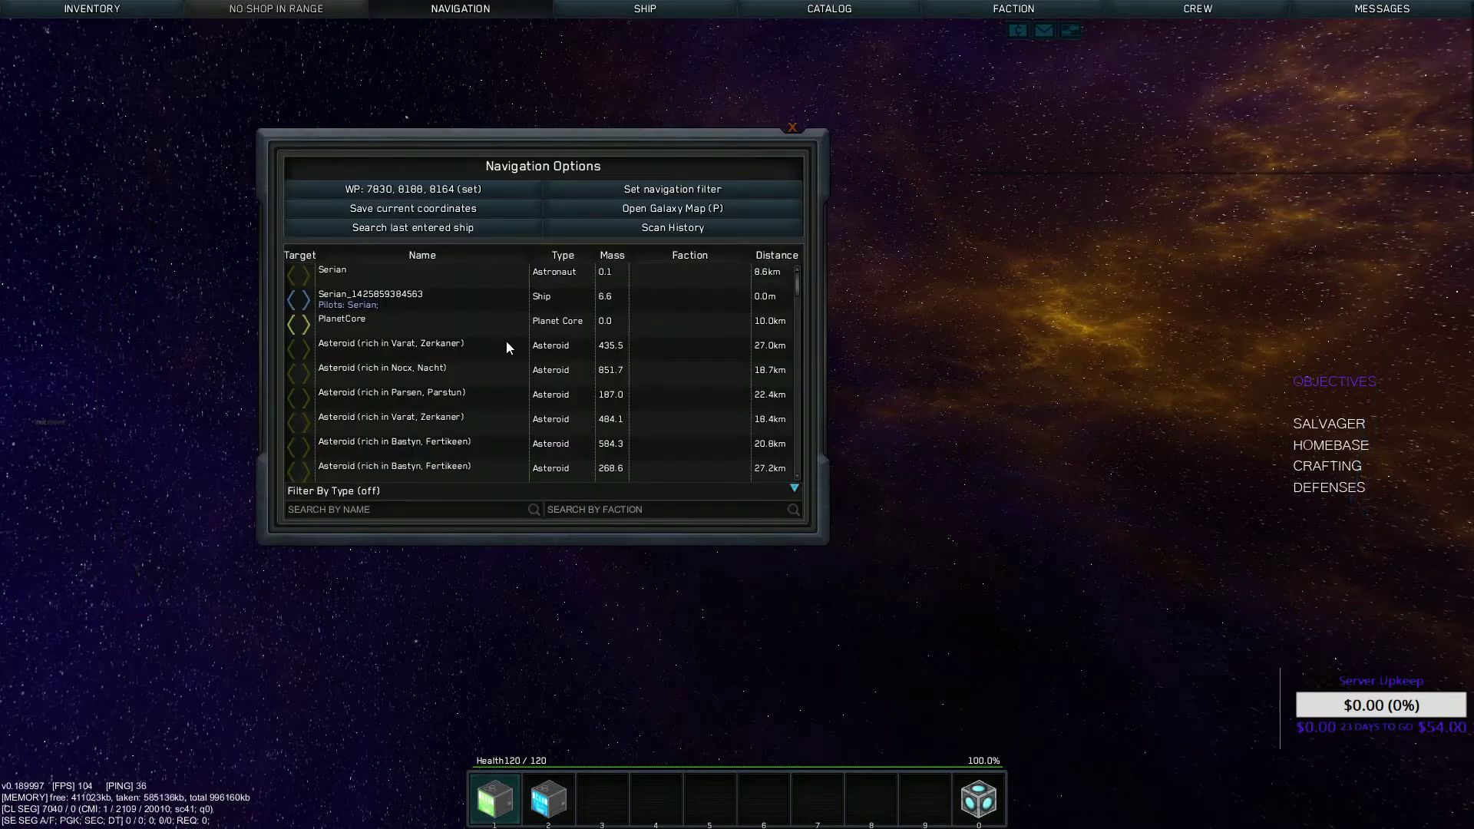
pyautogui.scroll(-3, 509, 346)
pyautogui.scroll(2, 508, 347)
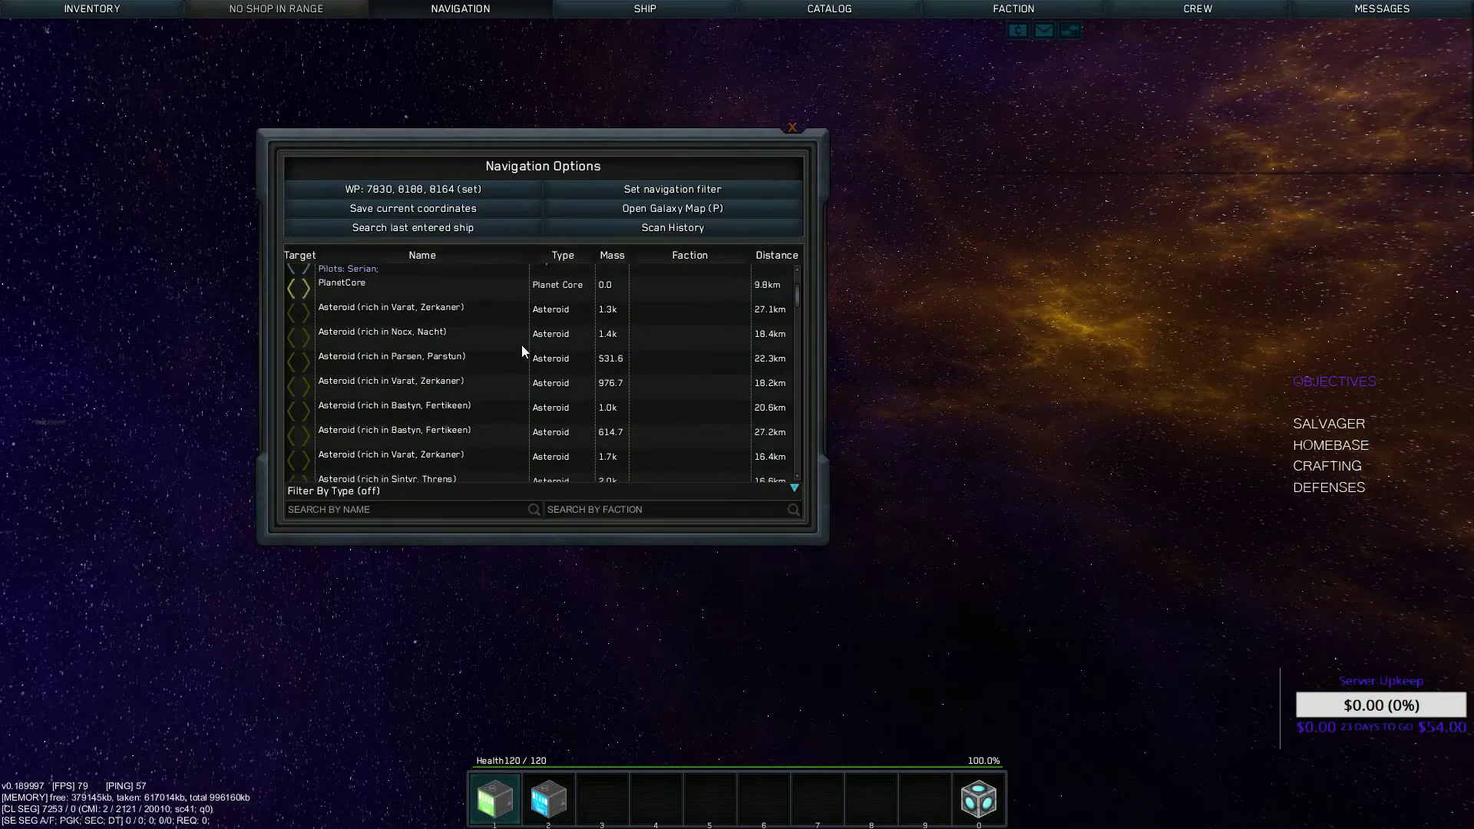
pyautogui.scroll(2, 523, 344)
# Hide asteroids with the navigation filter, target the machine factory station, and enter build mode
pyautogui.click(663, 190)
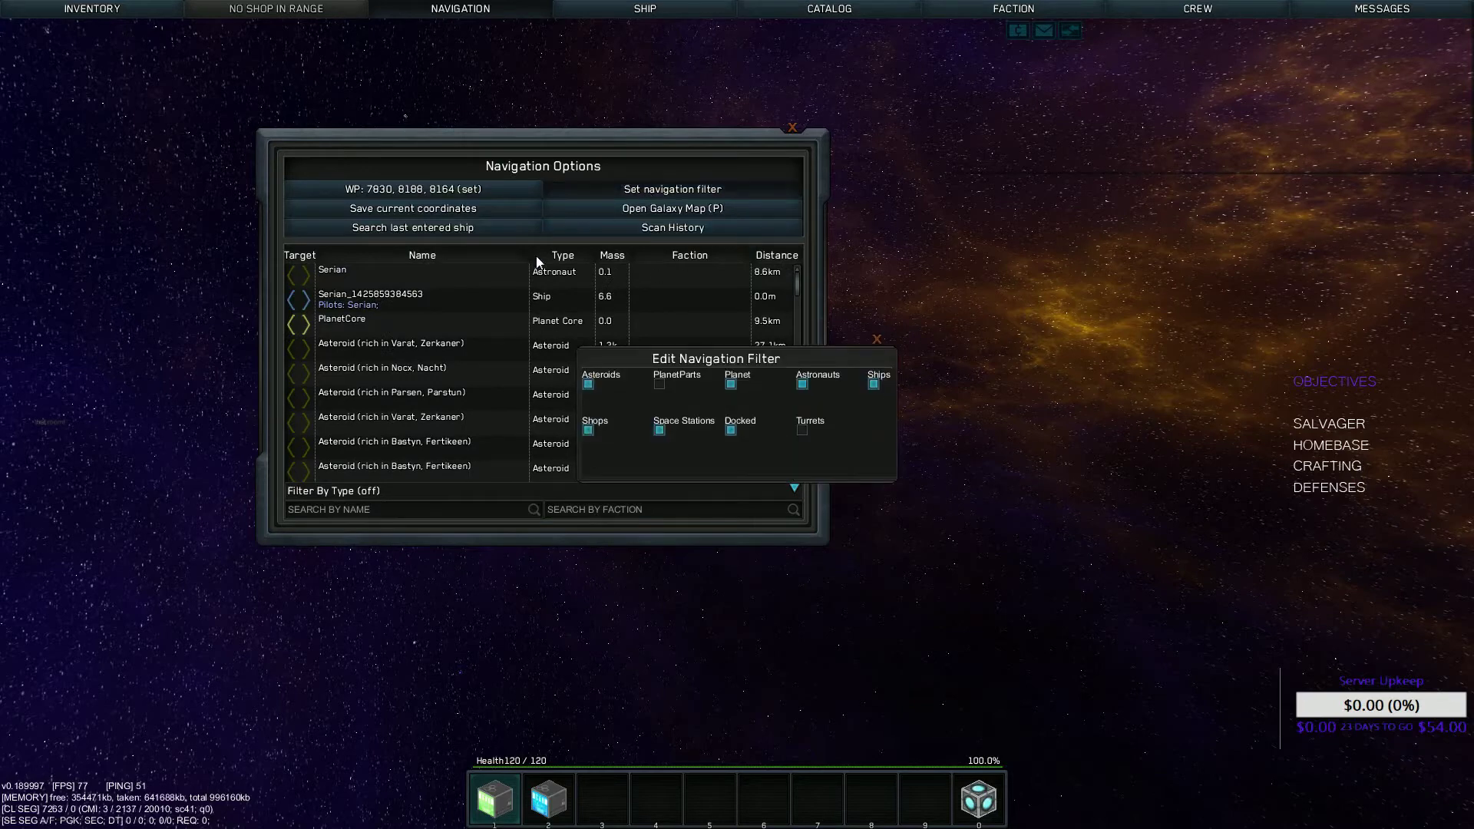
pyautogui.click(876, 340)
pyautogui.doubleClick(477, 352)
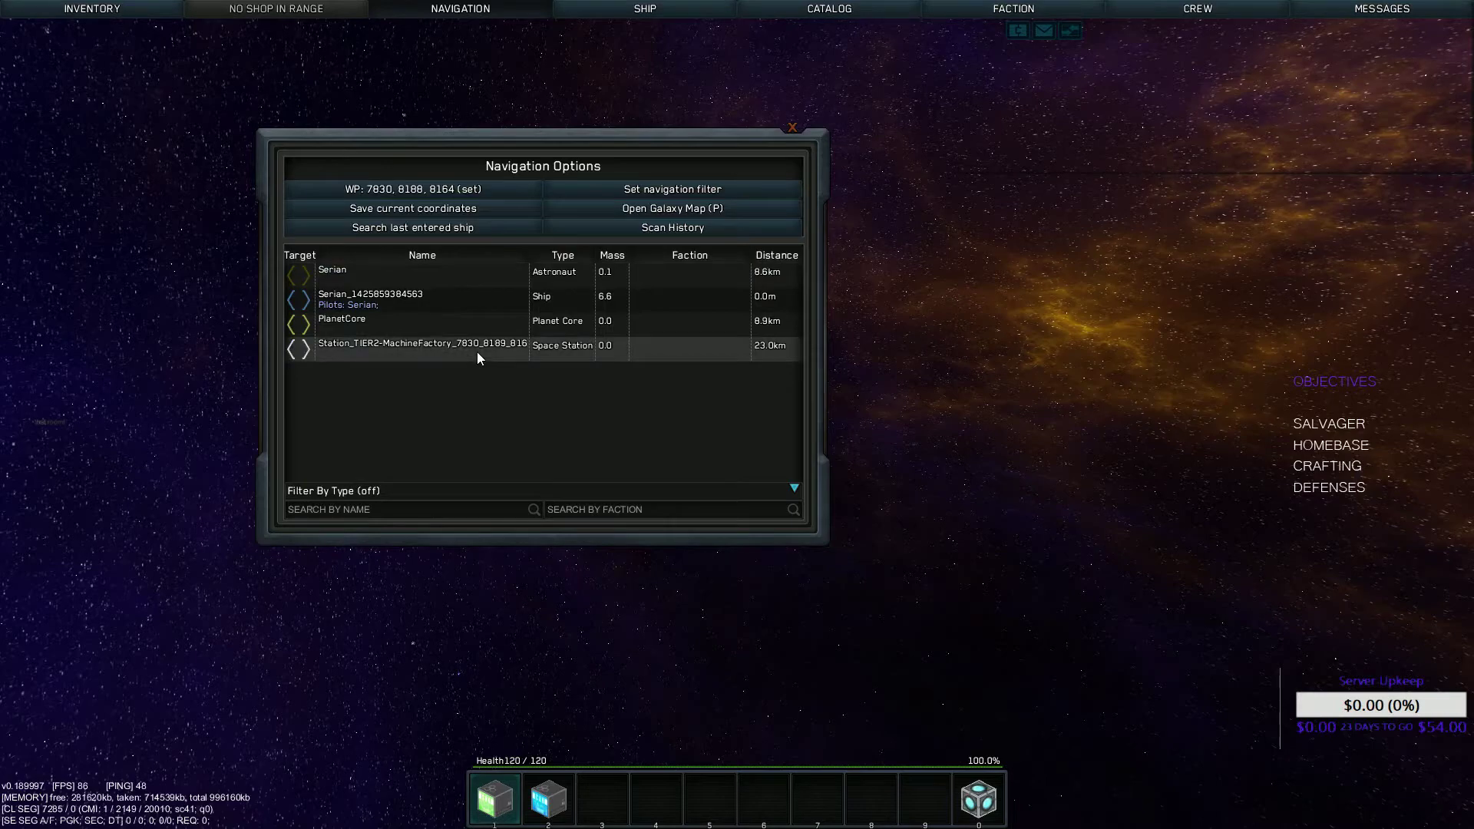
pyautogui.press('space')
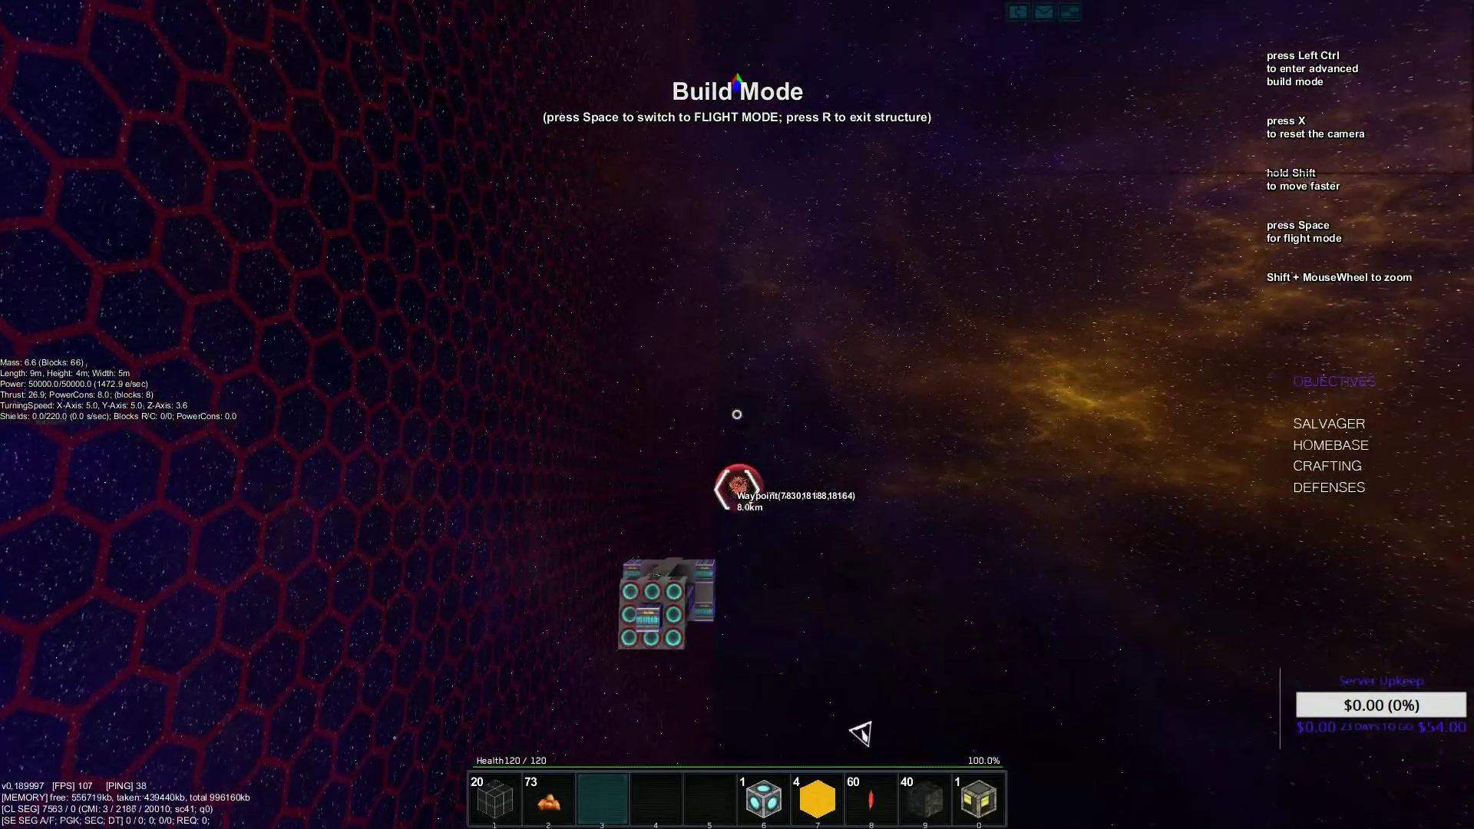
# Make PlanetCore the navigation target
pyautogui.press('n')
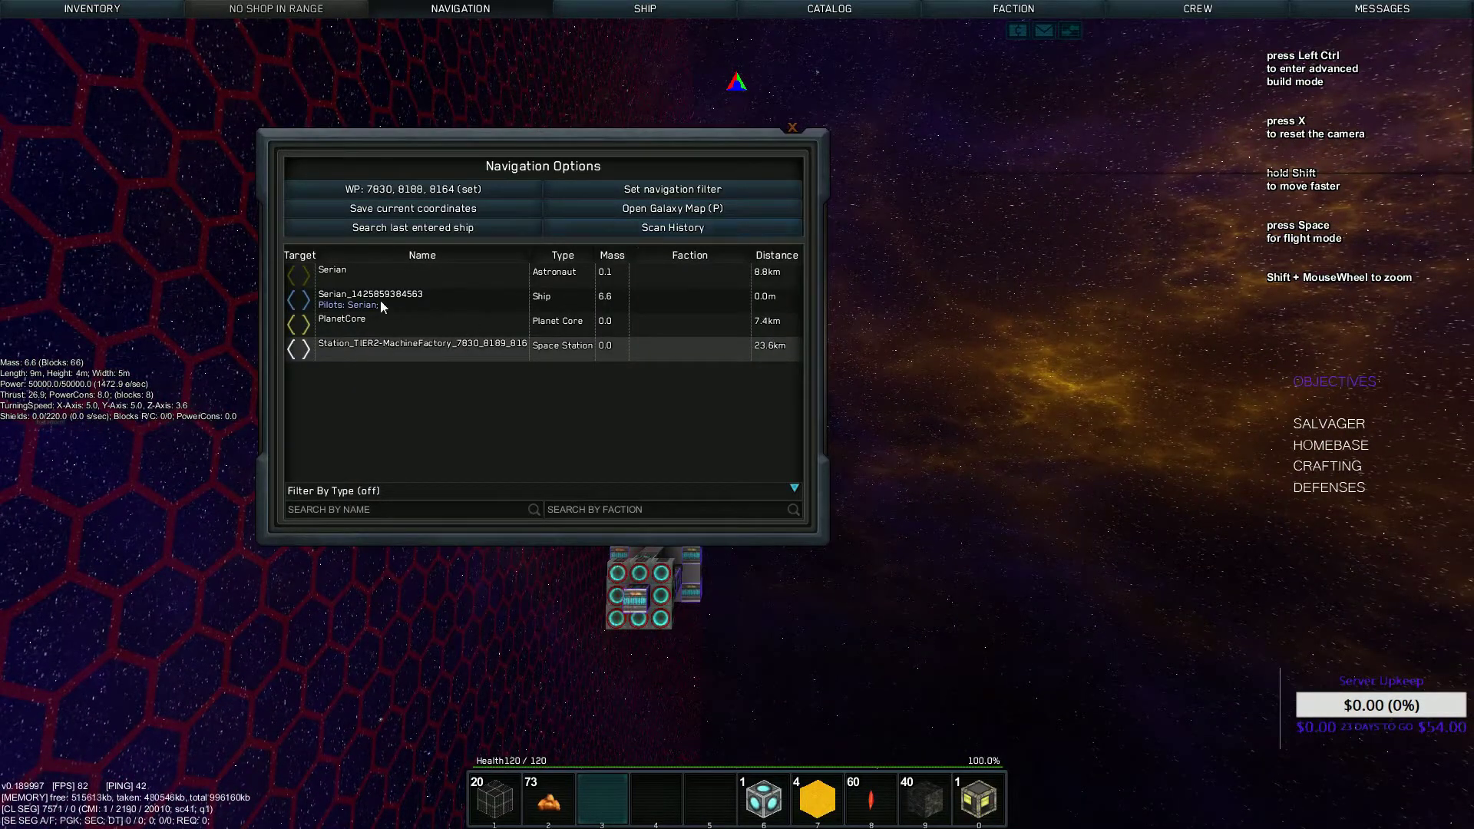
pyautogui.click(341, 320)
pyautogui.press('n')
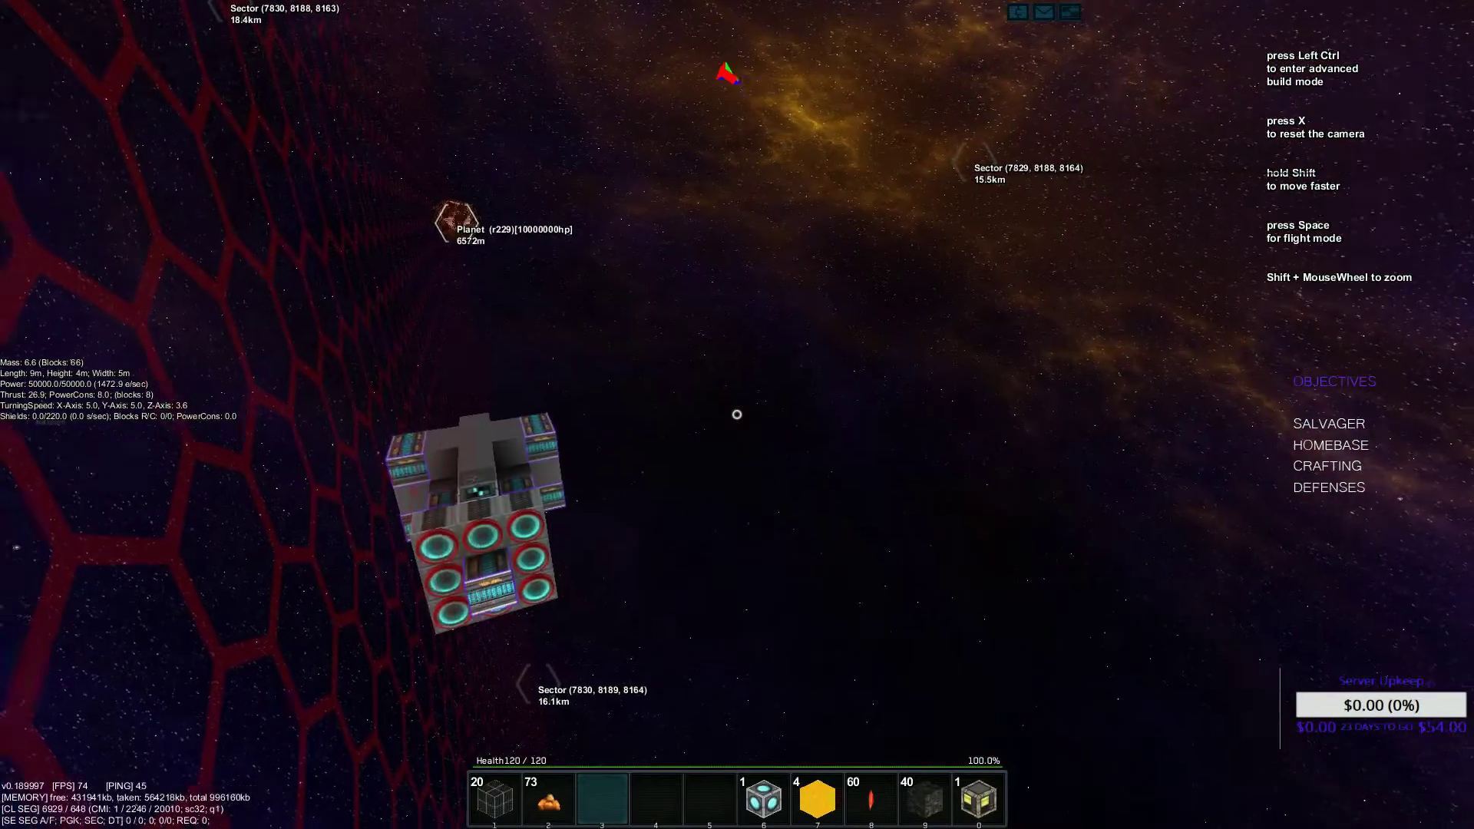
# Remove the thruster, reactor and armor blocks until only the core remains, then enter flight mode
pyautogui.press('ctrl')
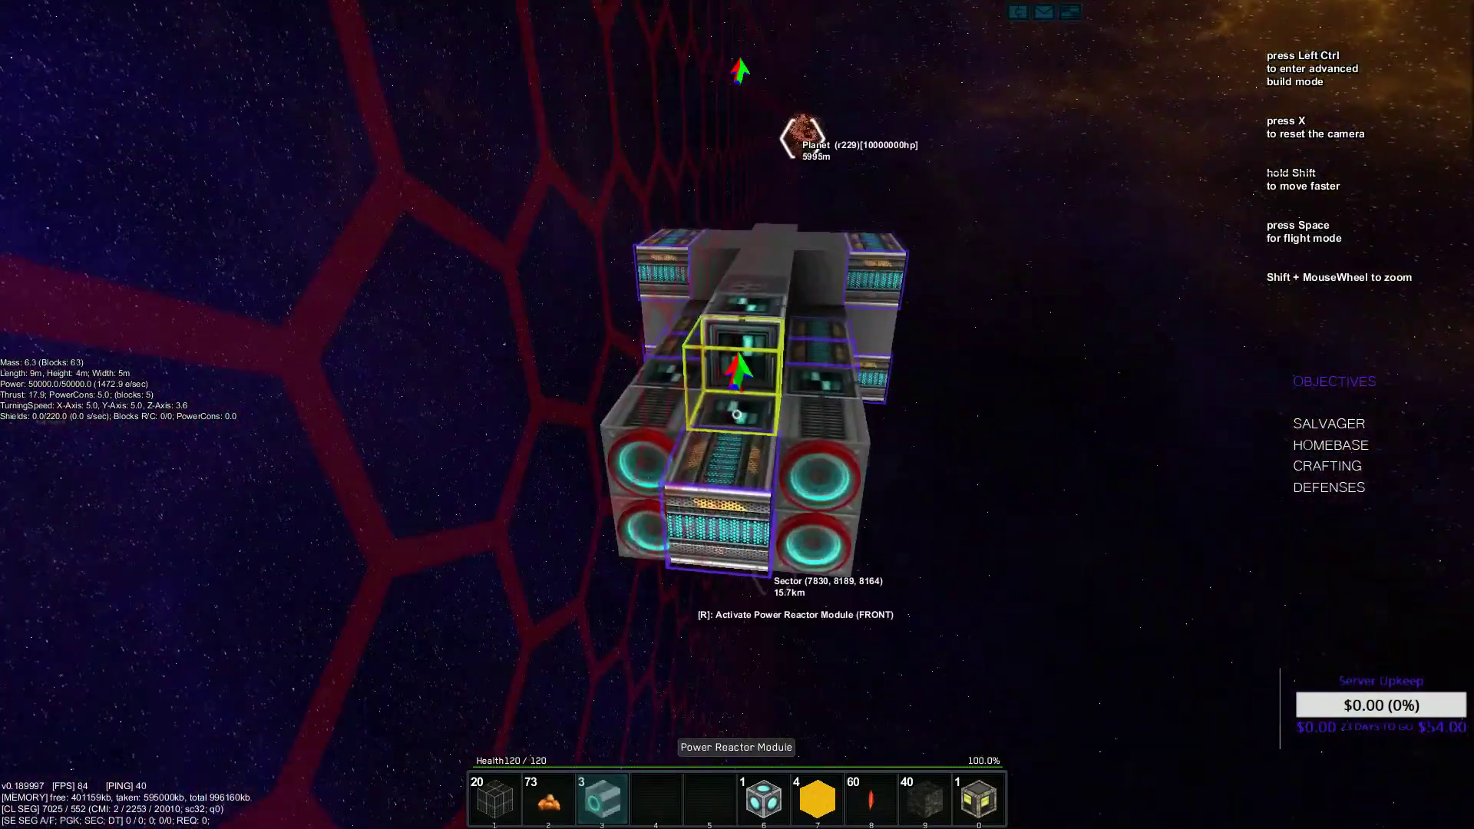
pyautogui.rightClick(737, 415)
pyautogui.press('2')
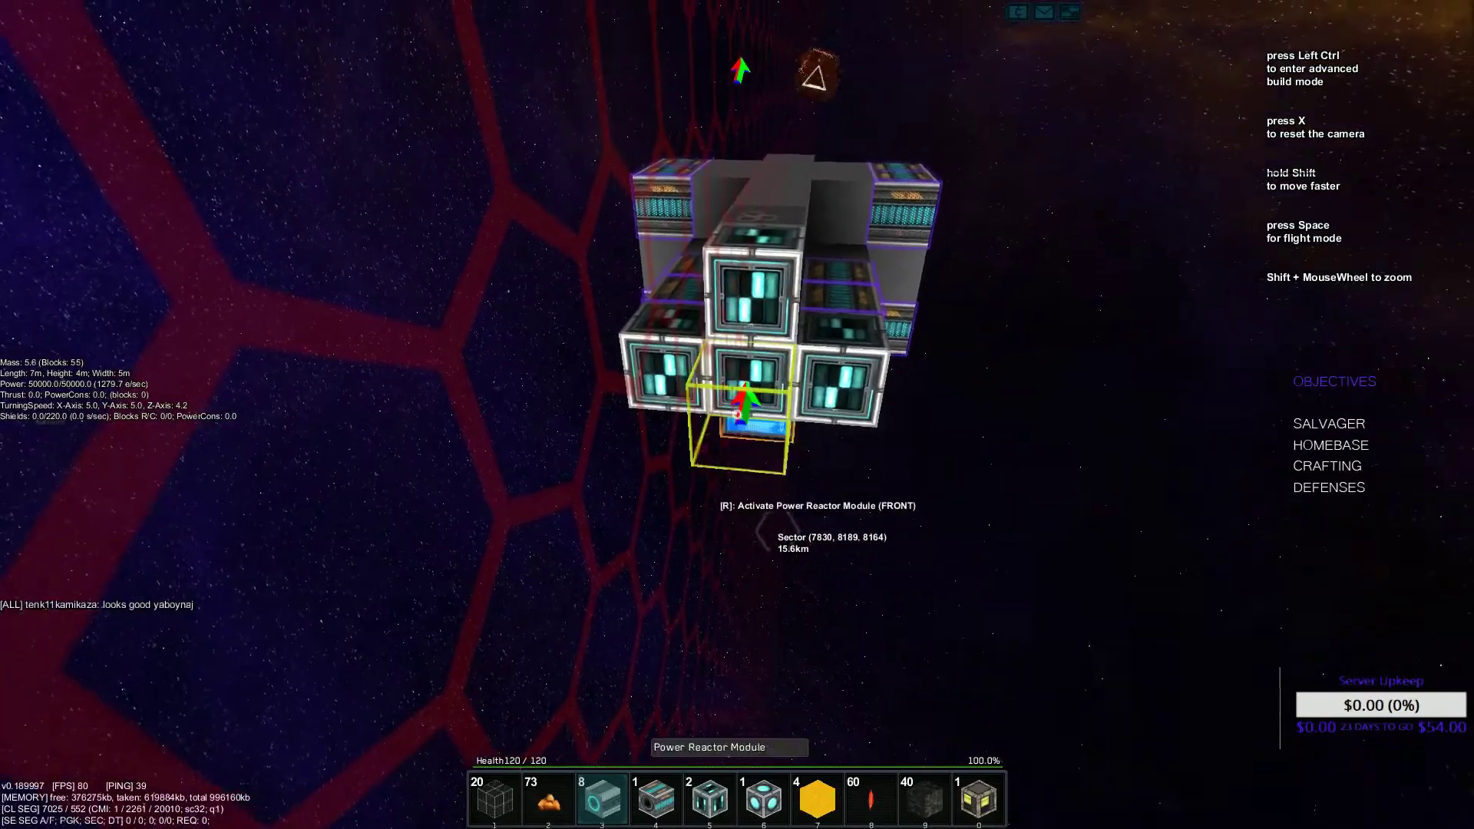
pyautogui.rightClick(737, 416)
pyautogui.rightClick(737, 416)
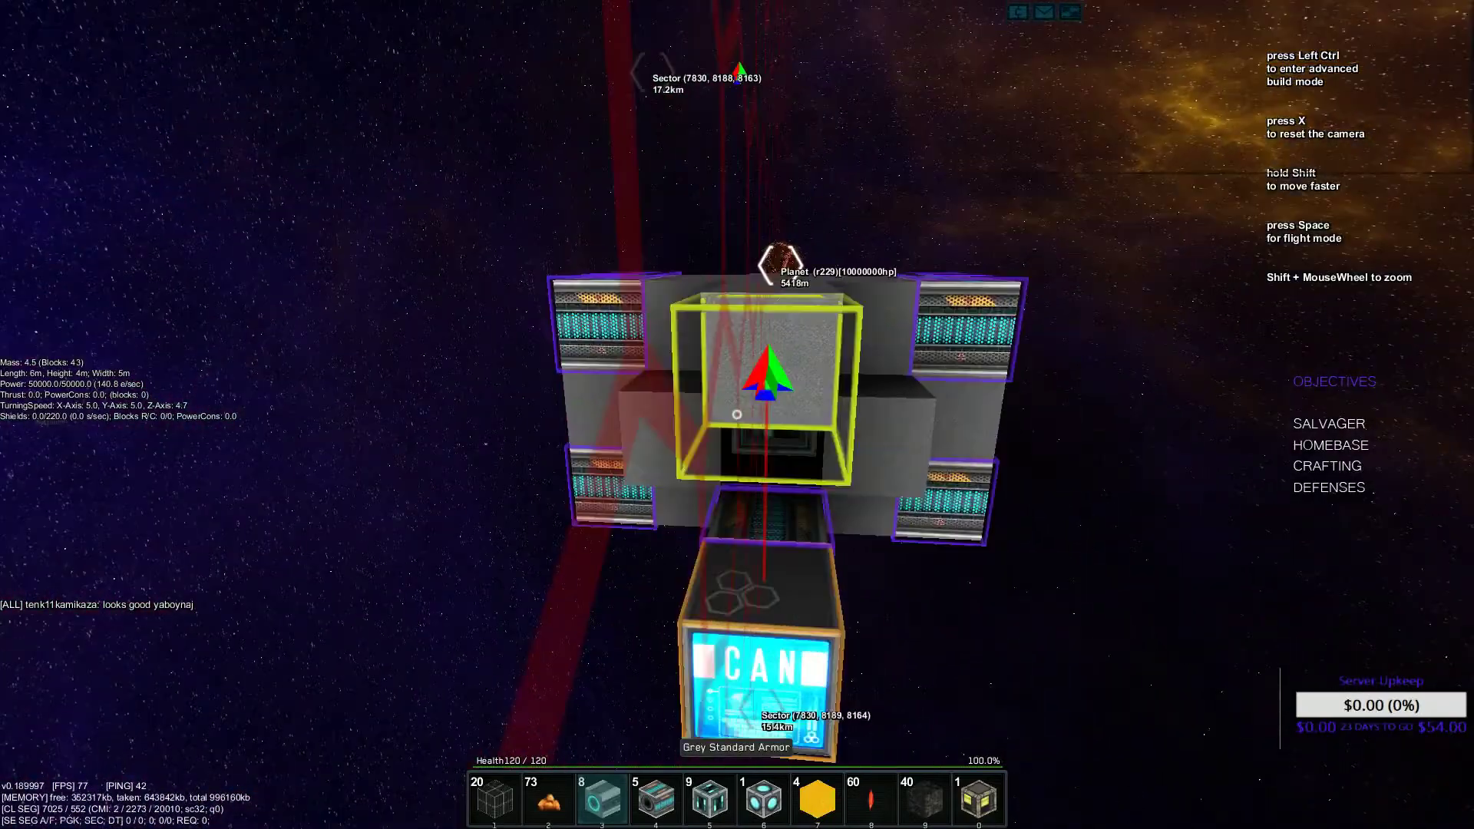
pyautogui.rightClick(737, 415)
pyautogui.rightClick(738, 415)
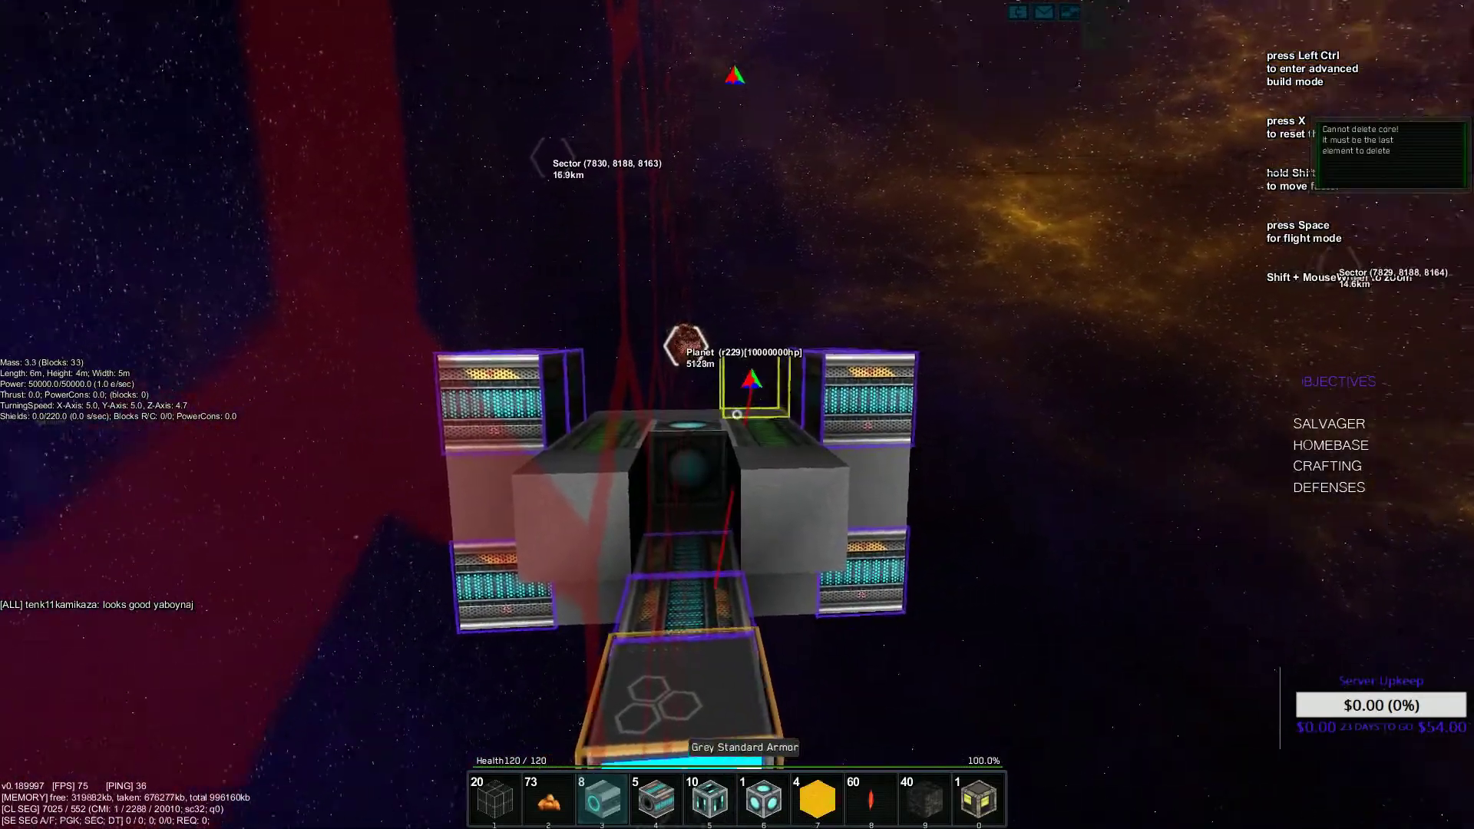
pyautogui.rightClick(737, 415)
pyautogui.rightClick(737, 415)
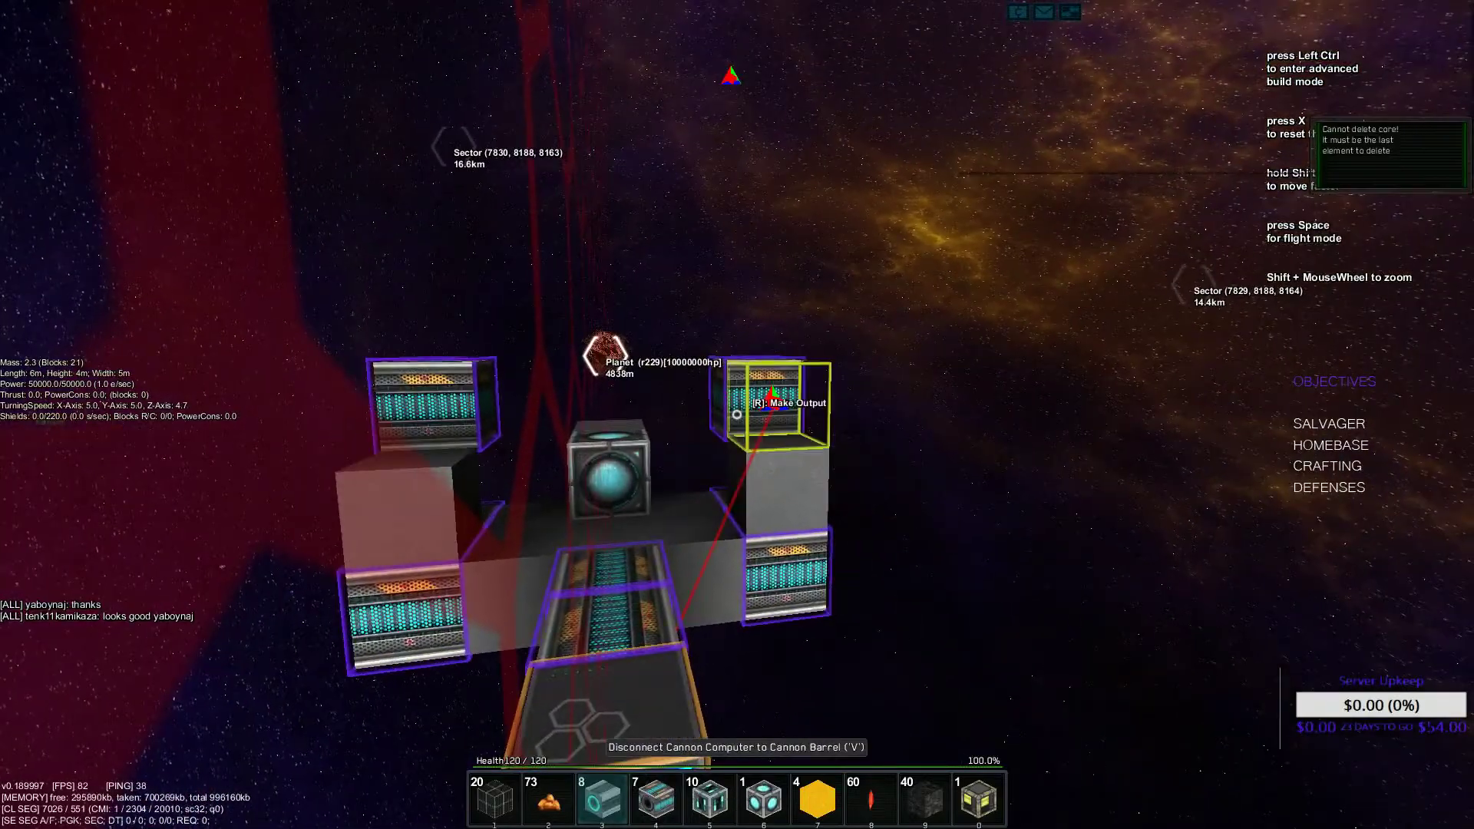
pyautogui.rightClick(737, 414)
pyautogui.rightClick(737, 414)
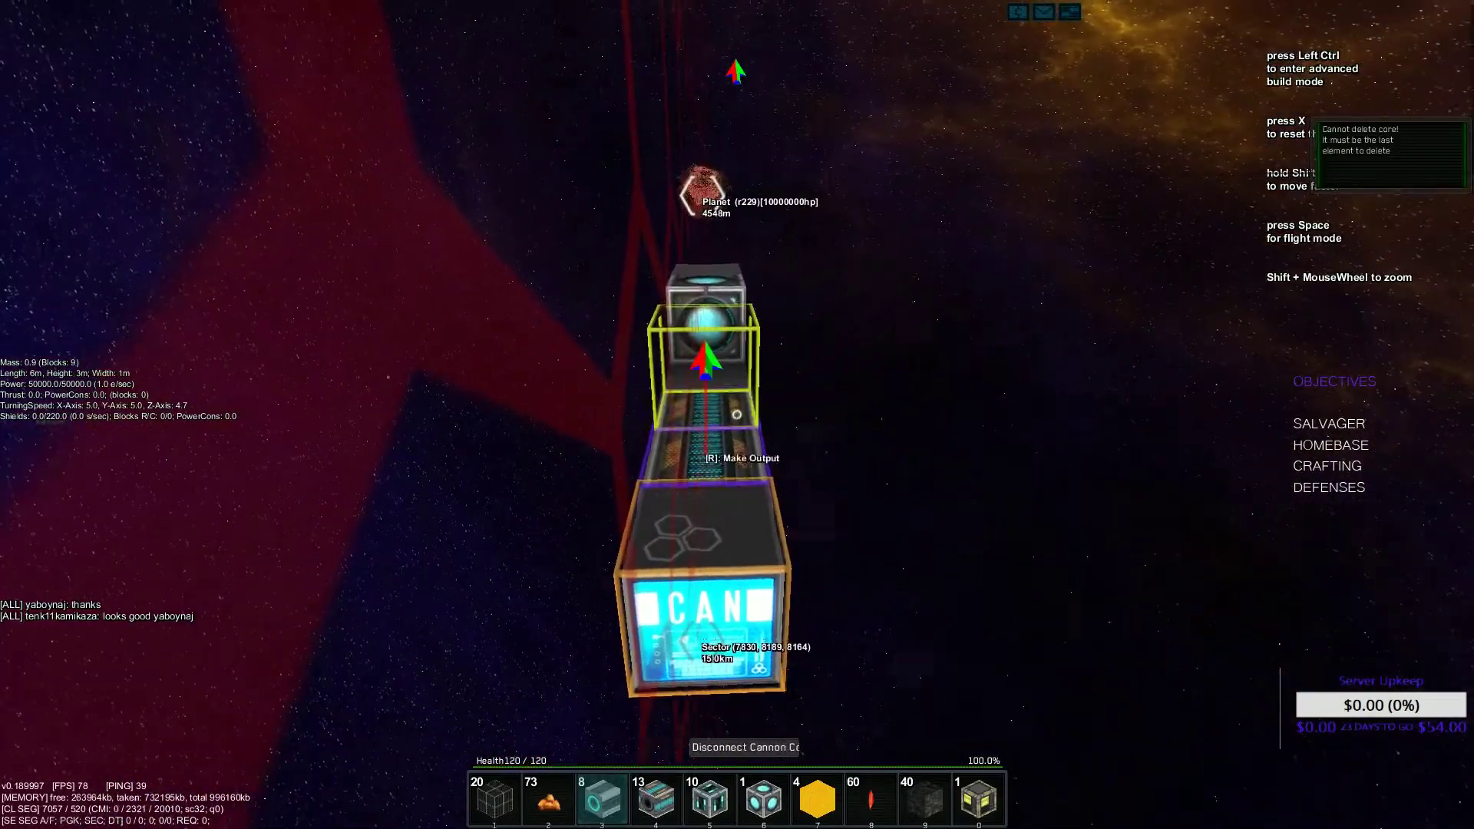
pyautogui.rightClick(737, 415)
pyautogui.rightClick(738, 415)
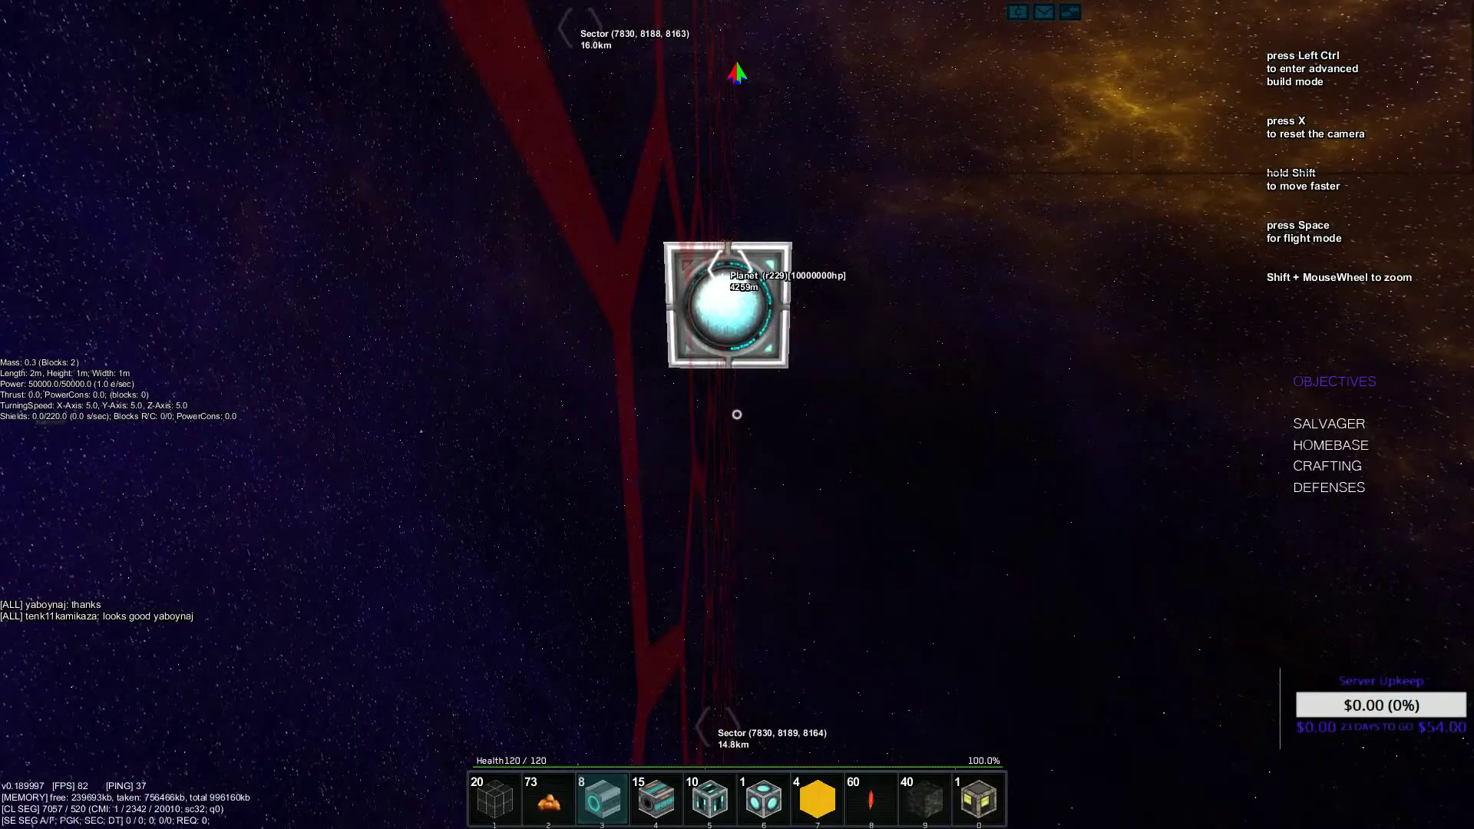
pyautogui.moveTo(737, 415); pyautogui.dragTo(738, 415)
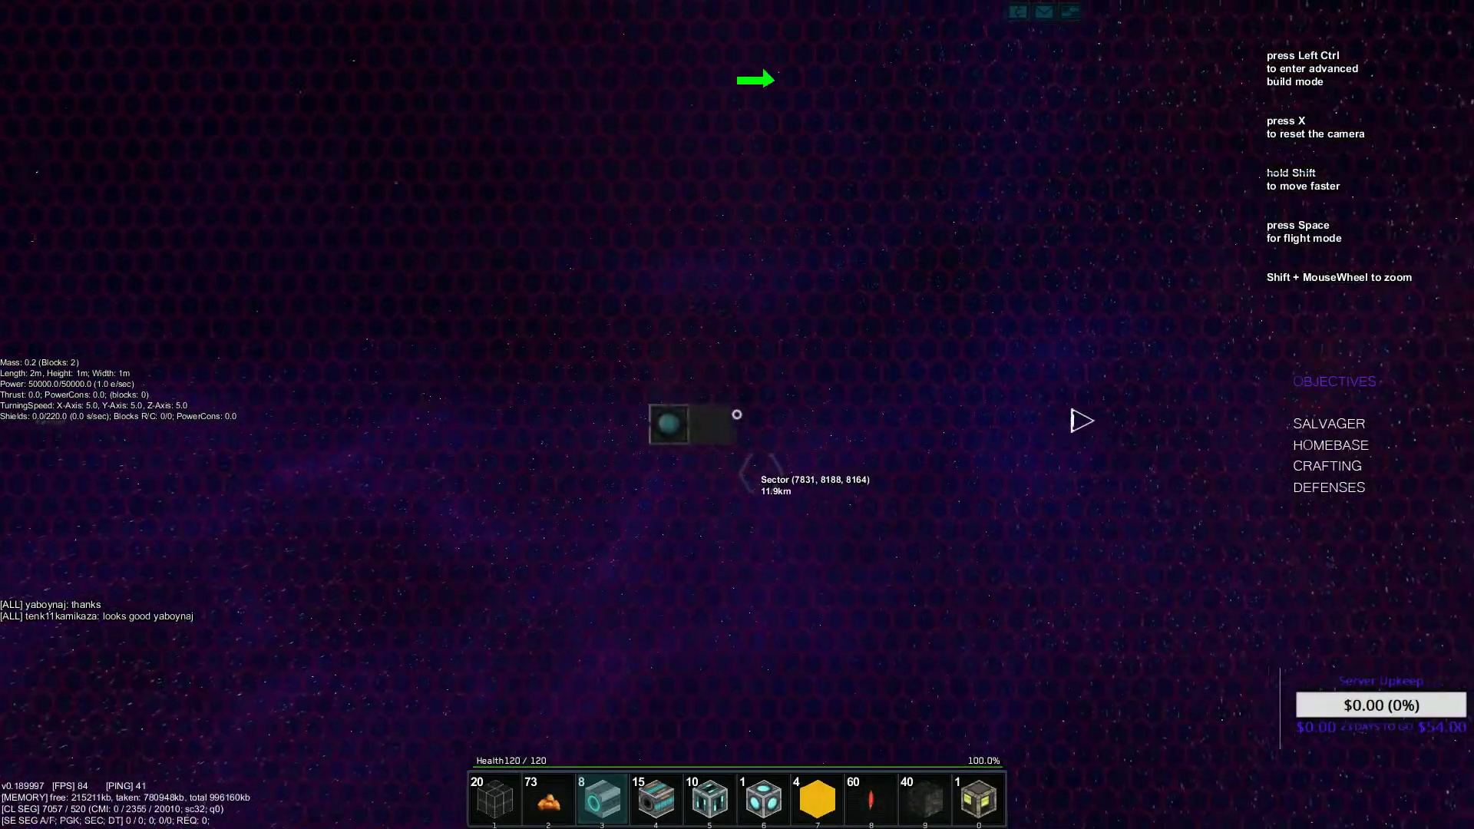
pyautogui.rightClick(737, 415)
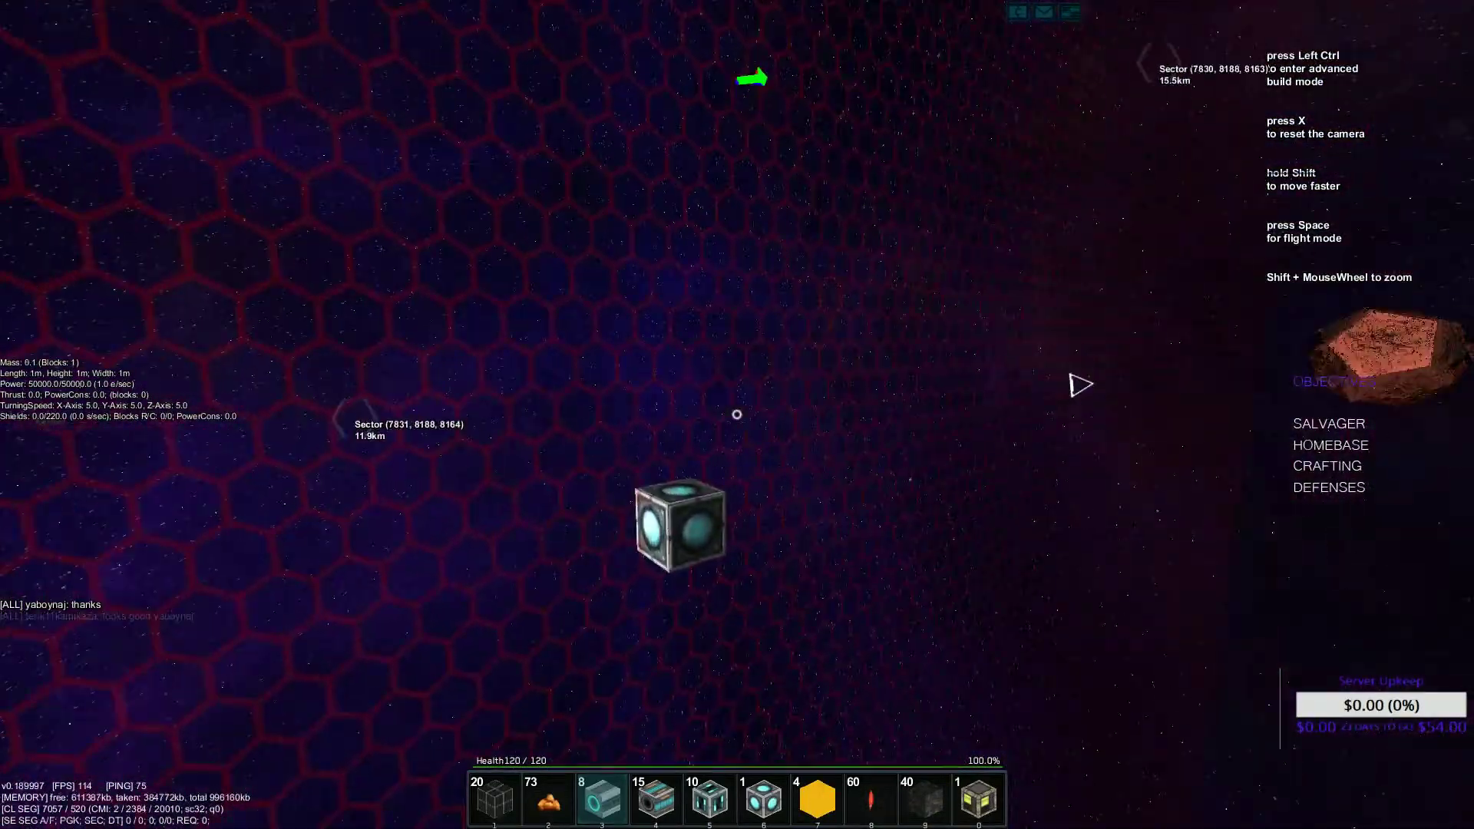
pyautogui.press('space')
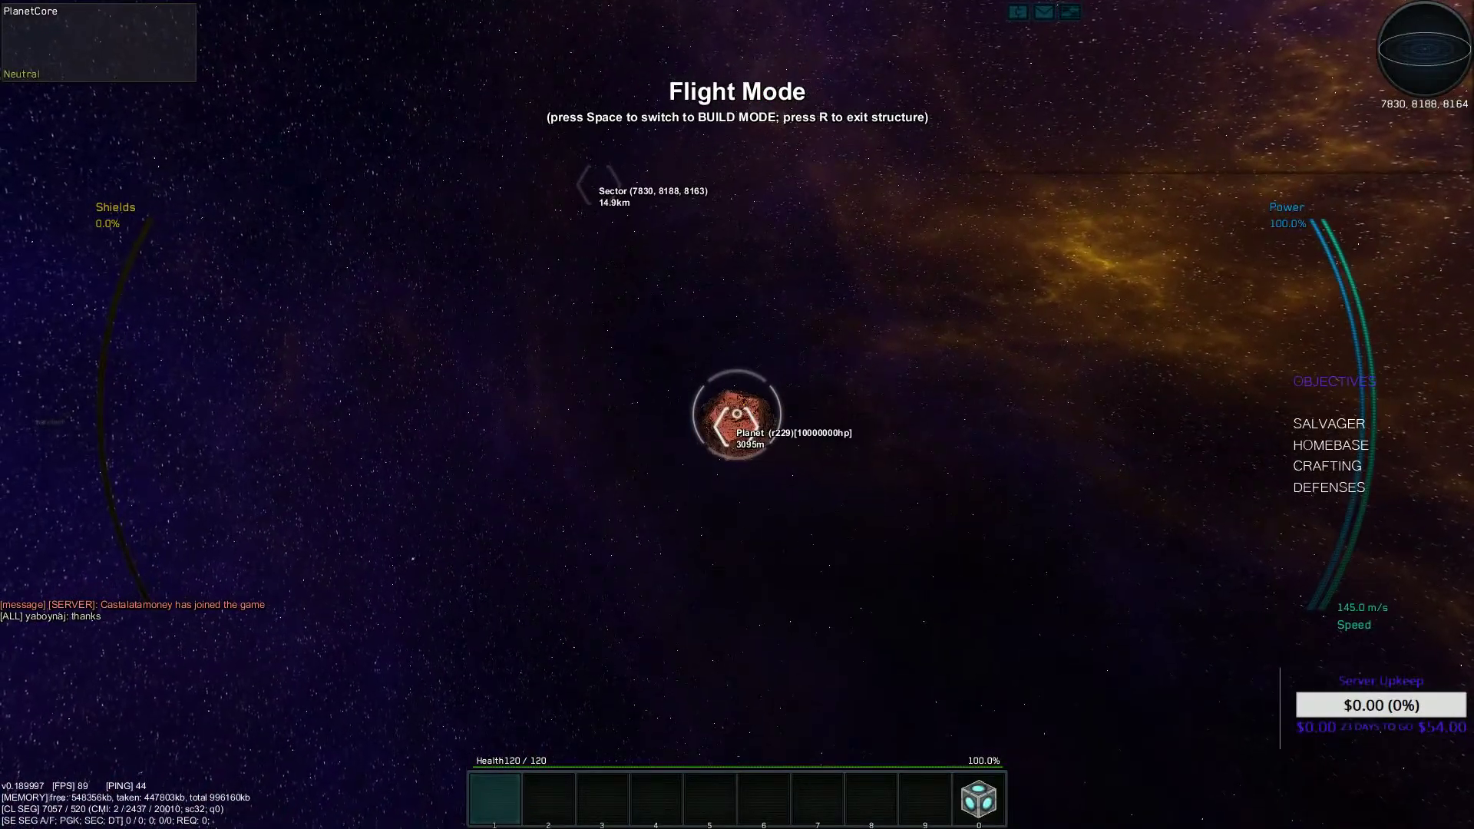
# Check the navigation filter, close the navigation panel, and fly the core to within 234 m of the planet
pyautogui.press('n')
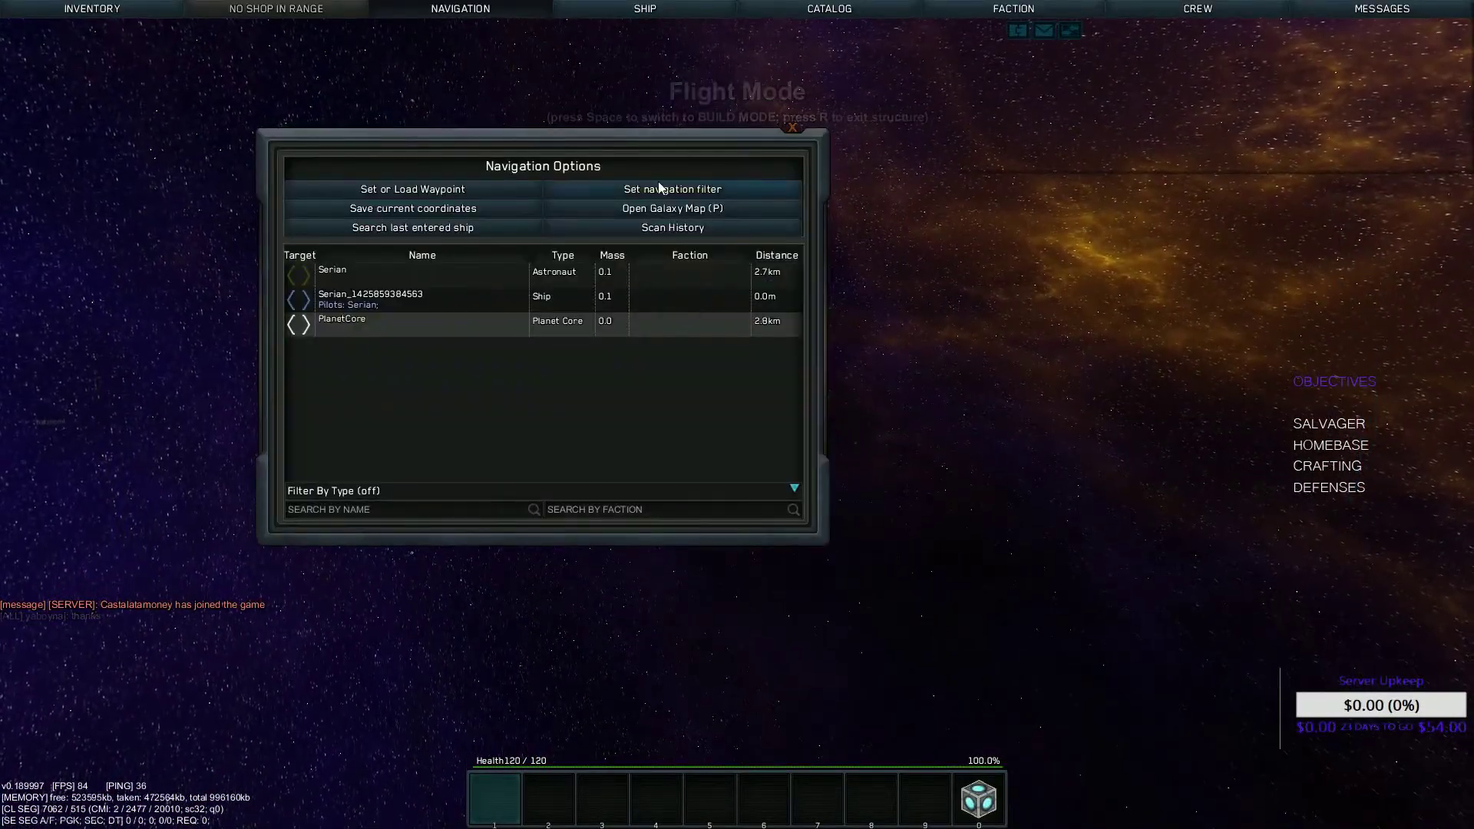
pyautogui.click(654, 191)
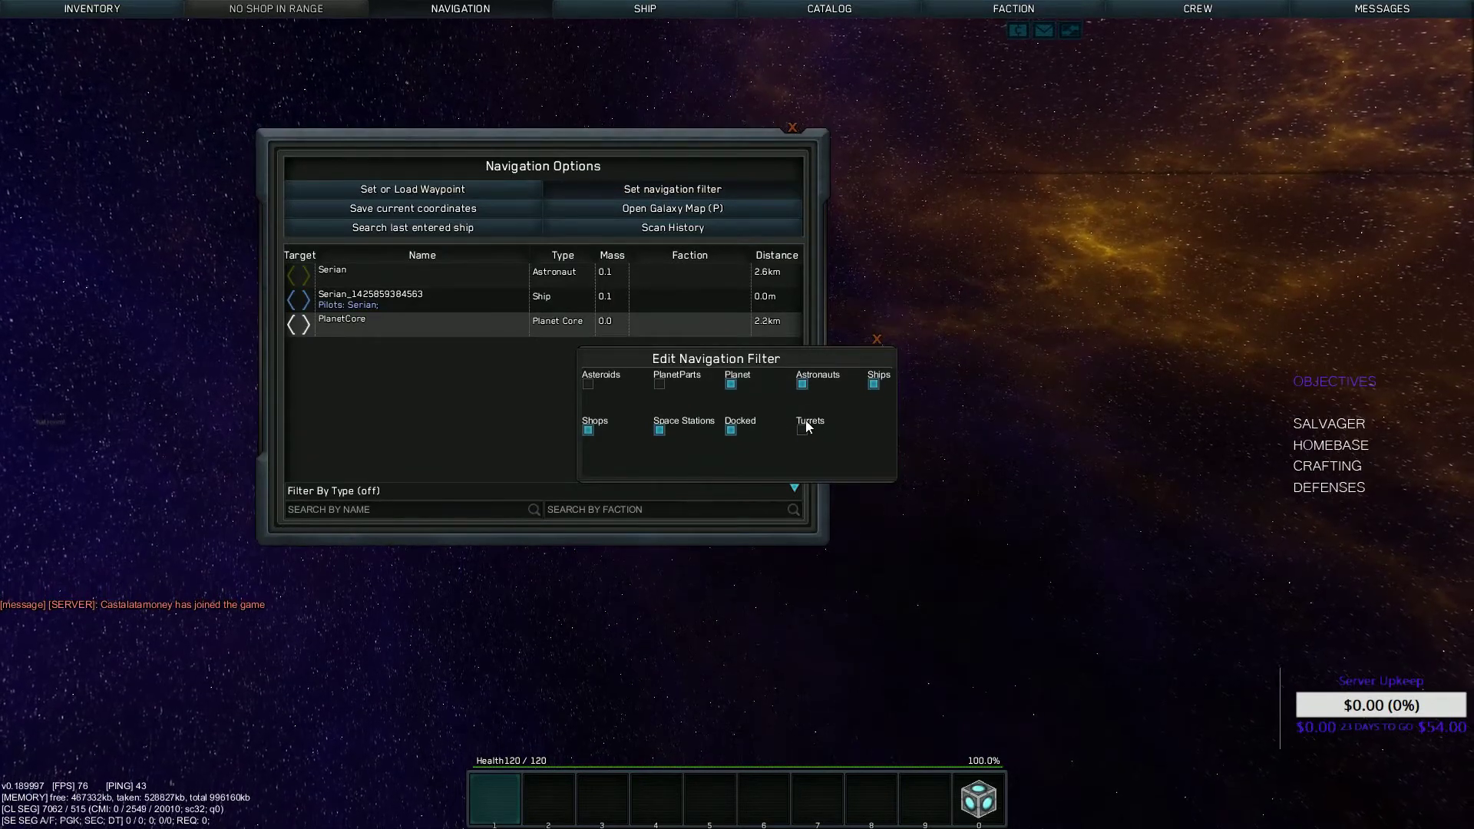
pyautogui.click(876, 340)
pyautogui.press('n')
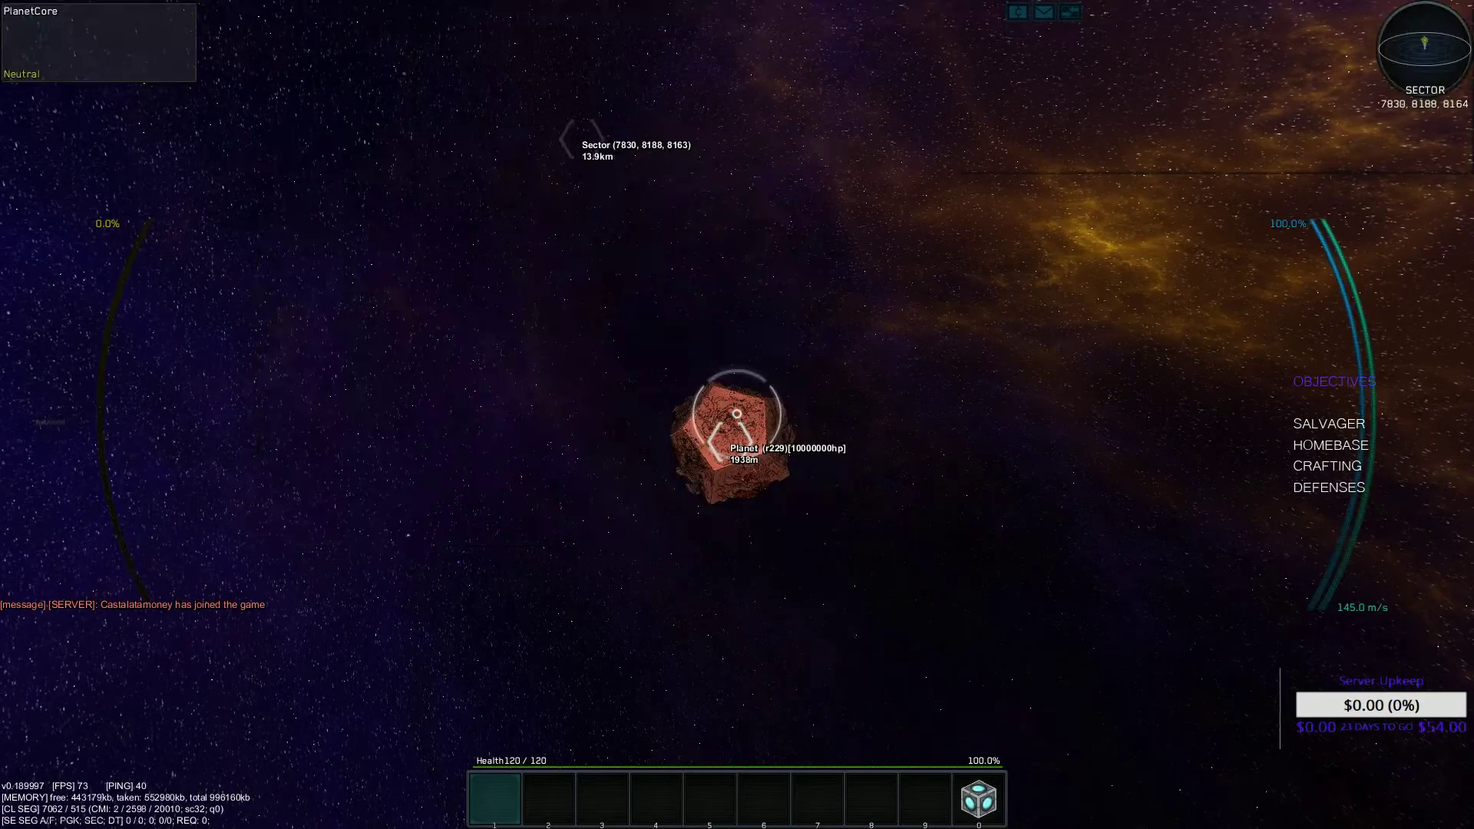
pyautogui.press('n')
pyautogui.press('n')
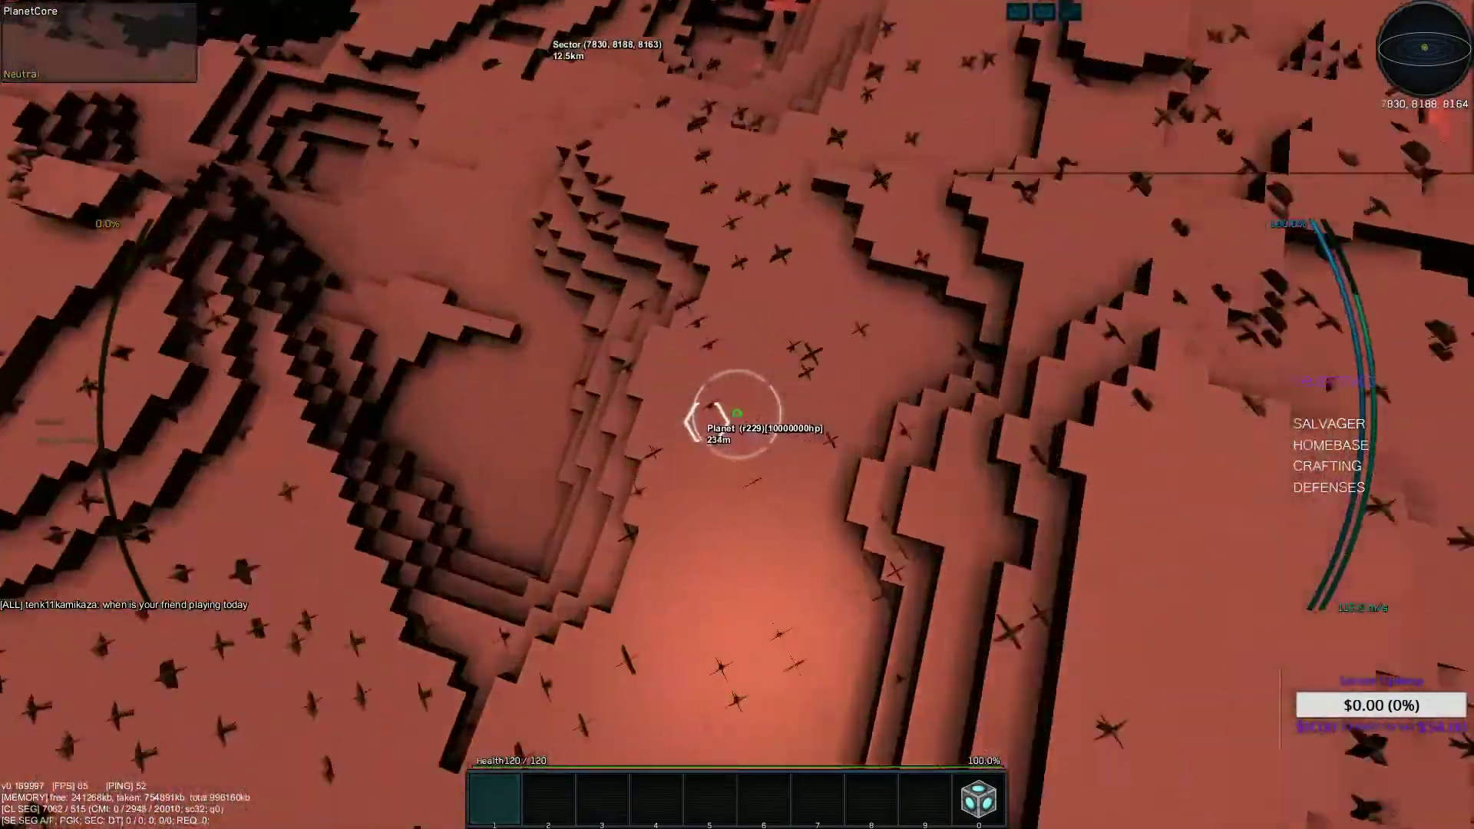
# Exit the core onto the planet, then delete and recover the ship core block
pyautogui.press('r')
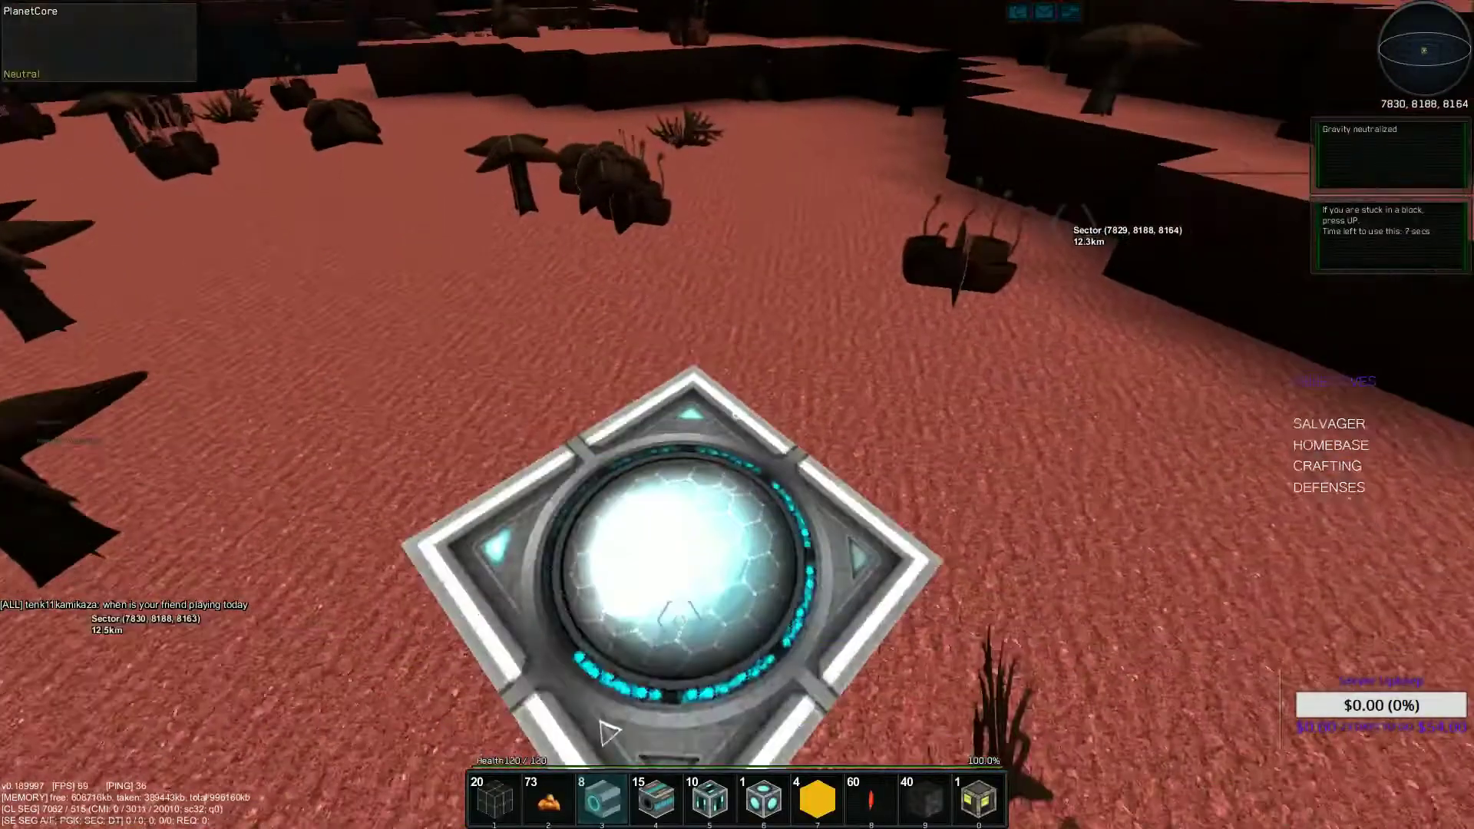
pyautogui.rightClick(737, 416)
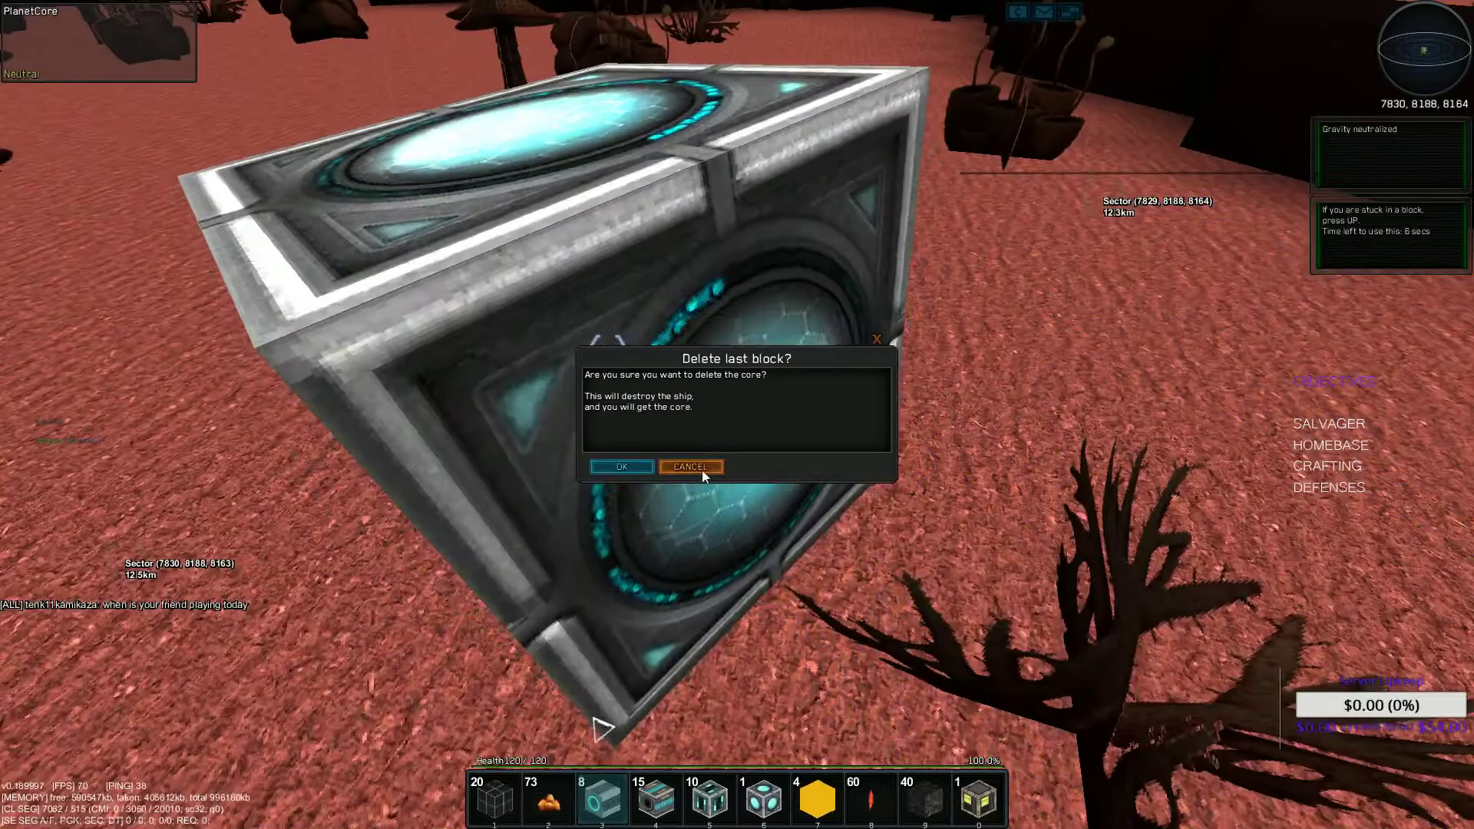
pyautogui.click(621, 466)
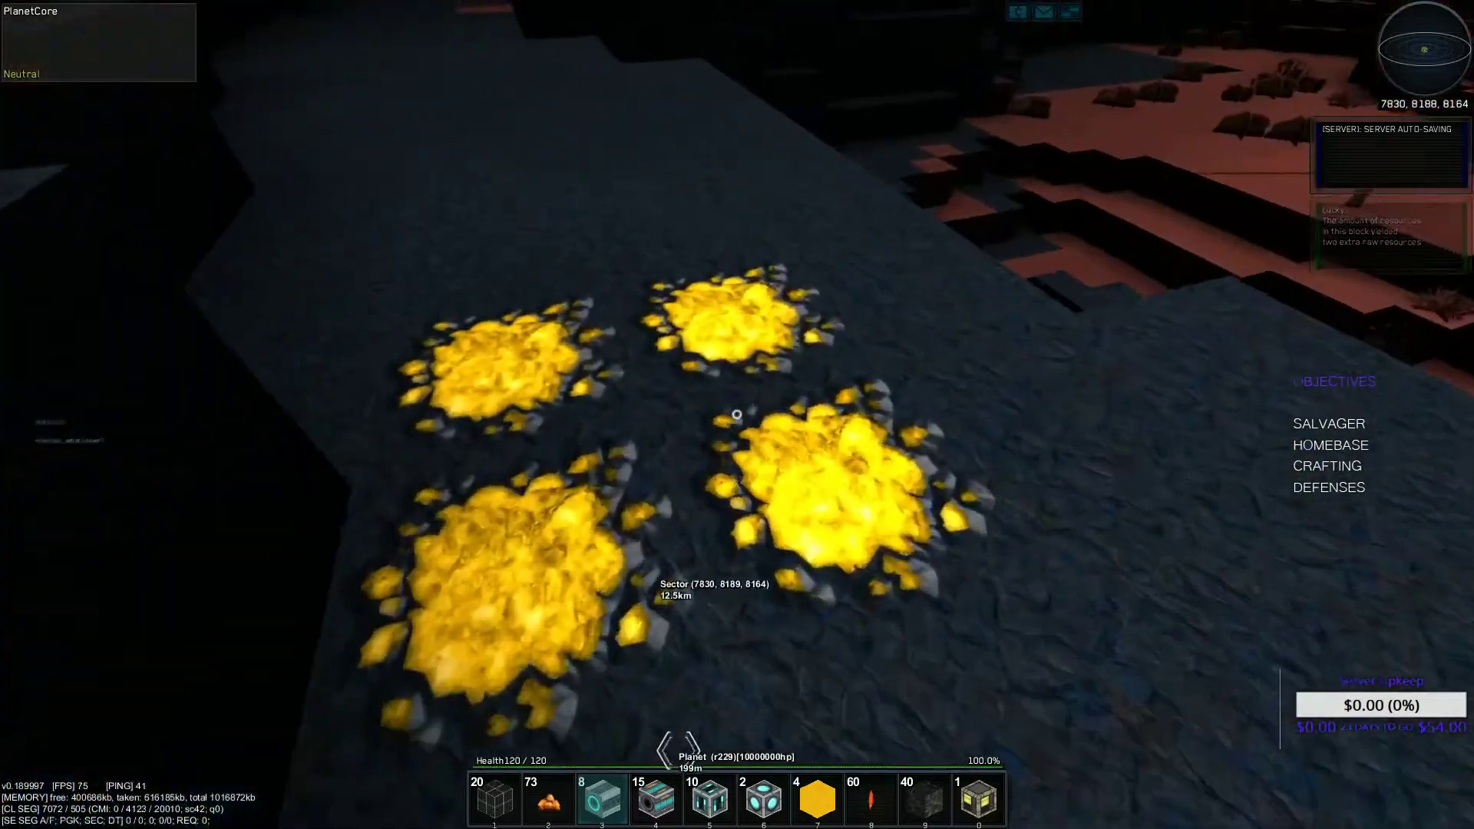
# Mine the ore crystal block with the salvage beam, then place a factory block and power reactor modules
pyautogui.click(738, 415)
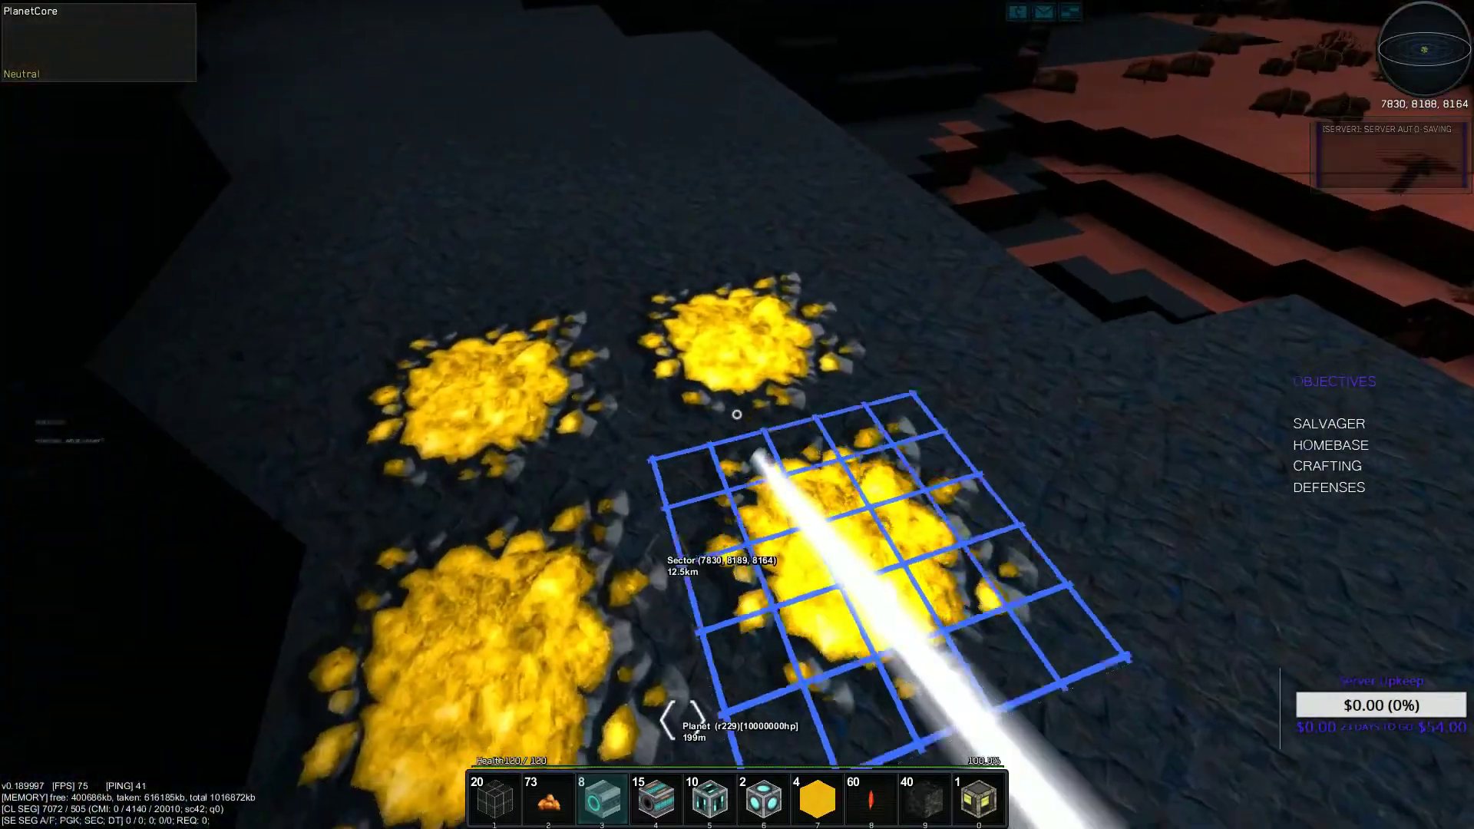
pyautogui.moveTo(737, 415); pyautogui.dragTo(737, 414)
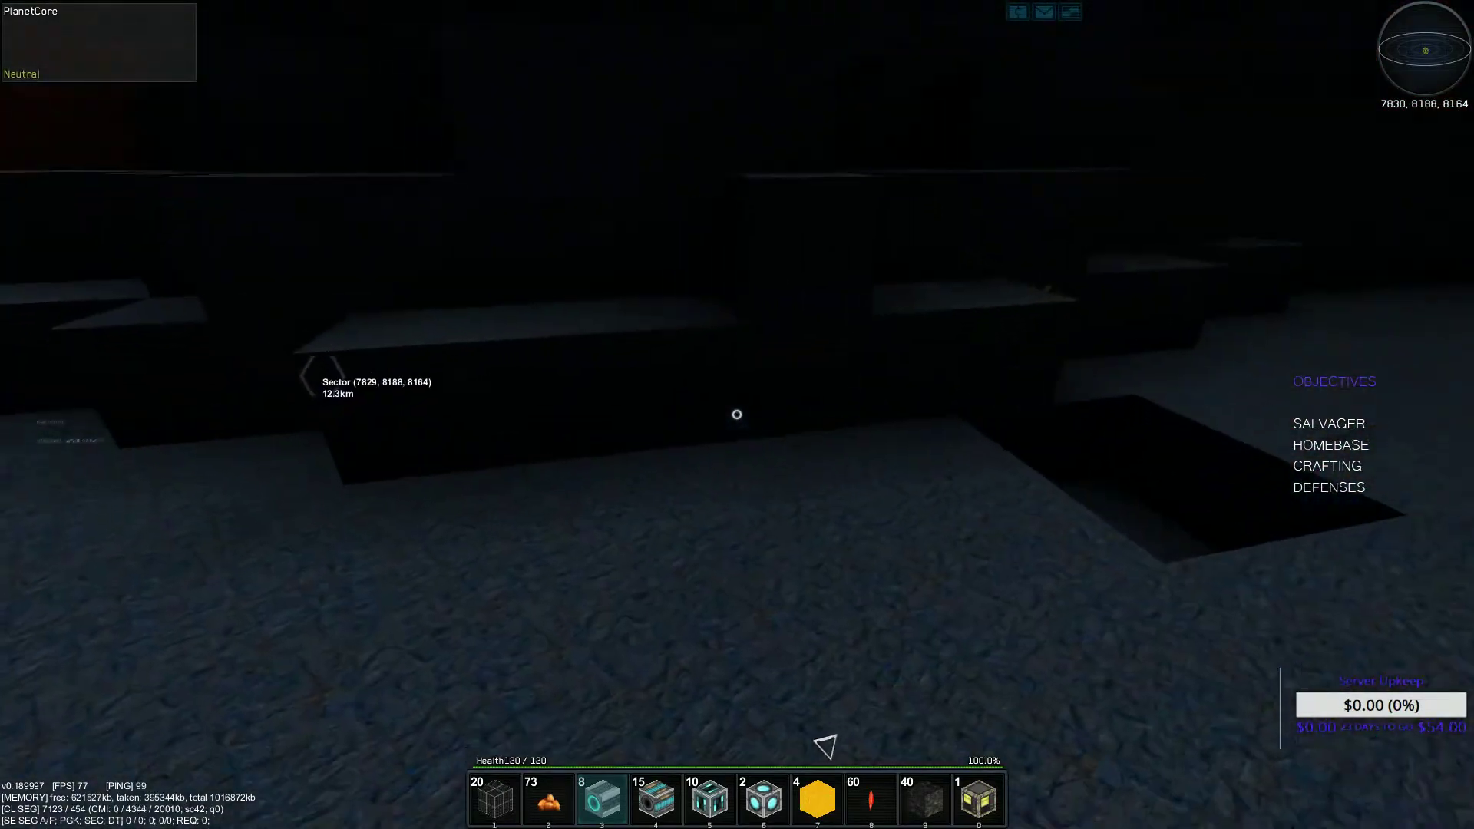
pyautogui.click(738, 416)
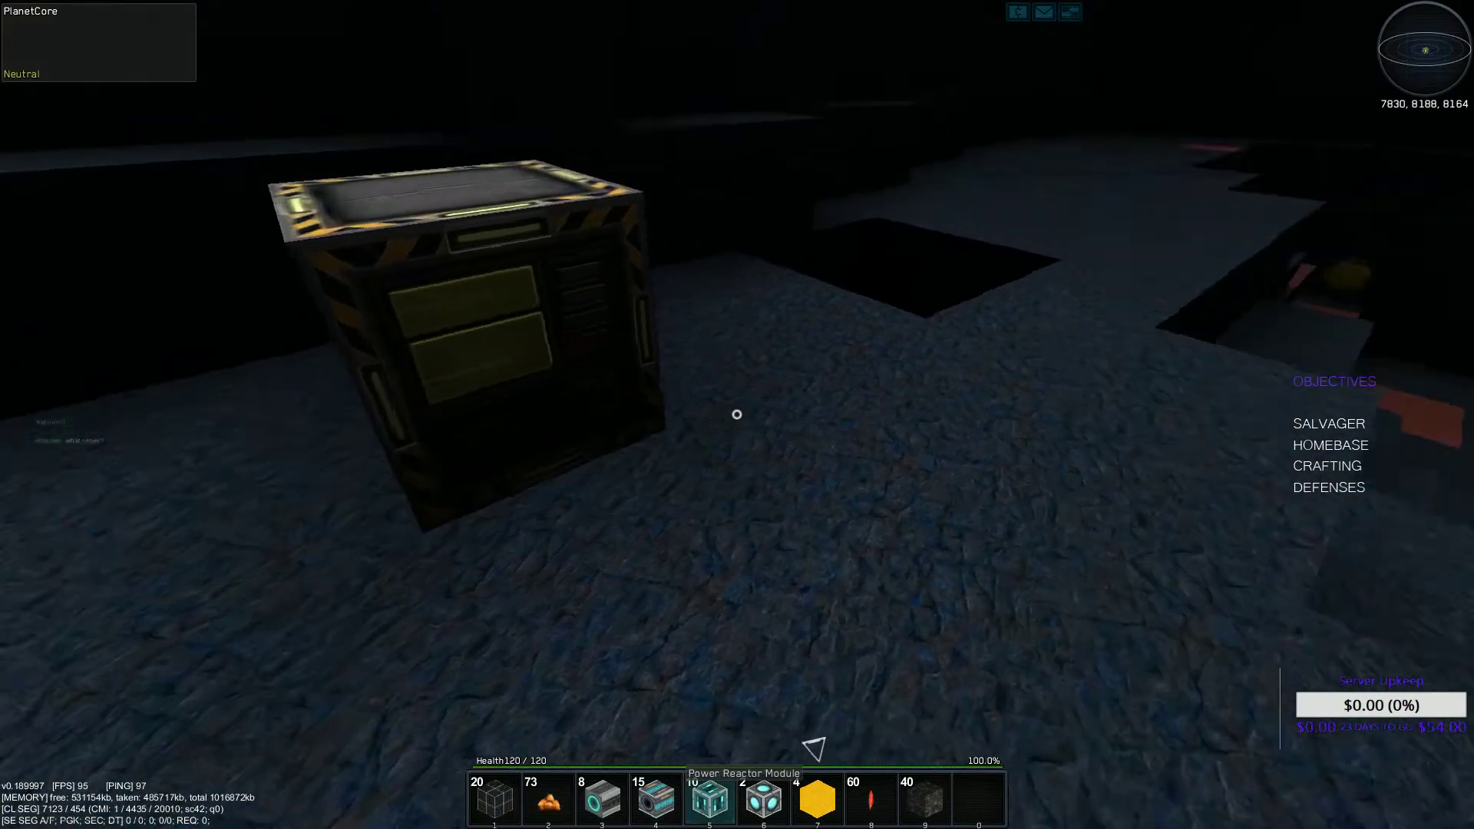
pyautogui.click(738, 414)
# Set the Basic Factory to produce a Capsule Refinery via the 'cap' filter and review its recipe
pyautogui.press('r')
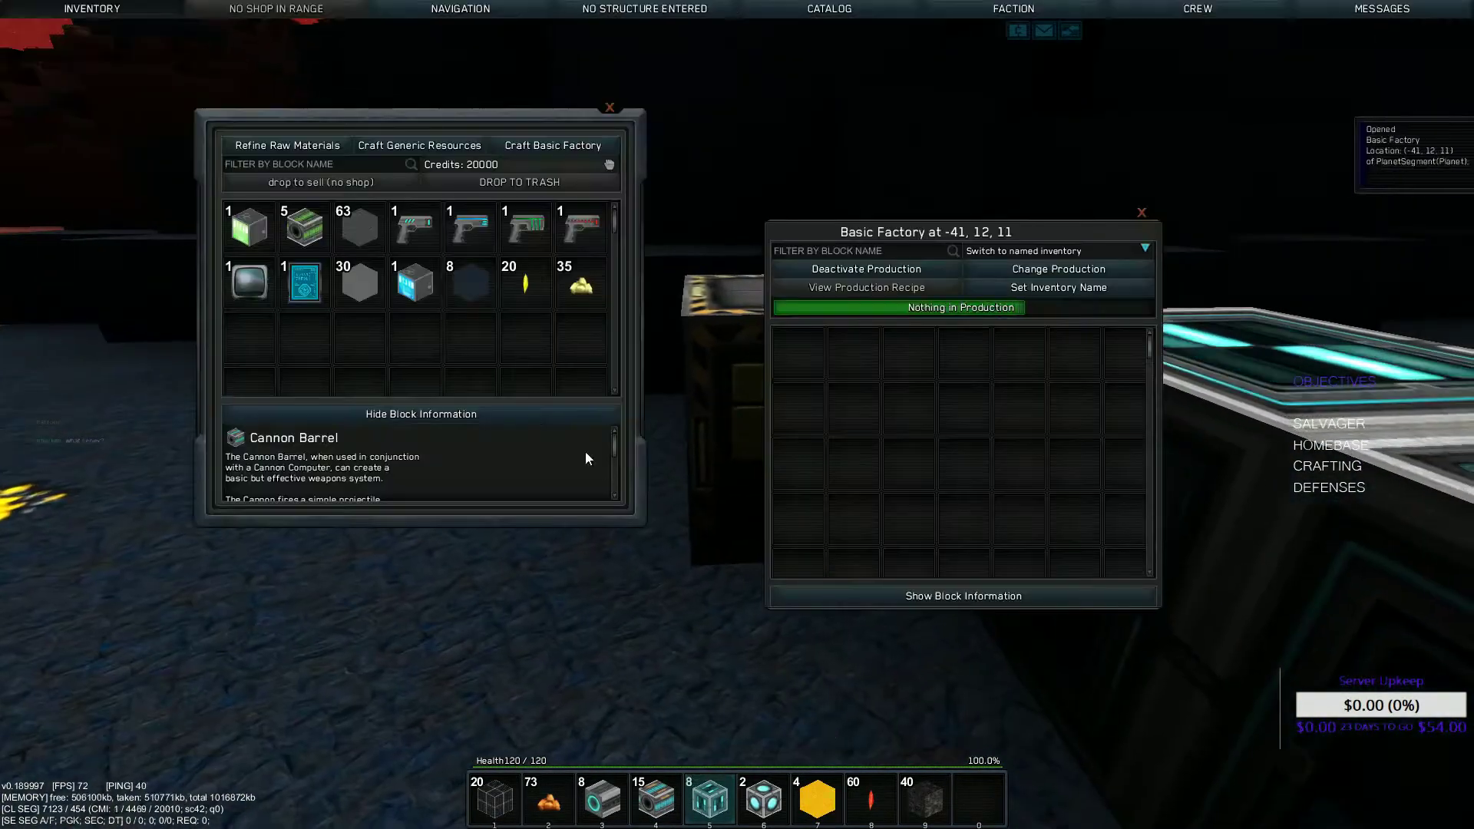
pyautogui.click(1057, 269)
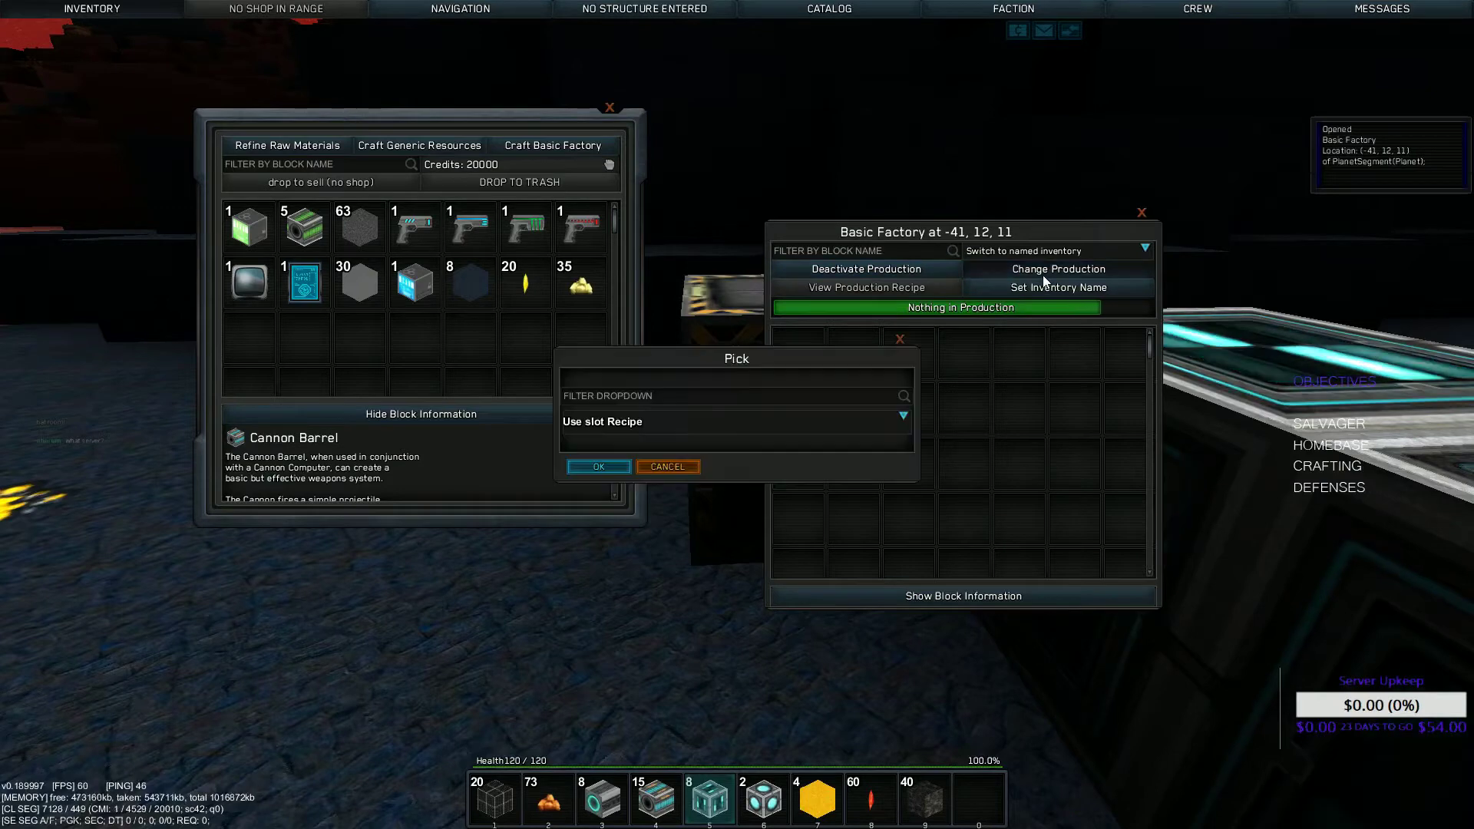
pyautogui.click(657, 398)
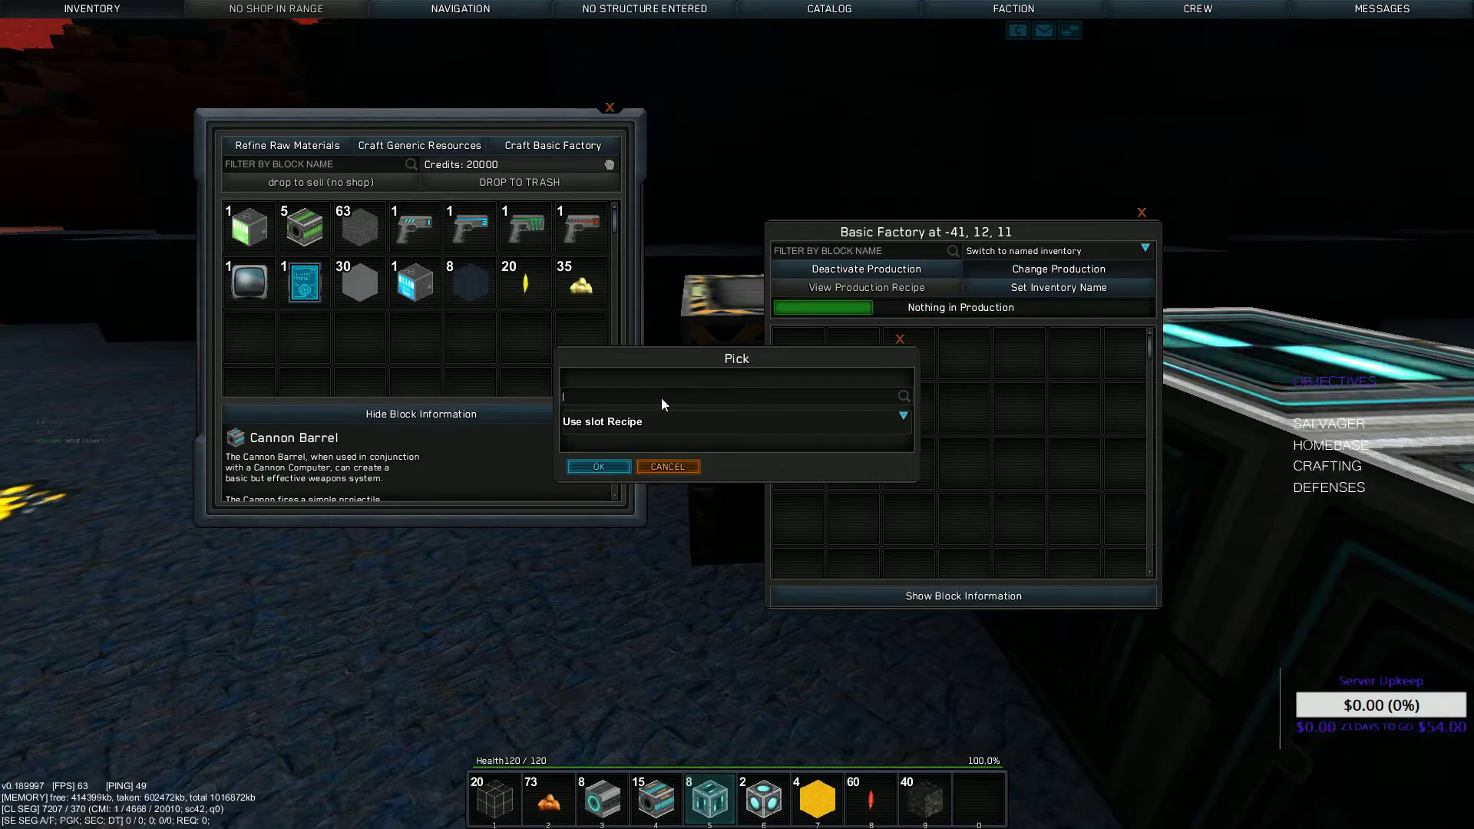
pyautogui.write('ca')
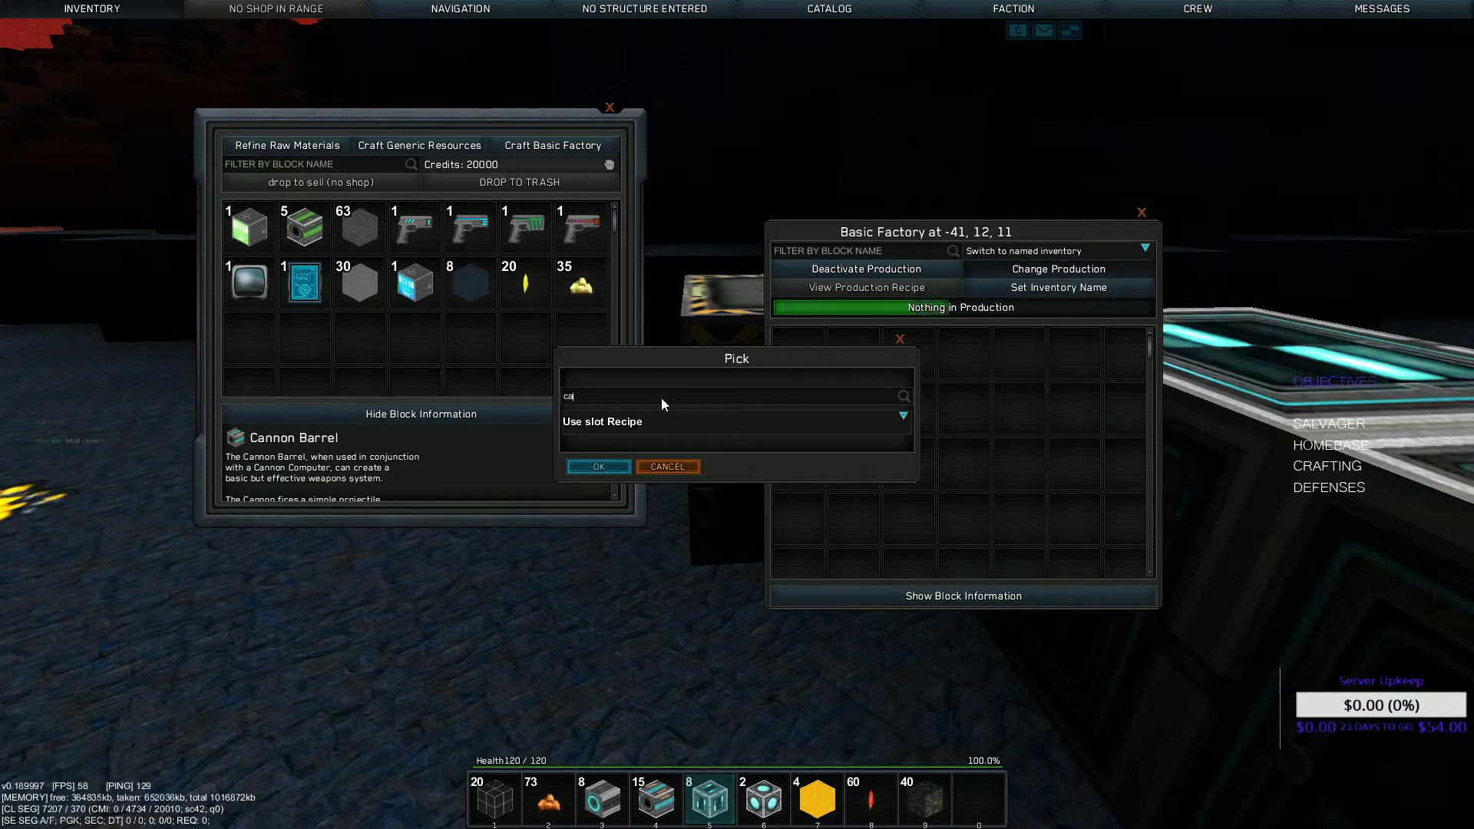
pyautogui.write('p')
pyautogui.click(903, 417)
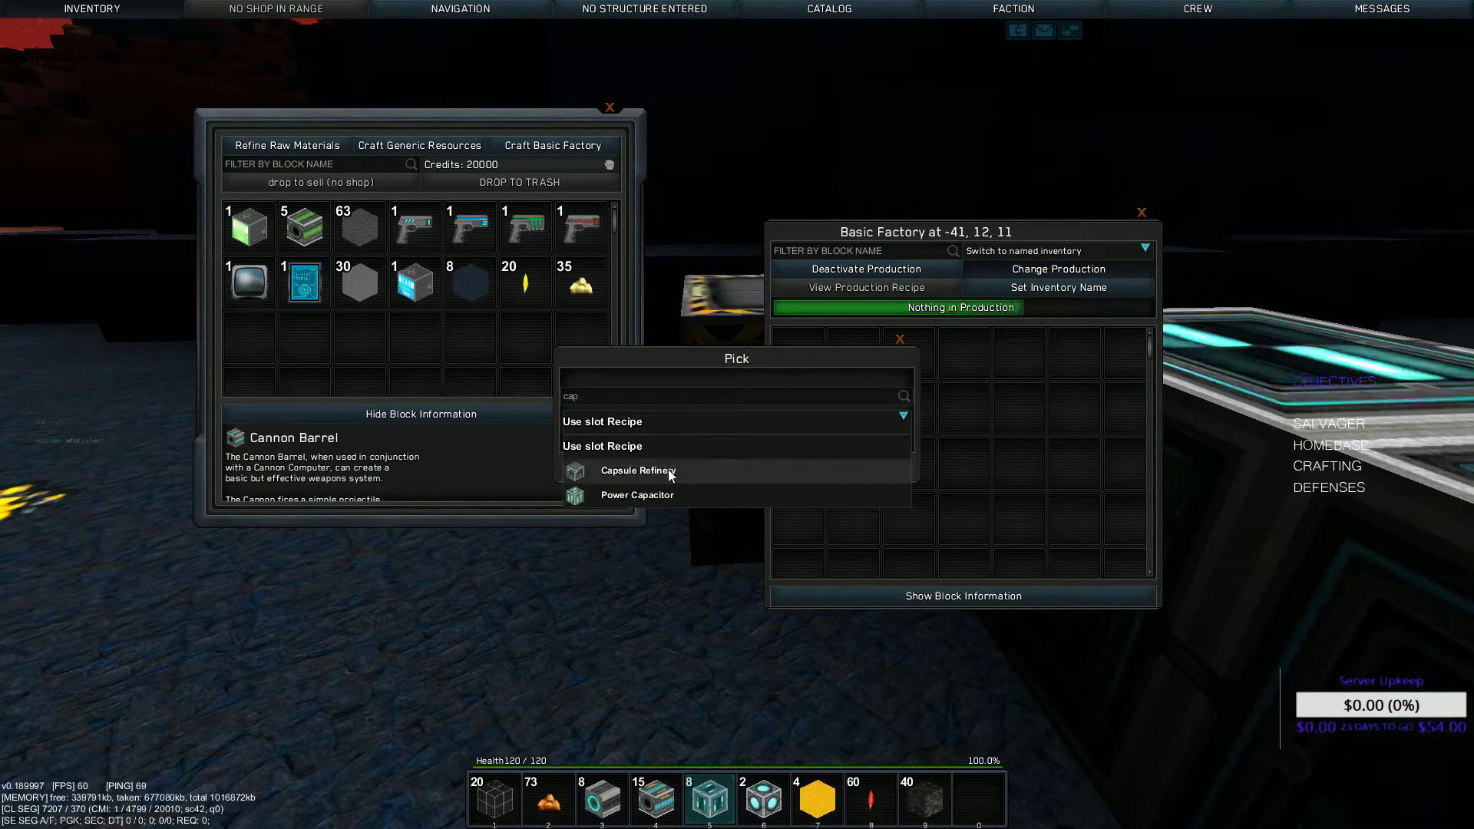
pyautogui.click(668, 469)
pyautogui.click(598, 467)
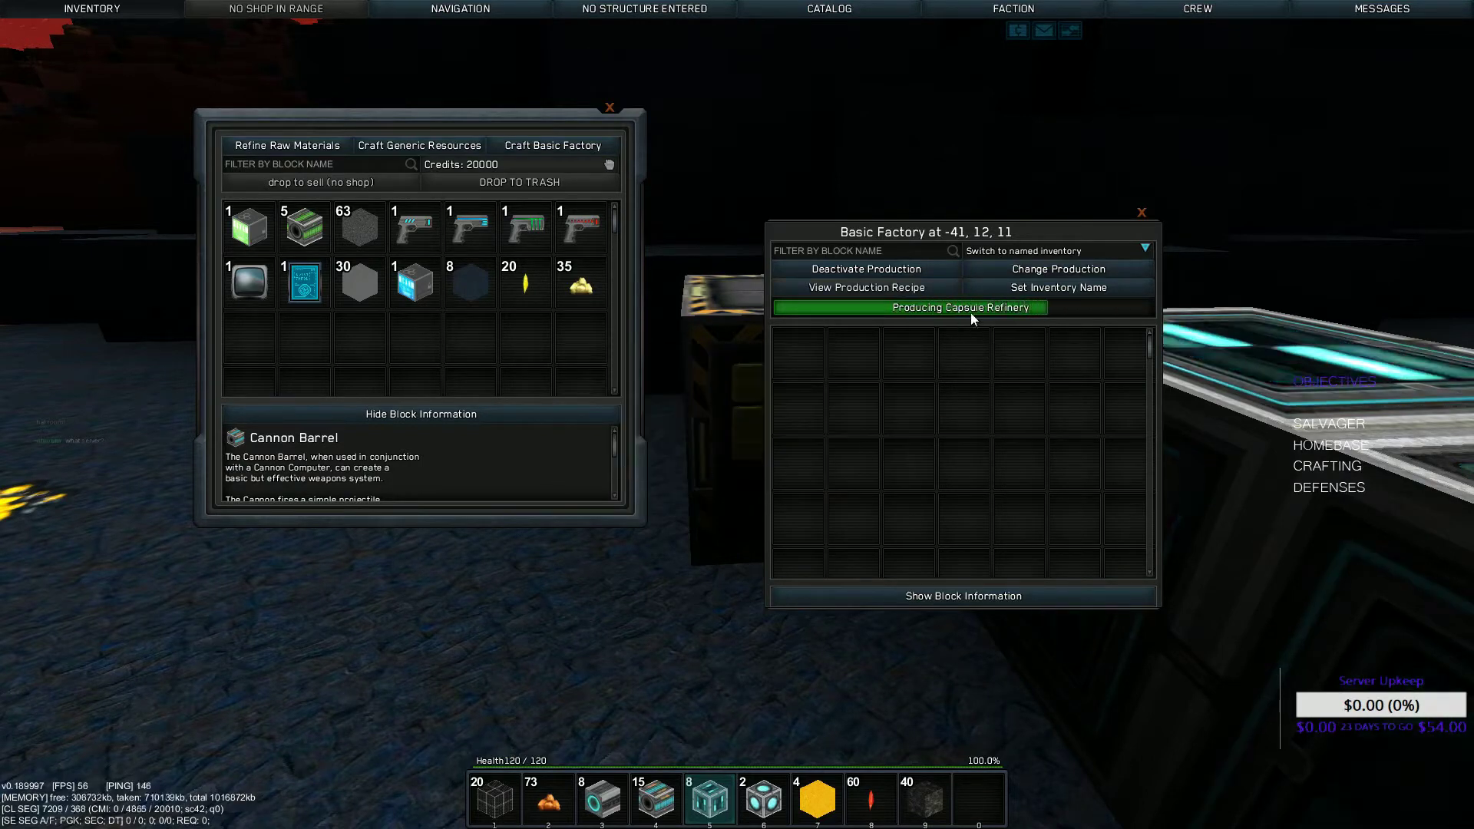
pyautogui.click(899, 287)
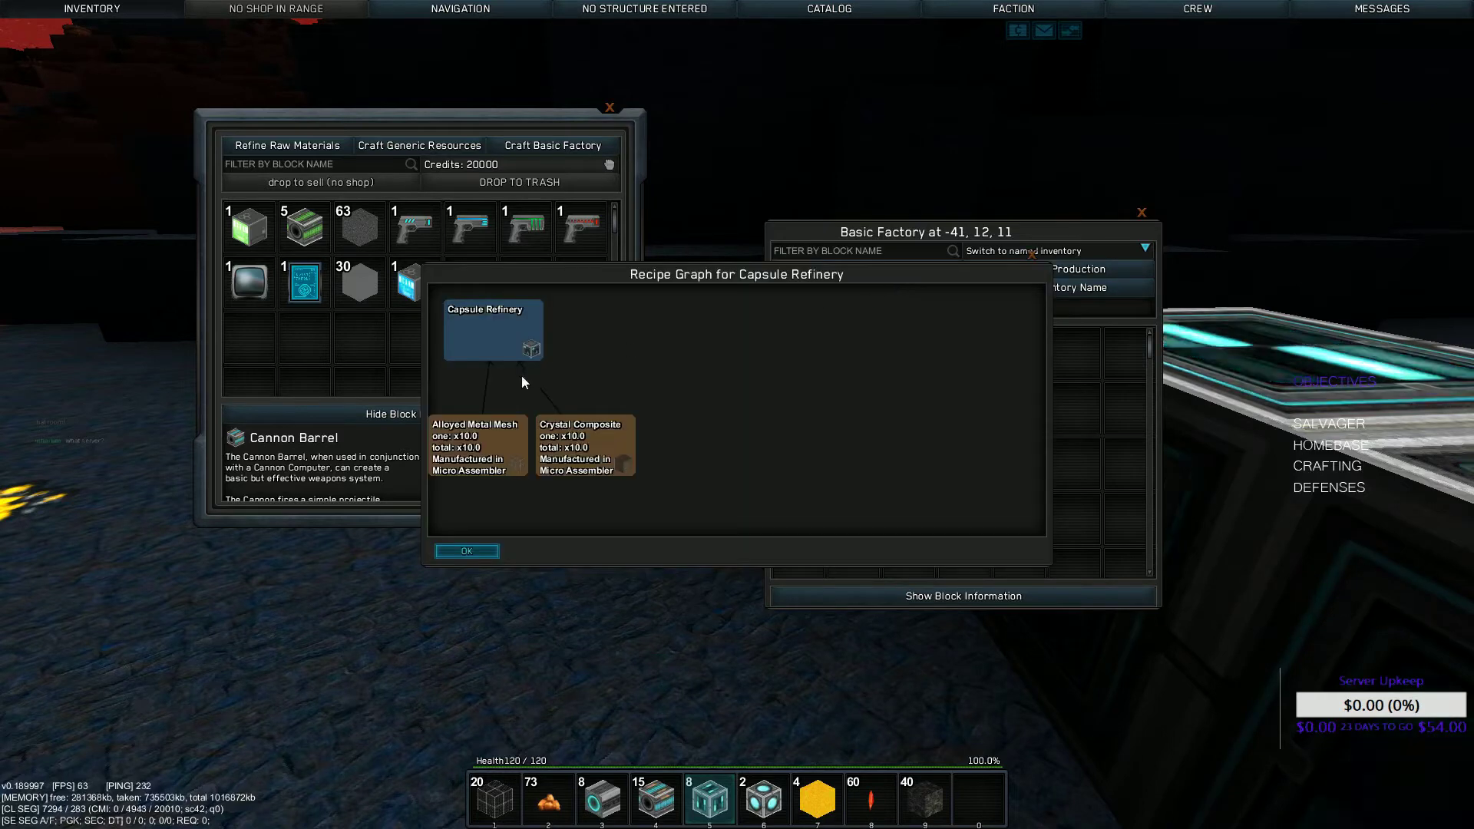
pyautogui.click(467, 551)
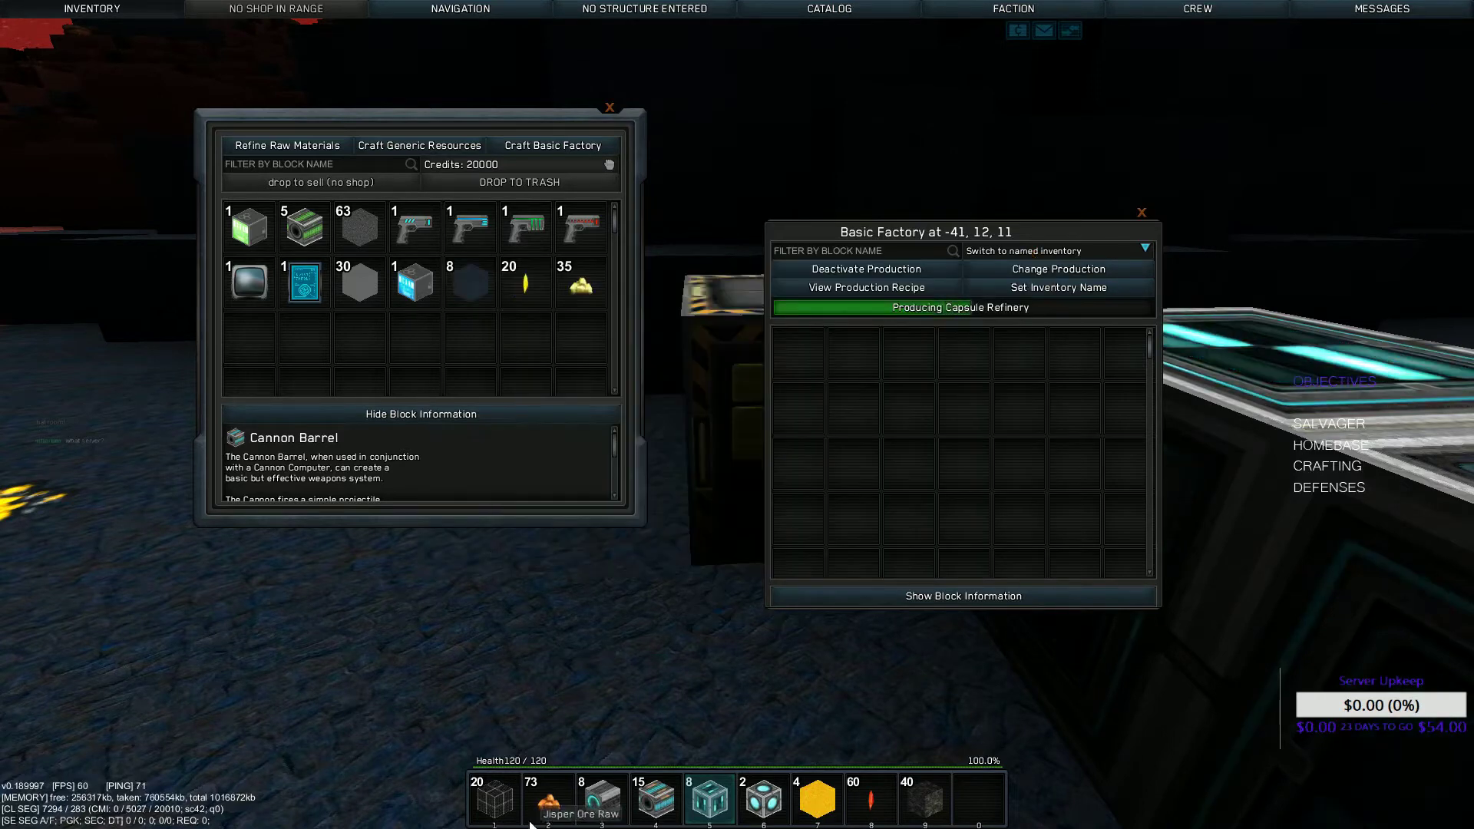
# Move hotbar blocks into the factory and back again, then close the inventory panels
pyautogui.keyDown('shift'); pyautogui.click(498, 798); pyautogui.keyUp('shift')
pyautogui.keyDown('shift'); pyautogui.click(927, 797); pyautogui.keyUp('shift')
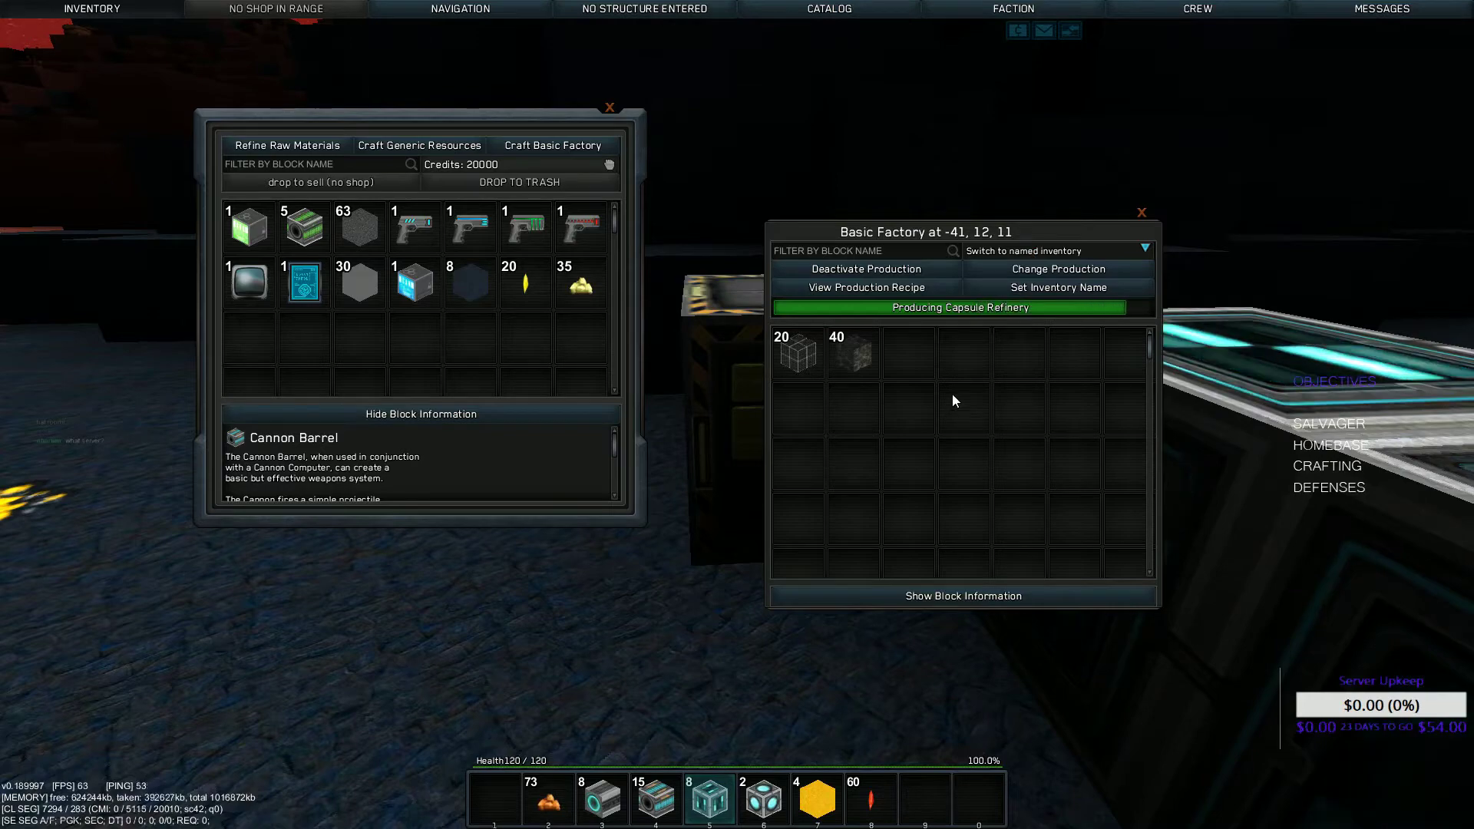
pyautogui.keyDown('shift'); pyautogui.click(799, 352); pyautogui.keyUp('shift')
pyautogui.keyDown('shift'); pyautogui.click(856, 351); pyautogui.keyUp('shift')
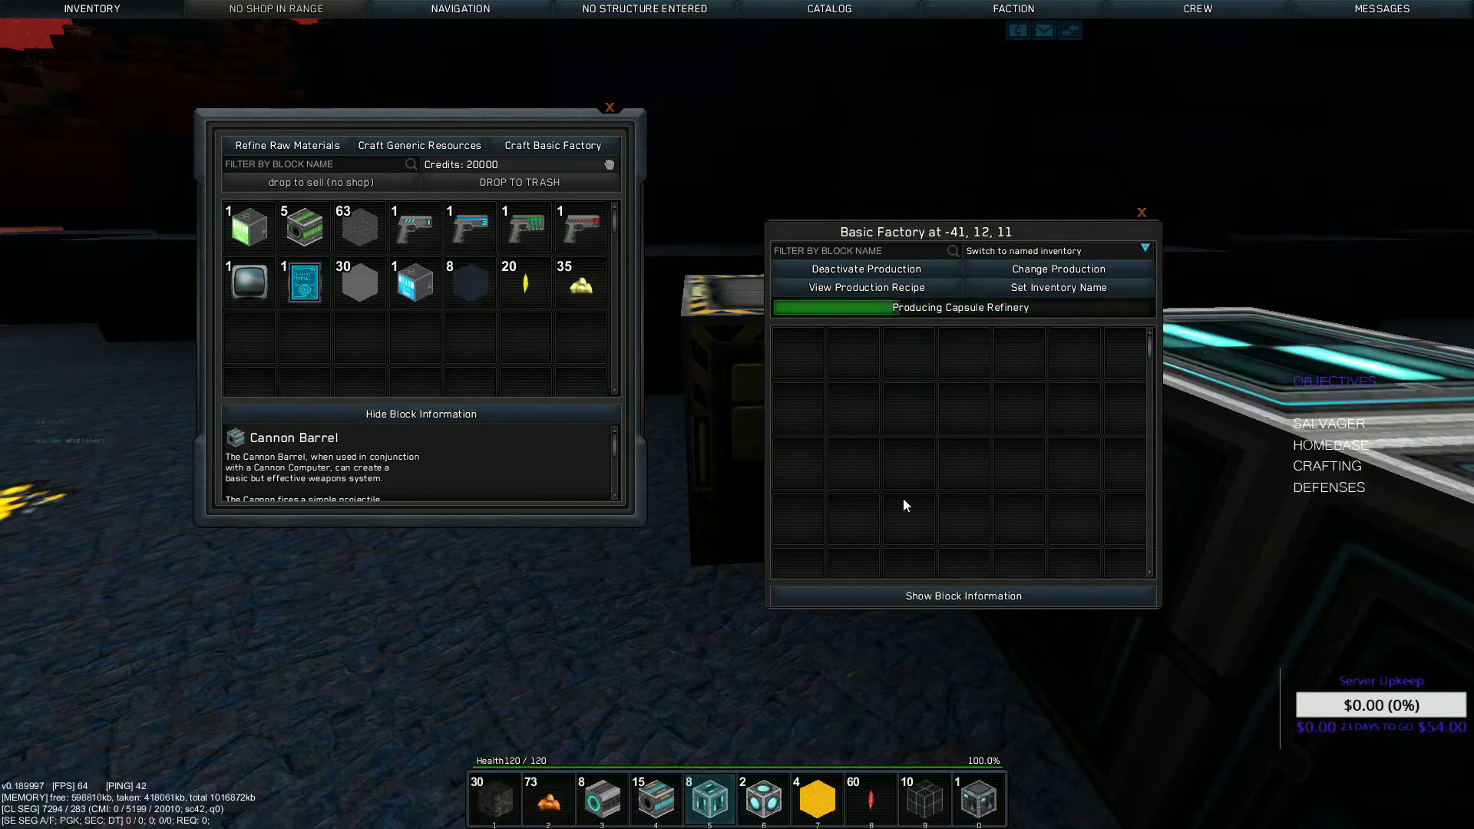
pyautogui.press('Escape')
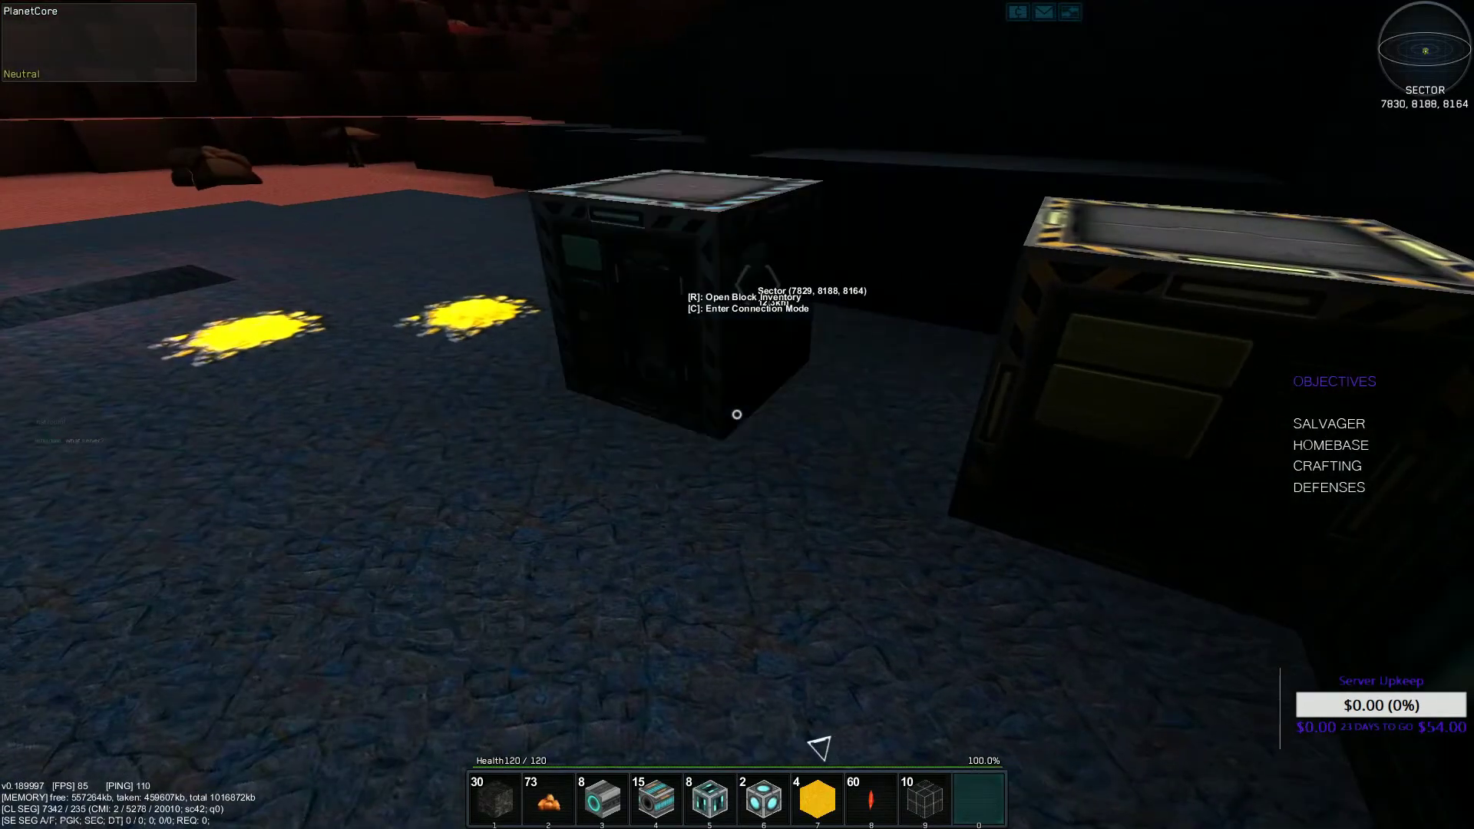
# Open the Capsule Refinery's inventory, then switch to the Basic Factory's inventory
pyautogui.press('r')
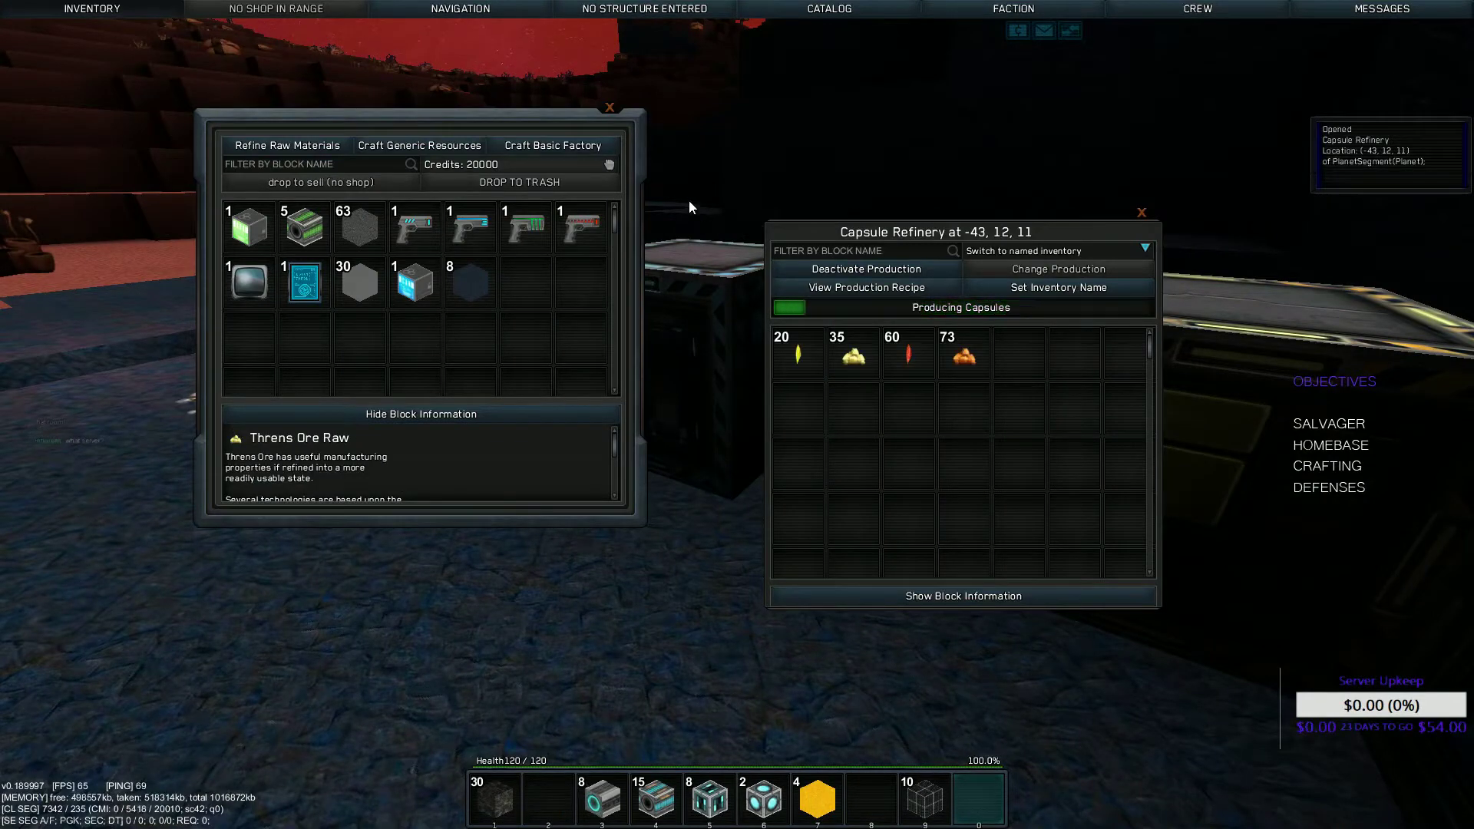
pyautogui.press('Escape')
pyautogui.press('r')
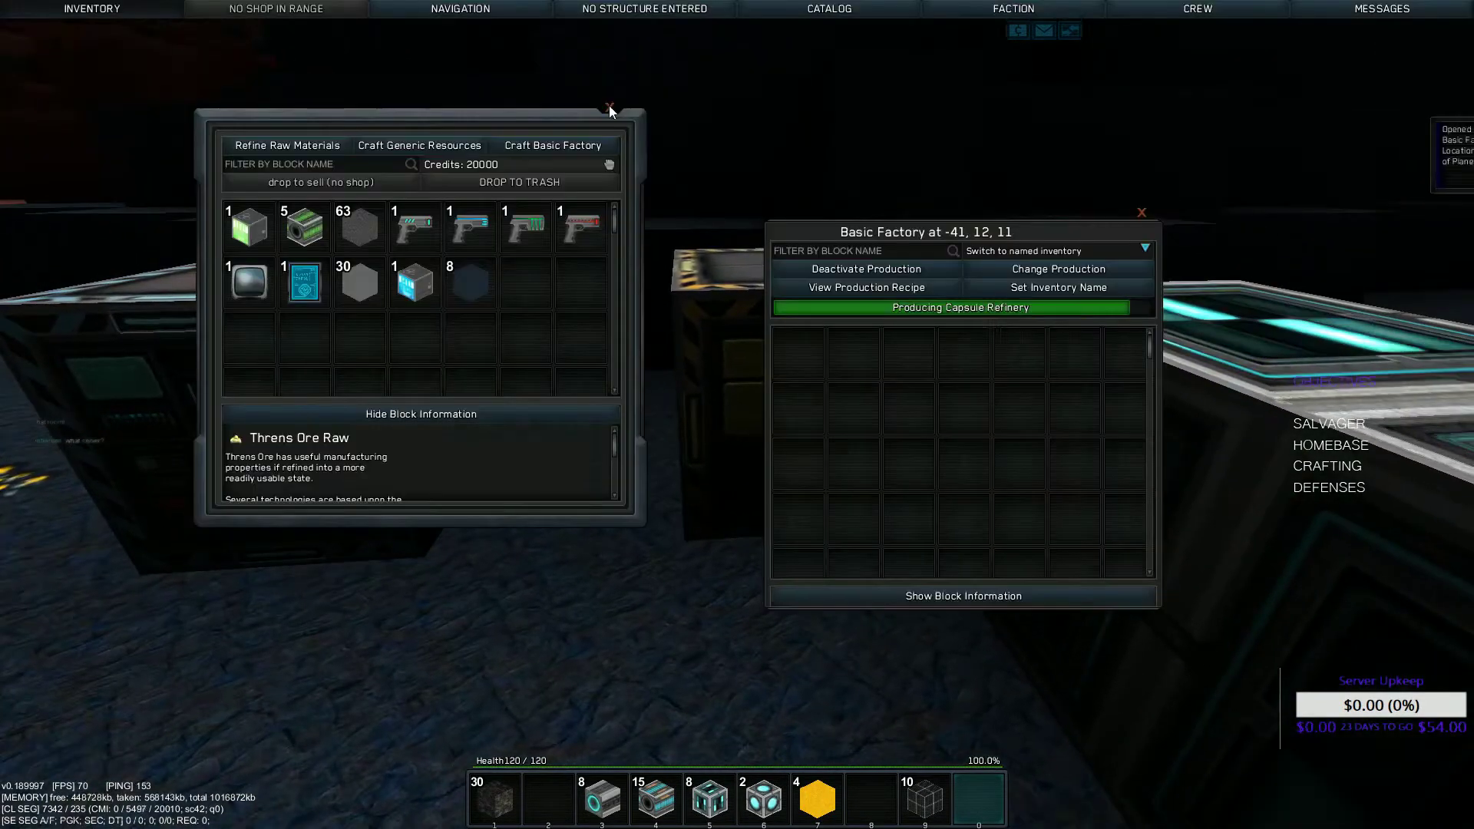
# Change the Basic Factory's production to Standard Factory using the 'fact' filter, then reopen the Capsule Refinery
pyautogui.click(1024, 267)
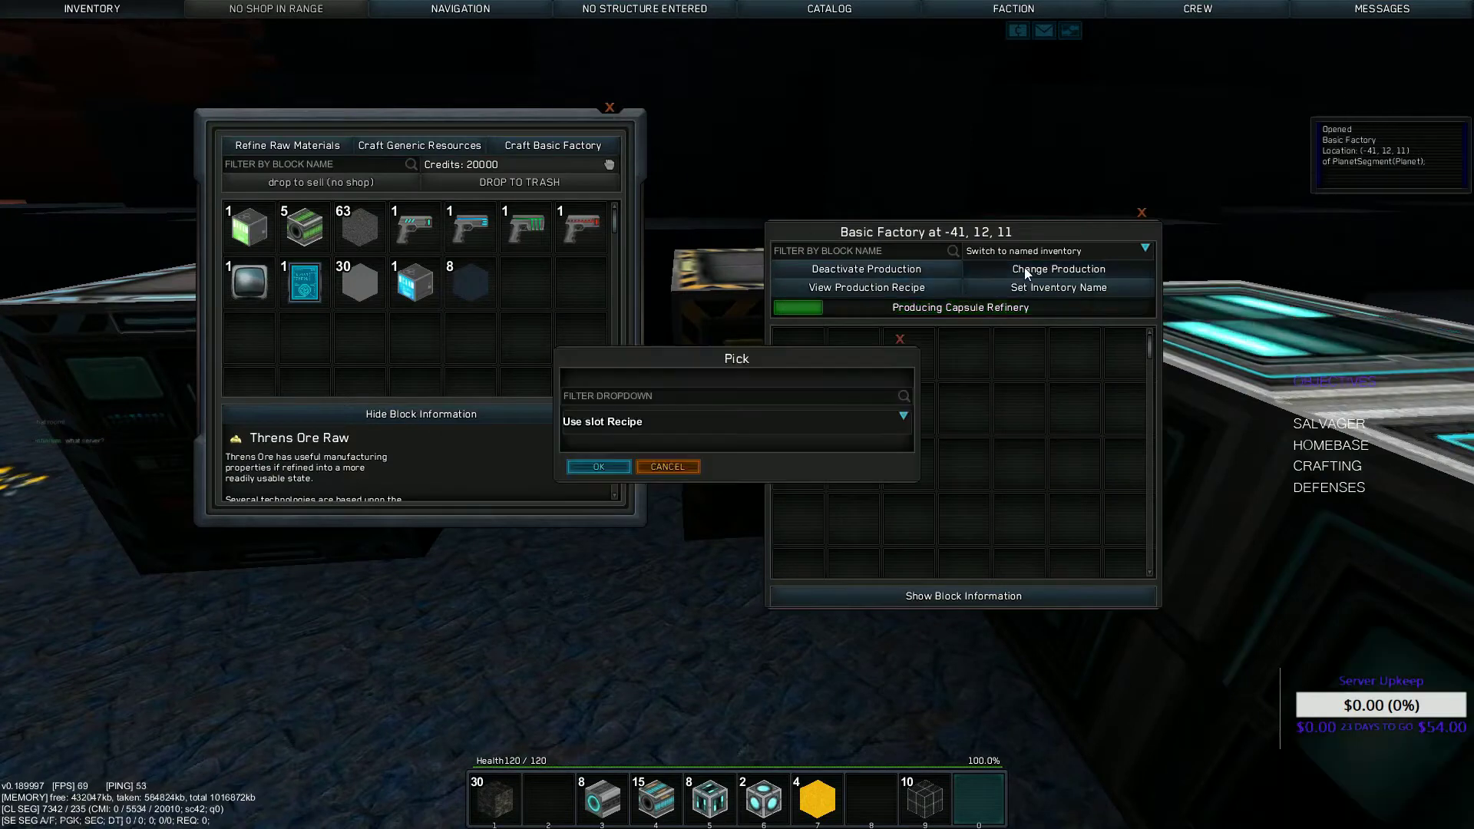
pyautogui.click(791, 394)
pyautogui.write('power')
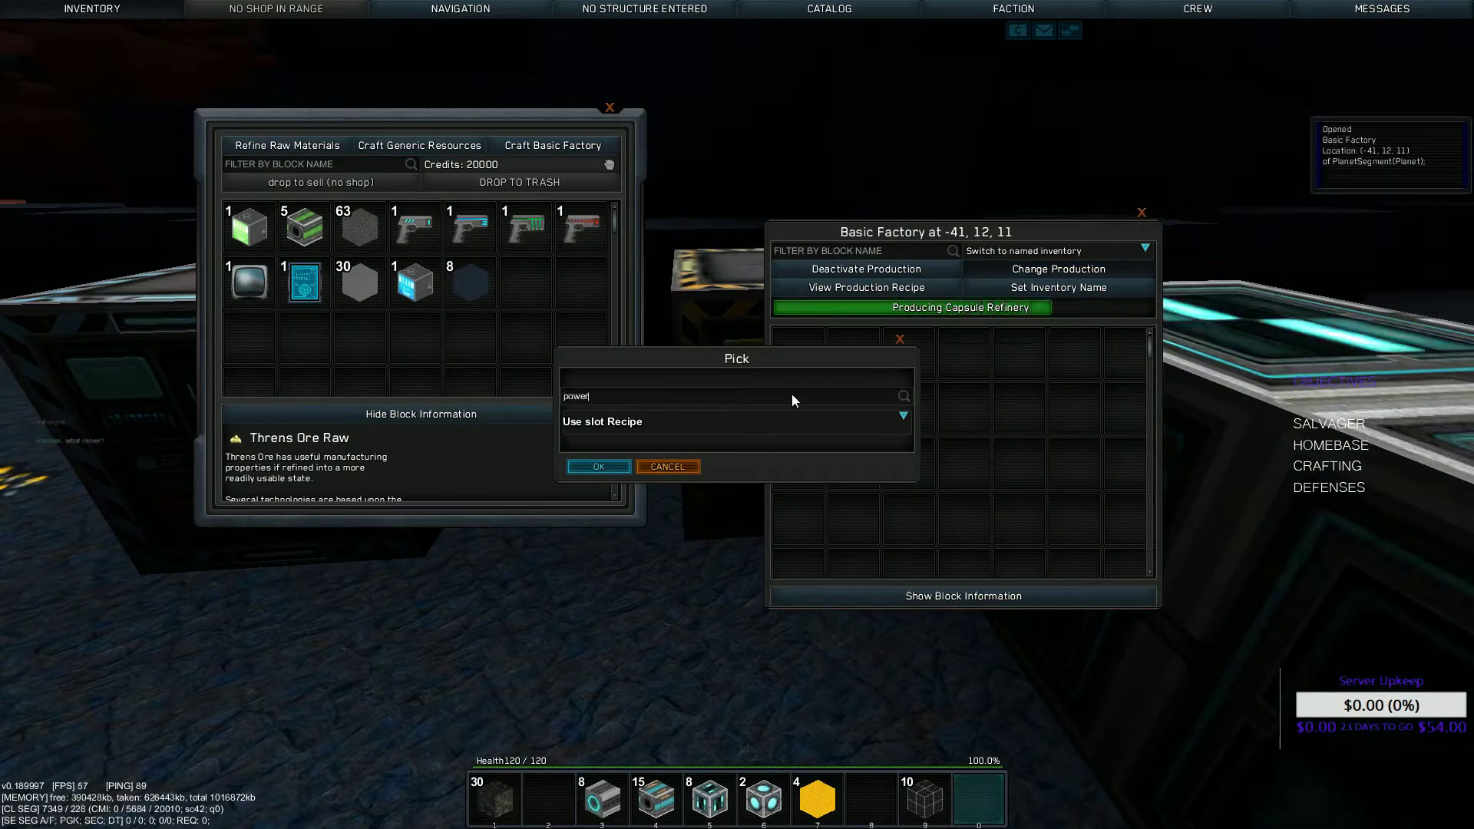
pyautogui.press('BackSpace')
pyautogui.press('BackSpace')
pyautogui.press('BackSpace')
pyautogui.press('BackSpace')
pyautogui.press('BackSpace')
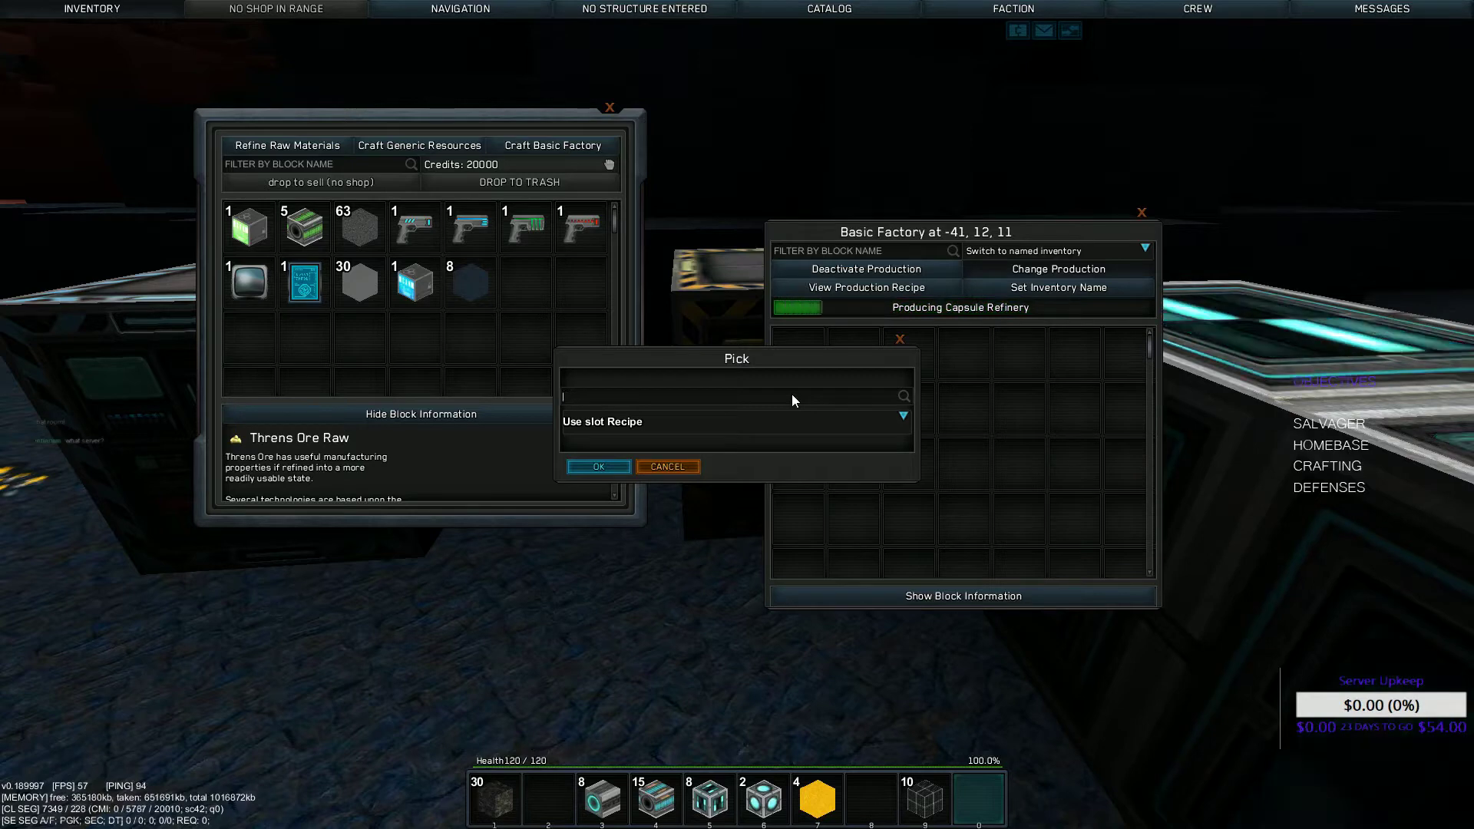
pyautogui.write('fact')
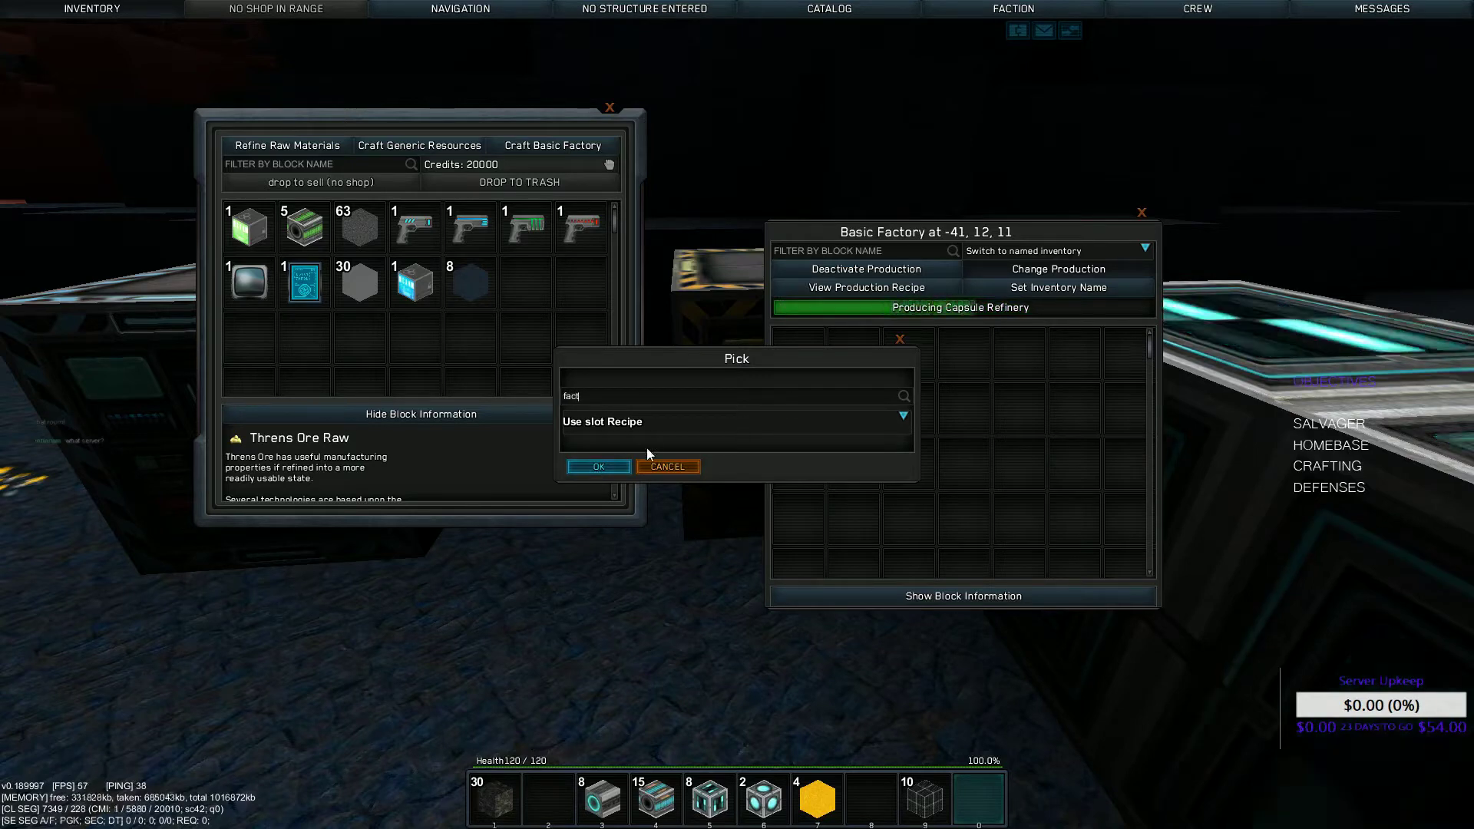
pyautogui.click(653, 424)
pyautogui.click(635, 498)
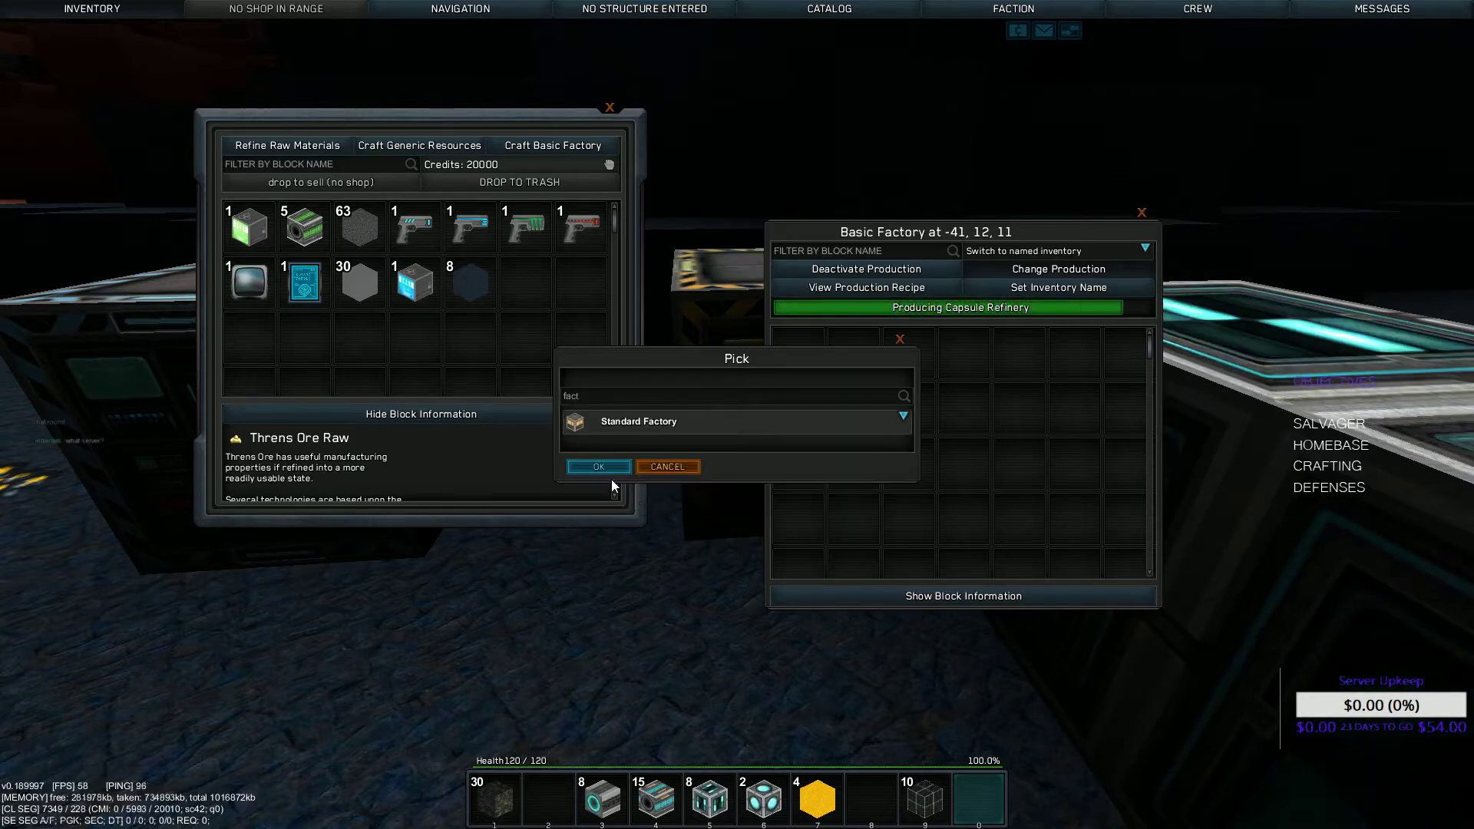
pyautogui.click(599, 466)
pyautogui.click(867, 287)
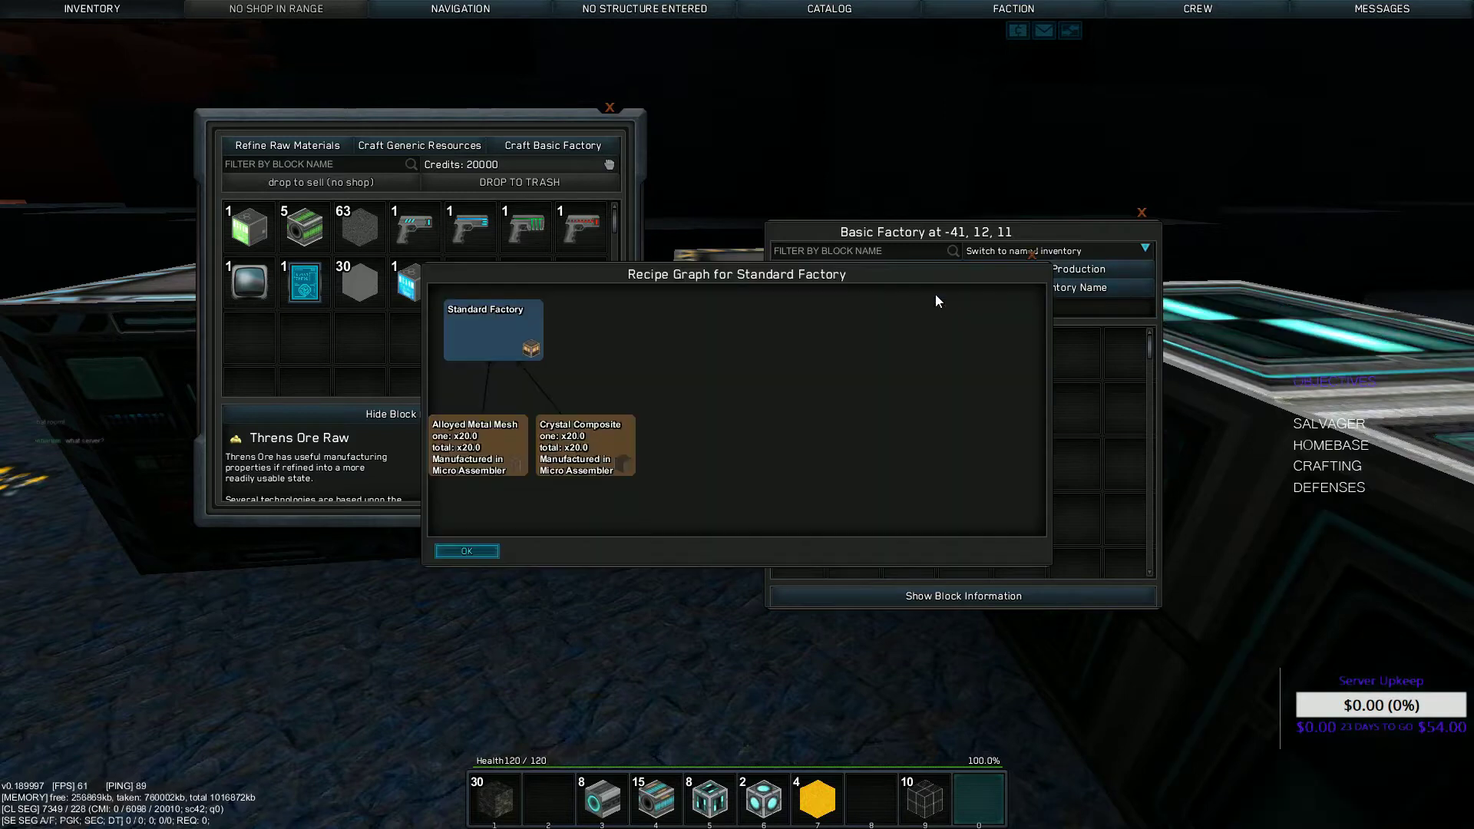
pyautogui.click(1032, 264)
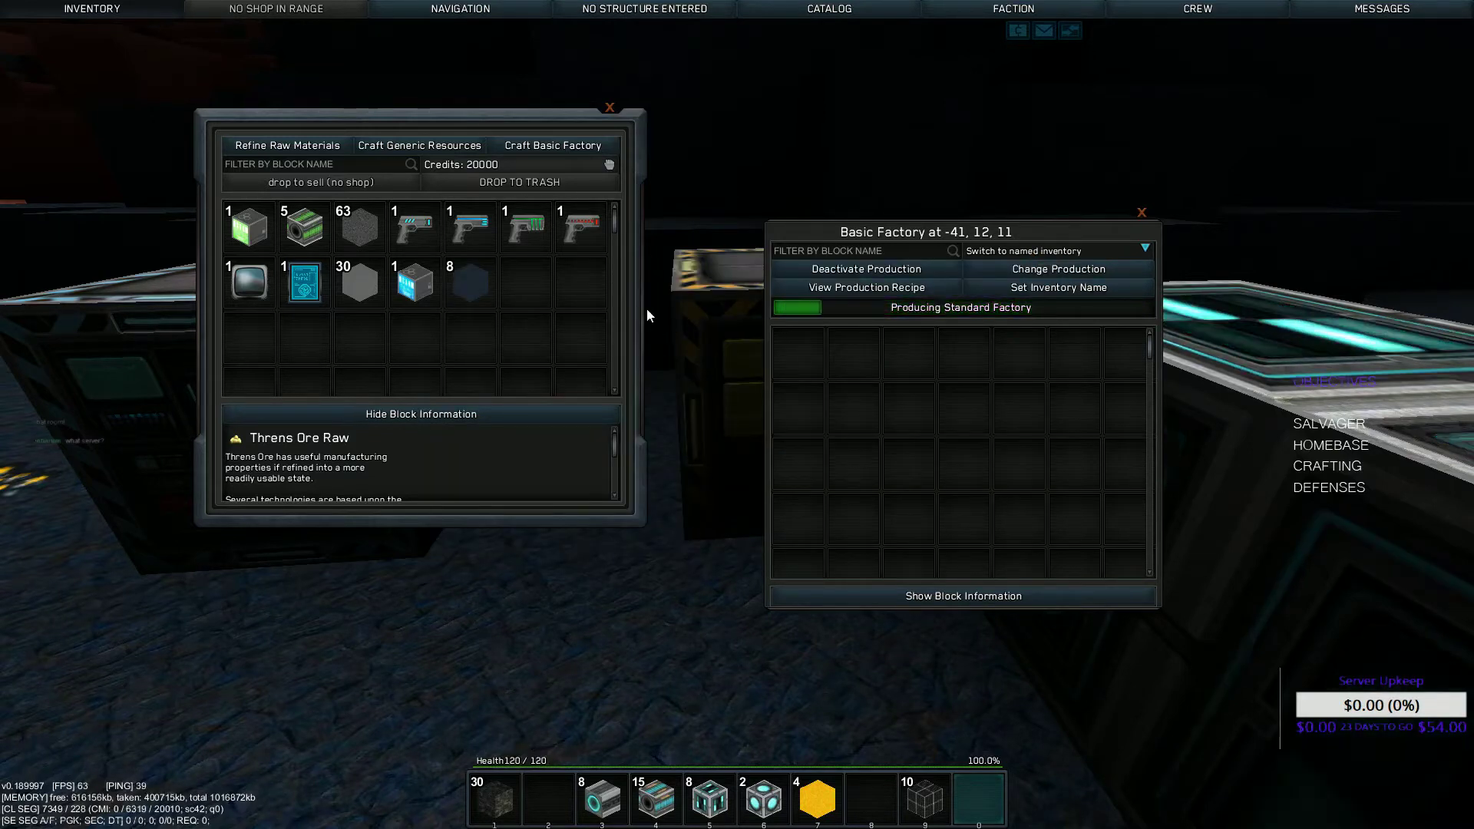
pyautogui.press('Escape')
pyautogui.press('r')
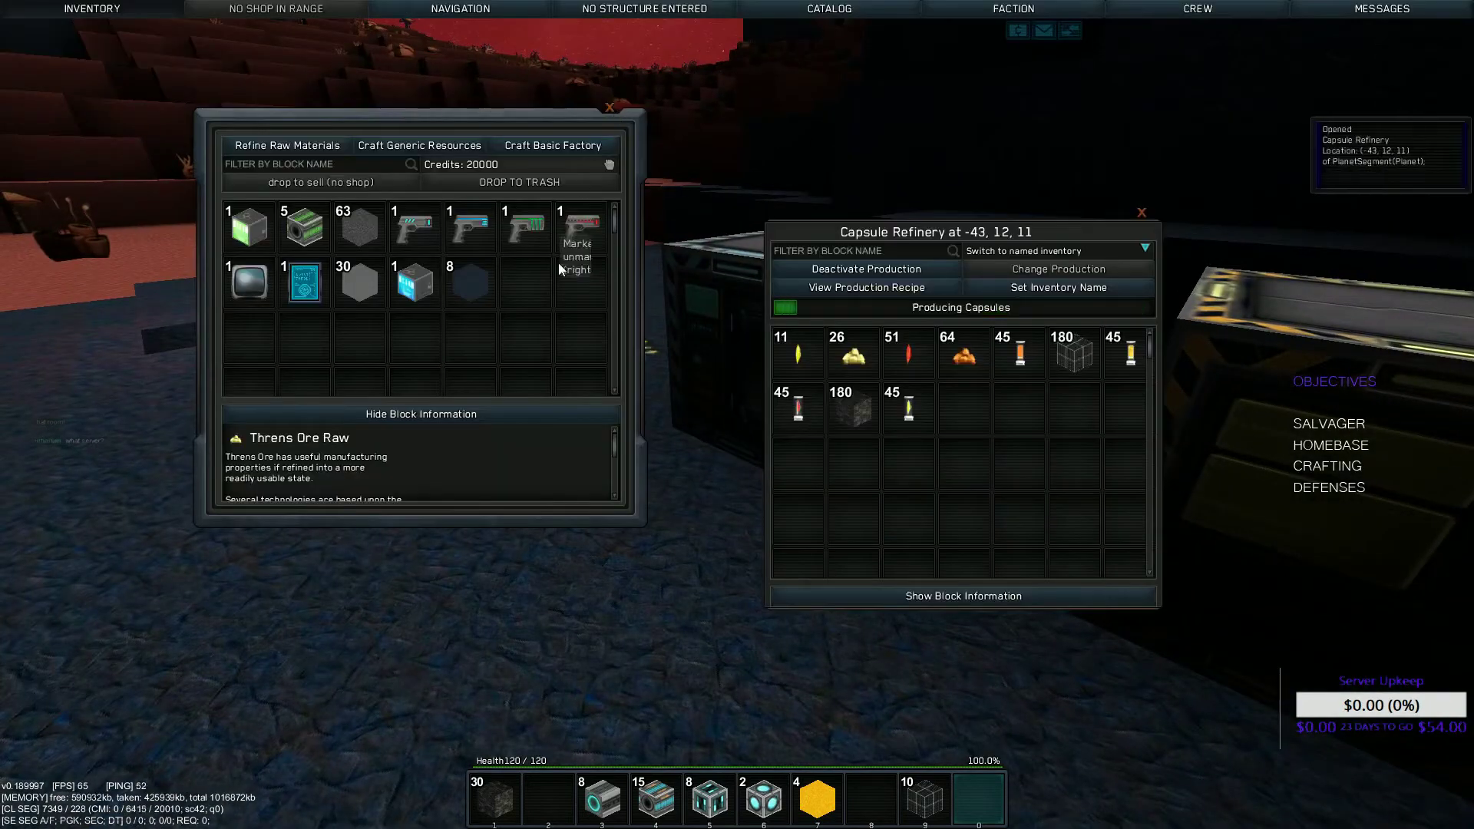
# Put the 190 and 210 material stacks into the Basic Factory, then take them back out
pyautogui.press('Escape')
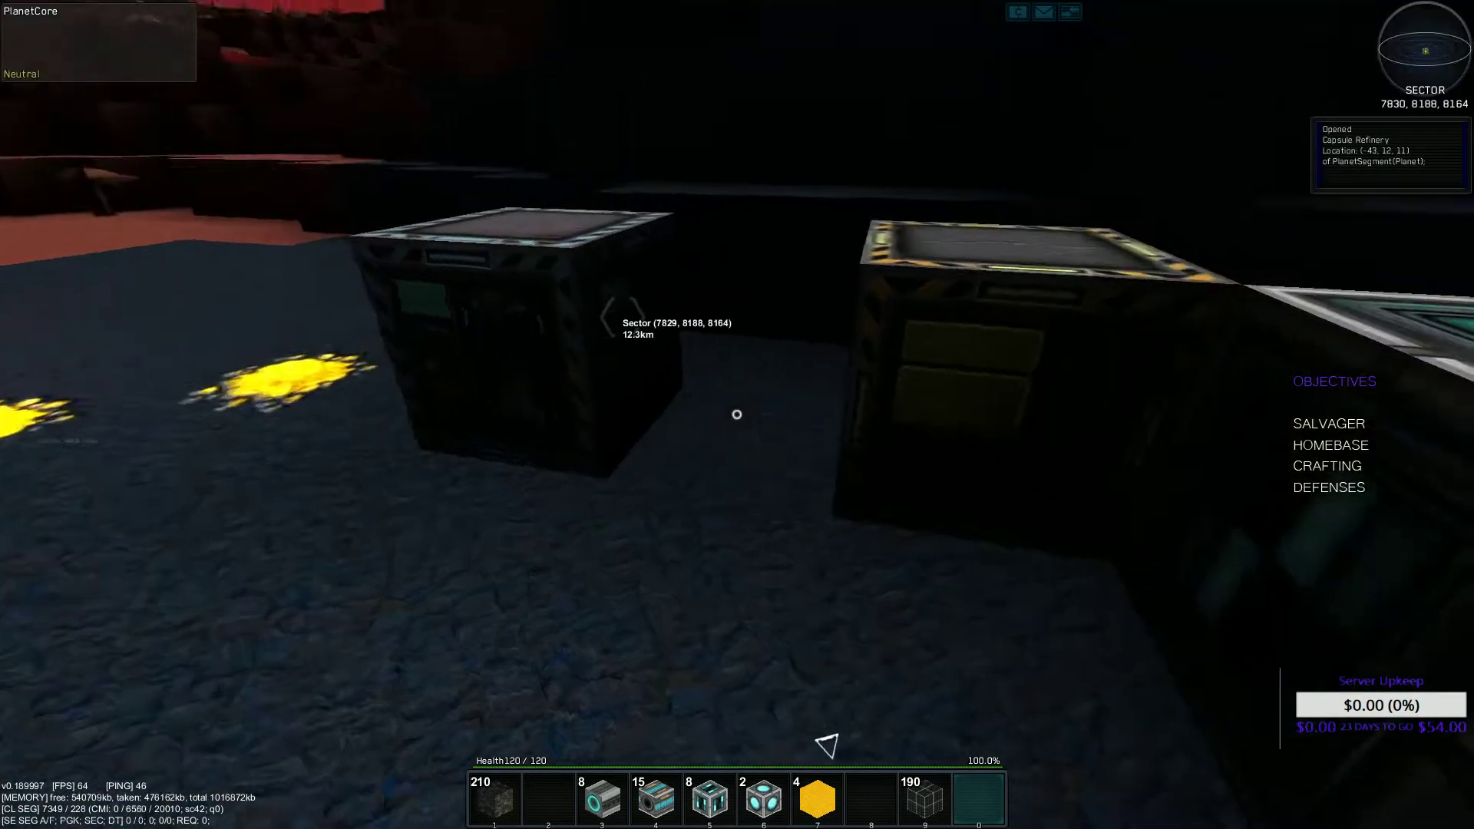
pyautogui.press('r')
pyautogui.keyDown('shift'); pyautogui.click(921, 797); pyautogui.keyUp('shift')
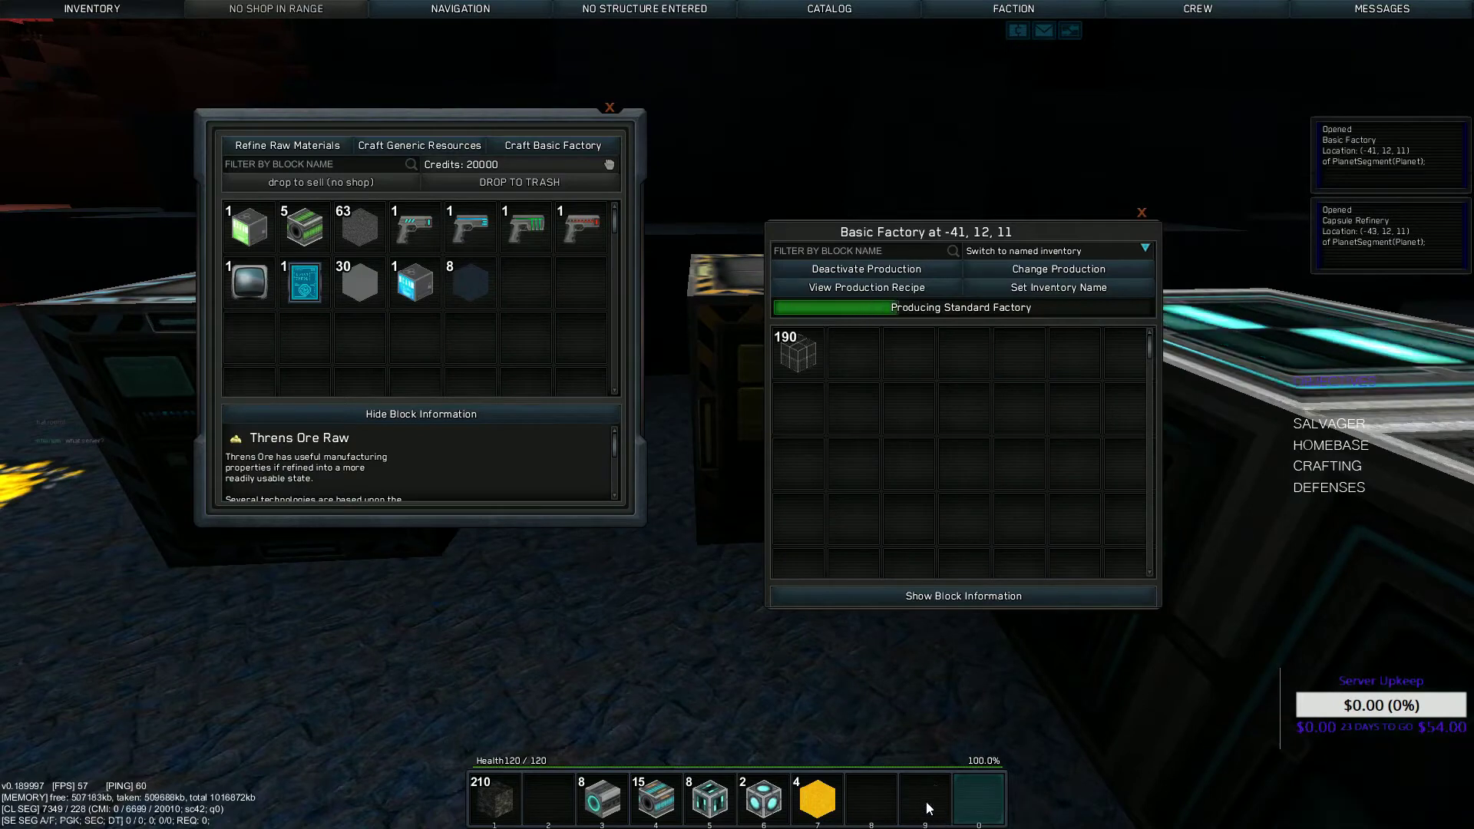
pyautogui.keyDown('shift'); pyautogui.click(487, 788); pyautogui.keyUp('shift')
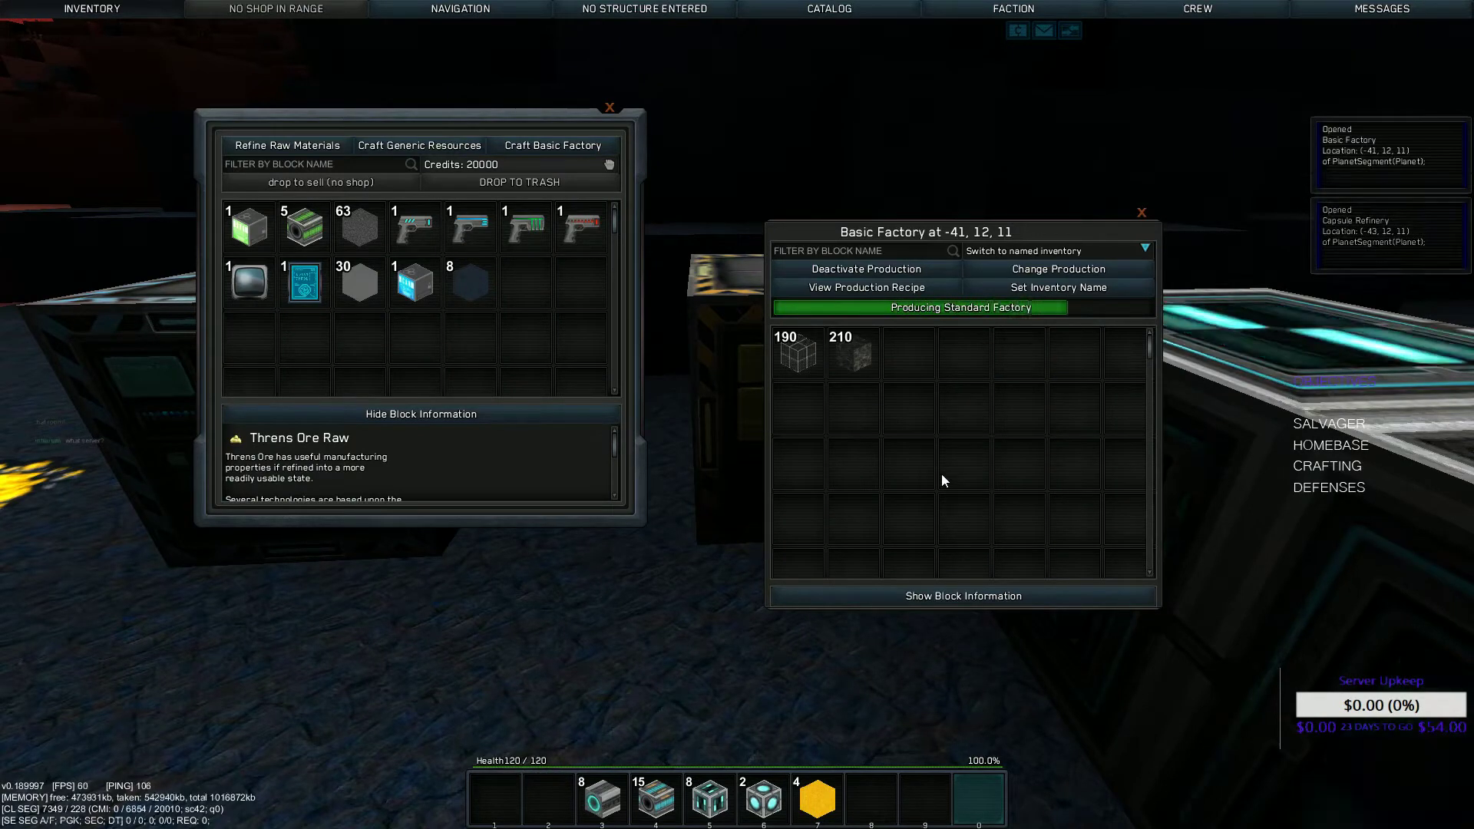
pyautogui.keyDown('shift'); pyautogui.click(858, 355); pyautogui.keyUp('shift')
pyautogui.keyDown('shift'); pyautogui.click(797, 355); pyautogui.keyUp('shift')
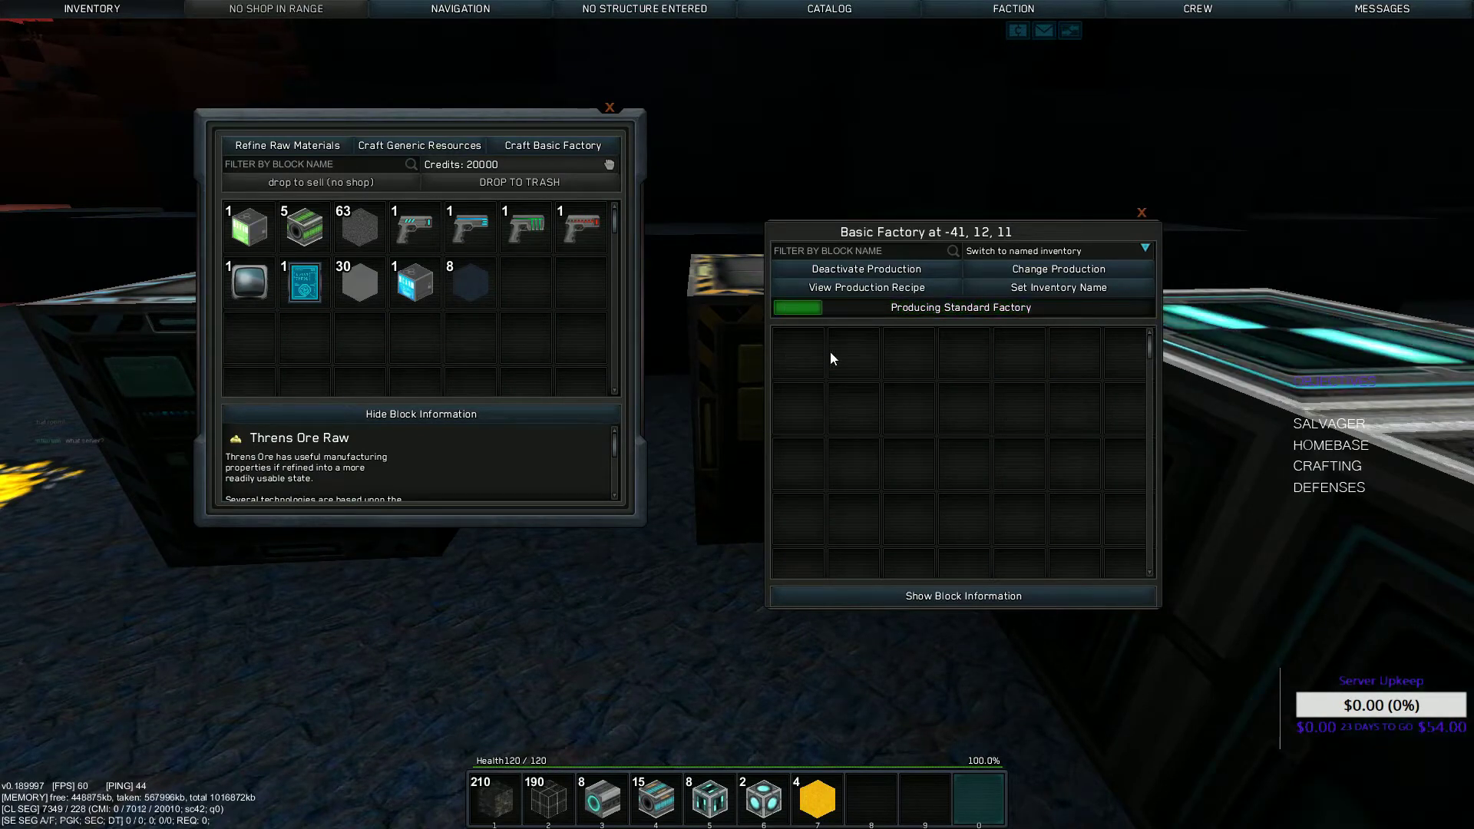
# Reload both stacks, collect the finished Standard Factory, place it on the ground, and open it
pyautogui.keyDown('shift'); pyautogui.click(493, 797); pyautogui.keyUp('shift')
pyautogui.keyDown('shift'); pyautogui.click(541, 798); pyautogui.keyUp('shift')
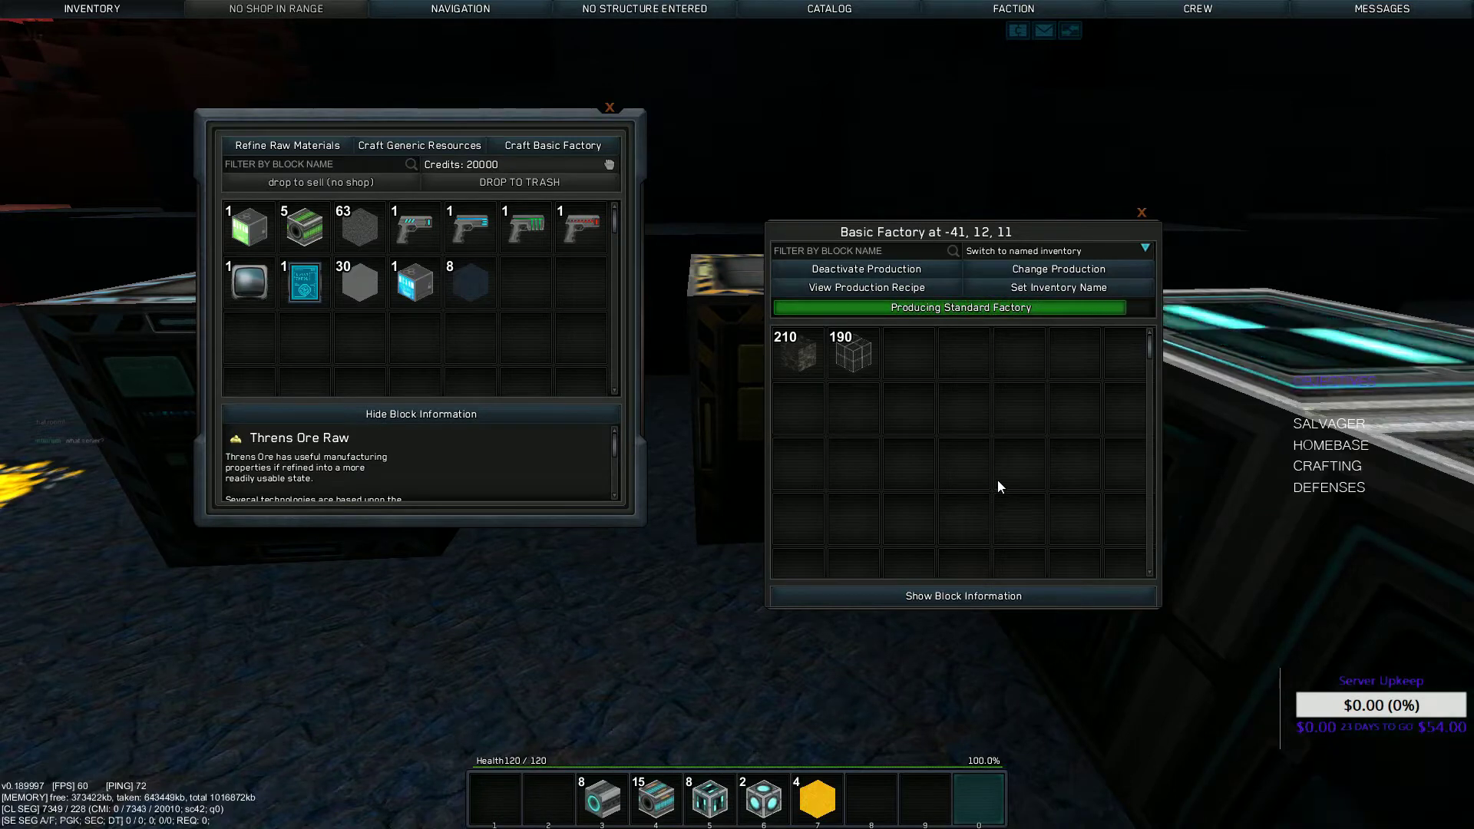
pyautogui.keyDown('shift'); pyautogui.click(798, 356); pyautogui.keyUp('shift')
pyautogui.keyDown('shift'); pyautogui.click(853, 356); pyautogui.keyUp('shift')
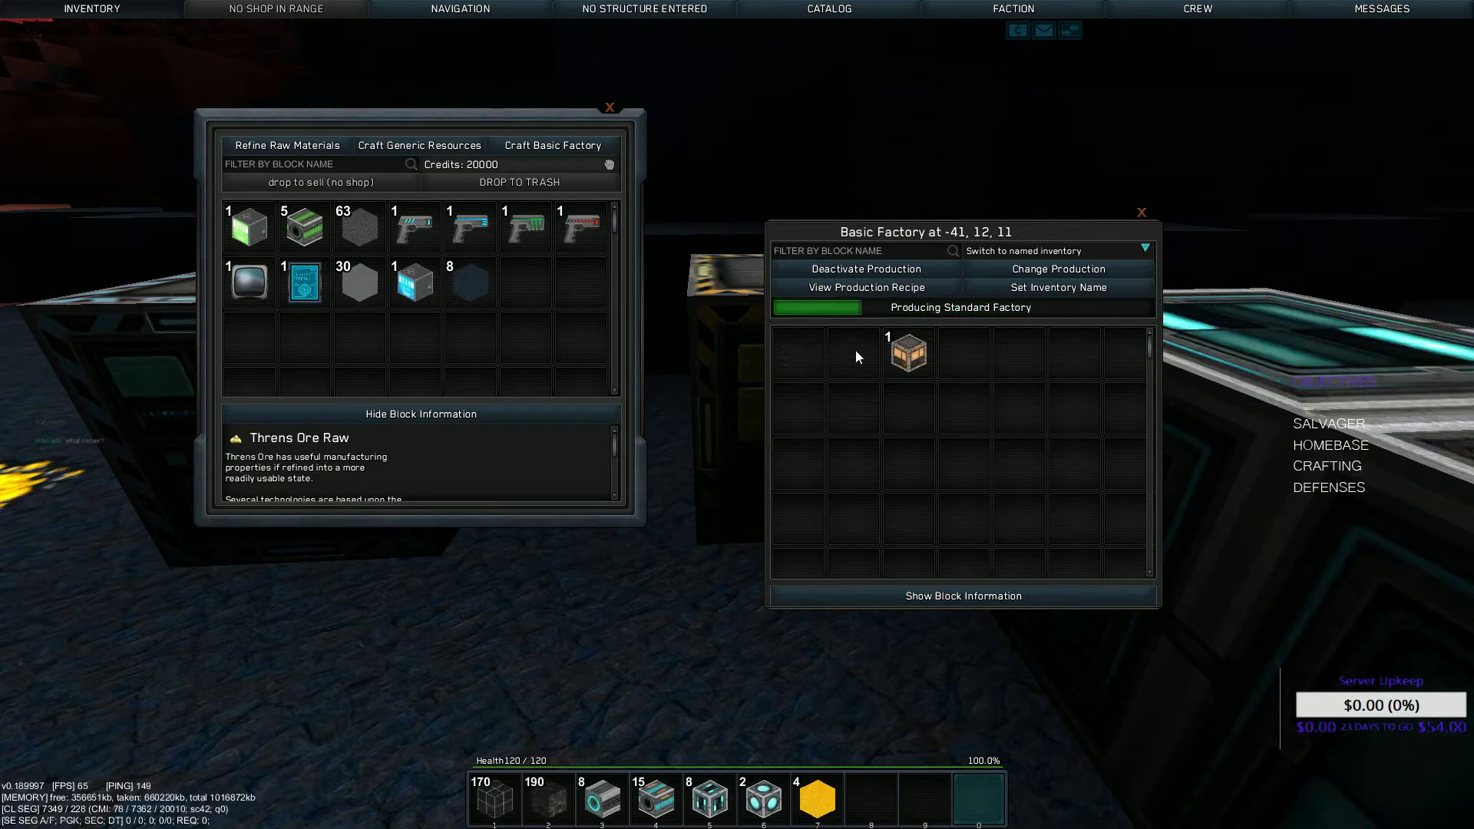
pyautogui.keyDown('shift'); pyautogui.click(908, 353); pyautogui.keyUp('shift')
pyautogui.press('Escape')
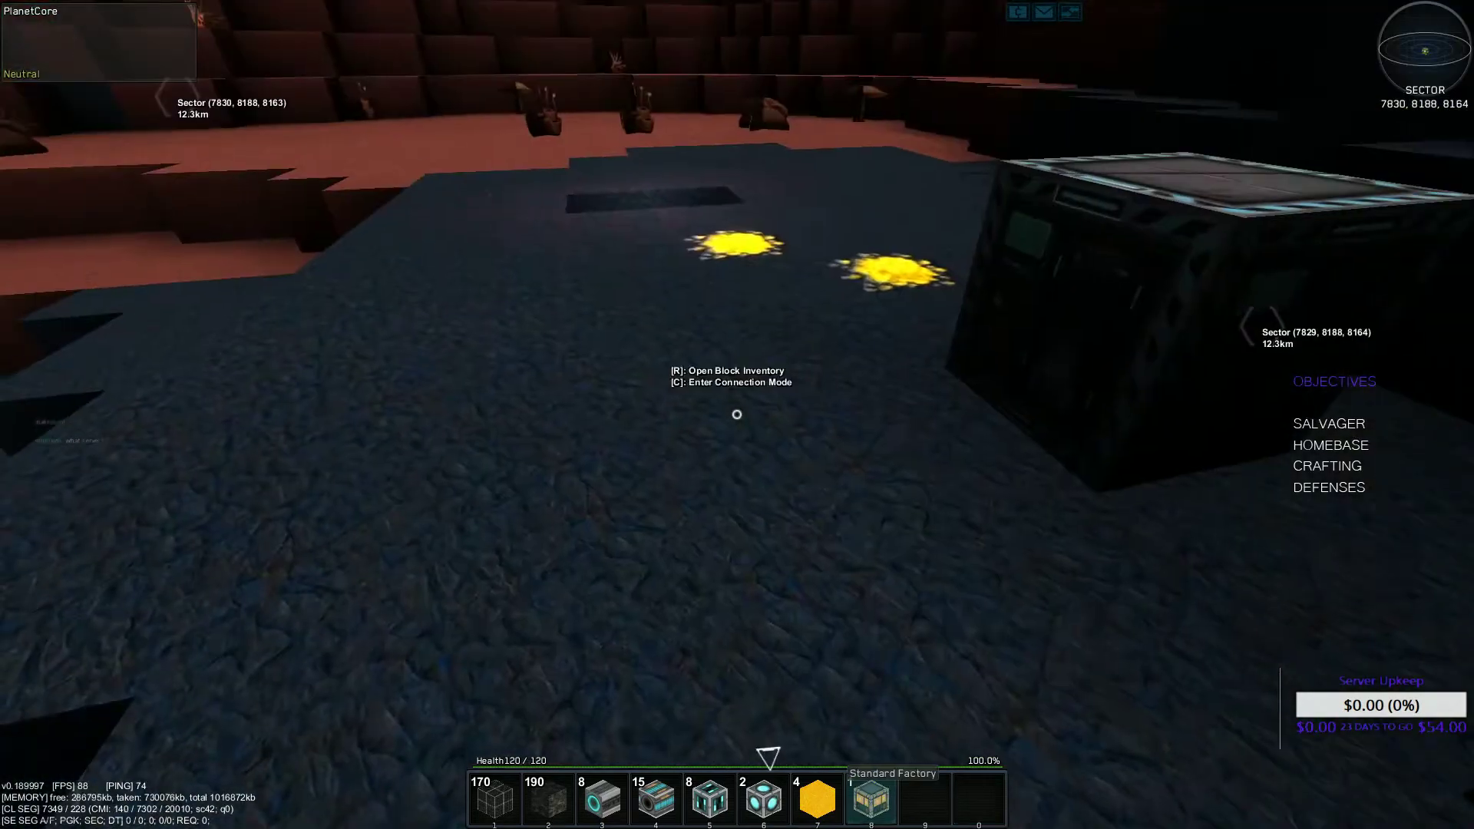
pyautogui.click(737, 413)
pyautogui.press('r')
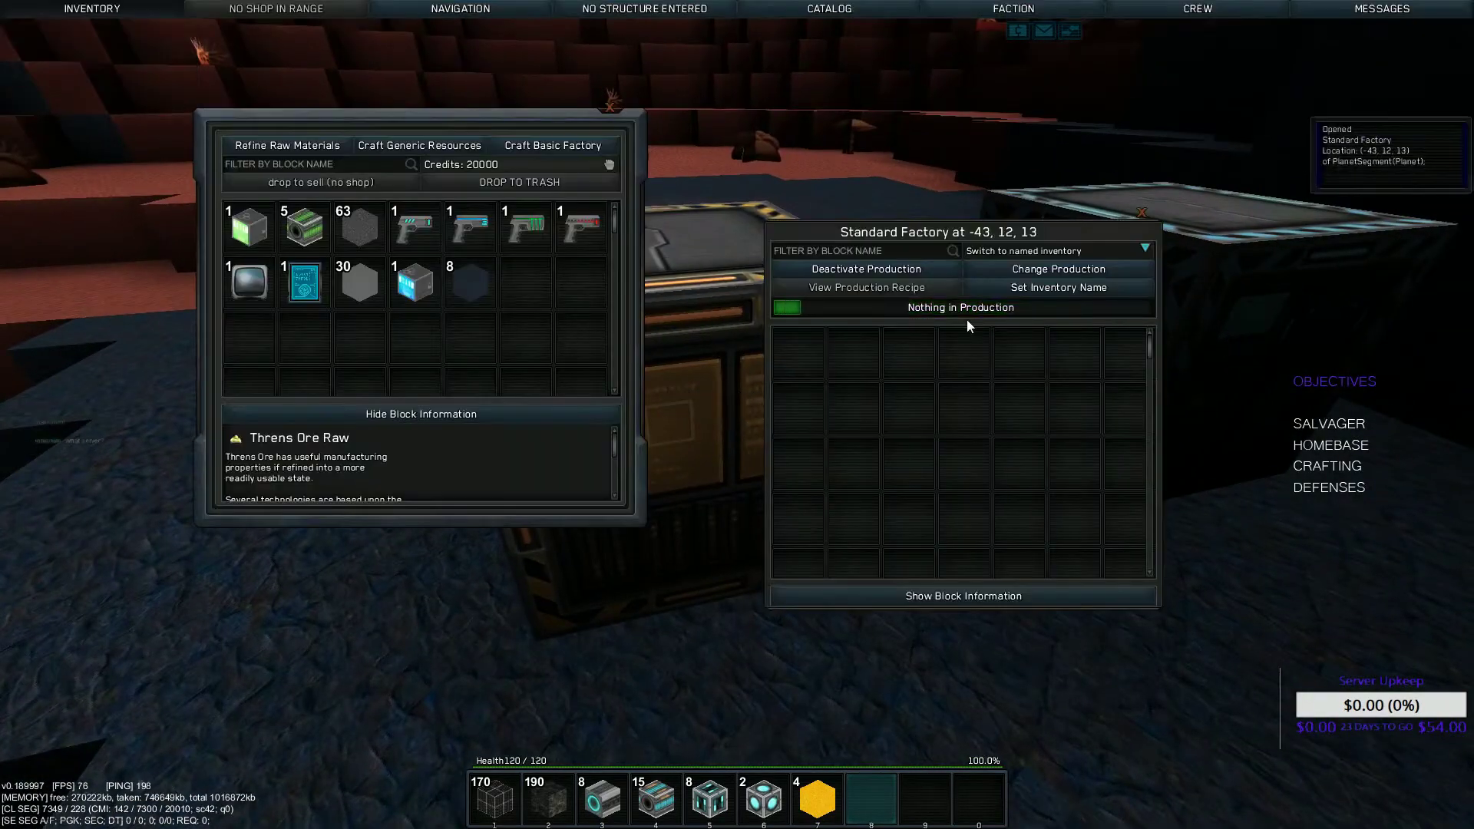
# Set the Standard Factory to produce a Faction Module, using the 'fact' filter
pyautogui.click(1051, 271)
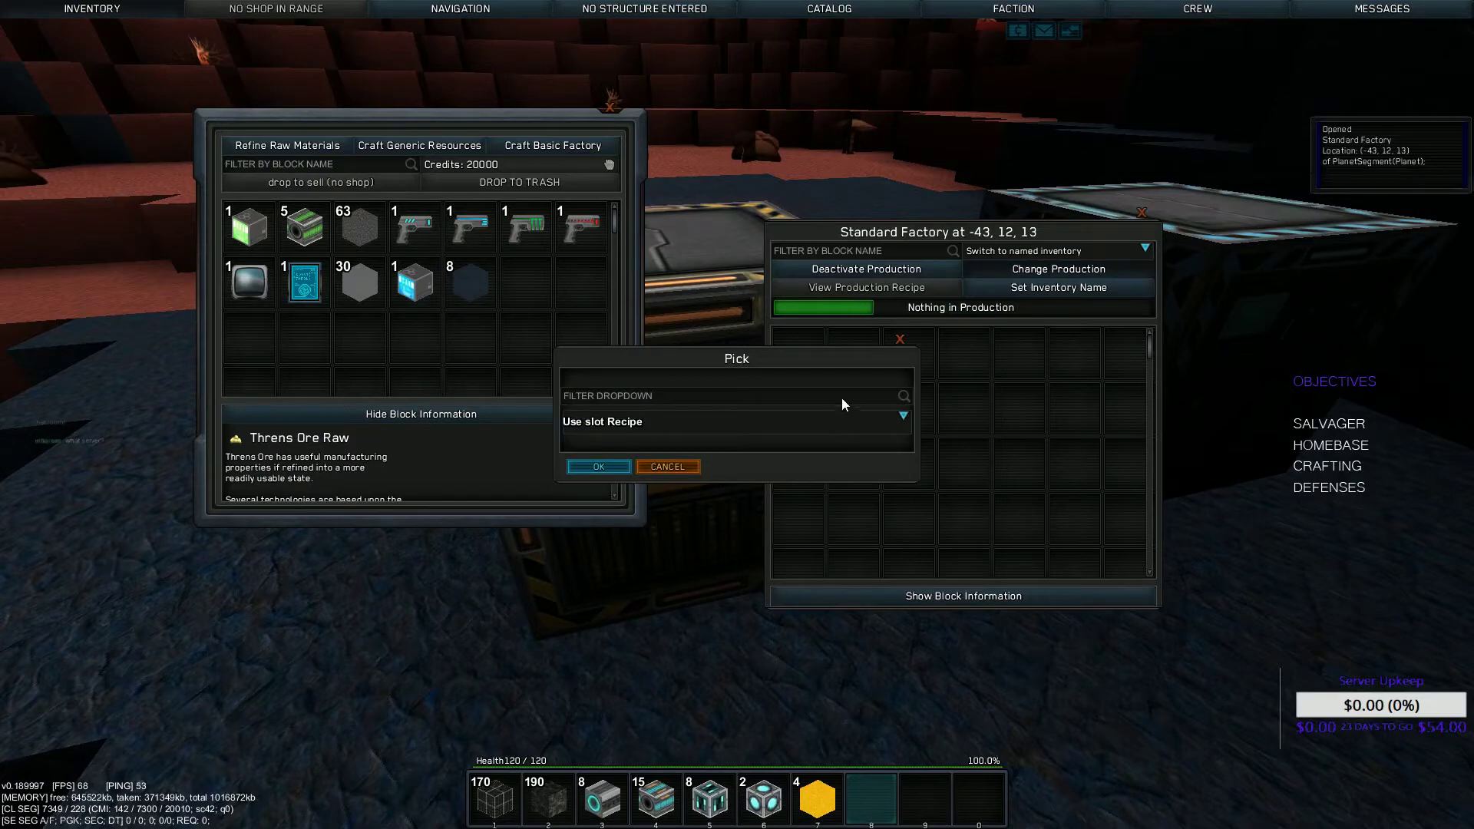
pyautogui.click(842, 398)
pyautogui.write('fact')
pyautogui.click(766, 422)
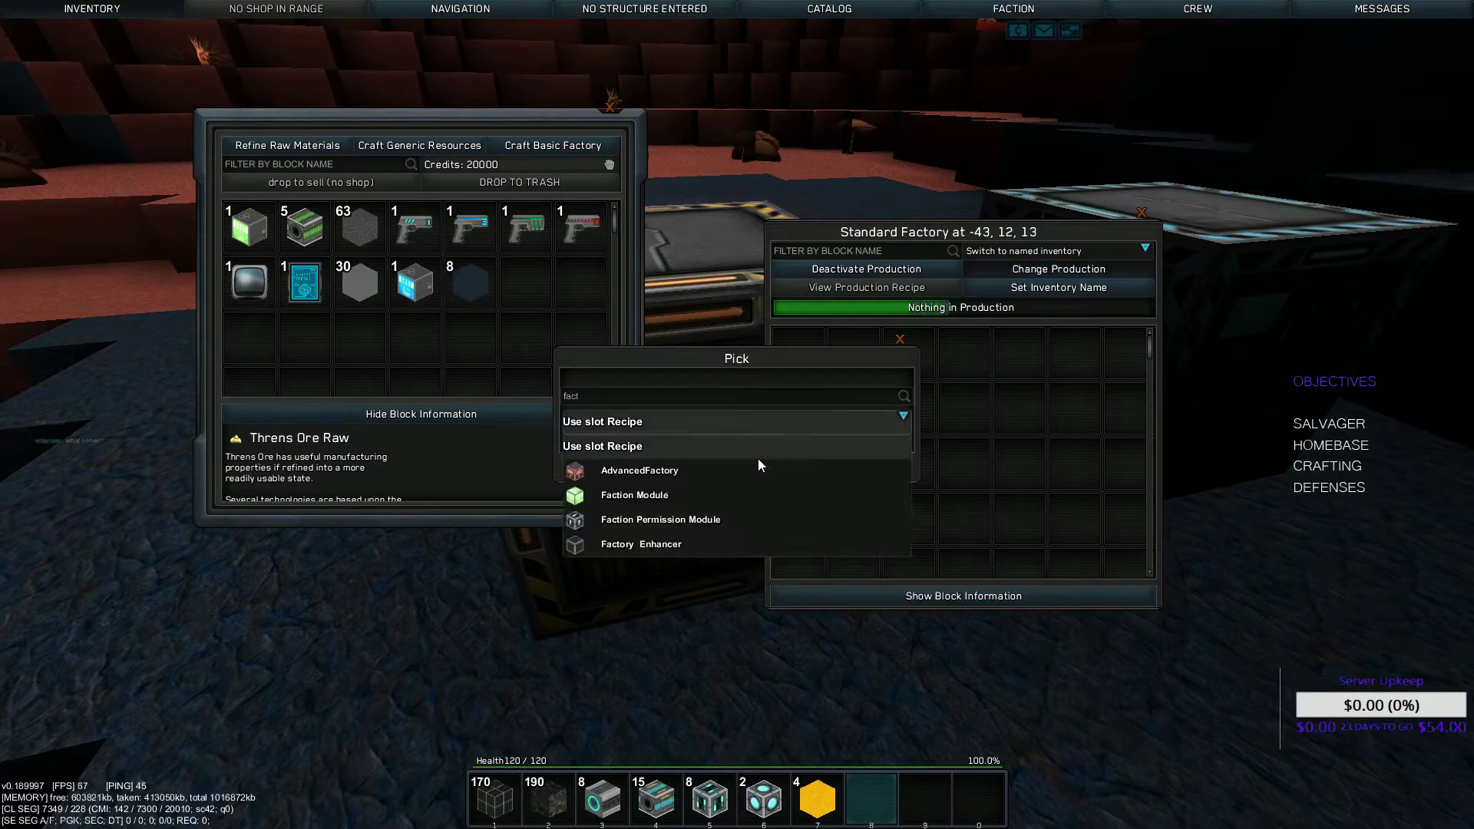
pyautogui.click(758, 488)
pyautogui.click(803, 455)
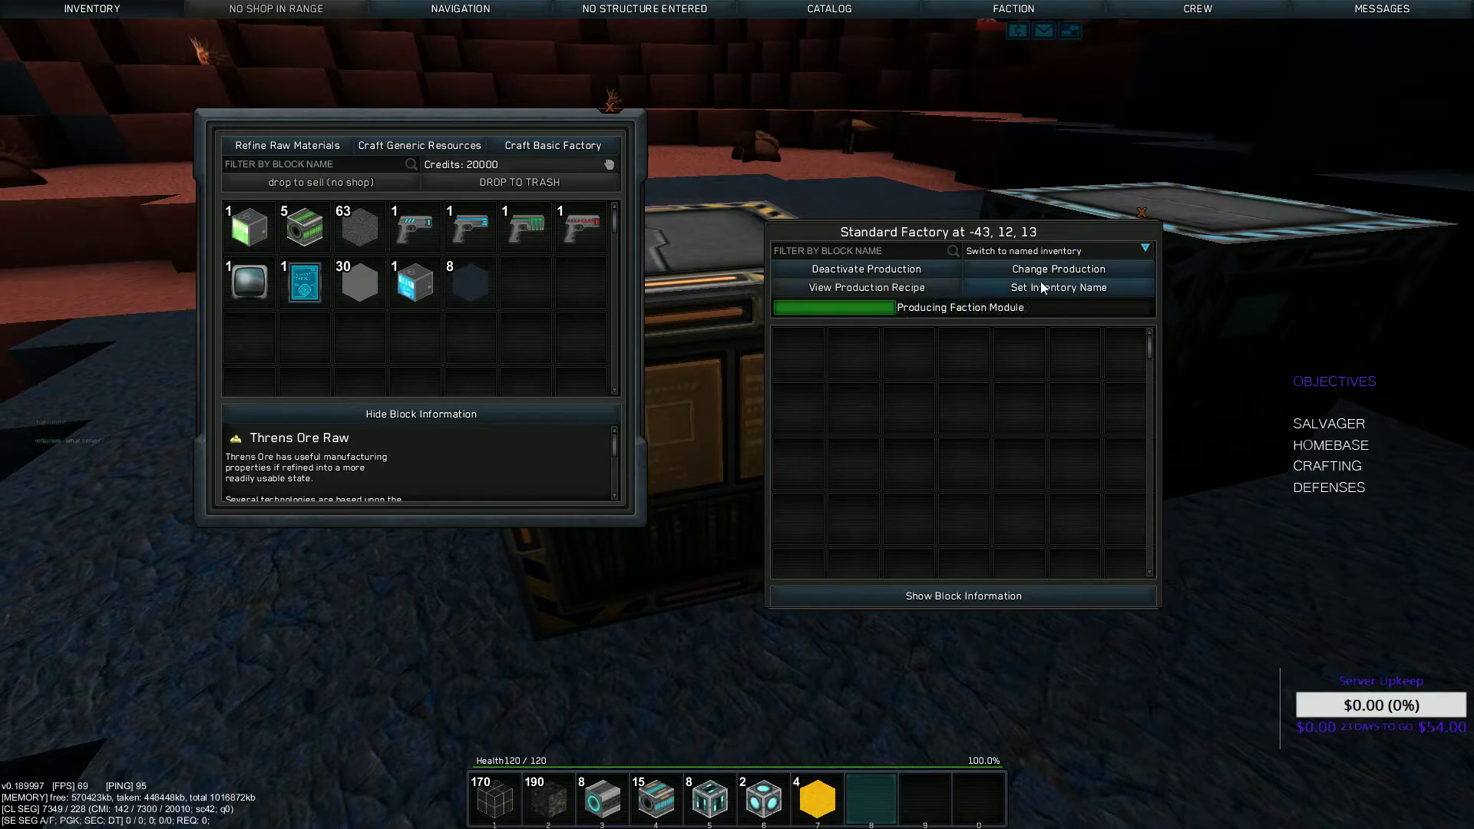
# Review the Faction Module recipe graph, then open the Capsule Refinery's inventory
pyautogui.click(911, 287)
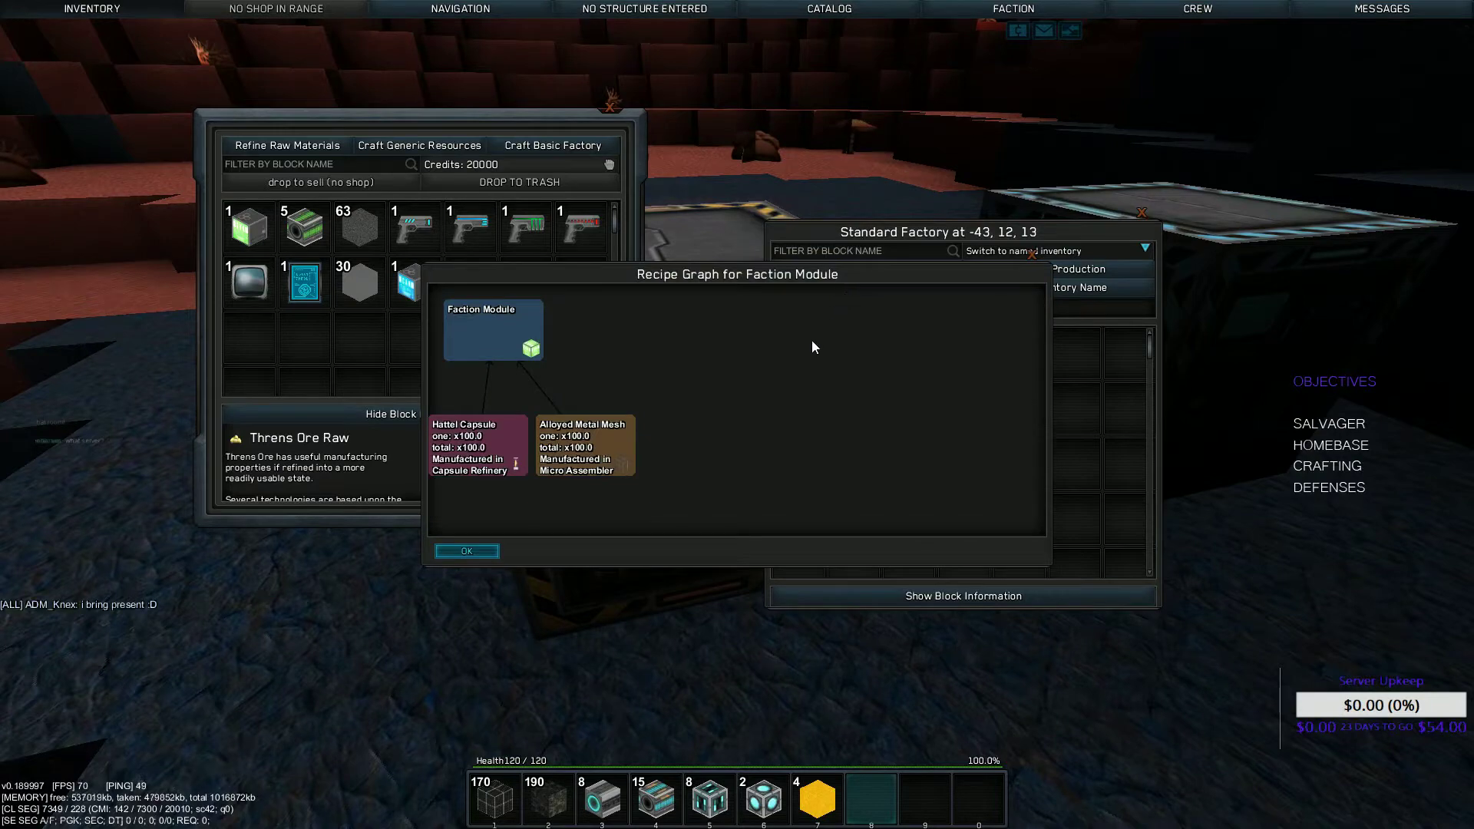
pyautogui.click(1035, 255)
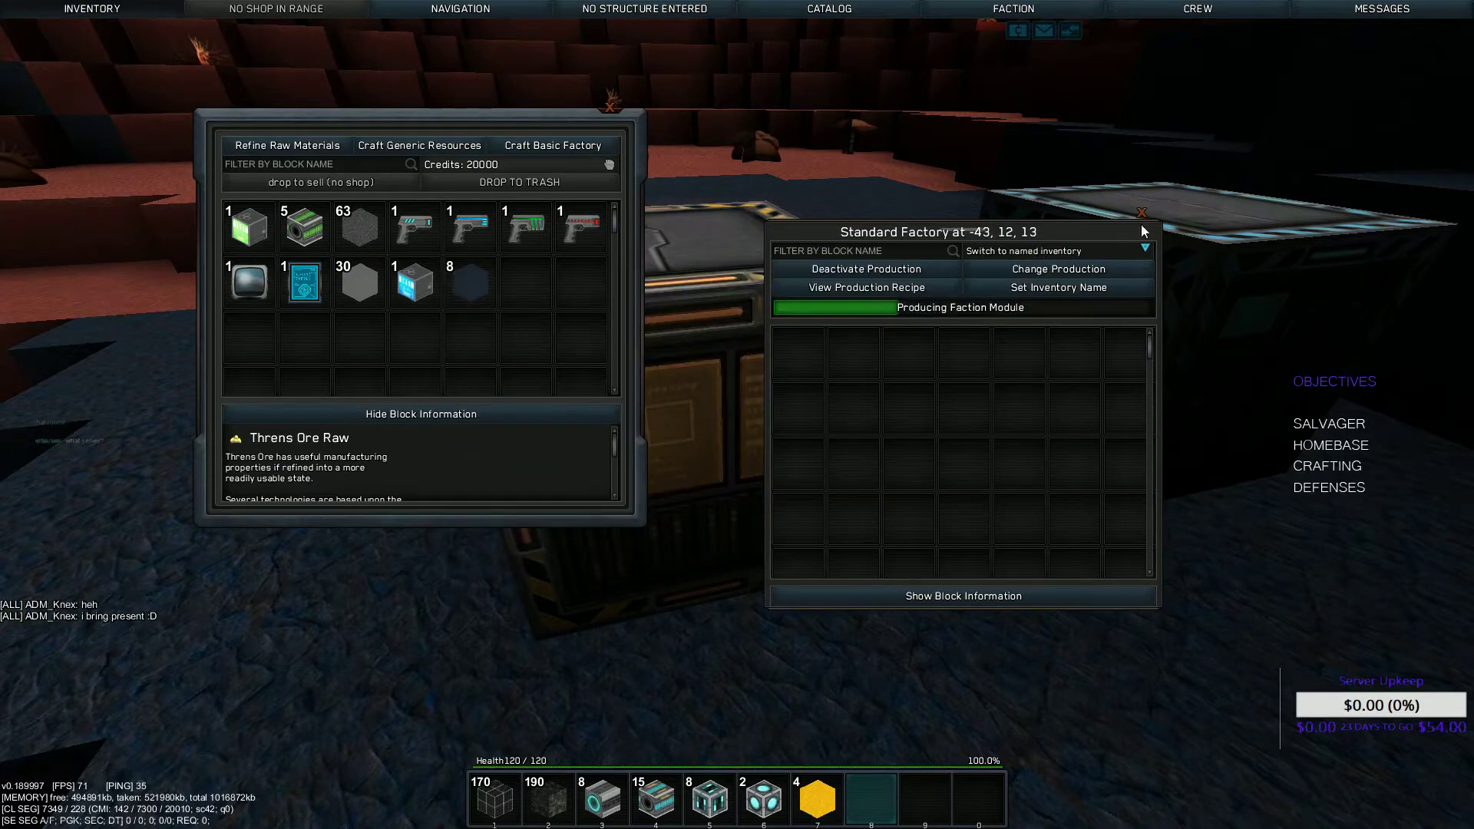
pyautogui.click(614, 112)
pyautogui.press('e')
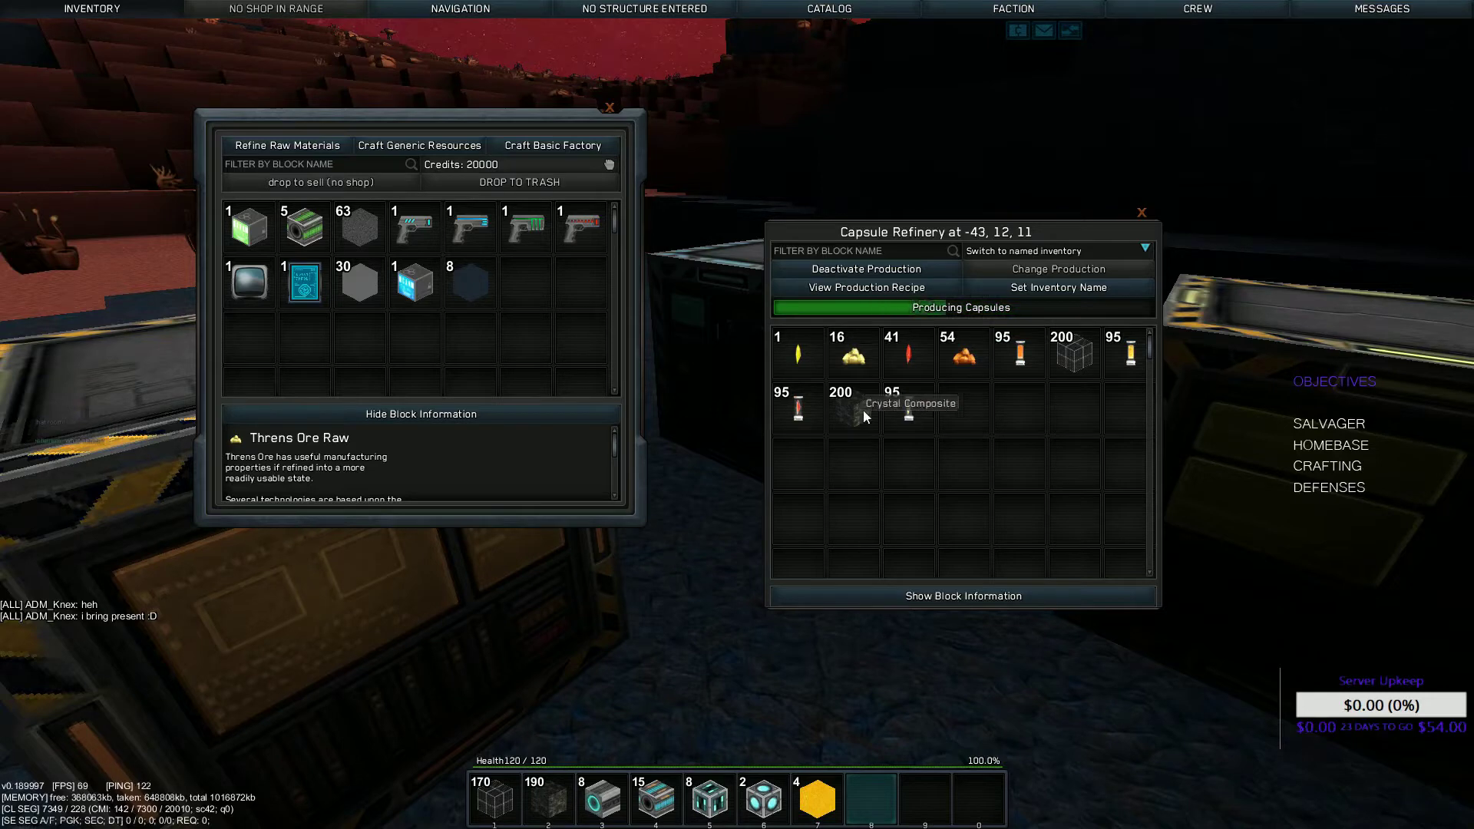
# Move the Hattel Capsule stack from the Capsule Refinery into the hotbar
pyautogui.keyDown('shift'); pyautogui.click(913, 415); pyautogui.keyUp('shift')
pyautogui.click(1144, 226)
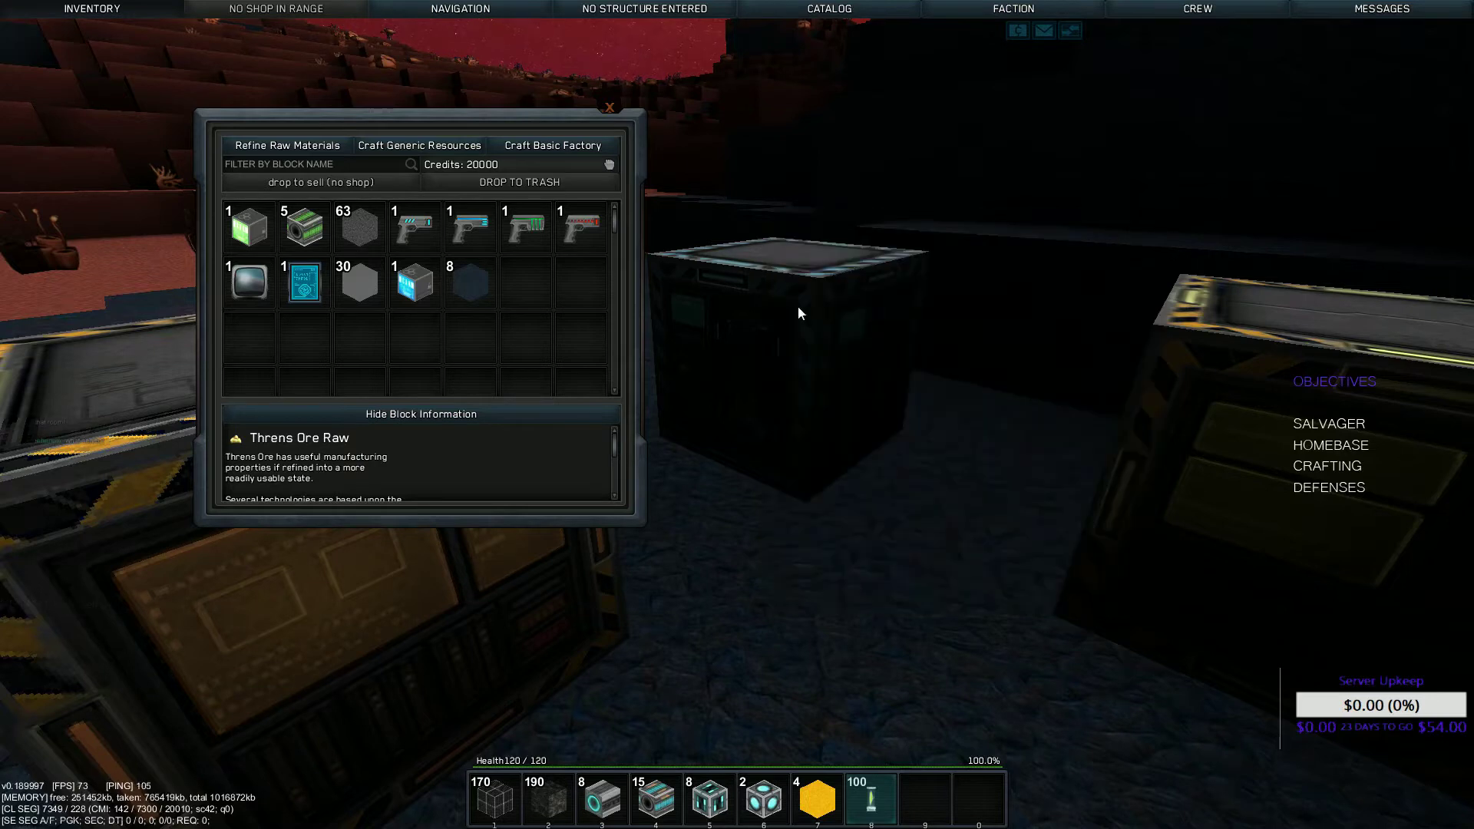
pyautogui.press('Escape')
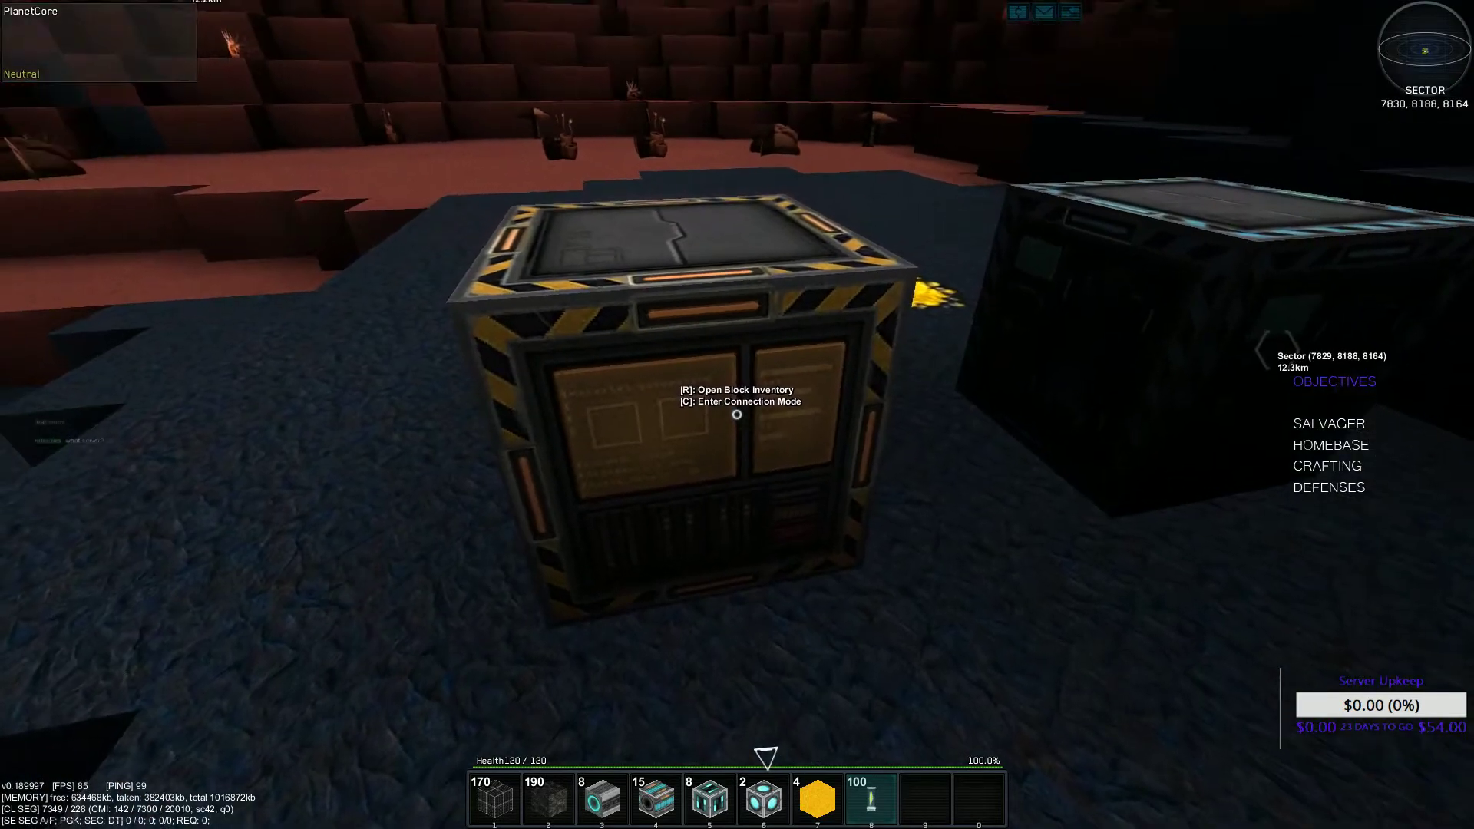
# Check the Standard Factory's Faction Module recipe and place the Faction Module on the ground
pyautogui.press('r')
pyautogui.click(866, 288)
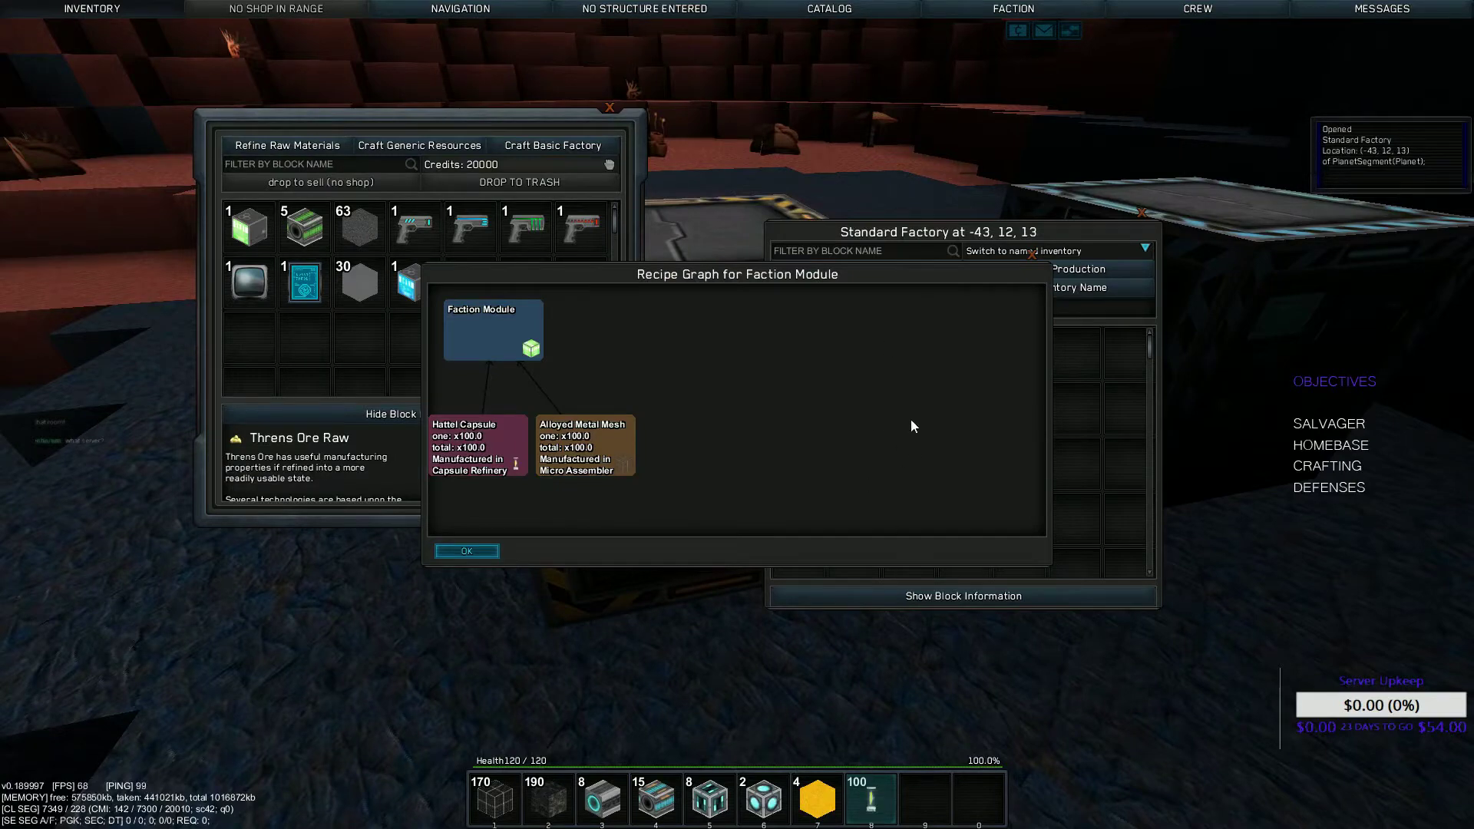
pyautogui.press('Escape')
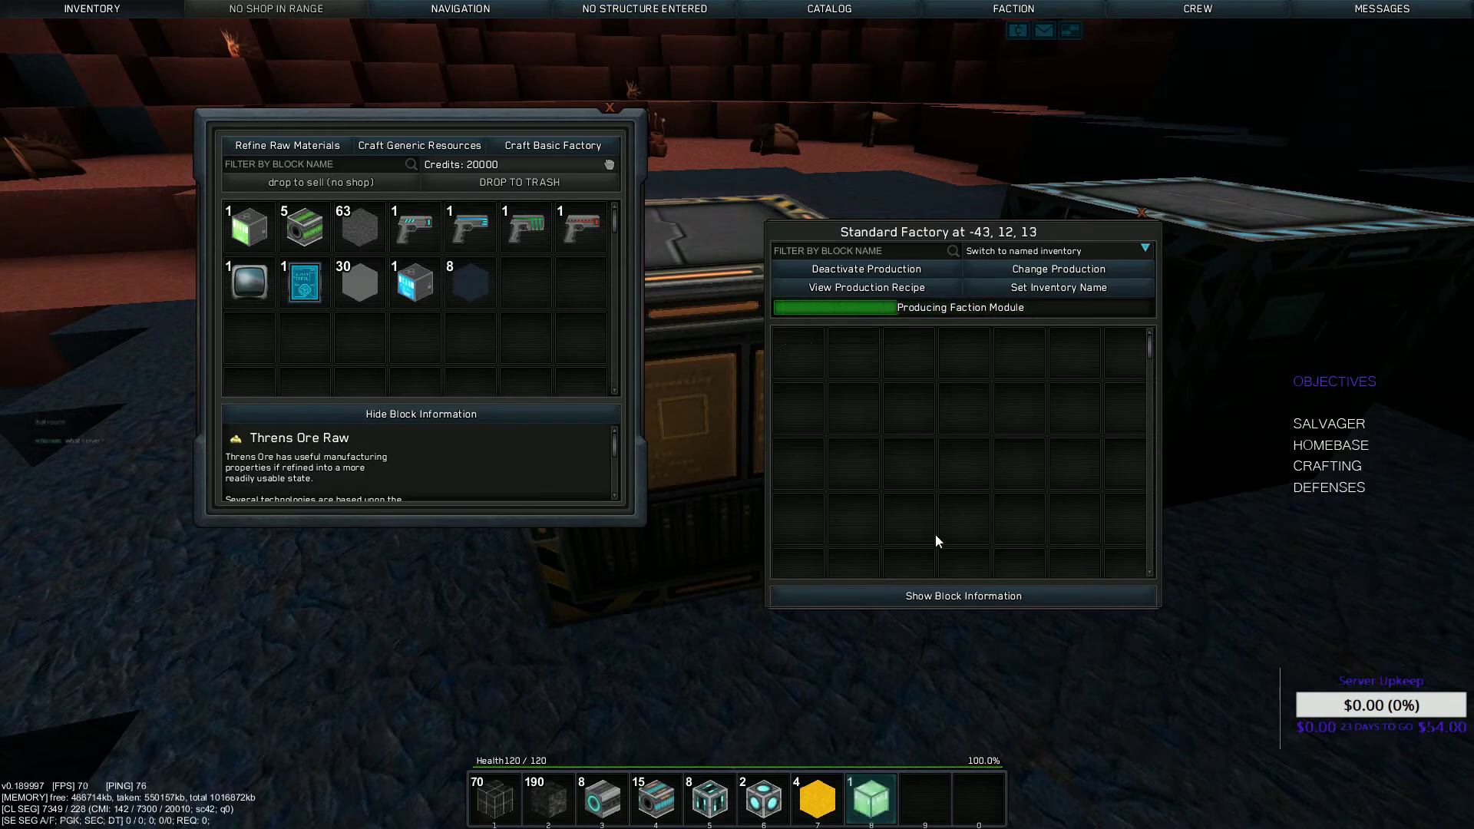
pyautogui.press('Escape')
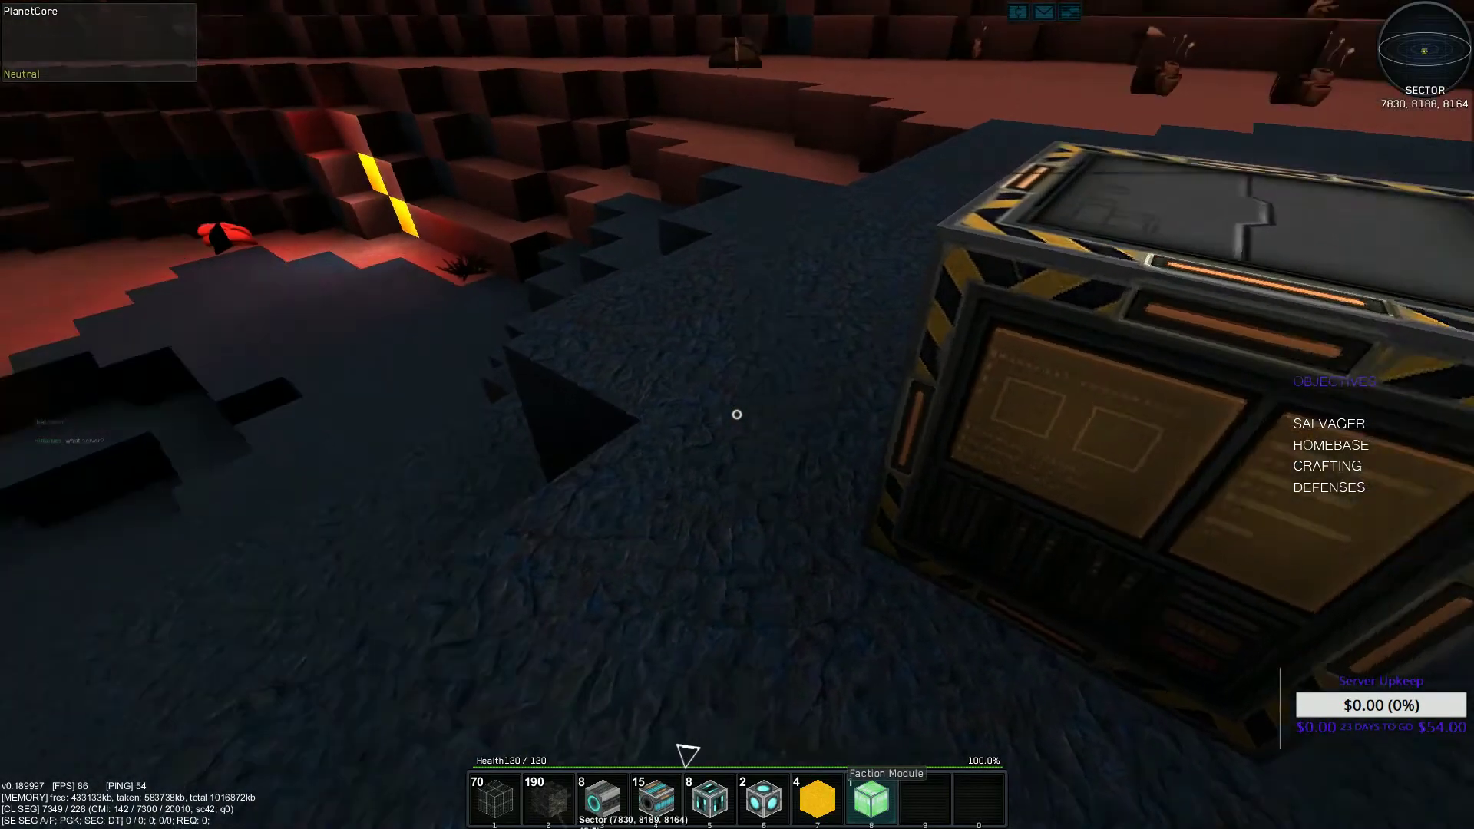
pyautogui.click(738, 414)
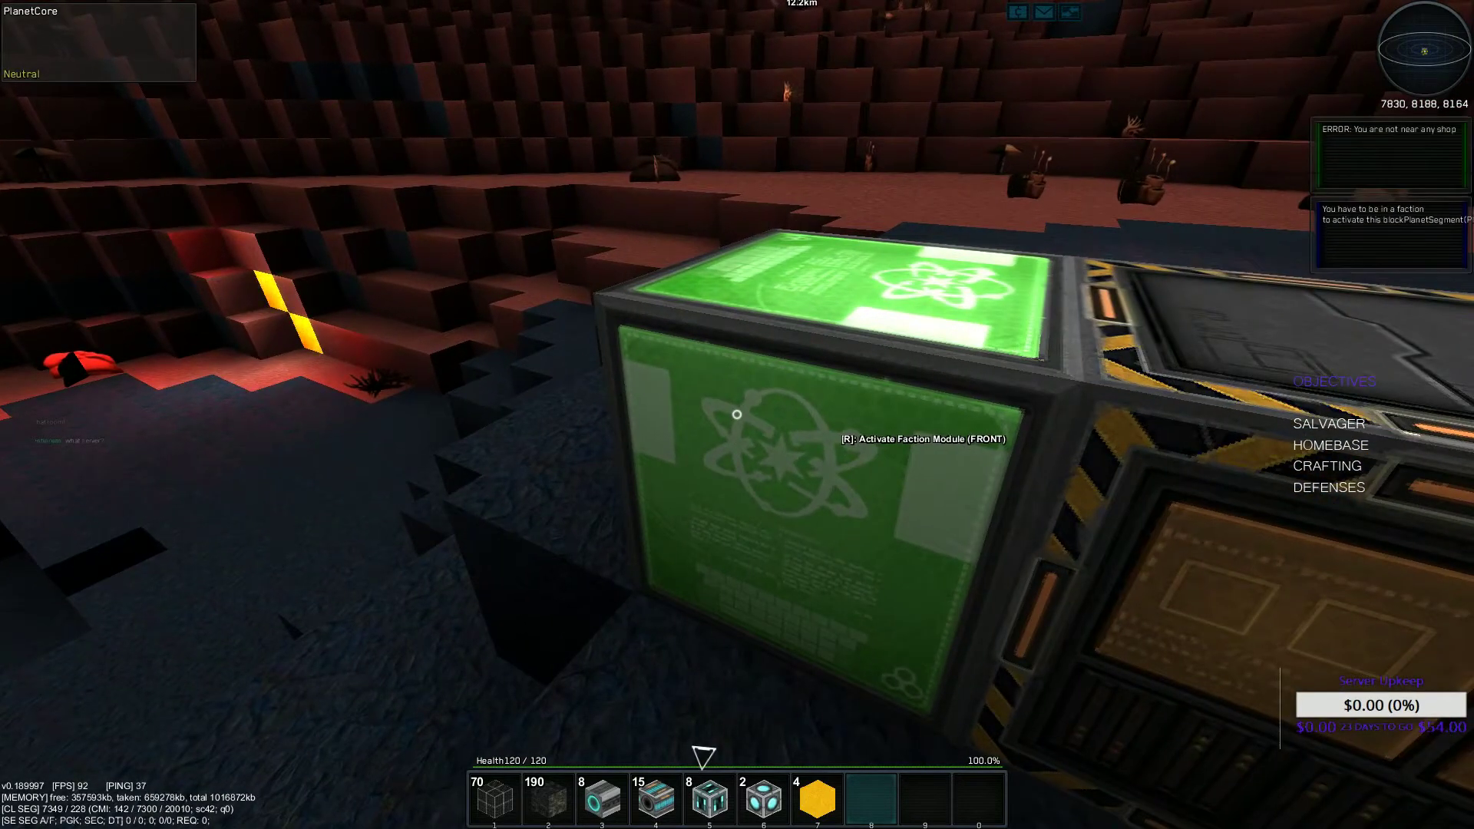
# Create the new faction EFSF 09 from the faction panel
pyautogui.press('i')
pyautogui.click(996, 16)
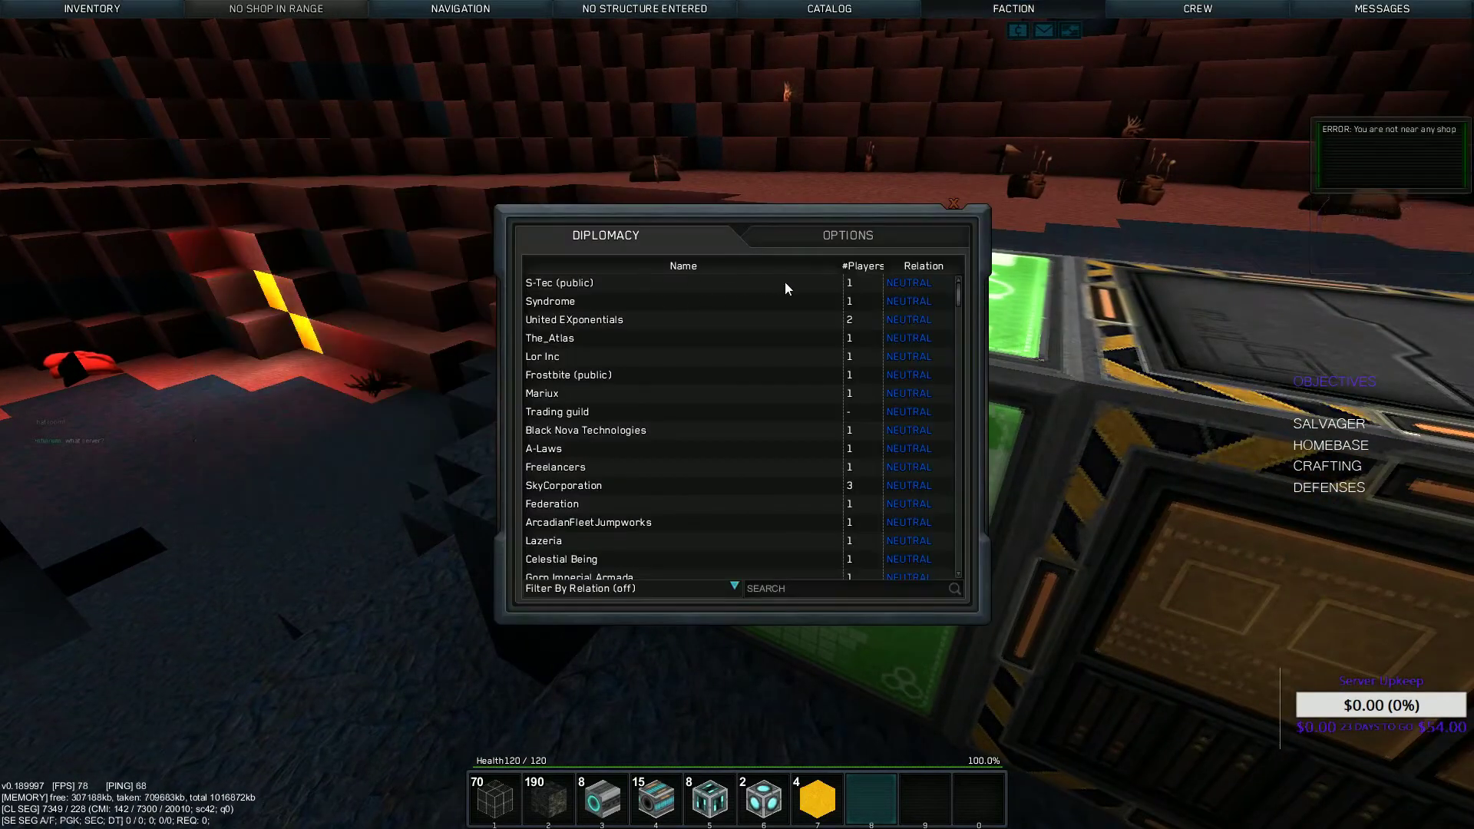
pyautogui.click(830, 236)
pyautogui.click(686, 288)
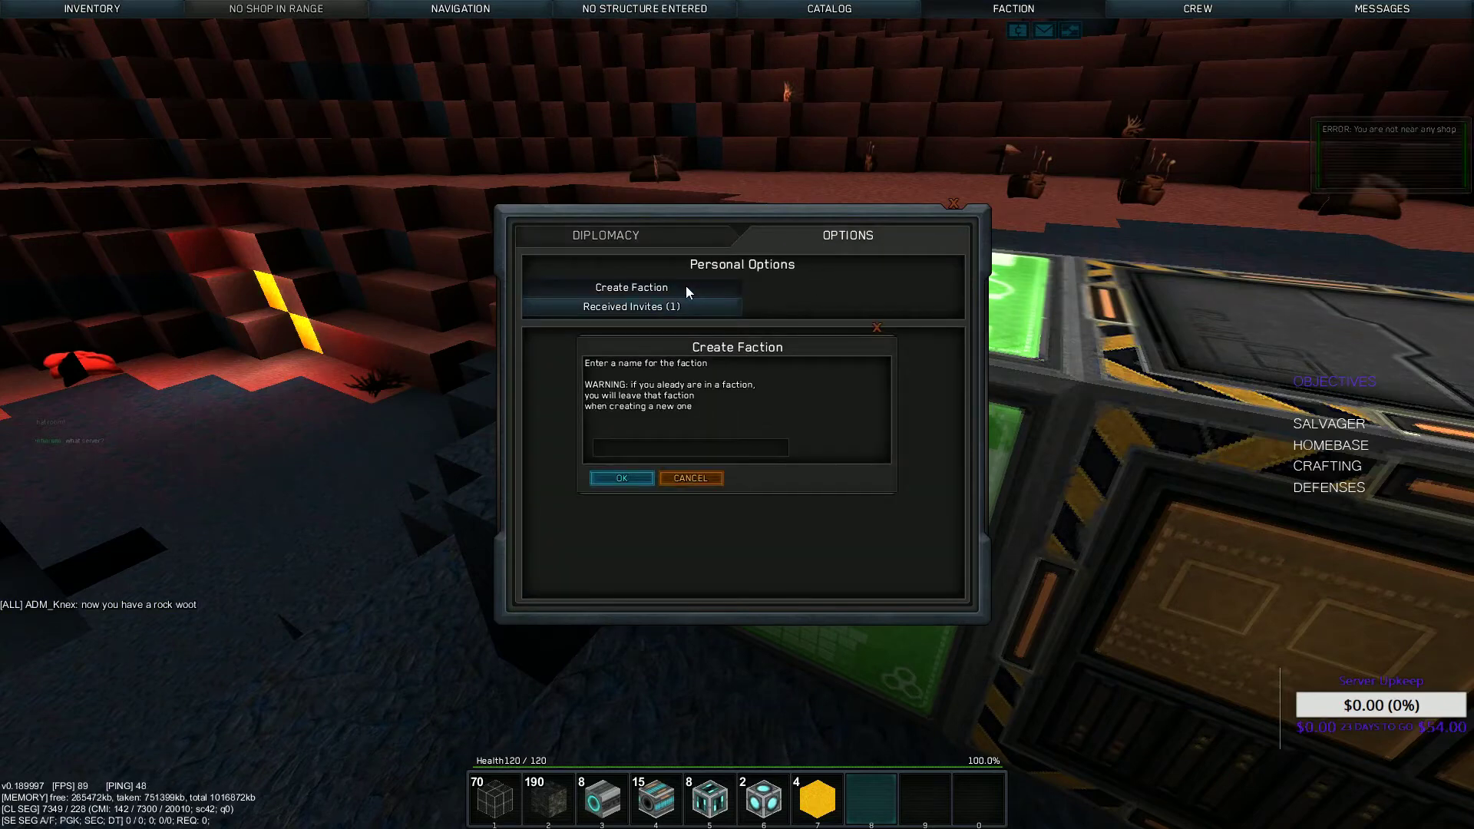
pyautogui.write('omglol')
pyautogui.press('Return')
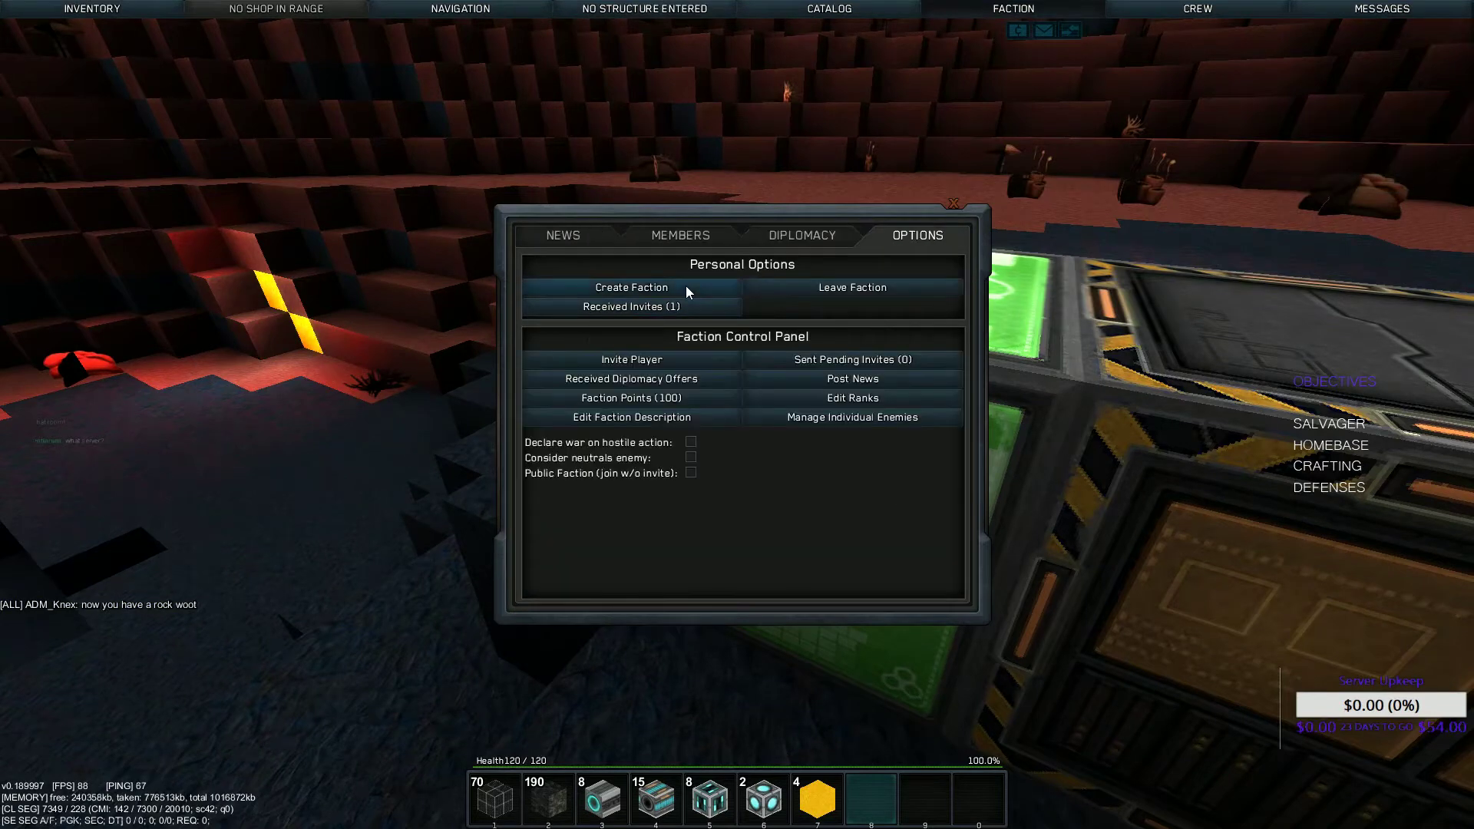
pyautogui.click(964, 205)
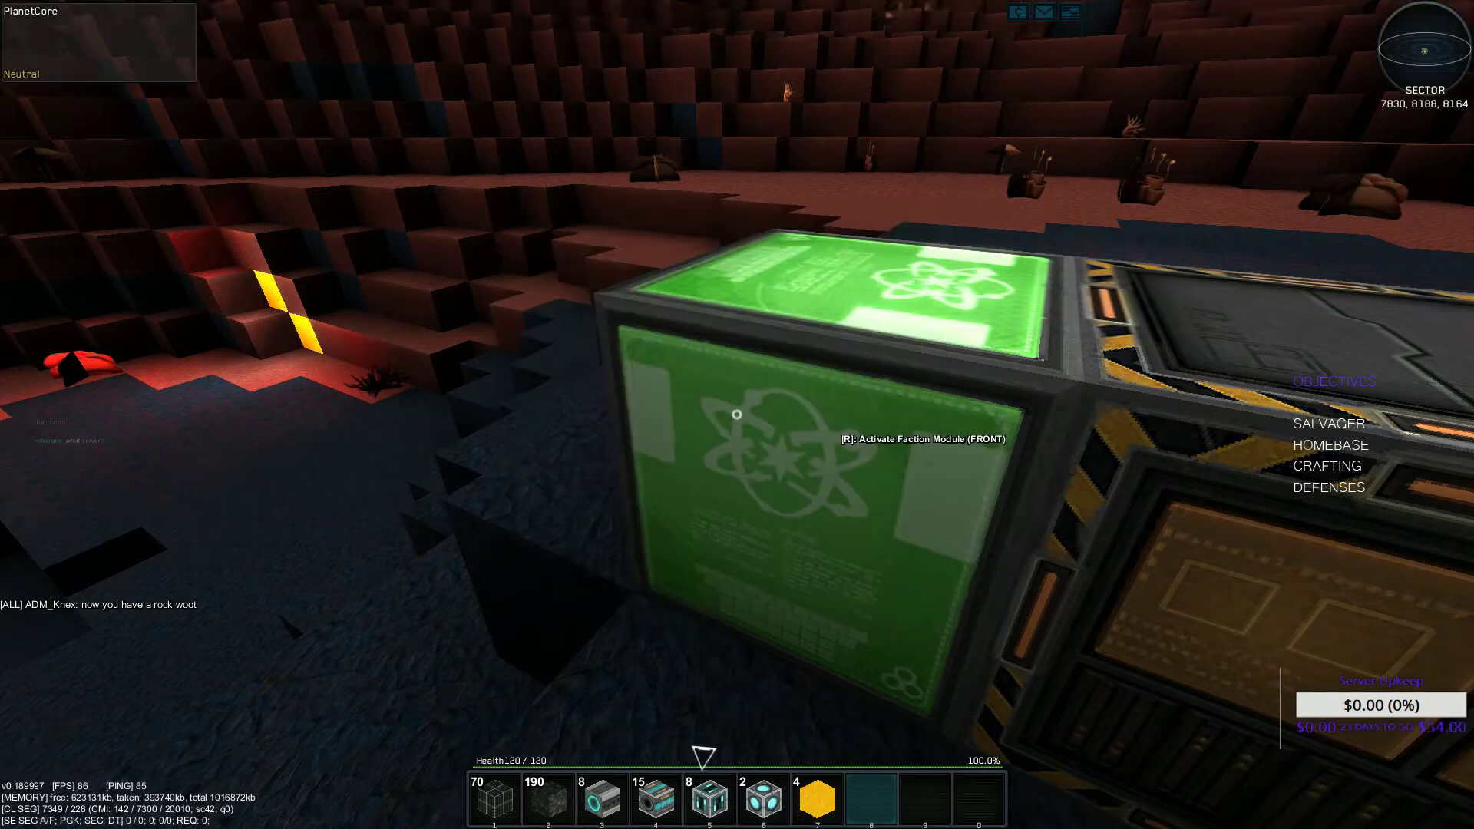
# Assign the Faction Module the EFSF 09 signature and make the base its faction home
pyautogui.press('r')
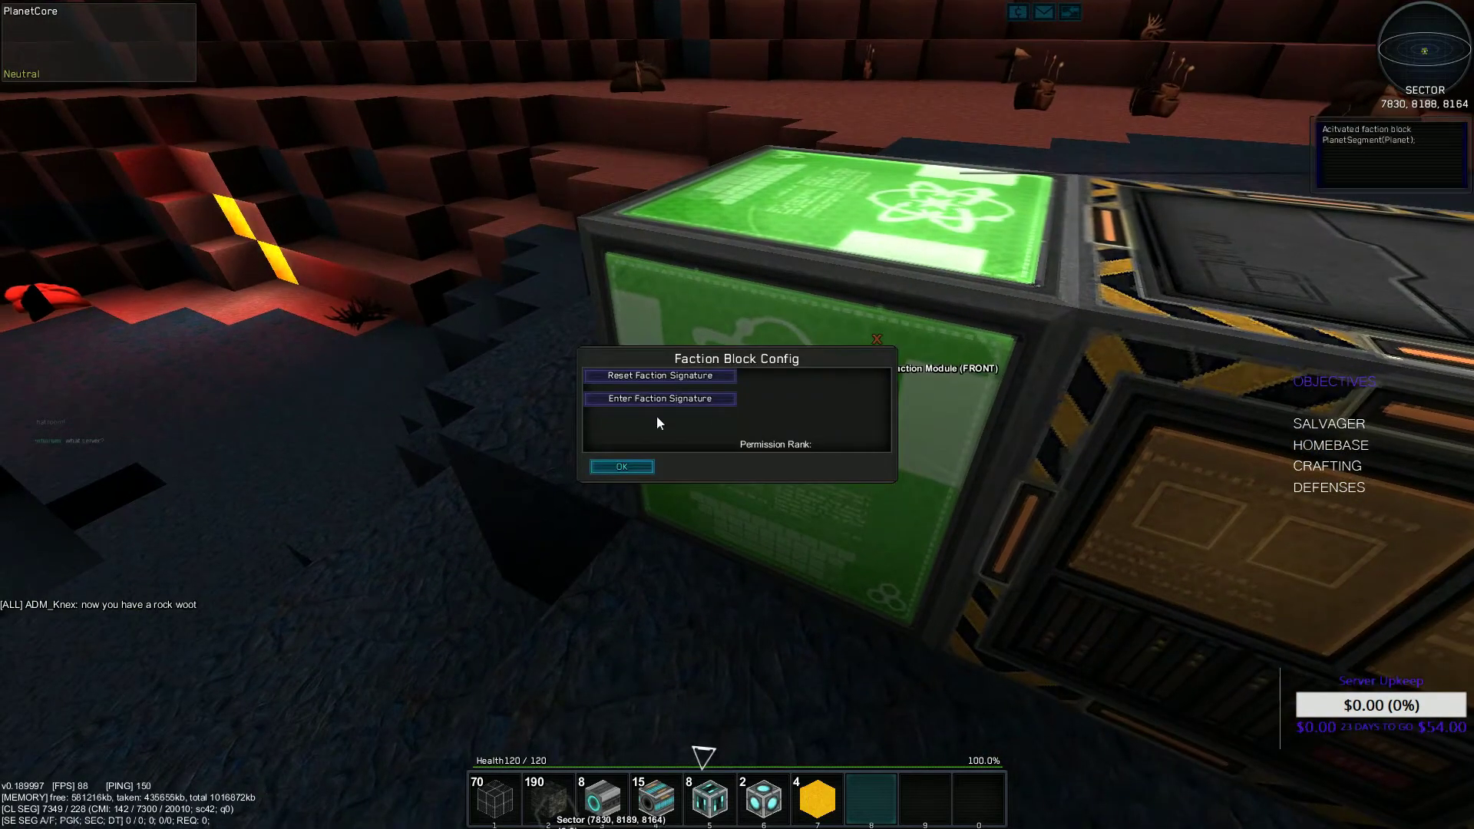
pyautogui.click(660, 399)
pyautogui.press('r')
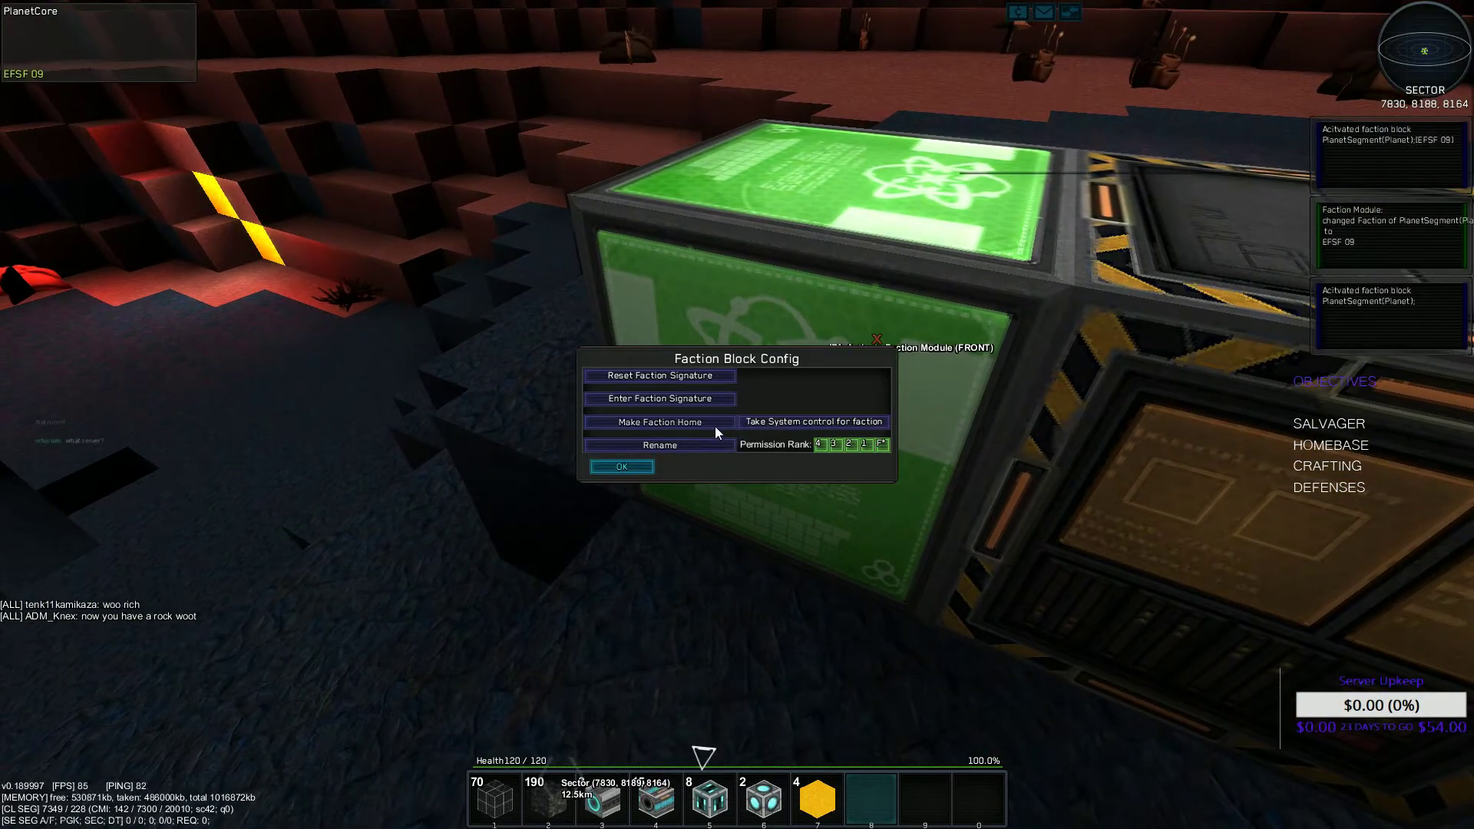
pyautogui.click(692, 422)
pyautogui.press('r')
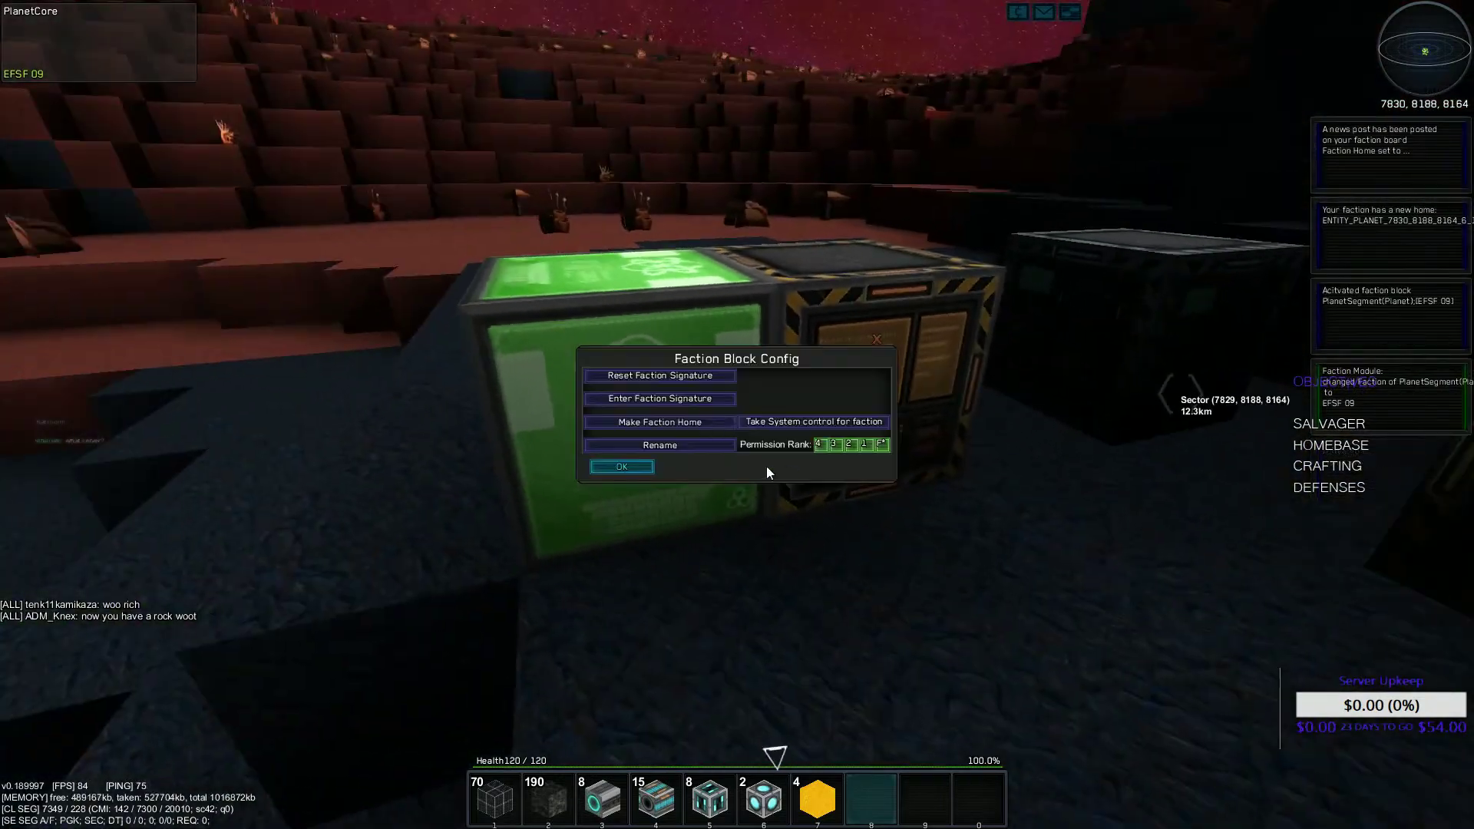
pyautogui.press('Escape')
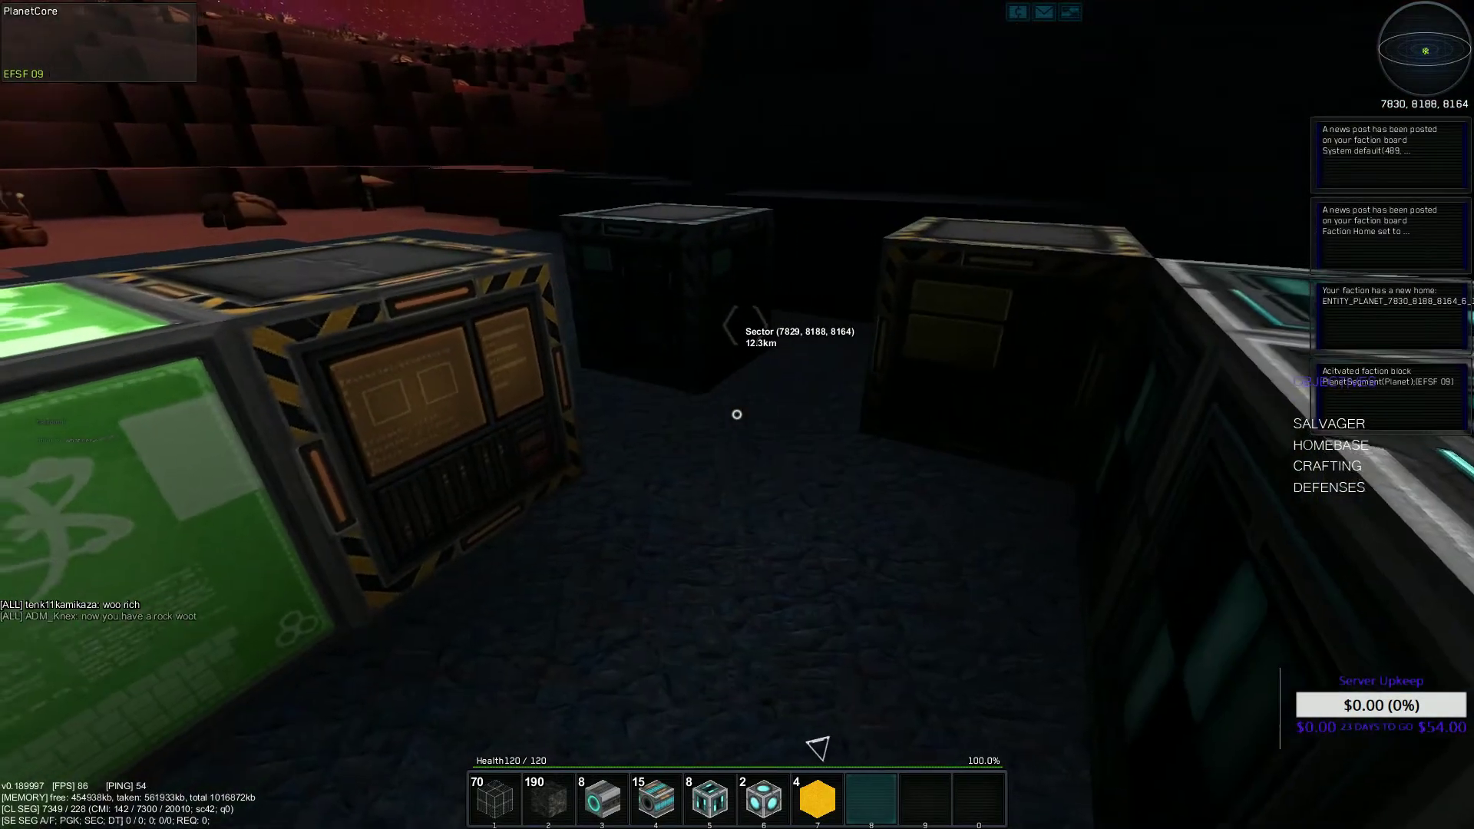
pyautogui.press('r')
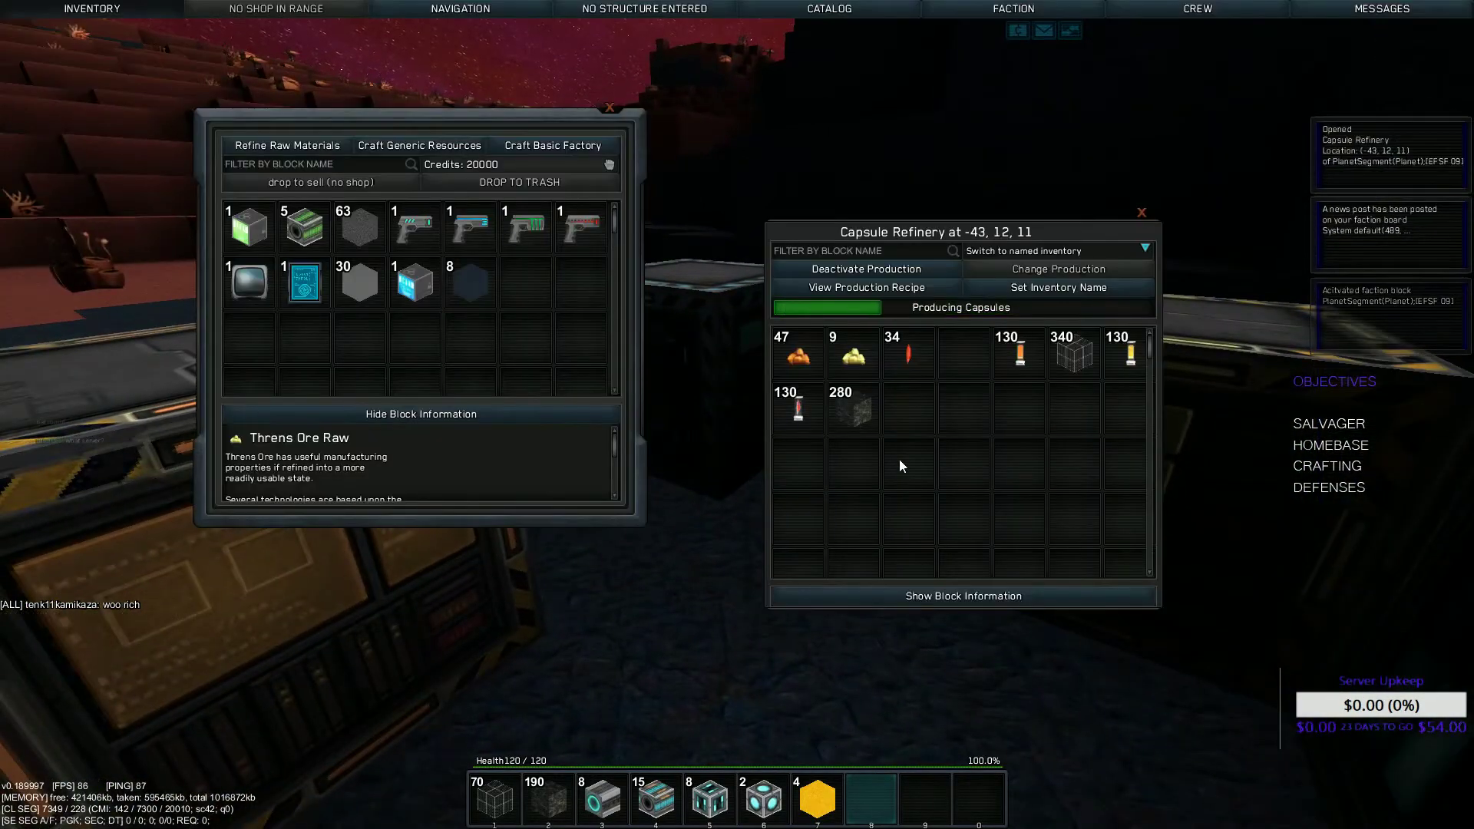
# Switch the Standard Factory's production to AdvancedFactory, using the 'facto' filter
pyautogui.press('Escape')
pyautogui.press('r')
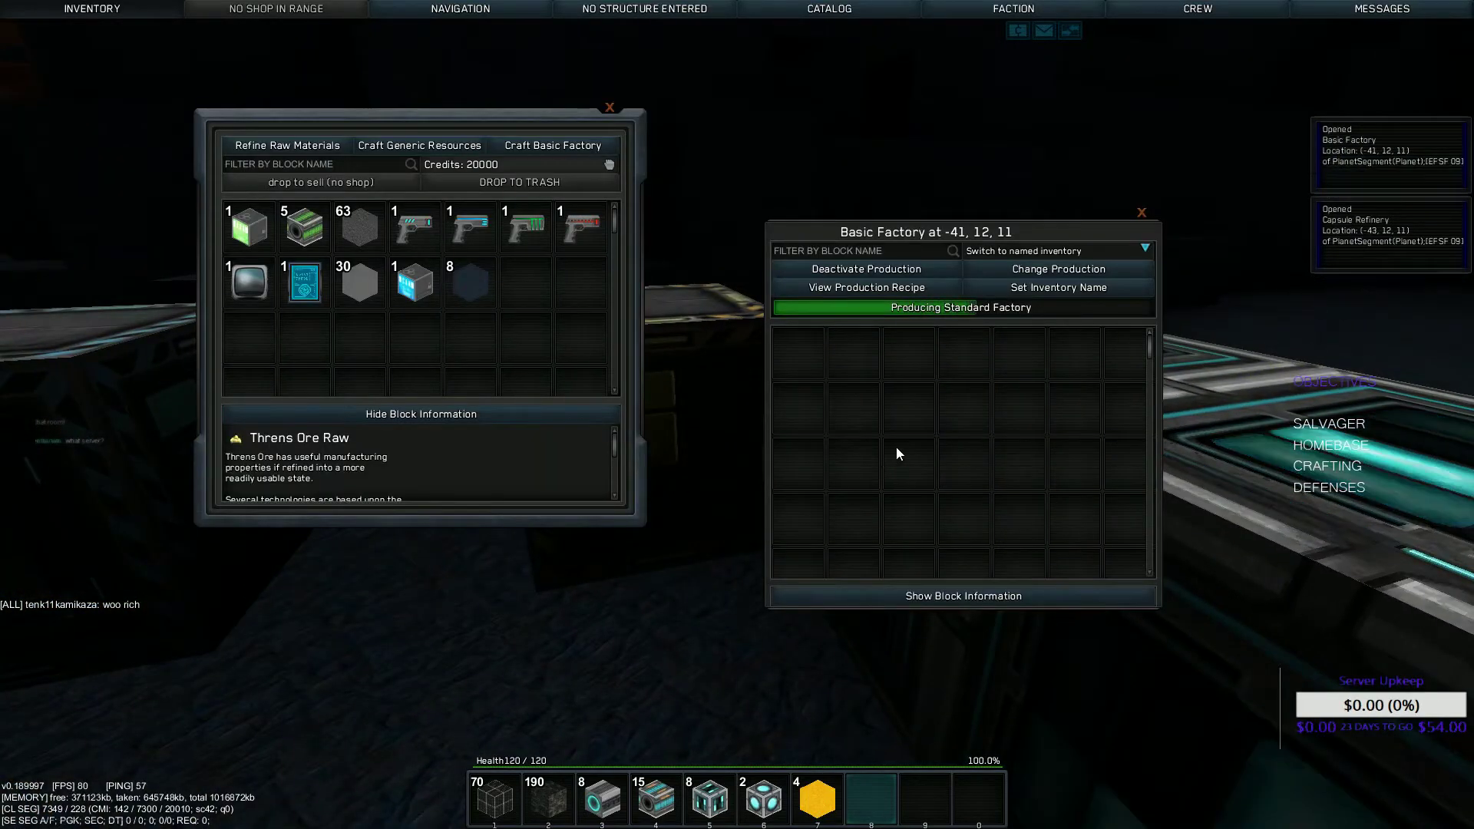
pyautogui.press('Escape')
pyautogui.press('r')
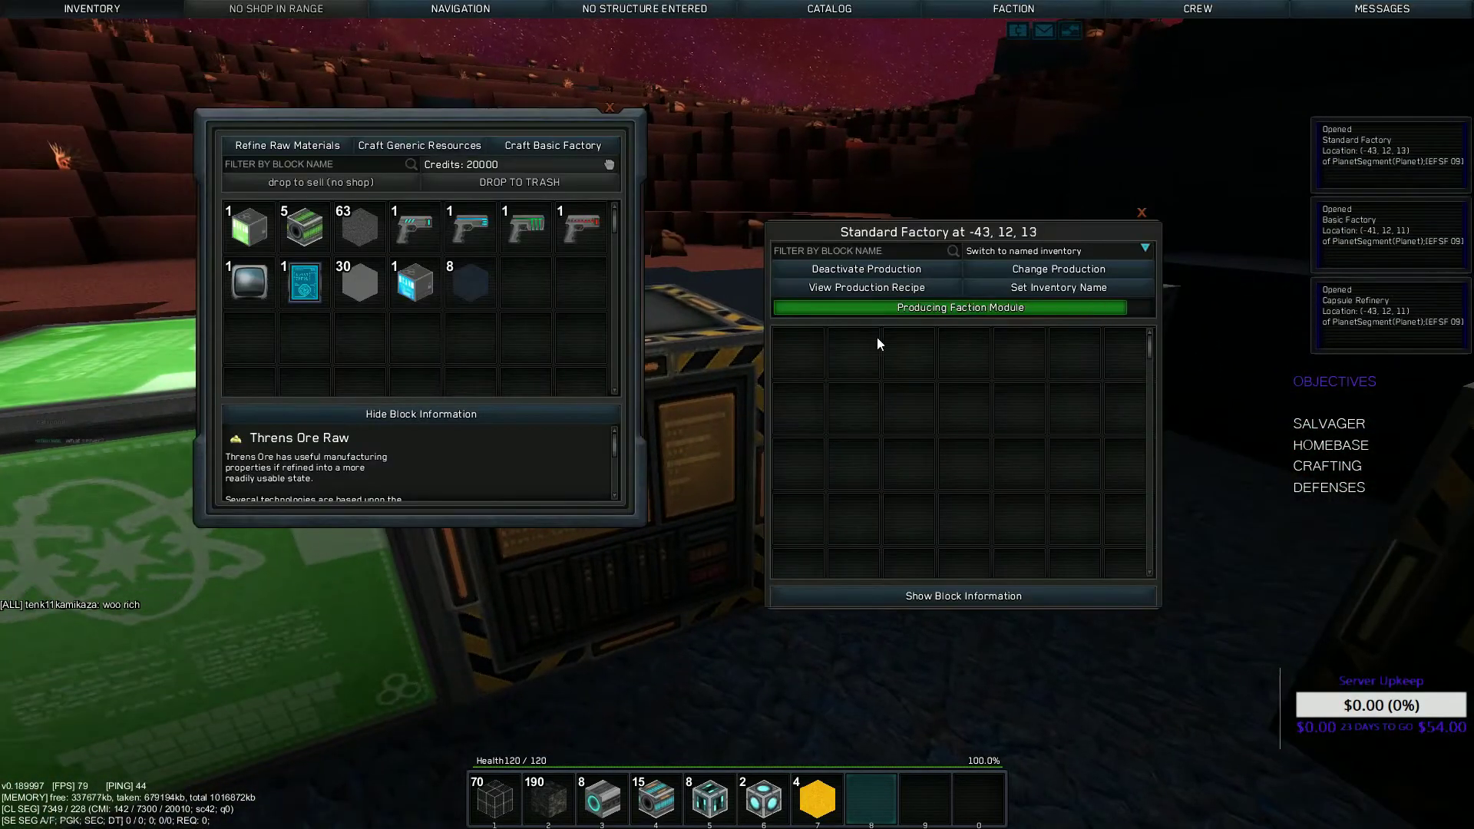
pyautogui.click(1057, 269)
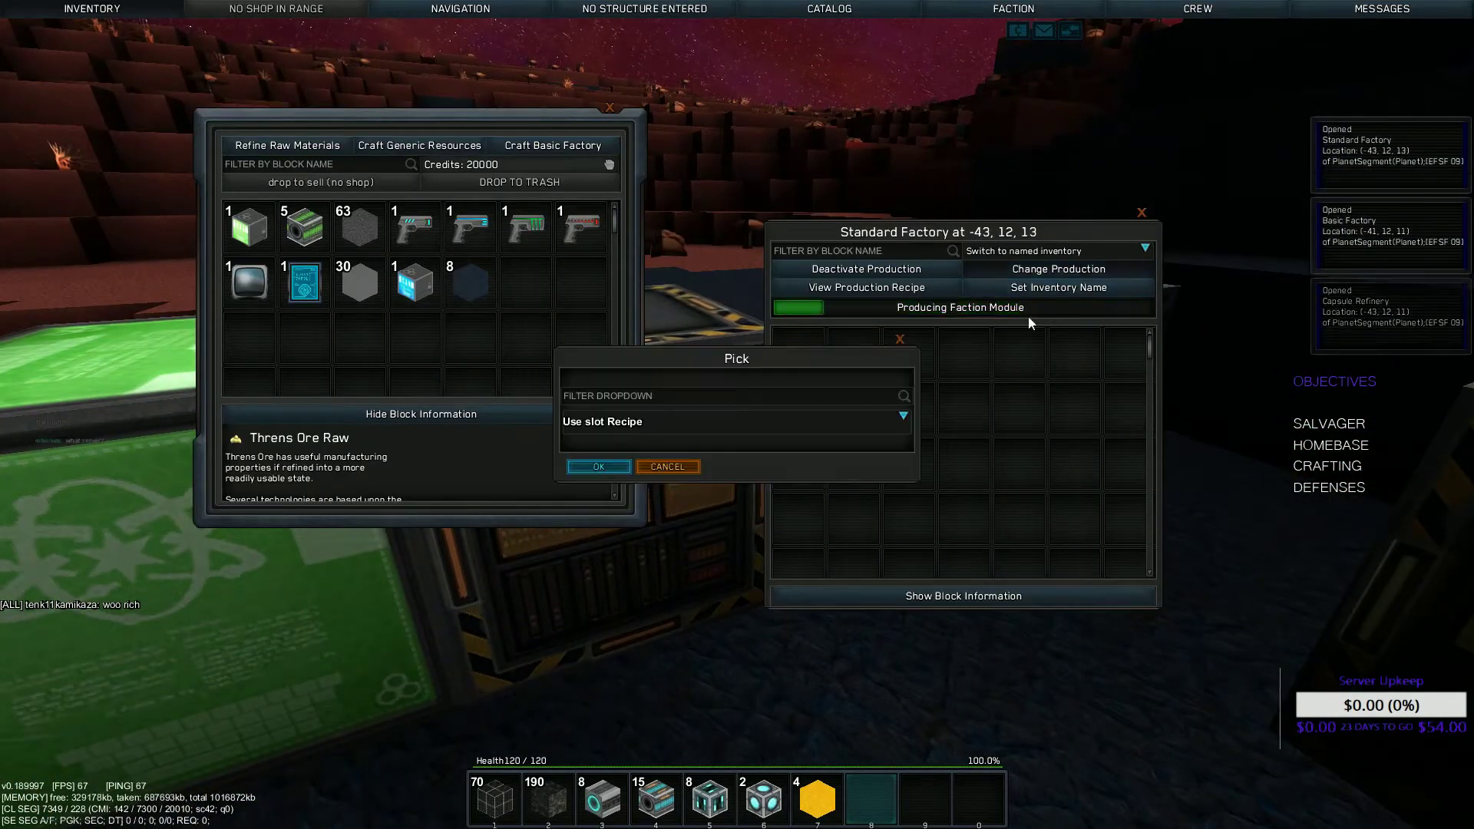
pyautogui.click(791, 398)
pyautogui.write('fact')
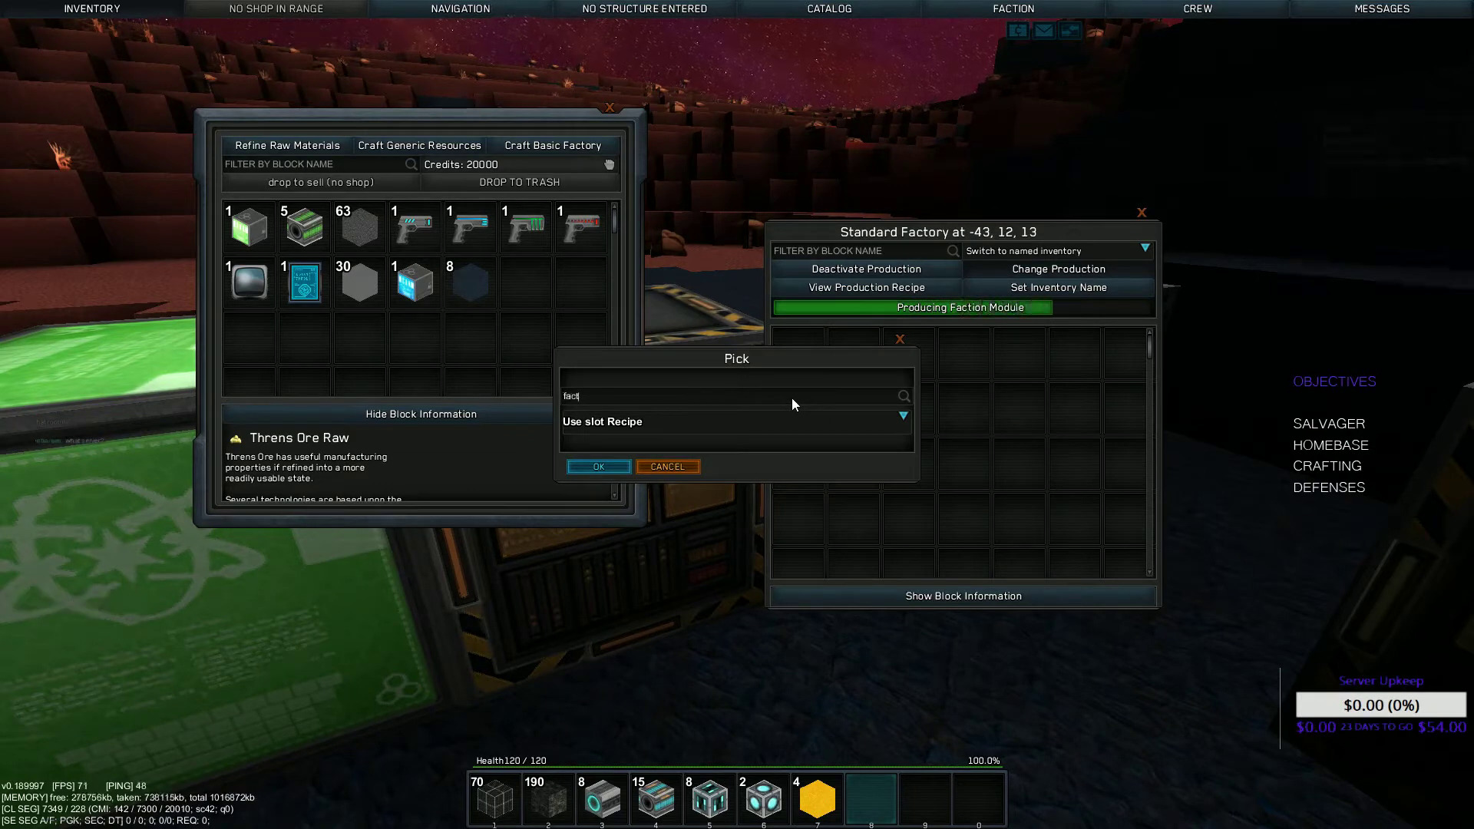
pyautogui.write('o')
pyautogui.click(783, 418)
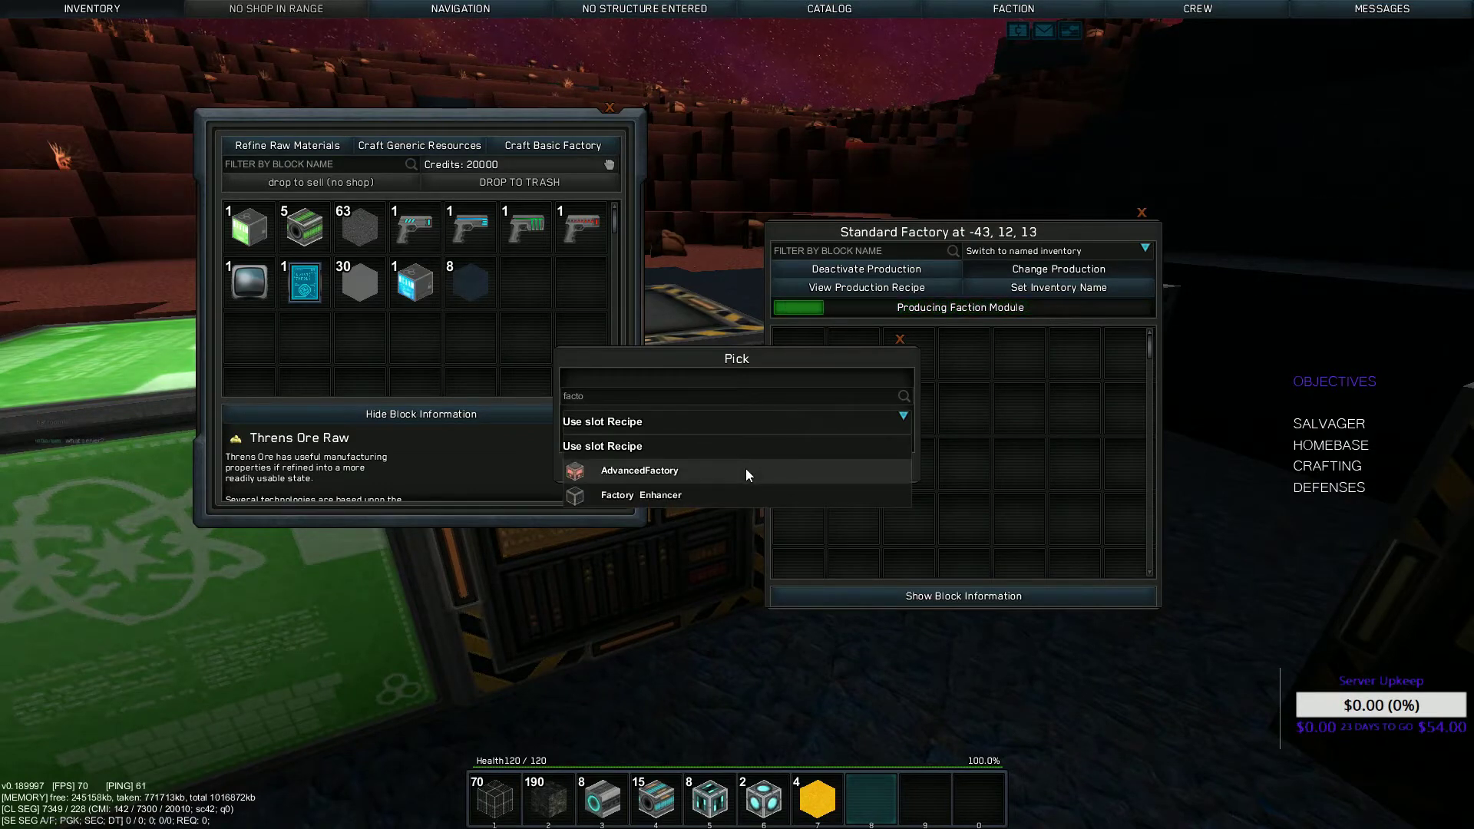
pyautogui.click(746, 470)
pyautogui.click(607, 475)
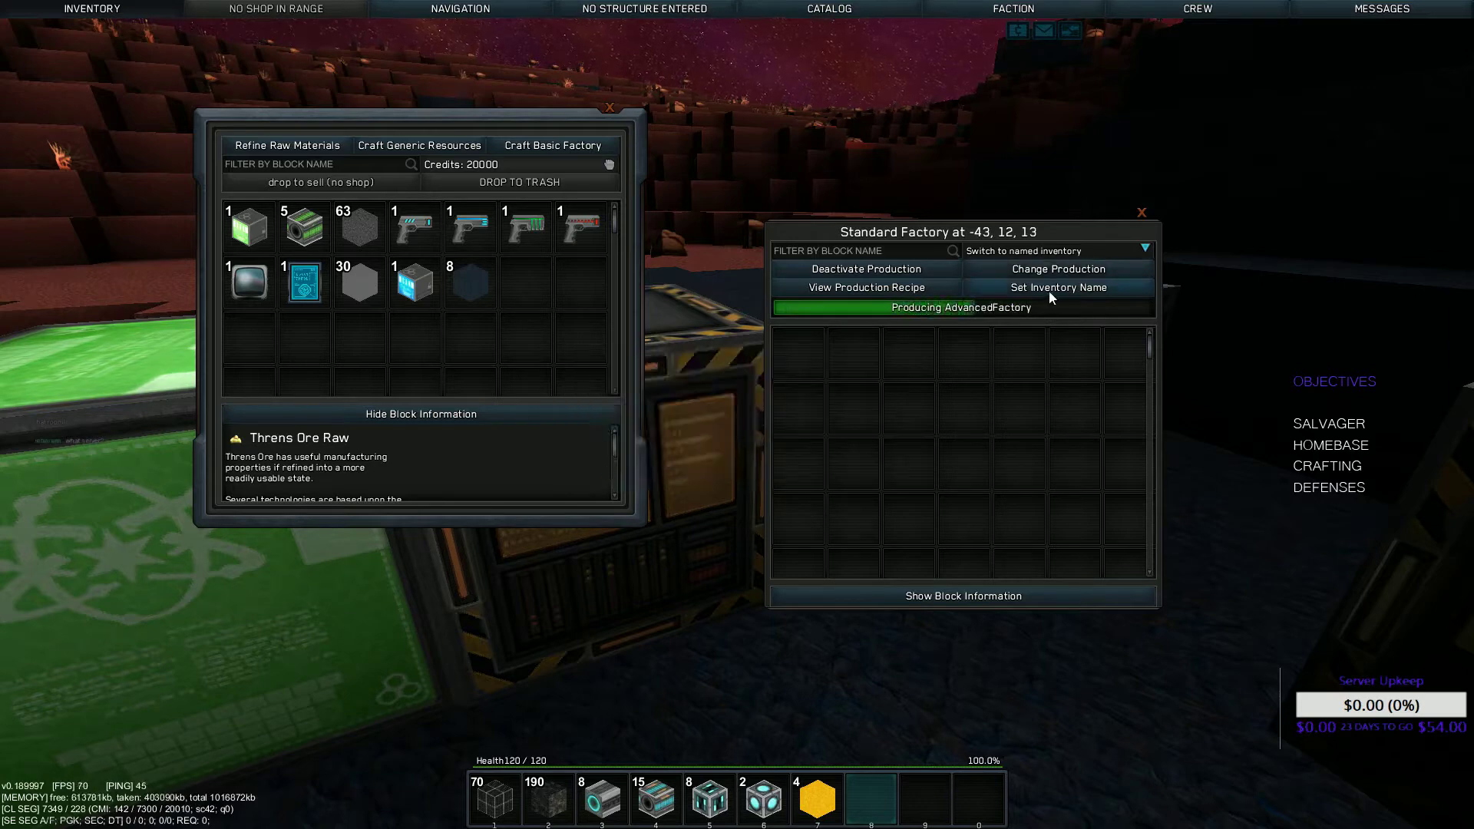
# Review the ingredients needed for the AdvancedFactory in its recipe graph
pyautogui.click(1056, 273)
pyautogui.click(697, 463)
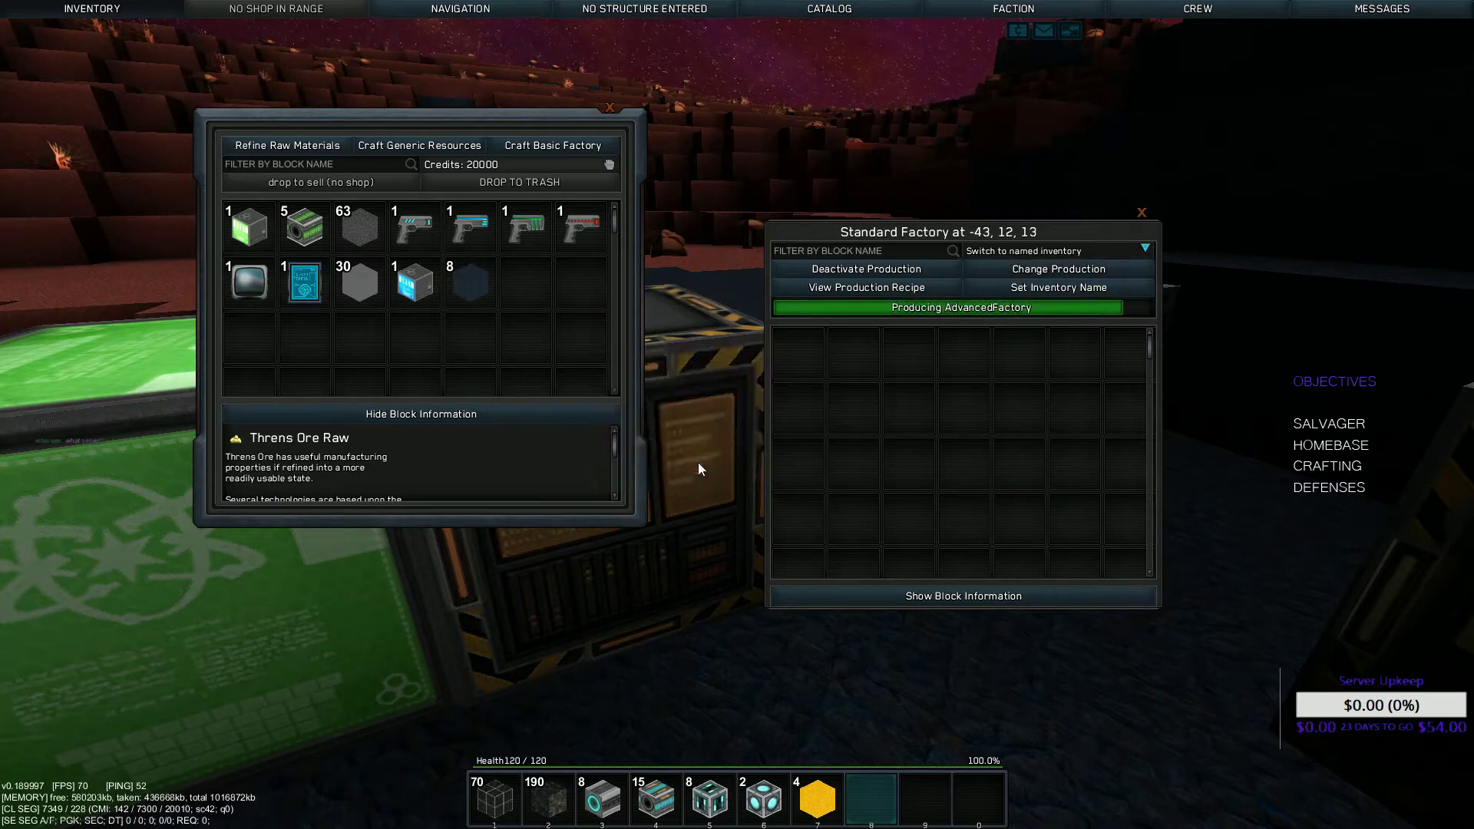
pyautogui.click(886, 288)
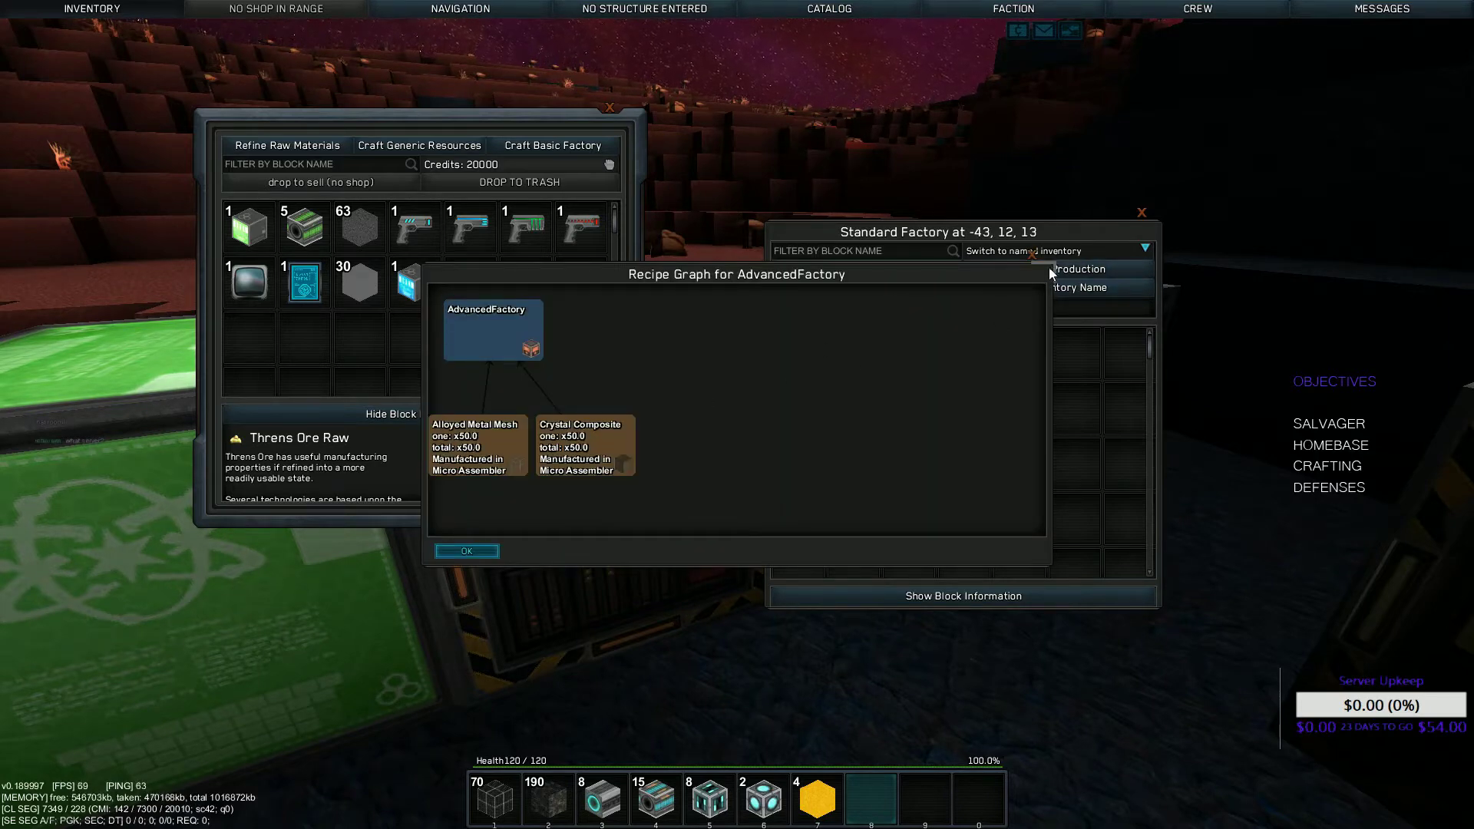
pyautogui.click(1033, 256)
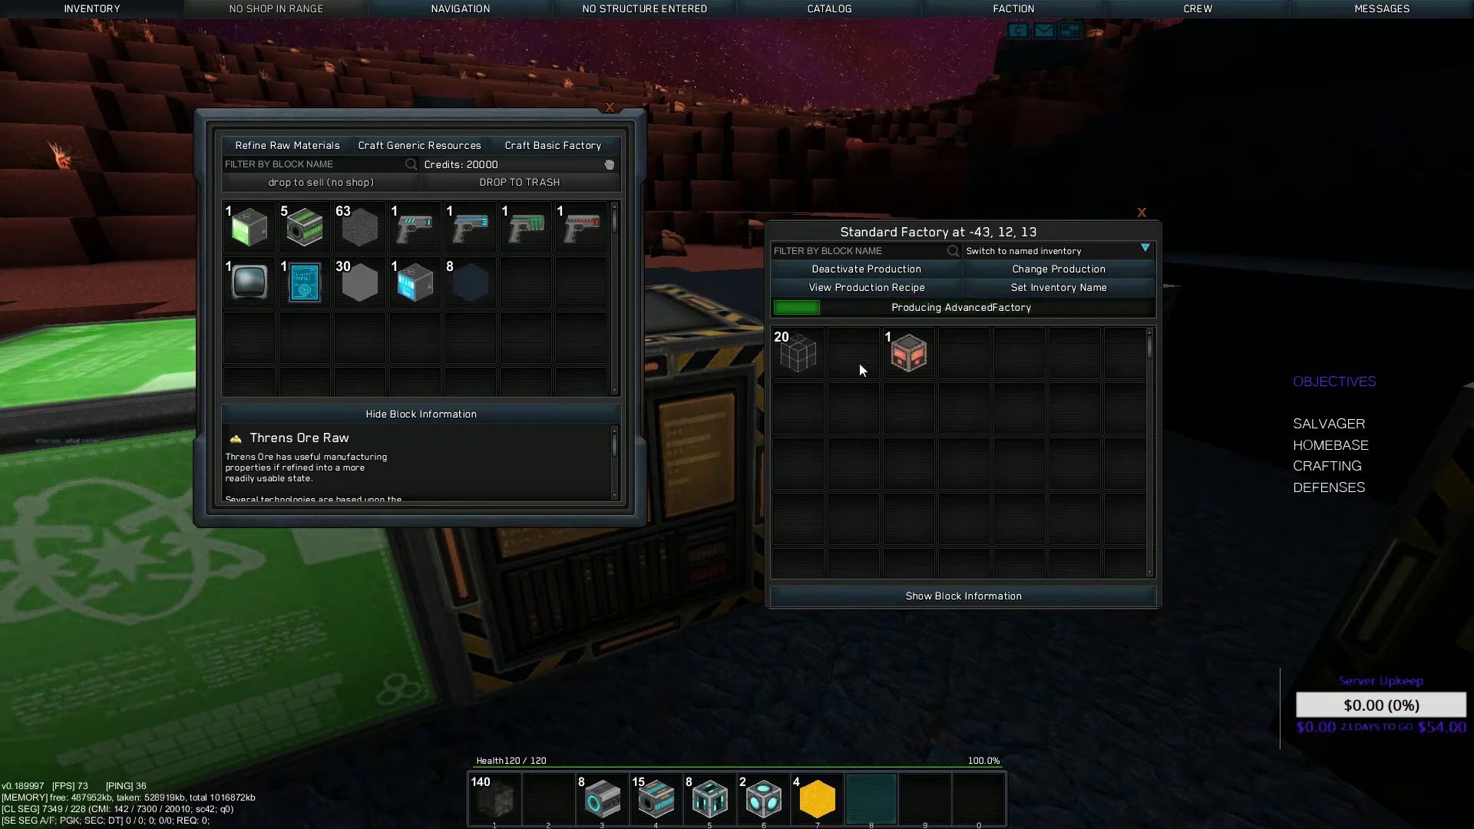
# Place the AdvancedFactory block from hotbar slot 8 at the base
pyautogui.press('Escape')
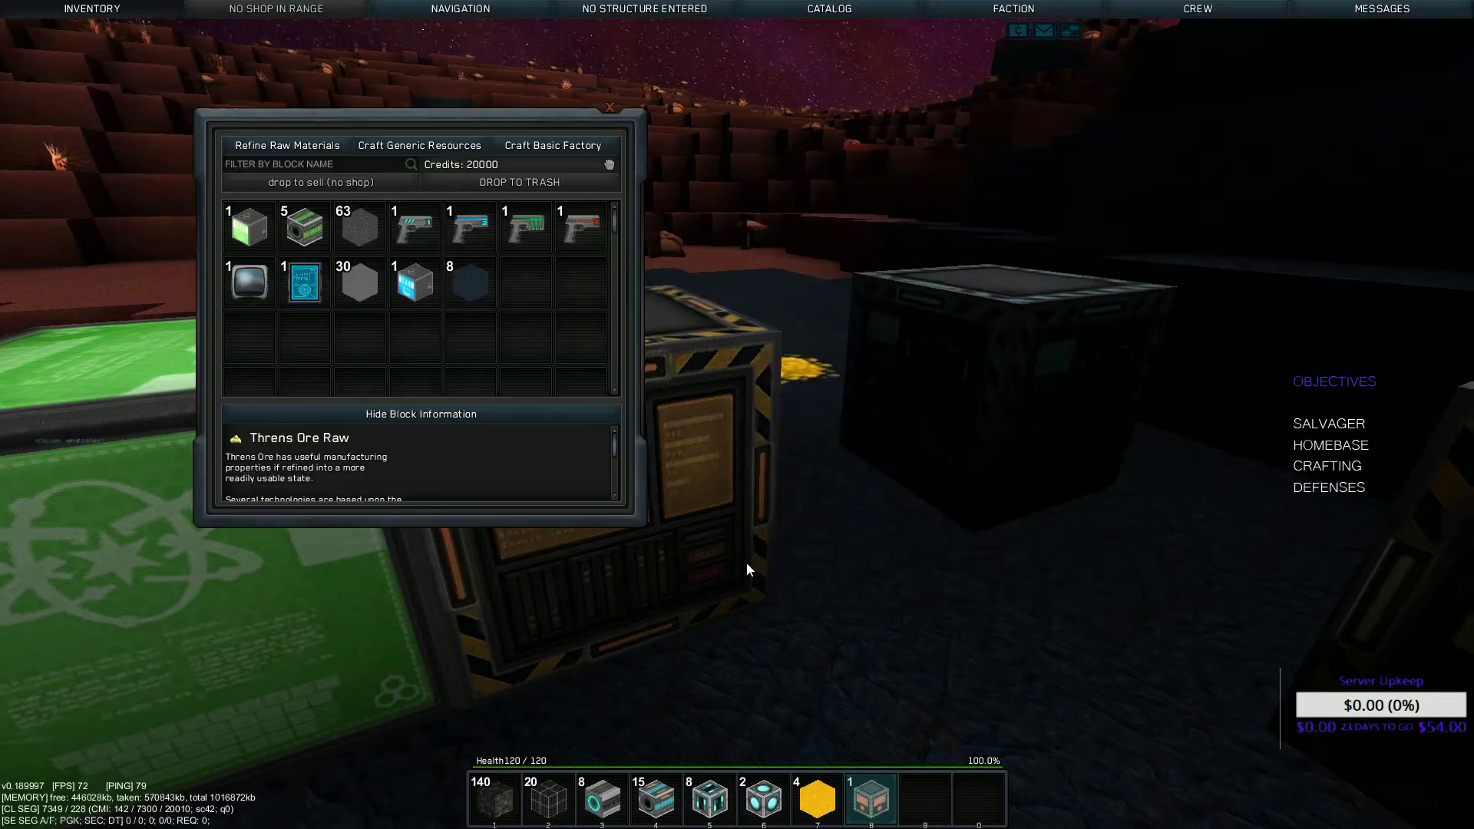
pyautogui.press('Escape')
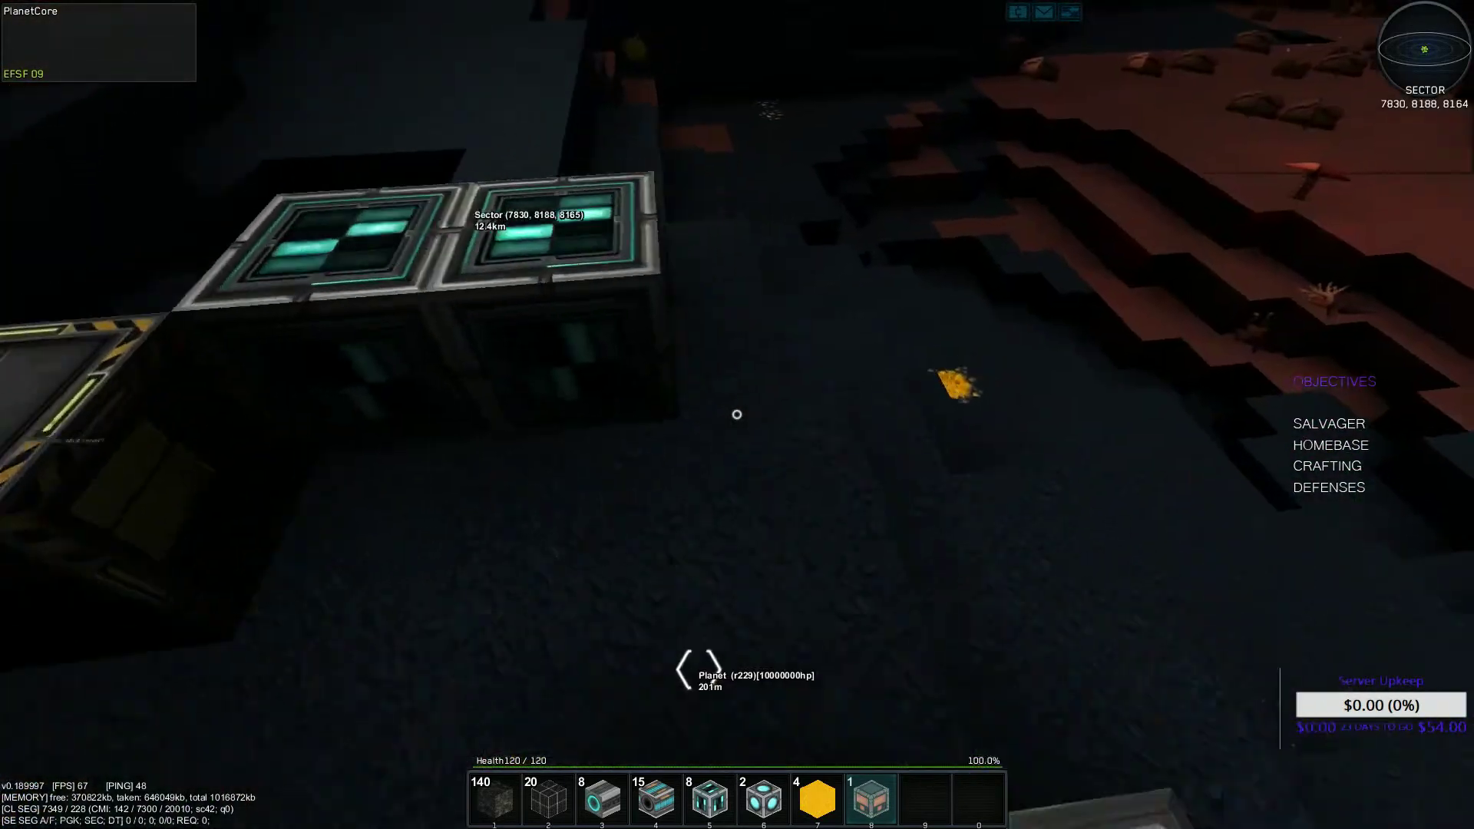
pyautogui.click(737, 415)
pyautogui.press('i')
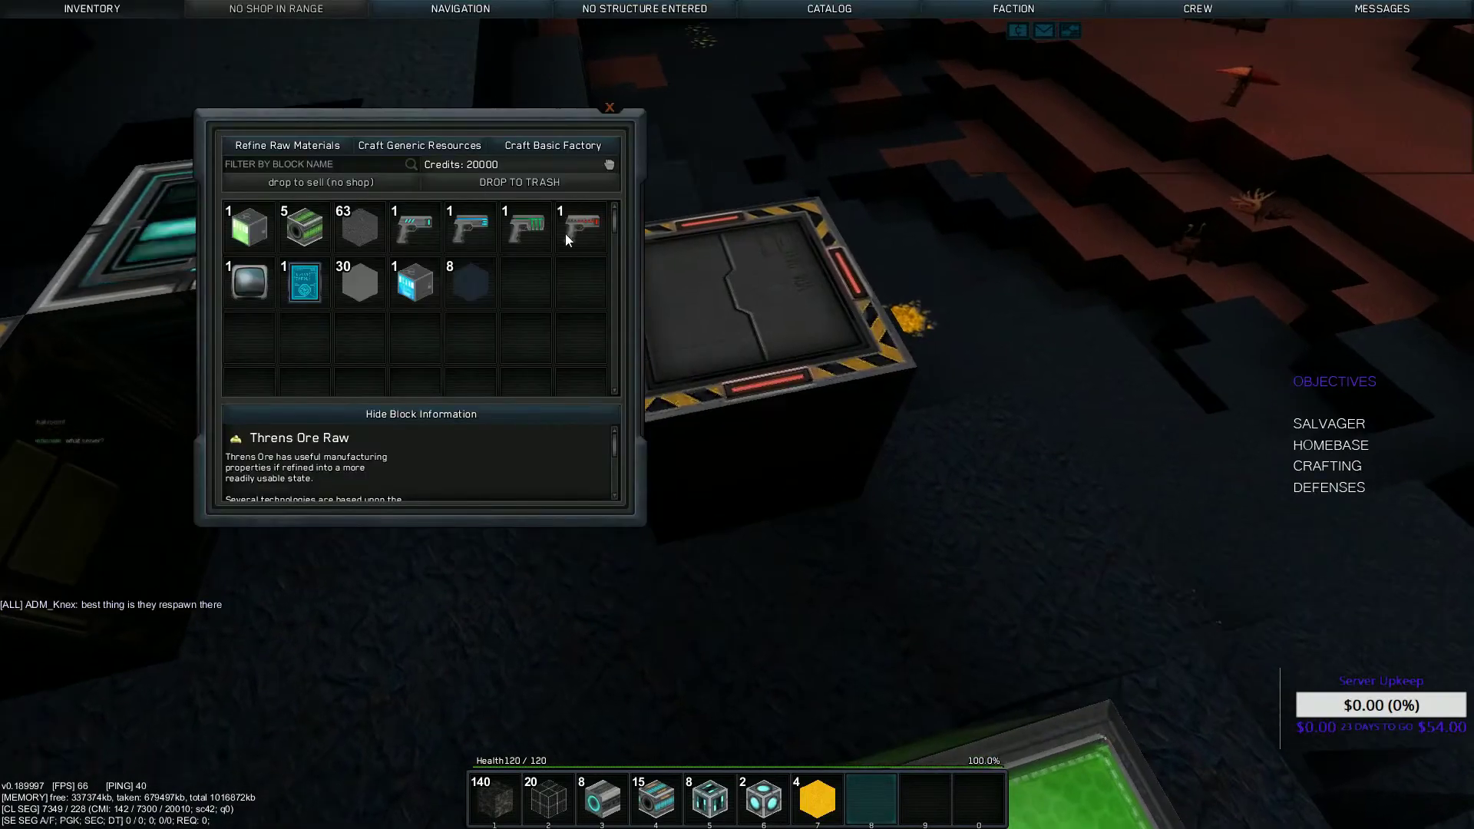
pyautogui.press('Escape')
# Browse the AdvancedFactory's full production recipe list without choosing one
pyautogui.press('r')
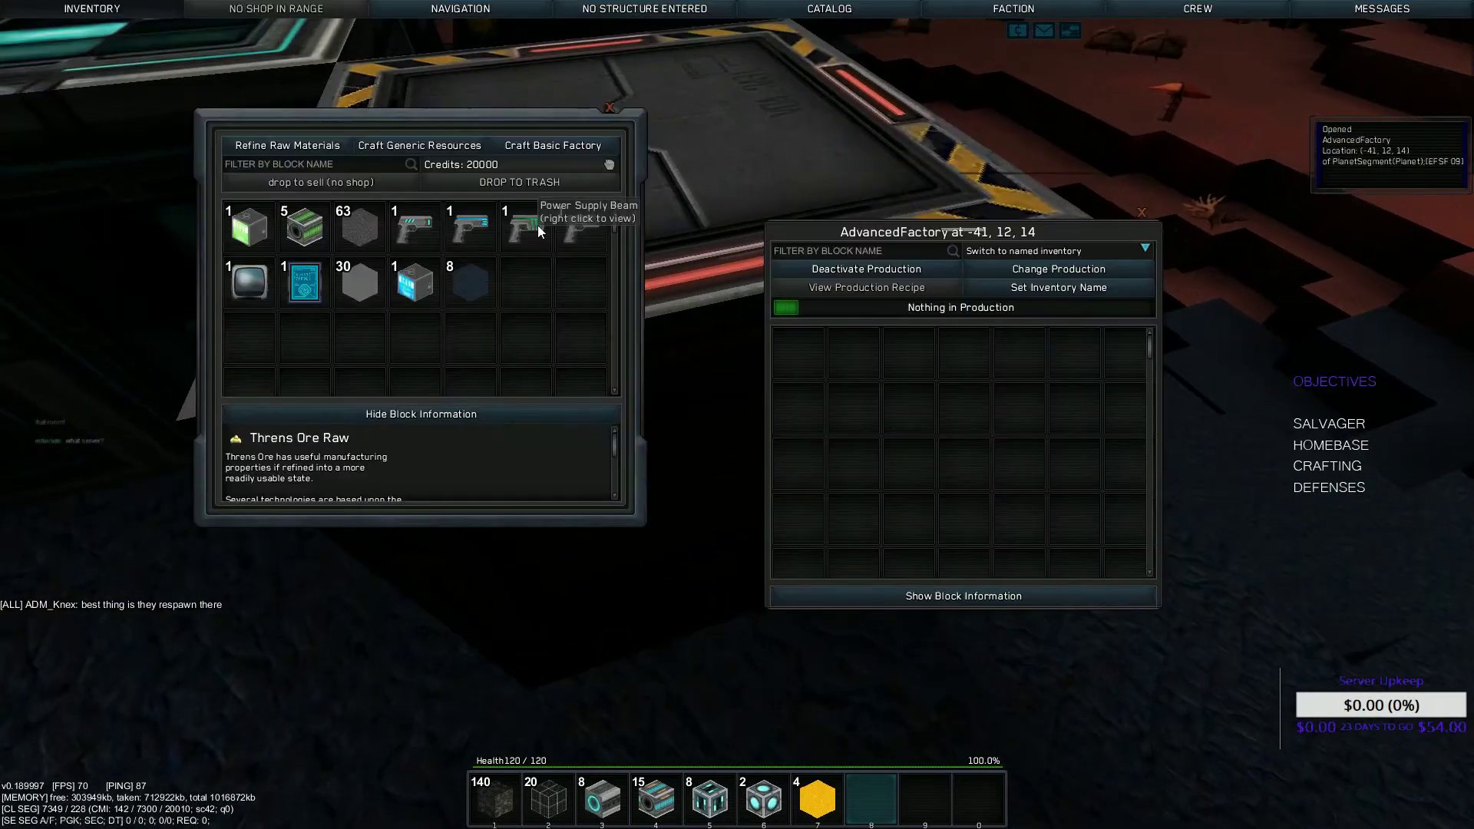
pyautogui.click(1127, 271)
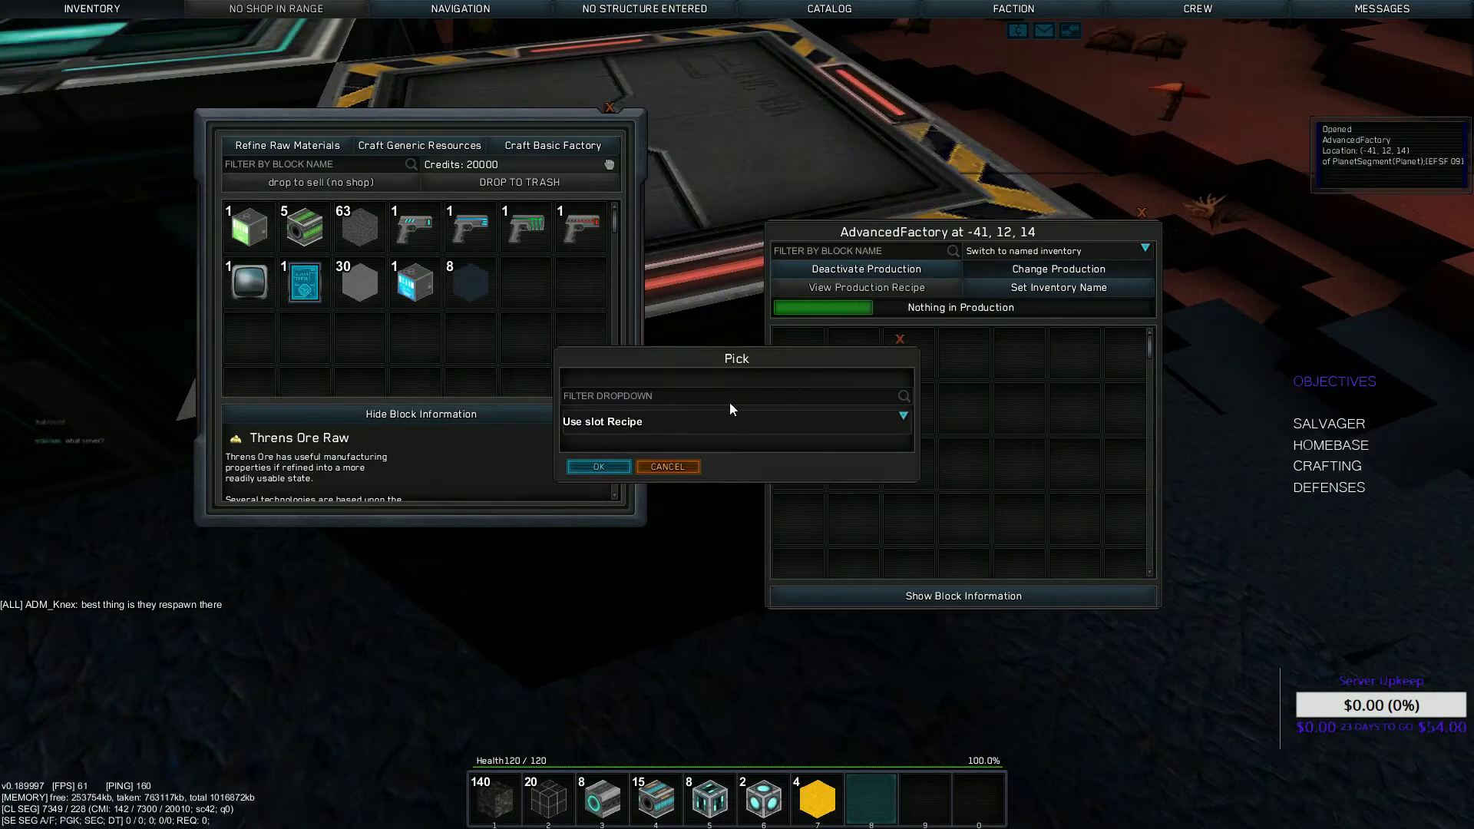
pyautogui.write('facto')
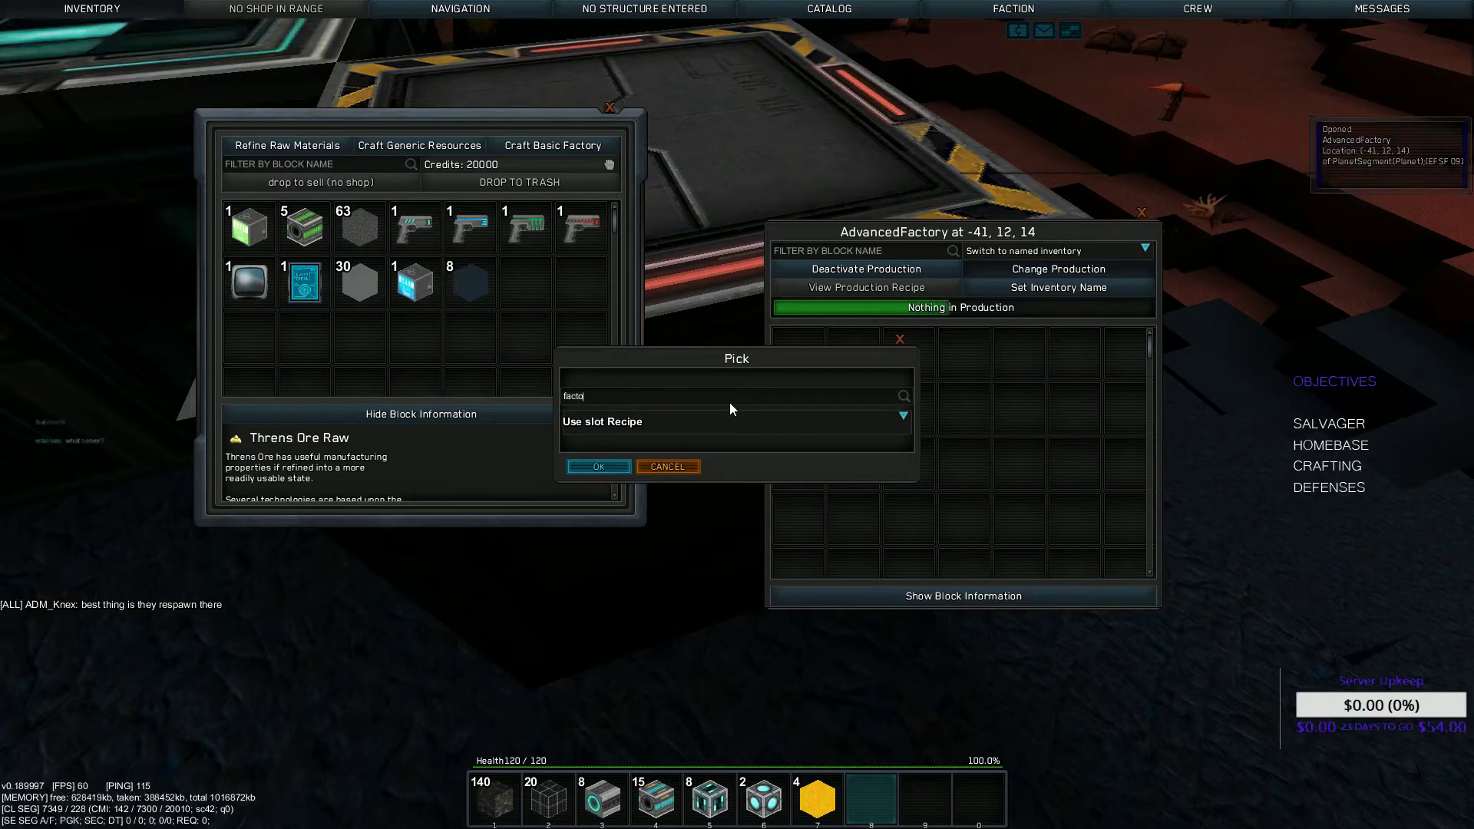
pyautogui.click(737, 421)
pyautogui.click(715, 445)
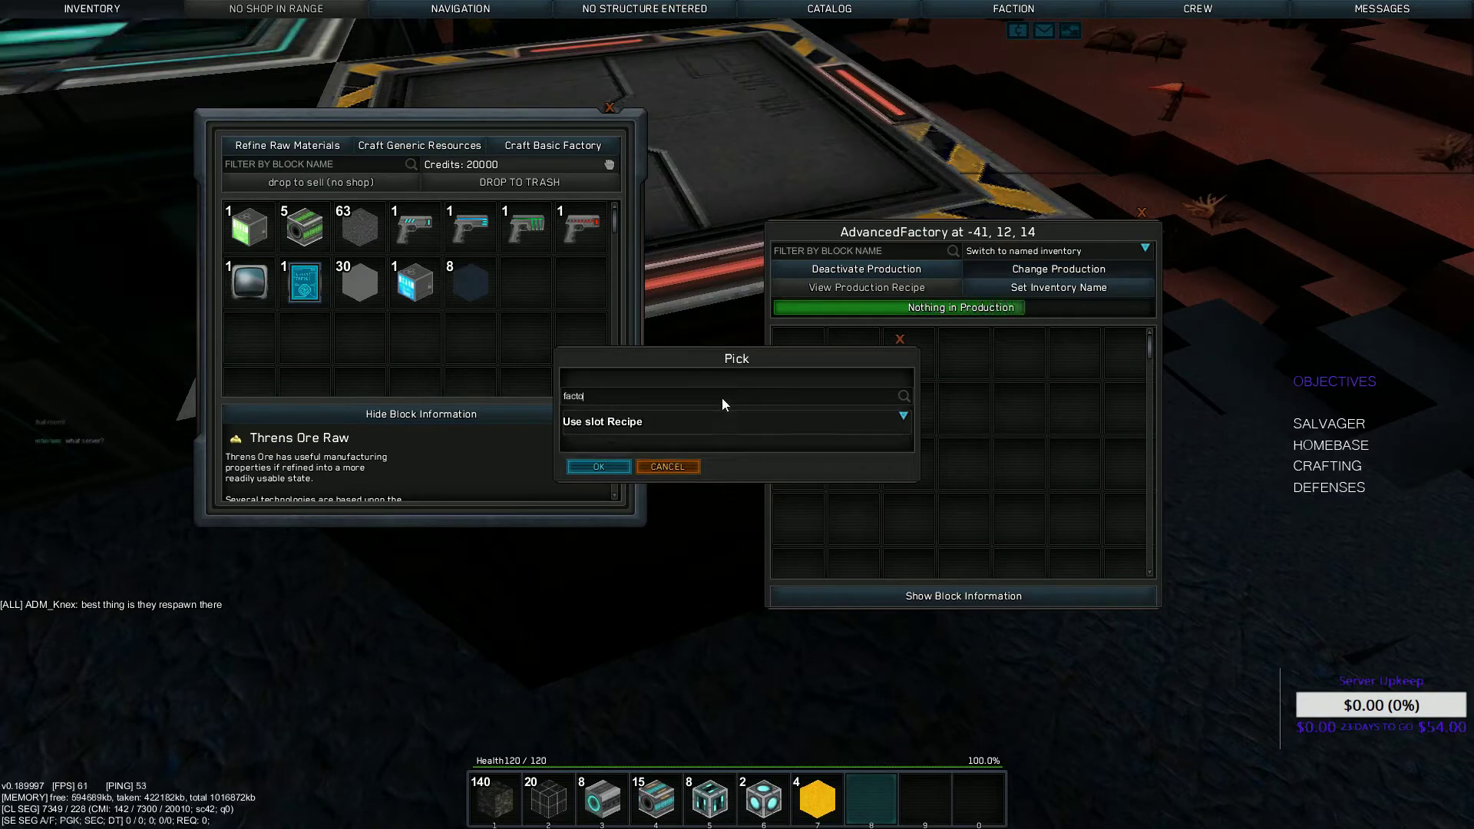
pyautogui.press('BackSpace')
pyautogui.press('BackSpace')
pyautogui.press('BackSpace')
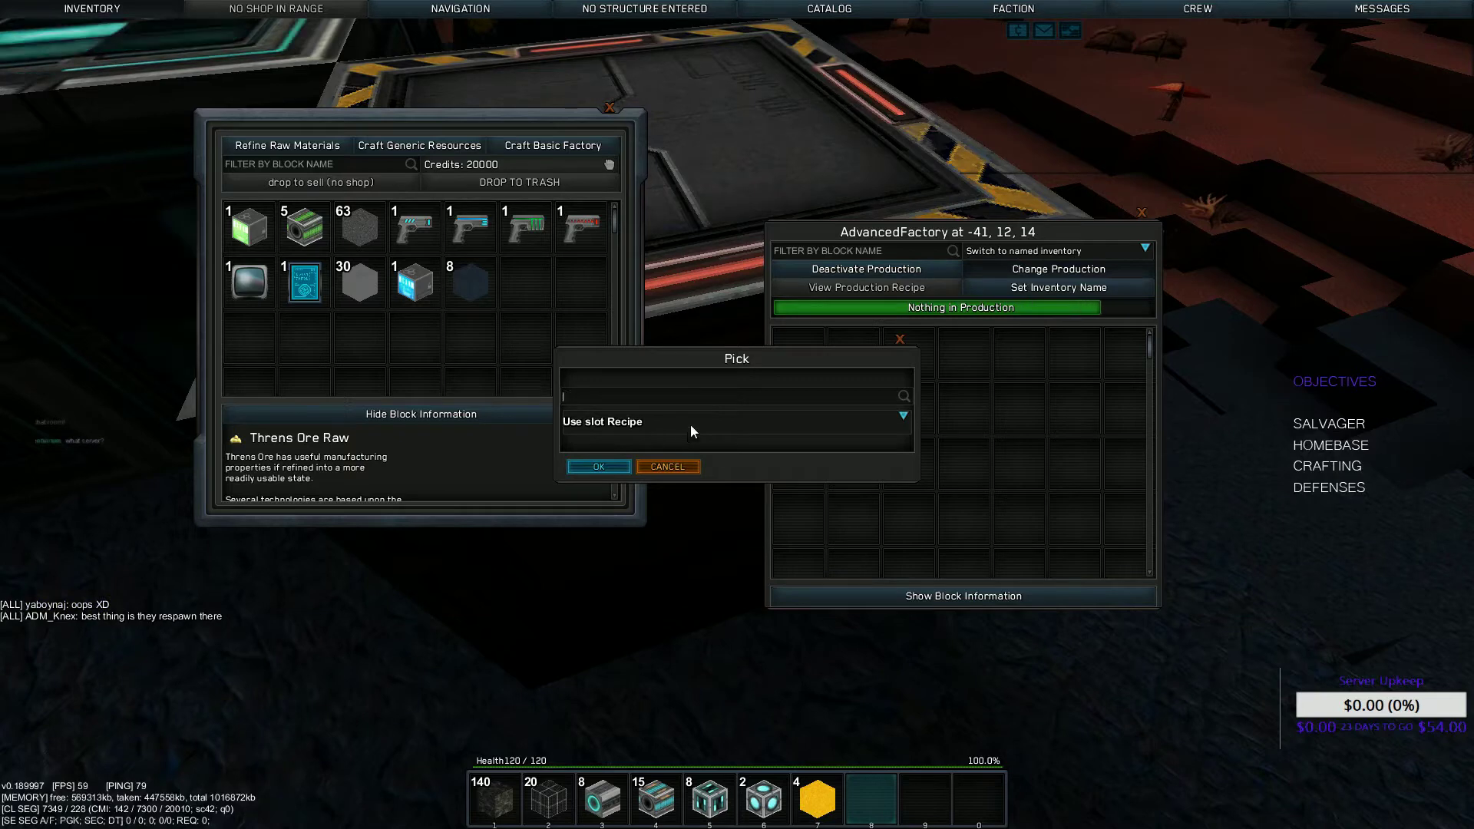
pyautogui.click(690, 424)
pyautogui.scroll(-3, 691, 518)
pyautogui.scroll(-3, 704, 530)
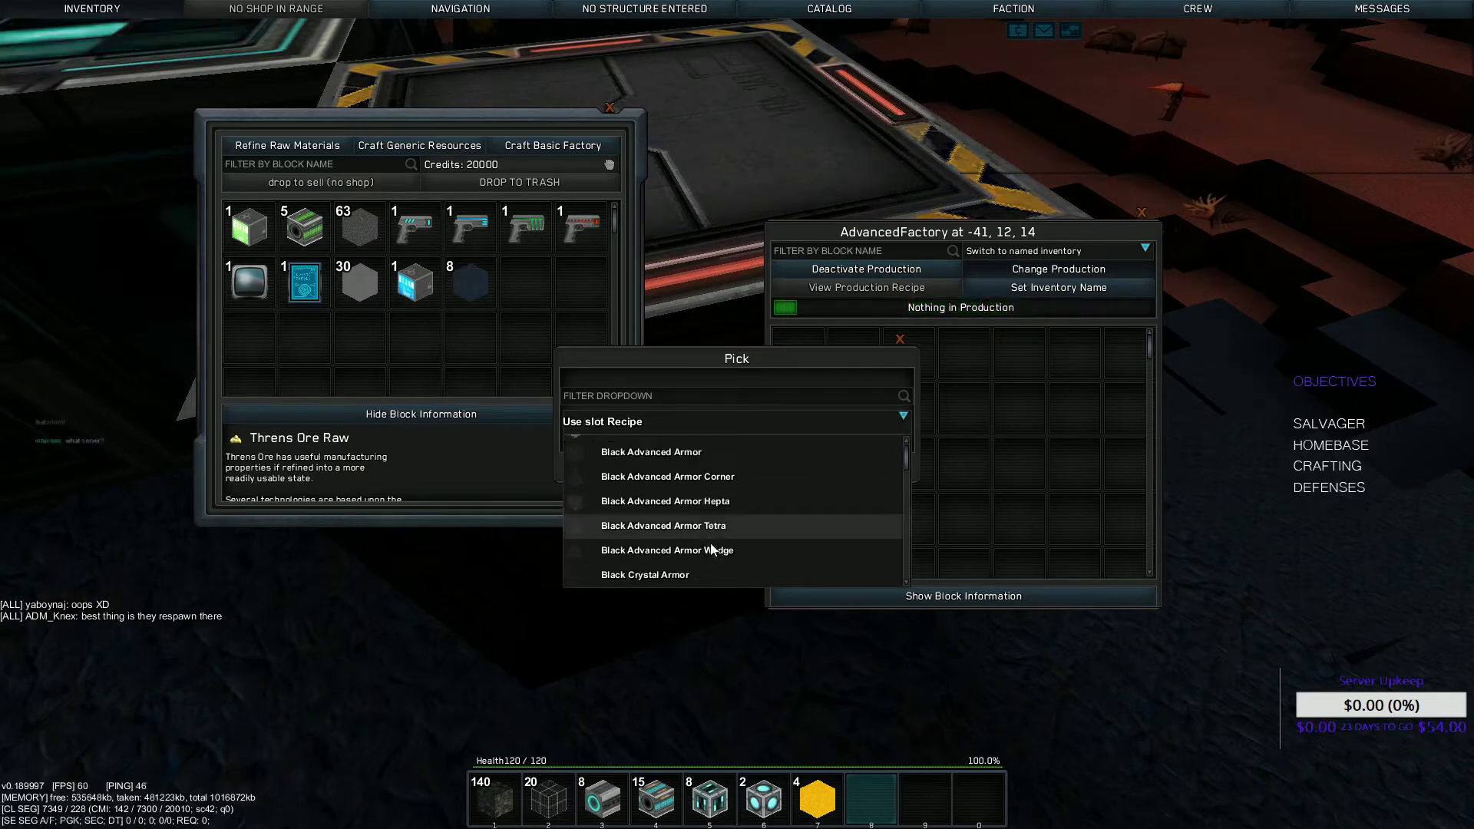
pyautogui.scroll(-2, 709, 542)
pyautogui.scroll(-2, 715, 537)
pyautogui.scroll(-3, 718, 540)
pyautogui.scroll(-2, 718, 540)
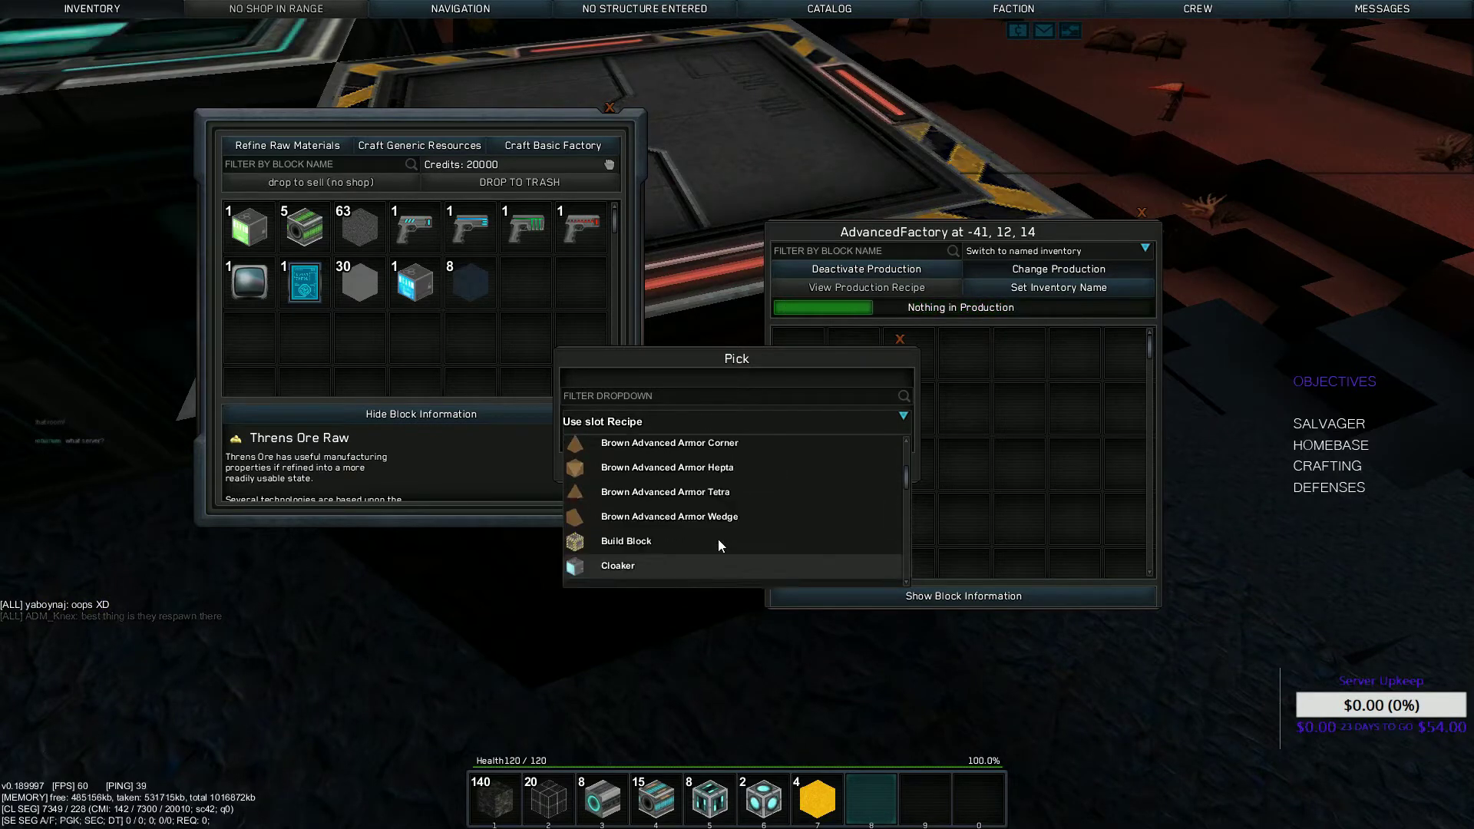
pyautogui.scroll(-2, 720, 536)
pyautogui.scroll(-1, 720, 535)
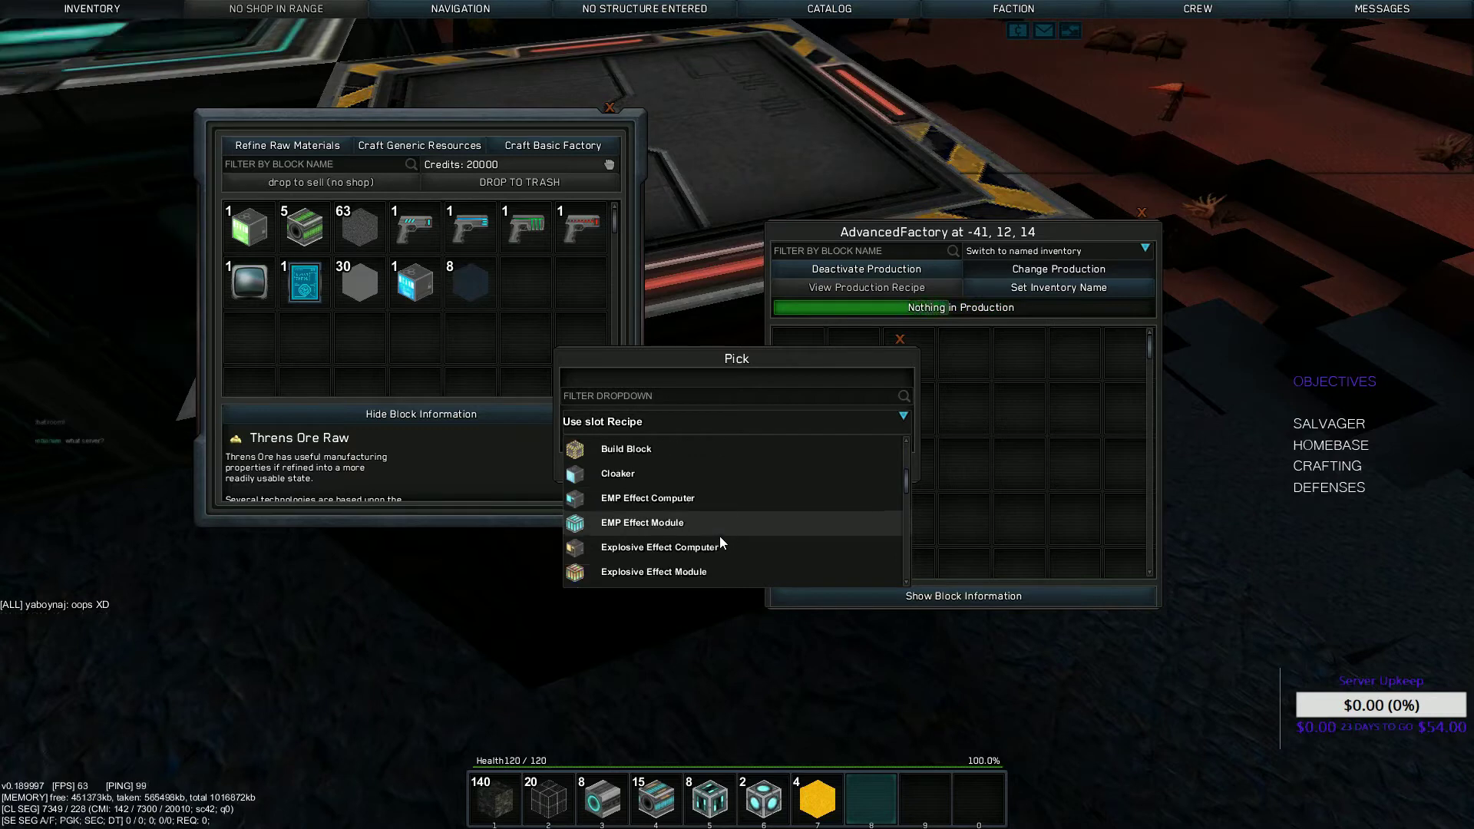
pyautogui.scroll(-2, 721, 535)
pyautogui.scroll(-4, 720, 551)
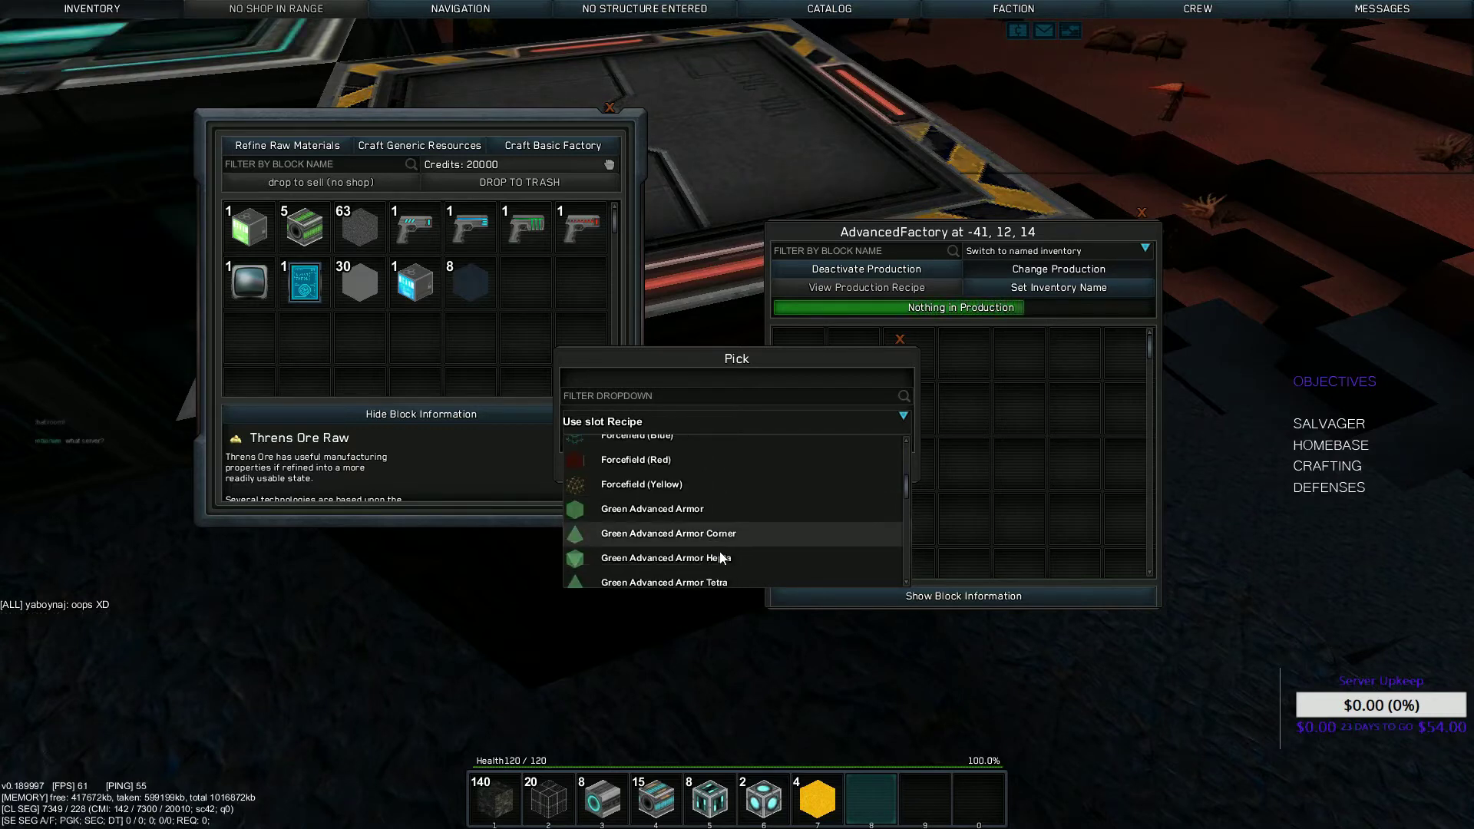
pyautogui.scroll(-3, 720, 552)
pyautogui.scroll(-2, 719, 551)
pyautogui.scroll(-3, 720, 551)
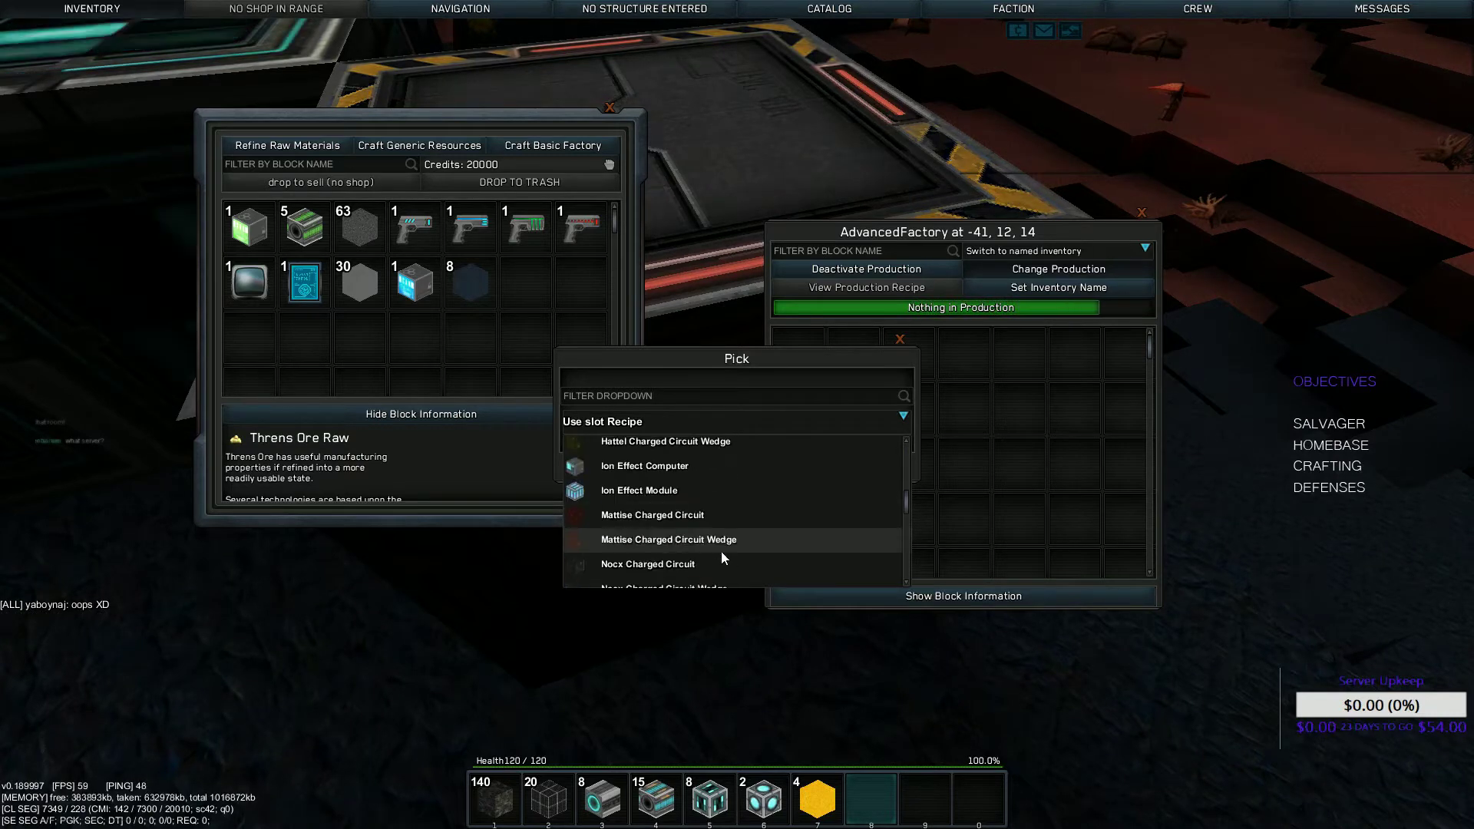
pyautogui.scroll(-2, 721, 552)
pyautogui.scroll(-2, 721, 552)
pyautogui.scroll(-2, 722, 552)
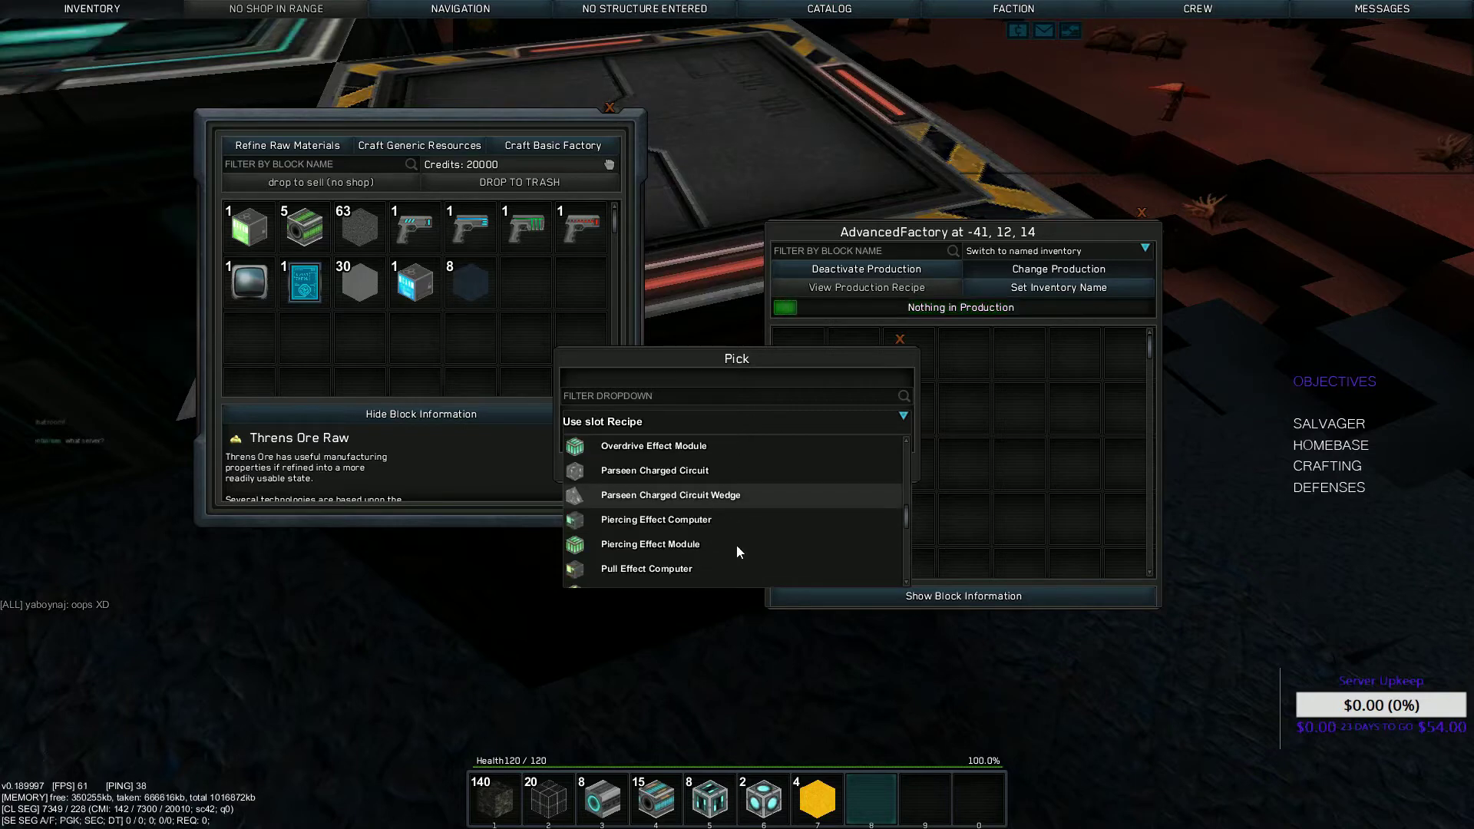
pyautogui.click(897, 352)
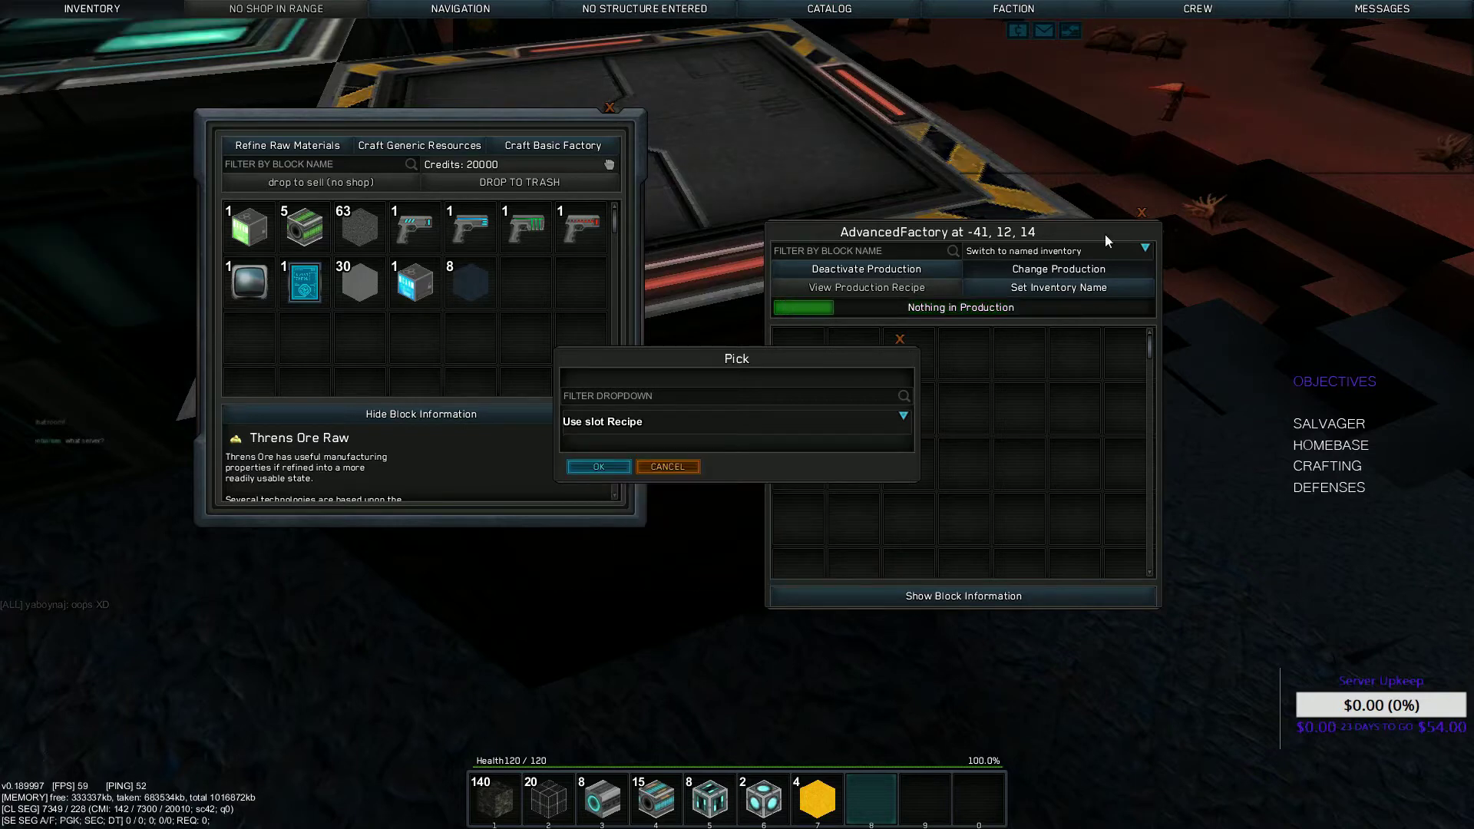
# Cancel the AdvancedFactory recipe pick and open the Basic Factory's inventory
pyautogui.click(899, 340)
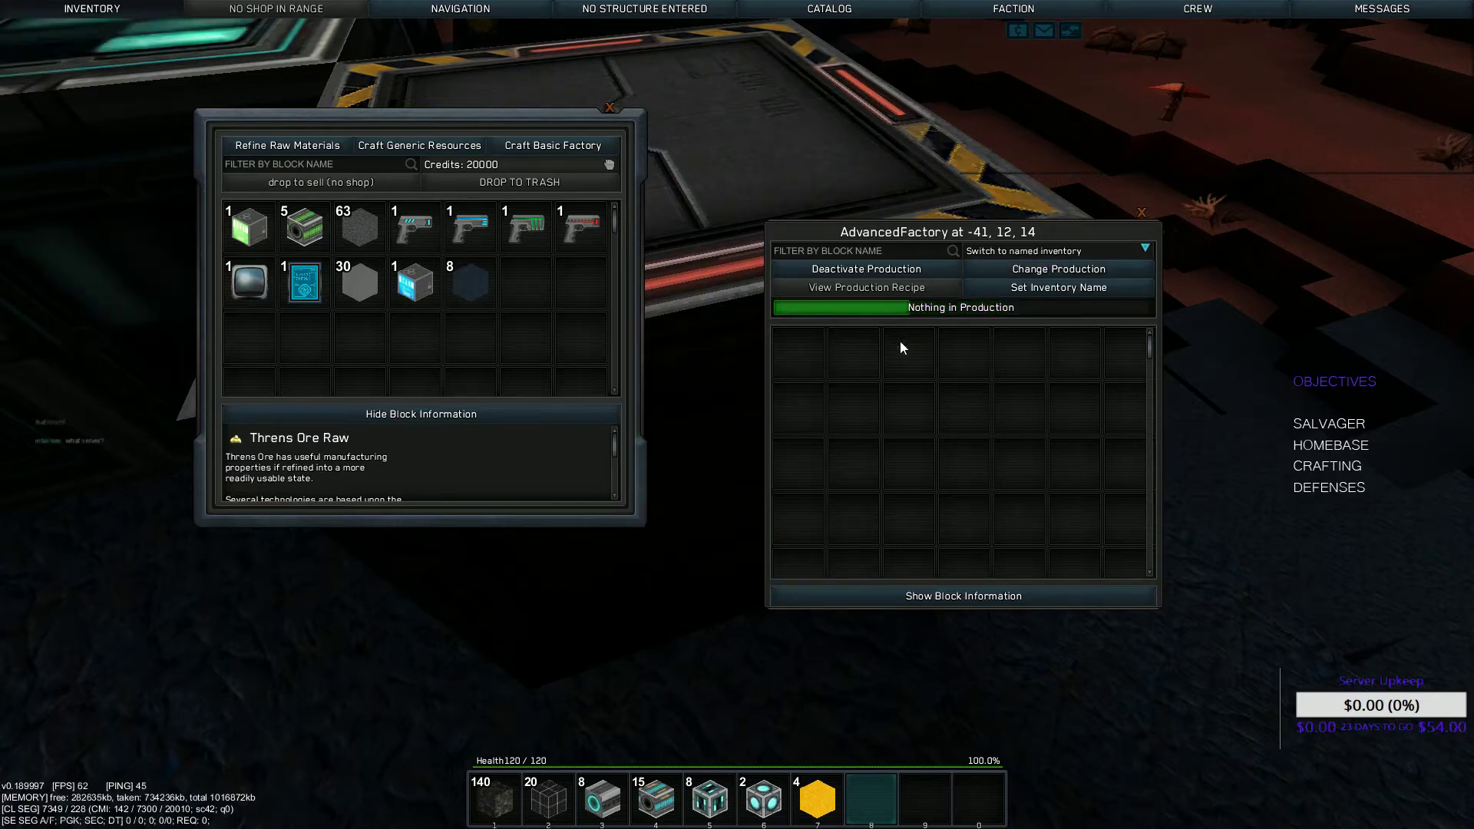
pyautogui.click(1142, 214)
pyautogui.press('Escape')
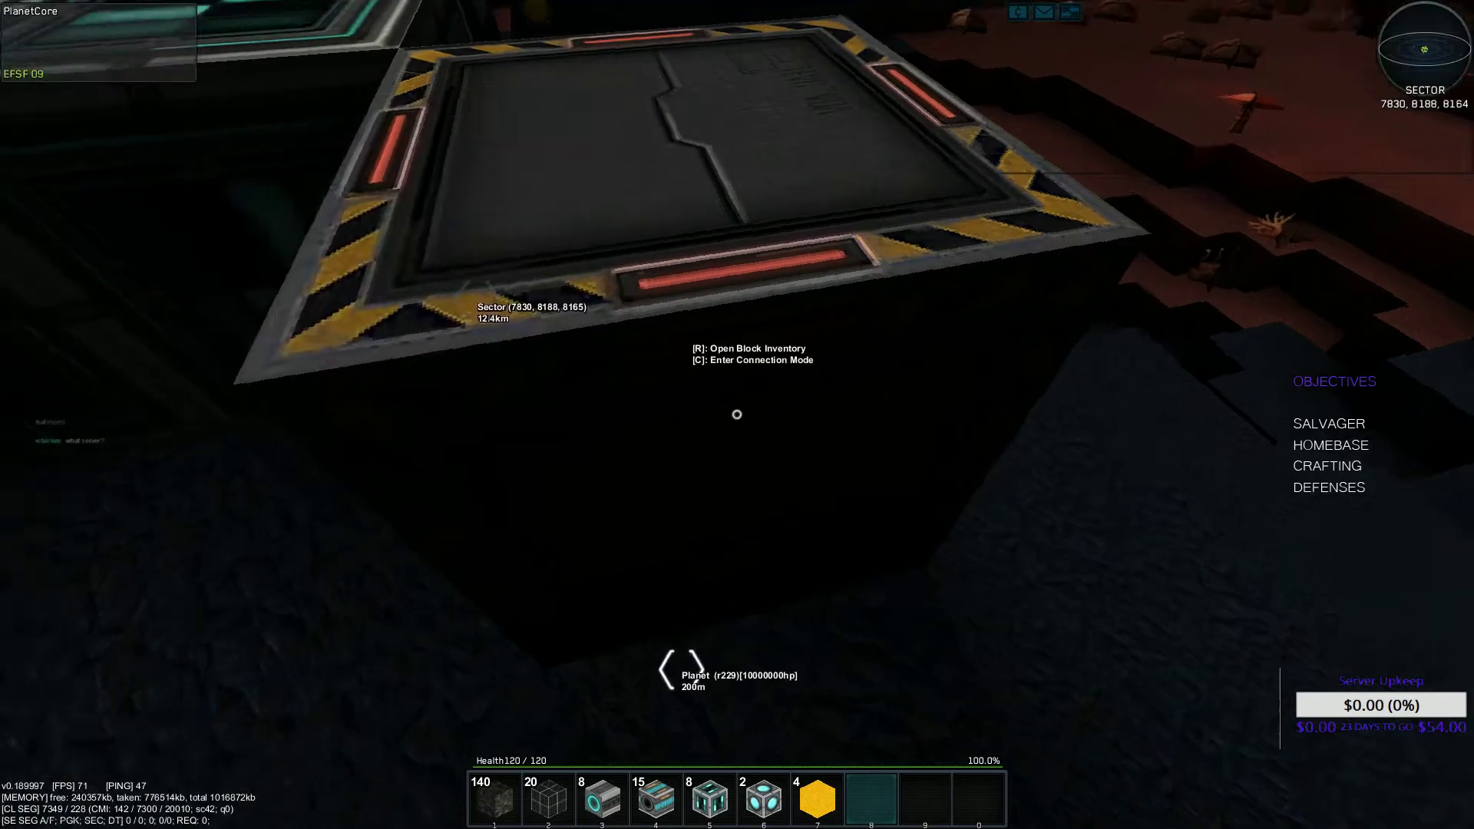
pyautogui.press('r')
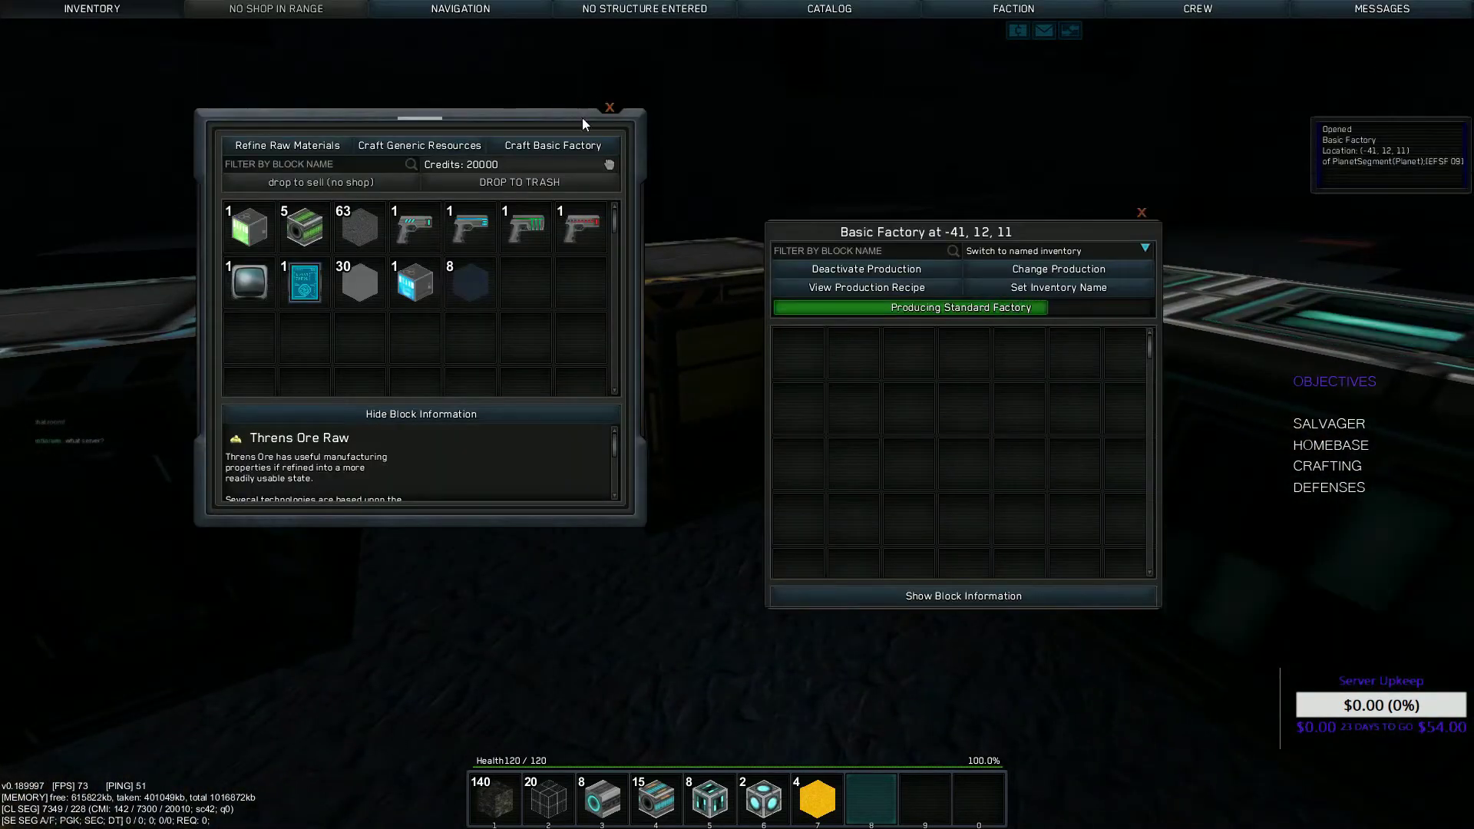
# Change the Basic Factory's production to Power Reactor Module and review its recipe
pyautogui.click(1058, 269)
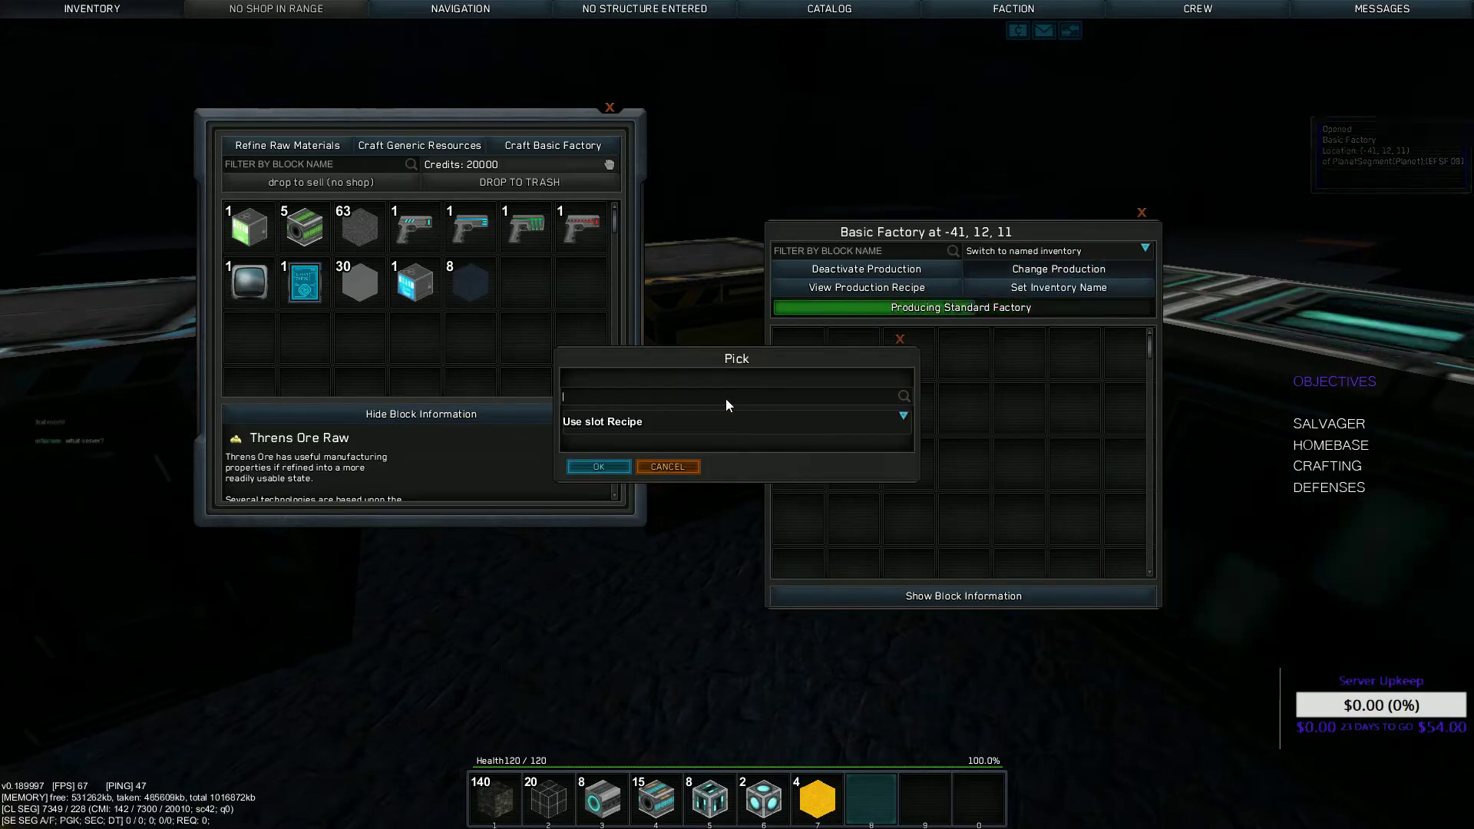
pyautogui.write('pipower')
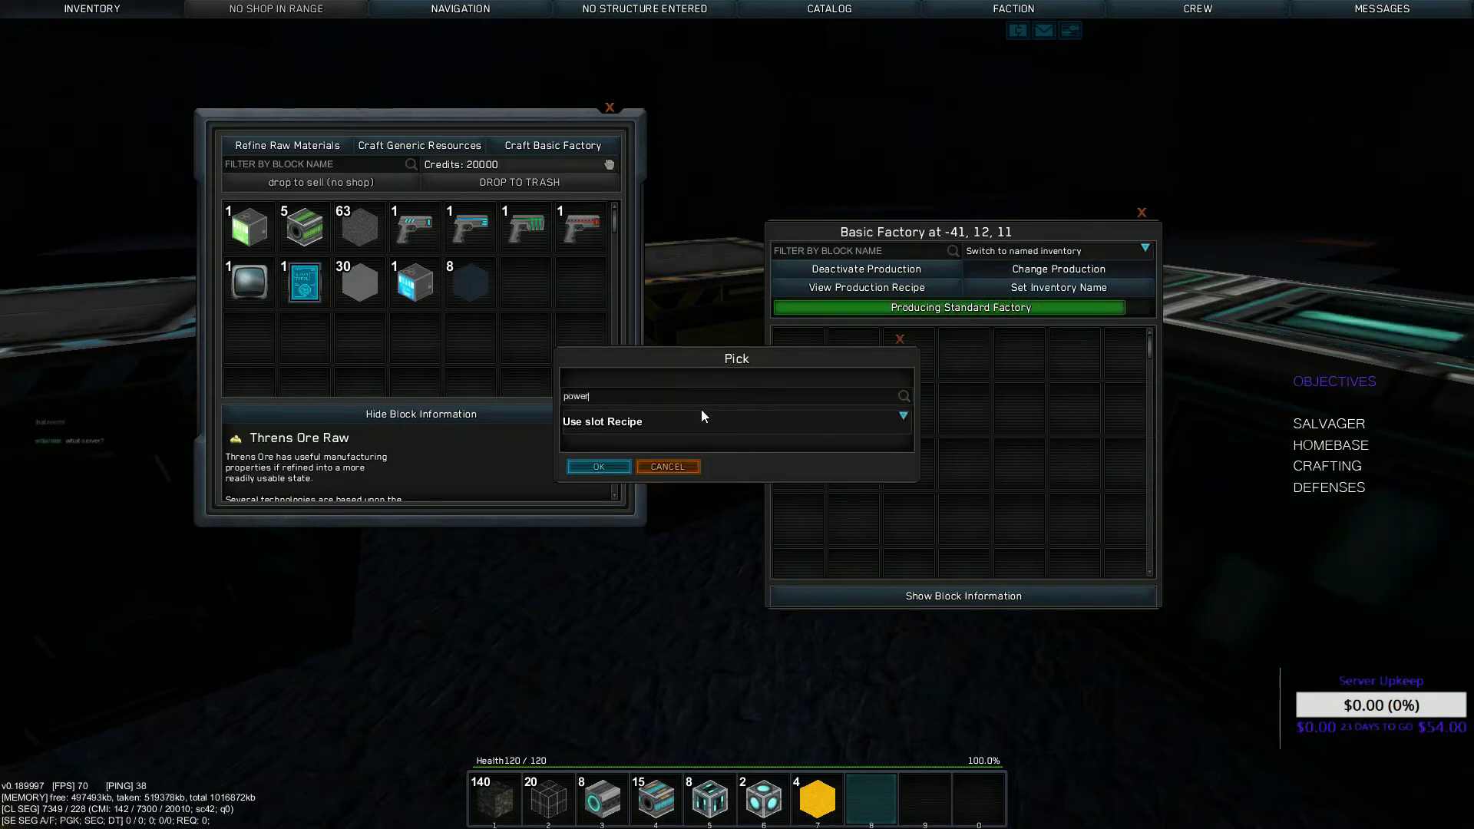
pyautogui.click(706, 423)
pyautogui.click(698, 487)
pyautogui.click(598, 466)
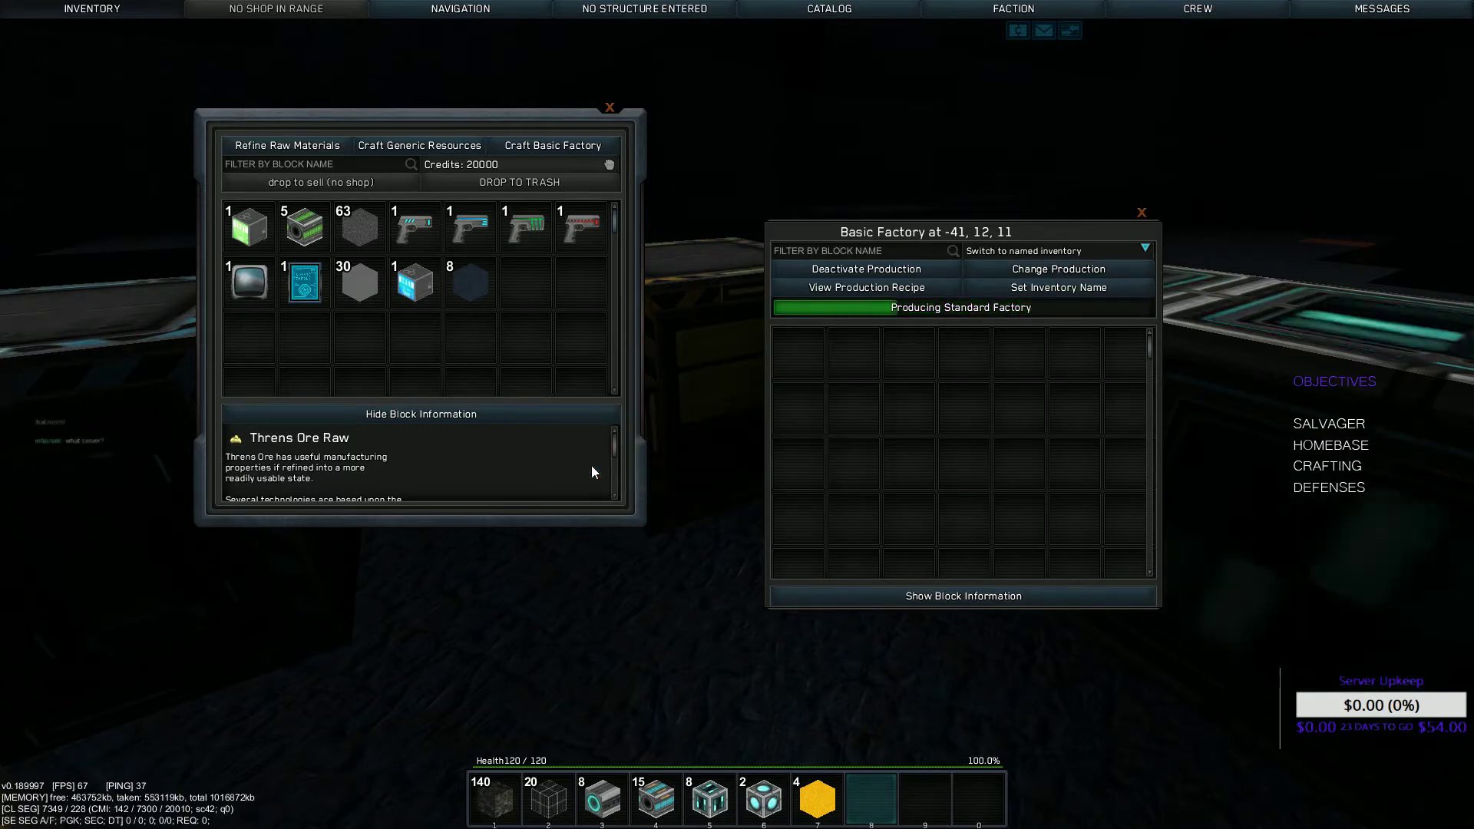
pyautogui.click(866, 287)
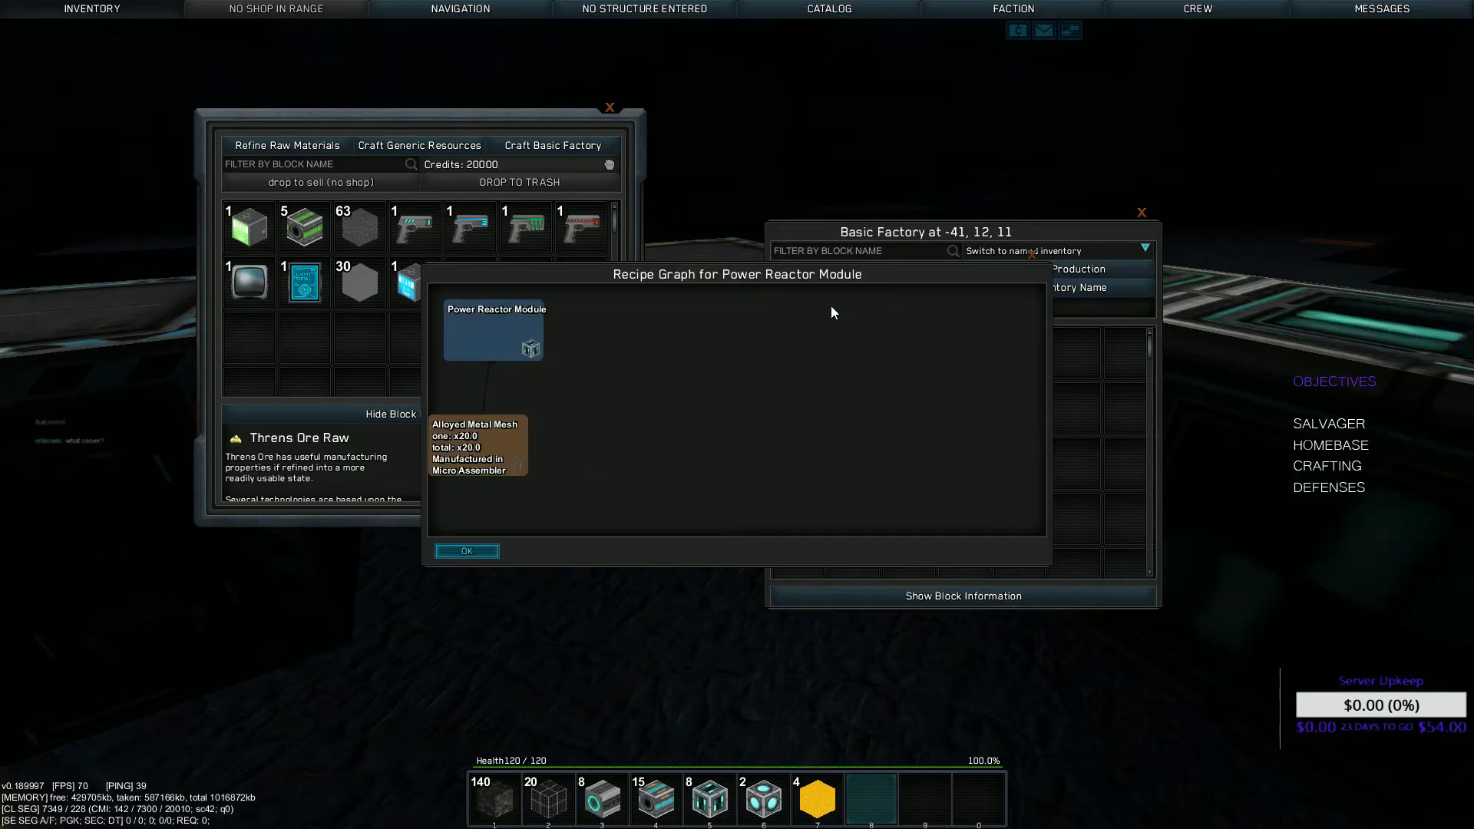
pyautogui.click(1036, 277)
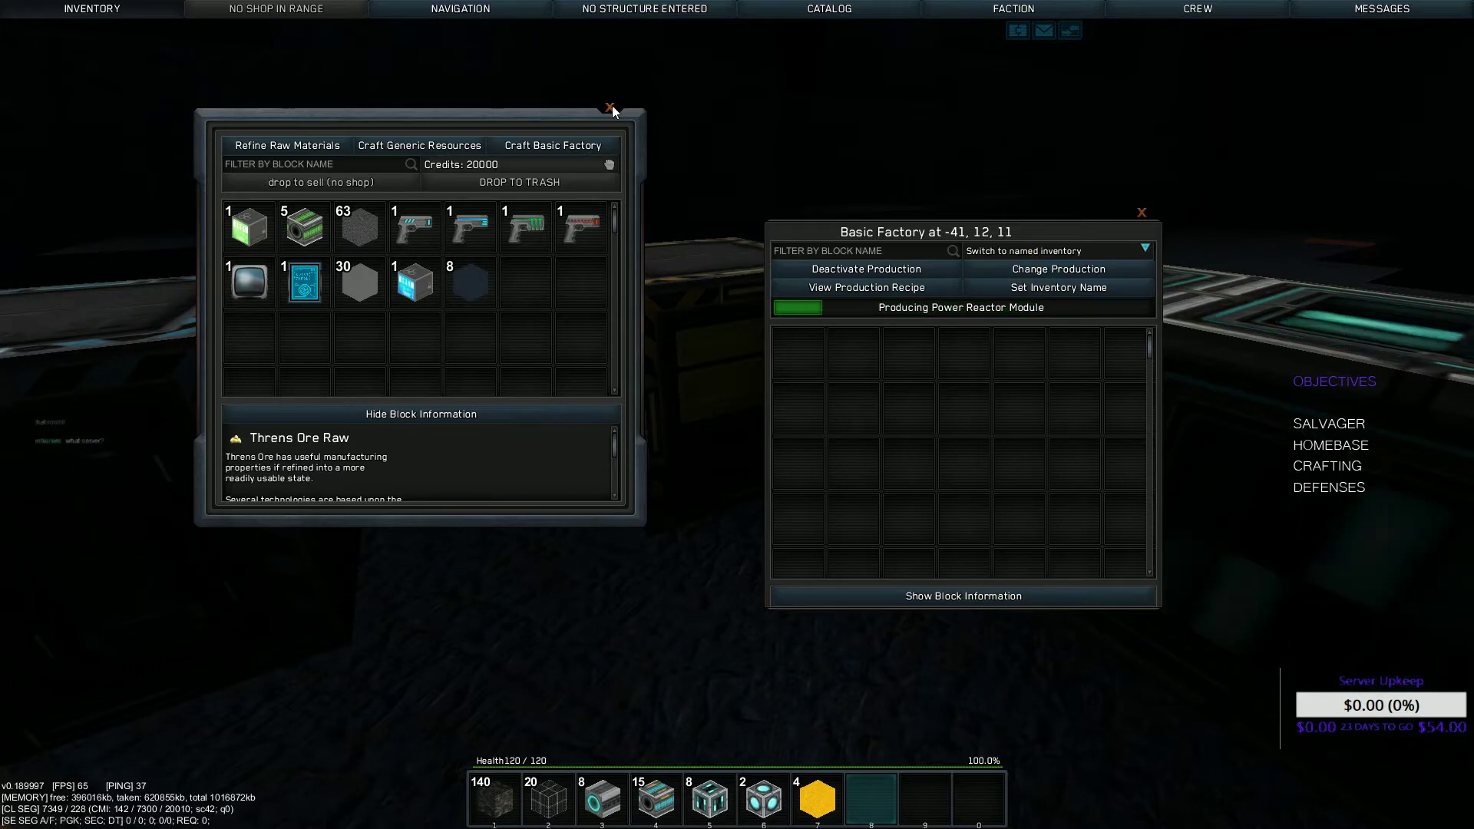
pyautogui.press('Escape')
# Check the Capsule Refinery and Basic Factory inventories
pyautogui.press('r')
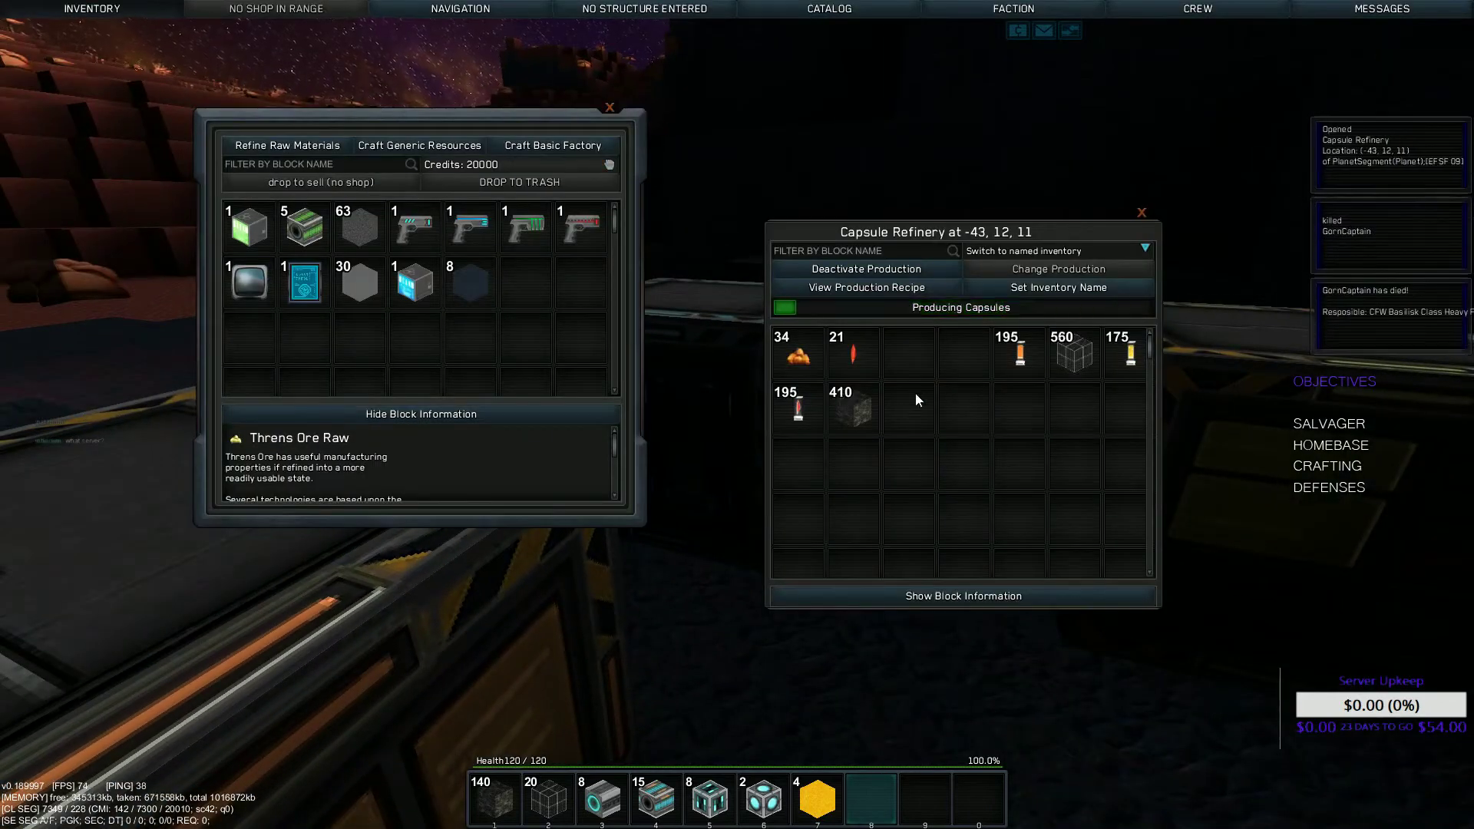
pyautogui.press('Escape')
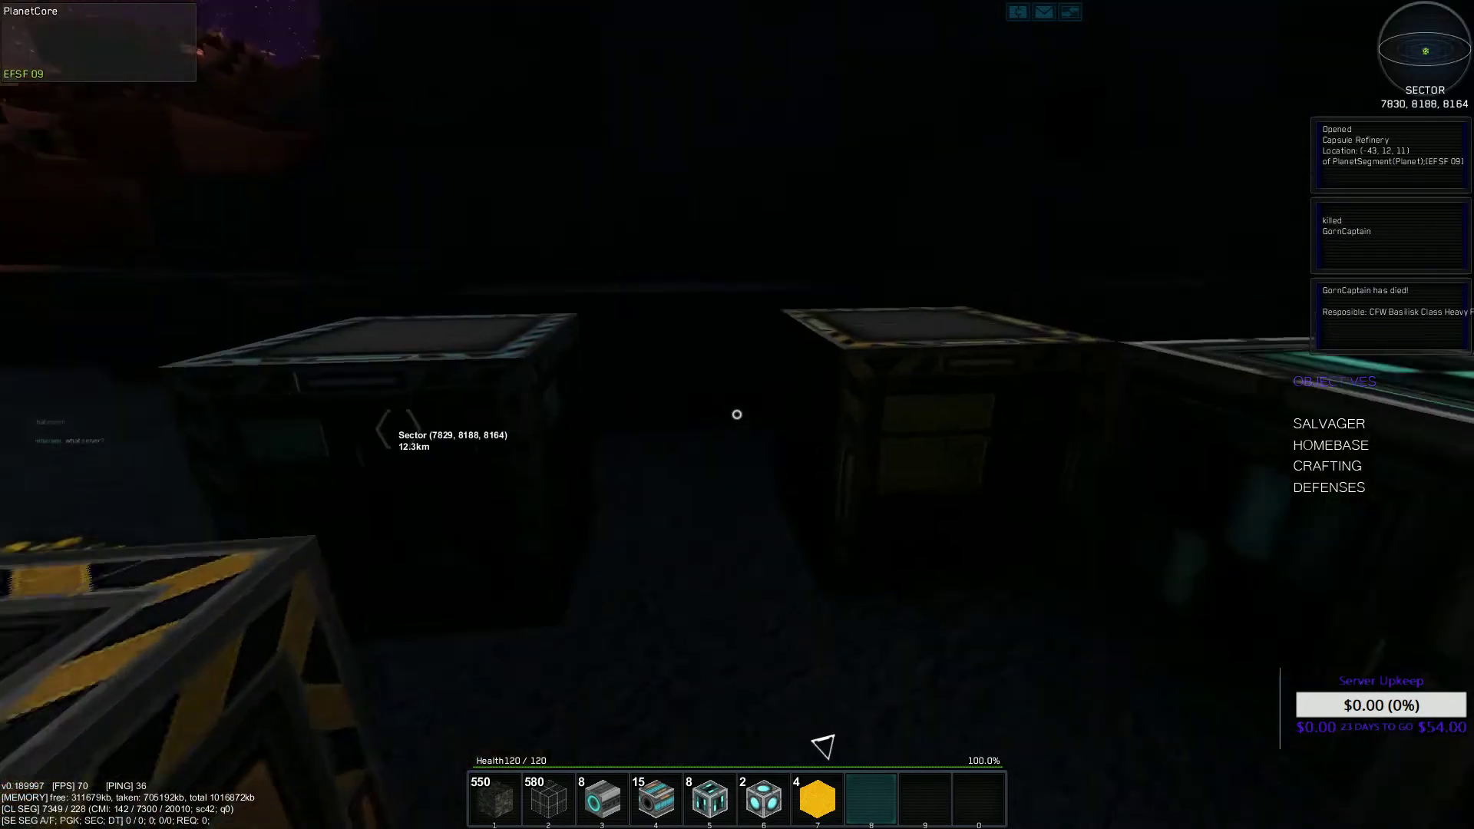
pyautogui.press('r')
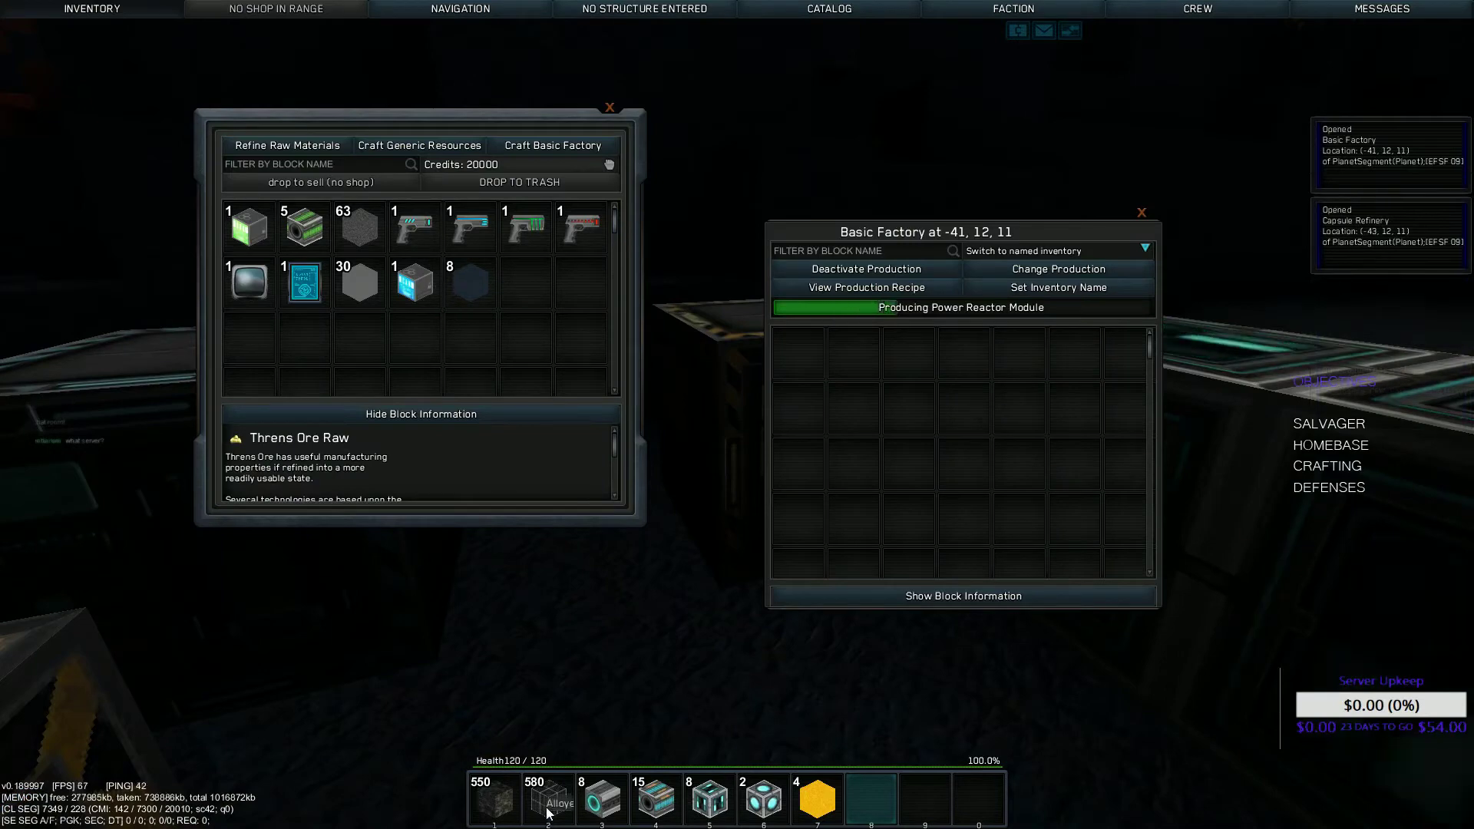
pyautogui.press('Escape')
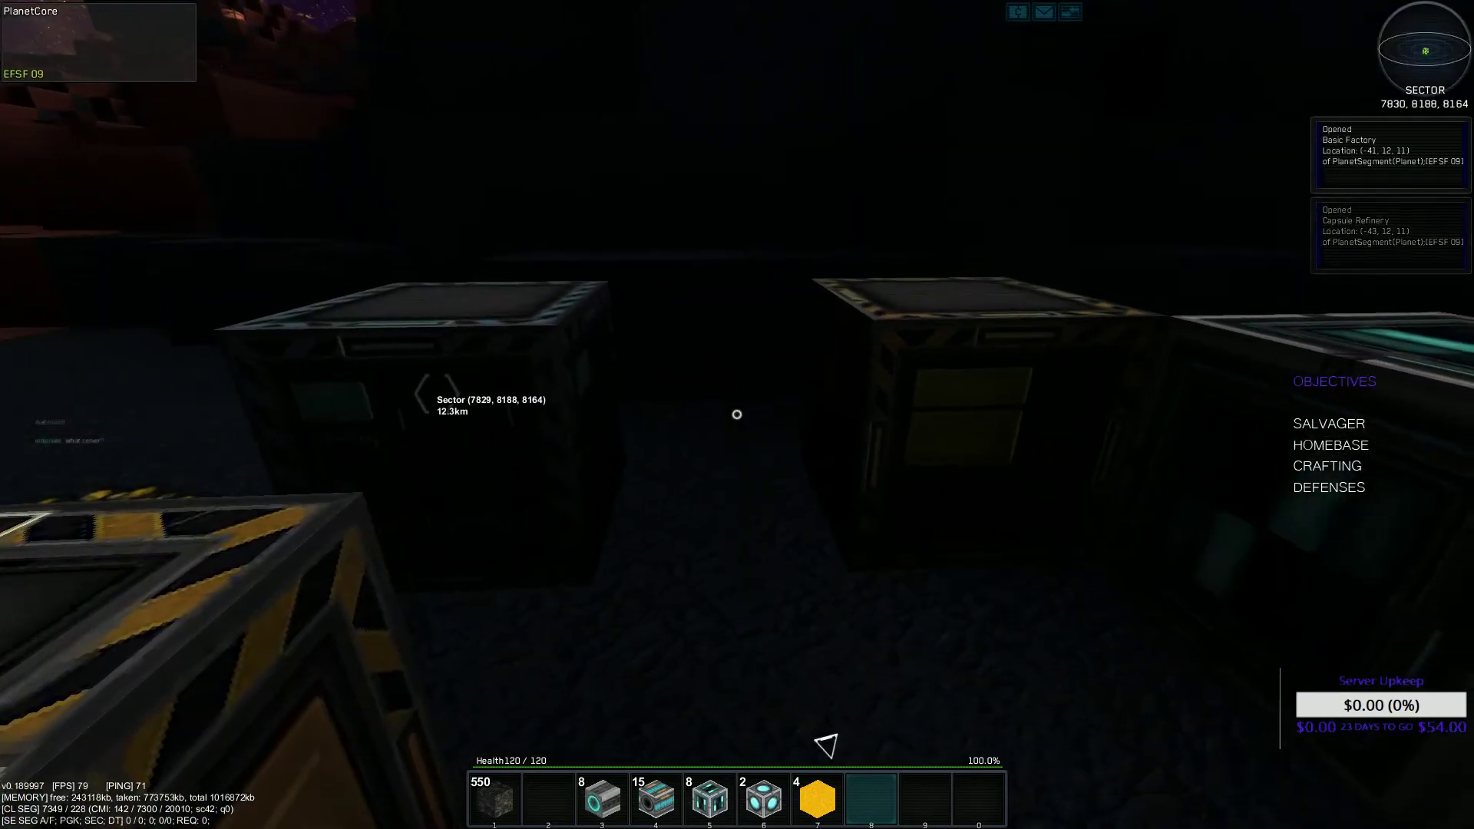
pyautogui.press('i')
pyautogui.press('i')
pyautogui.press('i')
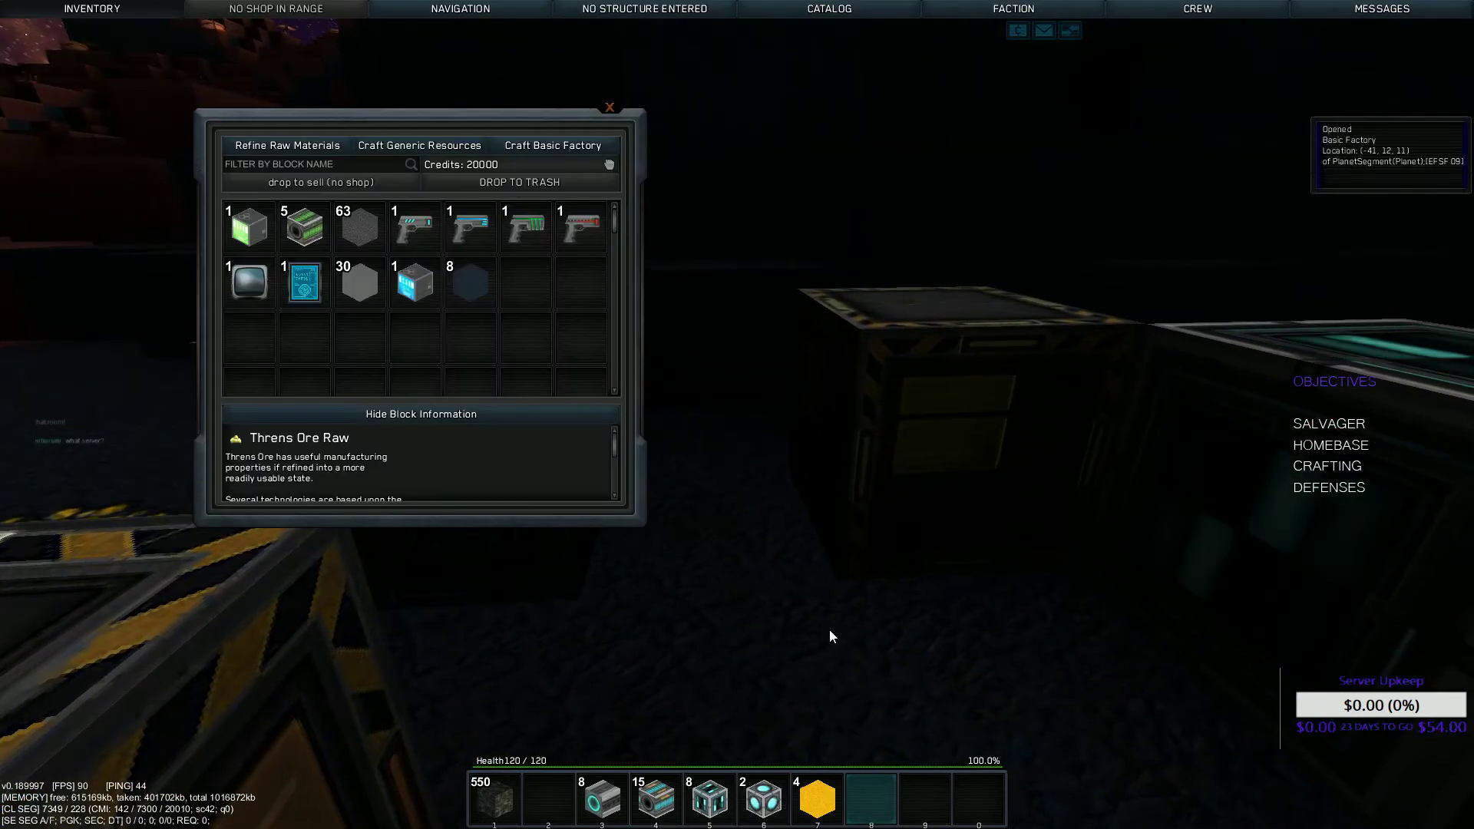
pyautogui.press('i')
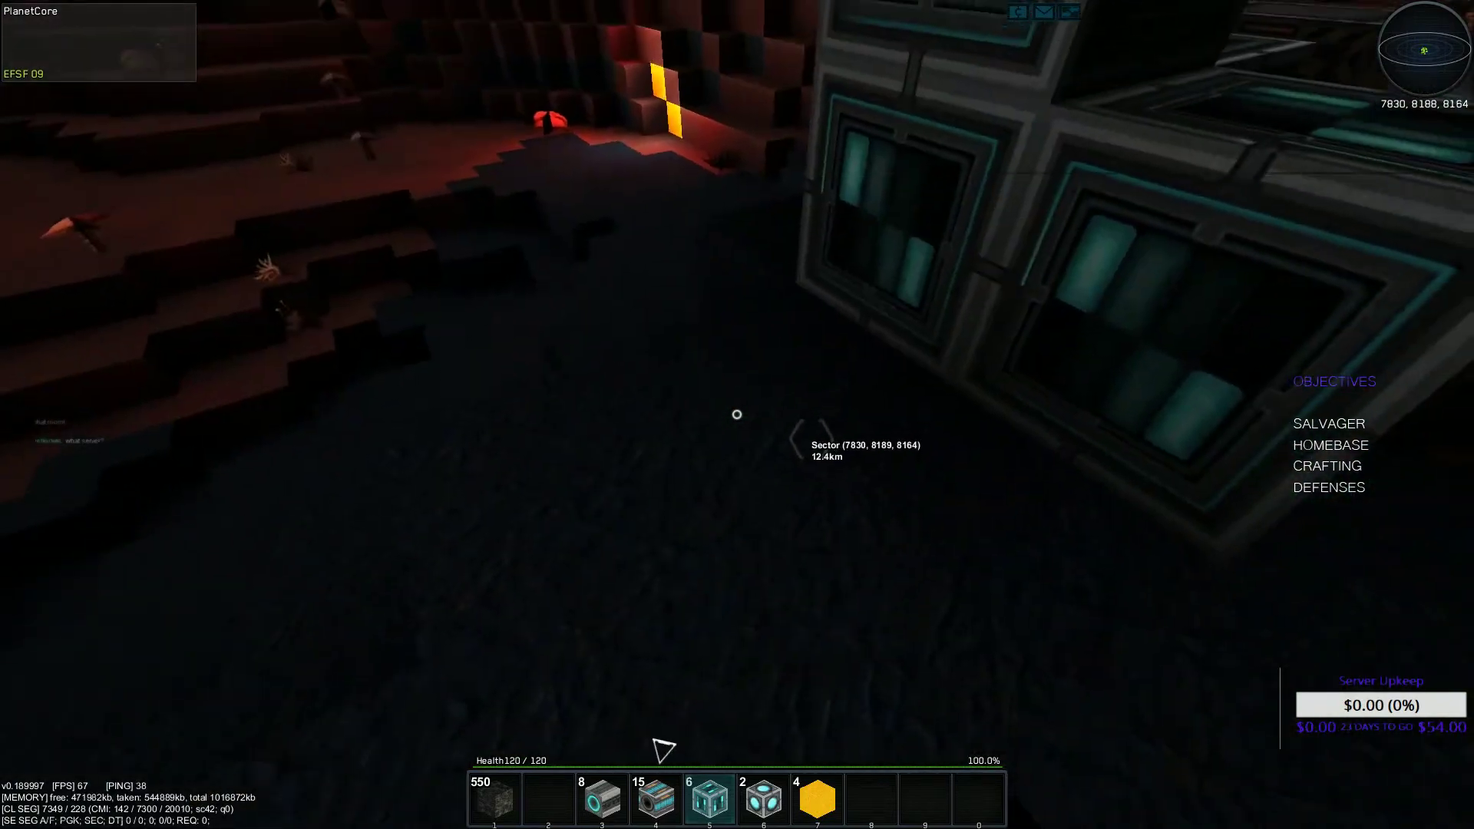
# Place three Power Reactor Module blocks beside the factories
pyautogui.click(738, 415)
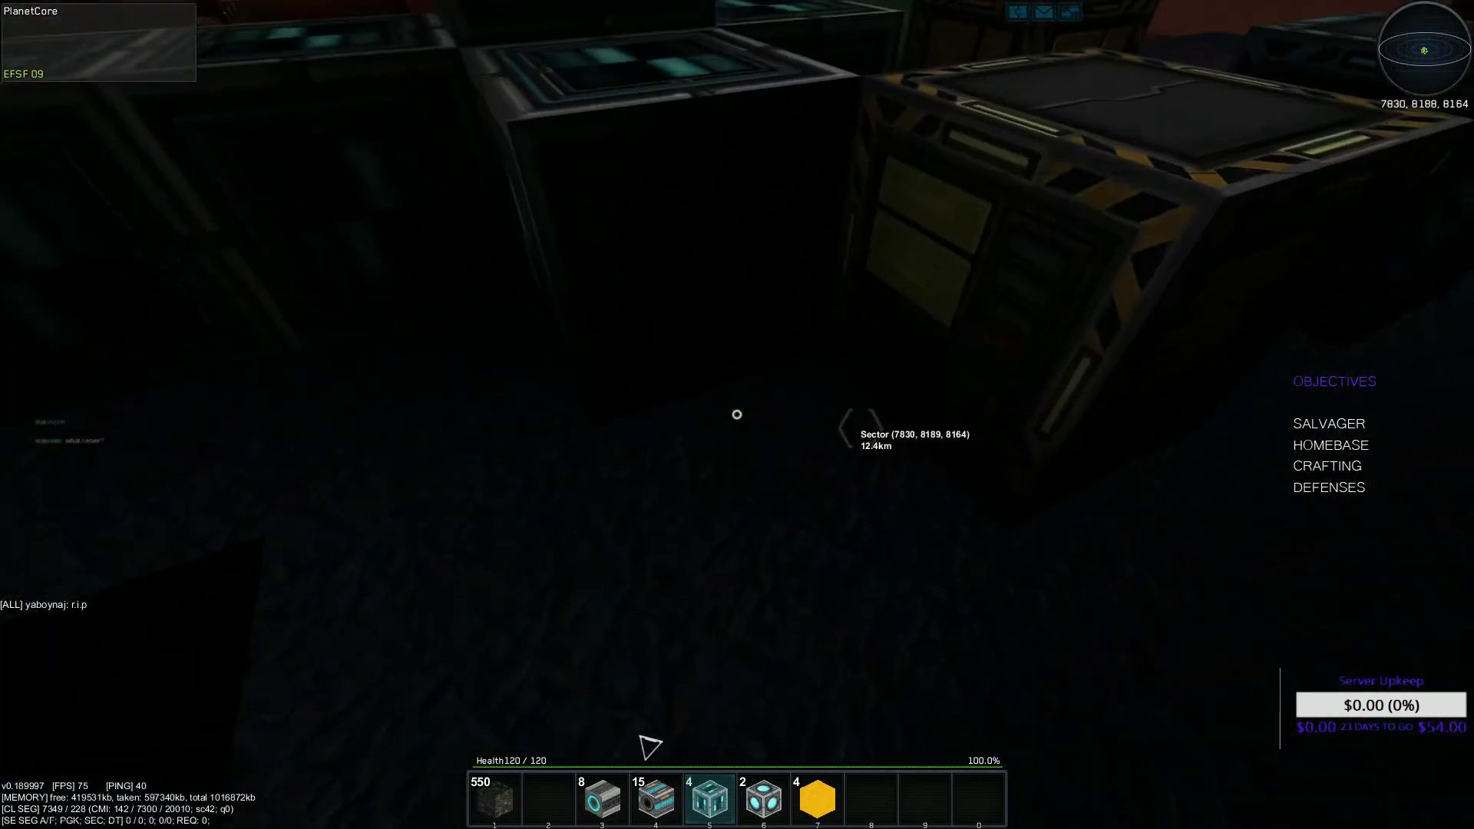
pyautogui.click(738, 415)
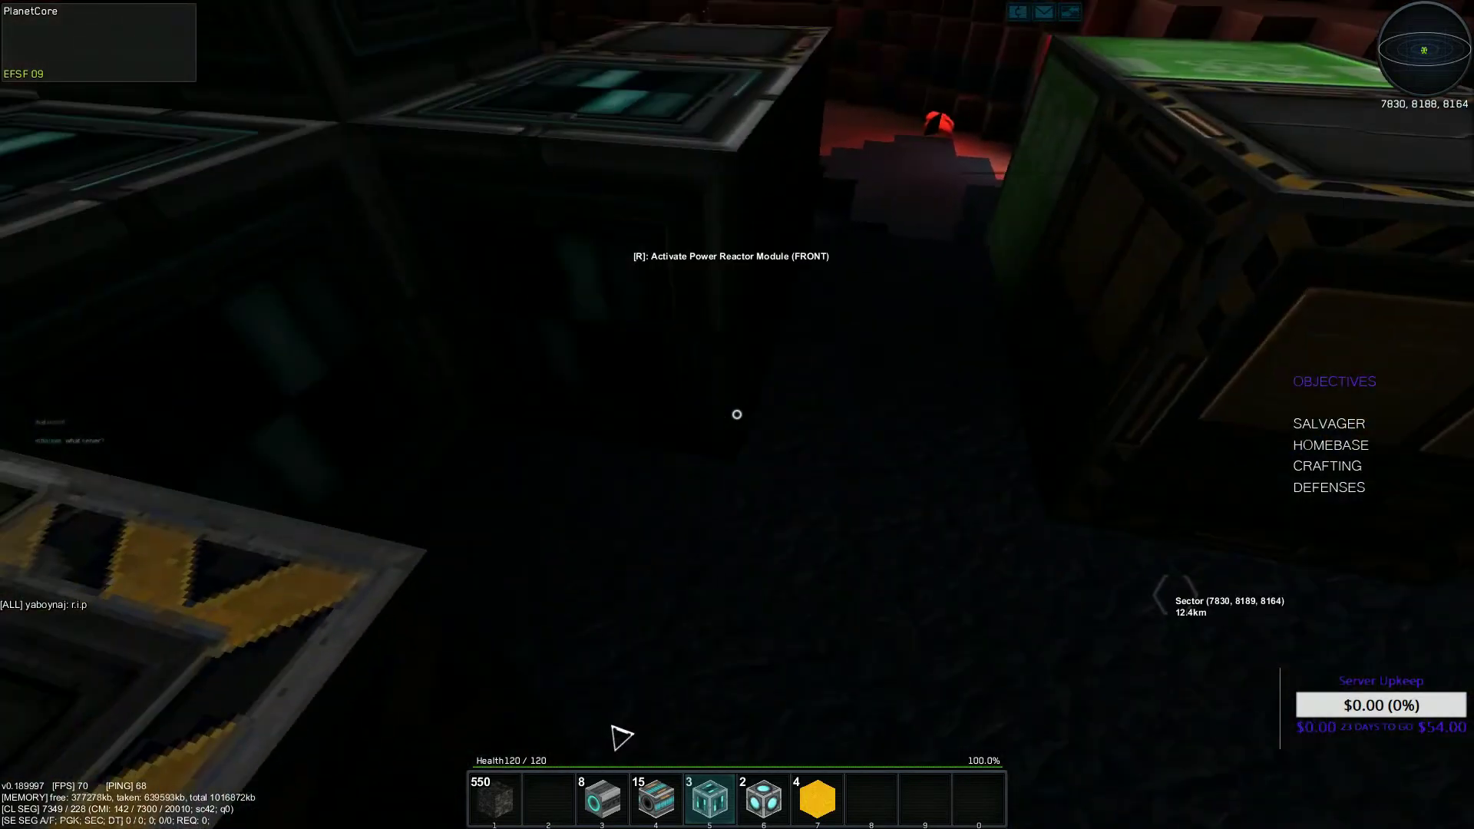
pyautogui.press('1')
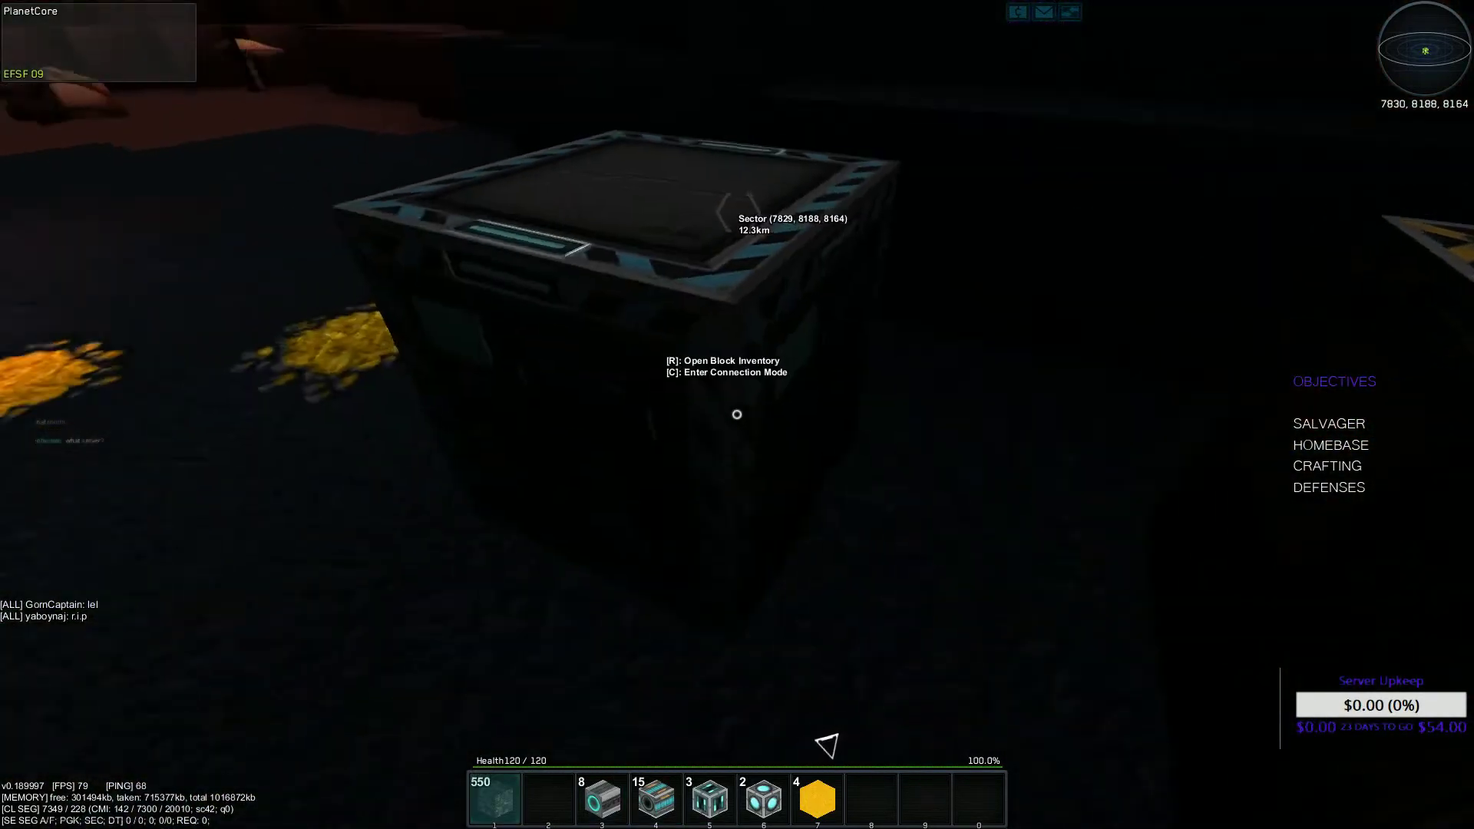
pyautogui.press('r')
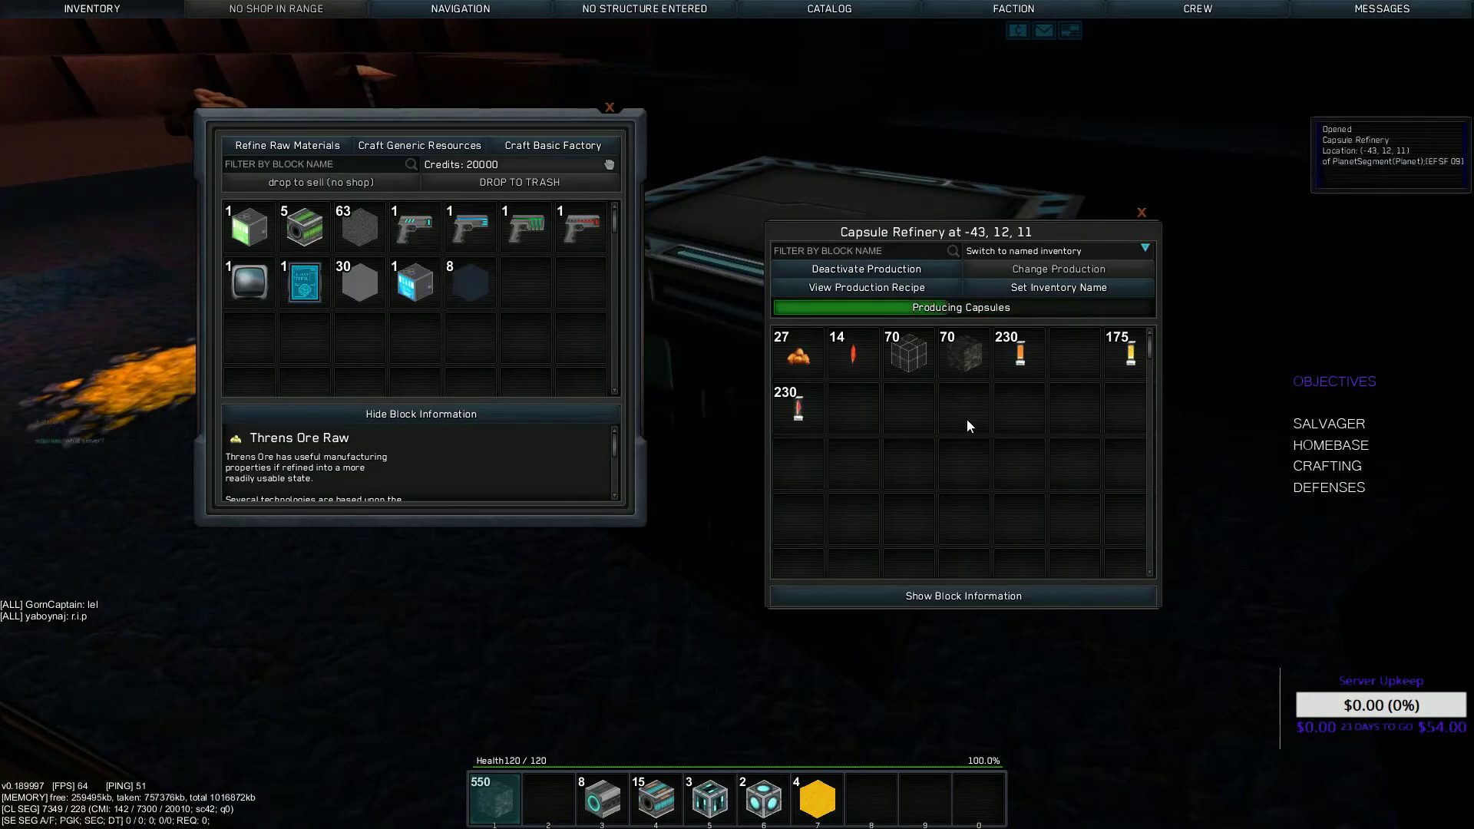
pyautogui.press('Escape')
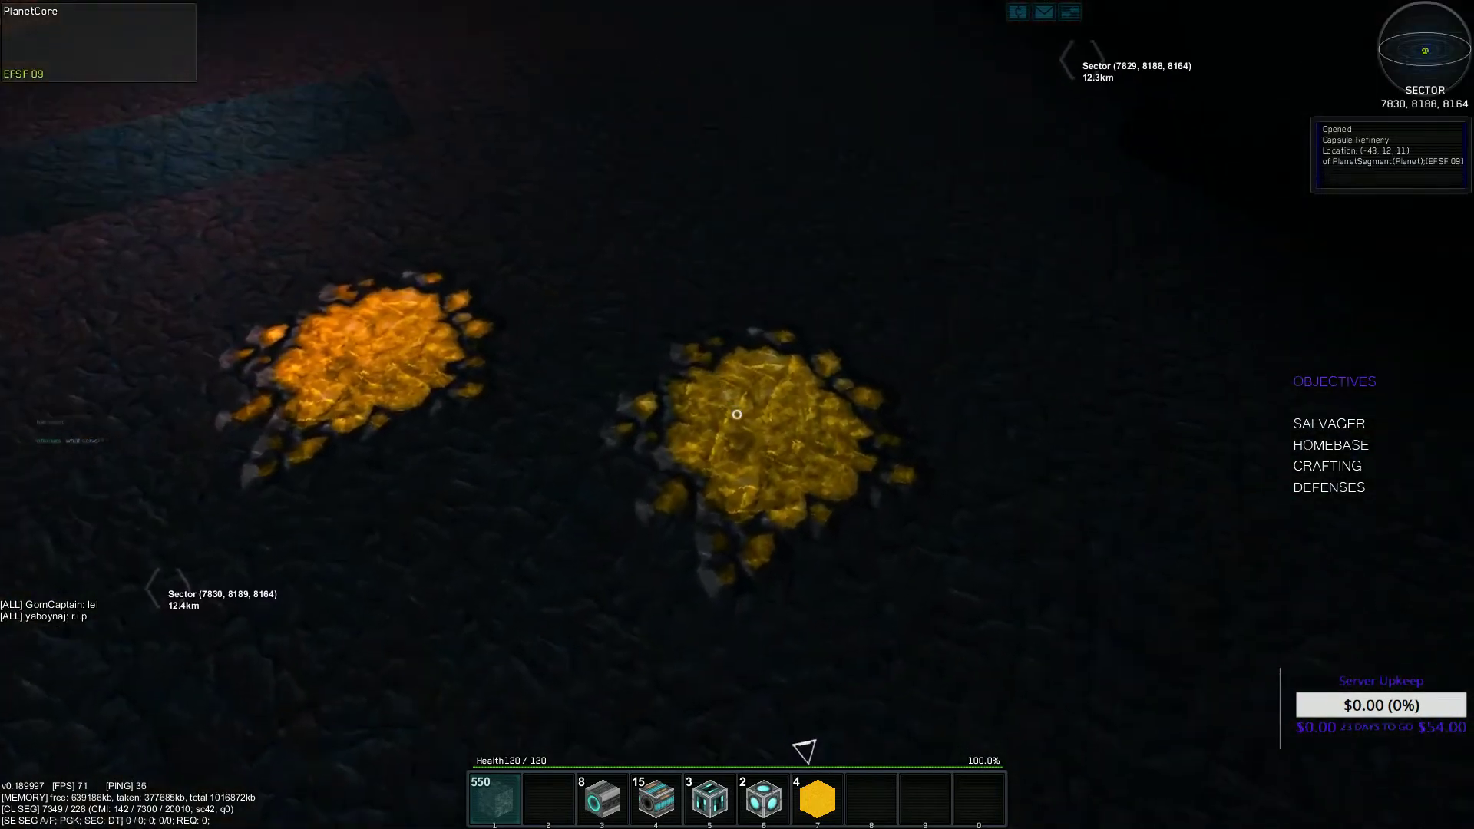
# Salvage both glowing ore deposits, dropping into the shaft to mine down to the lava
pyautogui.moveTo(738, 414); pyautogui.dragTo(738, 416)
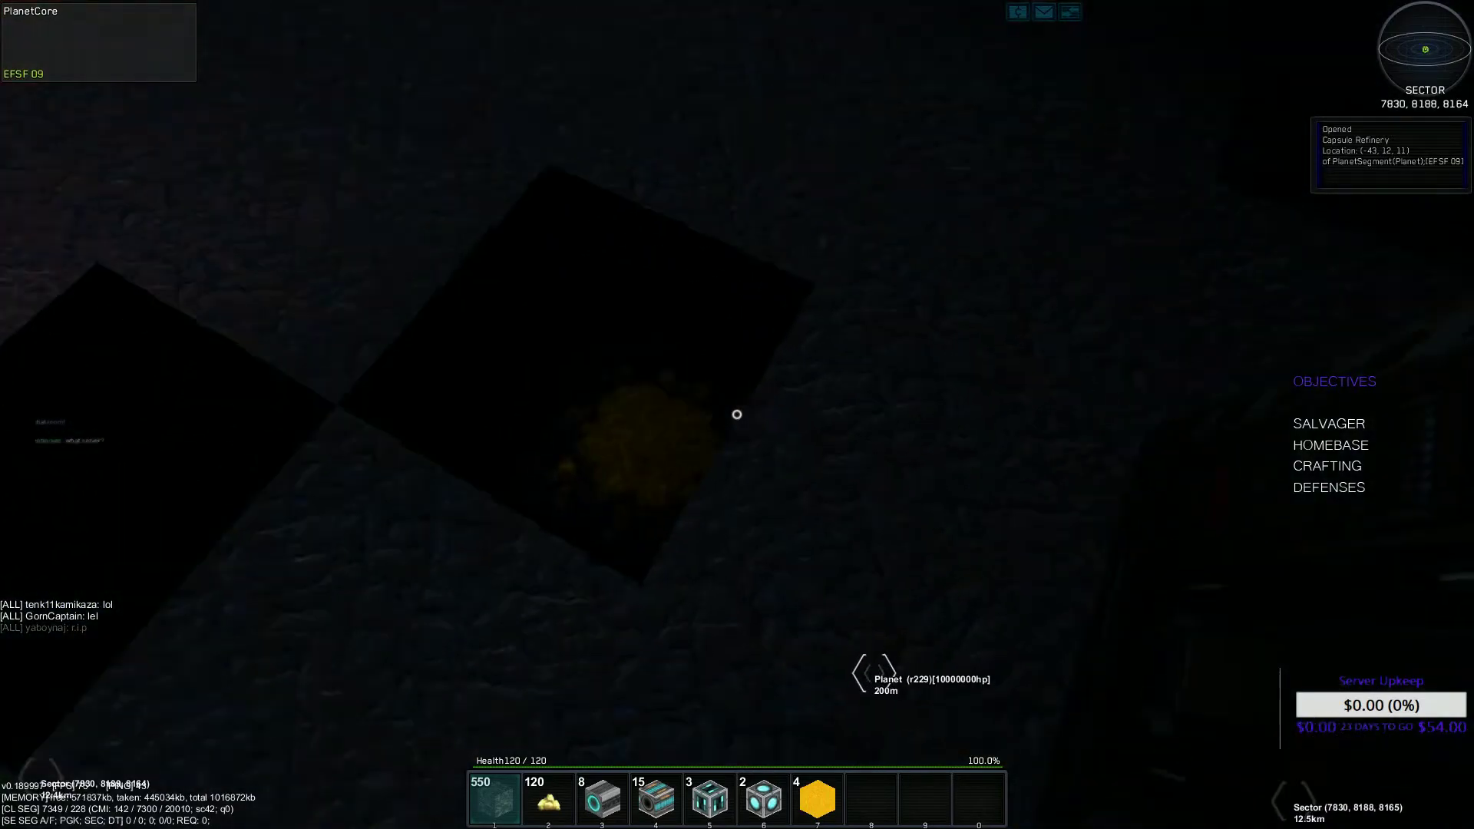
pyautogui.moveTo(738, 414); pyautogui.dragTo(737, 416)
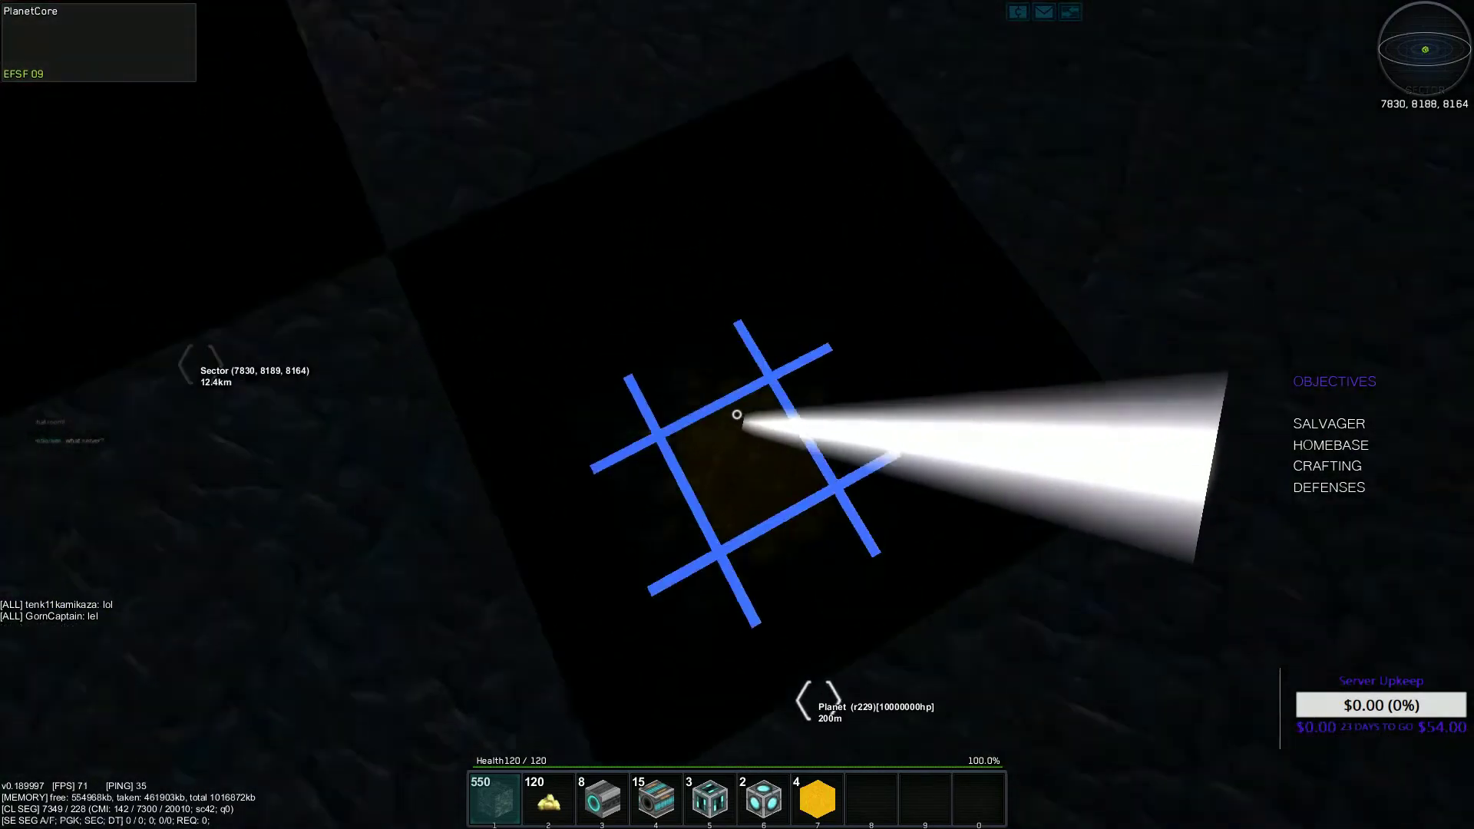
pyautogui.press('w')
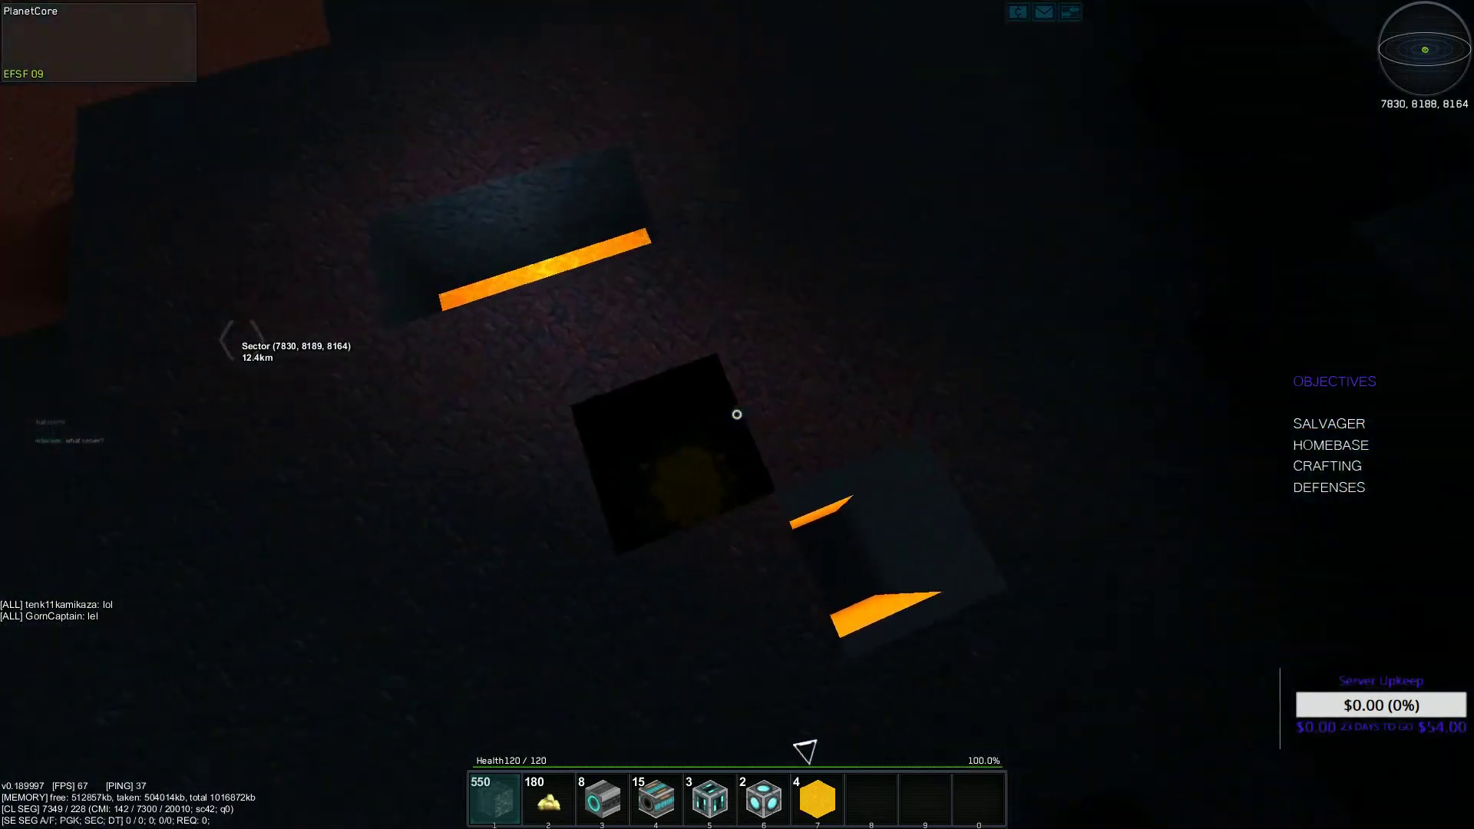
pyautogui.moveTo(738, 415); pyautogui.dragTo(738, 415)
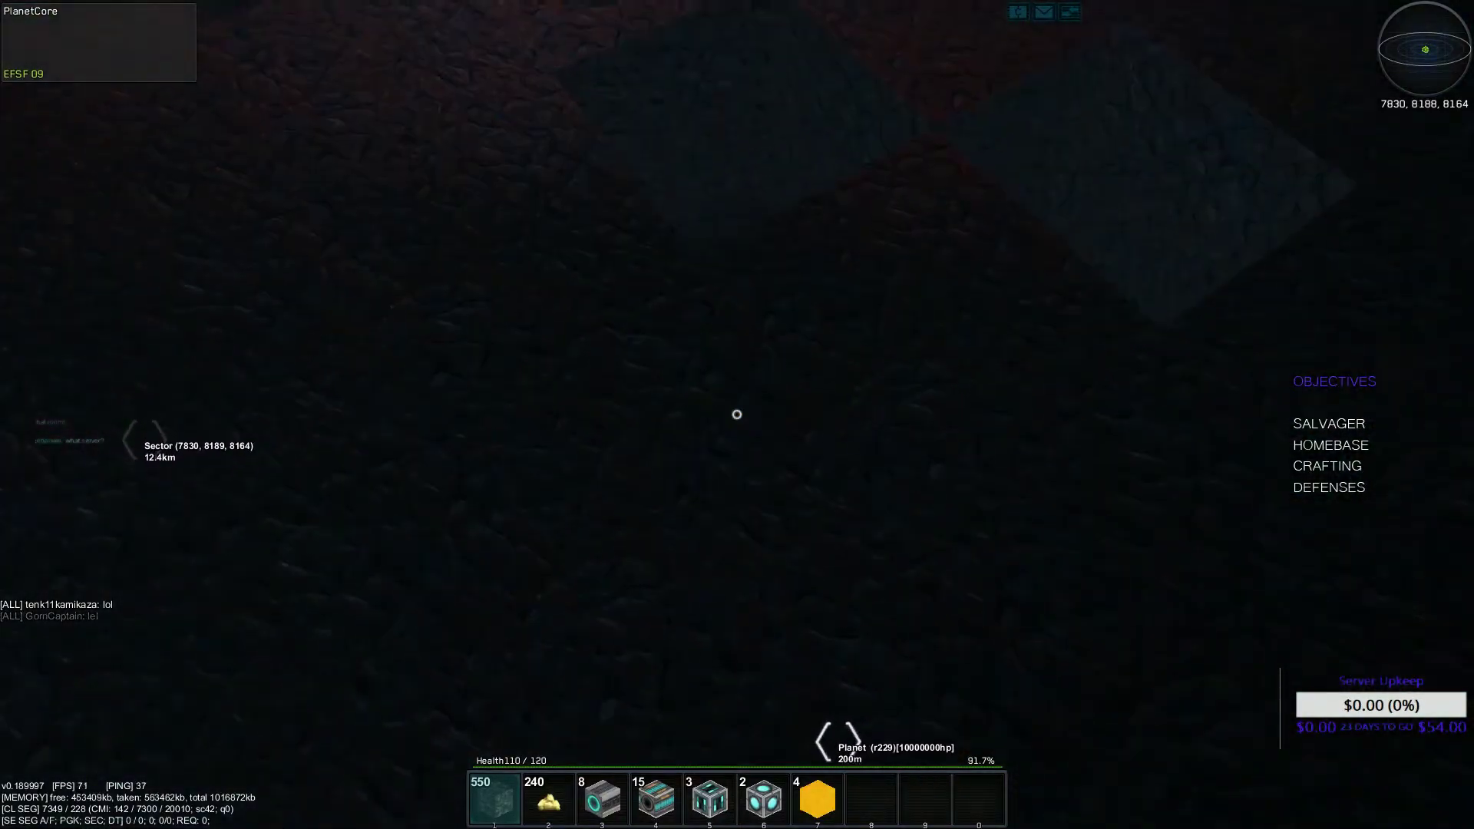
pyautogui.moveTo(737, 415); pyautogui.dragTo(738, 414)
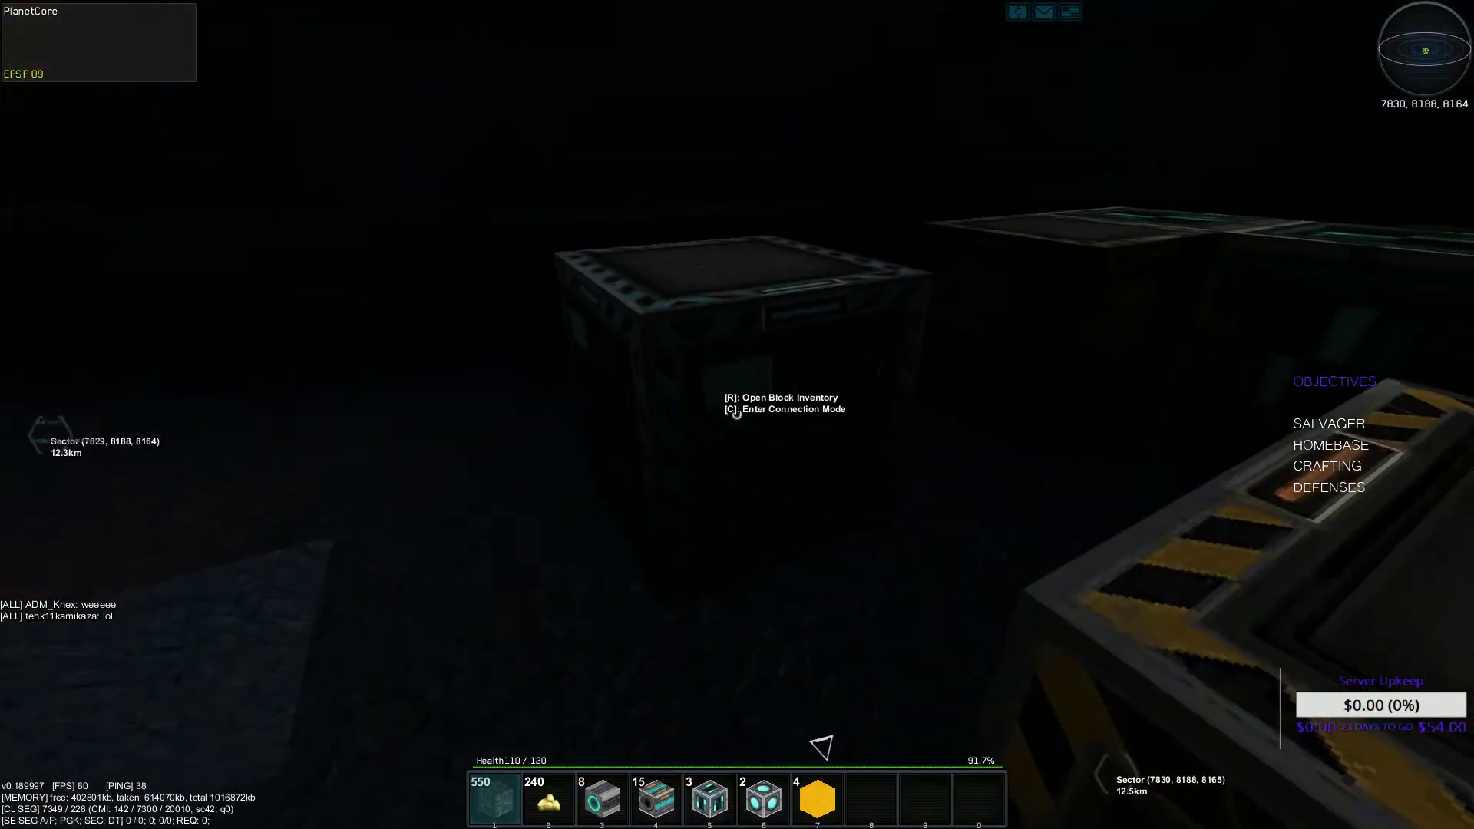
# Load the 240 raw ore into the Capsule Refinery and check the Basic Factory
pyautogui.press('r')
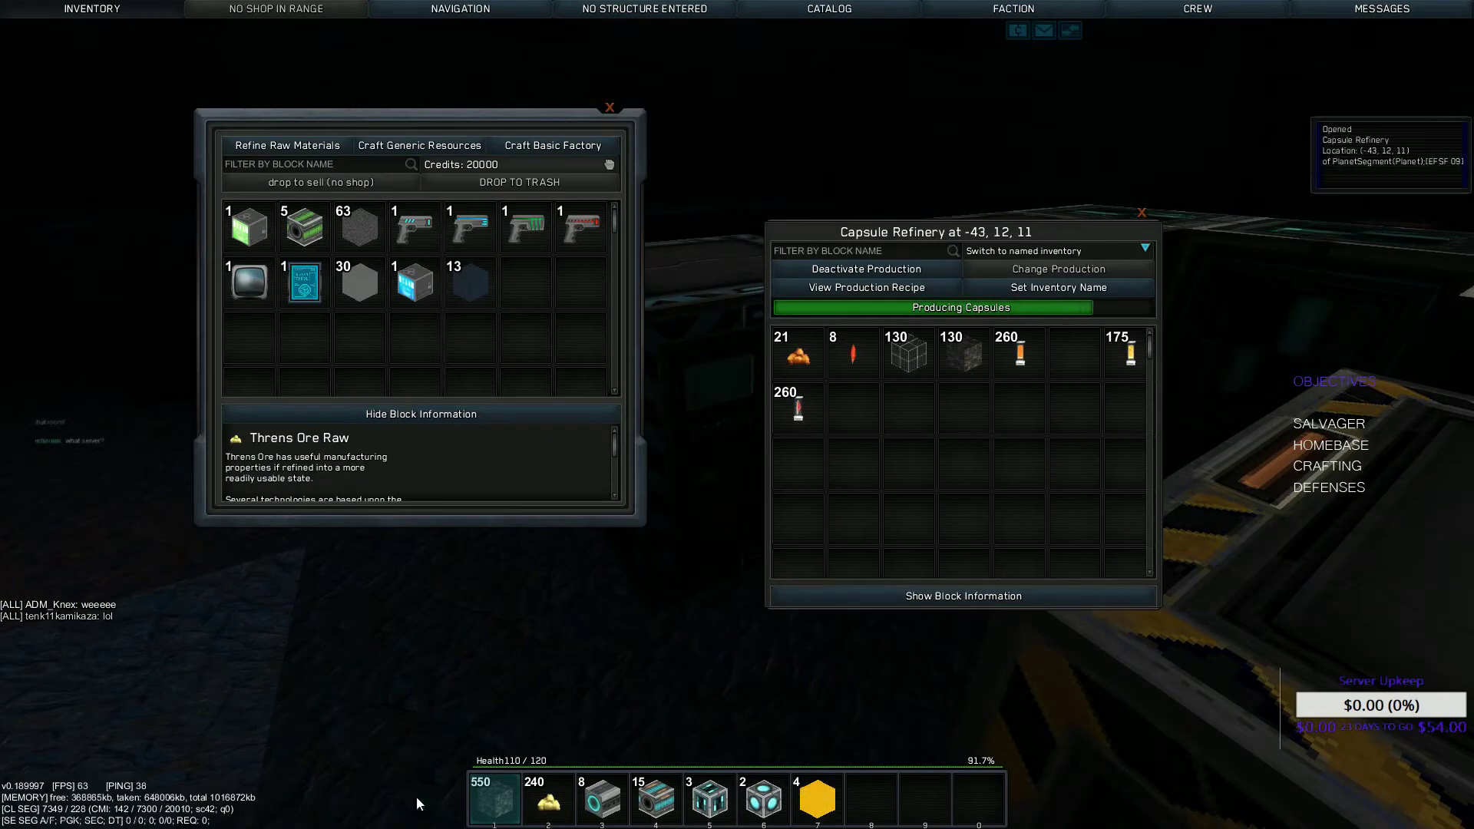
pyautogui.keyDown('shift'); pyautogui.click(548, 797); pyautogui.keyUp('shift')
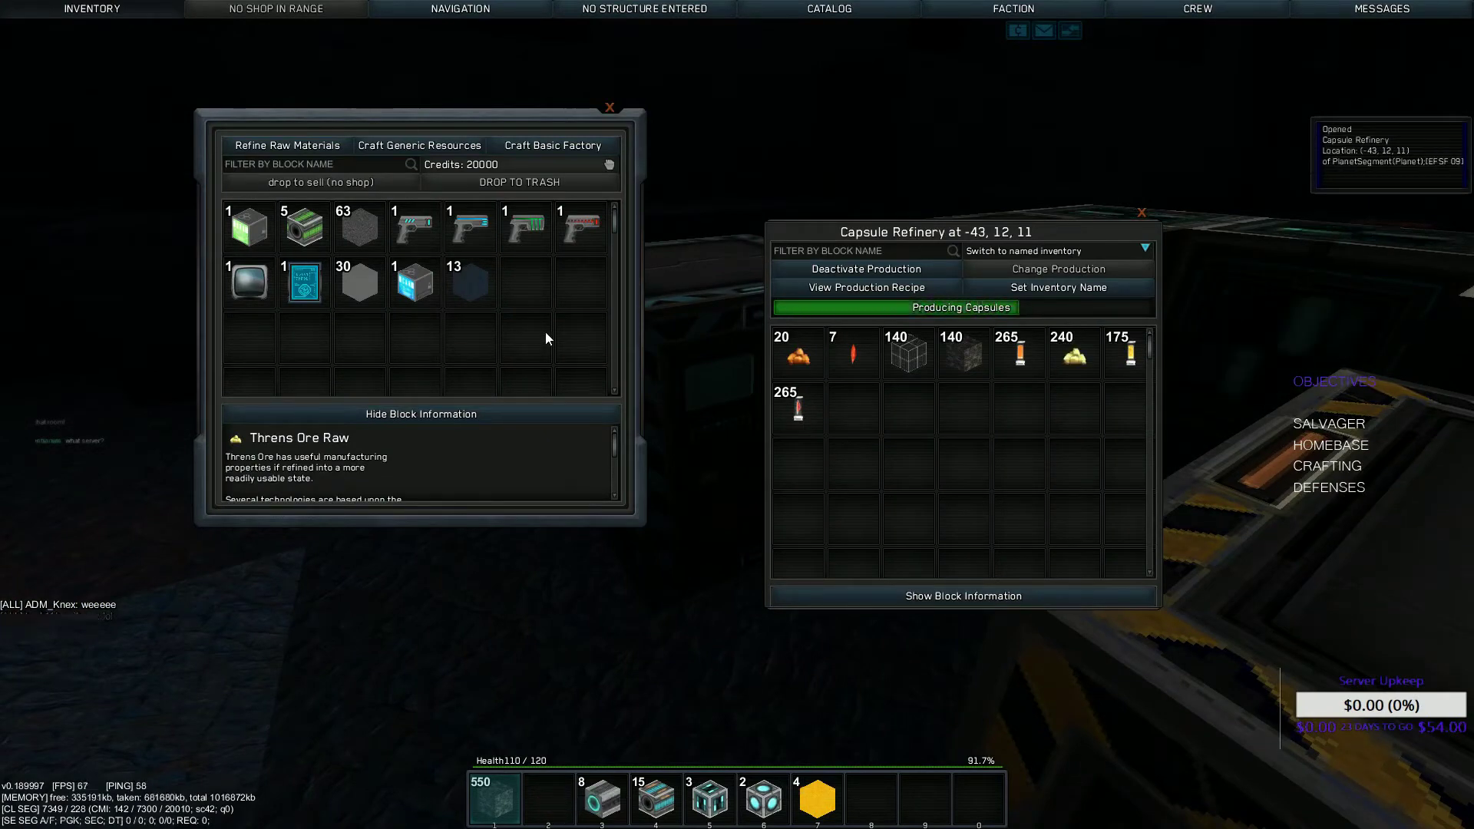
pyautogui.press('Escape')
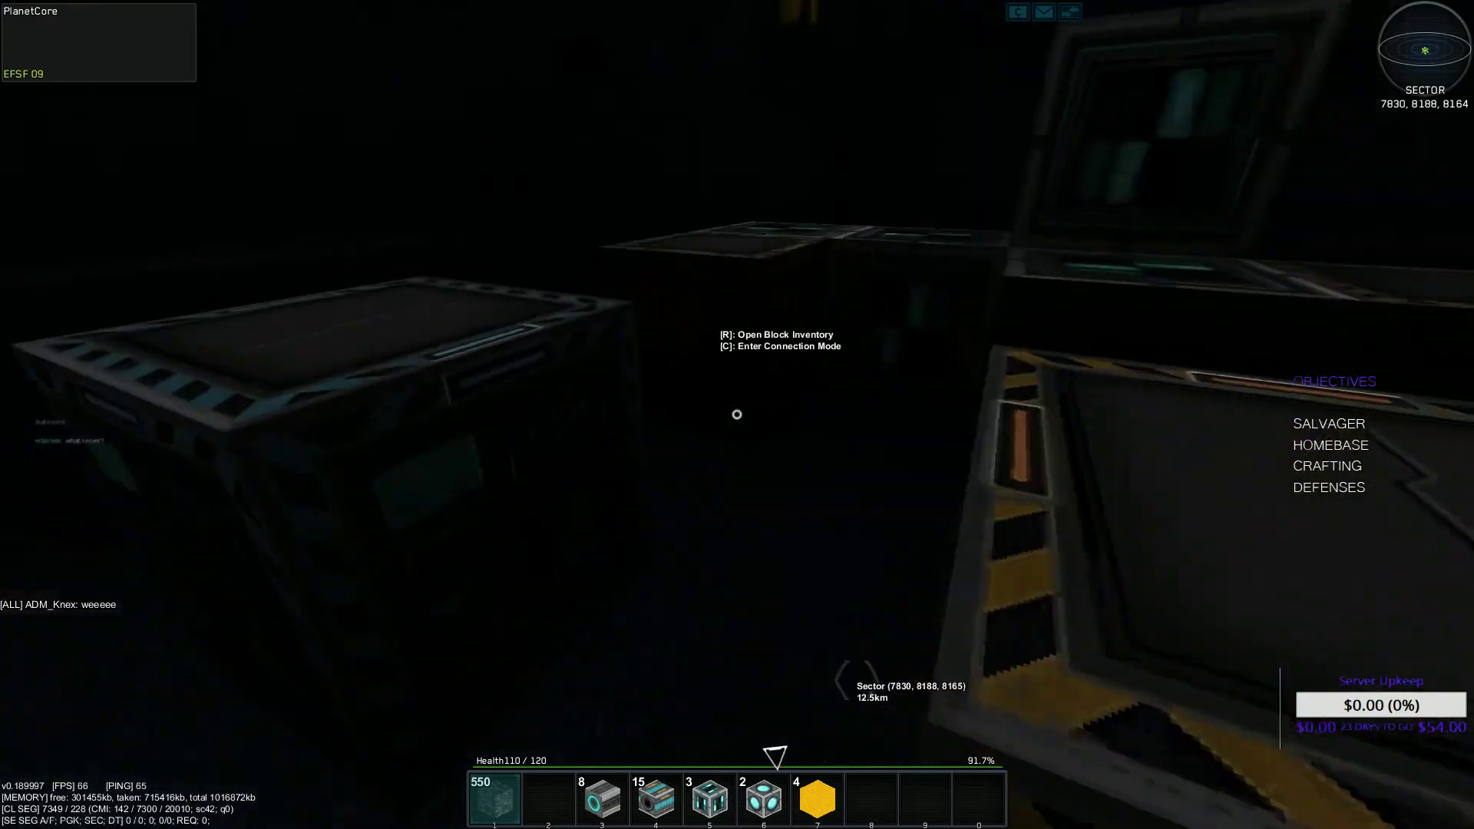
pyautogui.press('r')
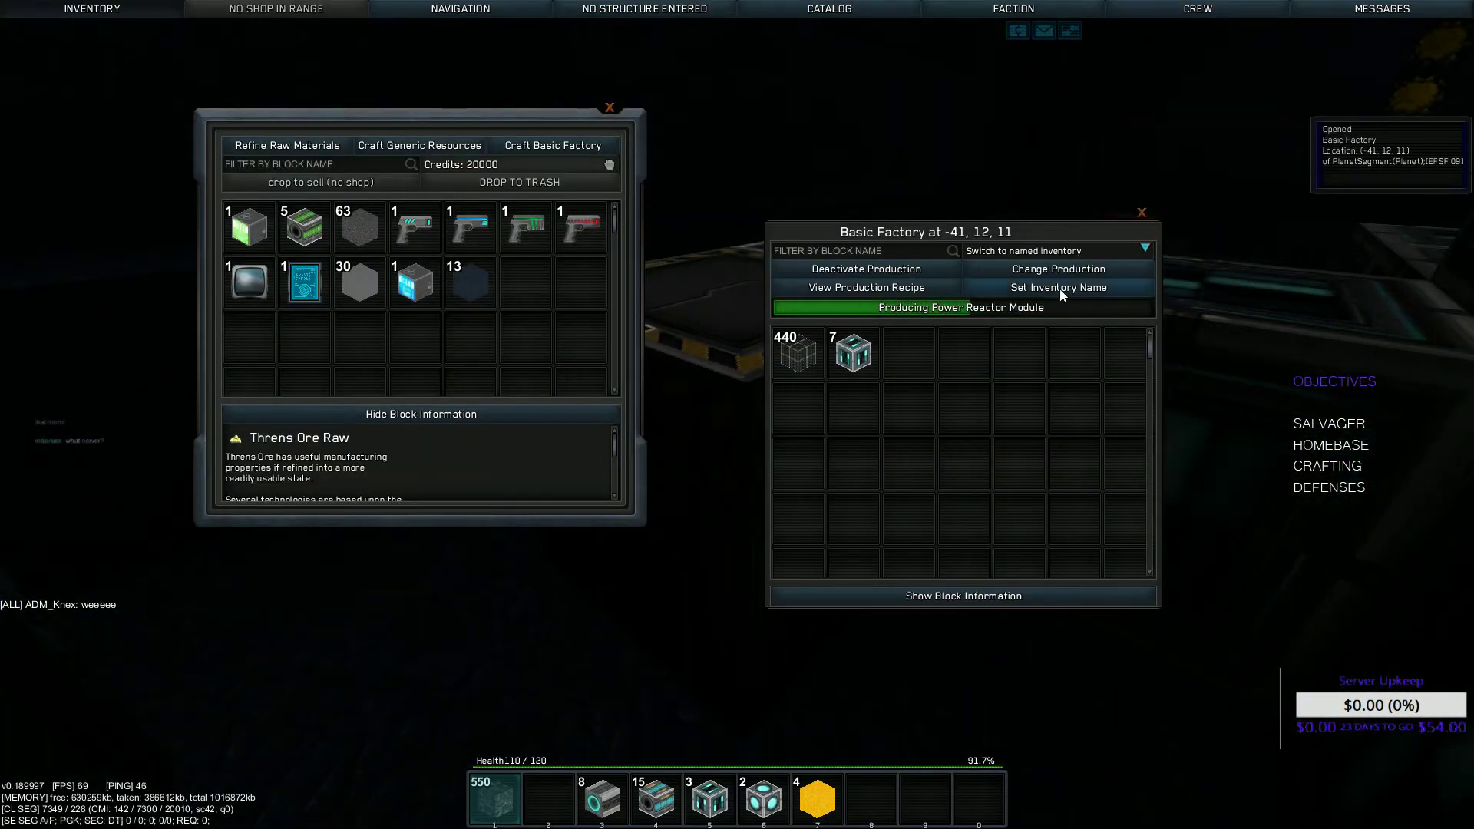
pyautogui.press('Escape')
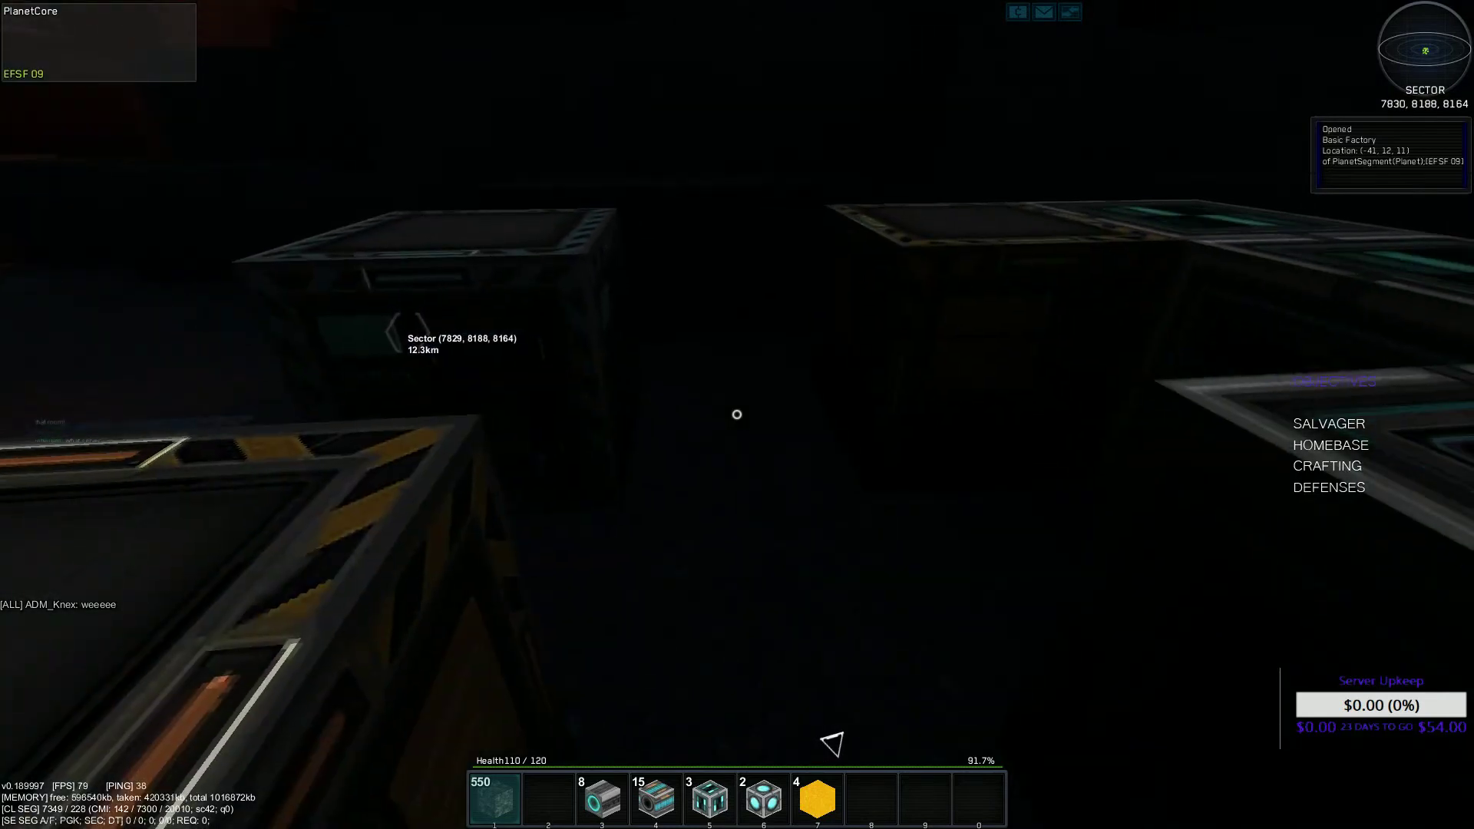
# Craft a Basic Factory block from Crystal Composite and place it at -42, 12, 11
pyautogui.press('i')
pyautogui.click(553, 146)
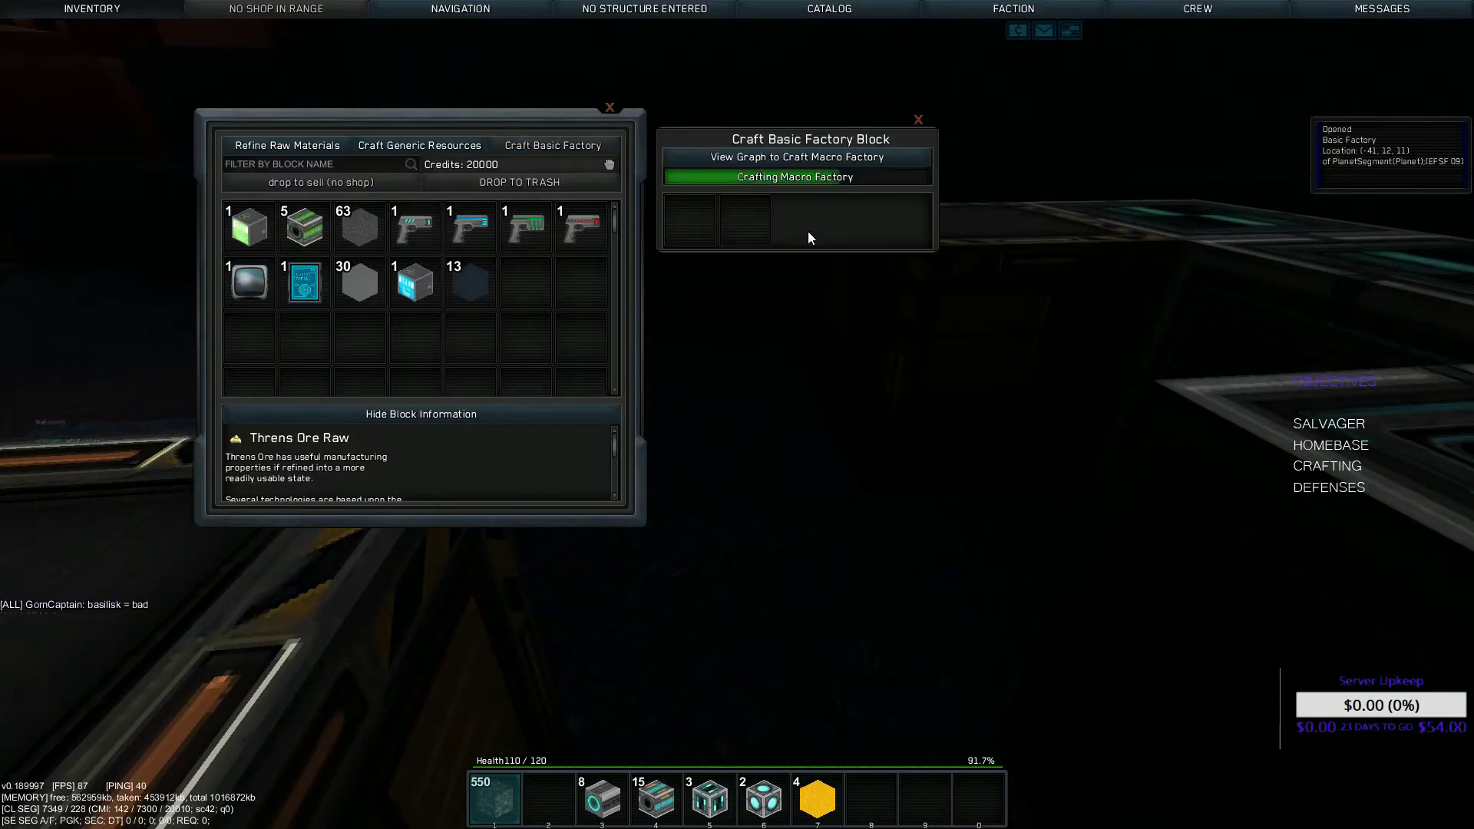
pyautogui.moveTo(498, 792); pyautogui.dragTo(693, 219)
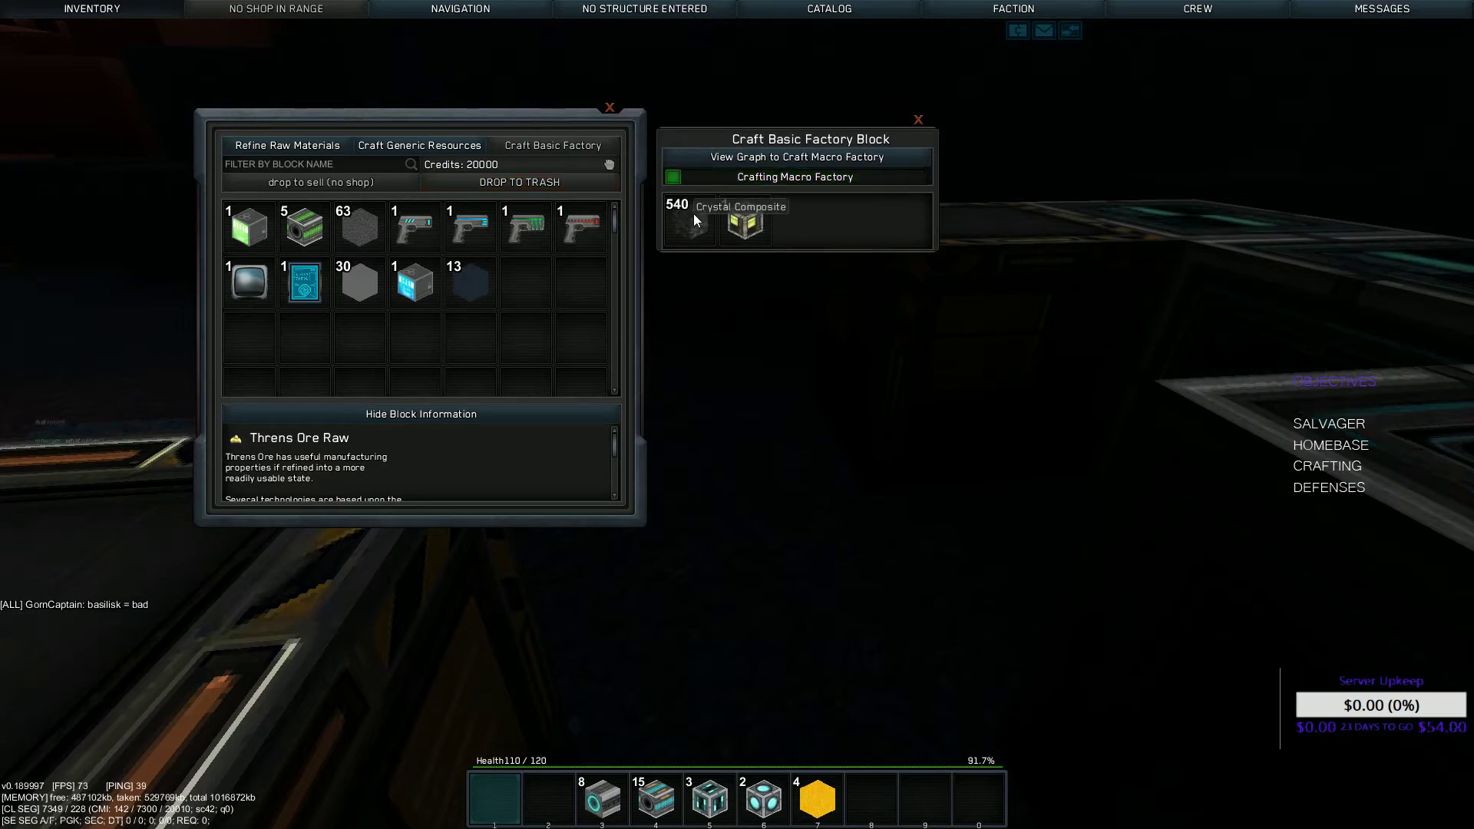
pyautogui.keyDown('shift'); pyautogui.click(694, 219); pyautogui.keyUp('shift')
pyautogui.keyDown('shift'); pyautogui.click(749, 221); pyautogui.keyUp('shift')
pyautogui.press('Escape')
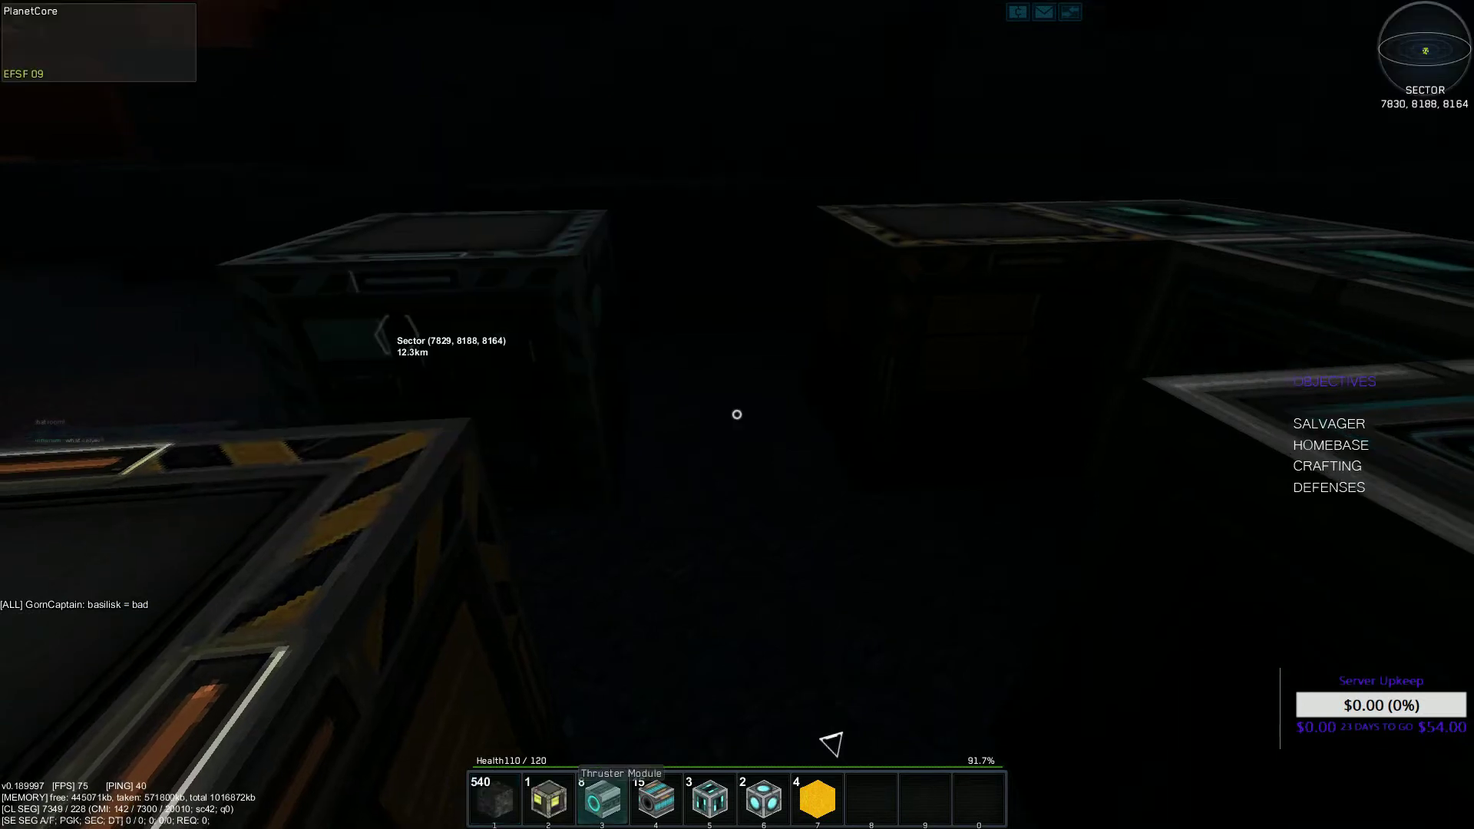
pyautogui.click(737, 414)
# Set the new Basic Factory to produce Salvage Modules, using the 'sa' search, and review its recipe
pyautogui.press('r')
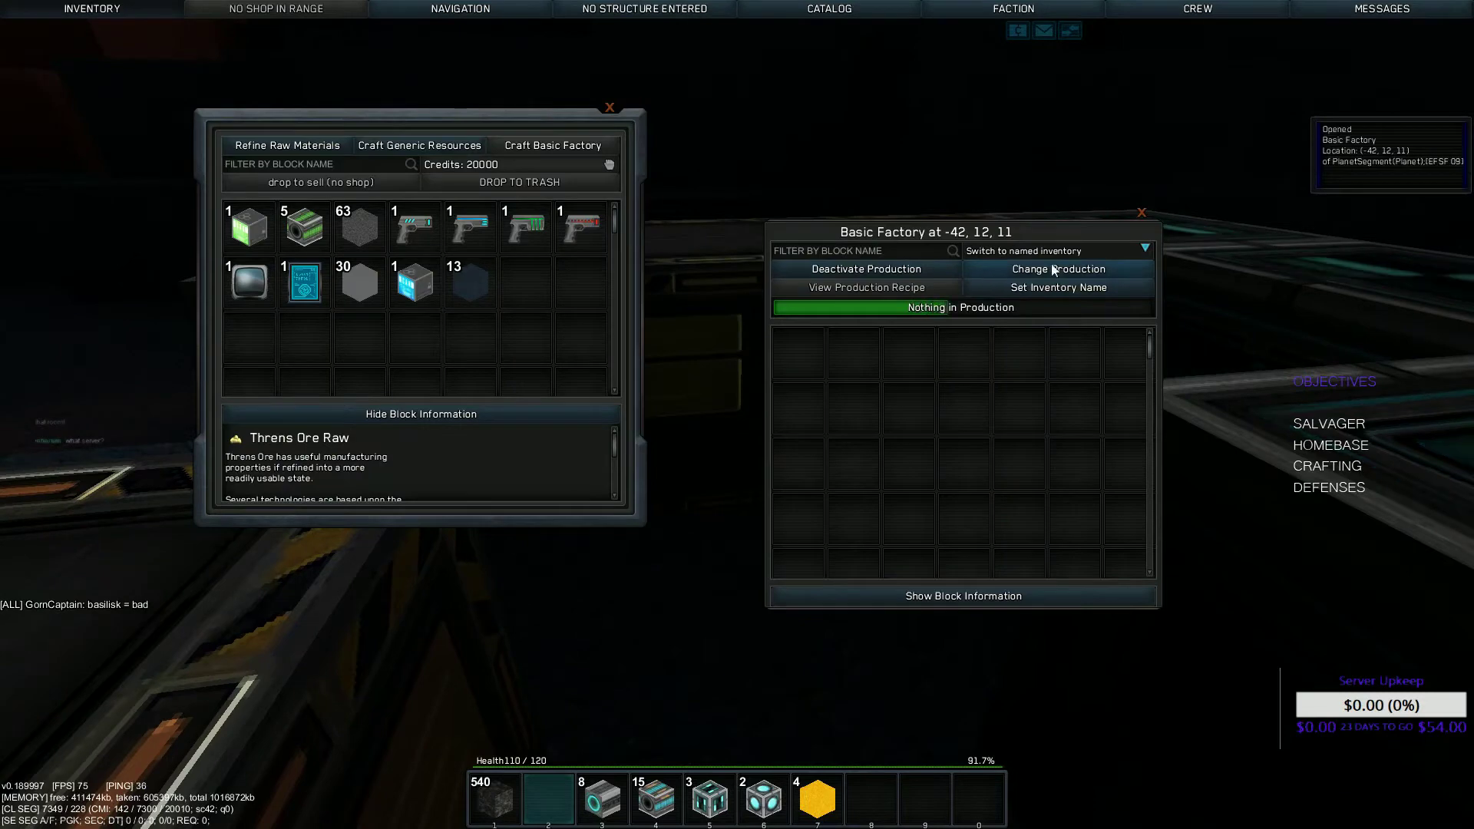
pyautogui.click(1053, 269)
pyautogui.write('sa')
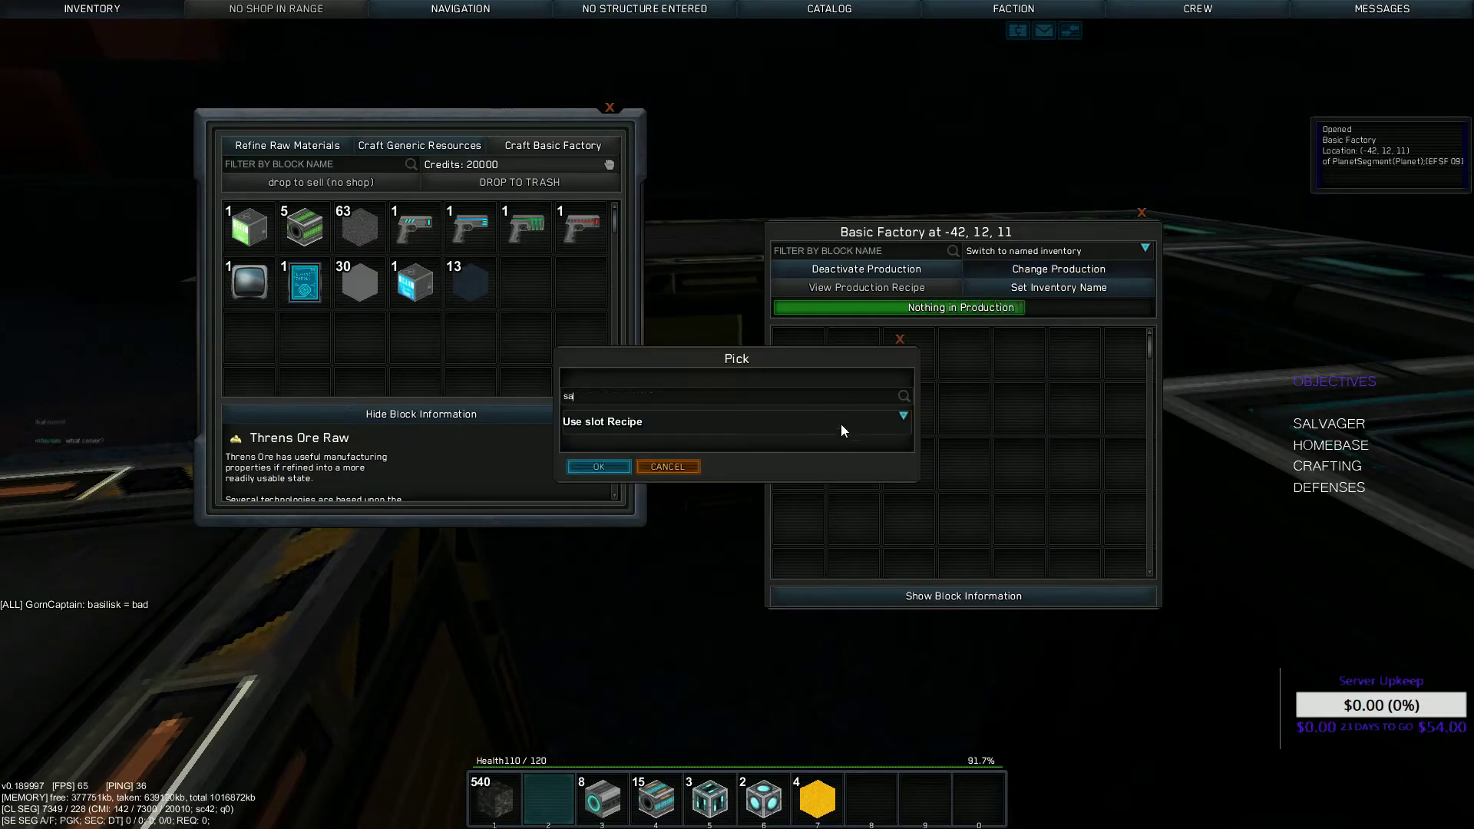
pyautogui.click(841, 423)
pyautogui.click(720, 492)
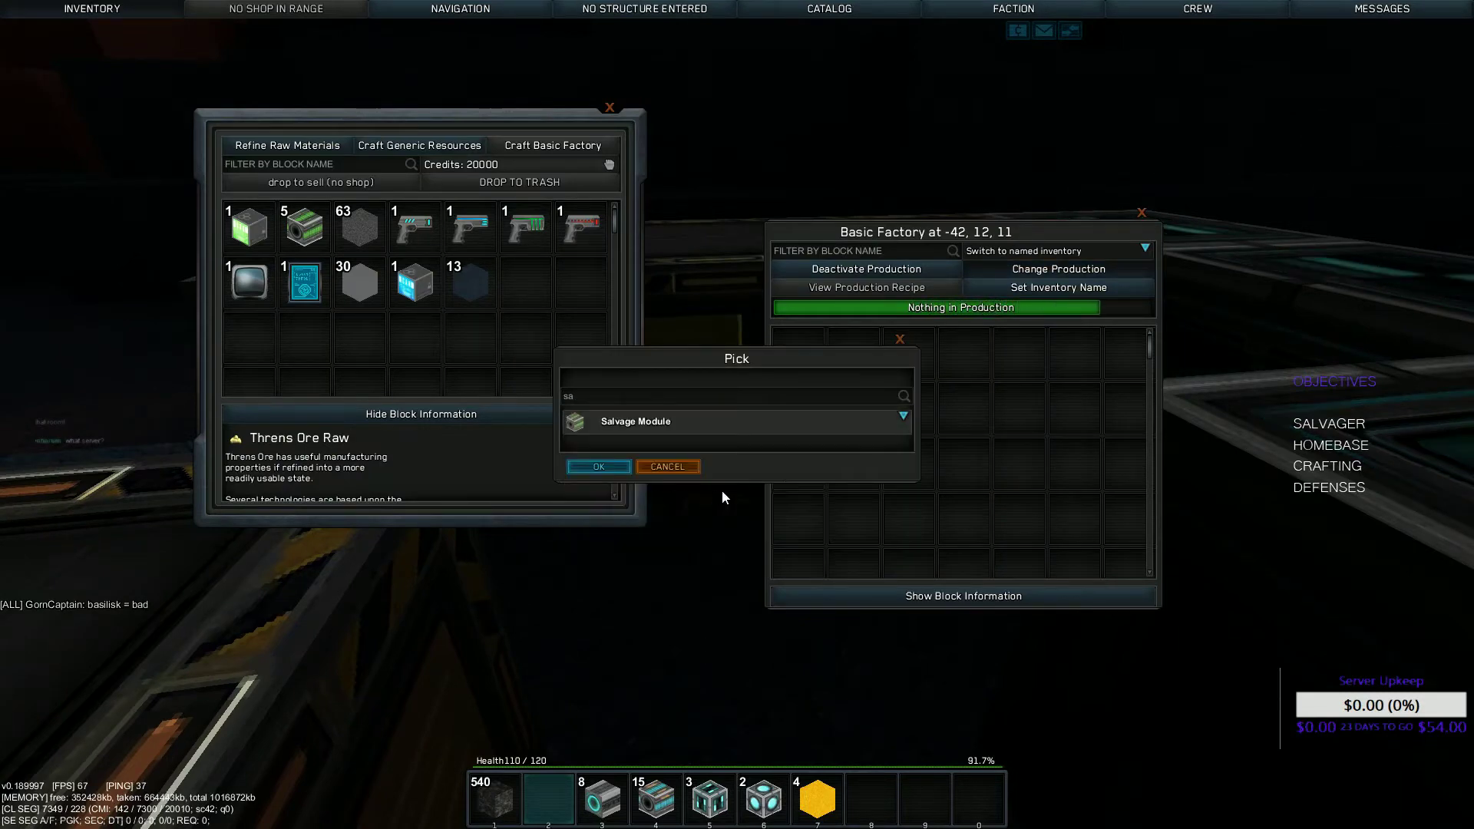
pyautogui.click(599, 465)
pyautogui.click(868, 287)
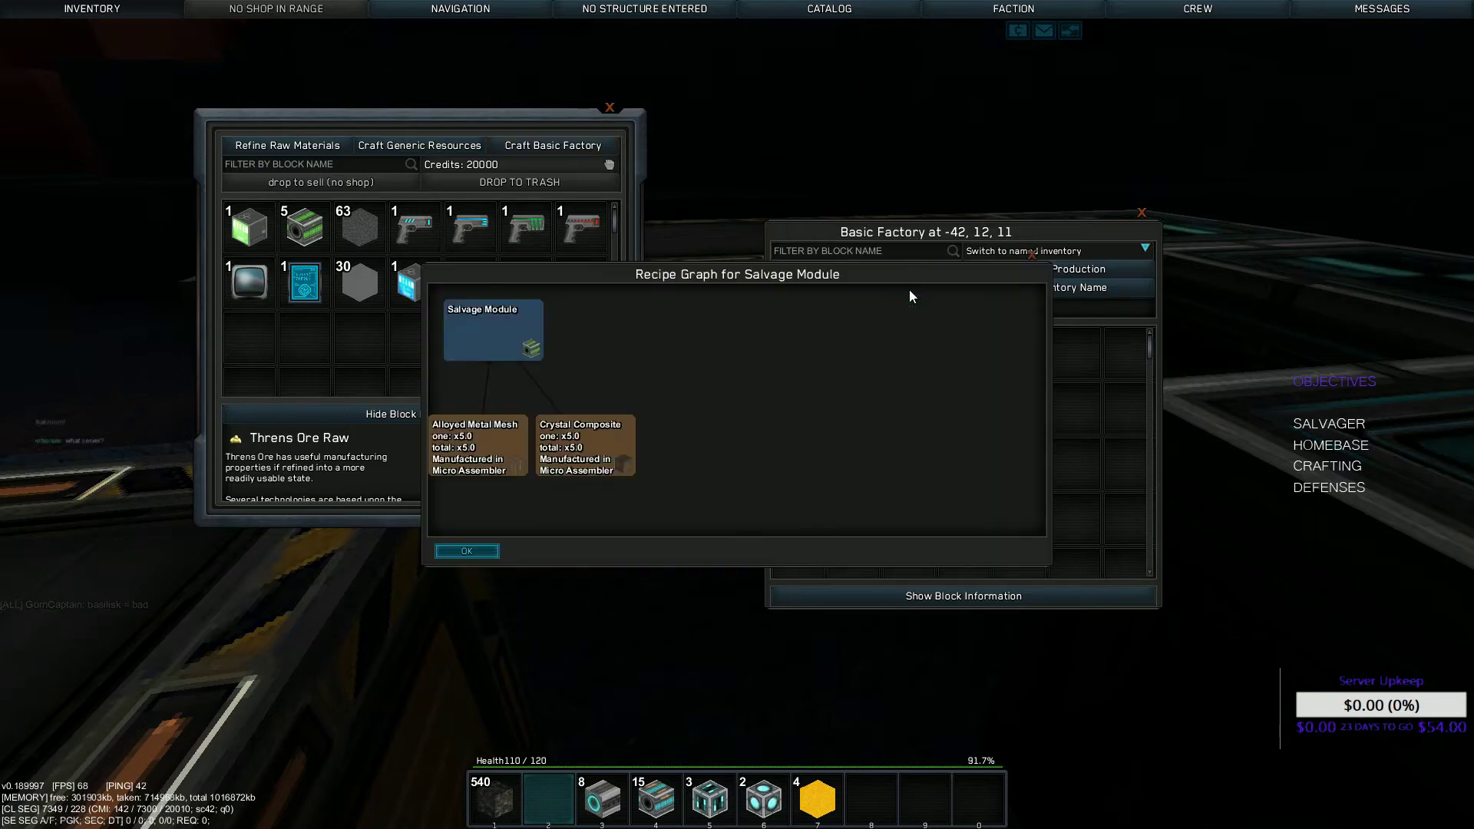
pyautogui.click(465, 550)
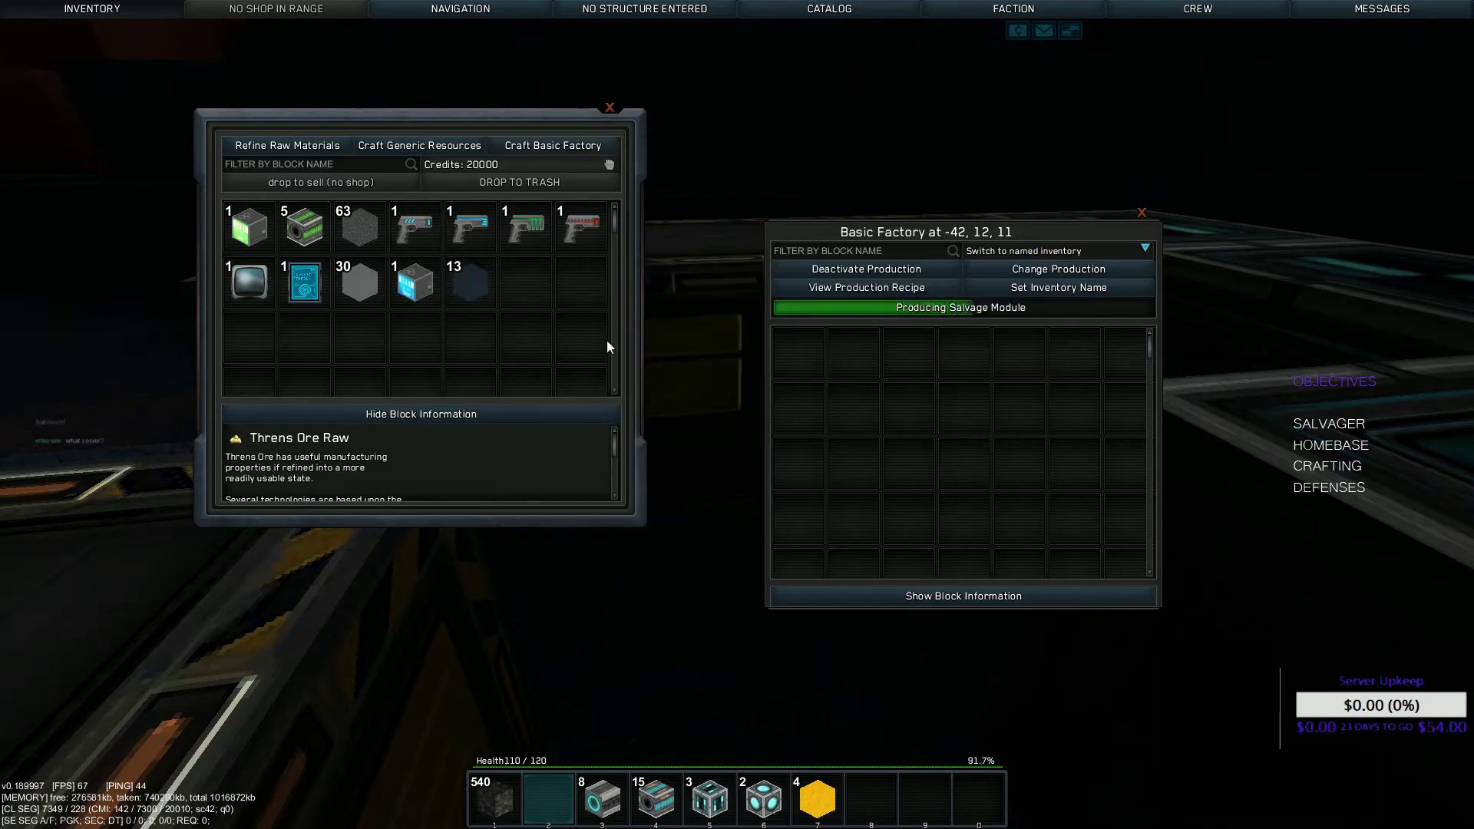
# Check the Capsule Refinery, then stock the Basic Factory's inventory with material stacks
pyautogui.click(610, 109)
pyautogui.press('r')
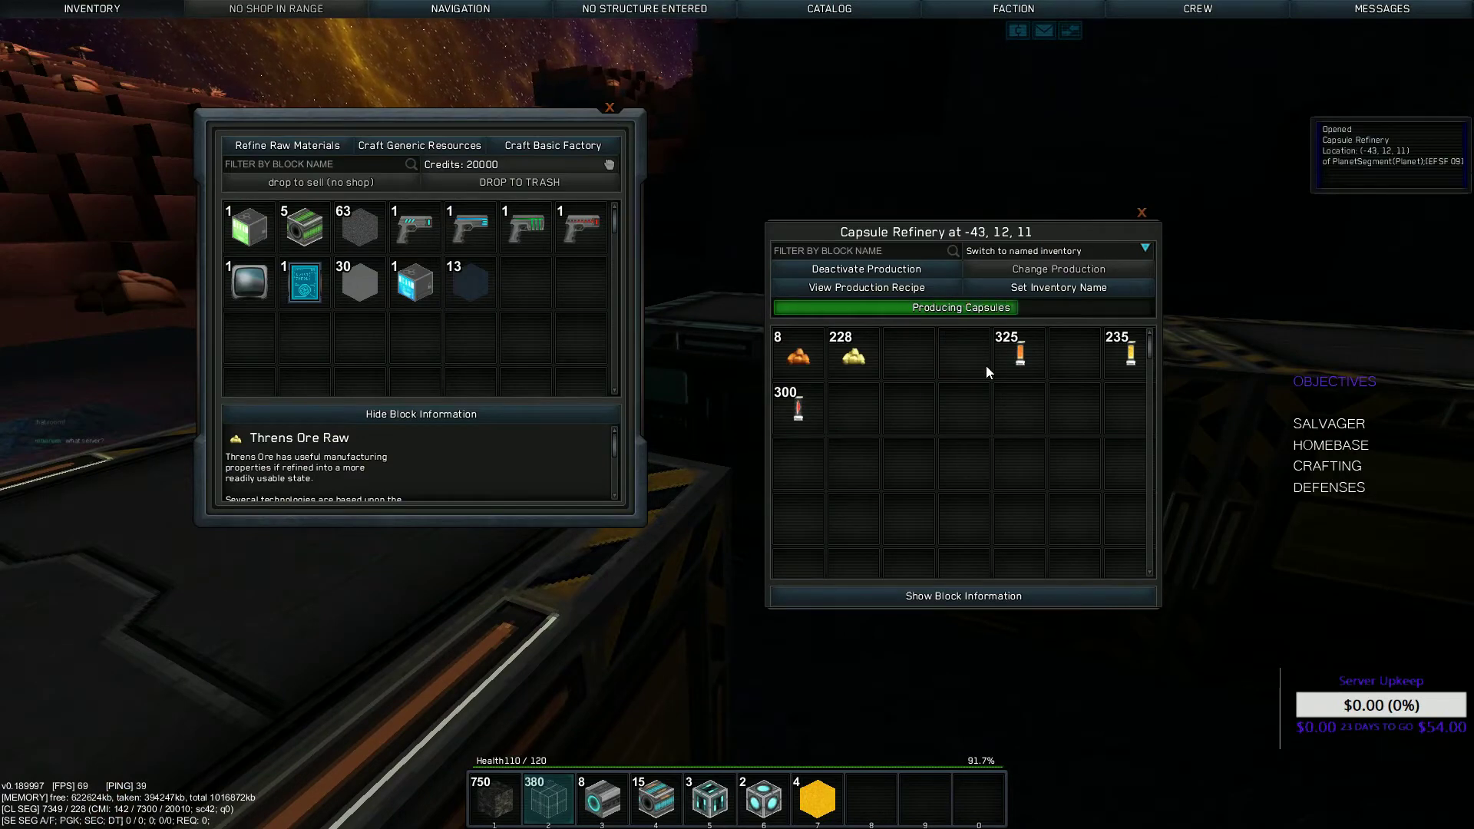
pyautogui.press('Escape')
pyautogui.press('r')
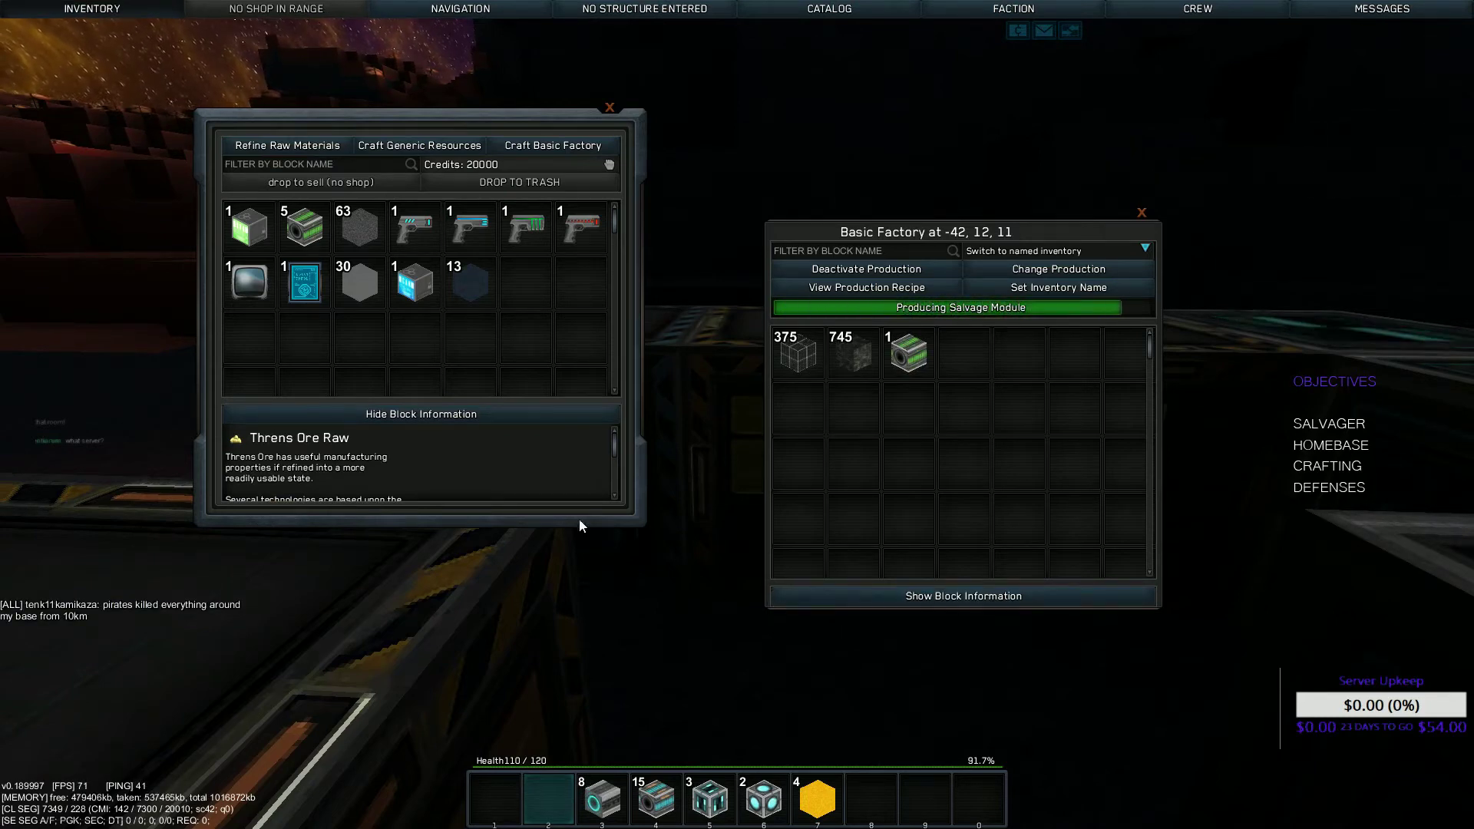
pyautogui.click(609, 105)
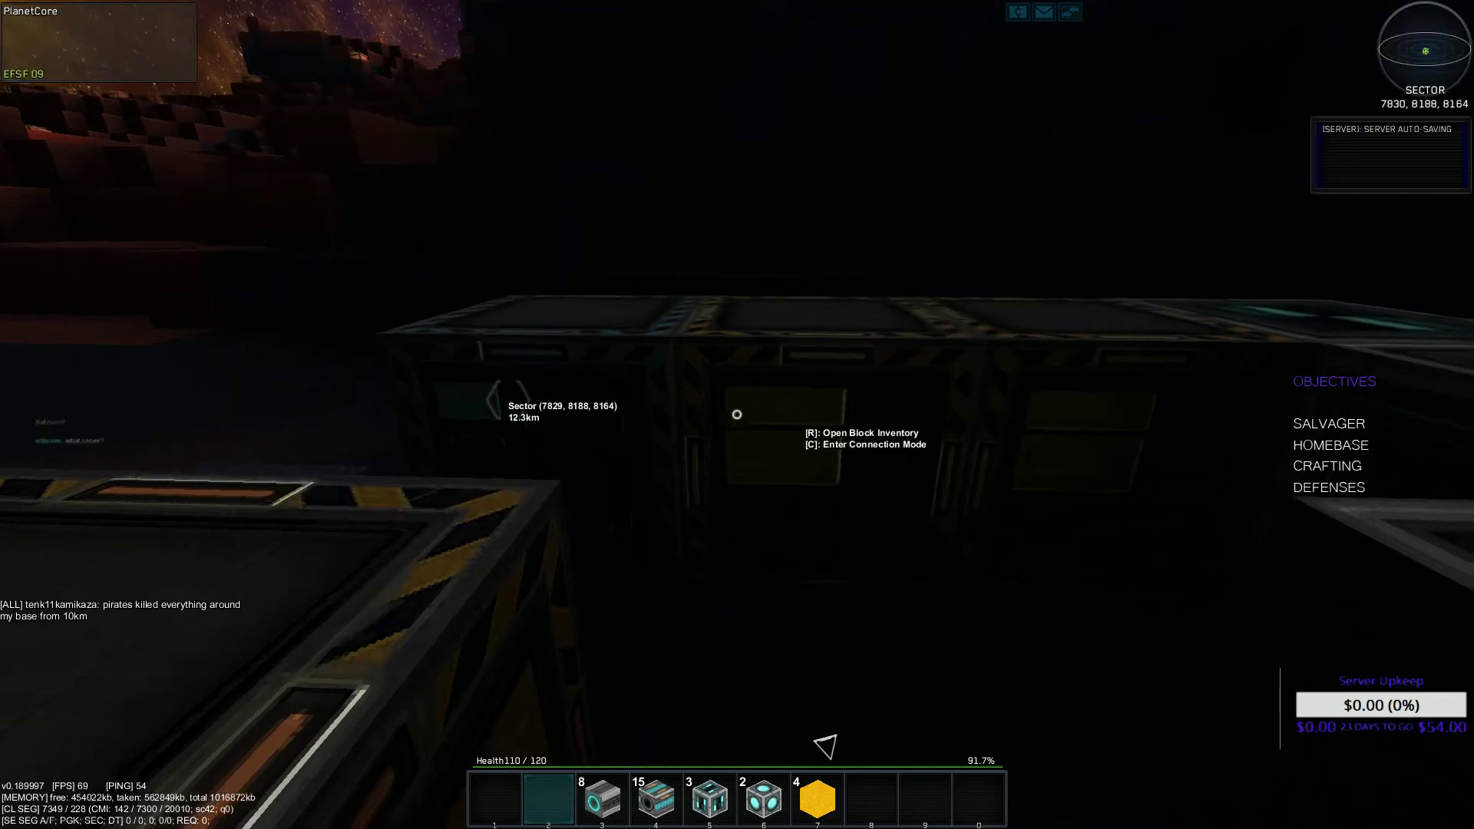
# Check the Standard Factory's current AdvancedFactory production recipe
pyautogui.click(737, 416)
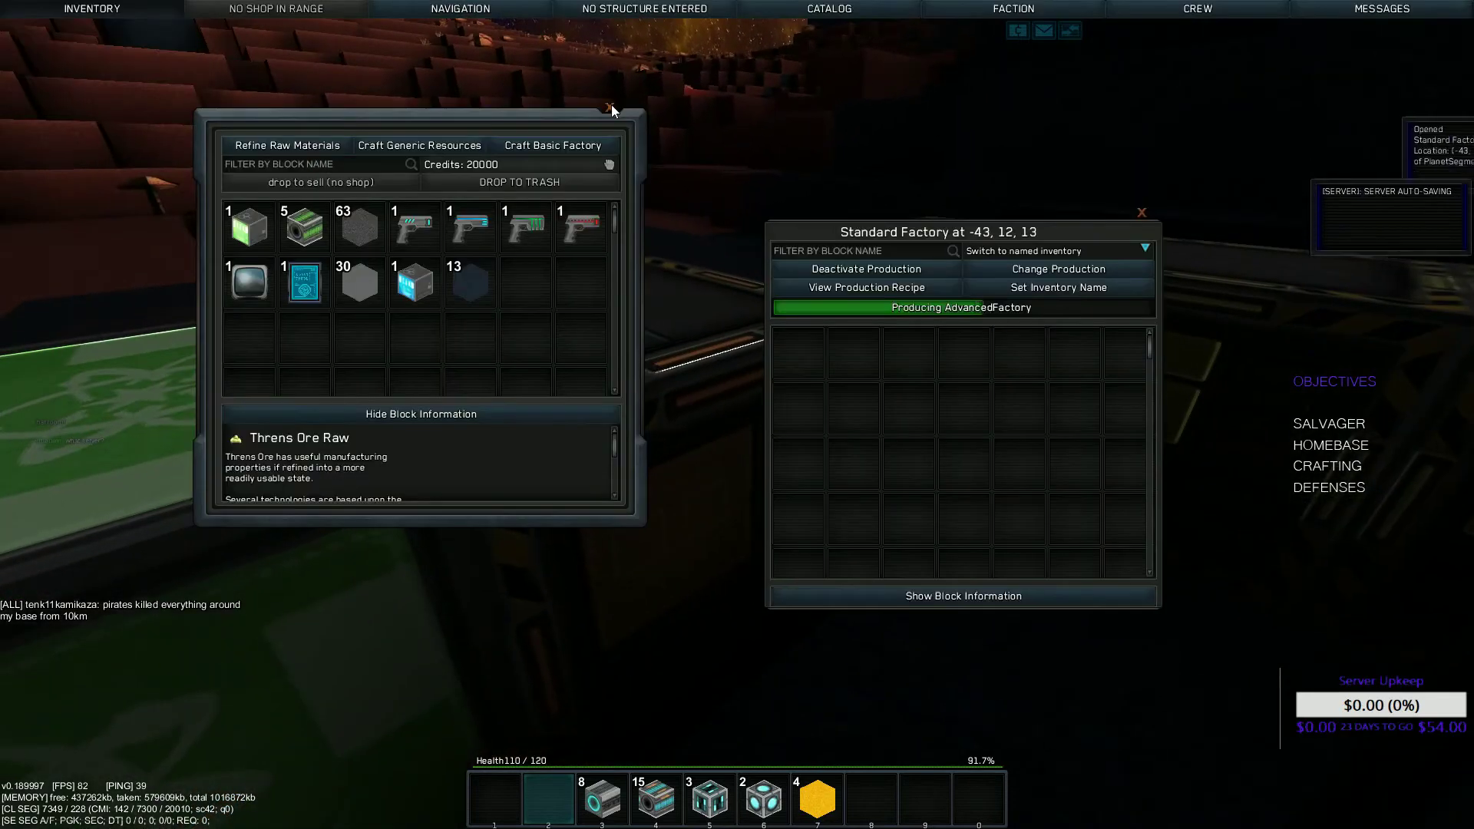
pyautogui.click(904, 290)
pyautogui.click(1146, 247)
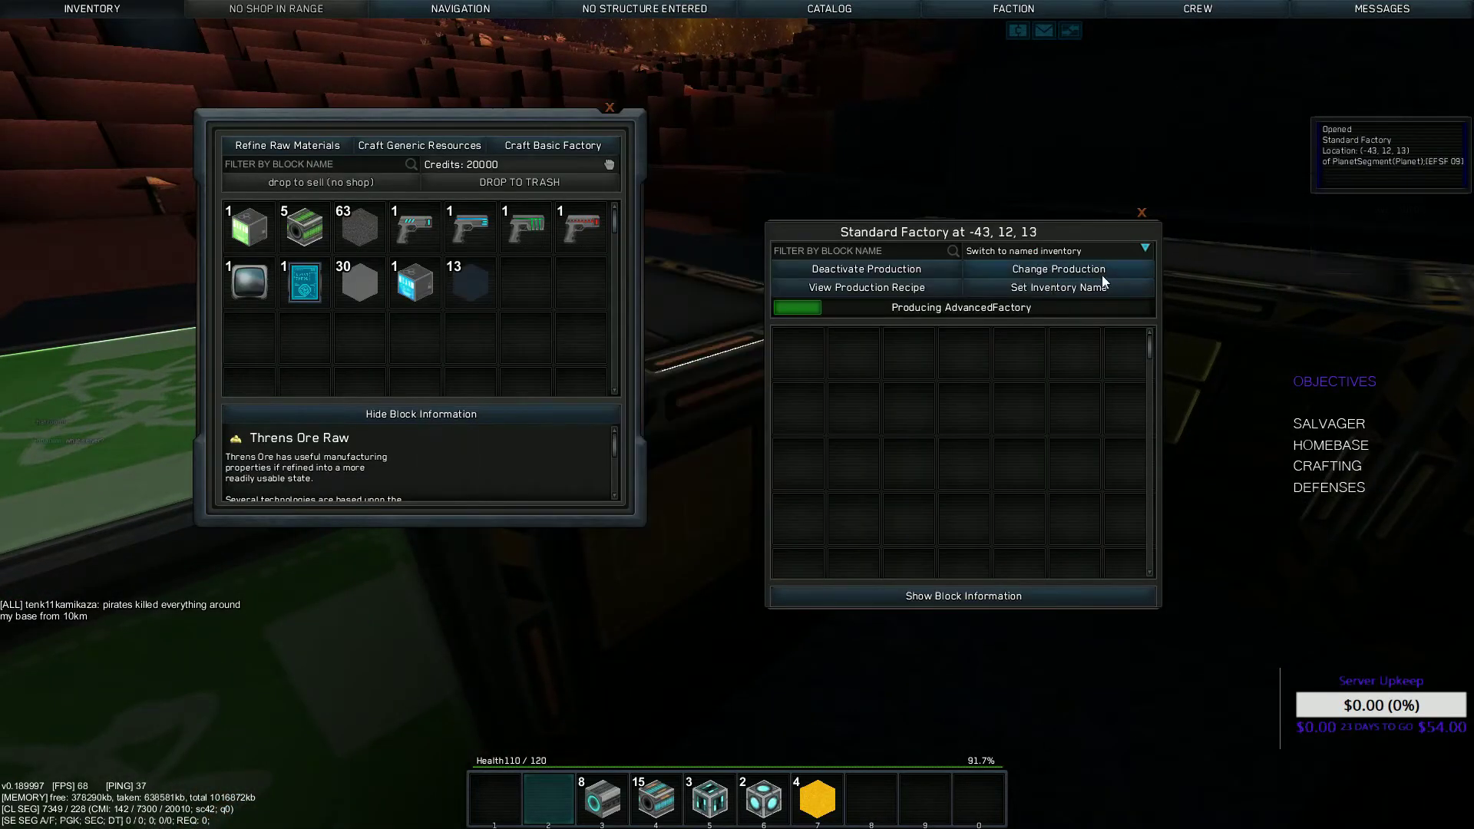
# Change the factory's product to Docking Module by searching 'doc'
pyautogui.click(1103, 272)
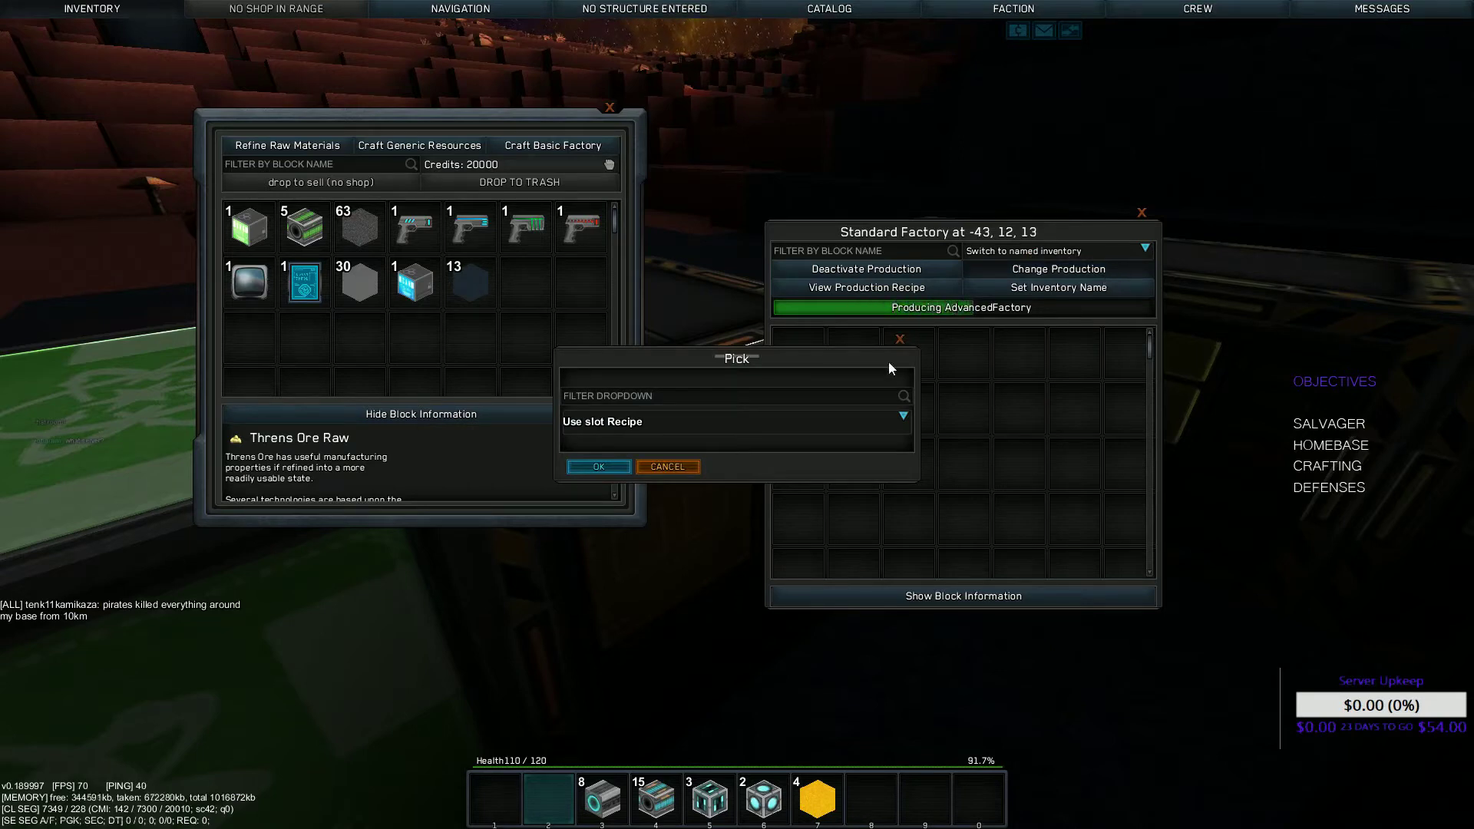
pyautogui.click(830, 400)
pyautogui.write('doc')
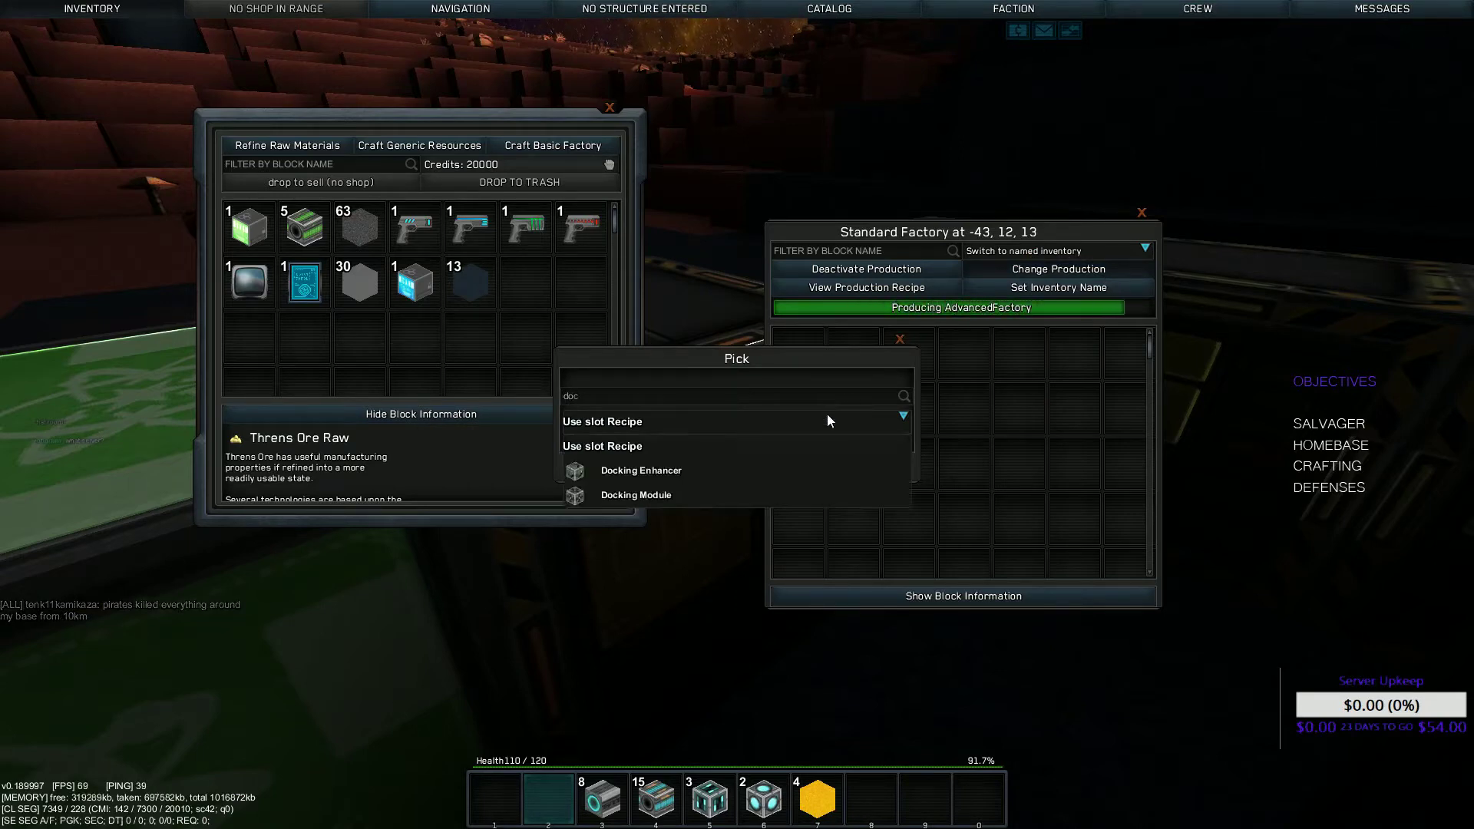
pyautogui.click(675, 495)
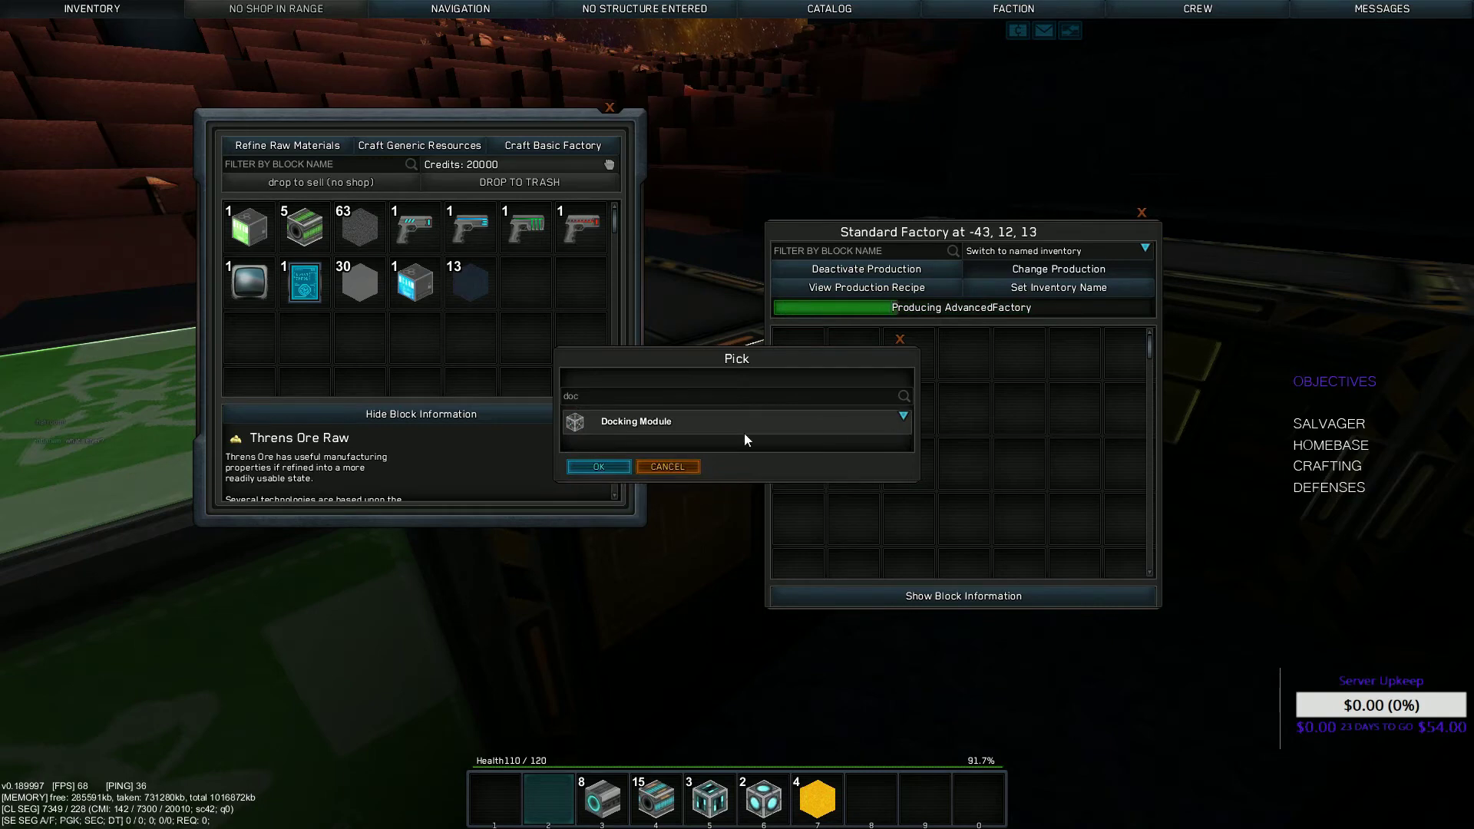
pyautogui.click(619, 470)
# Review the Docking Module ingredients graph, then close all factory and inventory panels
pyautogui.click(922, 287)
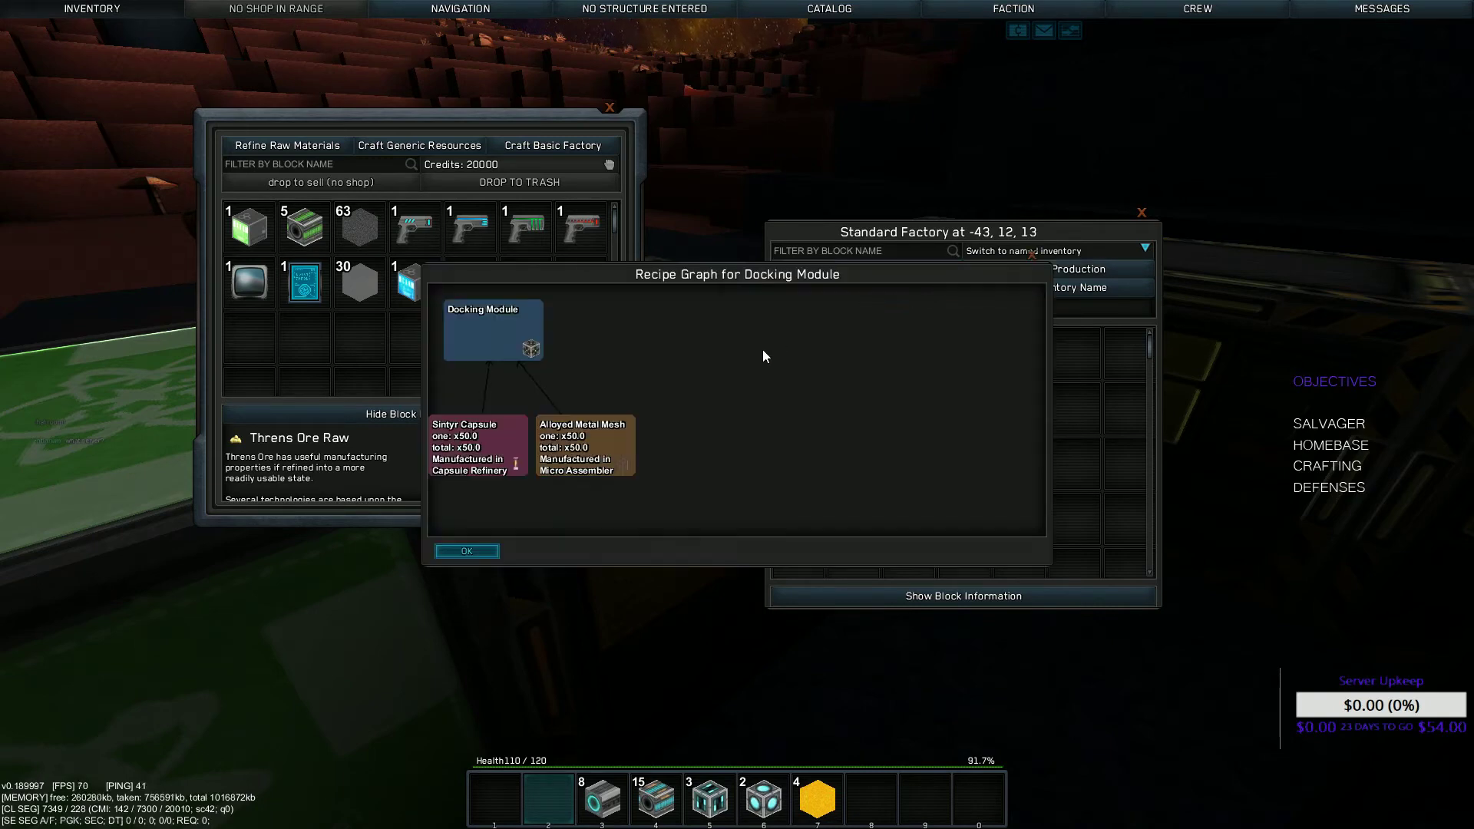
pyautogui.press('Escape')
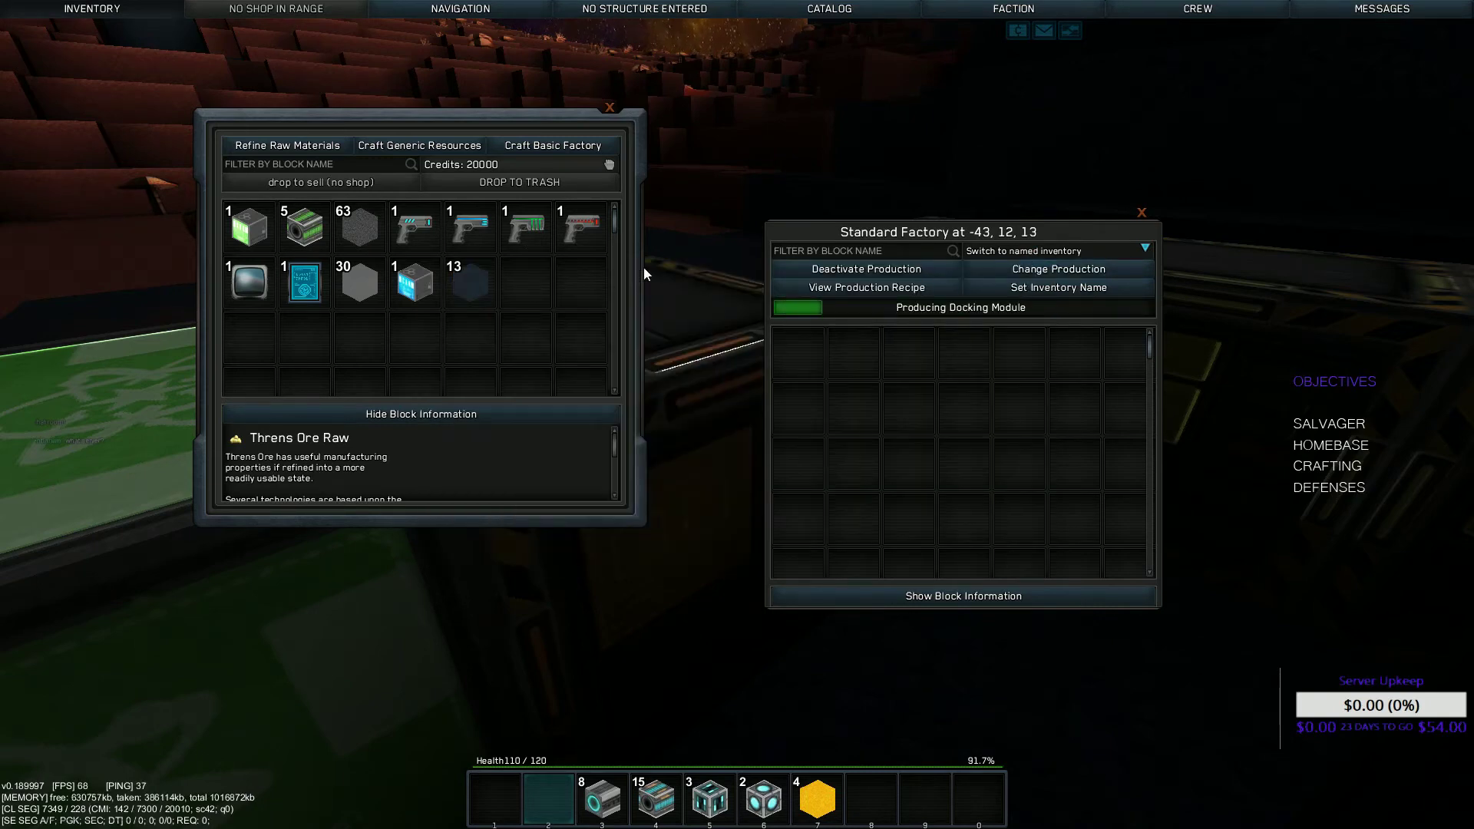
pyautogui.press('Escape')
pyautogui.press('r')
pyautogui.press('Escape')
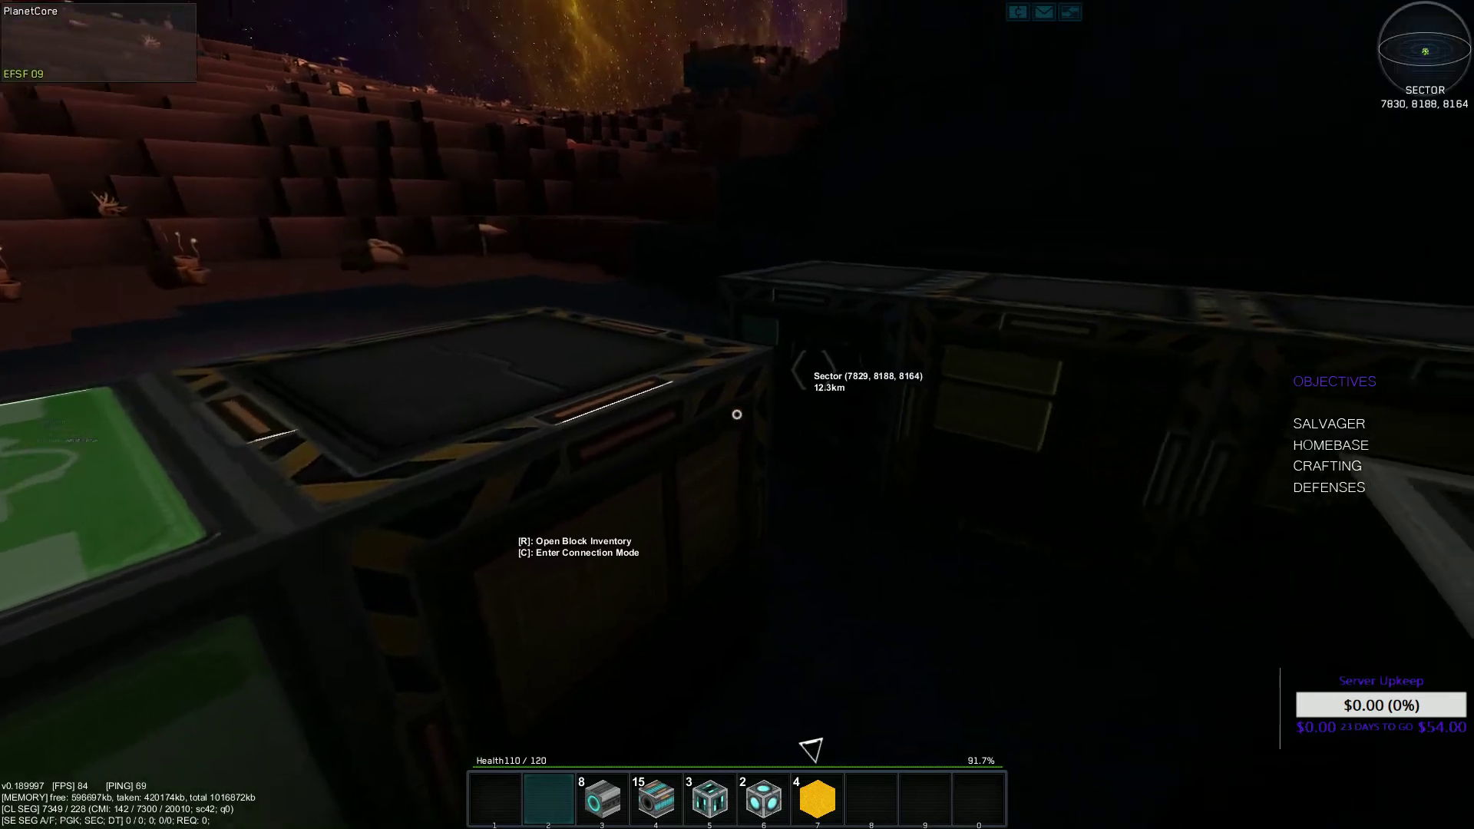
# Place a new ship core with the default name, board it, and enter flight mode
pyautogui.press('r')
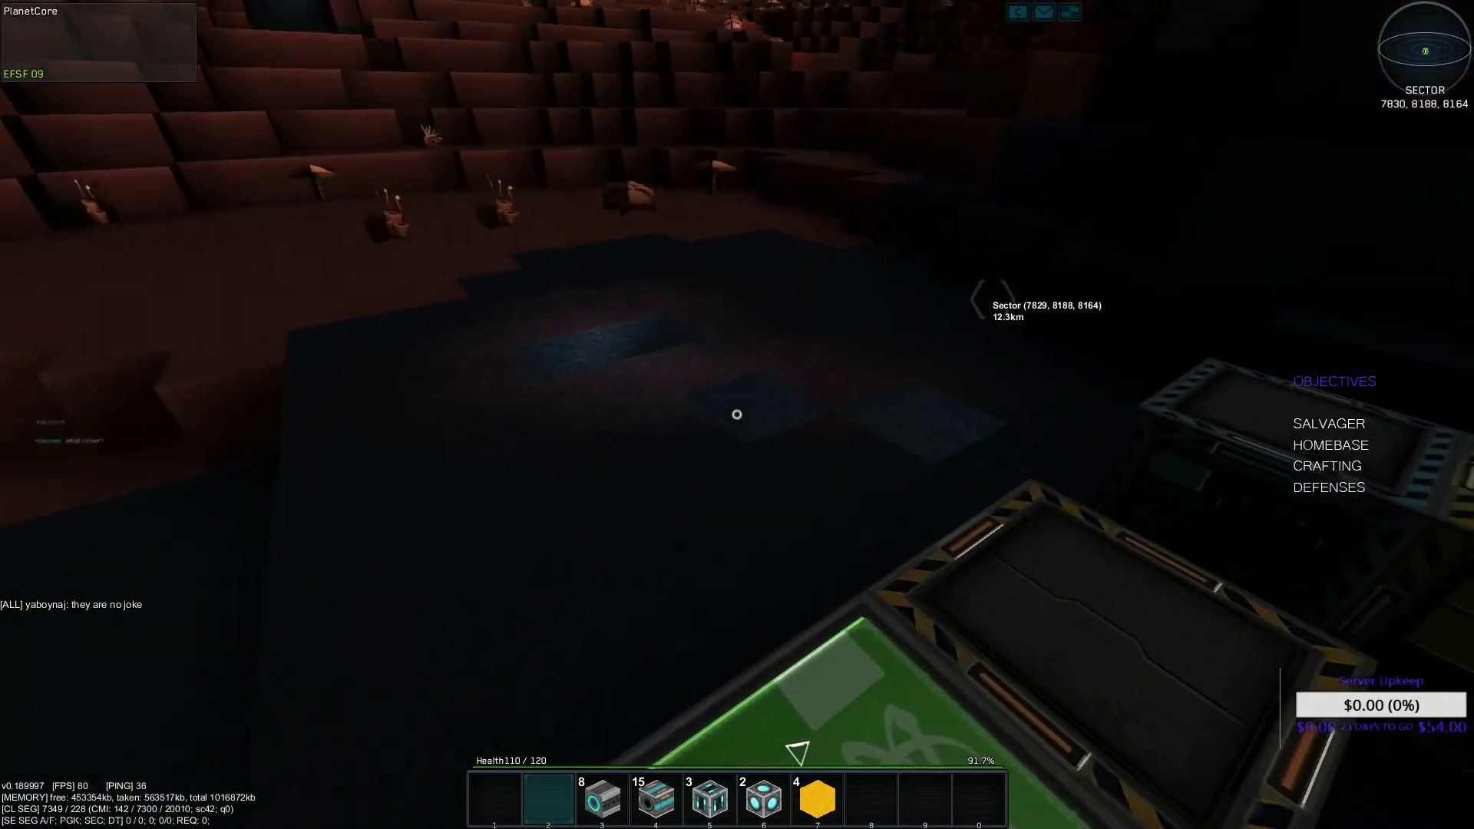
pyautogui.press('x')
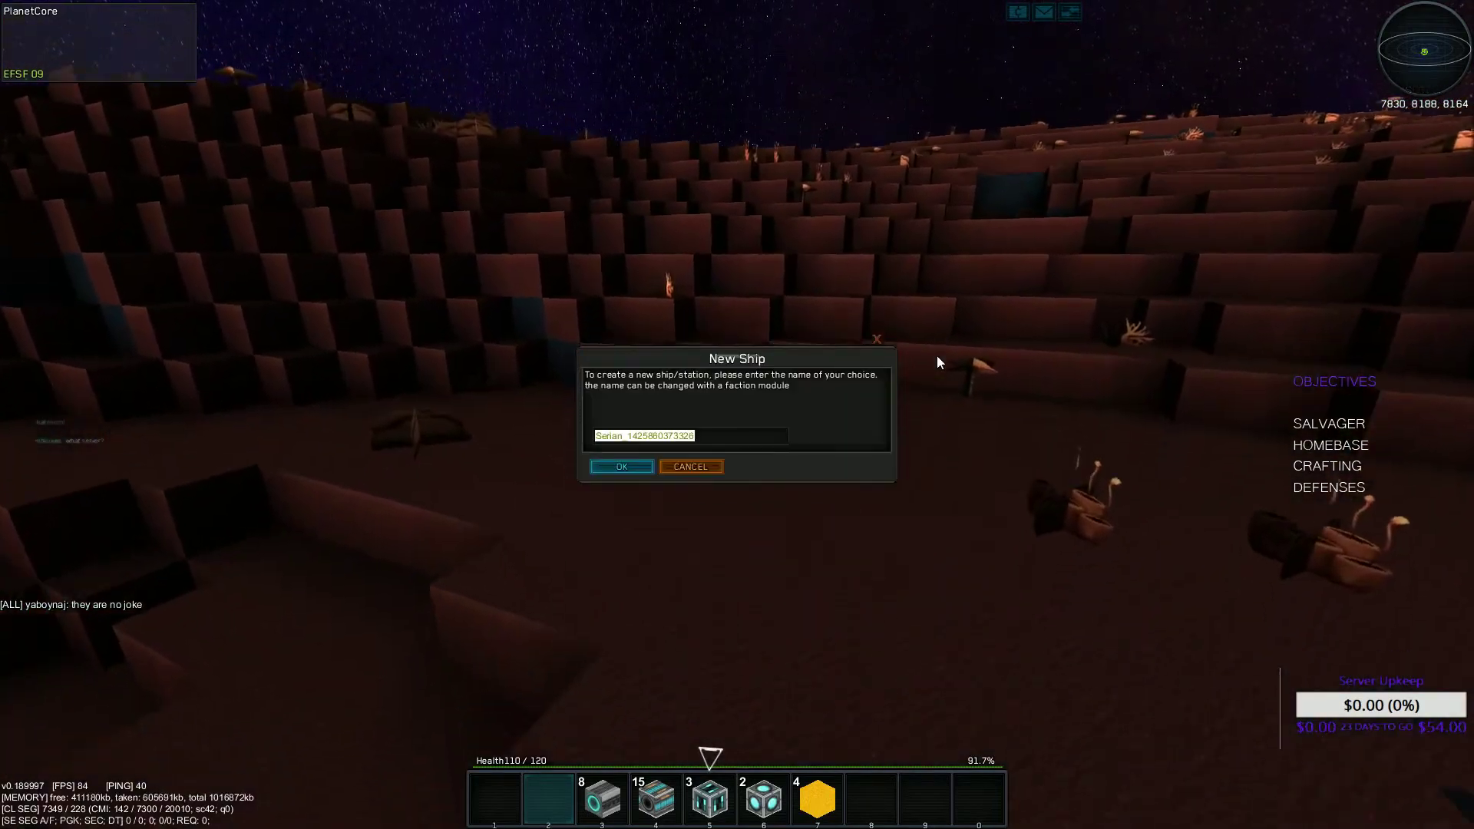
pyautogui.press('Return')
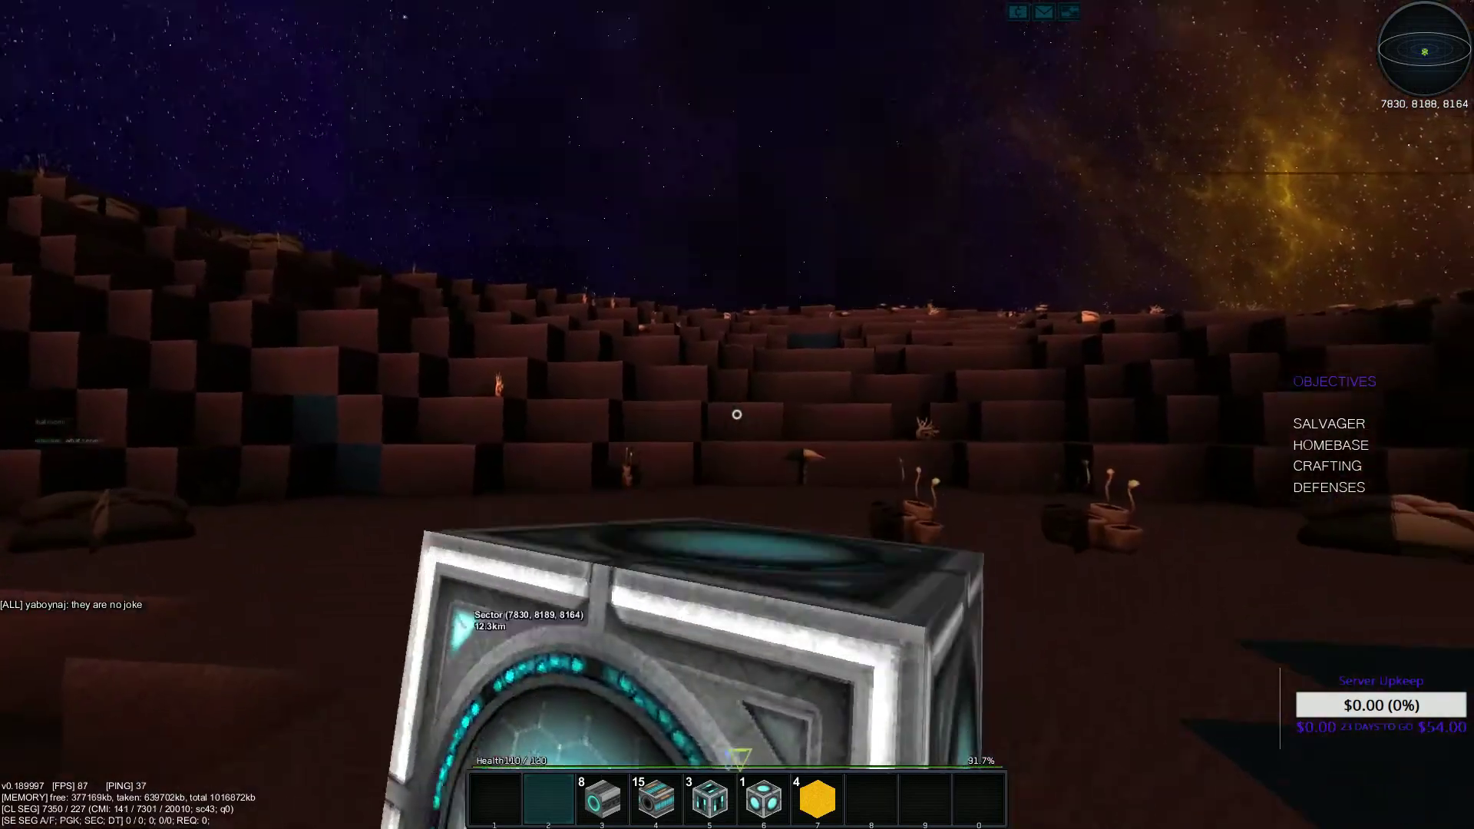
pyautogui.press('r')
pyautogui.press('space')
pyautogui.press('space')
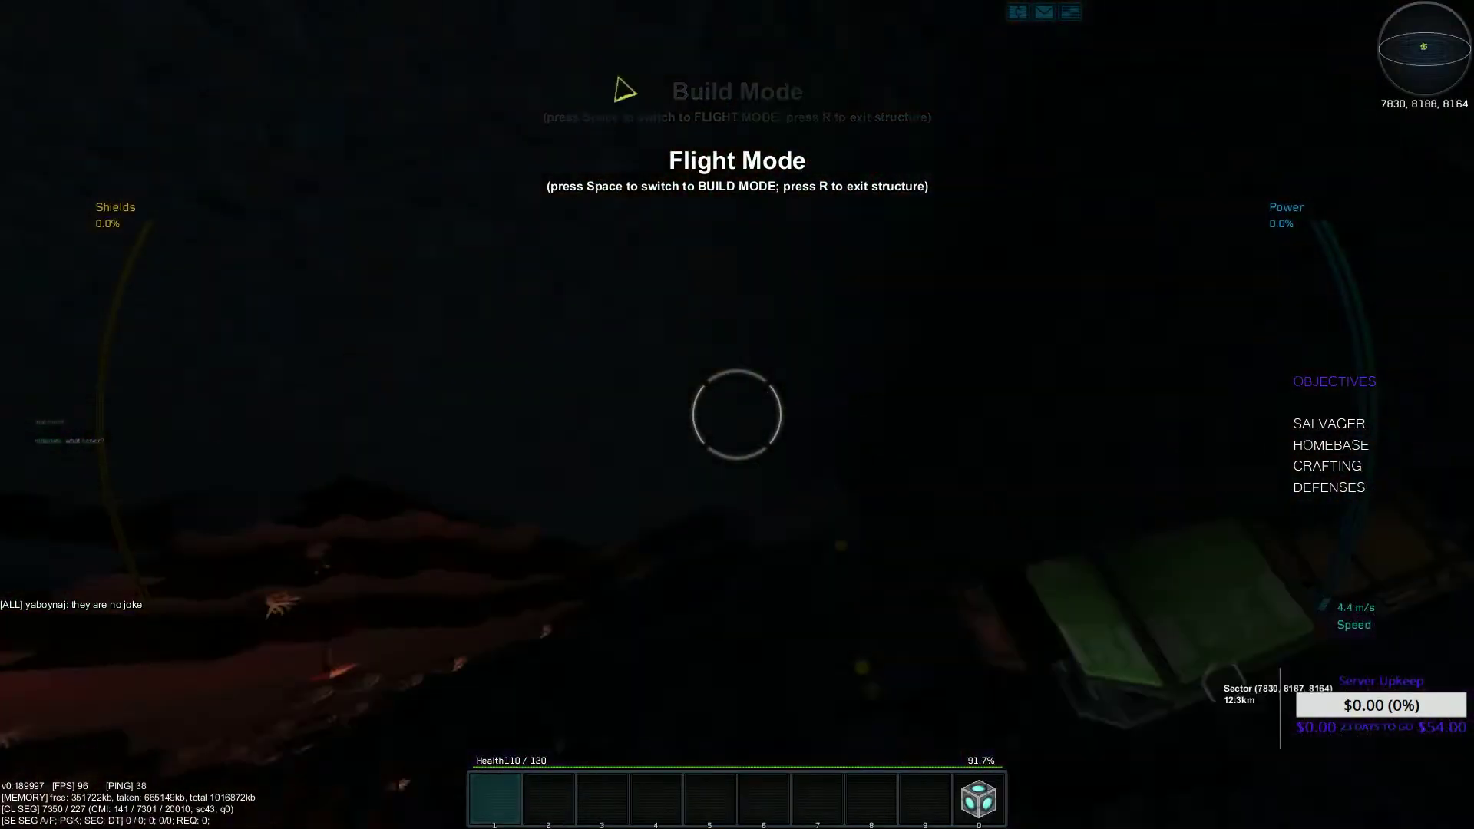
# Fly the core across the slope and plain, descending toward the dark rocks
pyautogui.press('w')
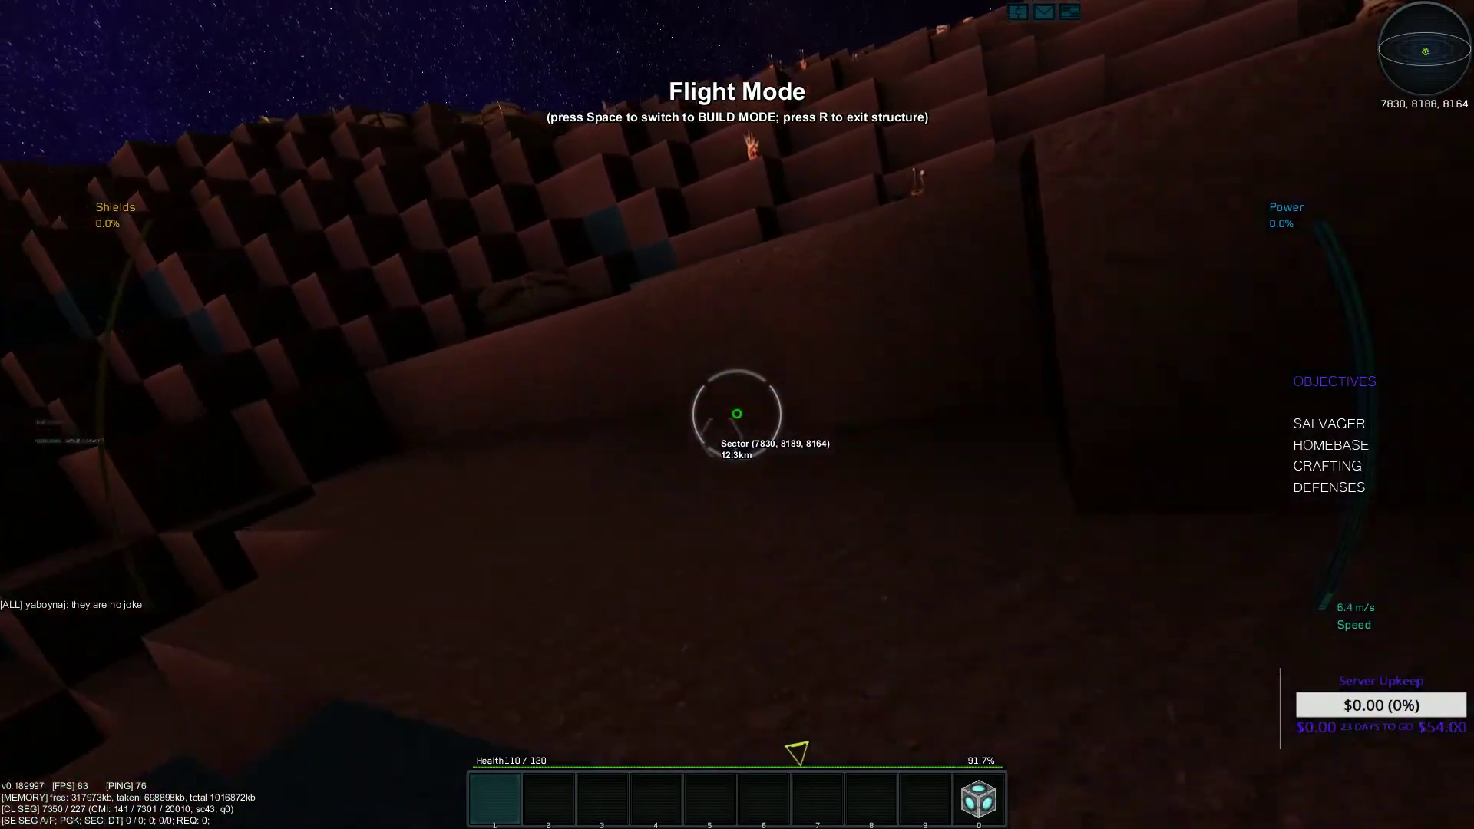
pyautogui.press('w')
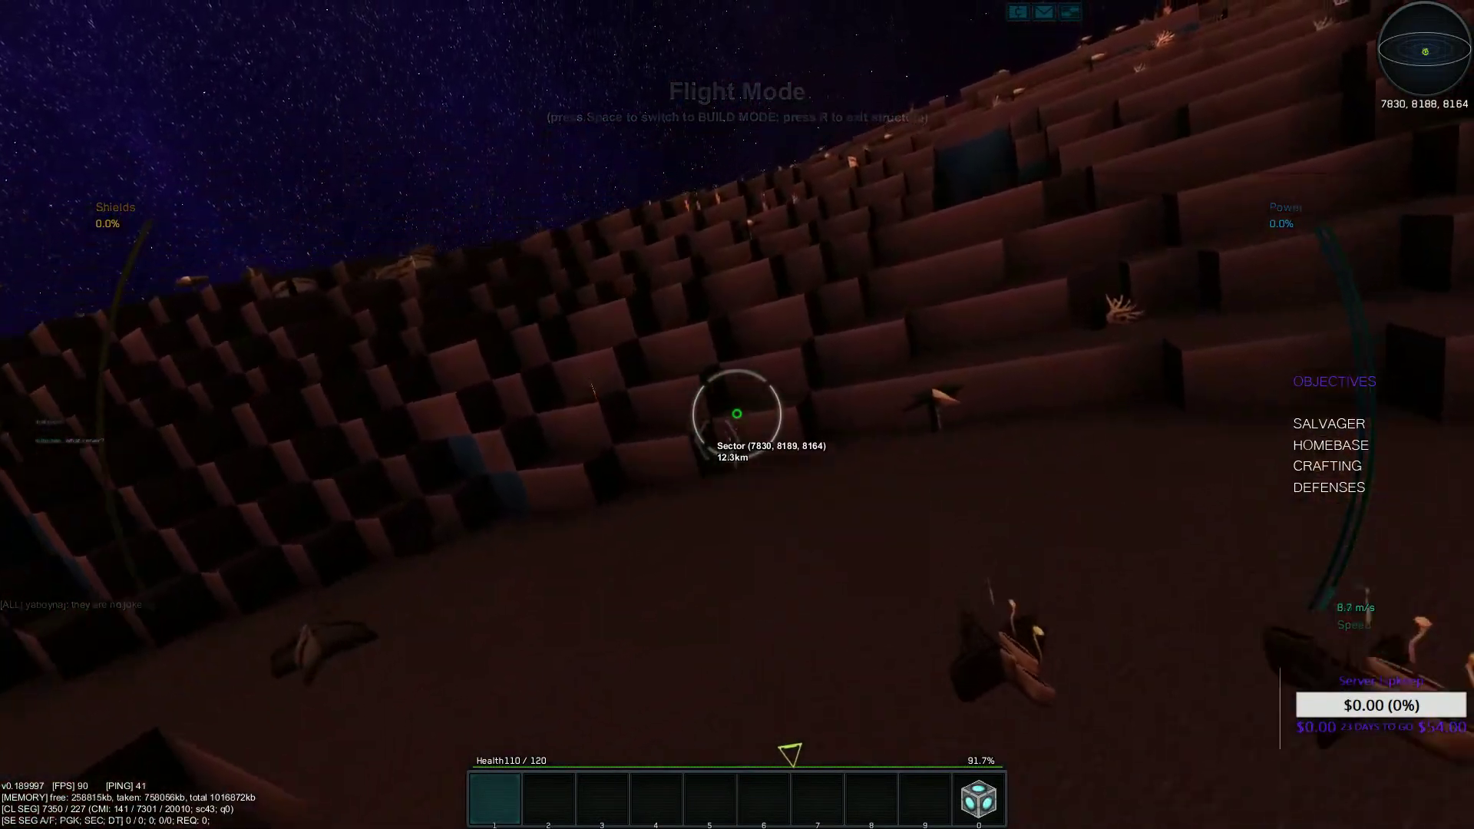
pyautogui.press('w')
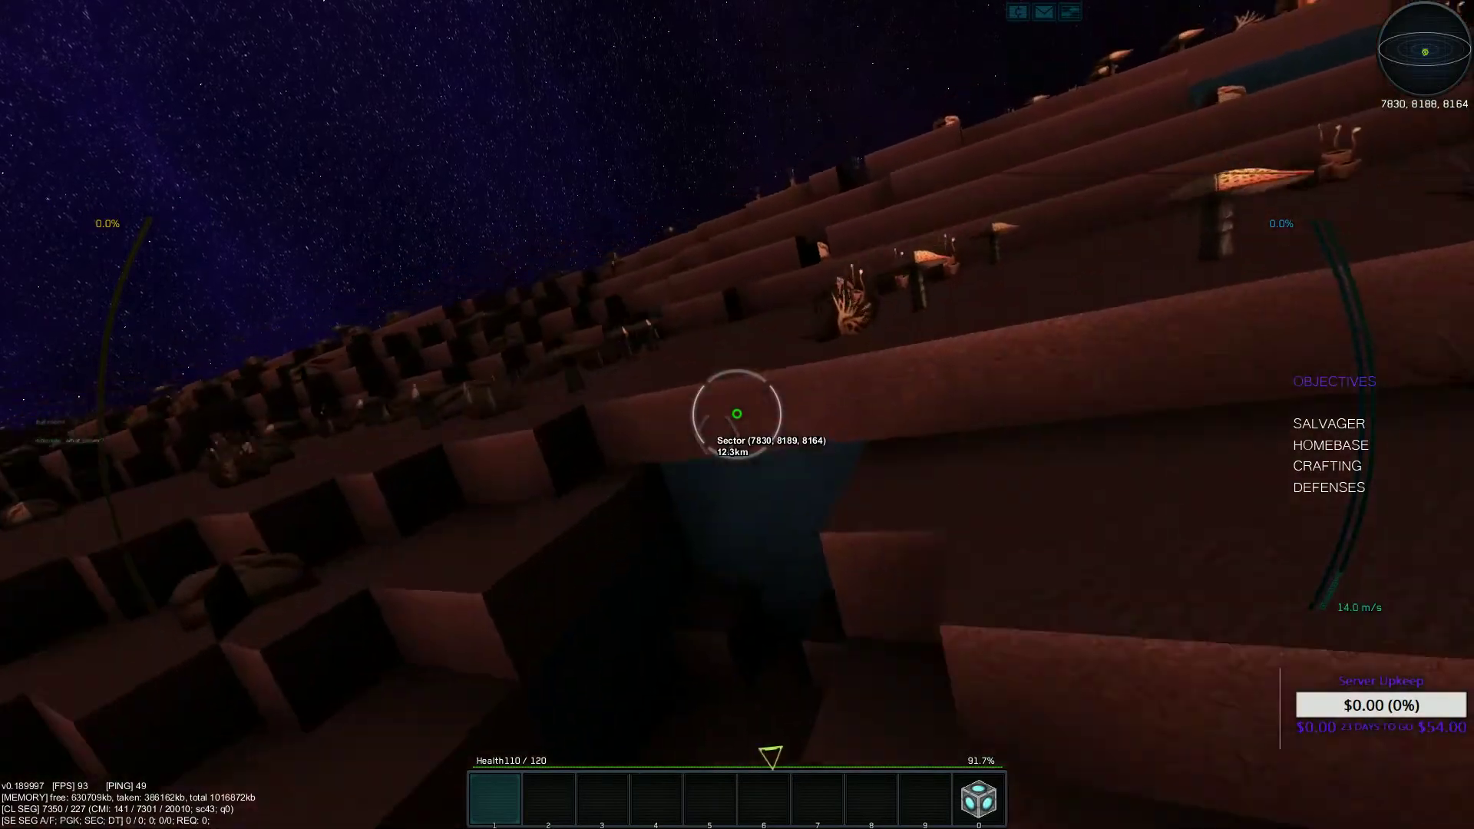
pyautogui.press('w')
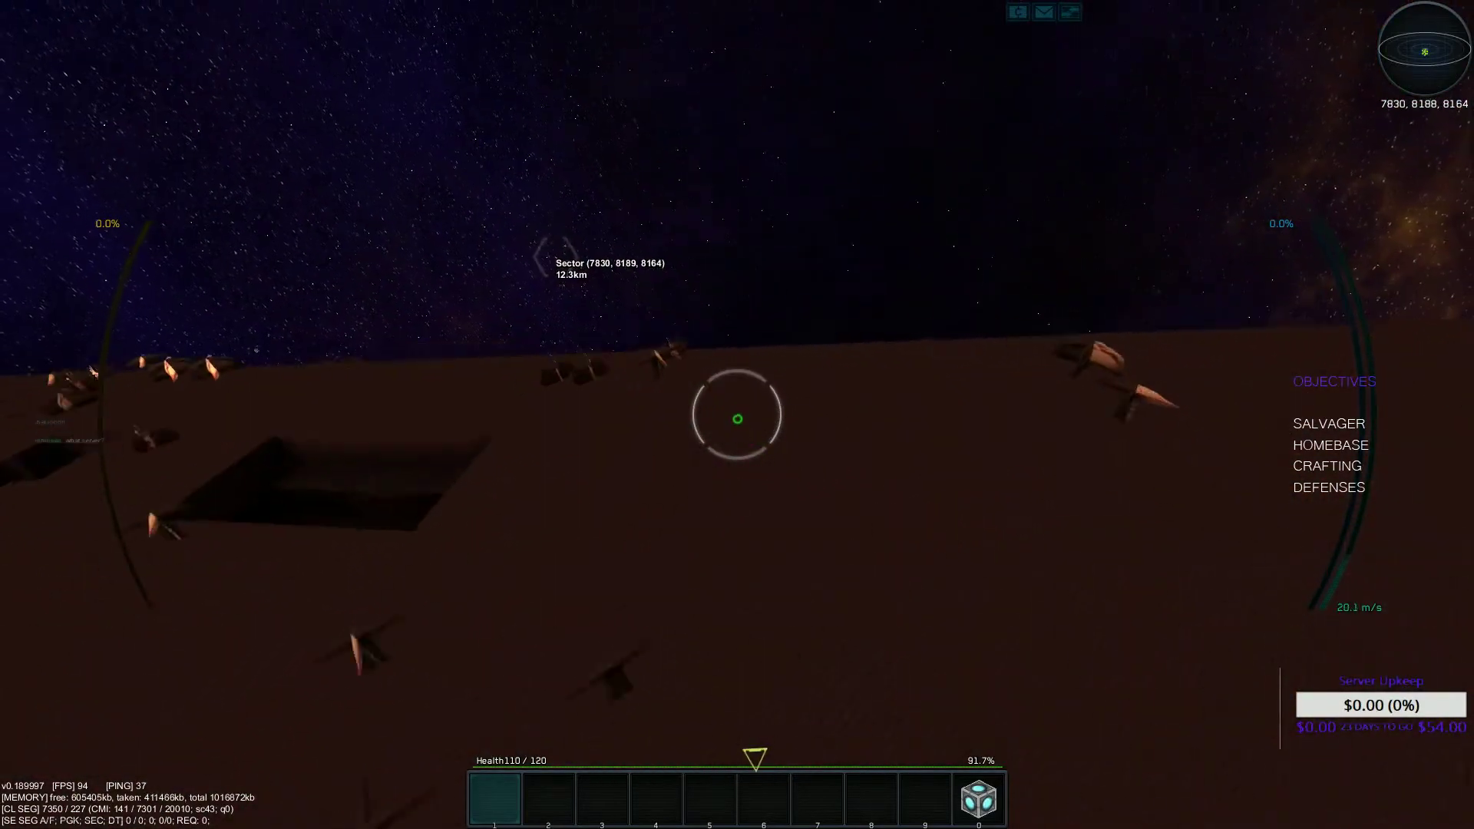
pyautogui.press('w')
pyautogui.press('w')
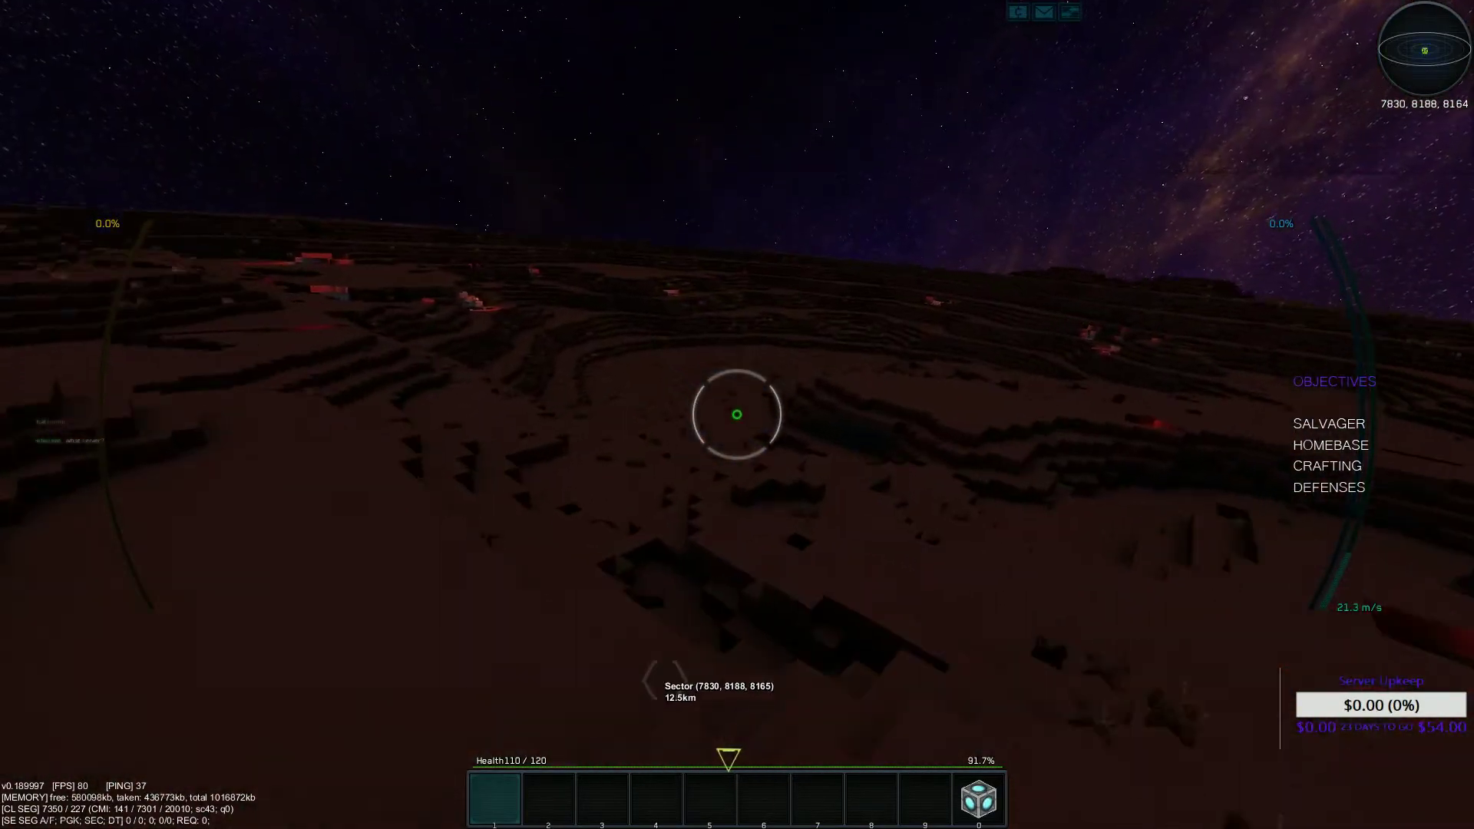
pyautogui.press('w')
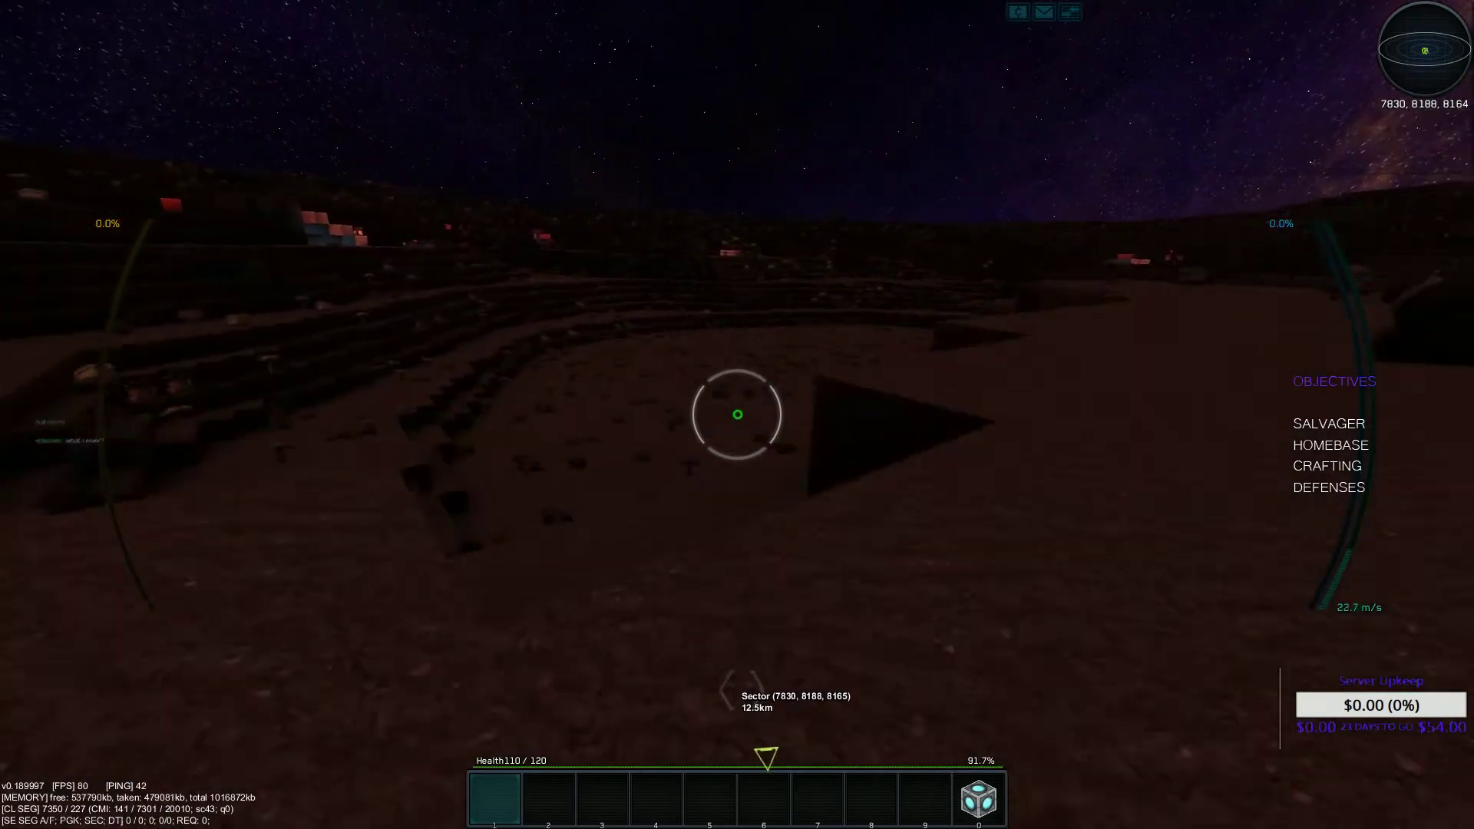
pyautogui.press('w')
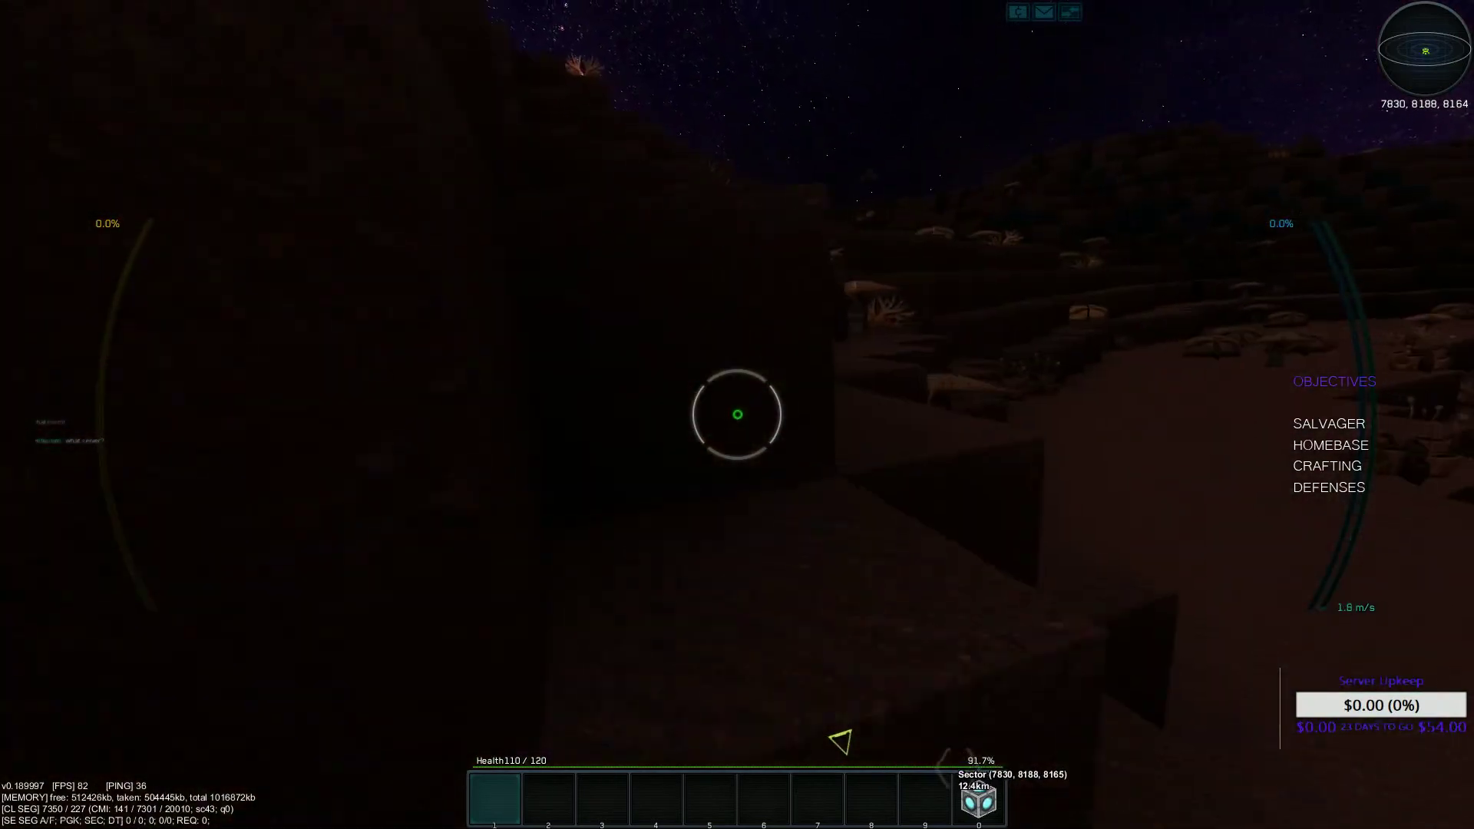
# Fly onward away from the lava, descend to the ground, and exit the ship
pyautogui.press('w')
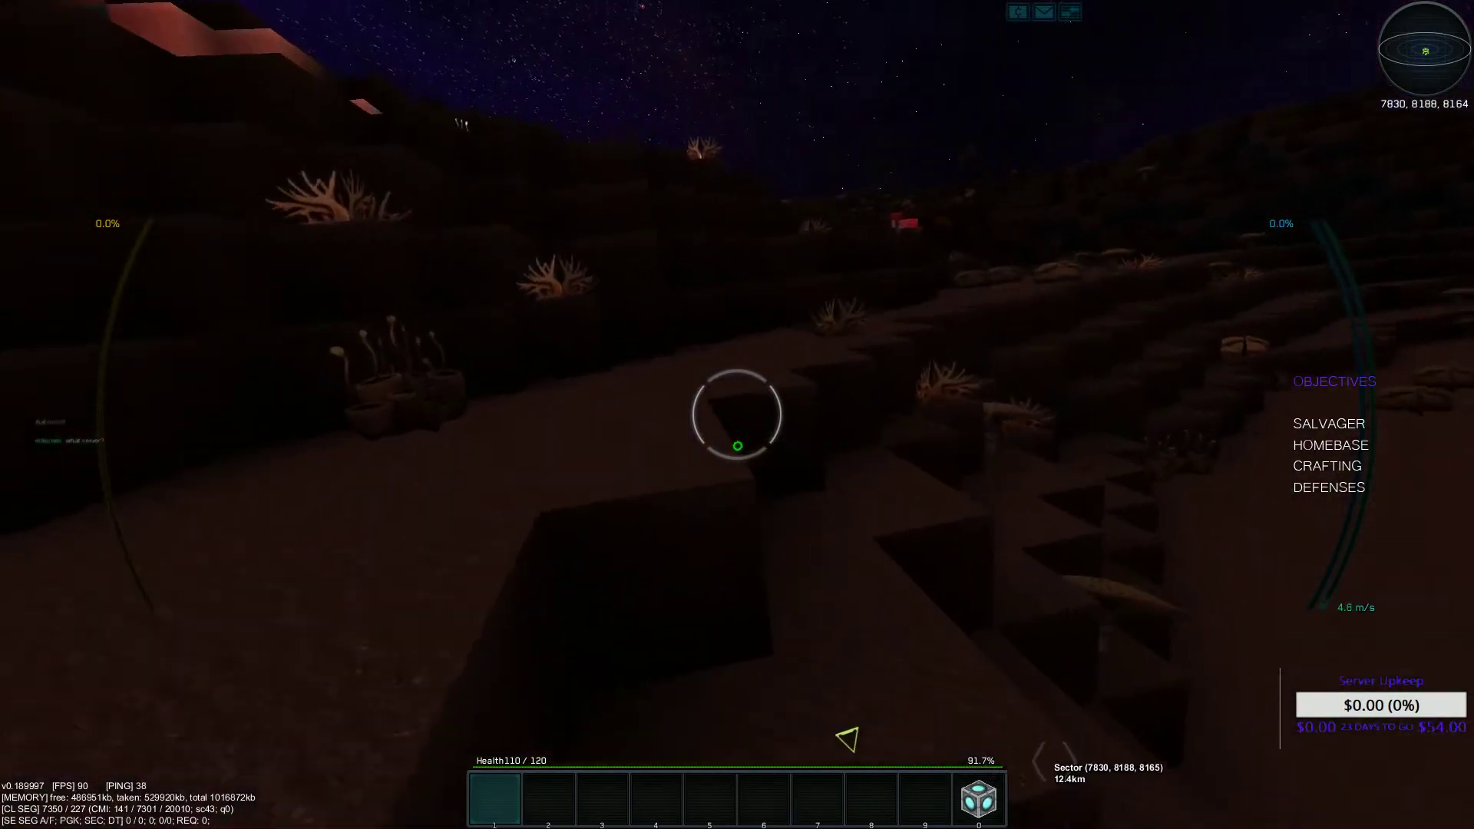
pyautogui.press('w')
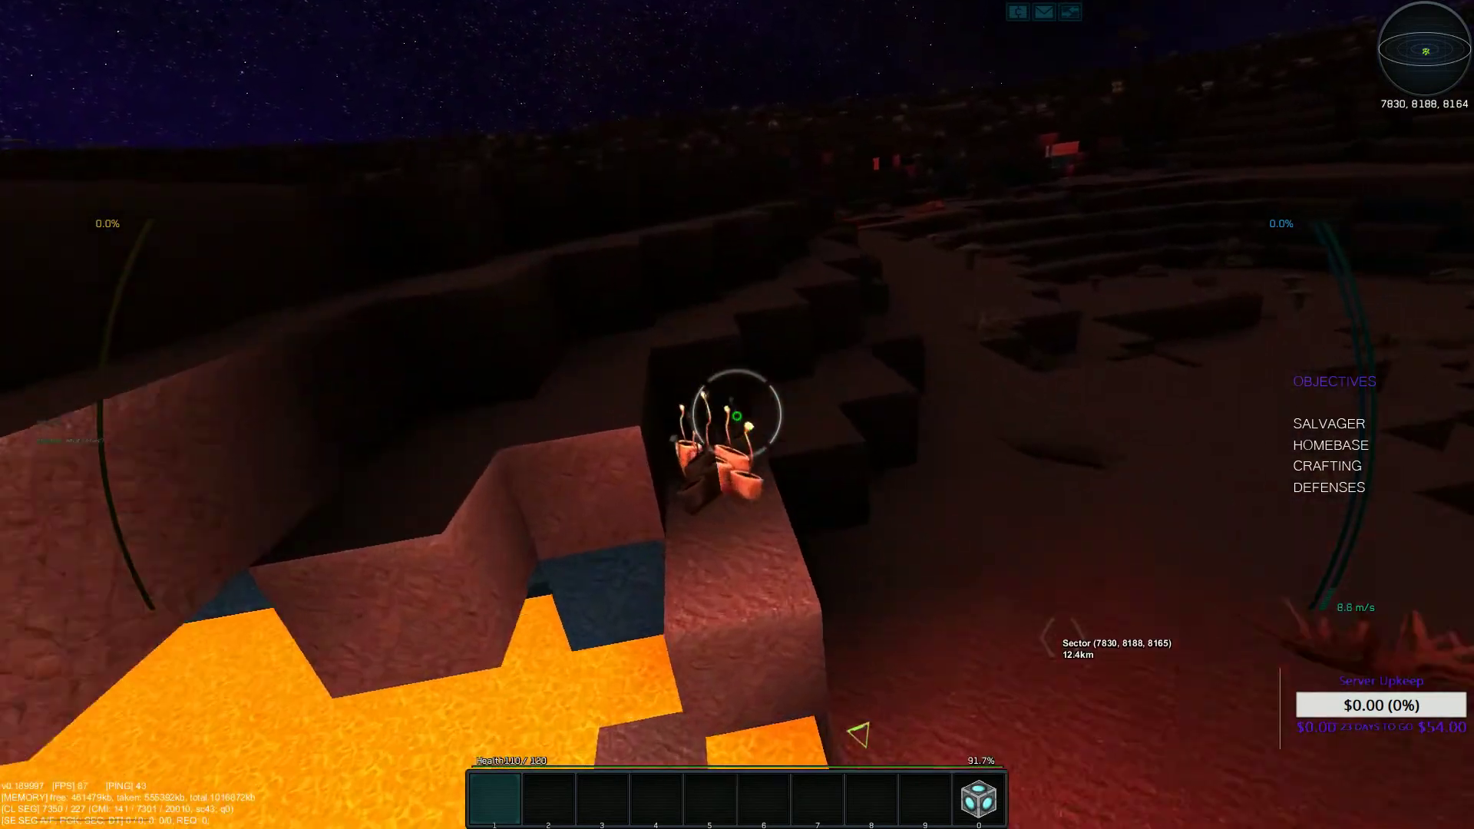
pyautogui.press('w')
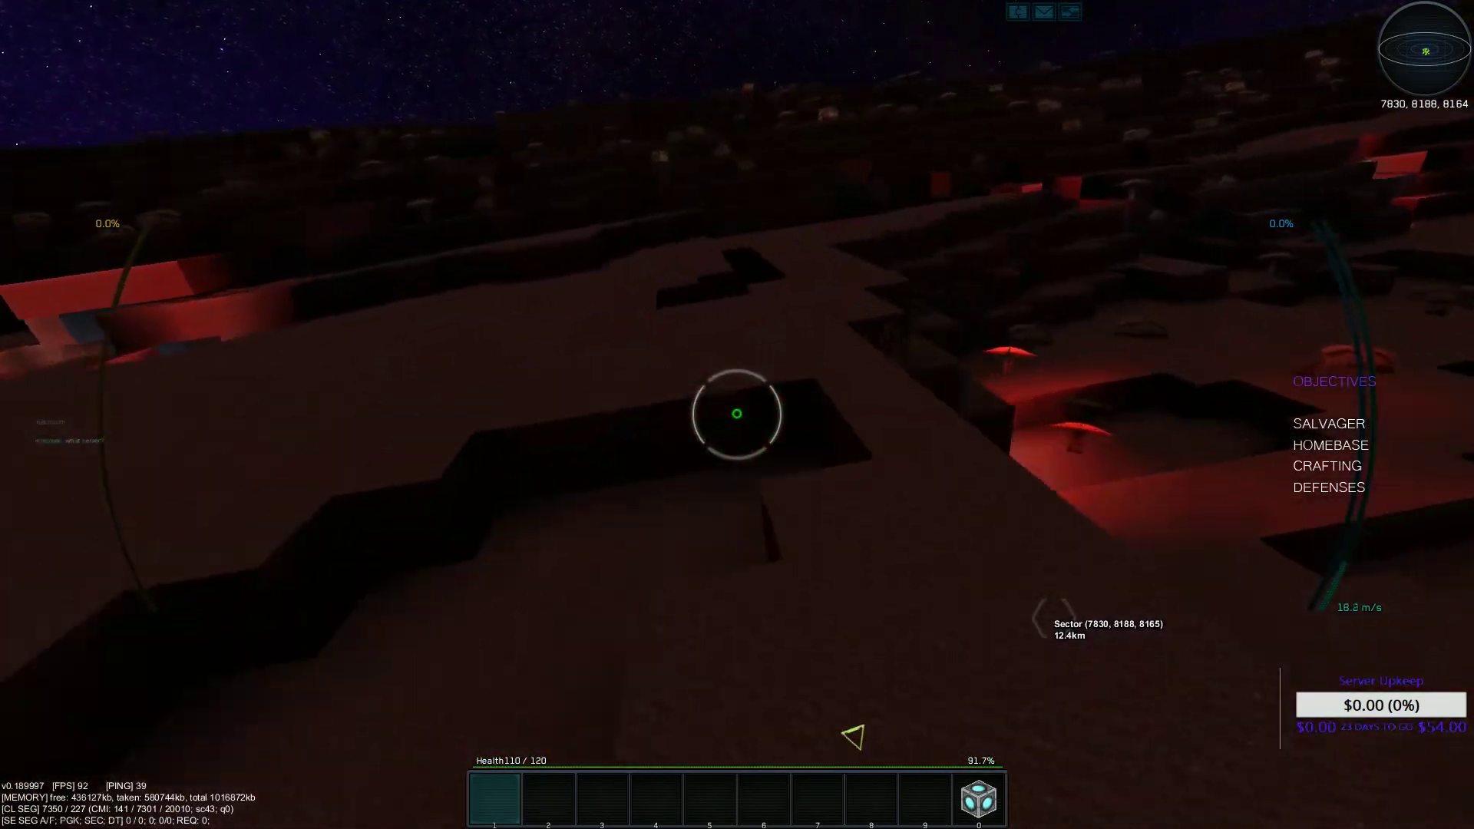
pyautogui.press('w')
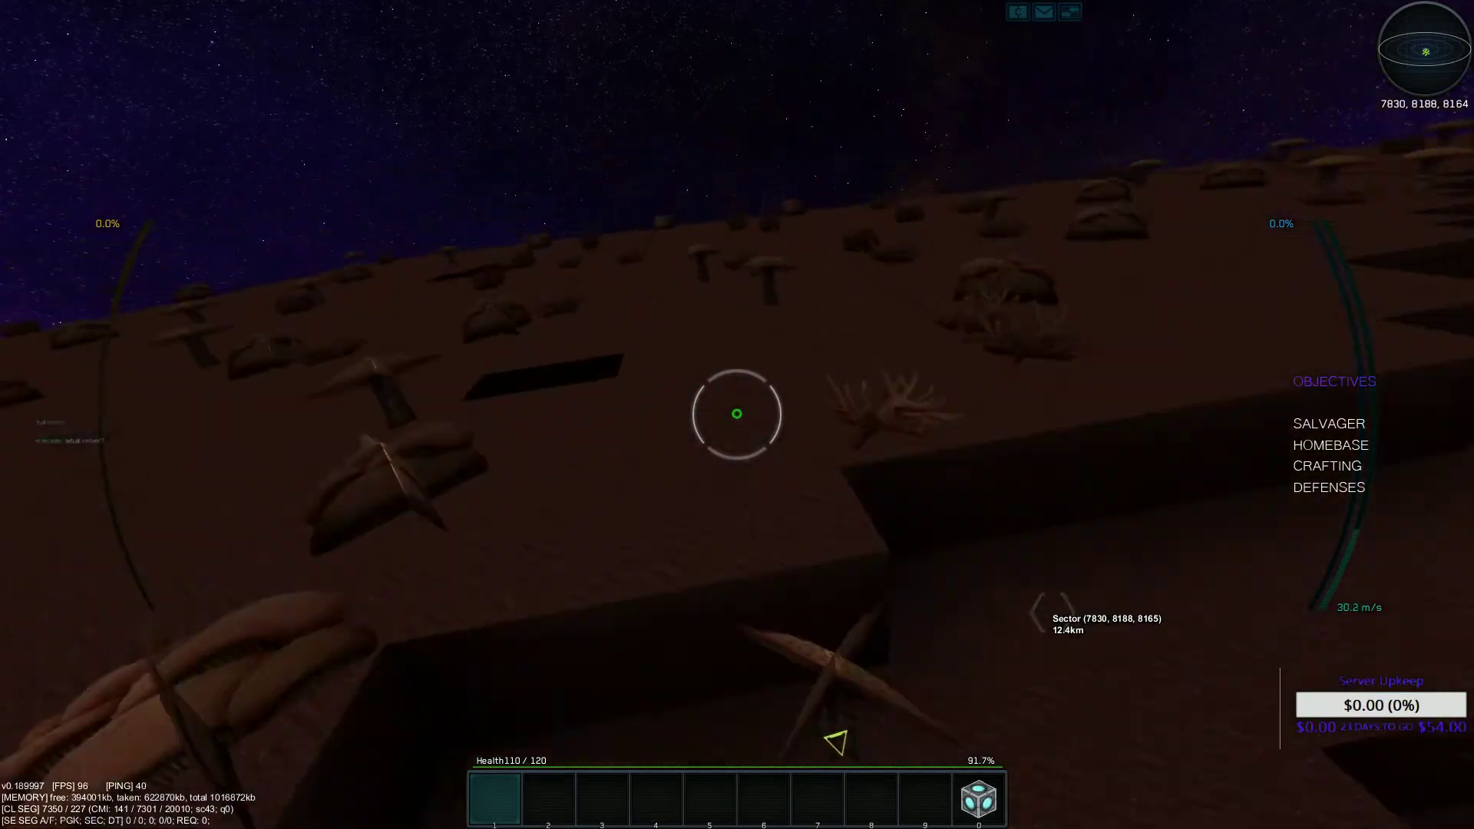
pyautogui.moveTo(737, 415); pyautogui.dragTo(737, 576)
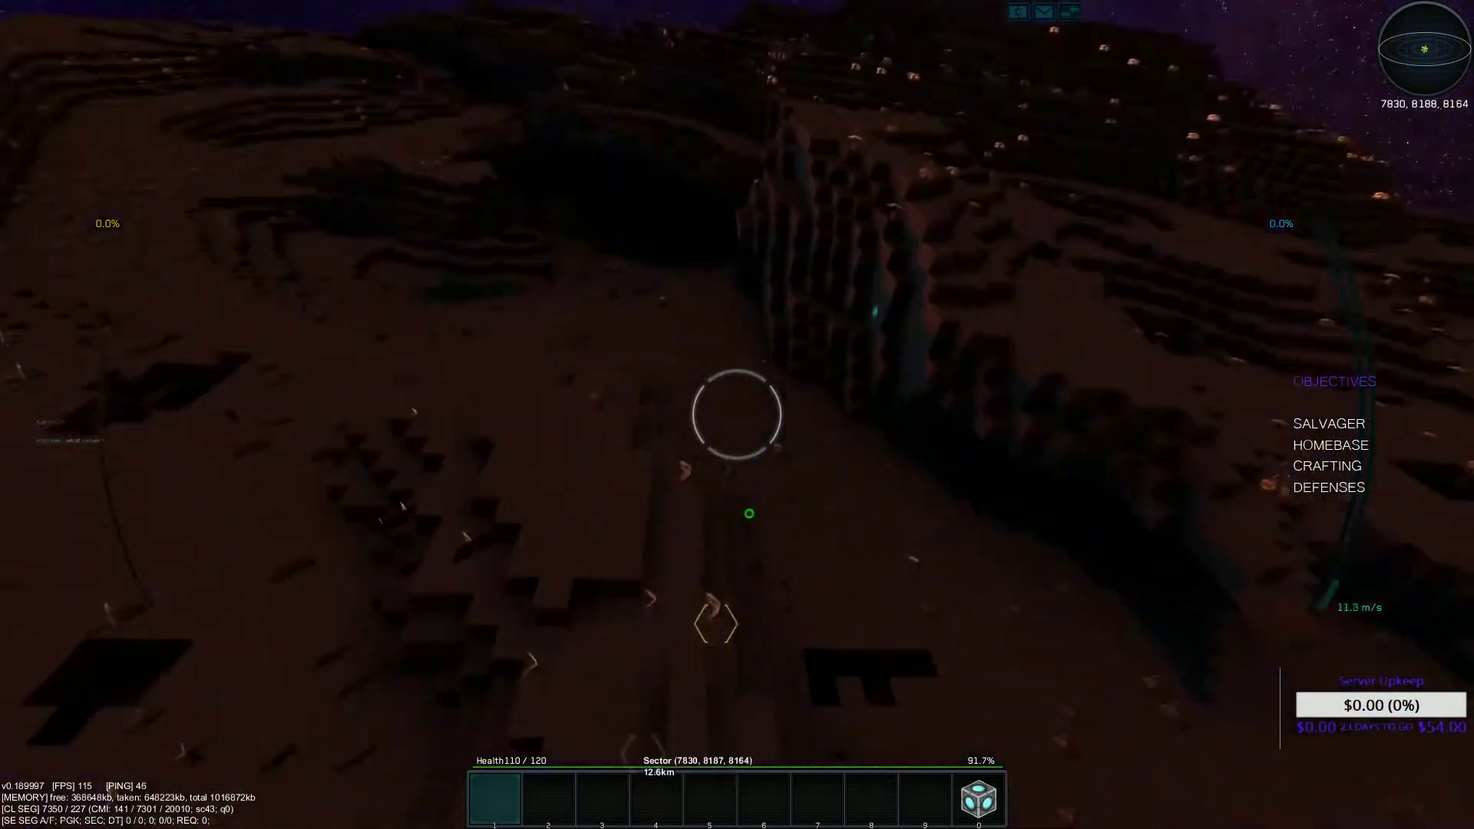
pyautogui.press('w')
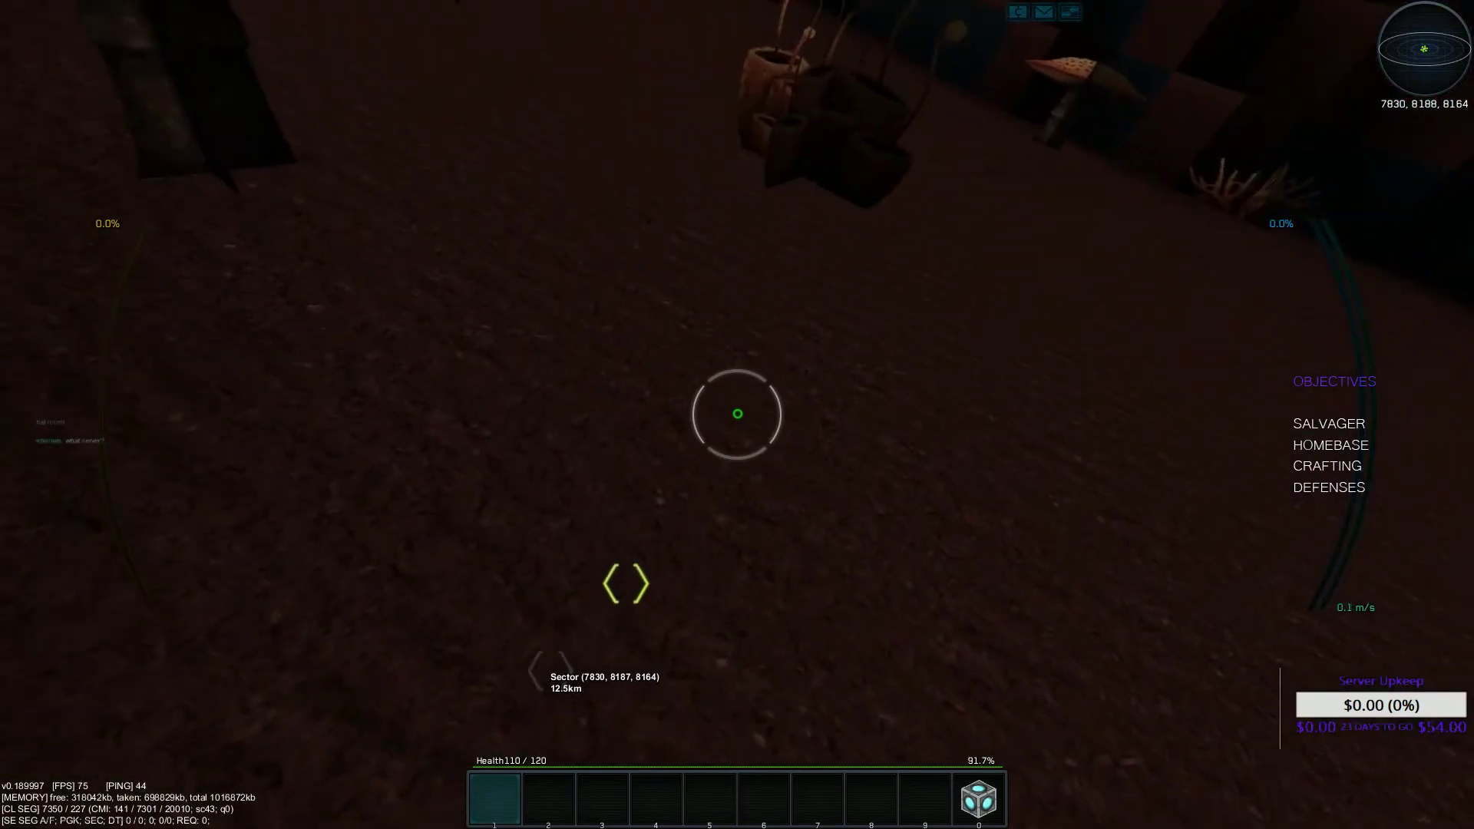
pyautogui.press('r')
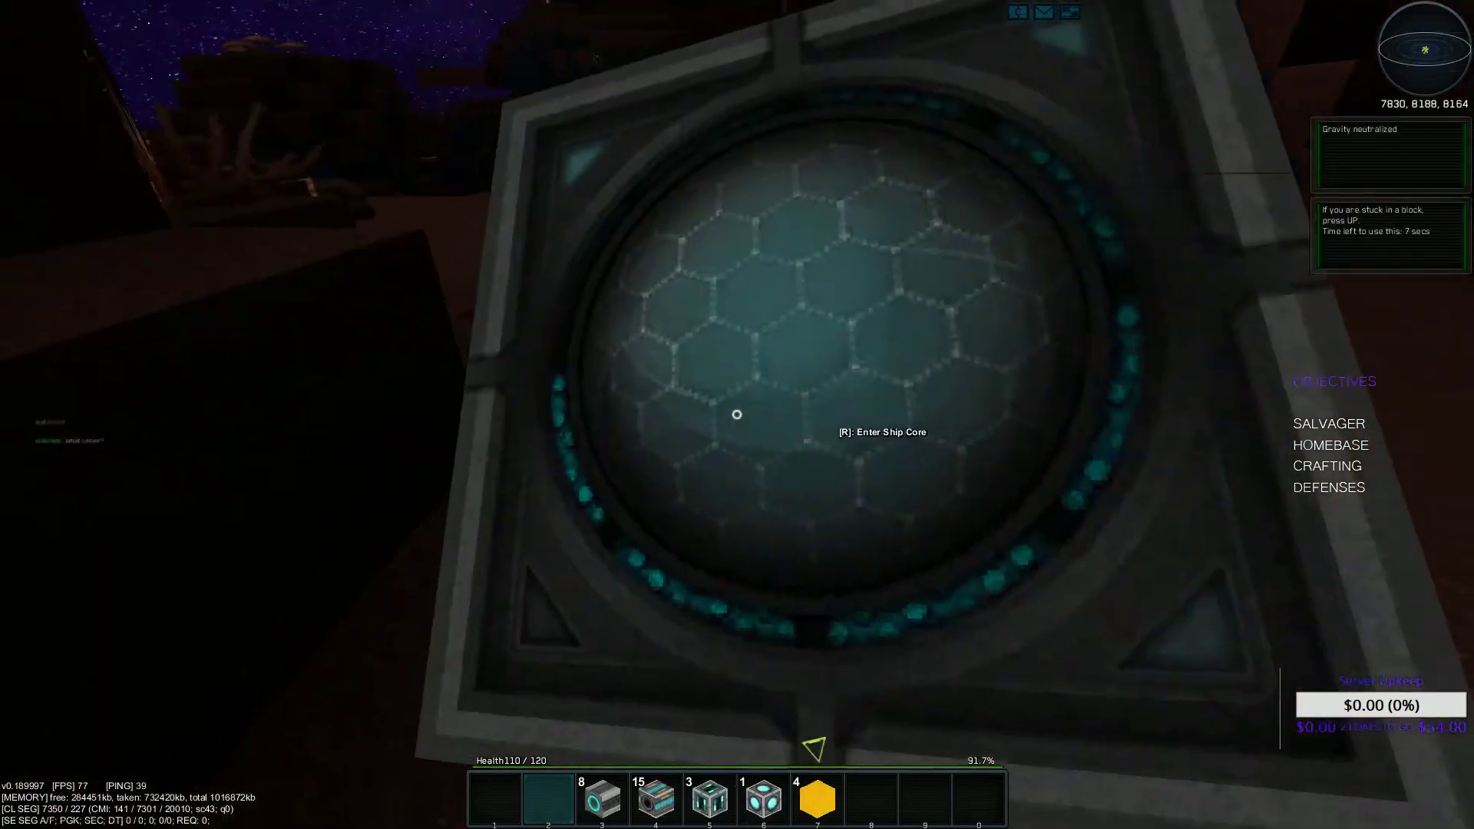
# Take the ship core back into the inventory and mine the first blue crystal block
pyautogui.rightClick(737, 414)
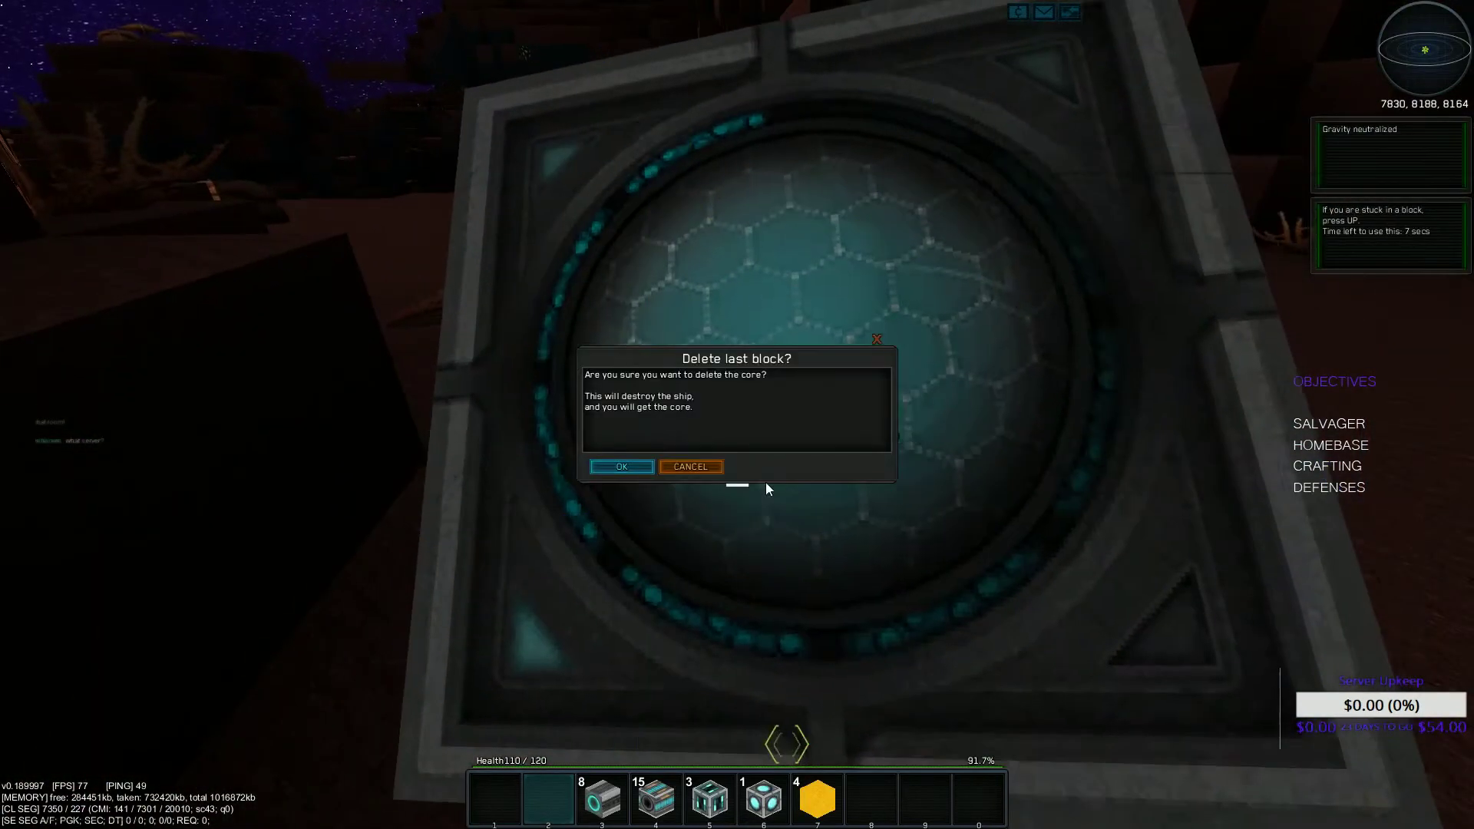
pyautogui.press('Escape')
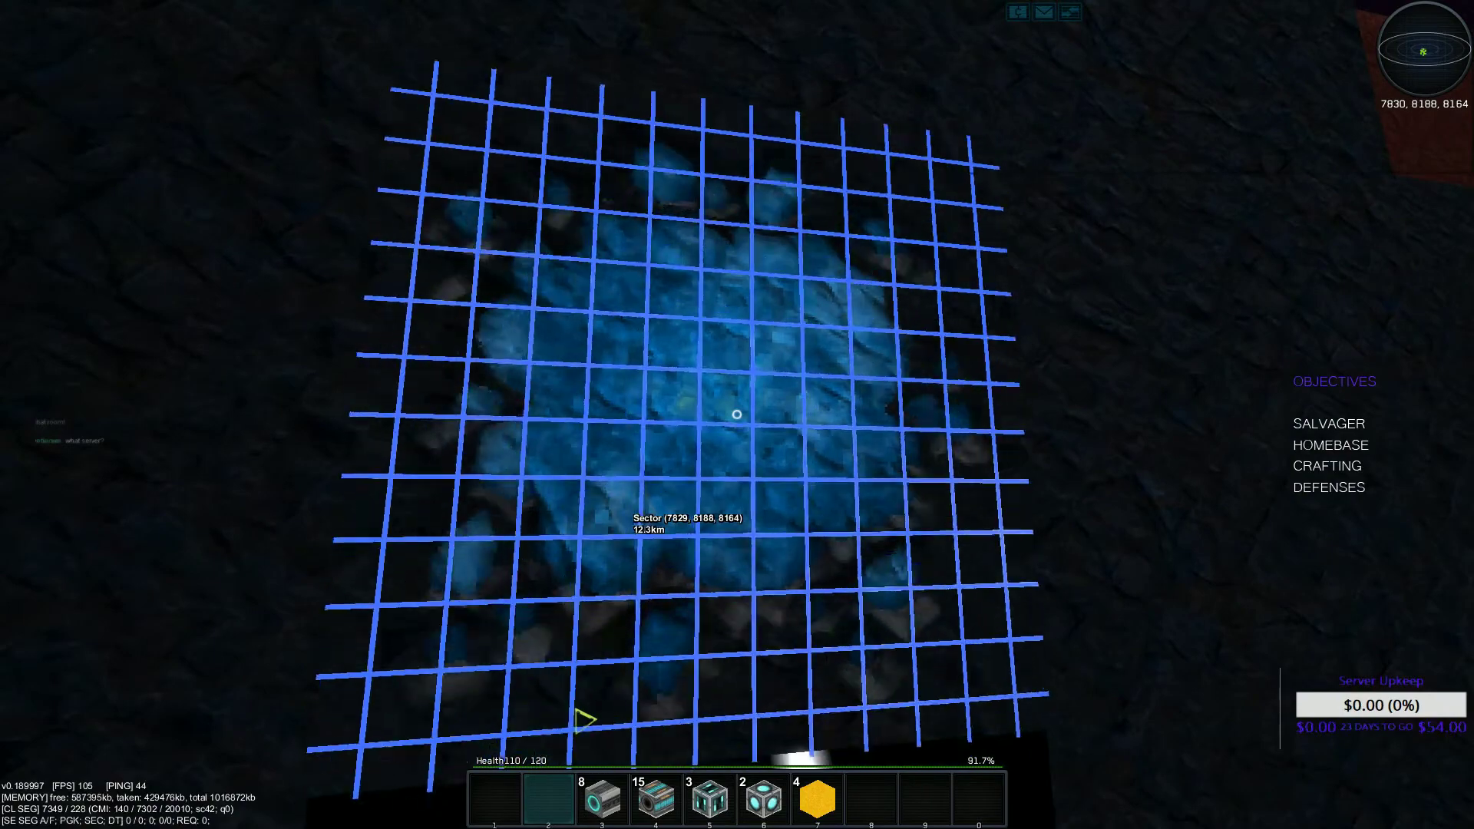
pyautogui.rightClick(737, 415)
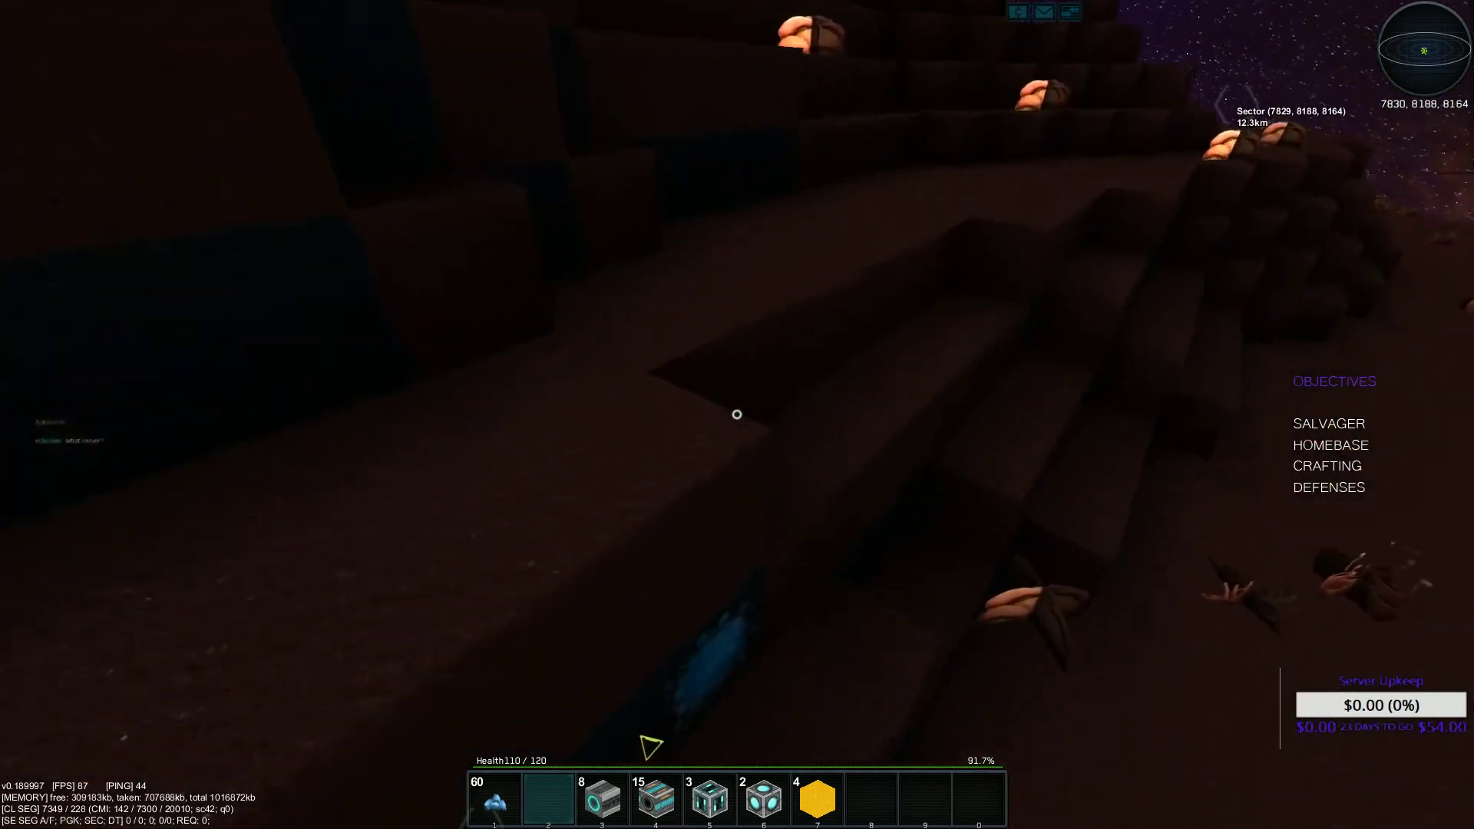
# Salvage blue and yellow crystal blocks around the lava cave, raising yellow ore to 720
pyautogui.press('1')
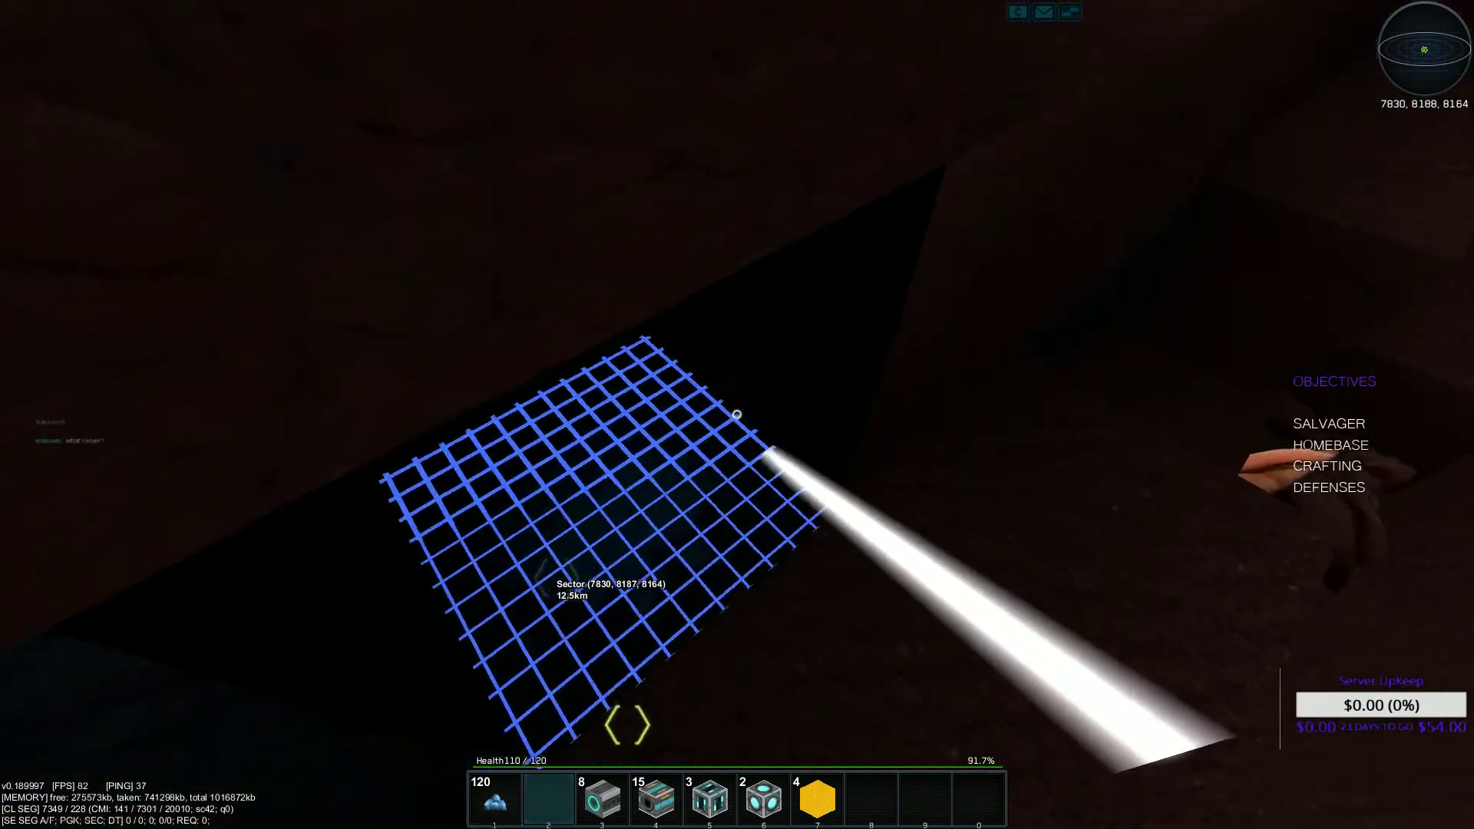
pyautogui.click(737, 415)
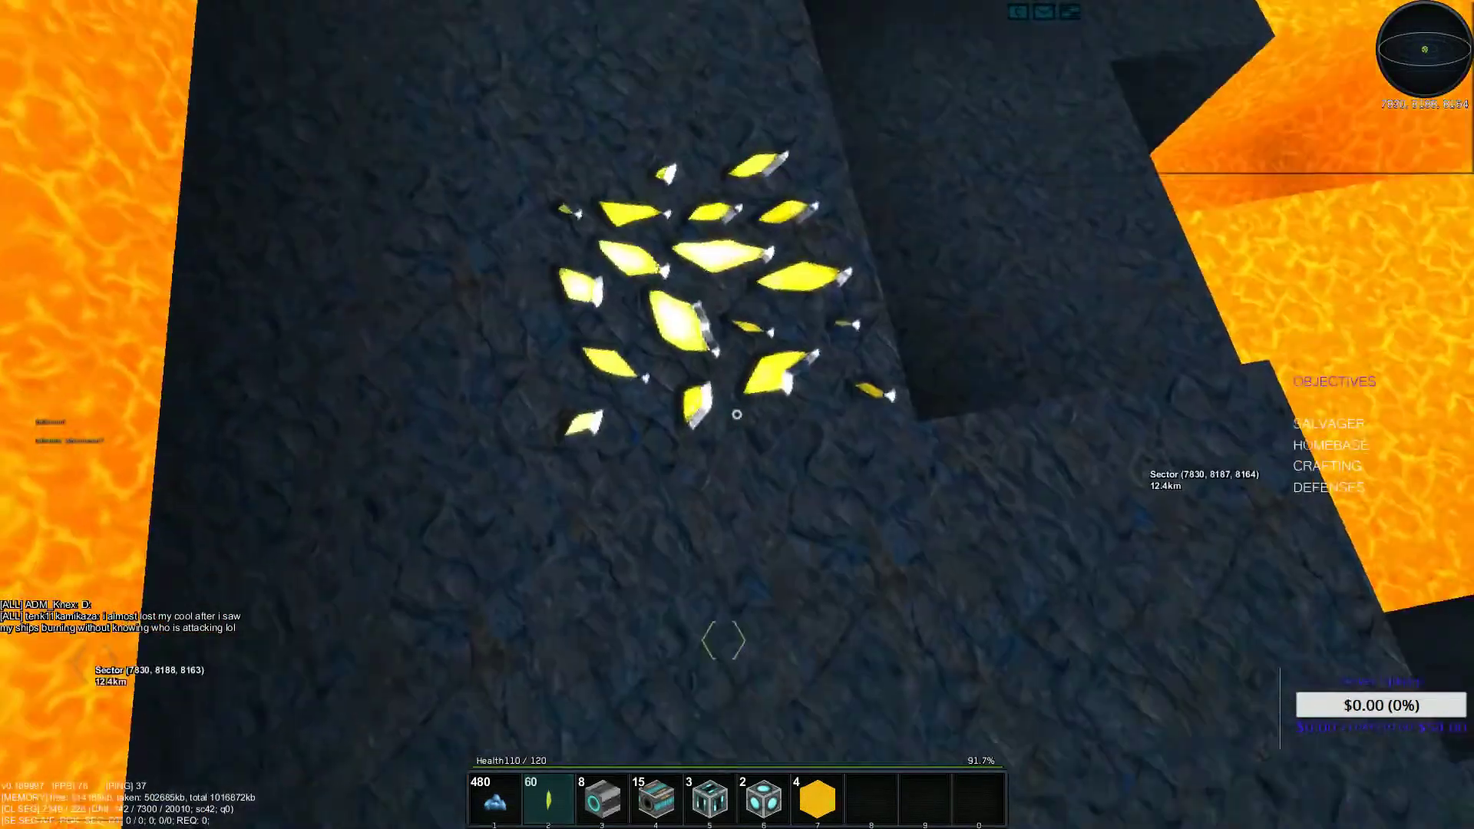
pyautogui.moveTo(737, 415); pyautogui.dragTo(737, 416)
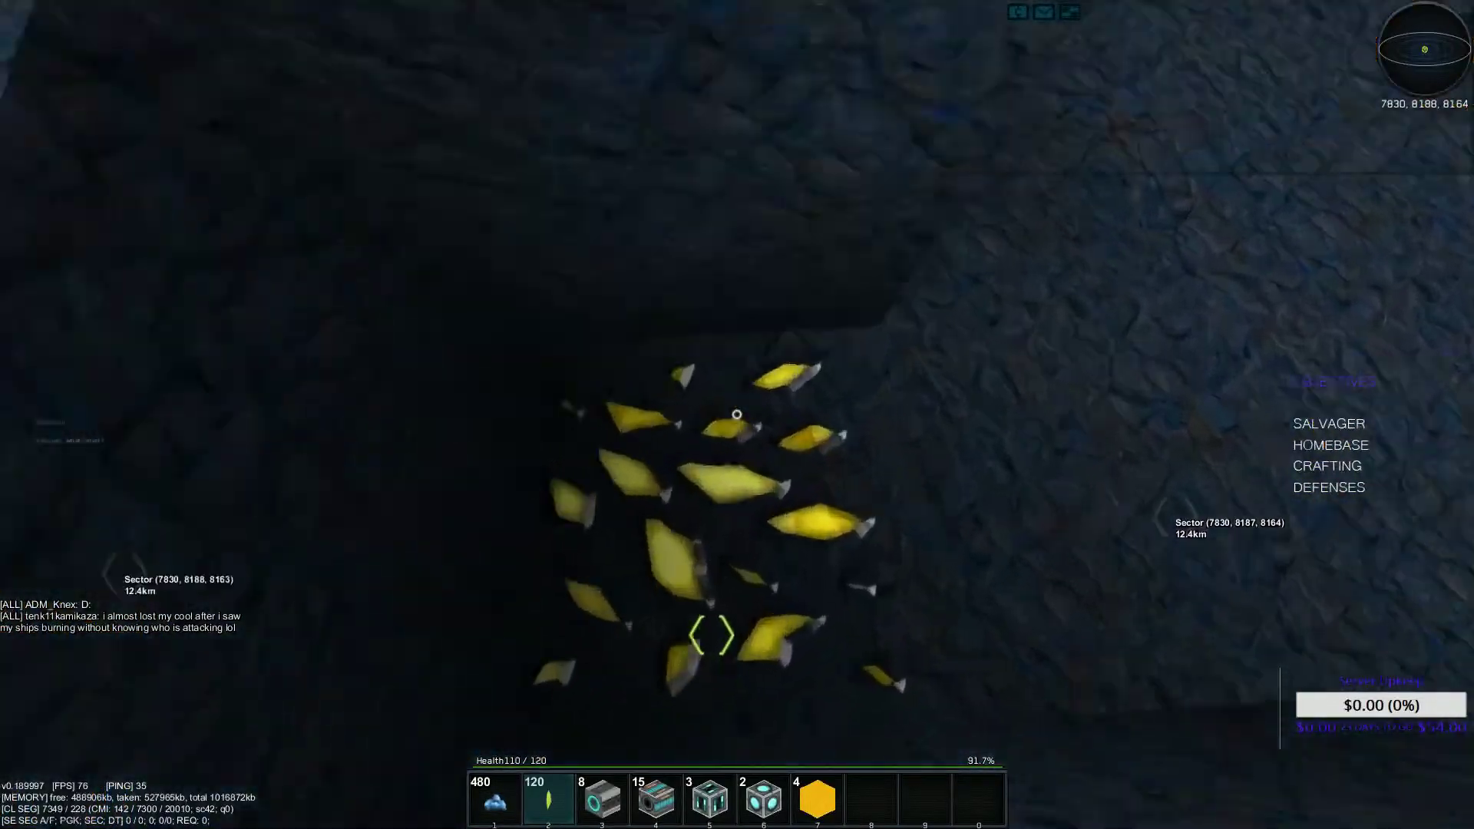
pyautogui.click(737, 415)
pyautogui.click(738, 415)
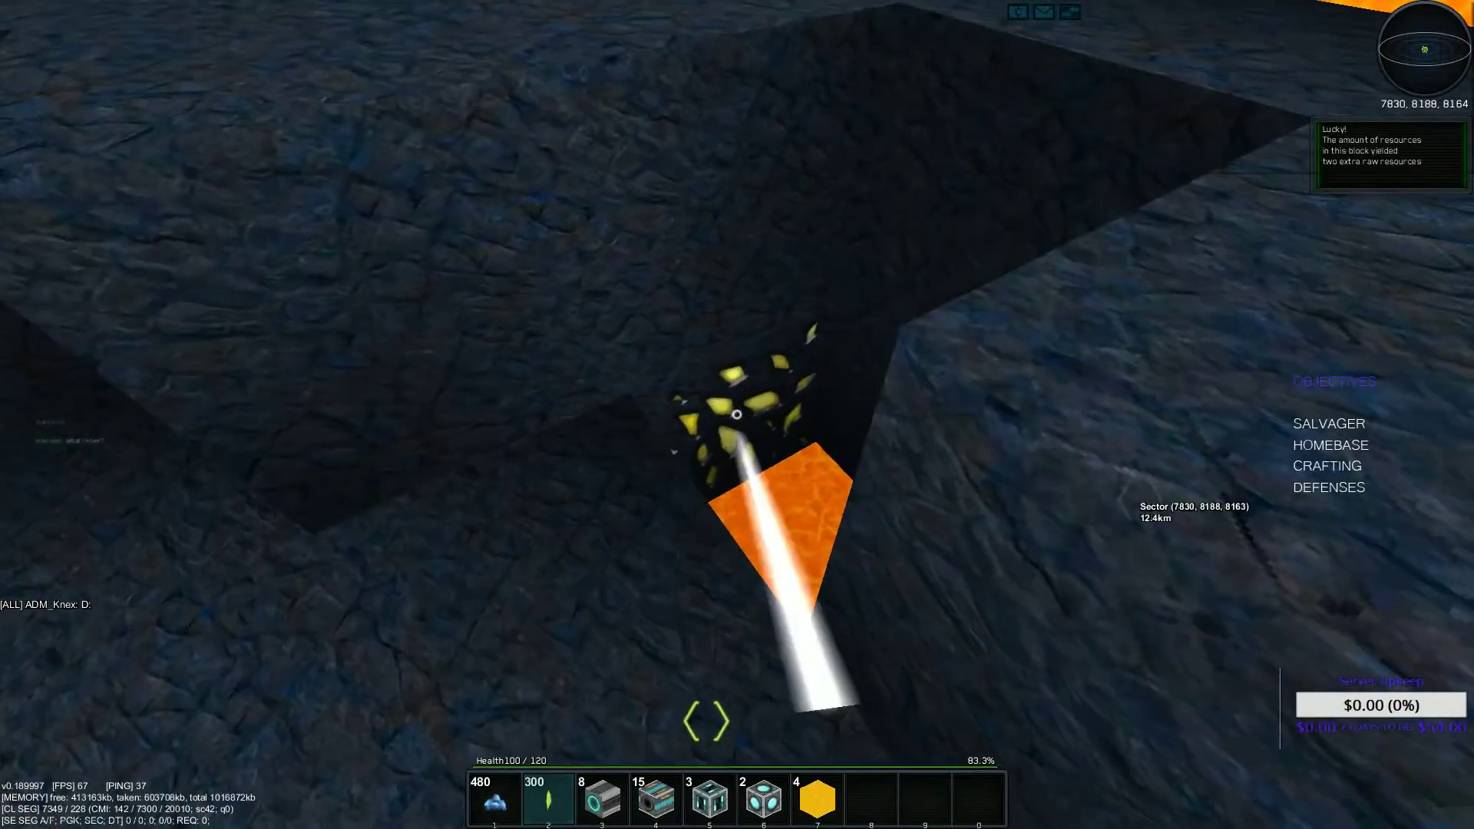
pyautogui.click(737, 415)
pyautogui.click(737, 416)
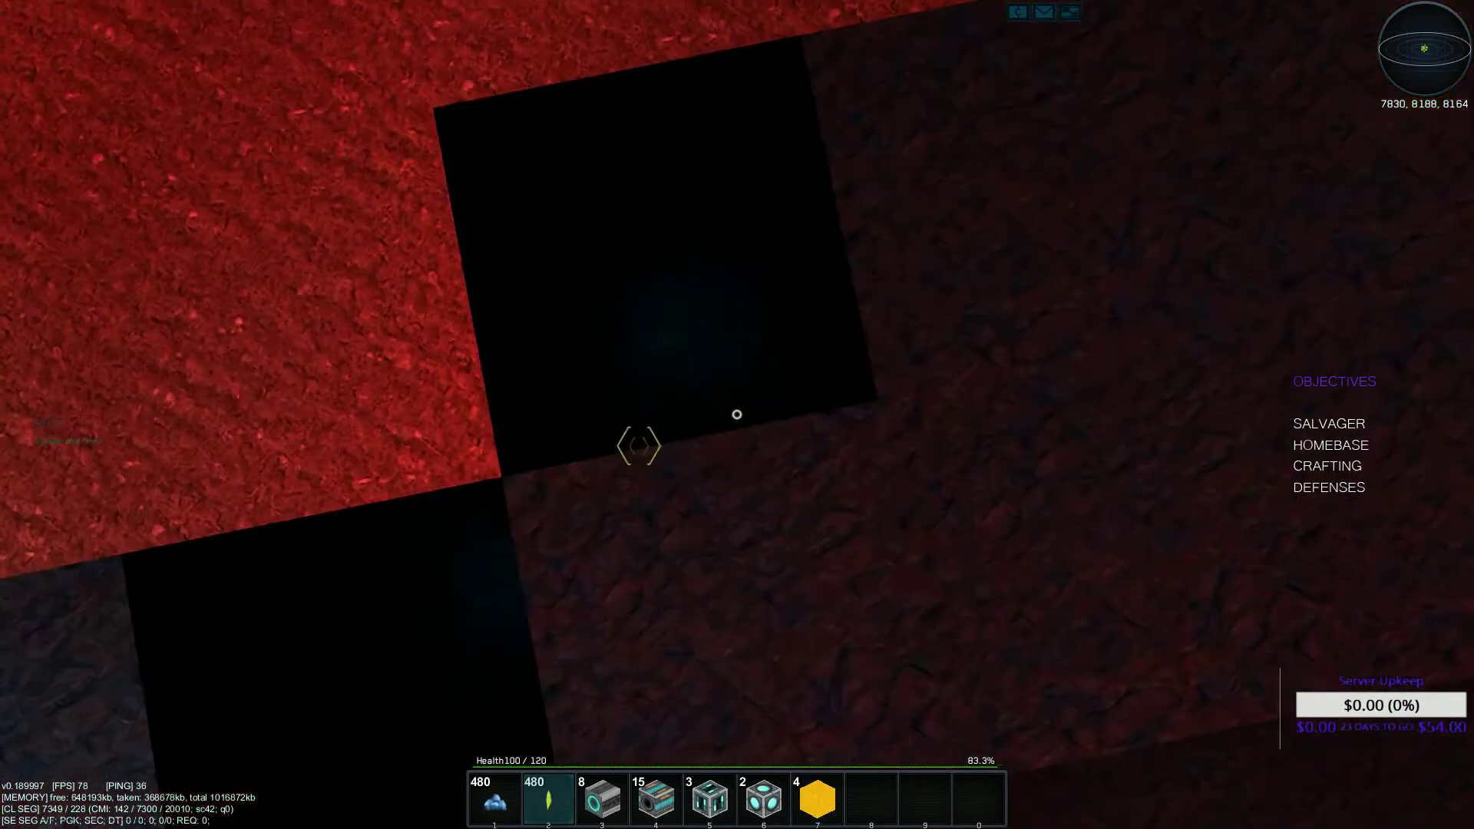
pyautogui.click(738, 414)
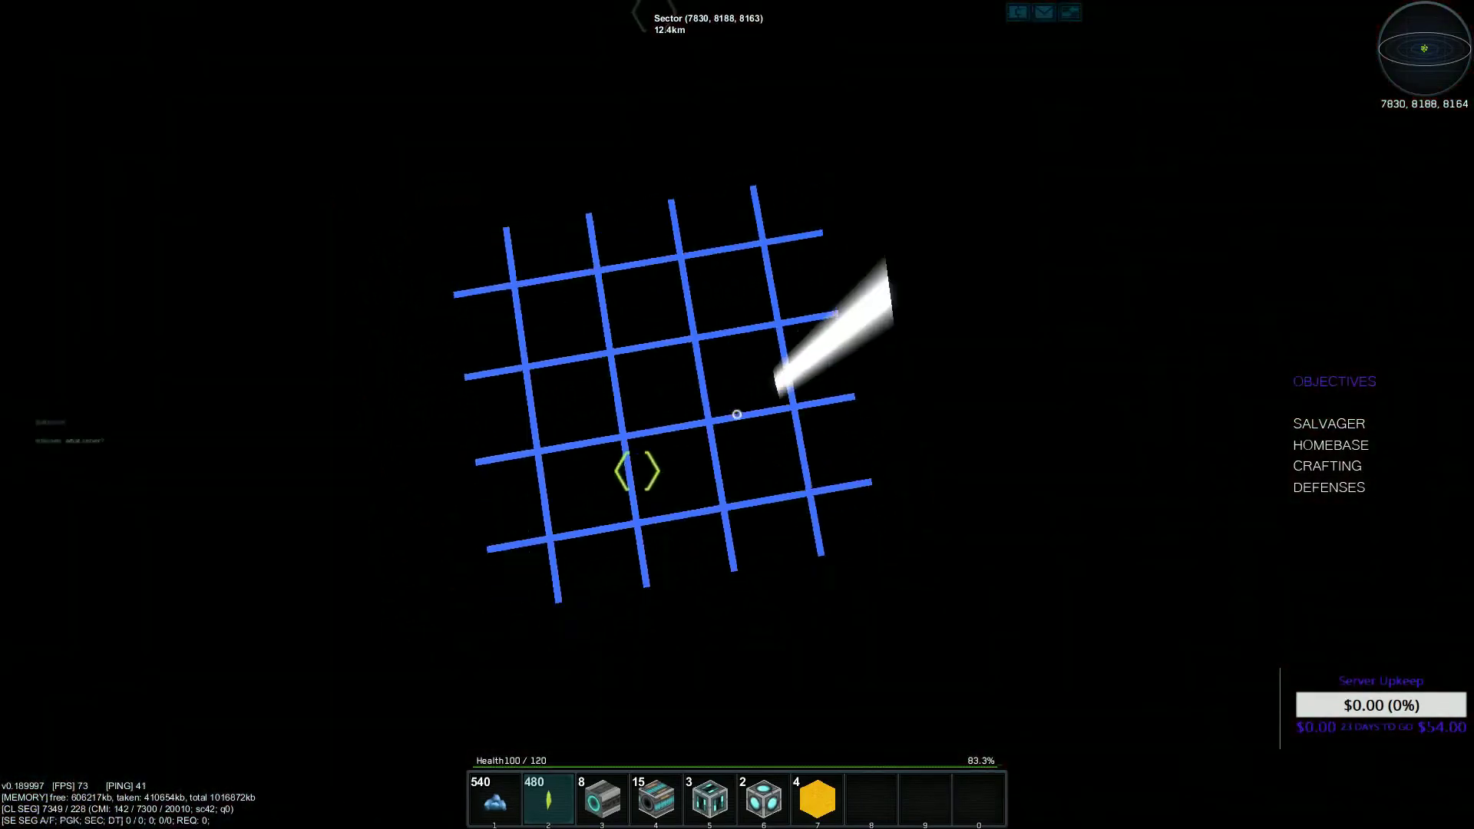
pyautogui.click(737, 414)
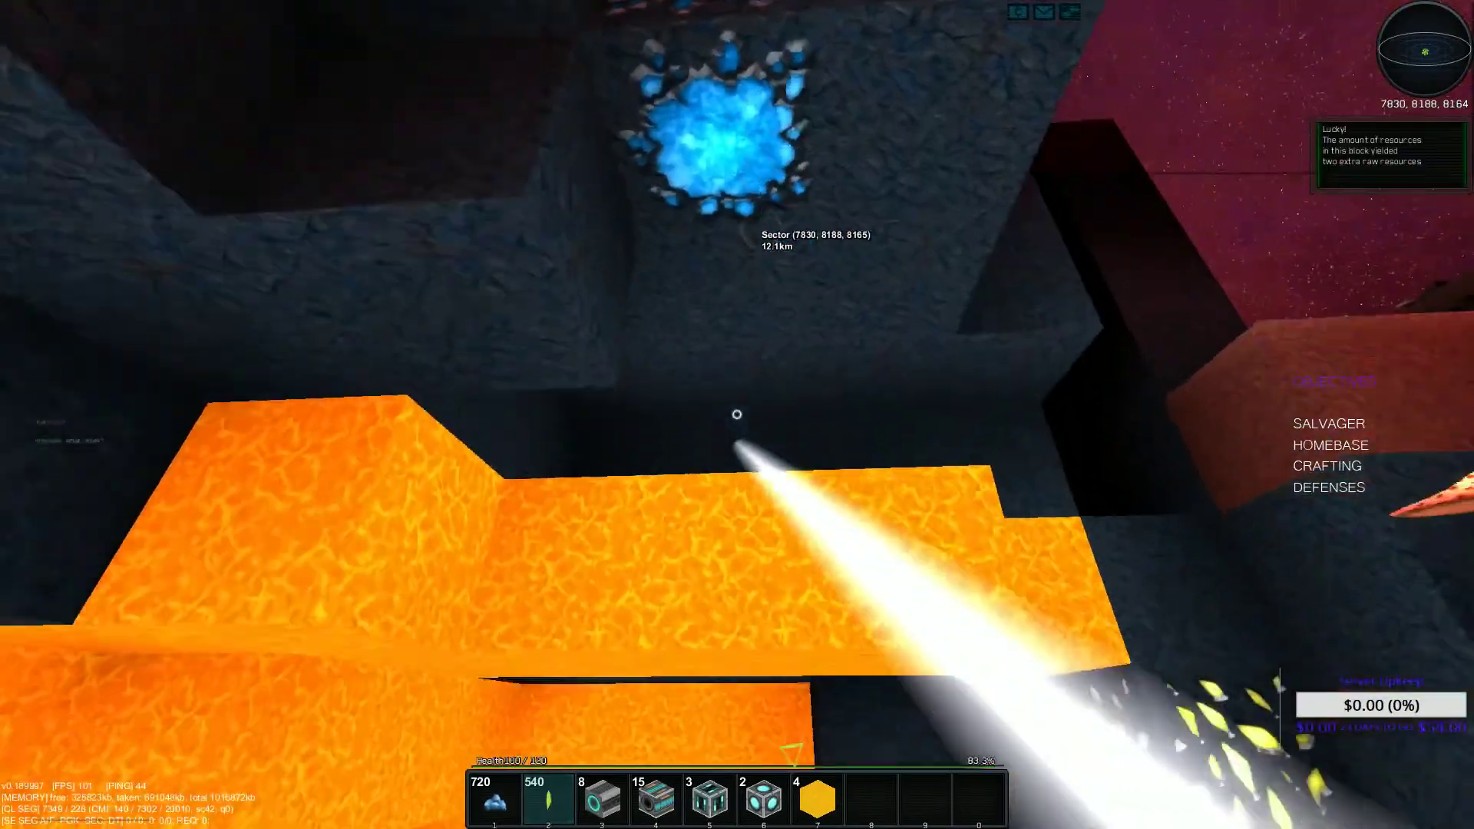
pyautogui.click(738, 415)
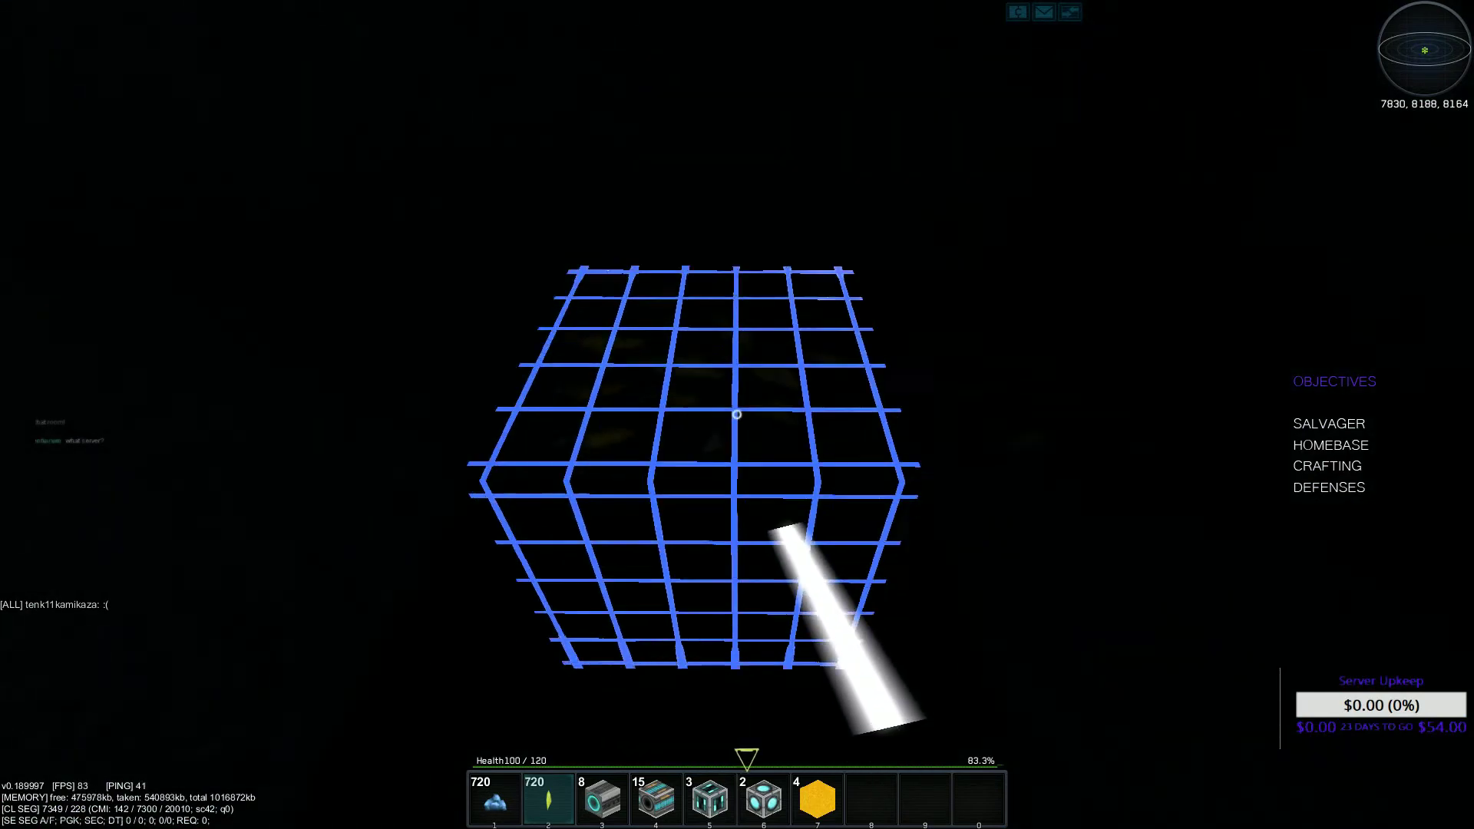
# Salvage more yellow and blue crystal blocks, bringing blue ore to 1200
pyautogui.moveTo(738, 415); pyautogui.dragTo(737, 414)
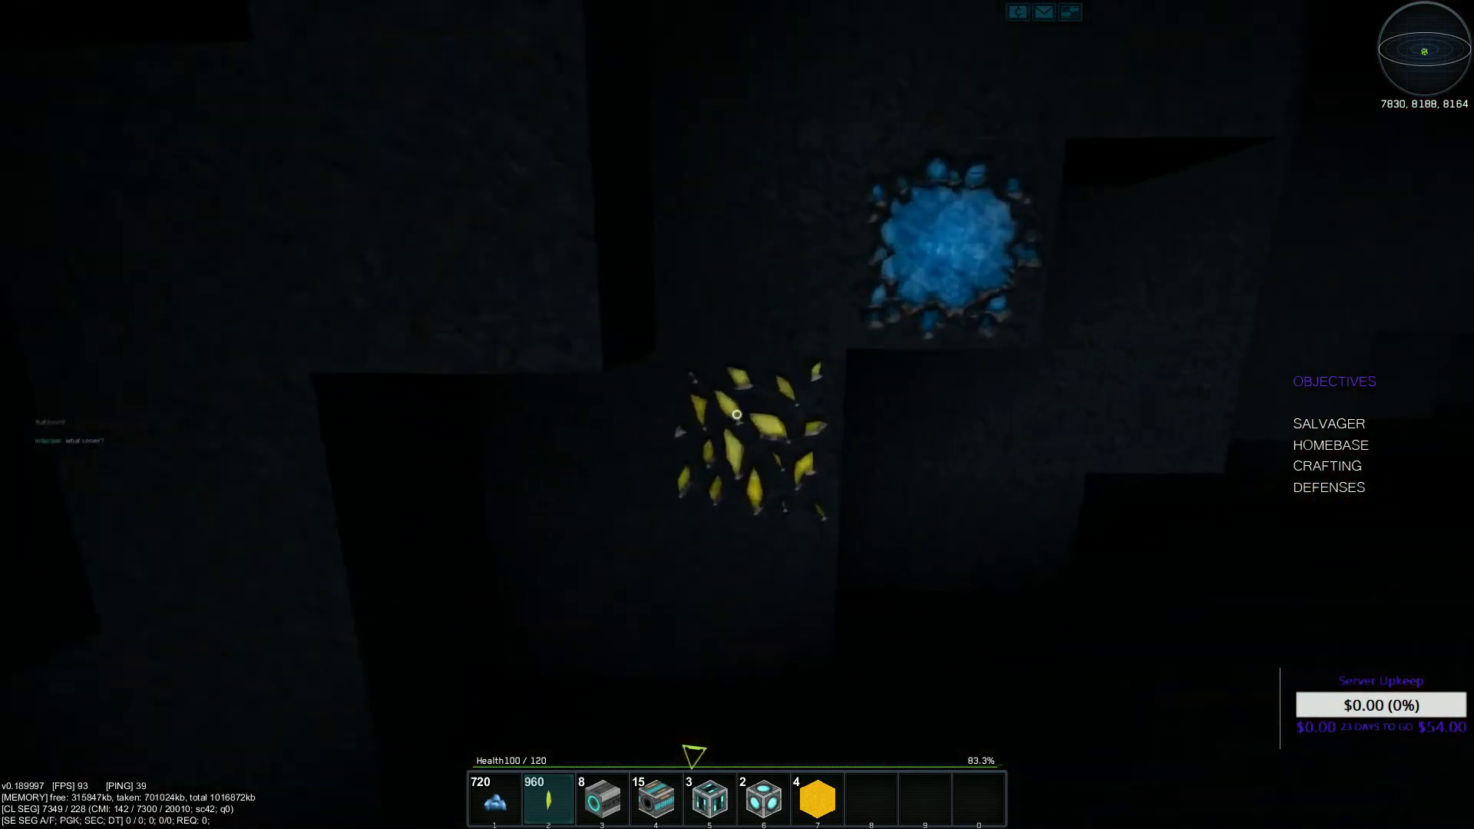
pyautogui.click(737, 414)
pyautogui.scroll(-2, 737, 413)
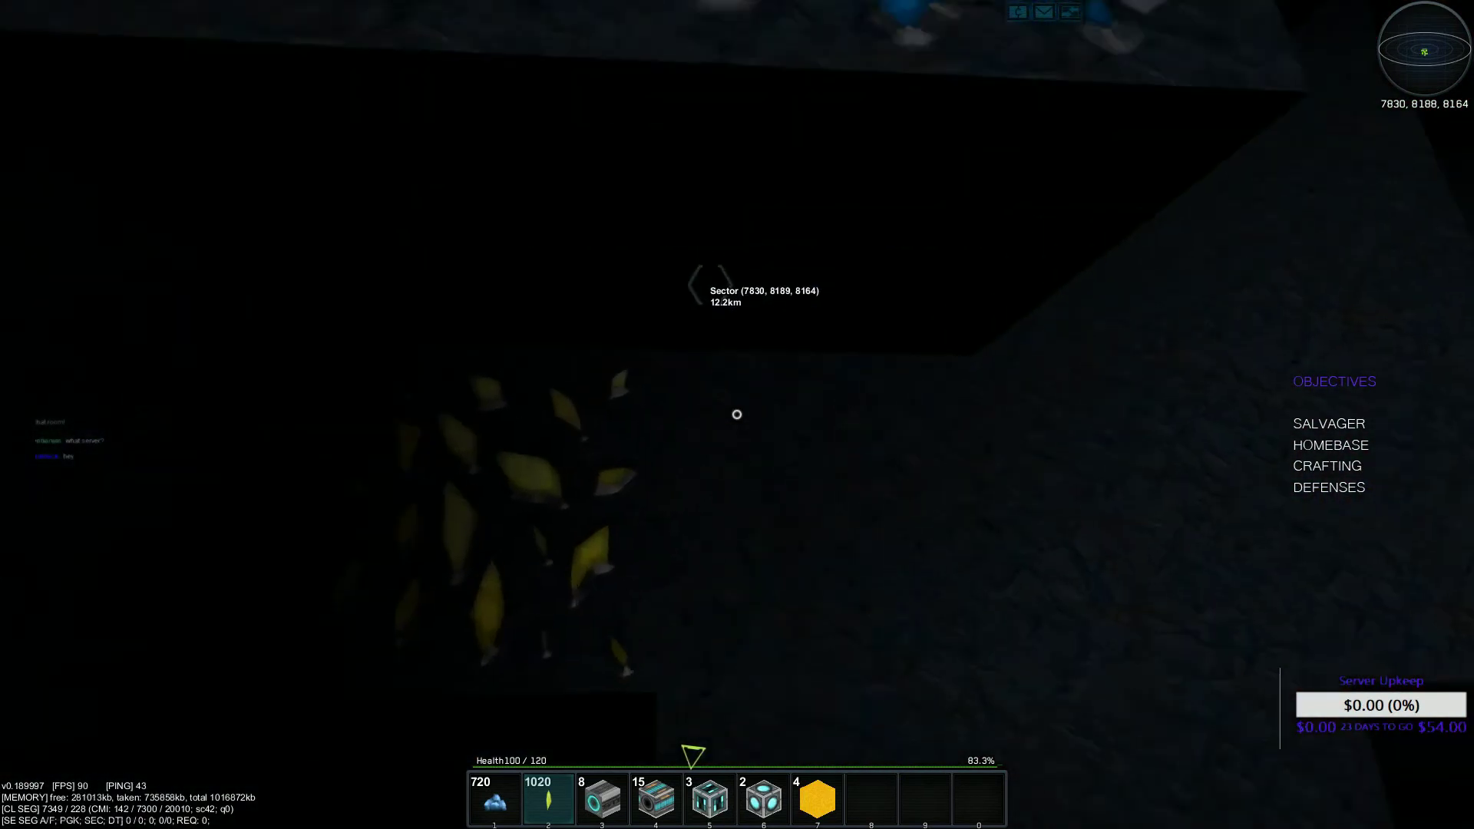
pyautogui.moveTo(737, 413); pyautogui.dragTo(738, 413)
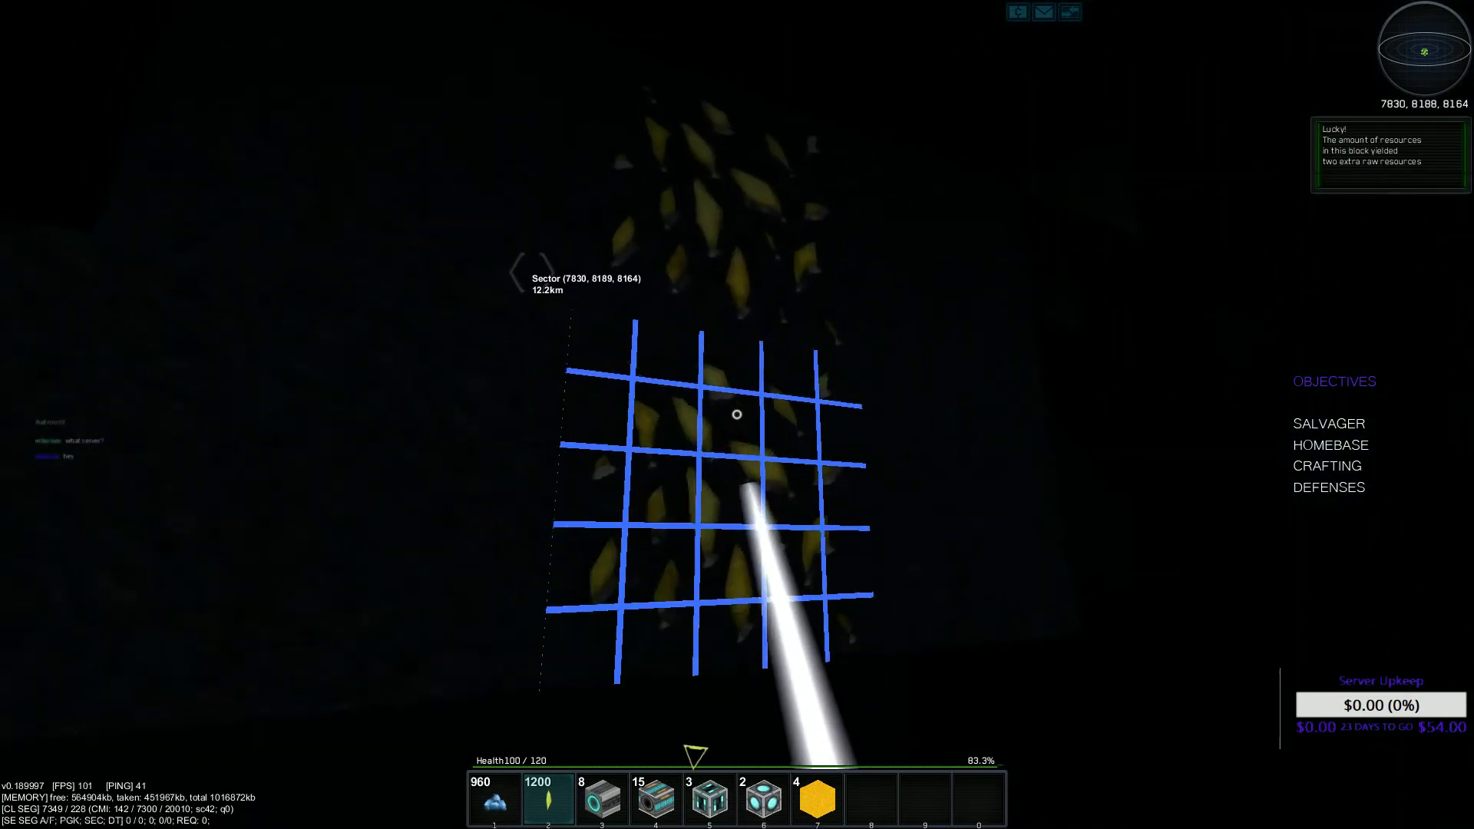
pyautogui.moveTo(738, 413); pyautogui.dragTo(737, 413)
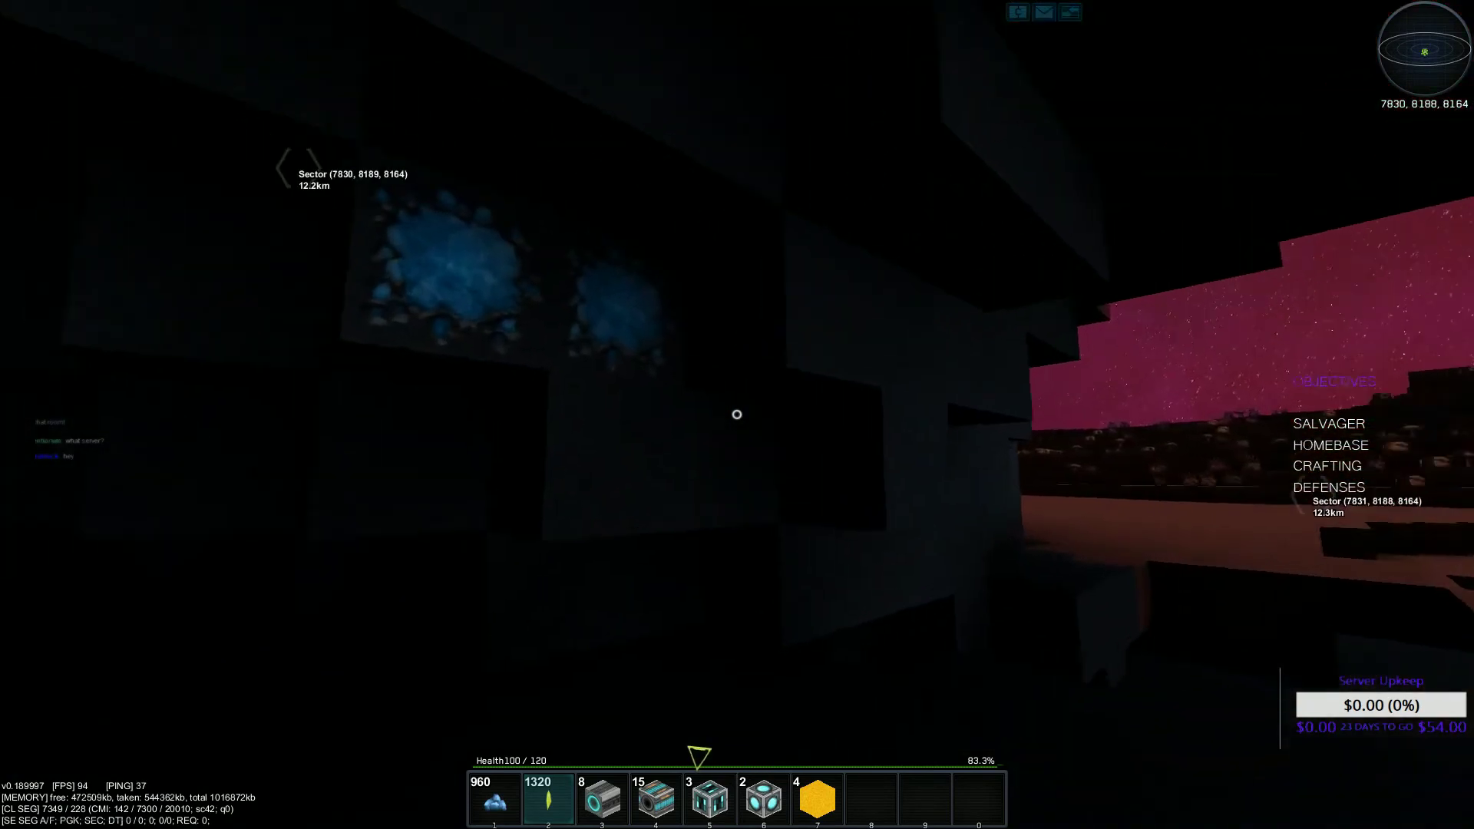
pyautogui.click(738, 414)
pyautogui.moveTo(738, 413); pyautogui.dragTo(737, 413)
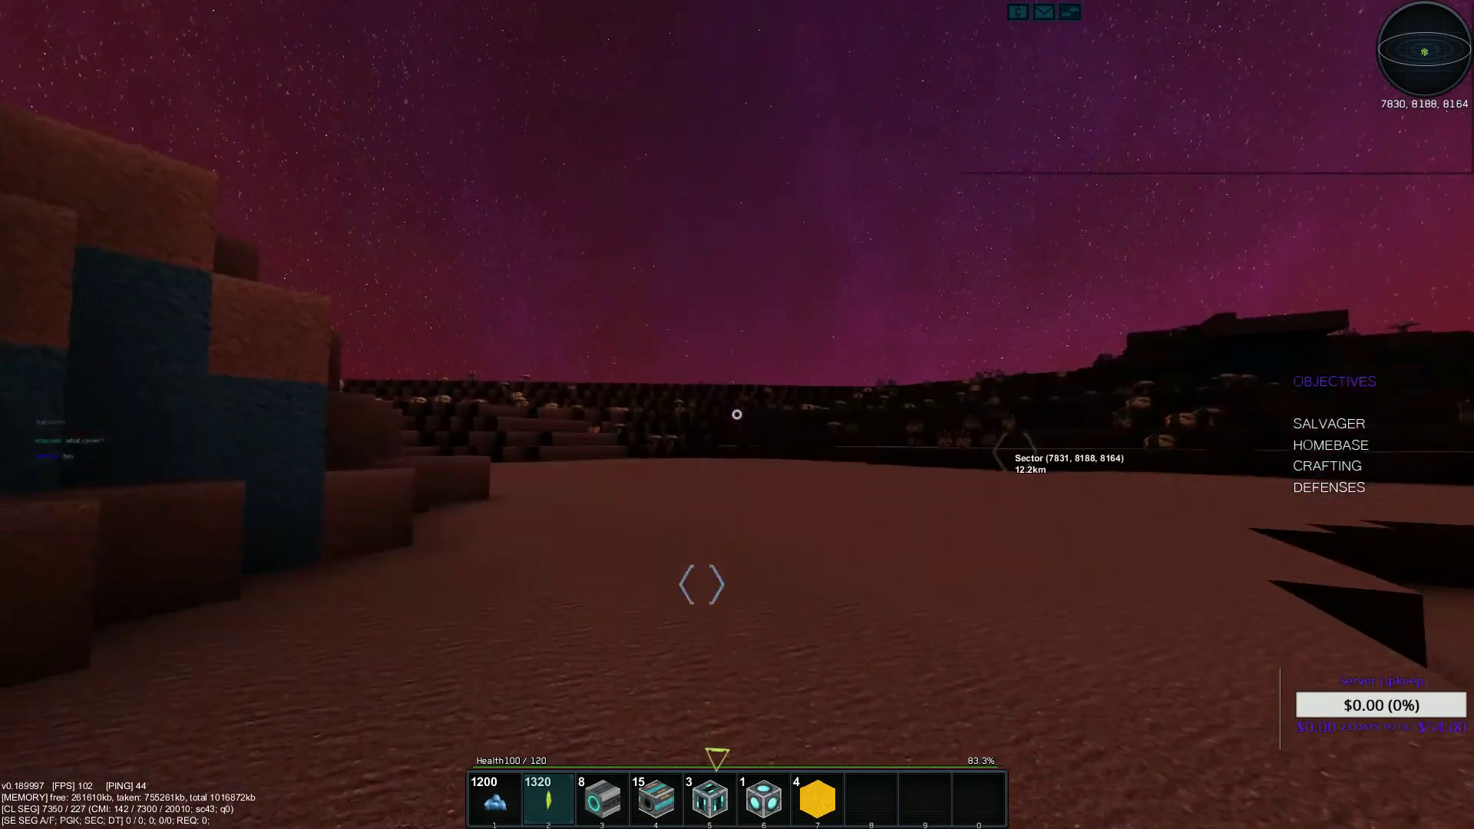
# Place a fresh ship core on the surface, board it, and switch to flight mode
pyautogui.click(737, 414)
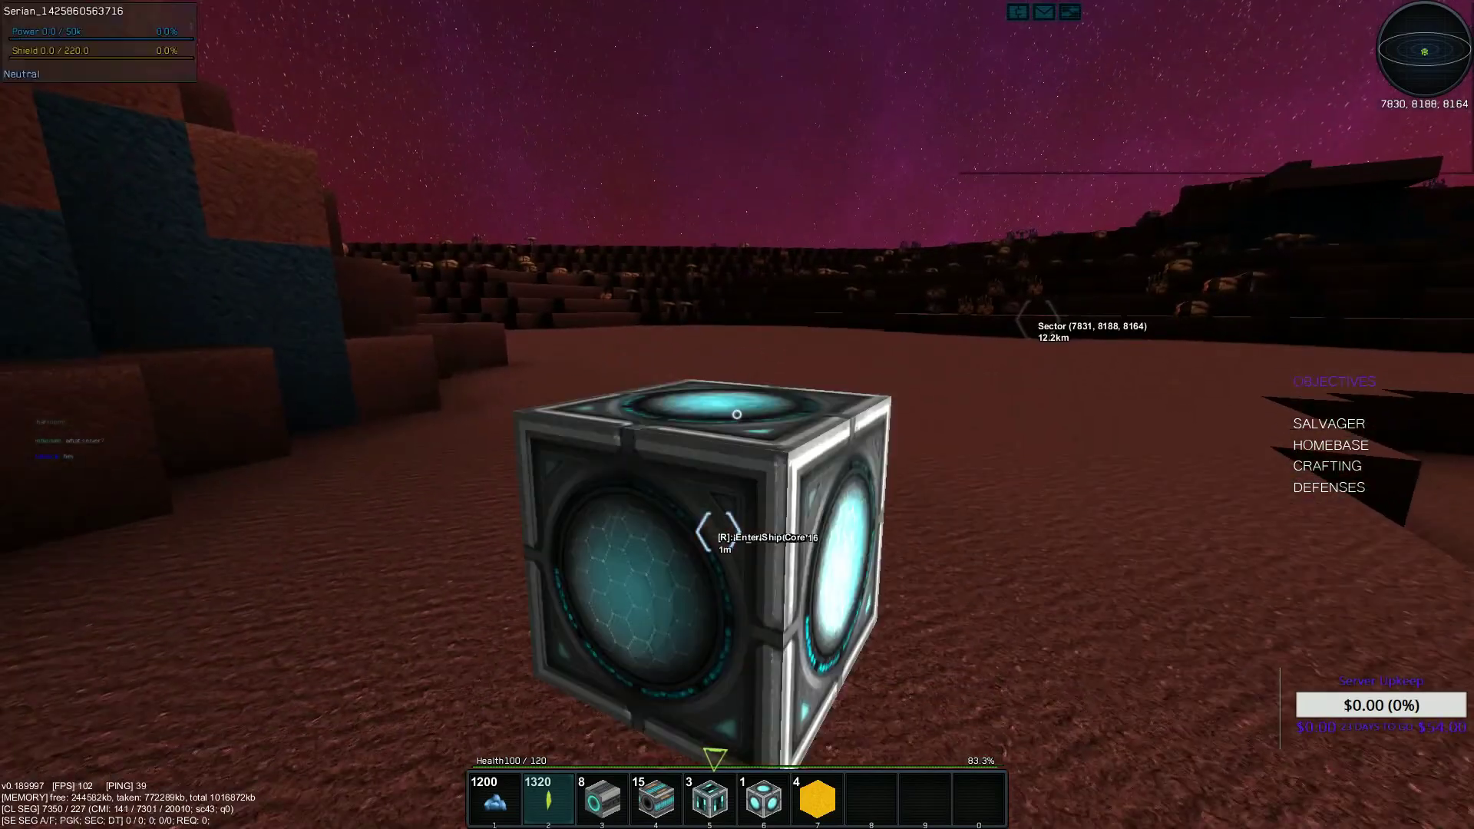
pyautogui.press('r')
pyautogui.press('space')
pyautogui.press('space')
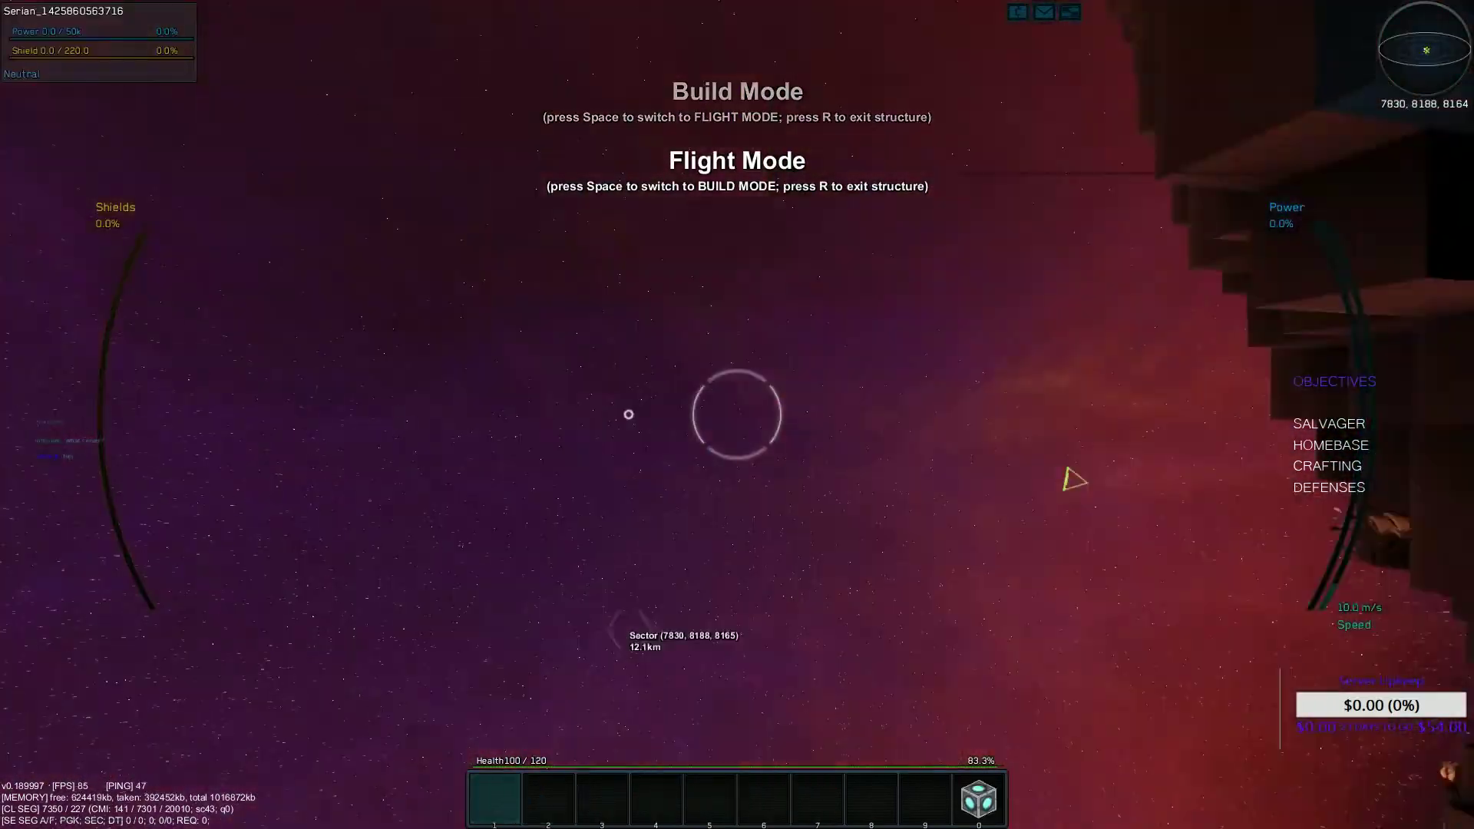